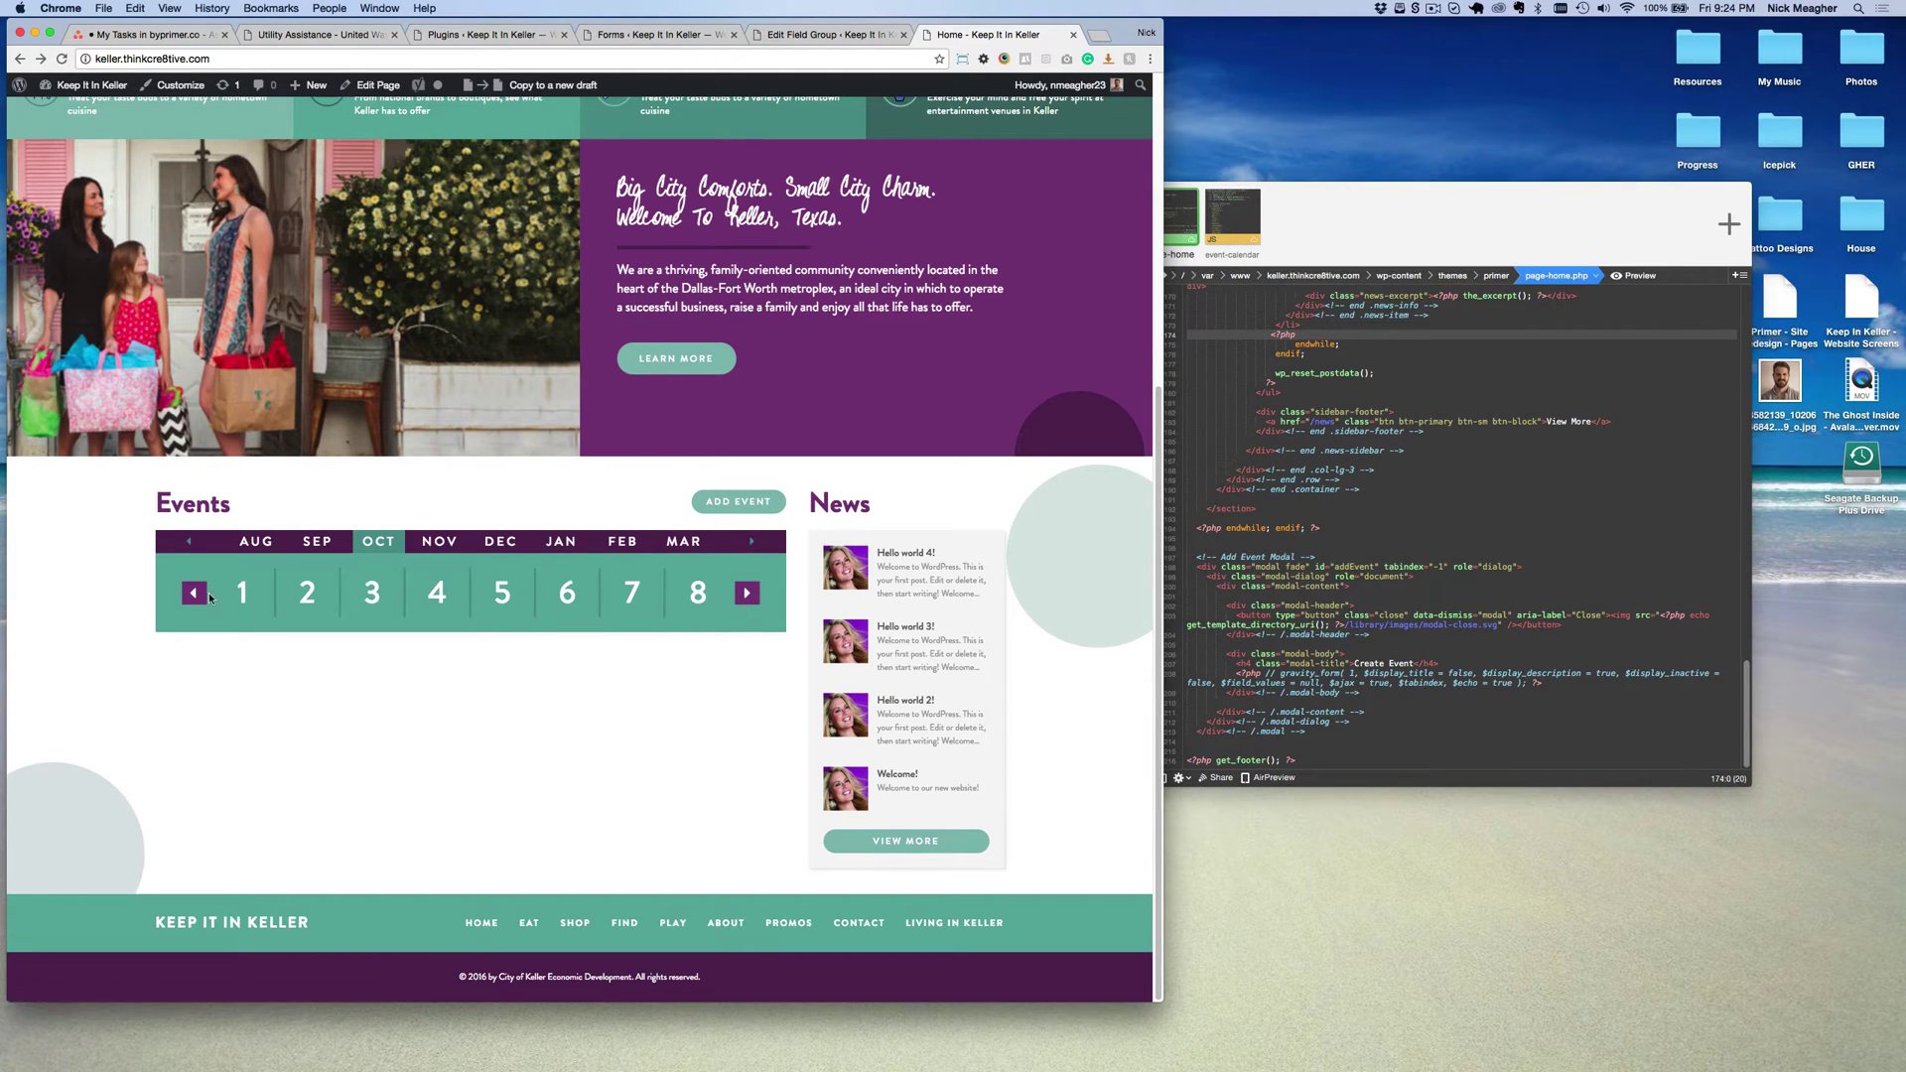
Browse the homepage events calendar through late October and display the events for October 29.
click(747, 593)
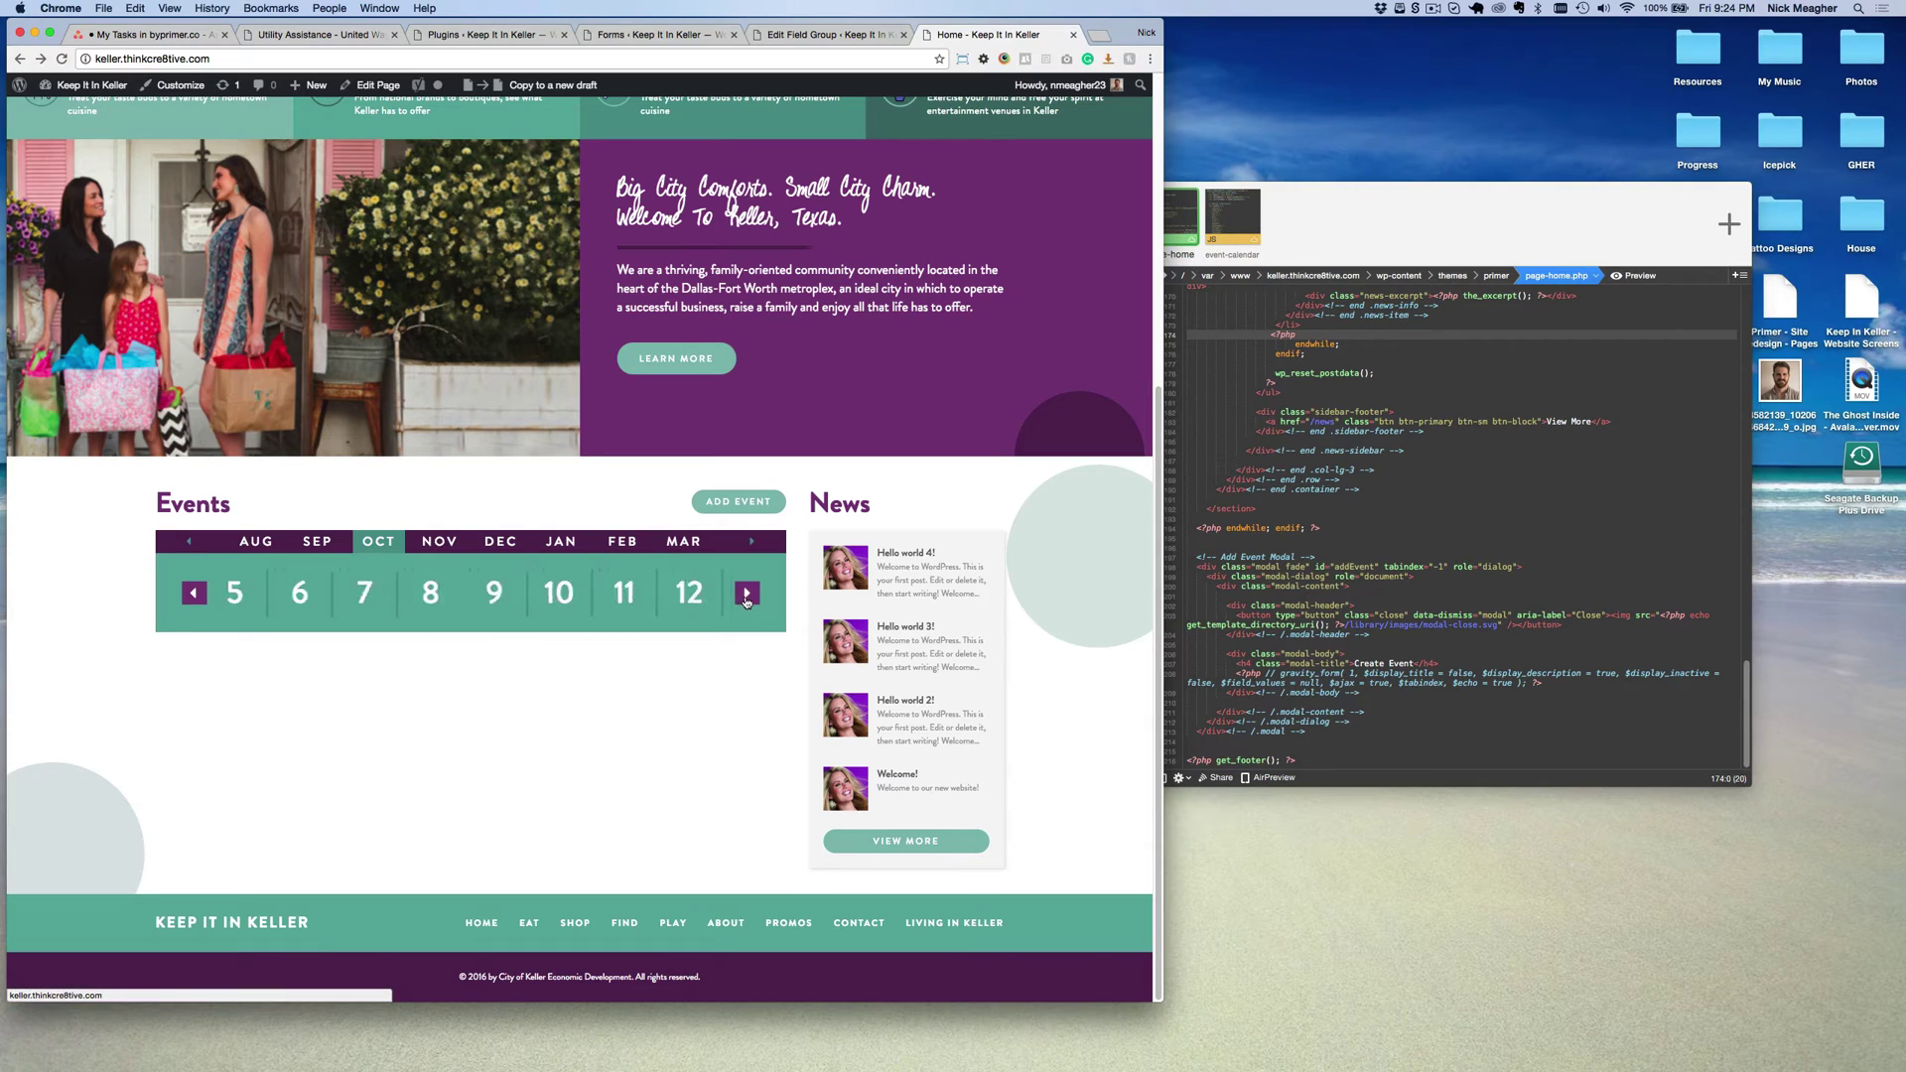
click(747, 593)
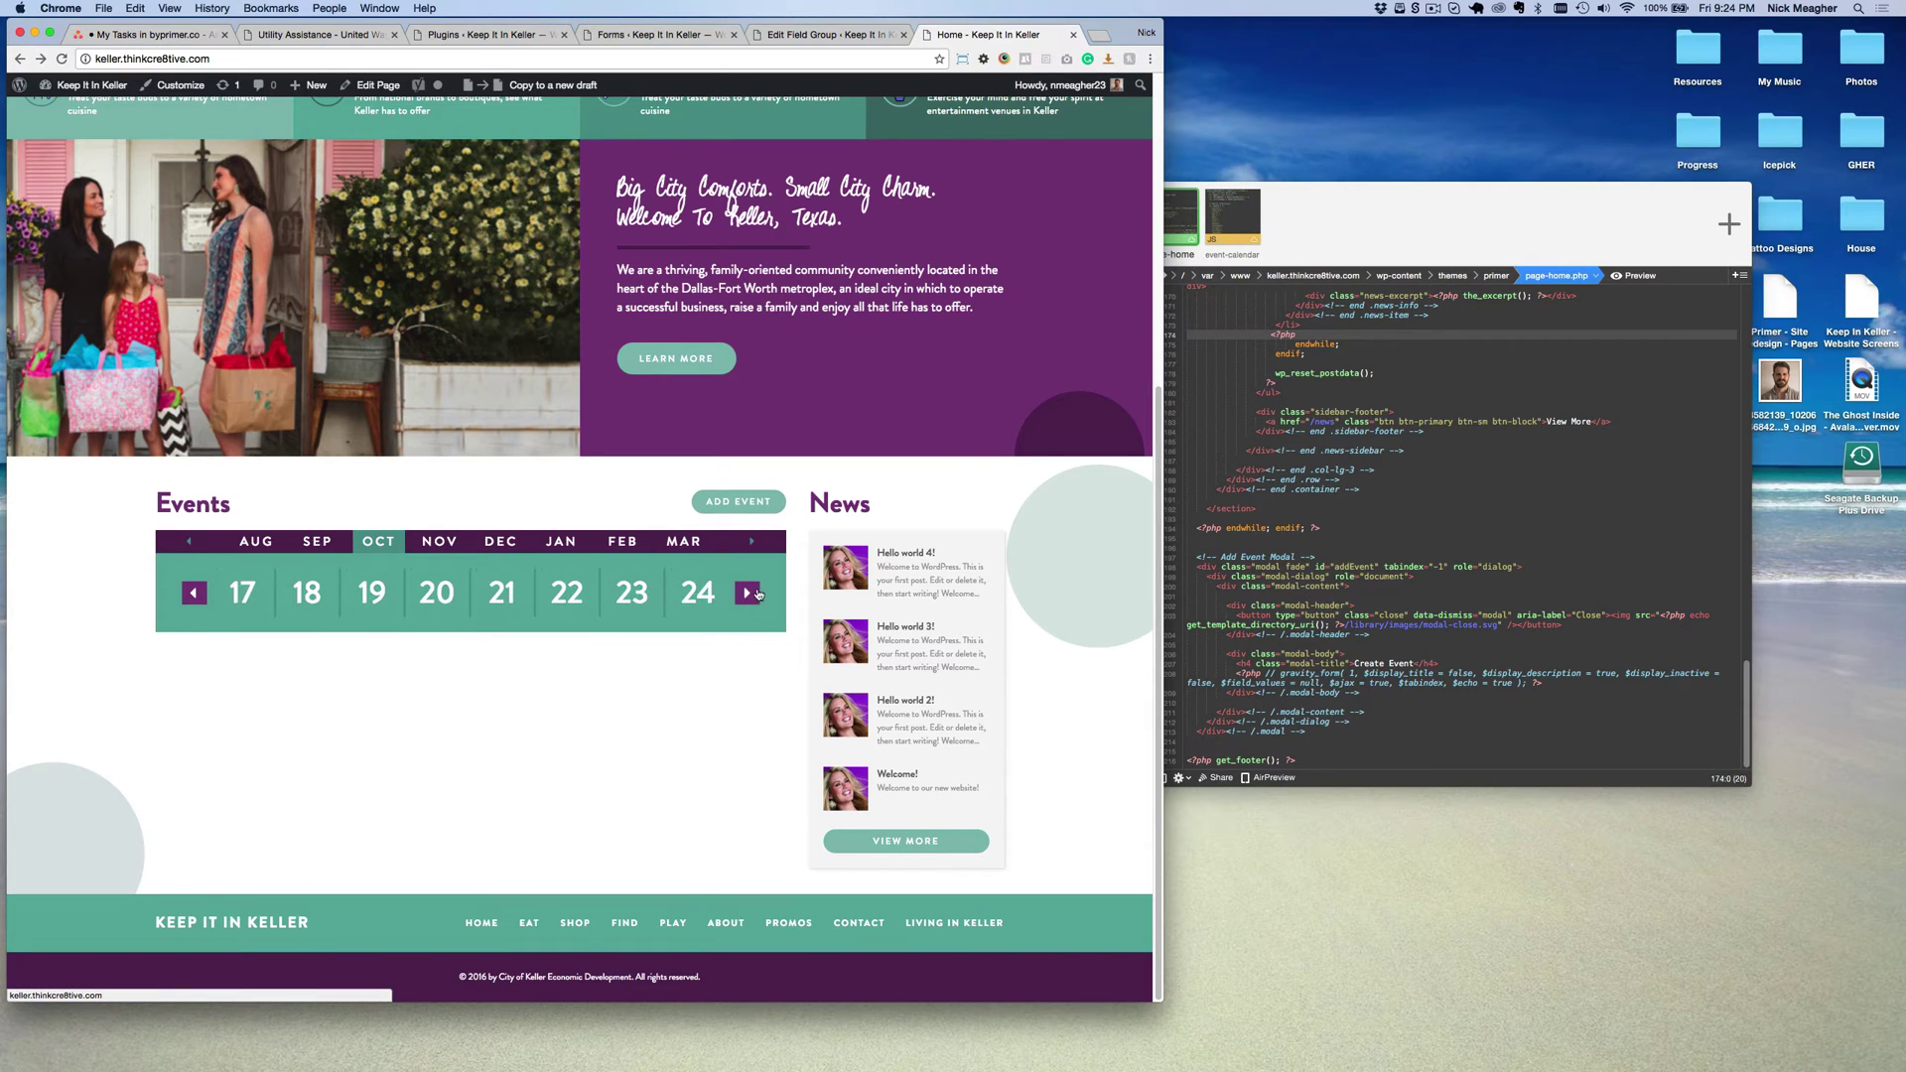
click(754, 593)
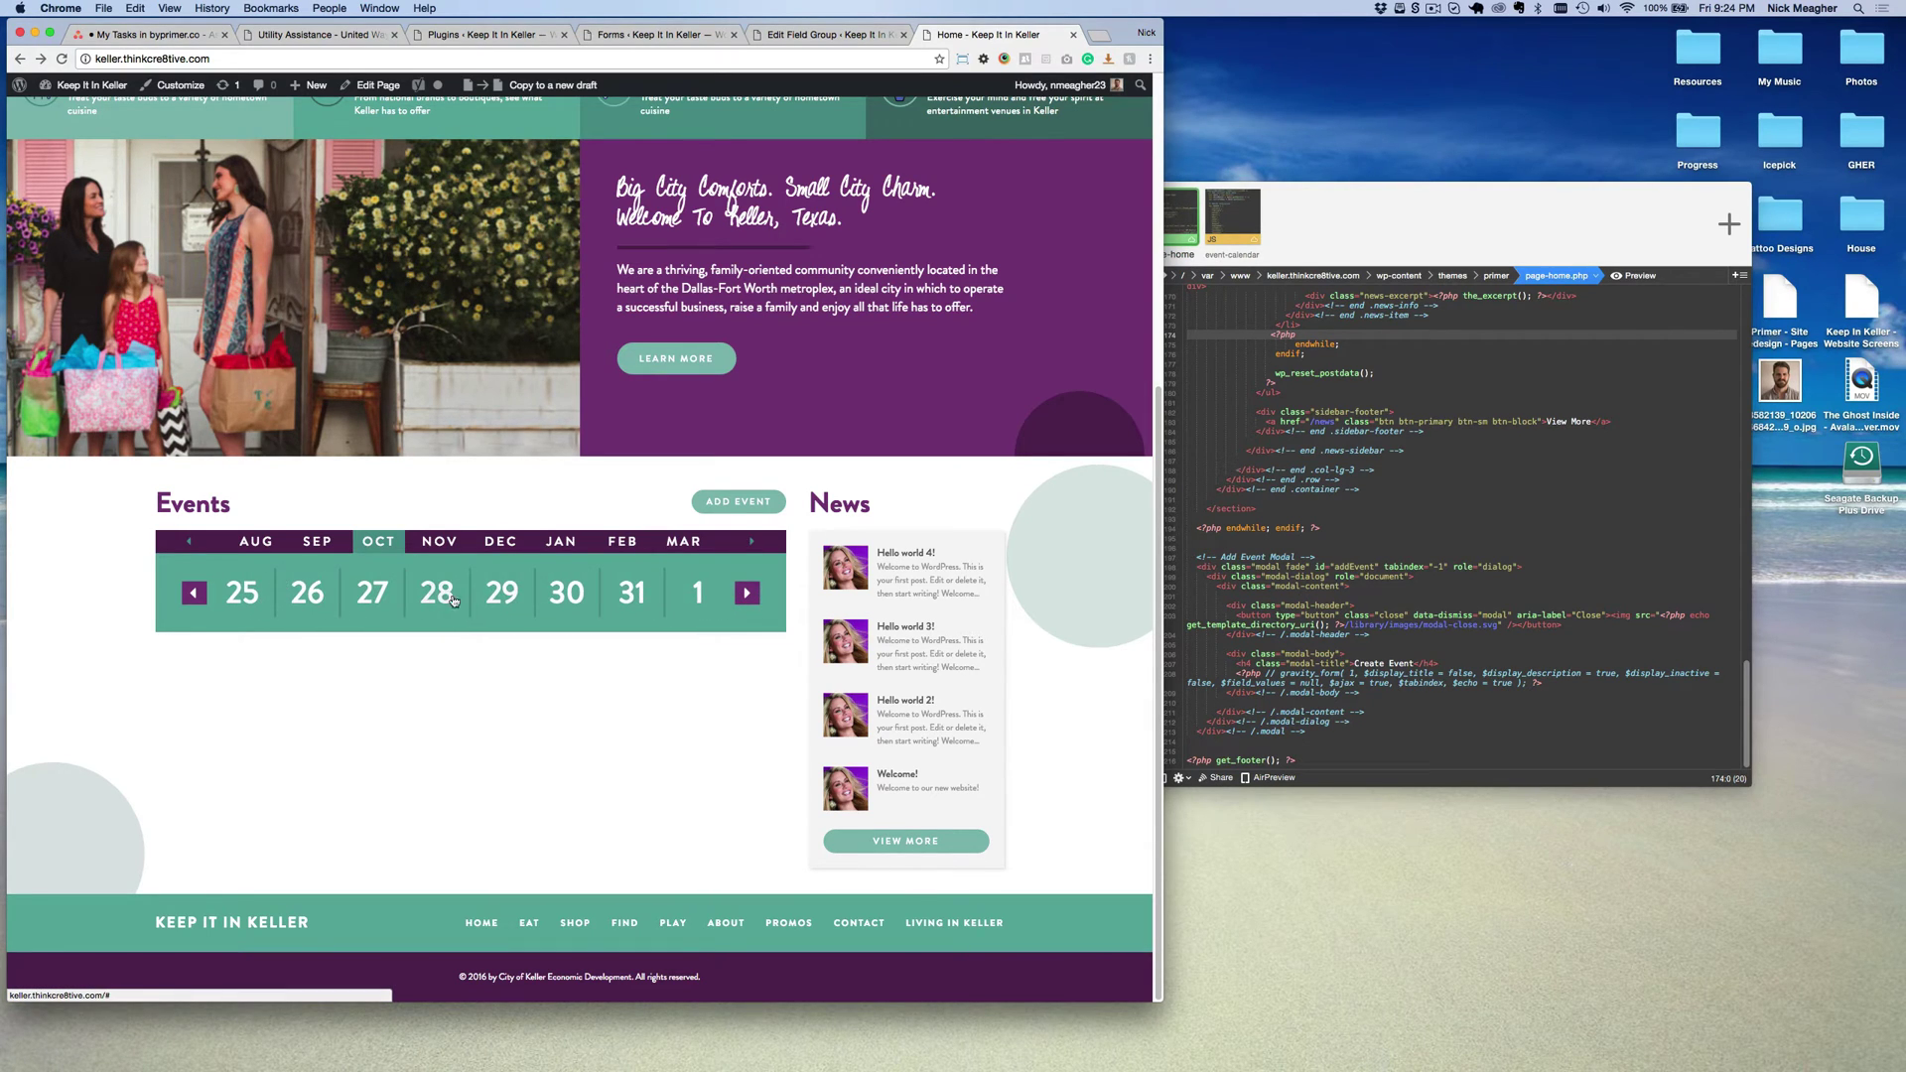
click(503, 600)
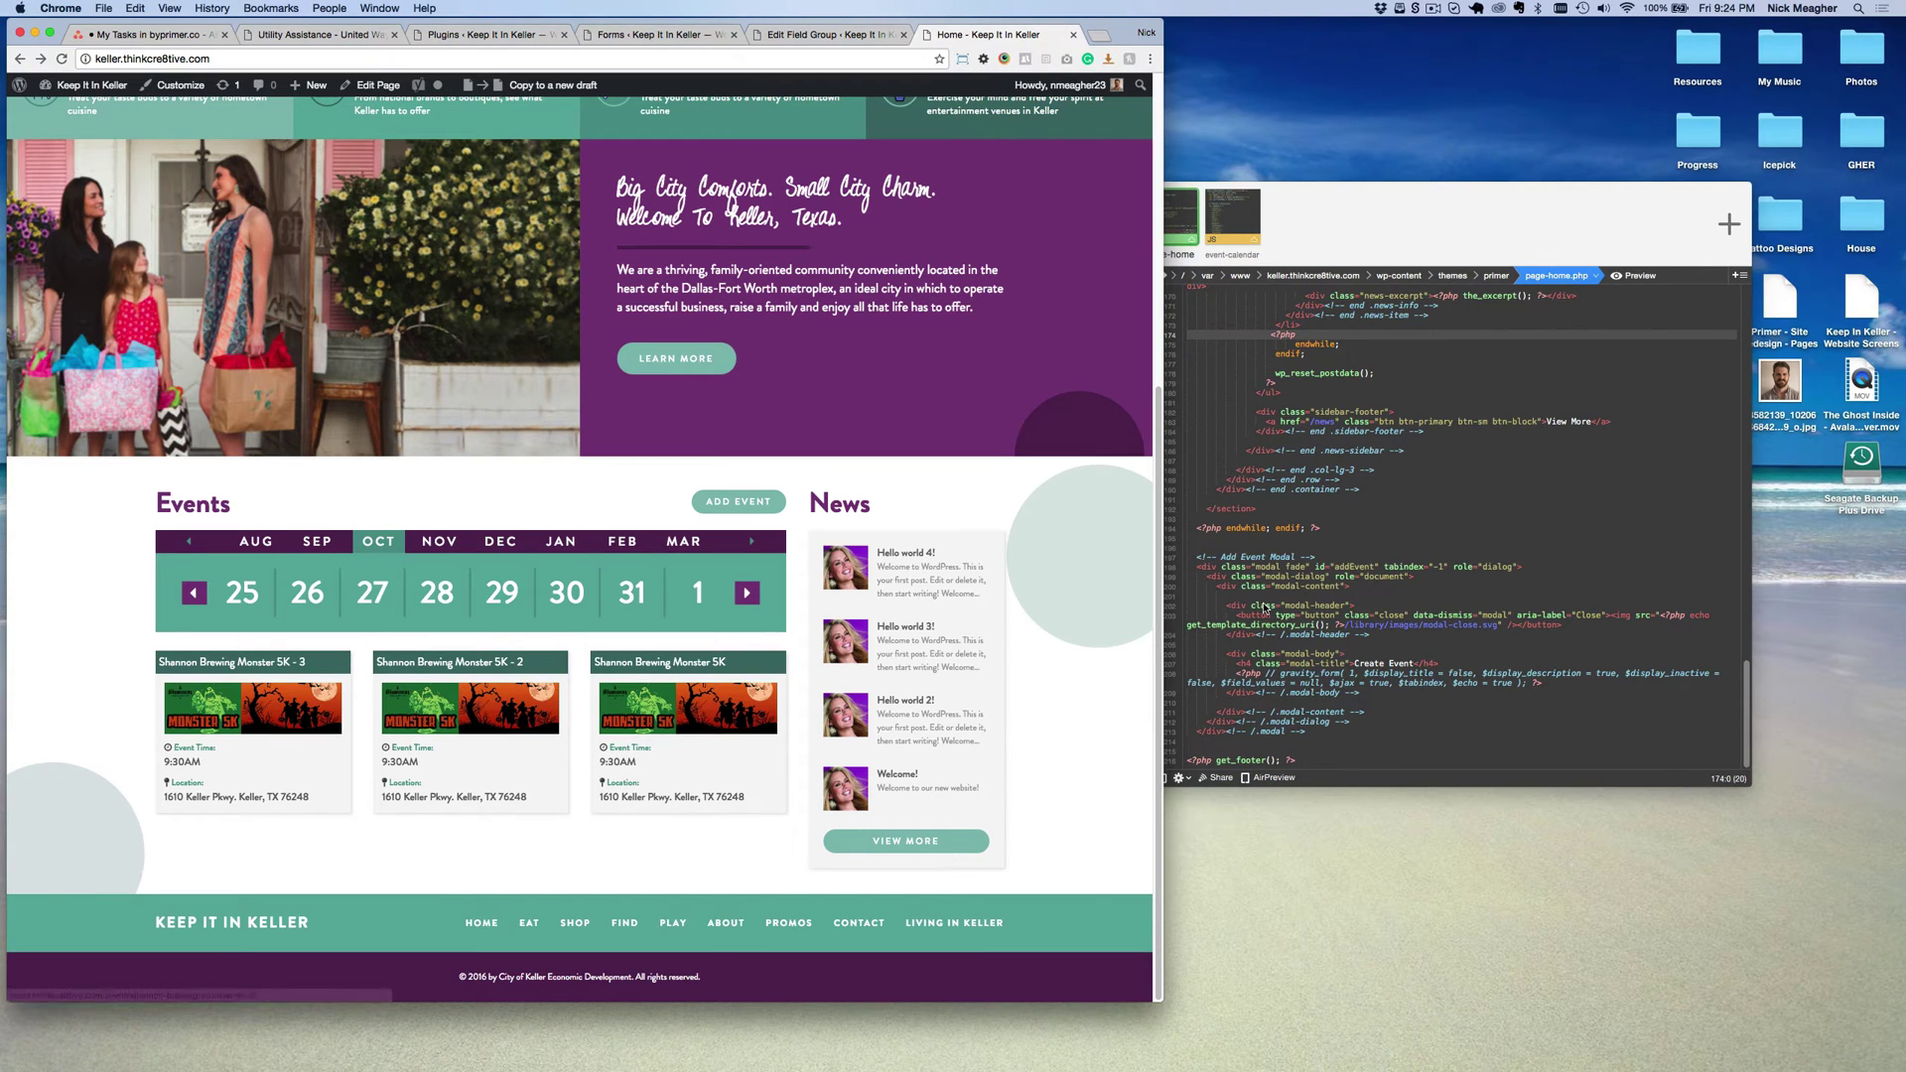
Switch to Coda and examine the event output code in event-calendar.js.
click(1241, 314)
key(super+shift+bracketright)
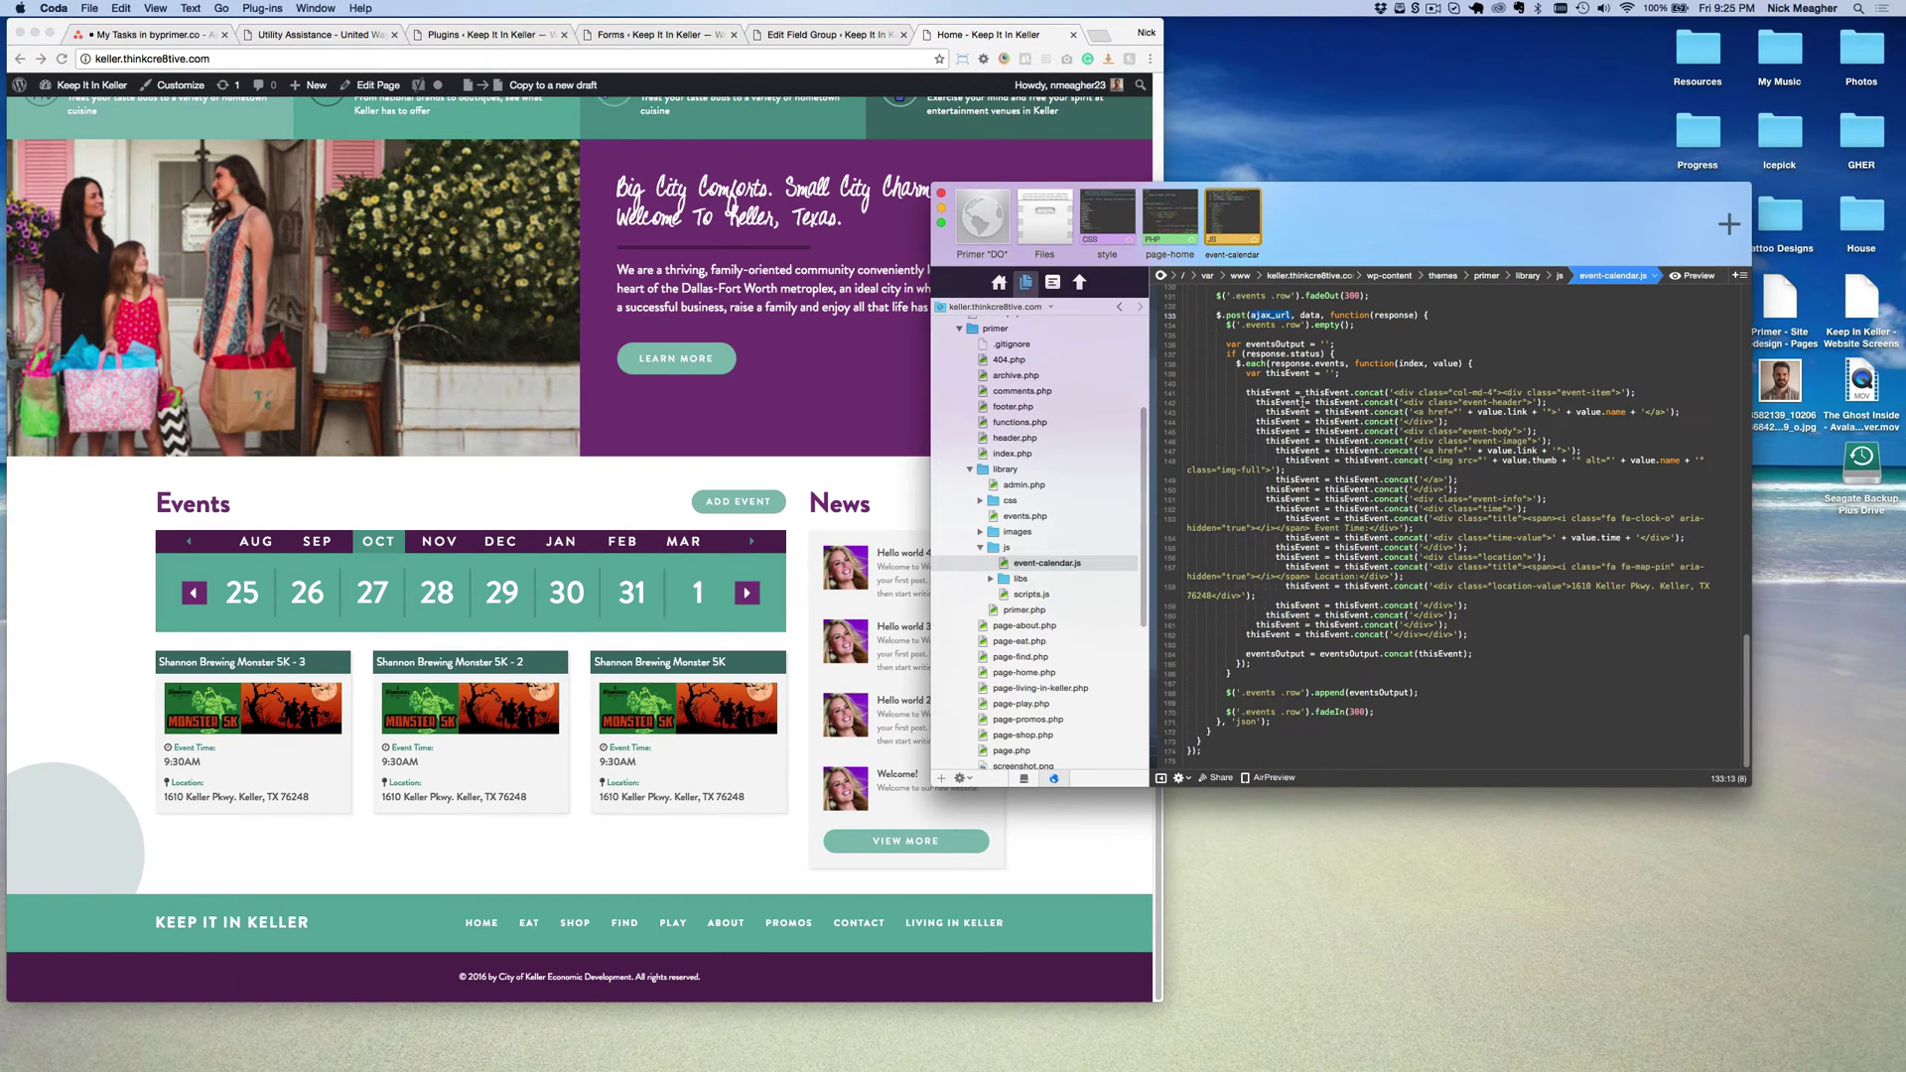
click(1278, 332)
key(Down)
key(End)
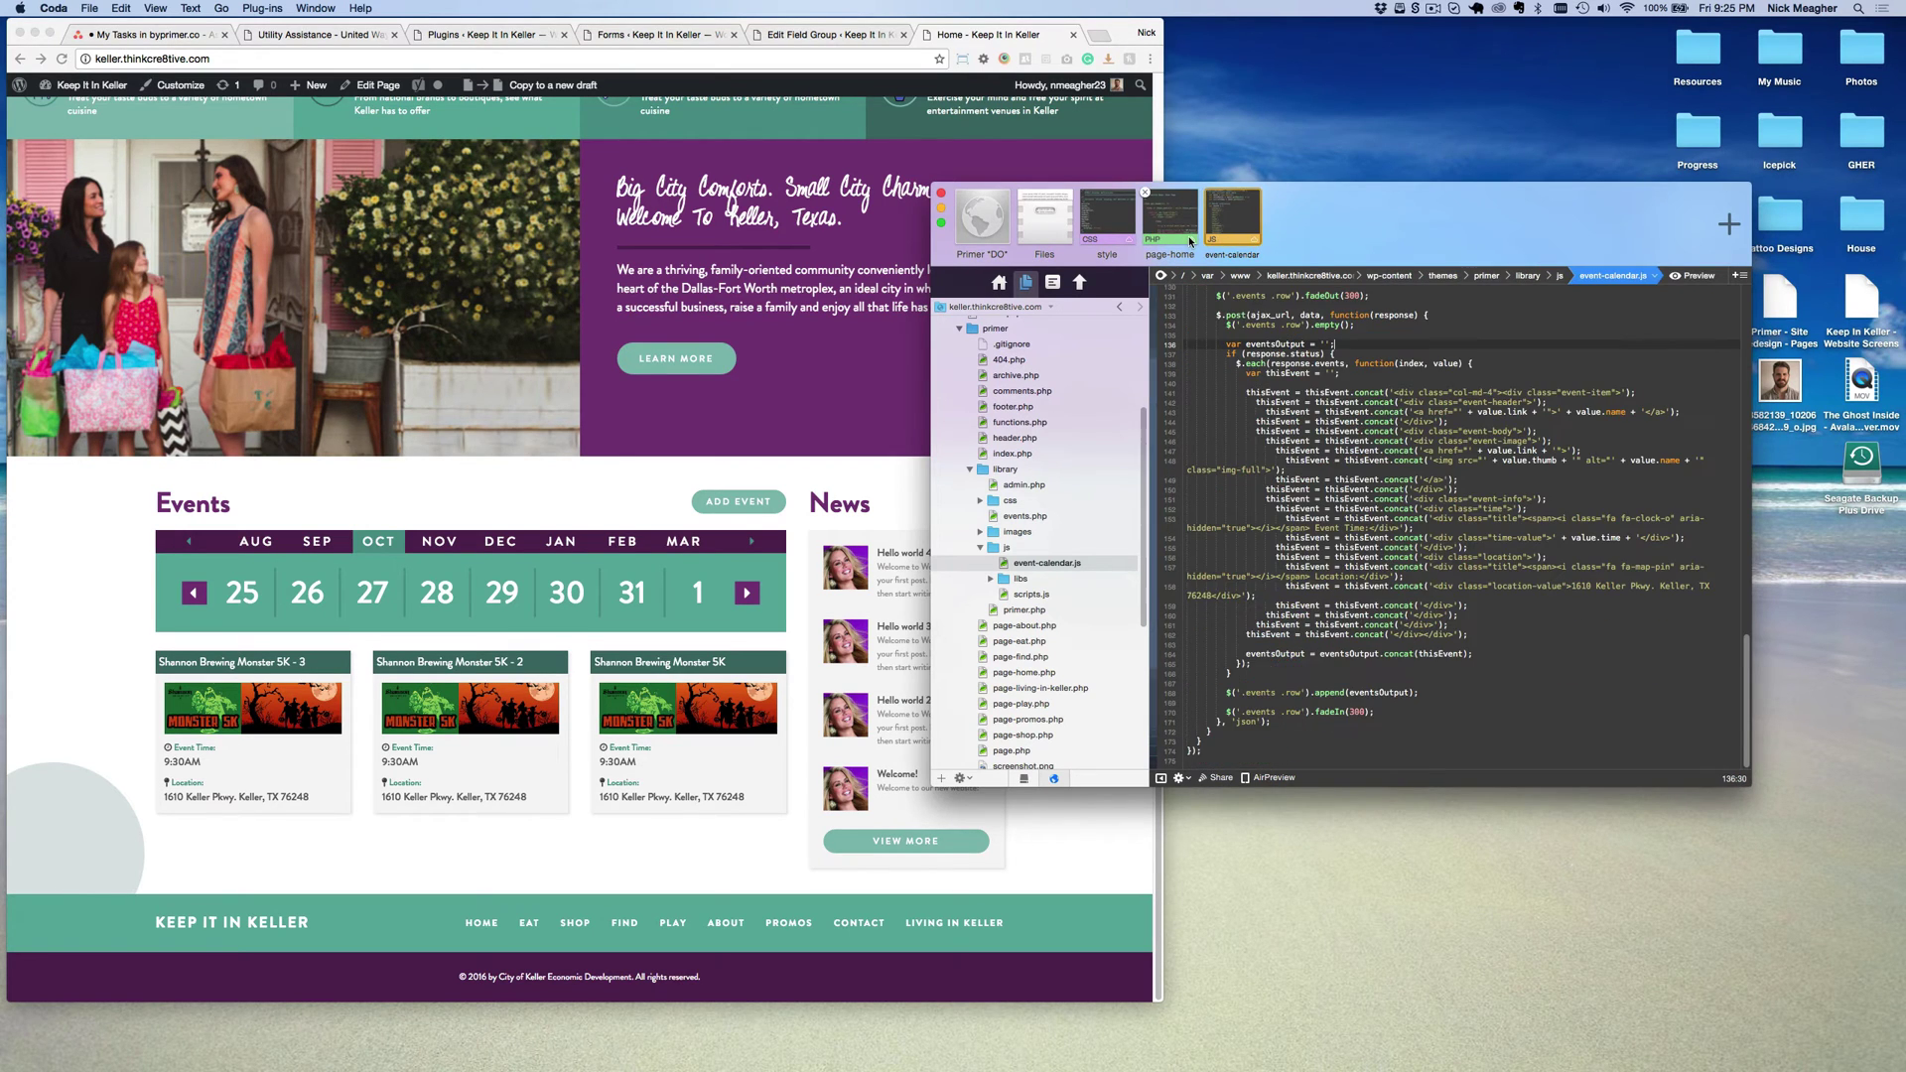
Return to page-home.php, switch to Chrome and check the October 29 and 28 events in the homepage calendar.
click(1191, 241)
click(498, 596)
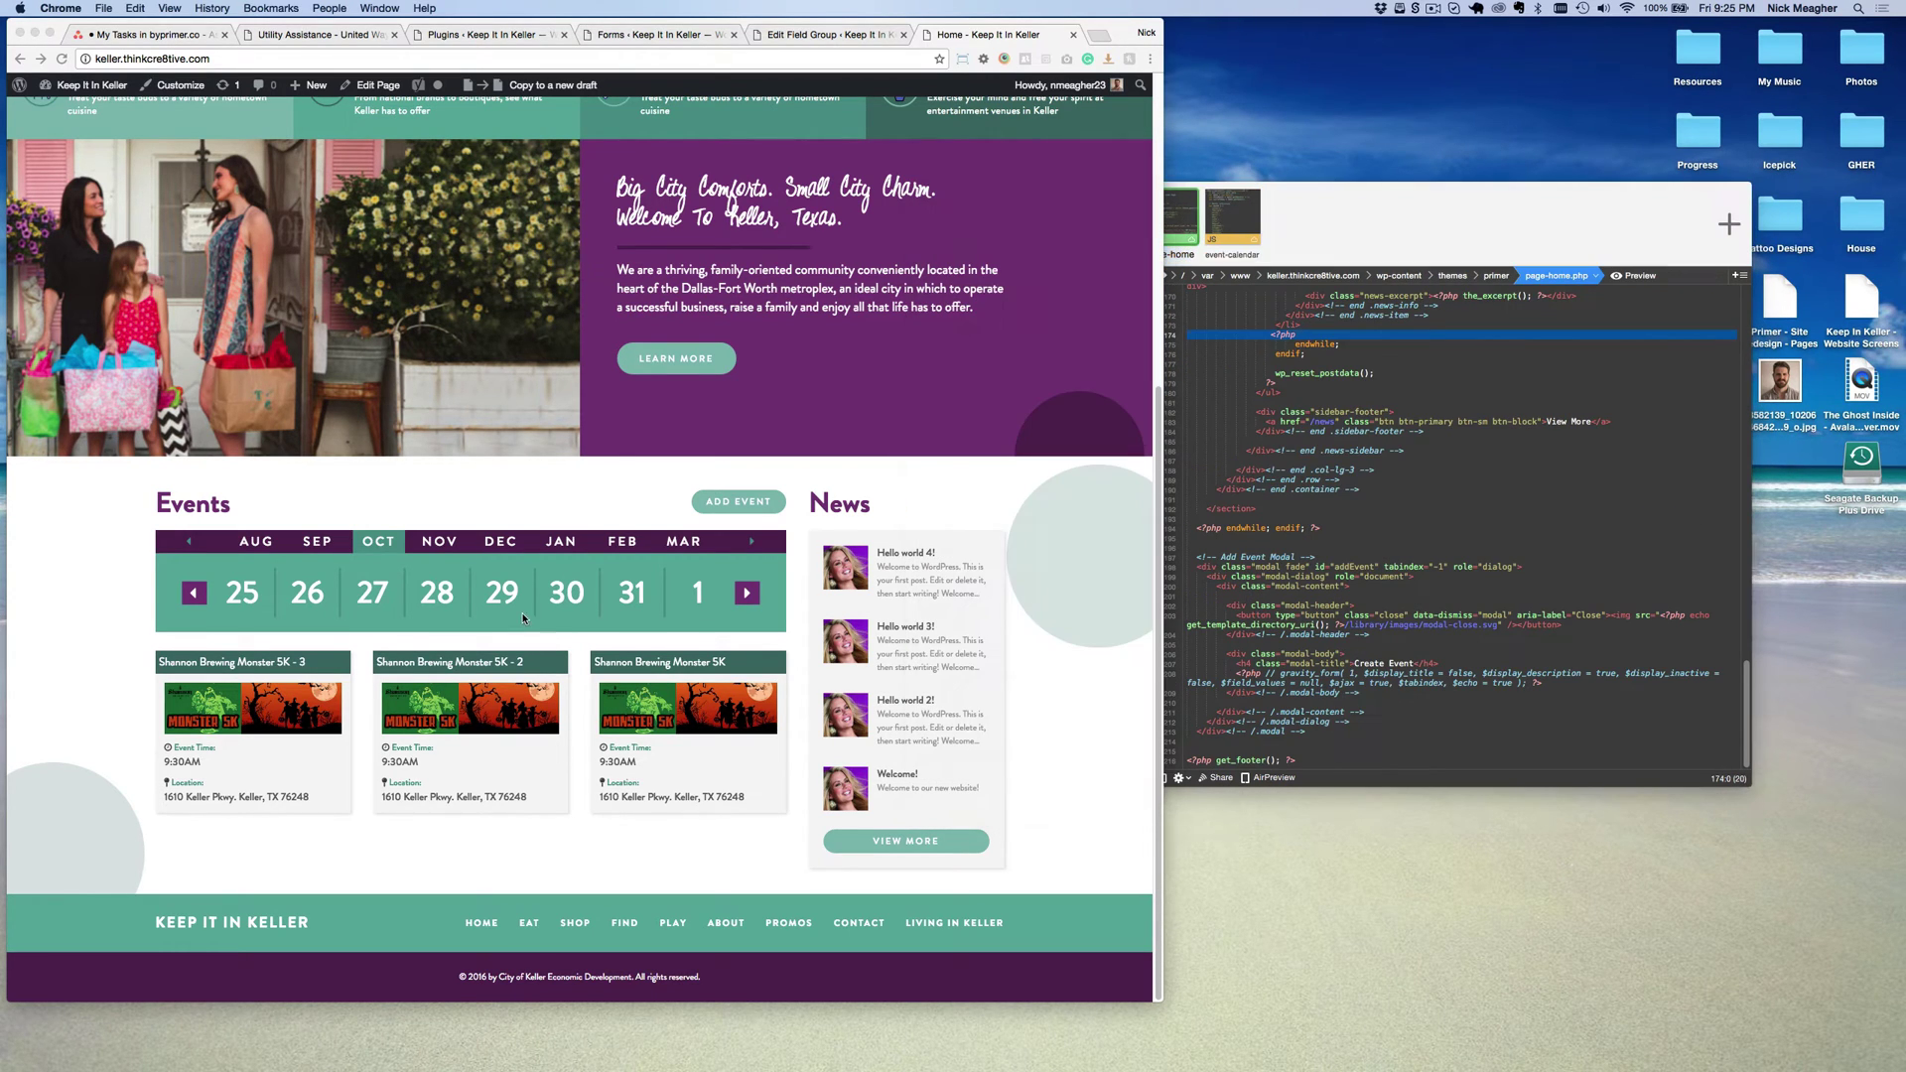
click(438, 600)
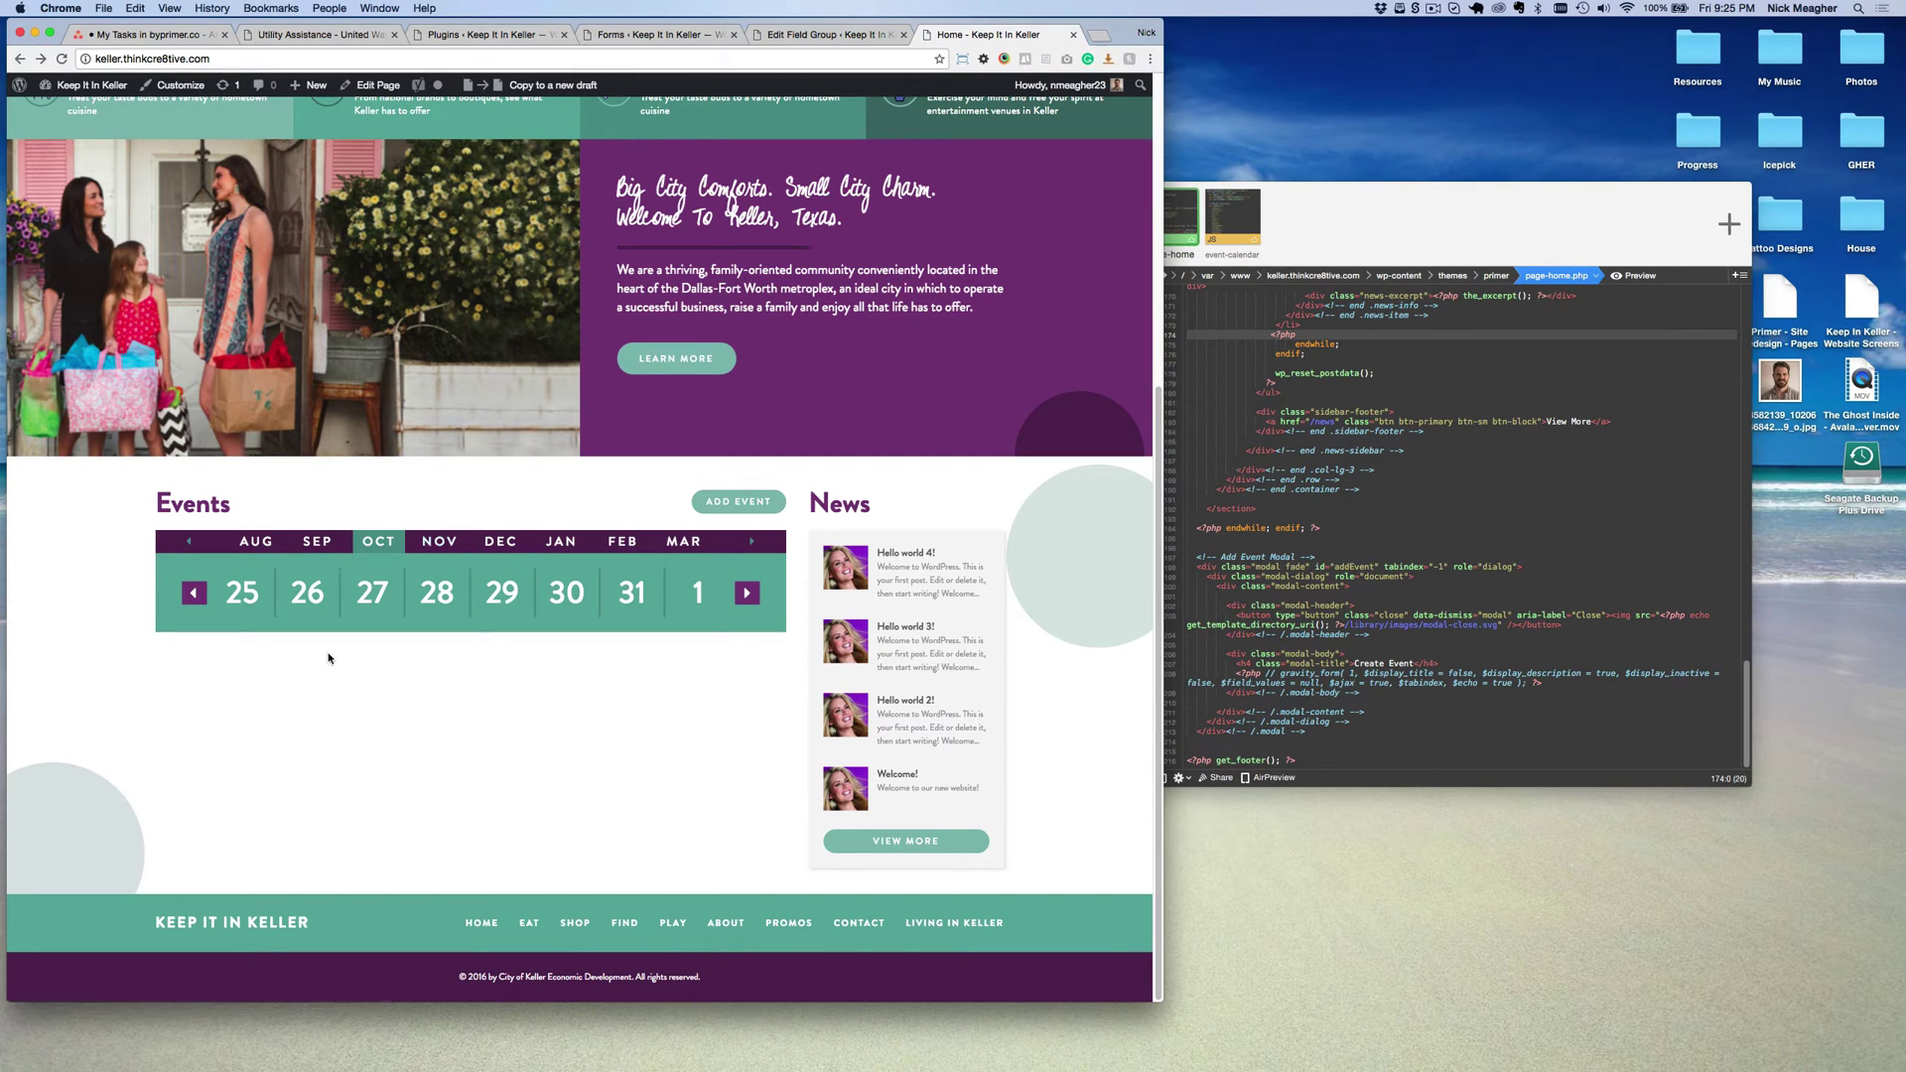
Preview the Create Event modal from the homepage events section, and close it.
click(724, 503)
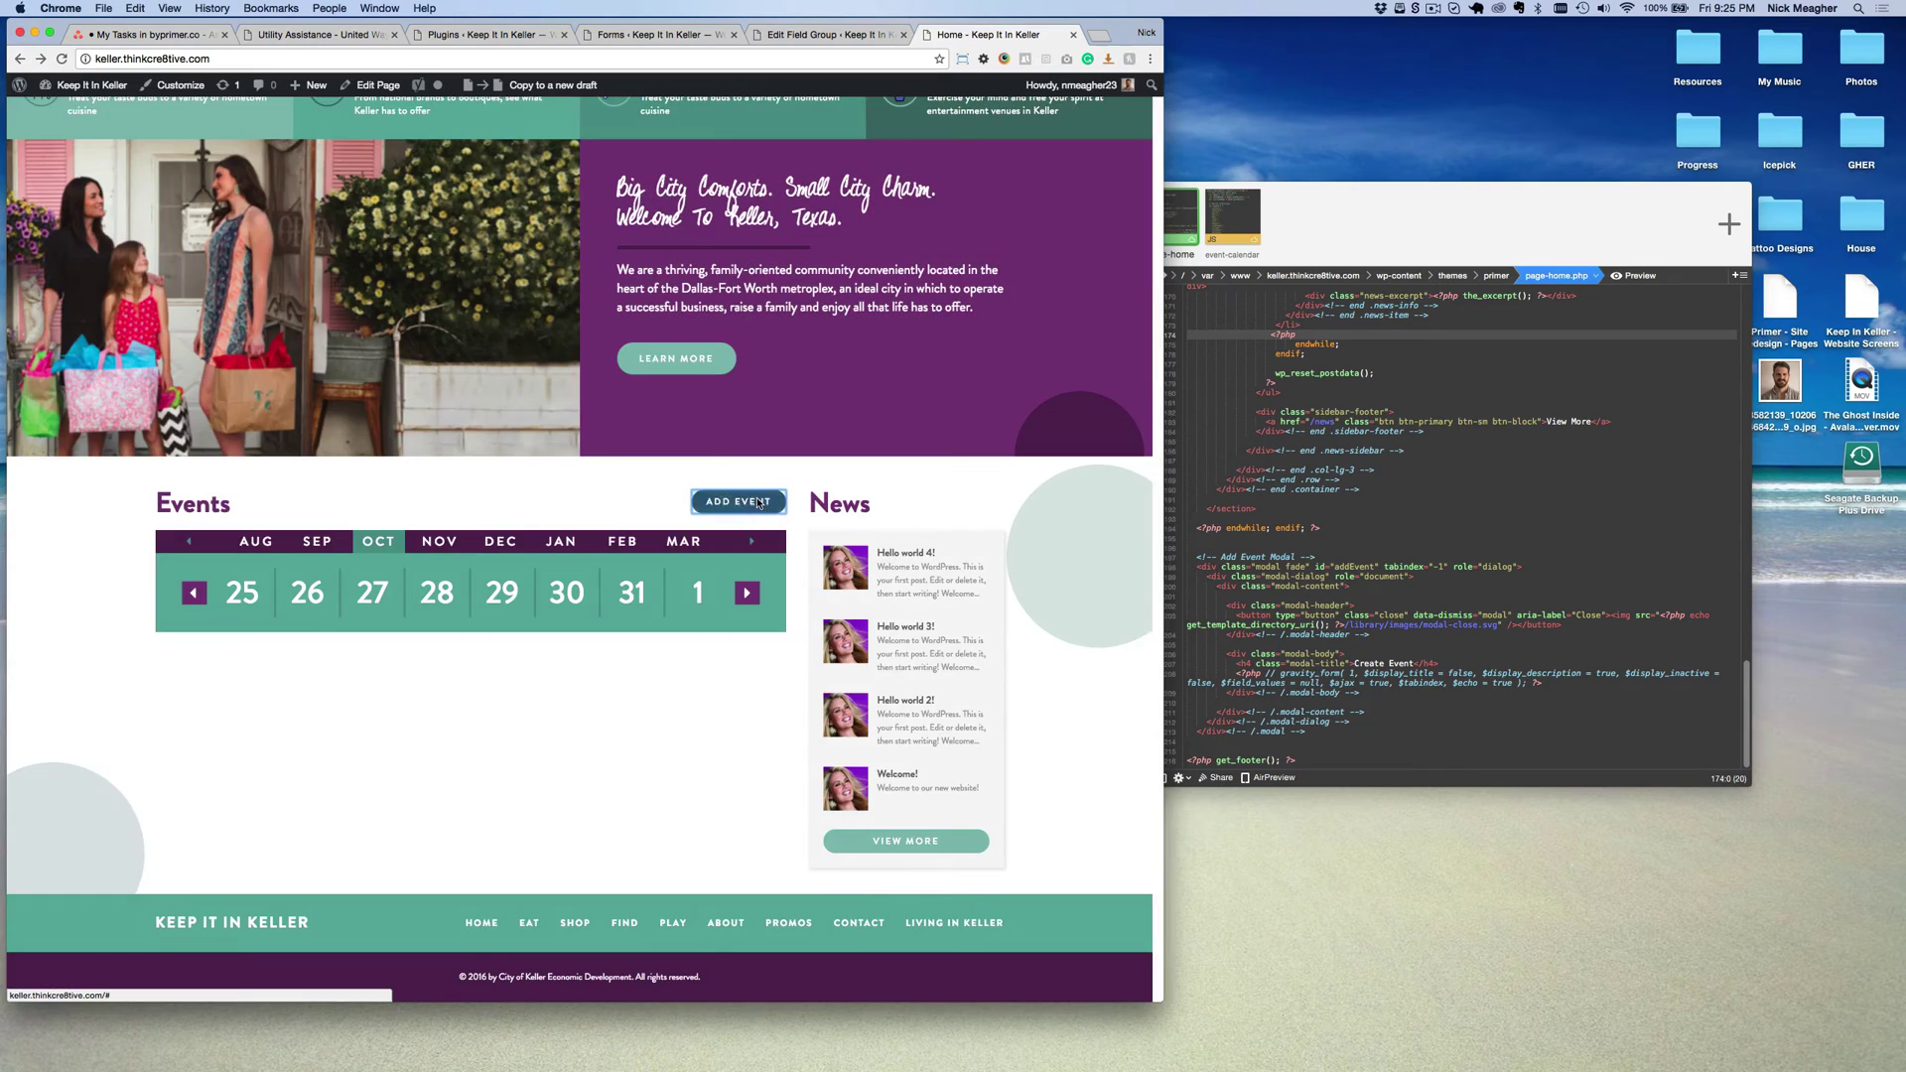
click(738, 502)
click(725, 711)
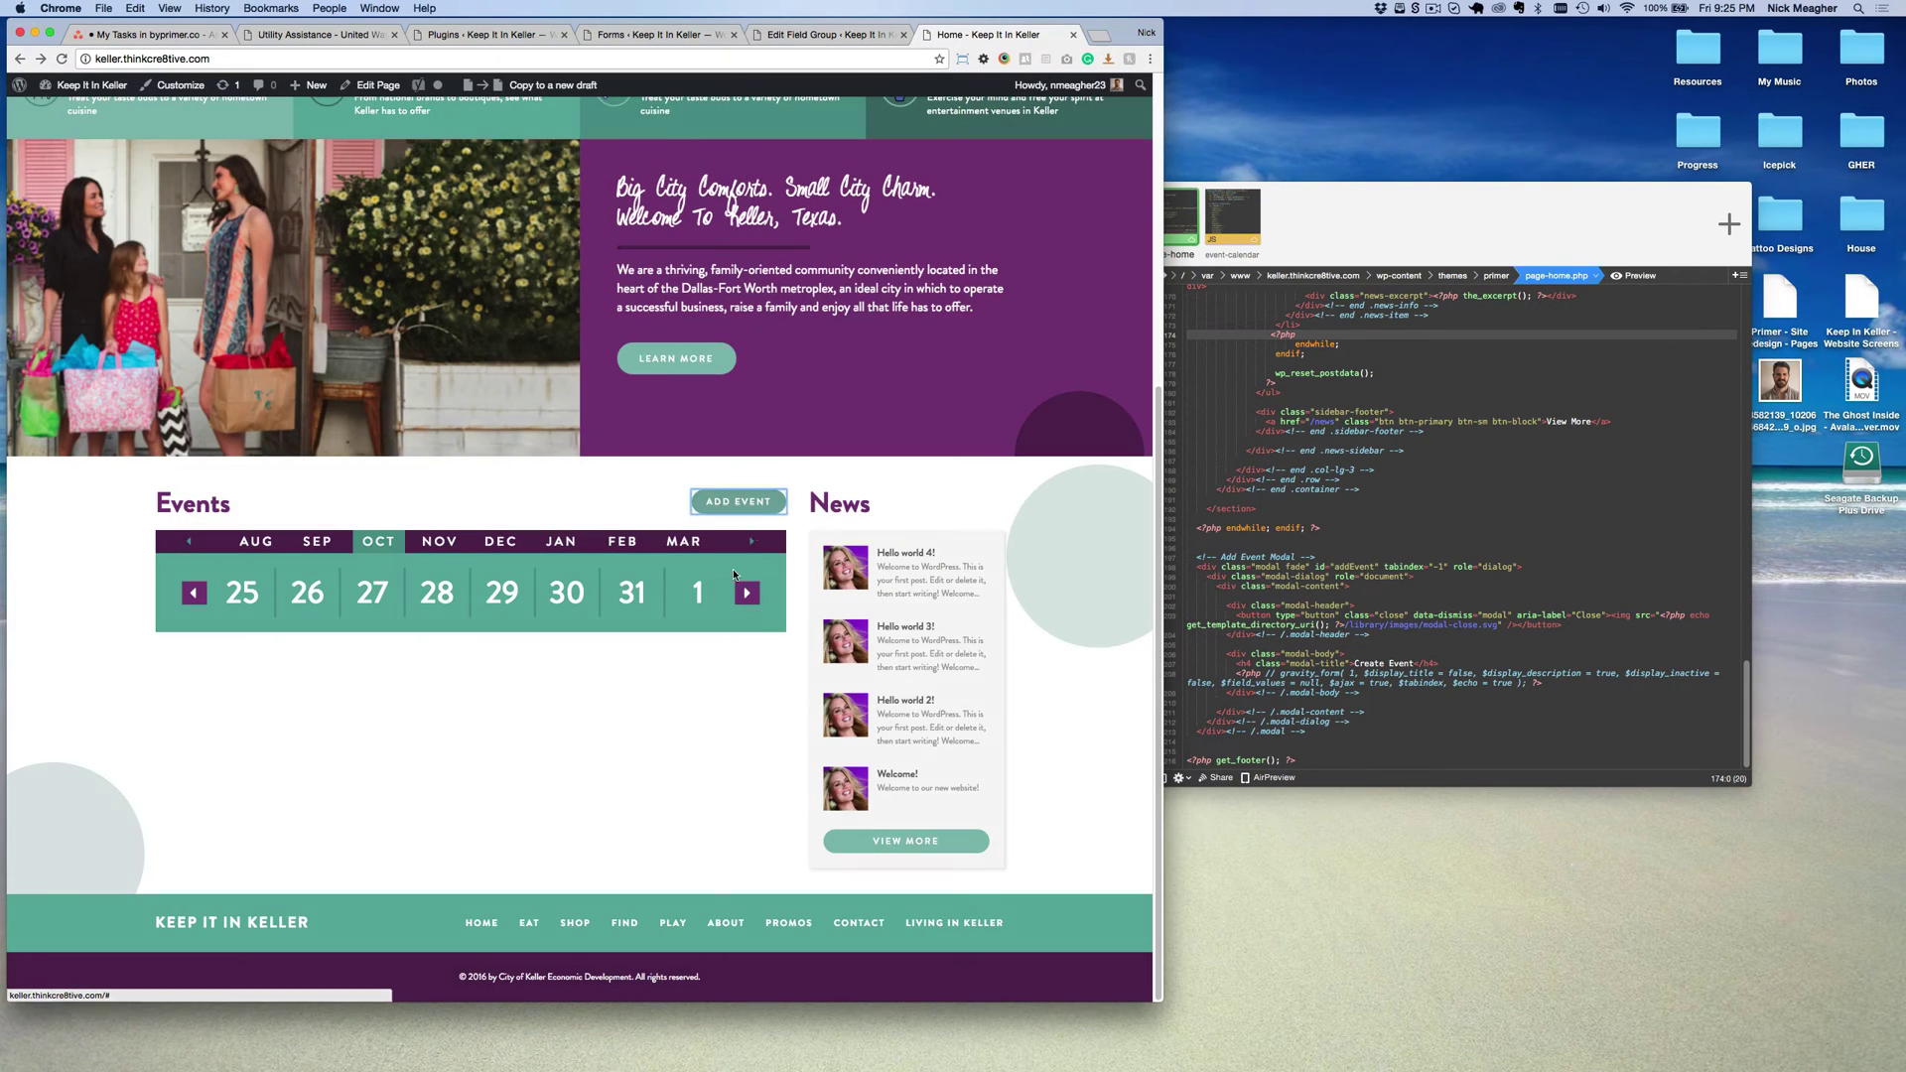
click(738, 501)
triple_click(459, 530)
click(437, 568)
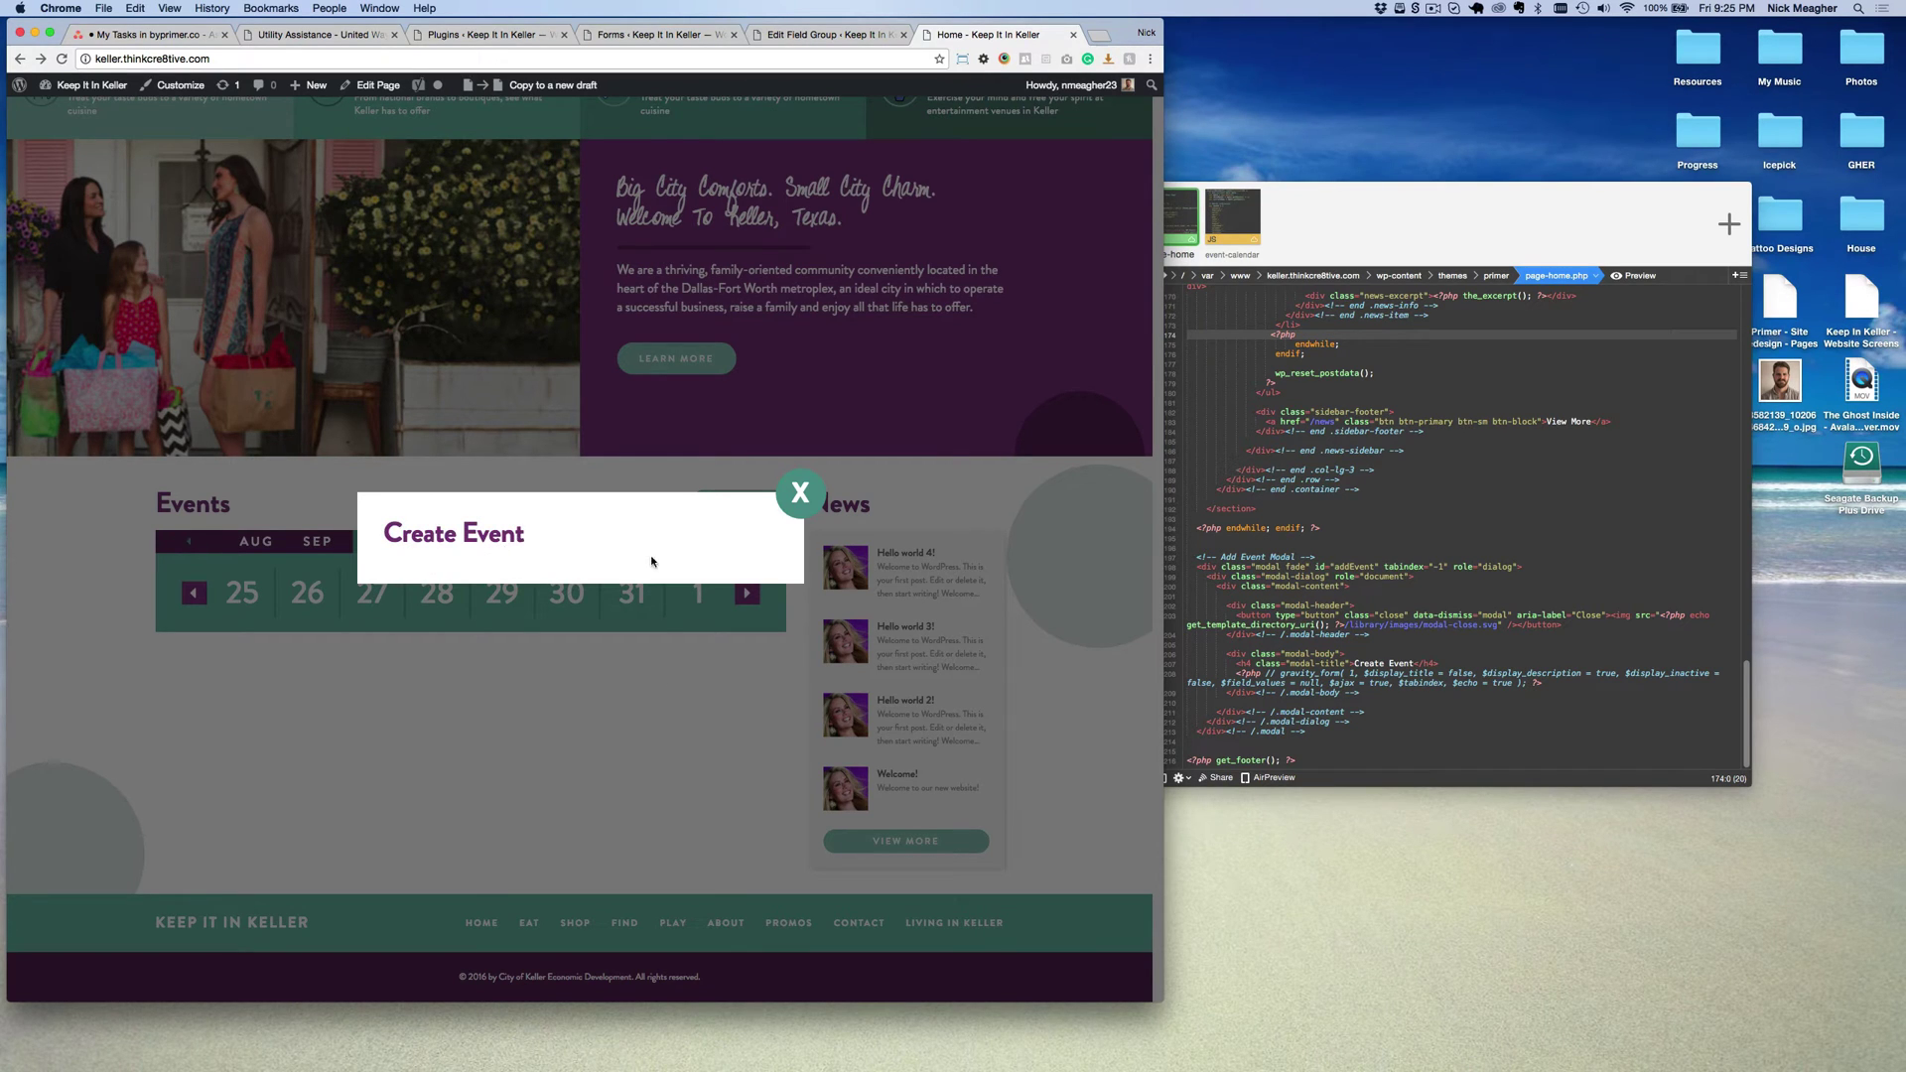
click(574, 695)
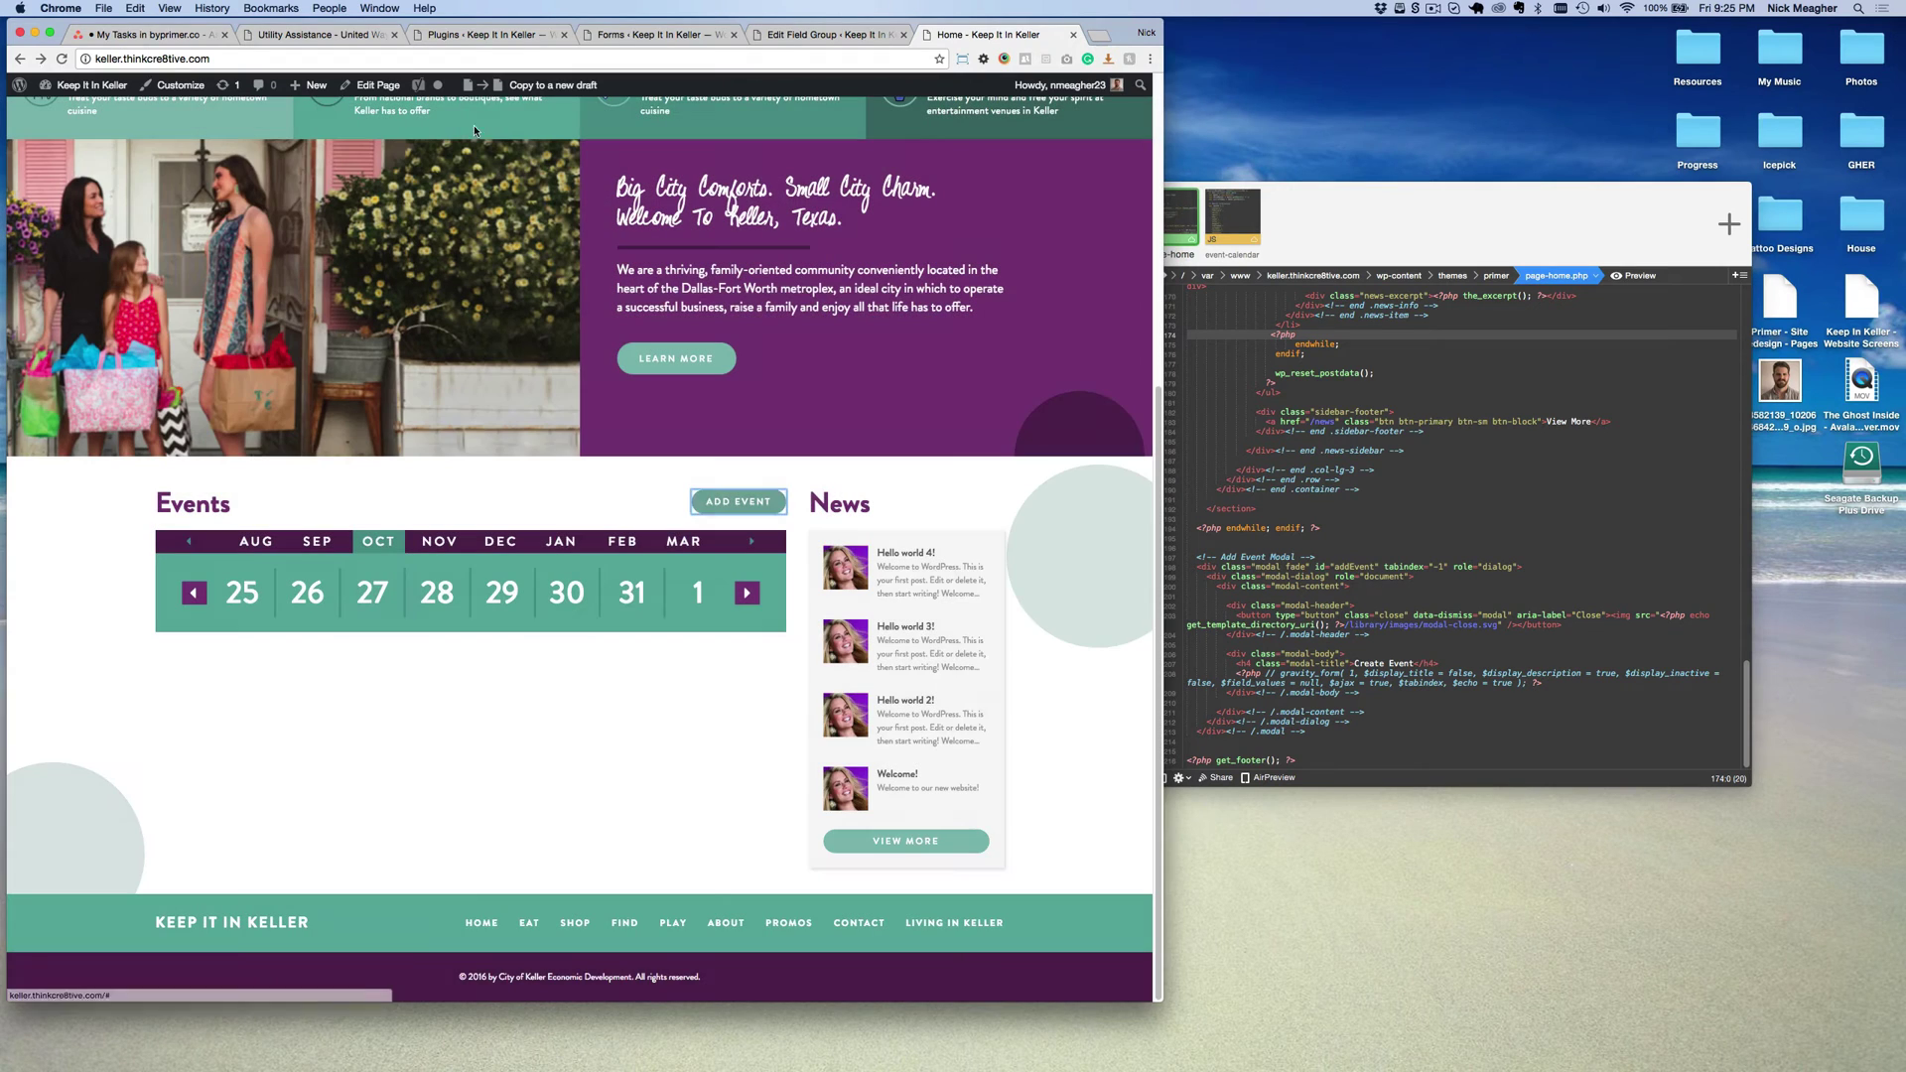
Review the installed WordPress plugins, focusing on Gravity Forms and Gravity Forms + Custom Post Types.
click(530, 37)
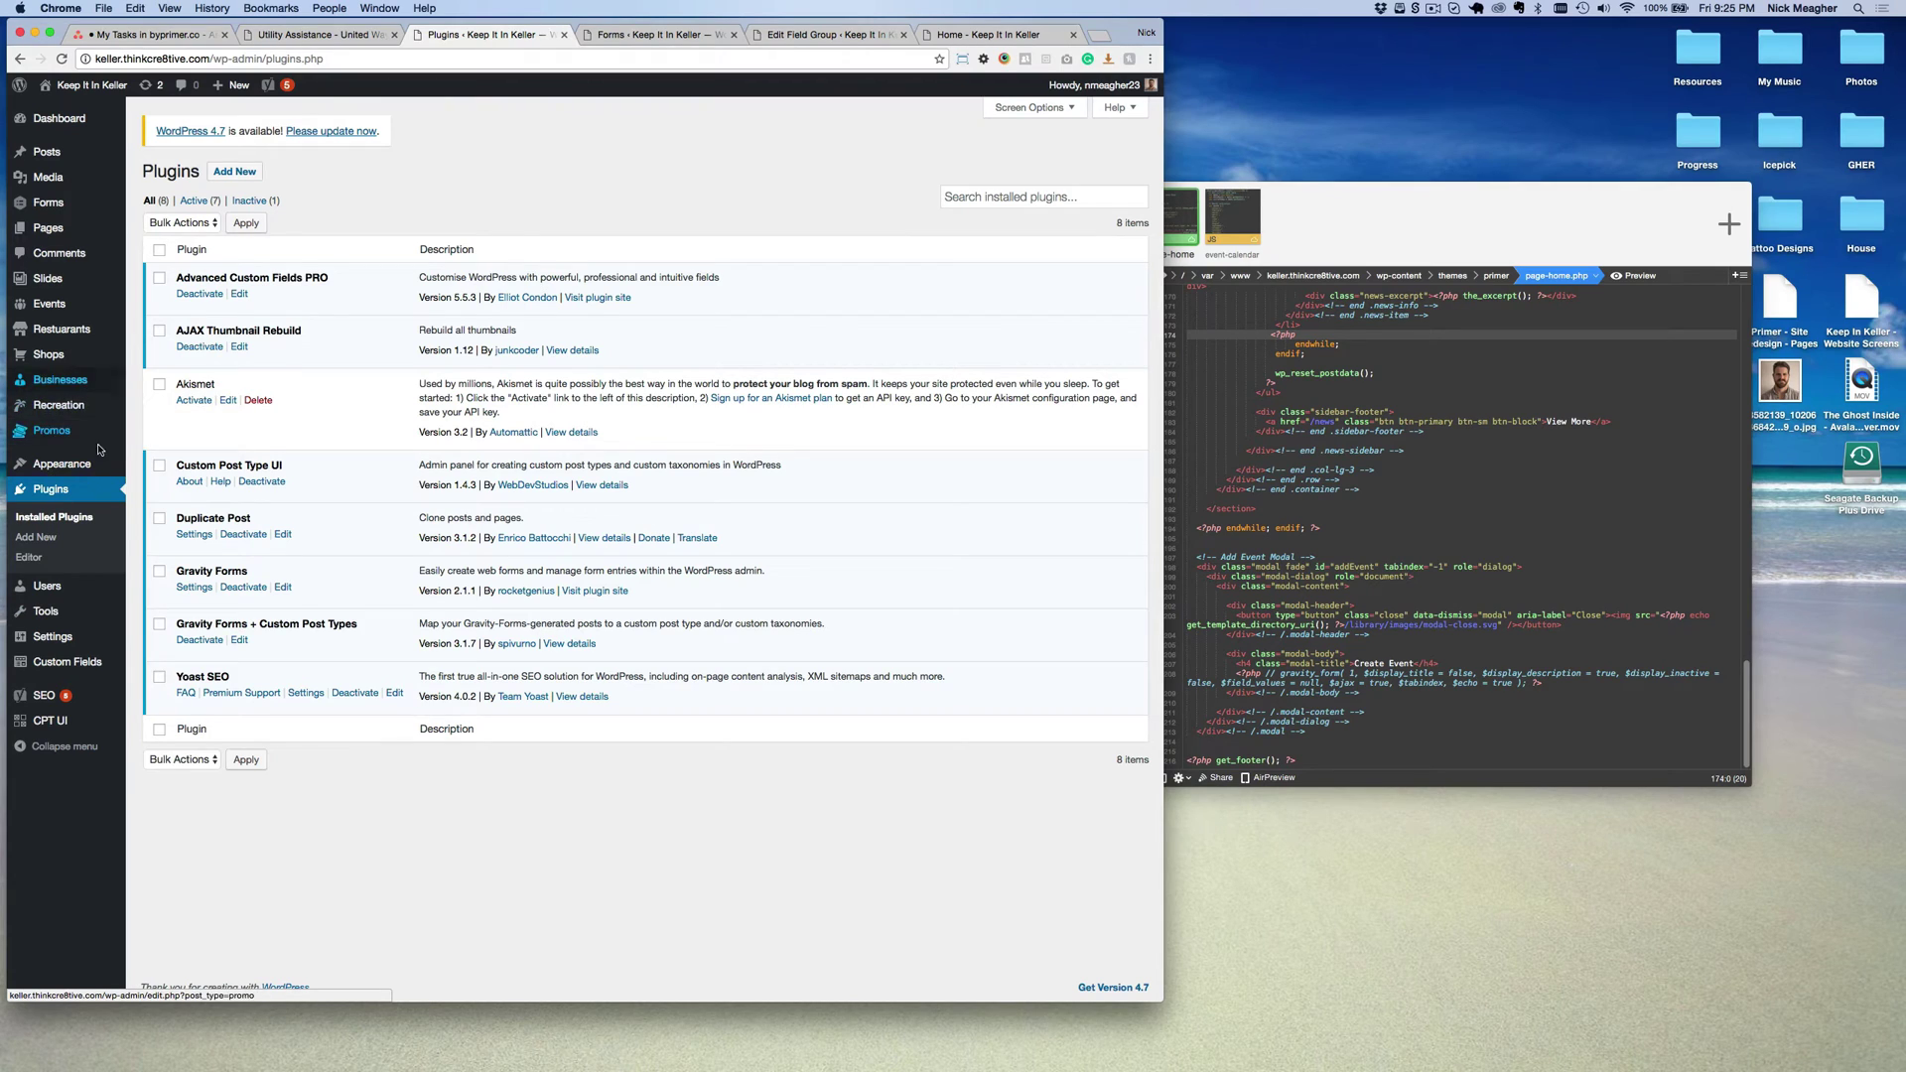
mouse_move(76, 383)
mouse_move(84, 311)
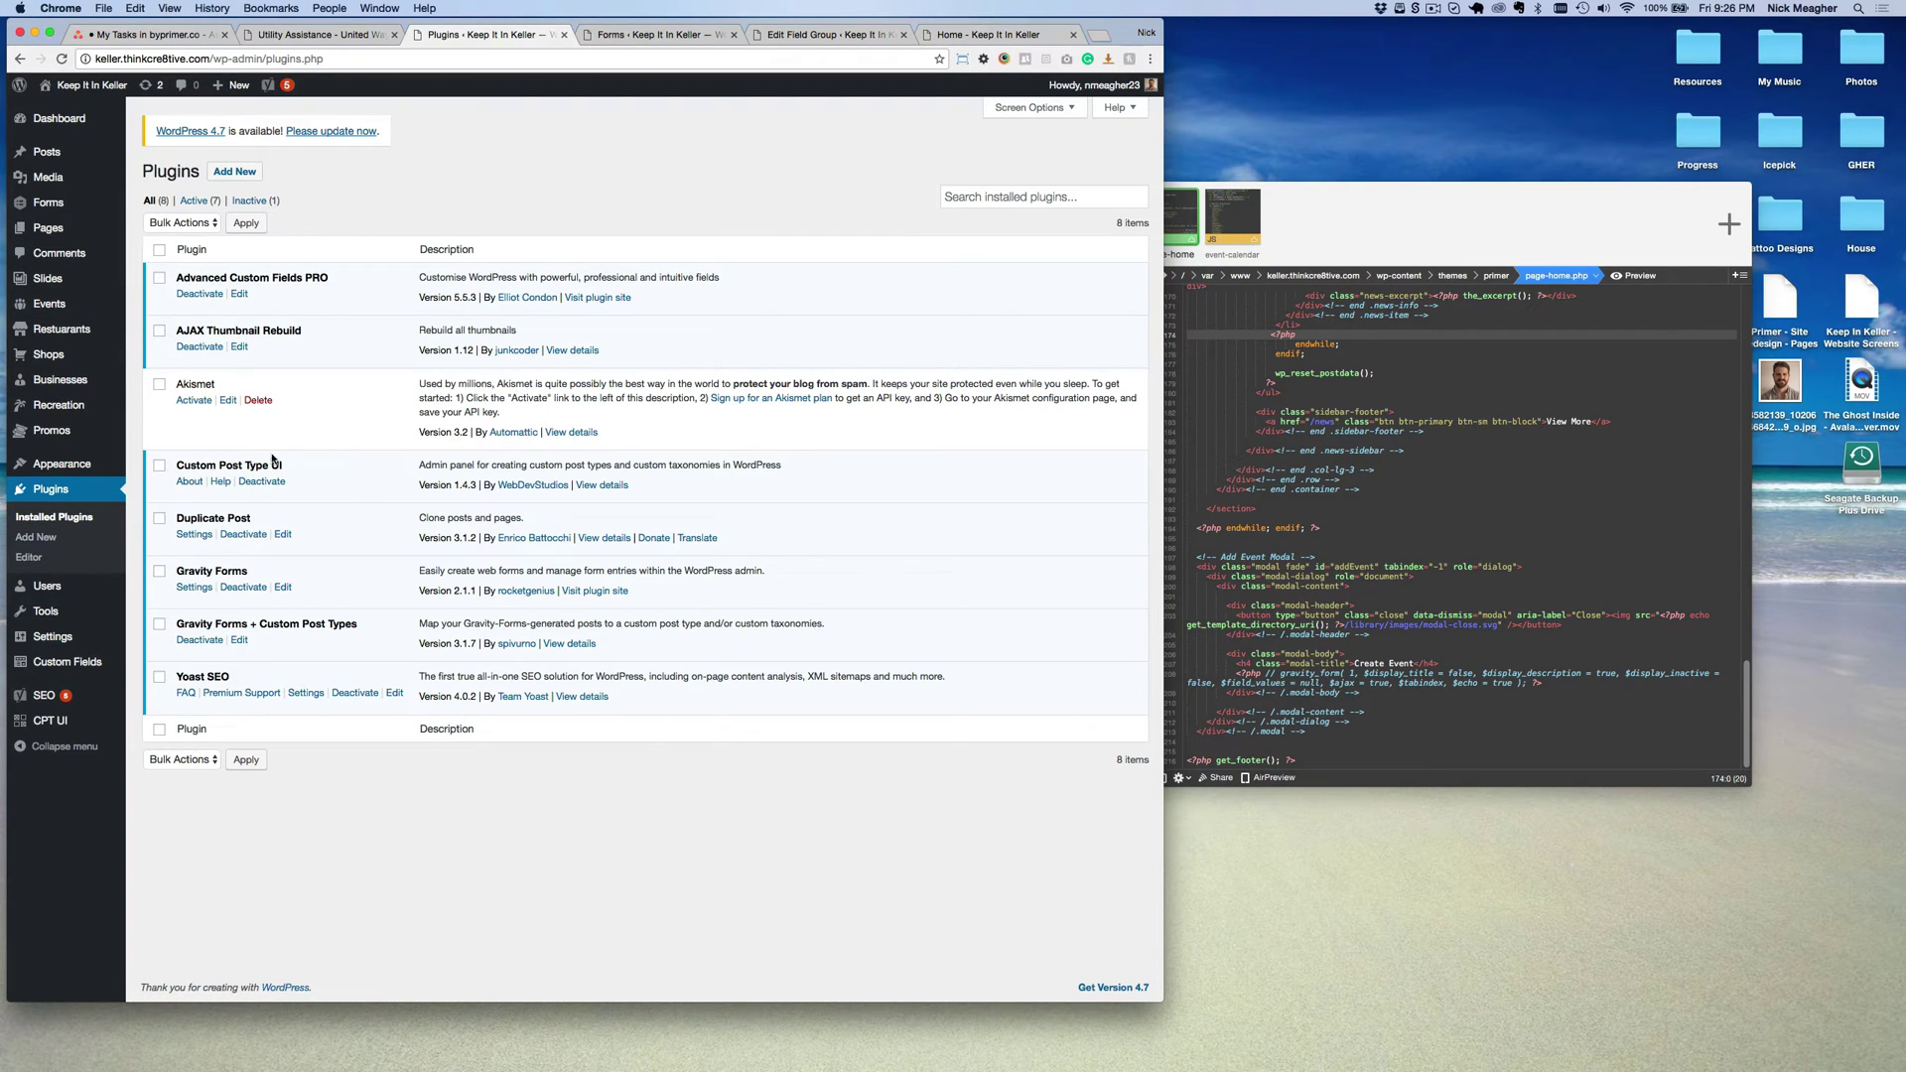
mouse_move(79, 205)
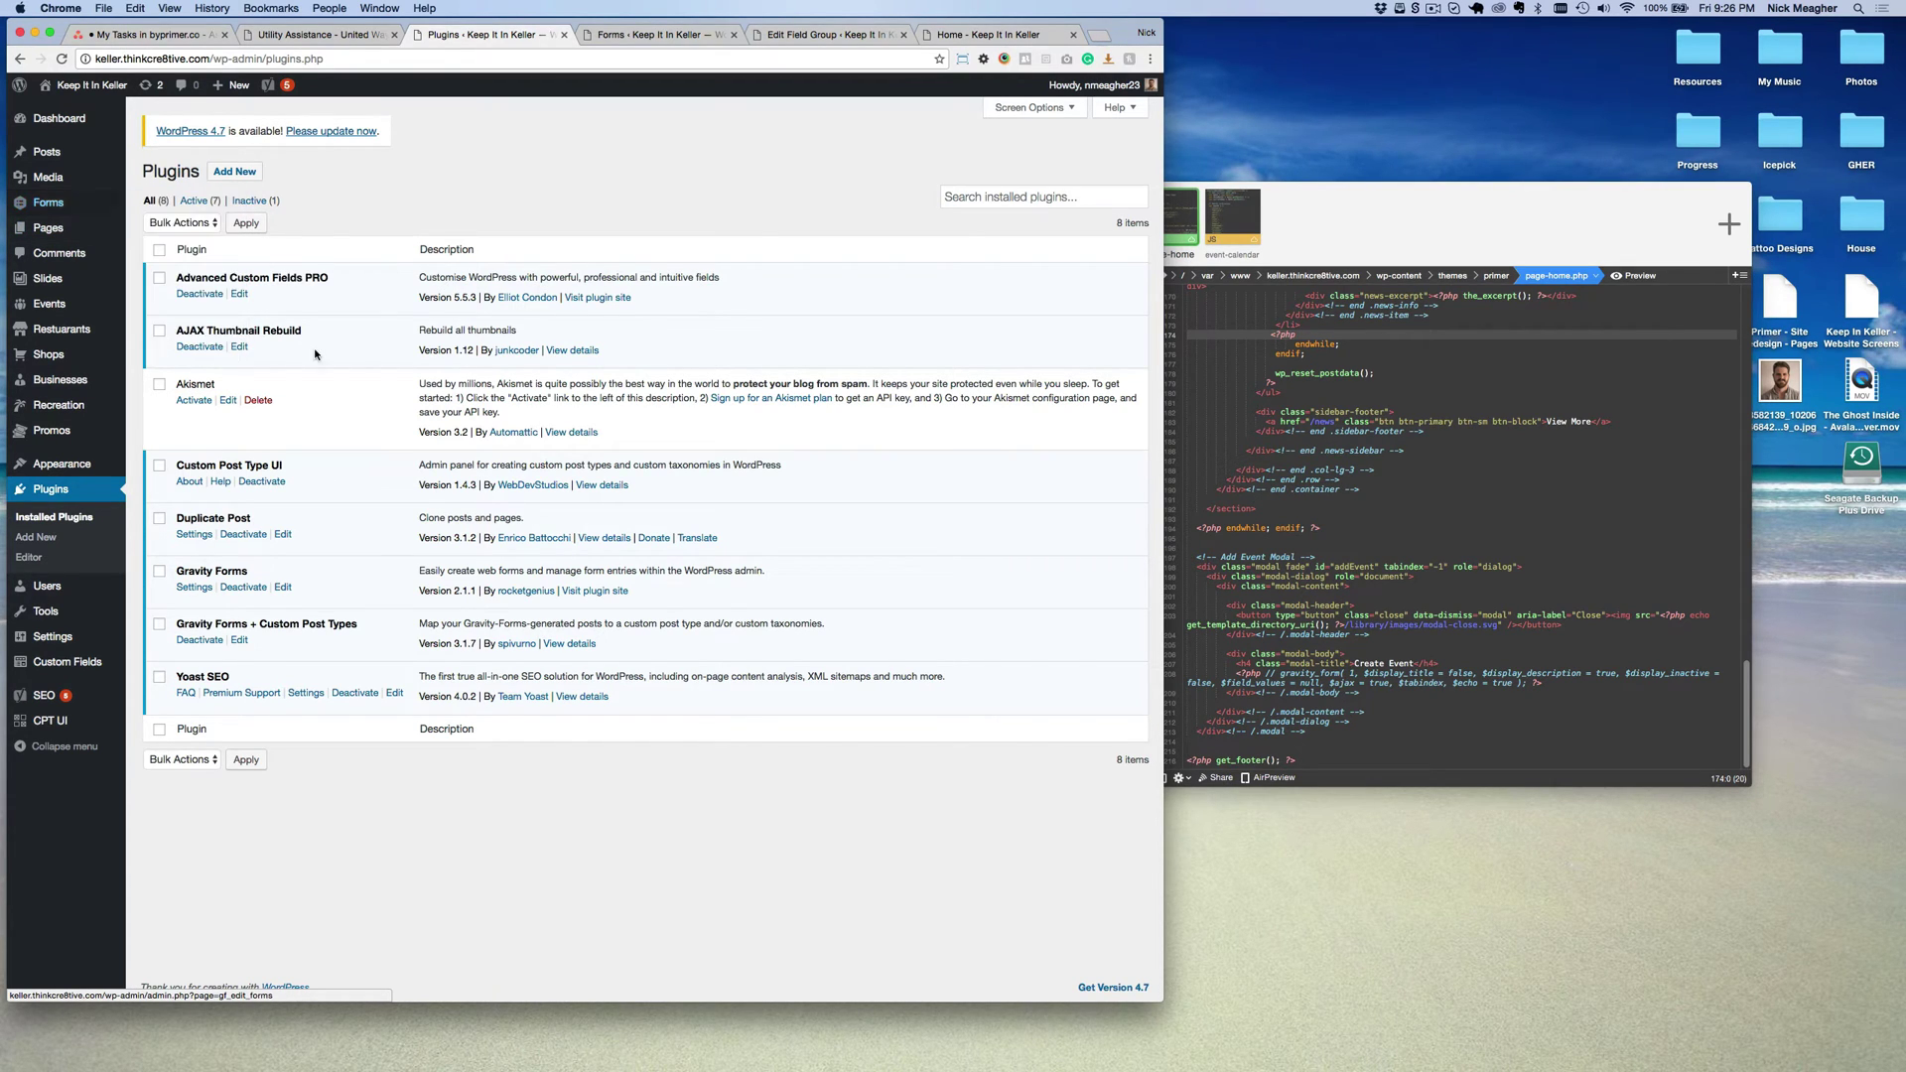
drag(248, 573, 251, 627)
click(359, 626)
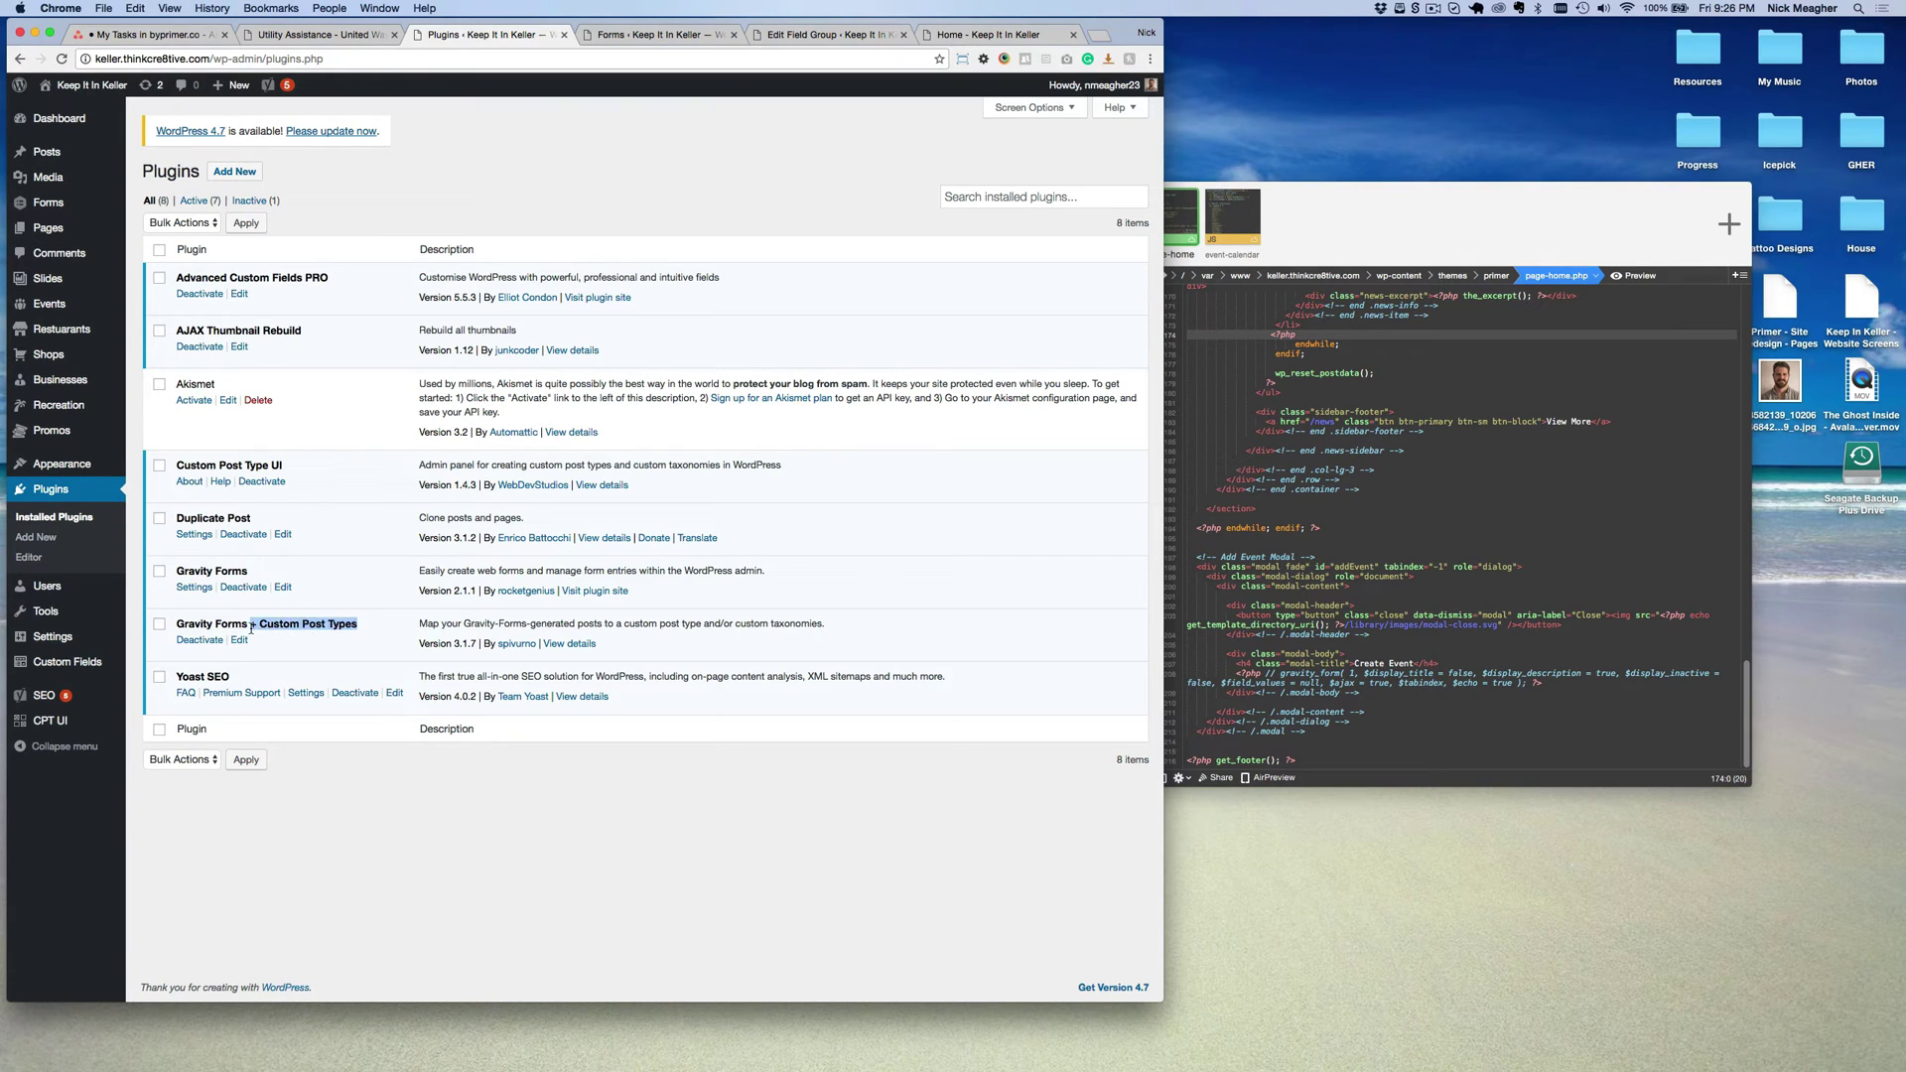
click(357, 634)
shift+click(259, 626)
click(371, 627)
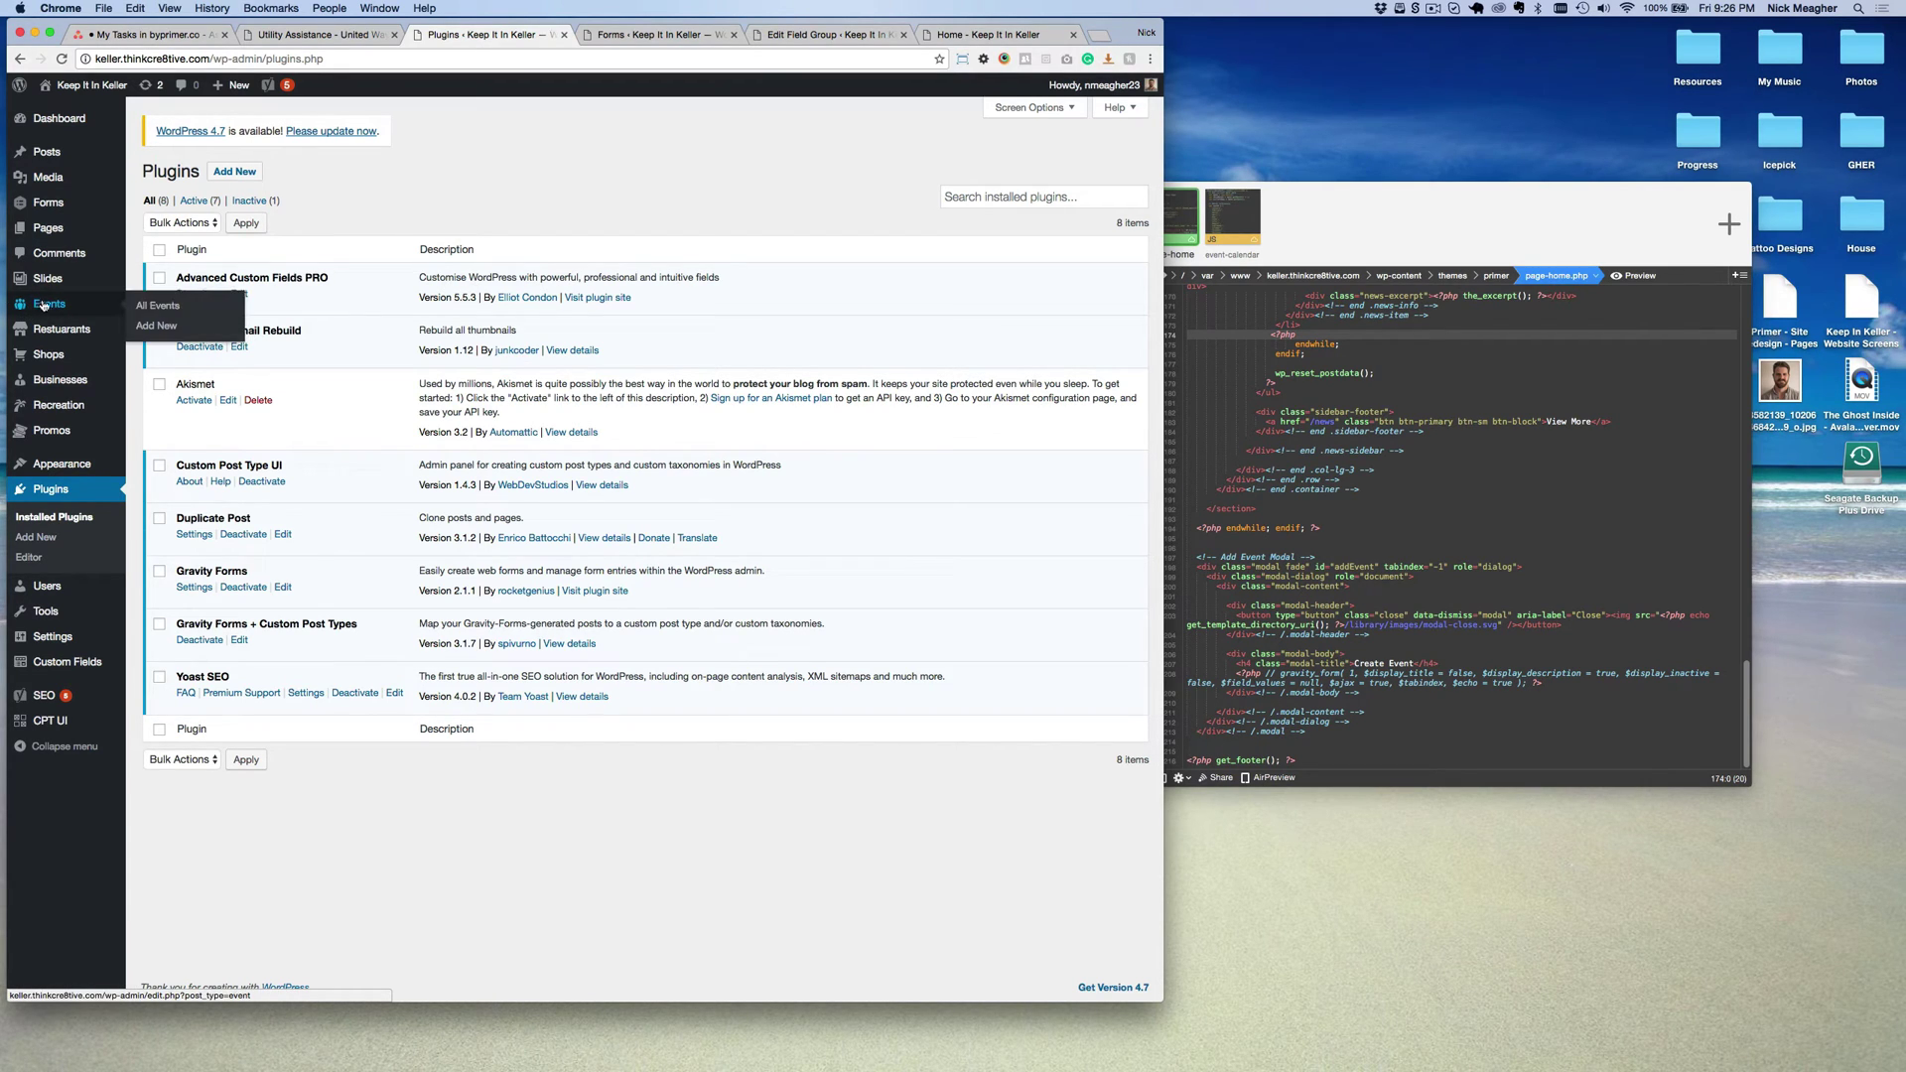
Create a new Gravity Forms form titled "Create Event".
click(111, 206)
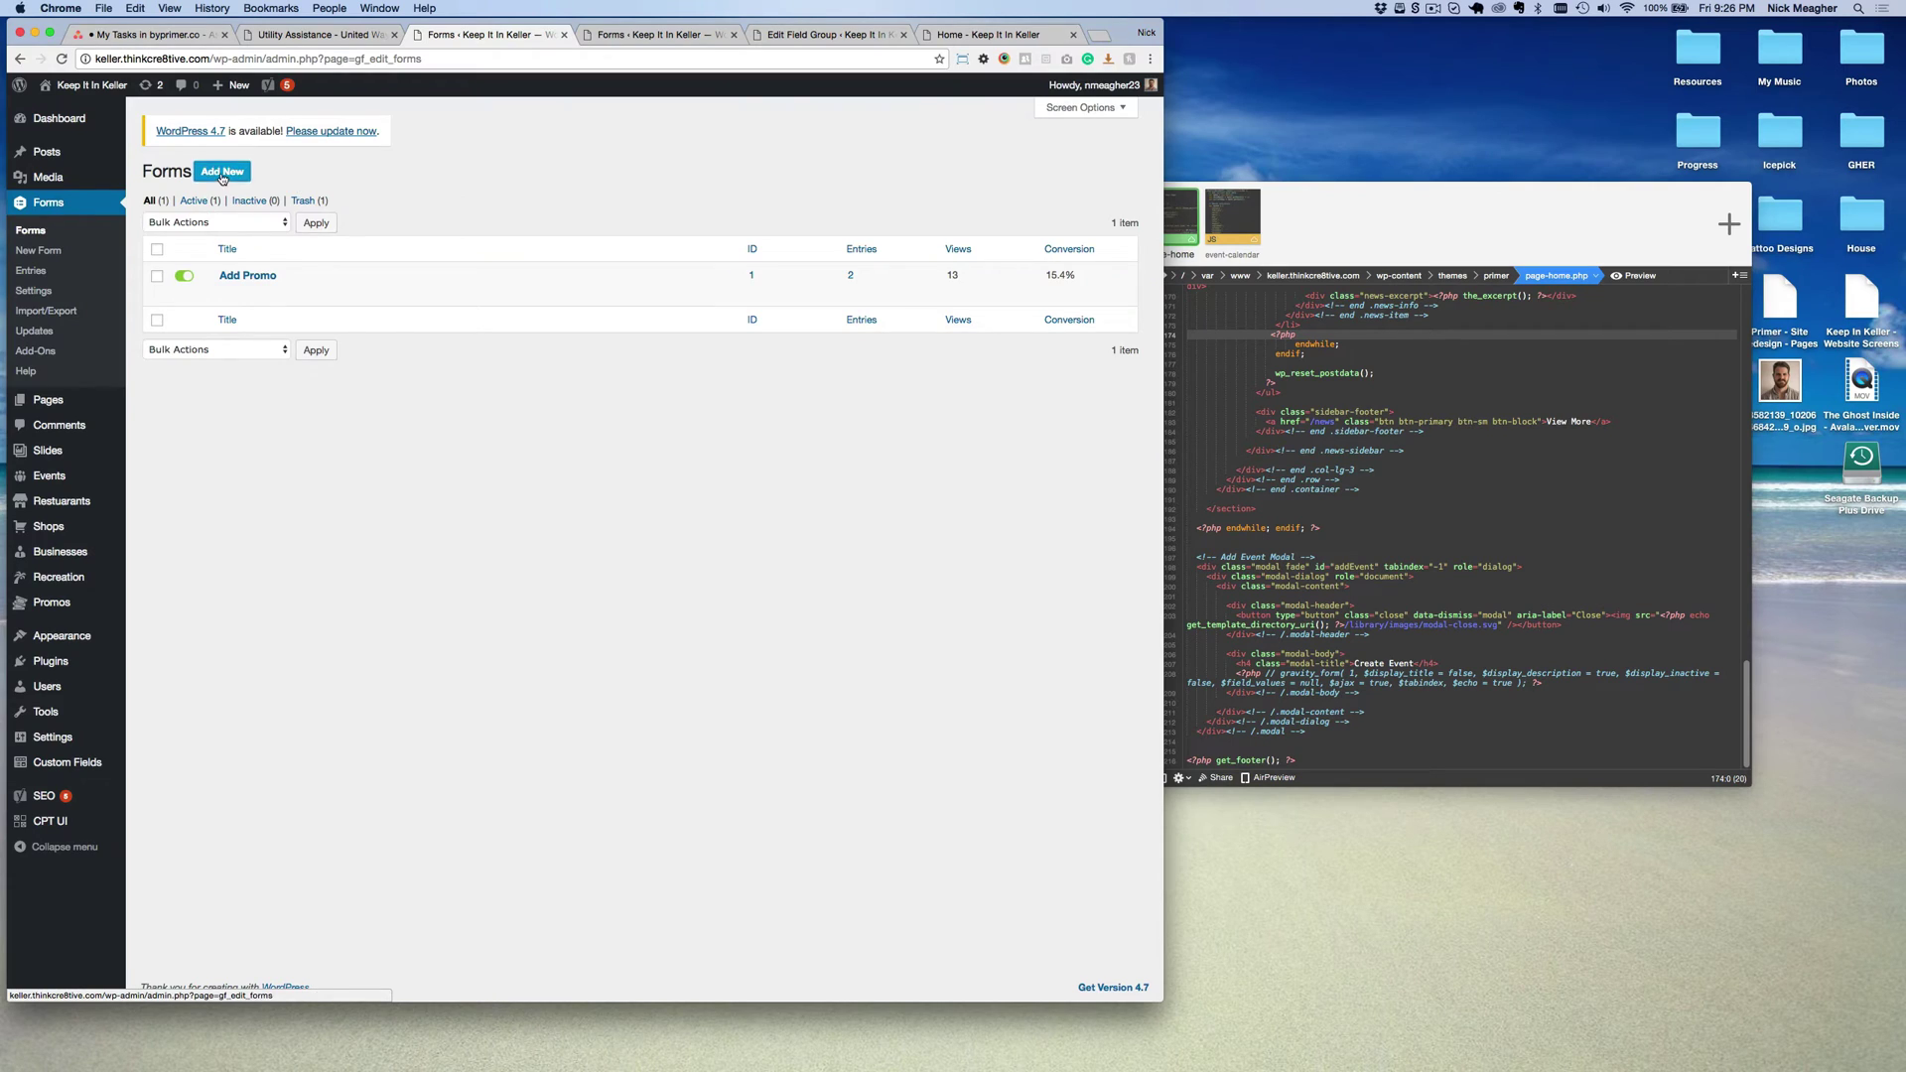
click(223, 177)
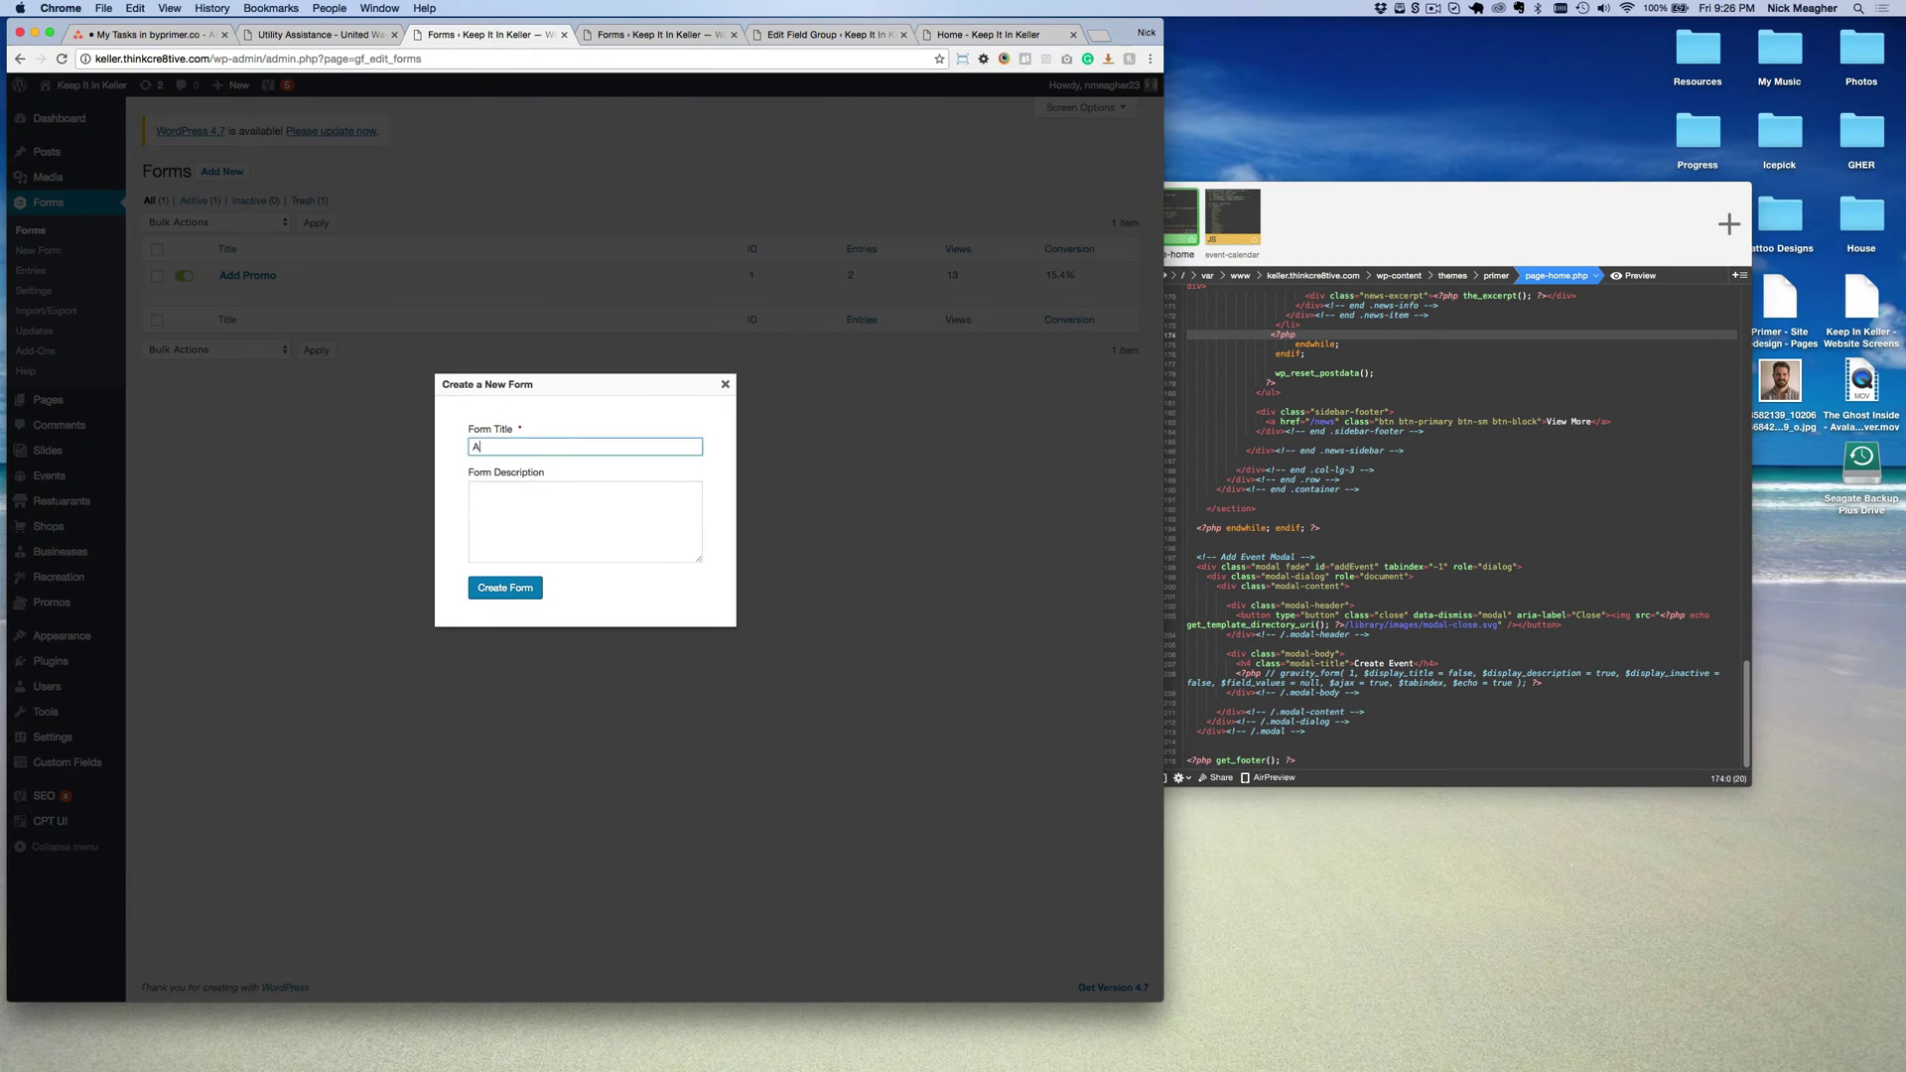
key(BackSpace)
key(BackSpace)
key(BackSpace)
key(BackSpace)
text(Create Event)
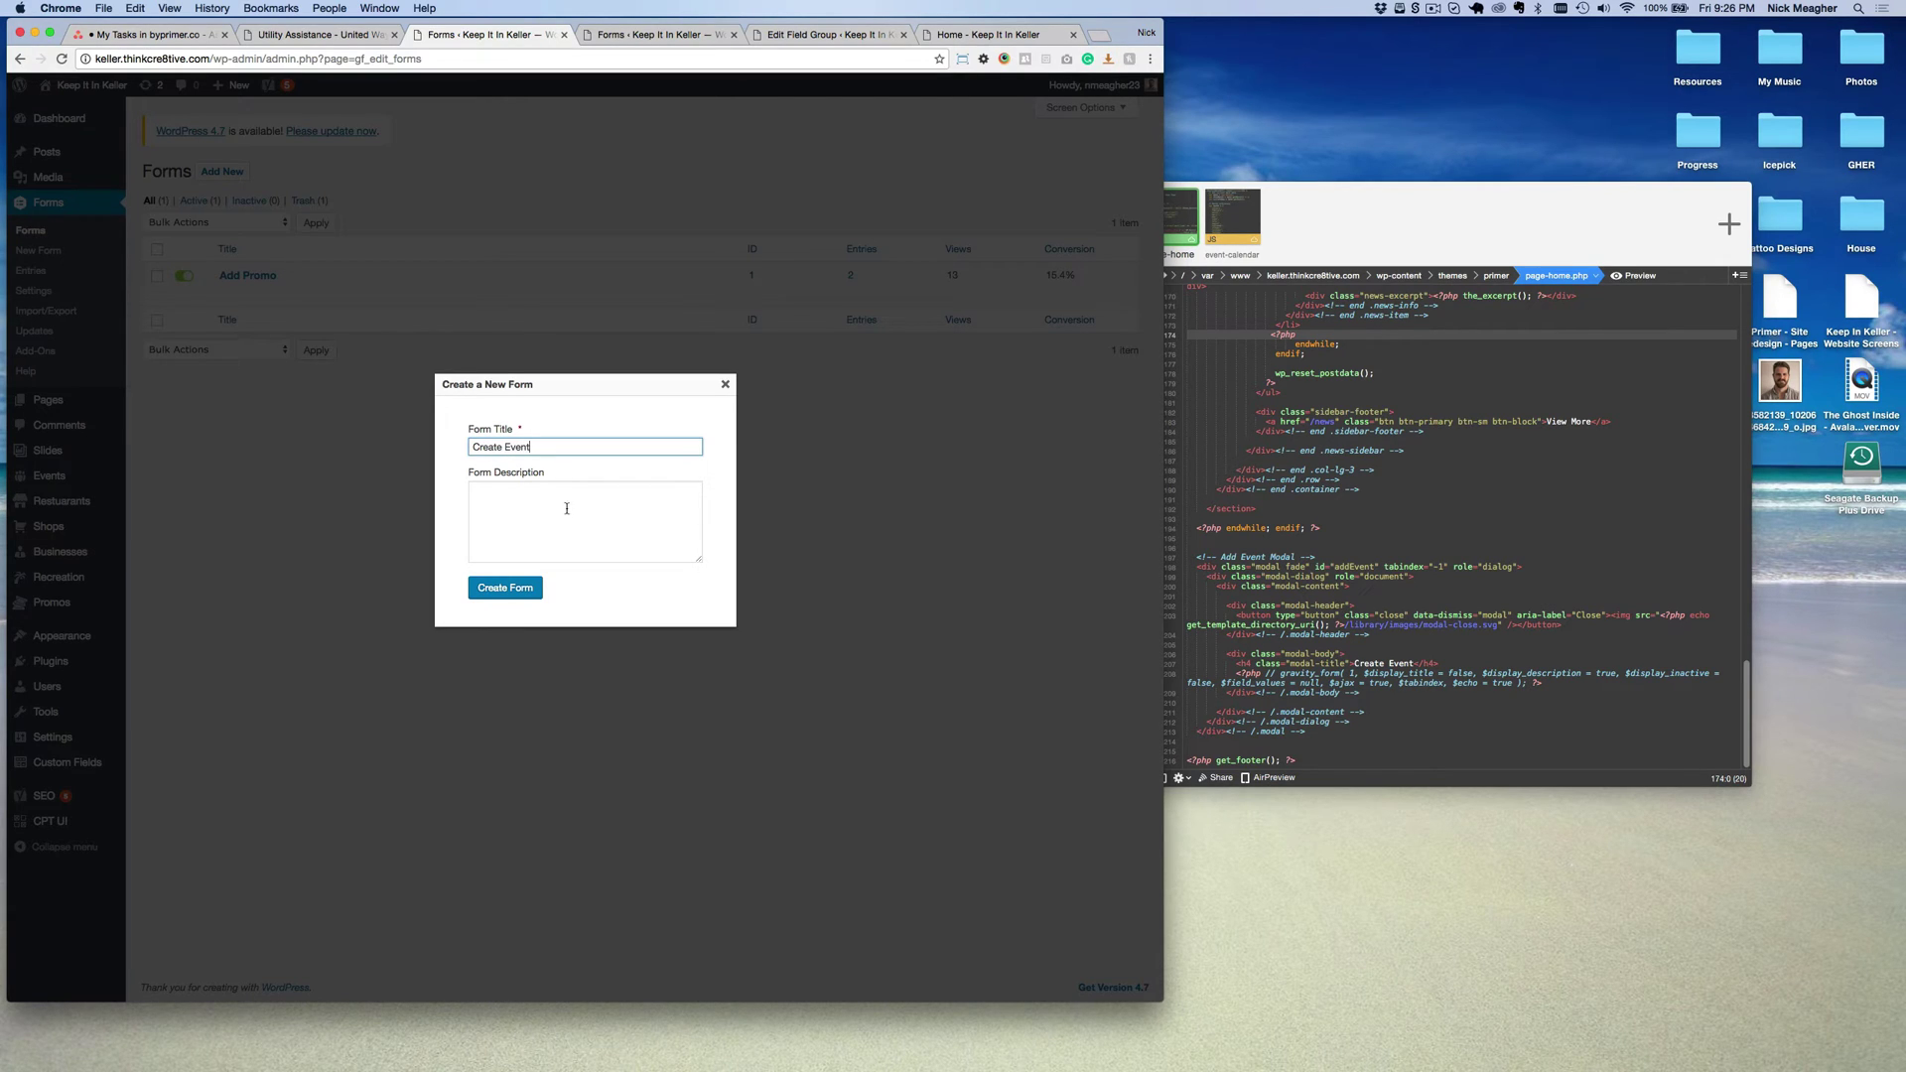
click(487, 593)
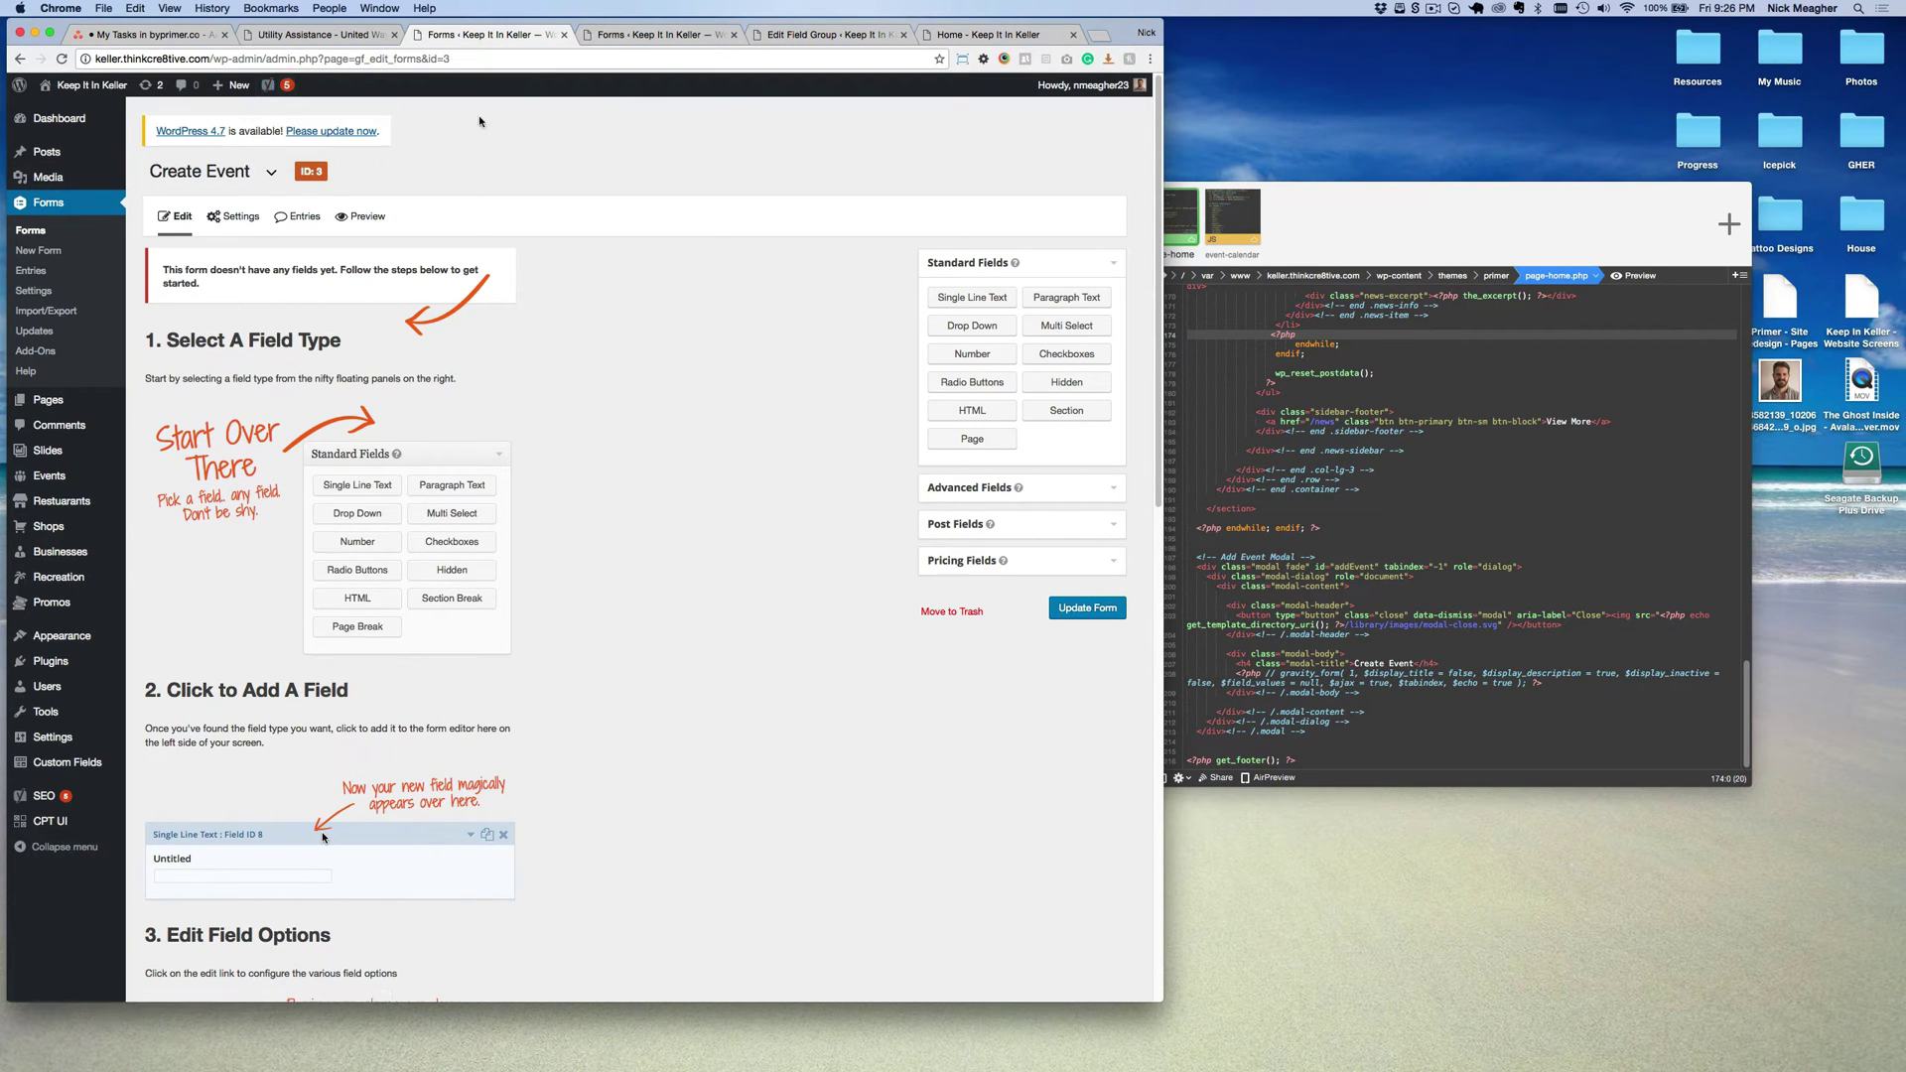
Open the existing event "Shannon Brewing Monster 5K - 3" for editing and examine its title and event info fields.
click(646, 38)
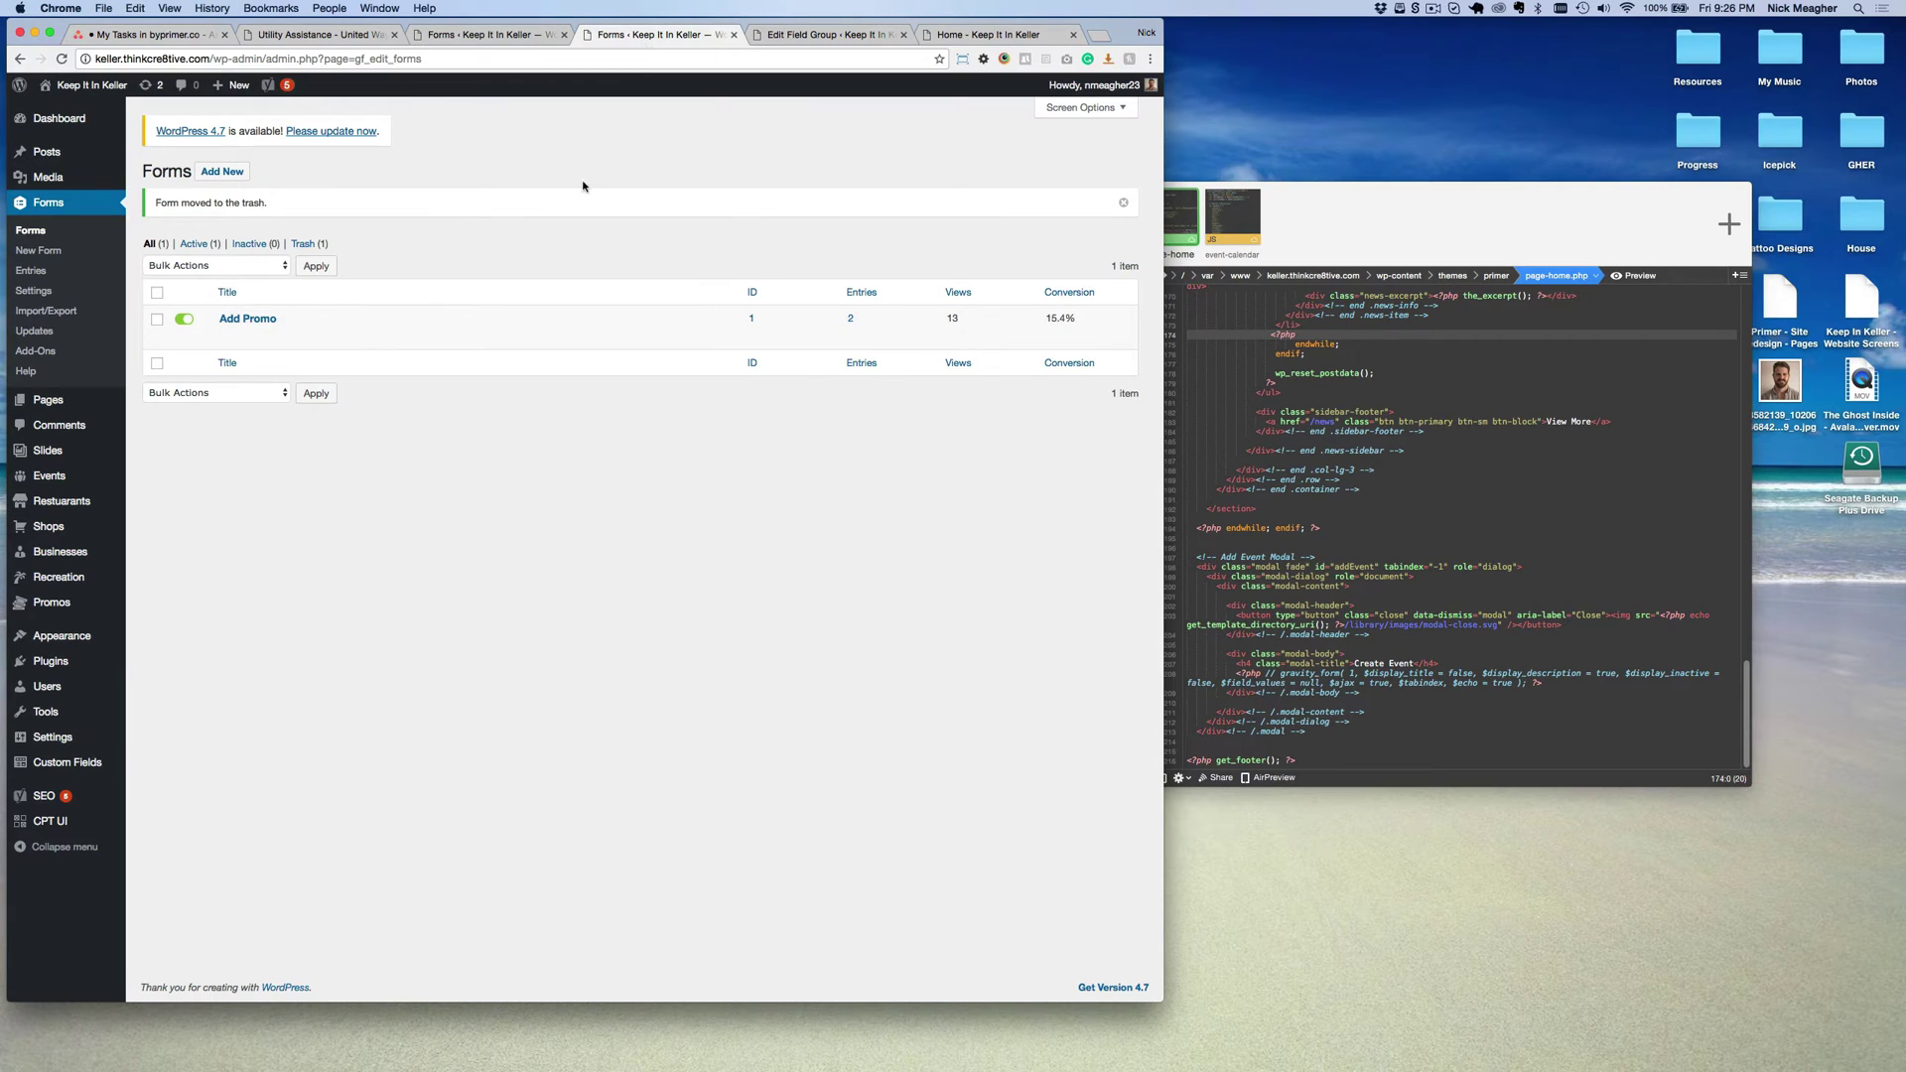
click(79, 483)
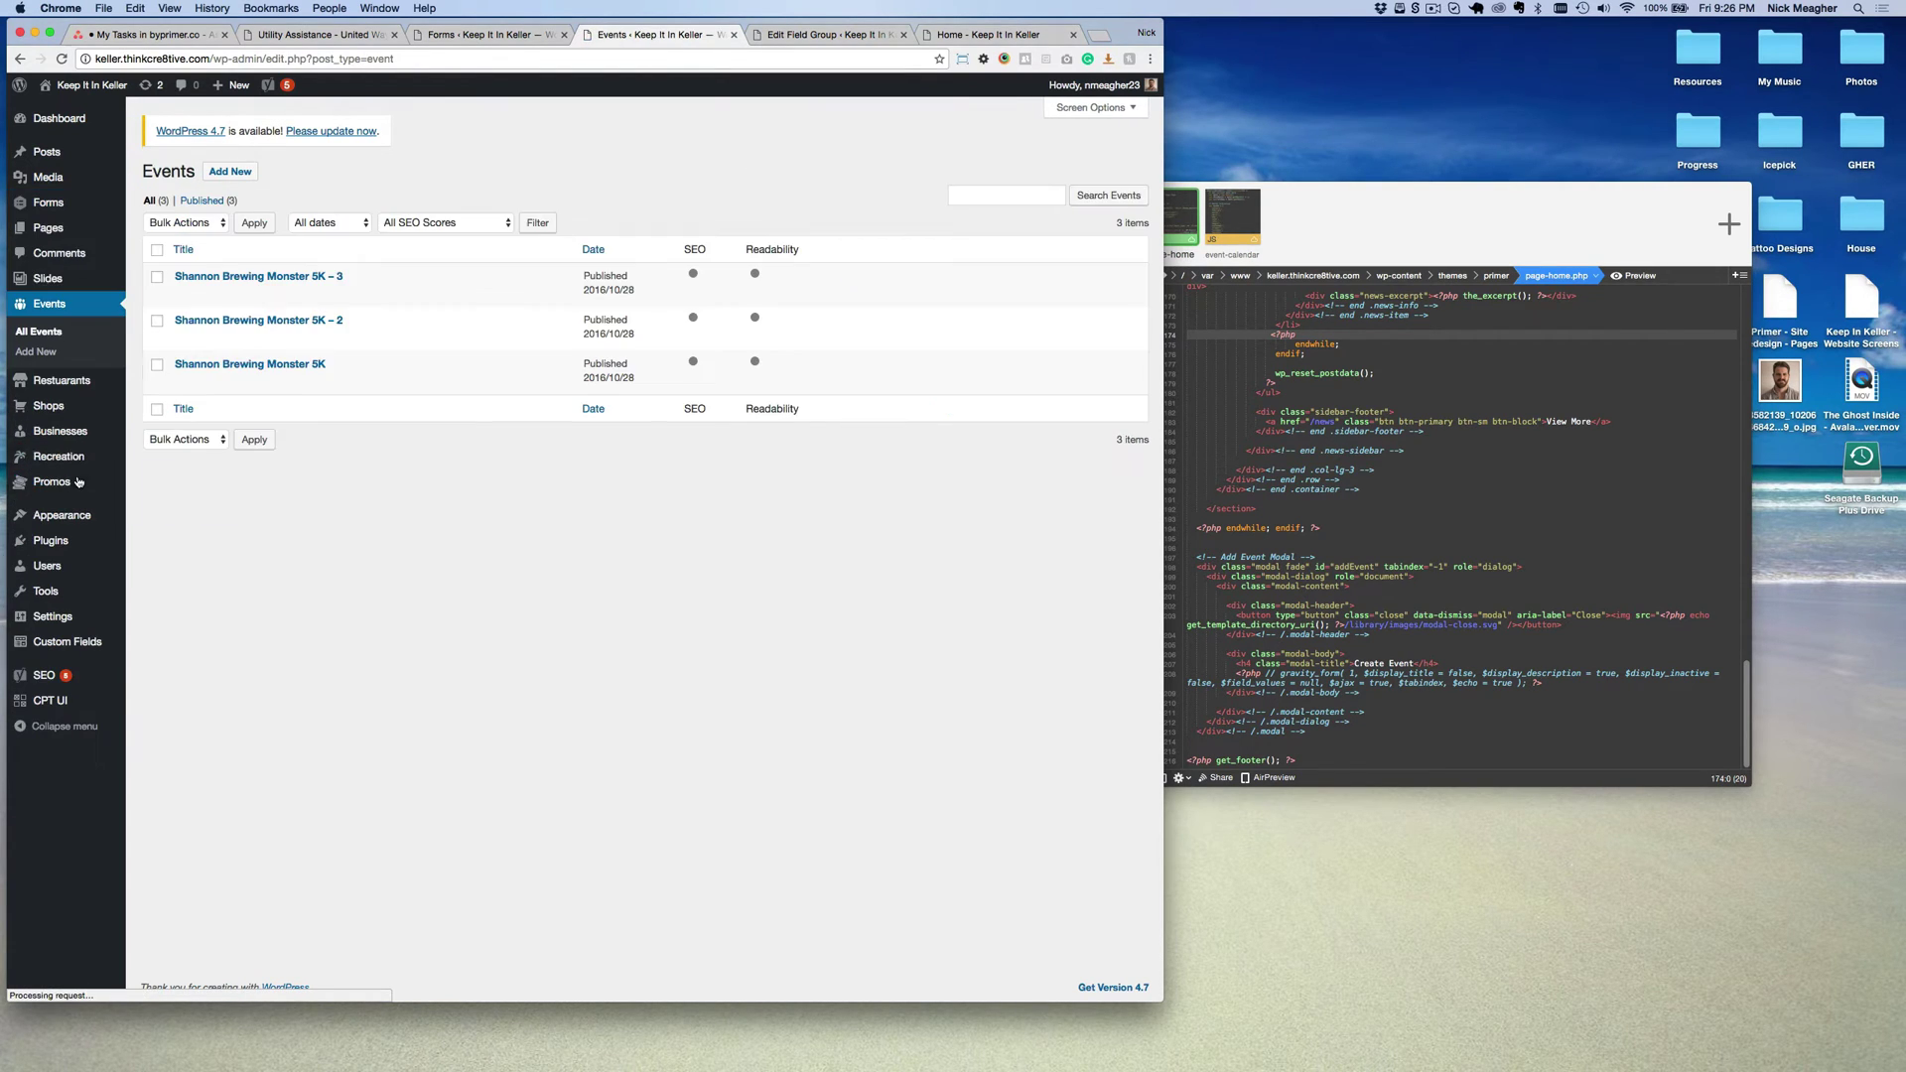
click(183, 296)
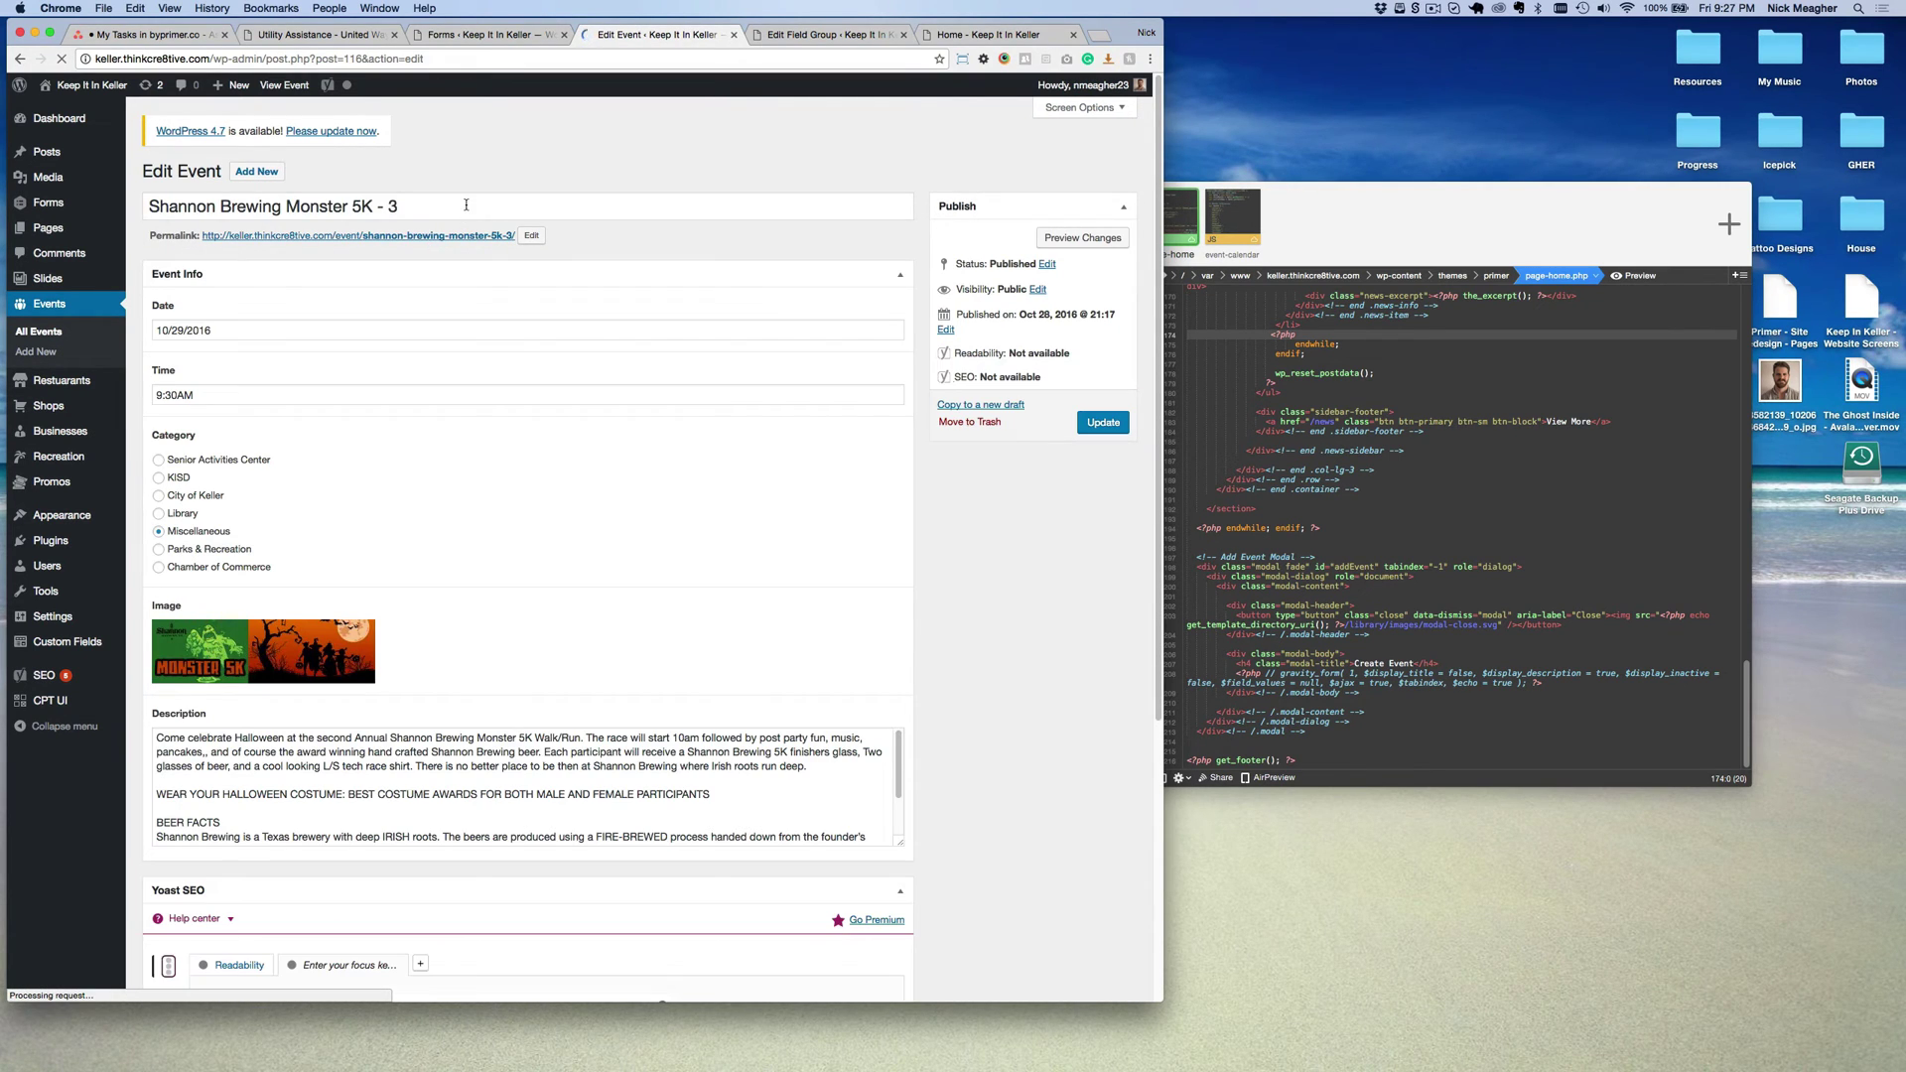
click(466, 215)
key(shift+Left)
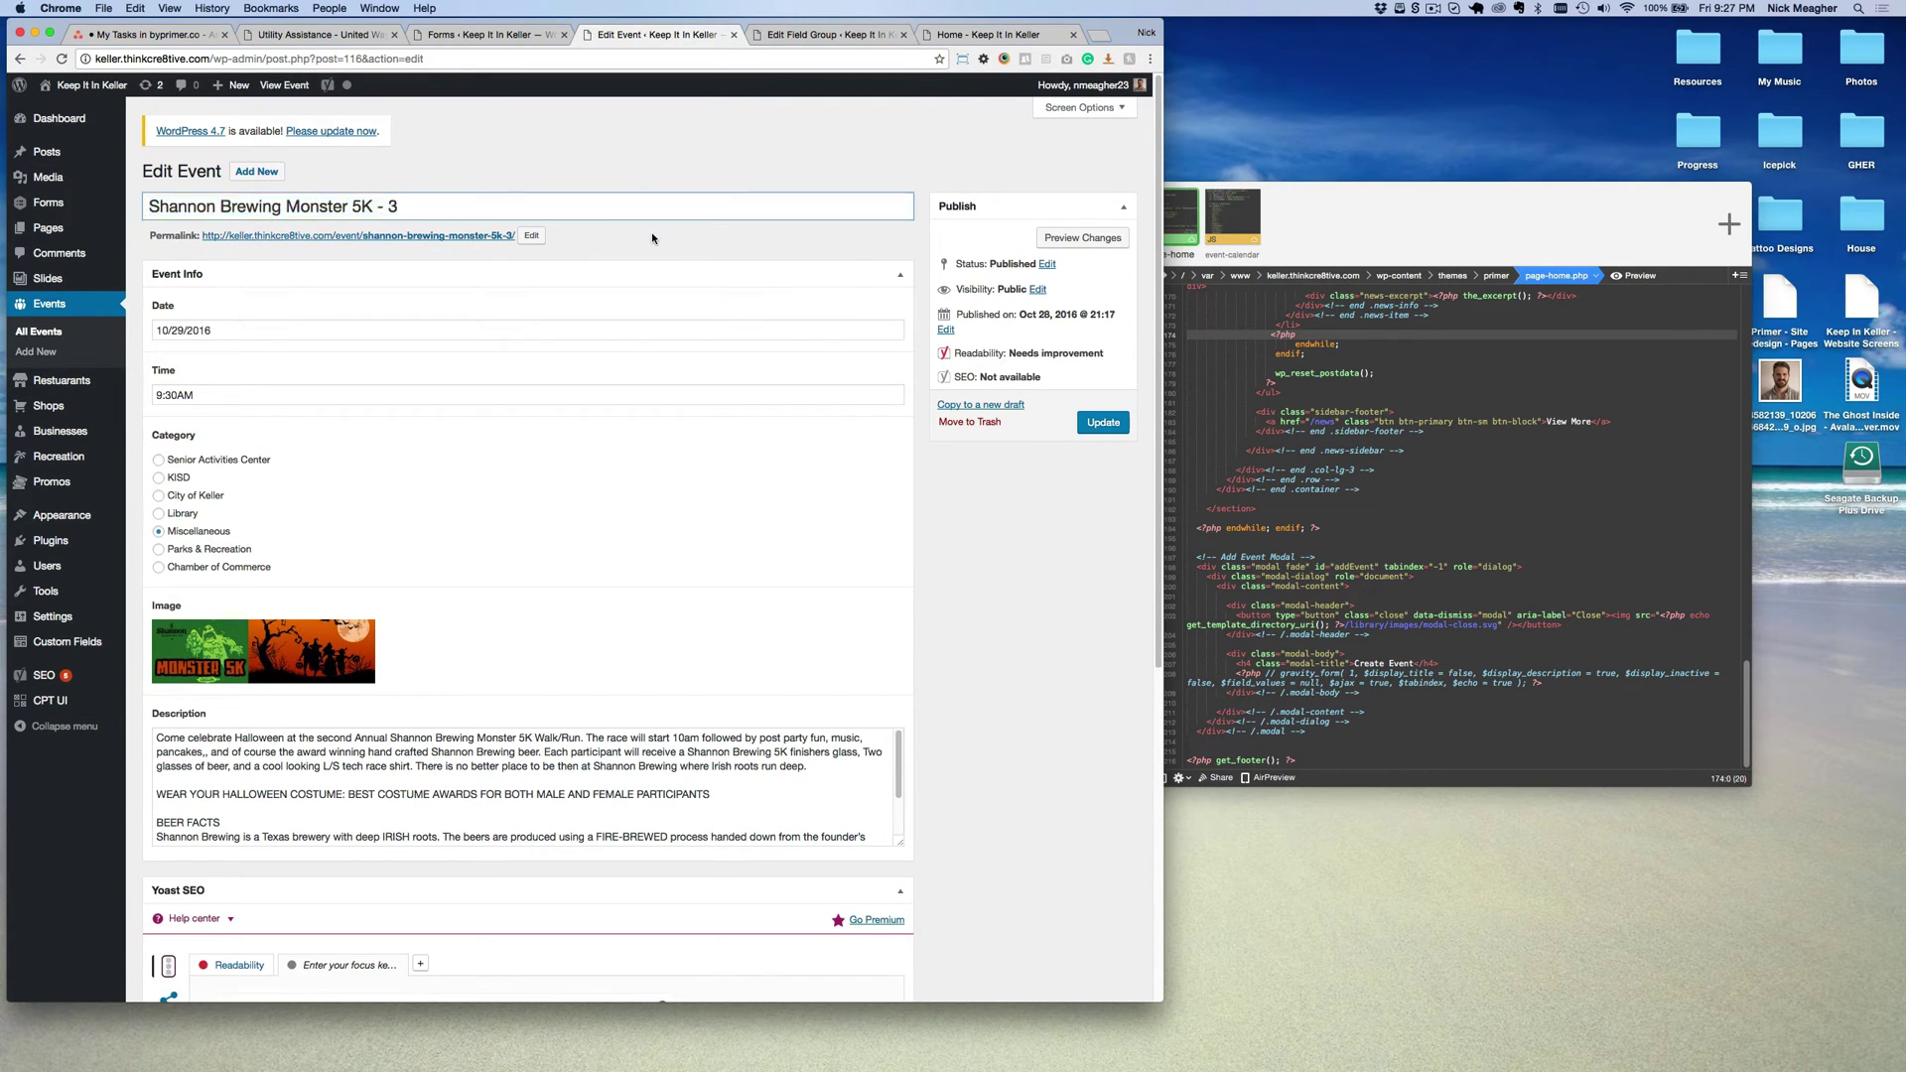
Add a post Title field to the Create Event form, discarding the post Custom Field added first.
click(505, 38)
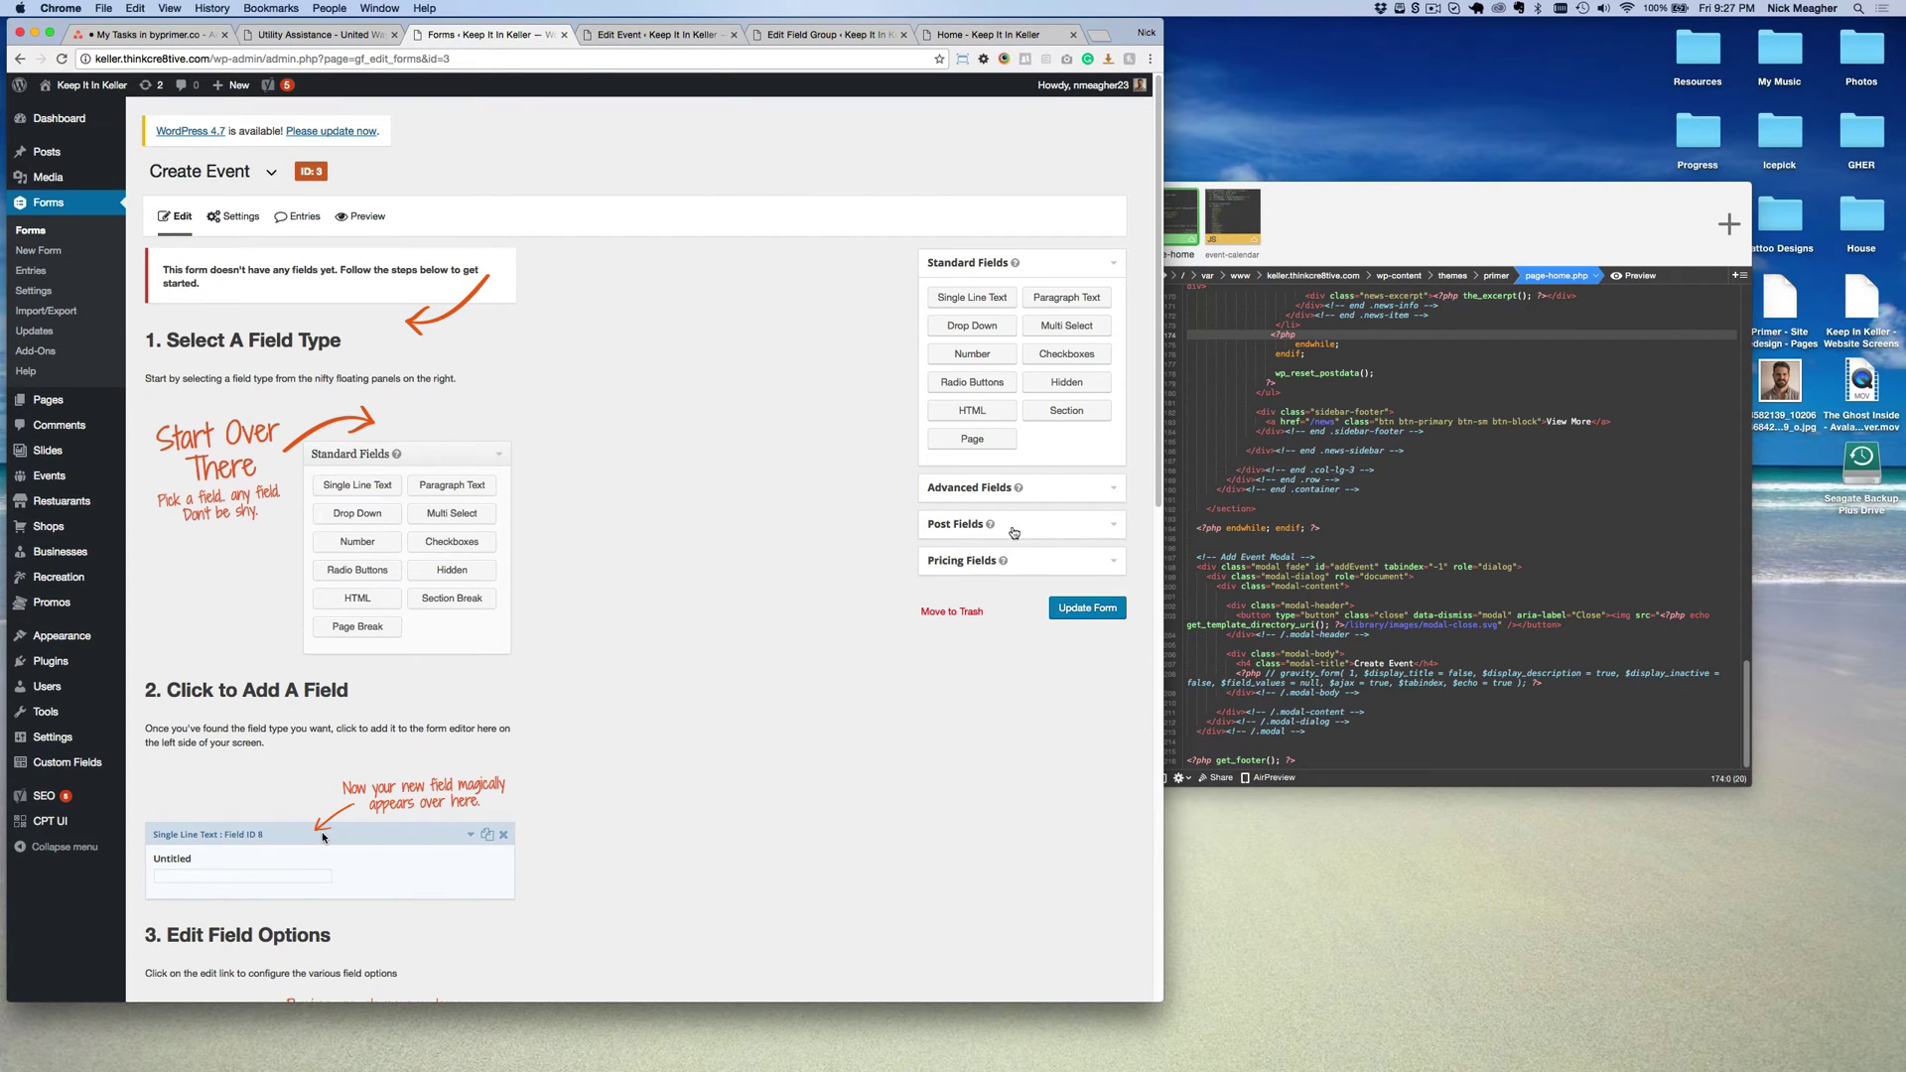
click(1093, 531)
click(970, 456)
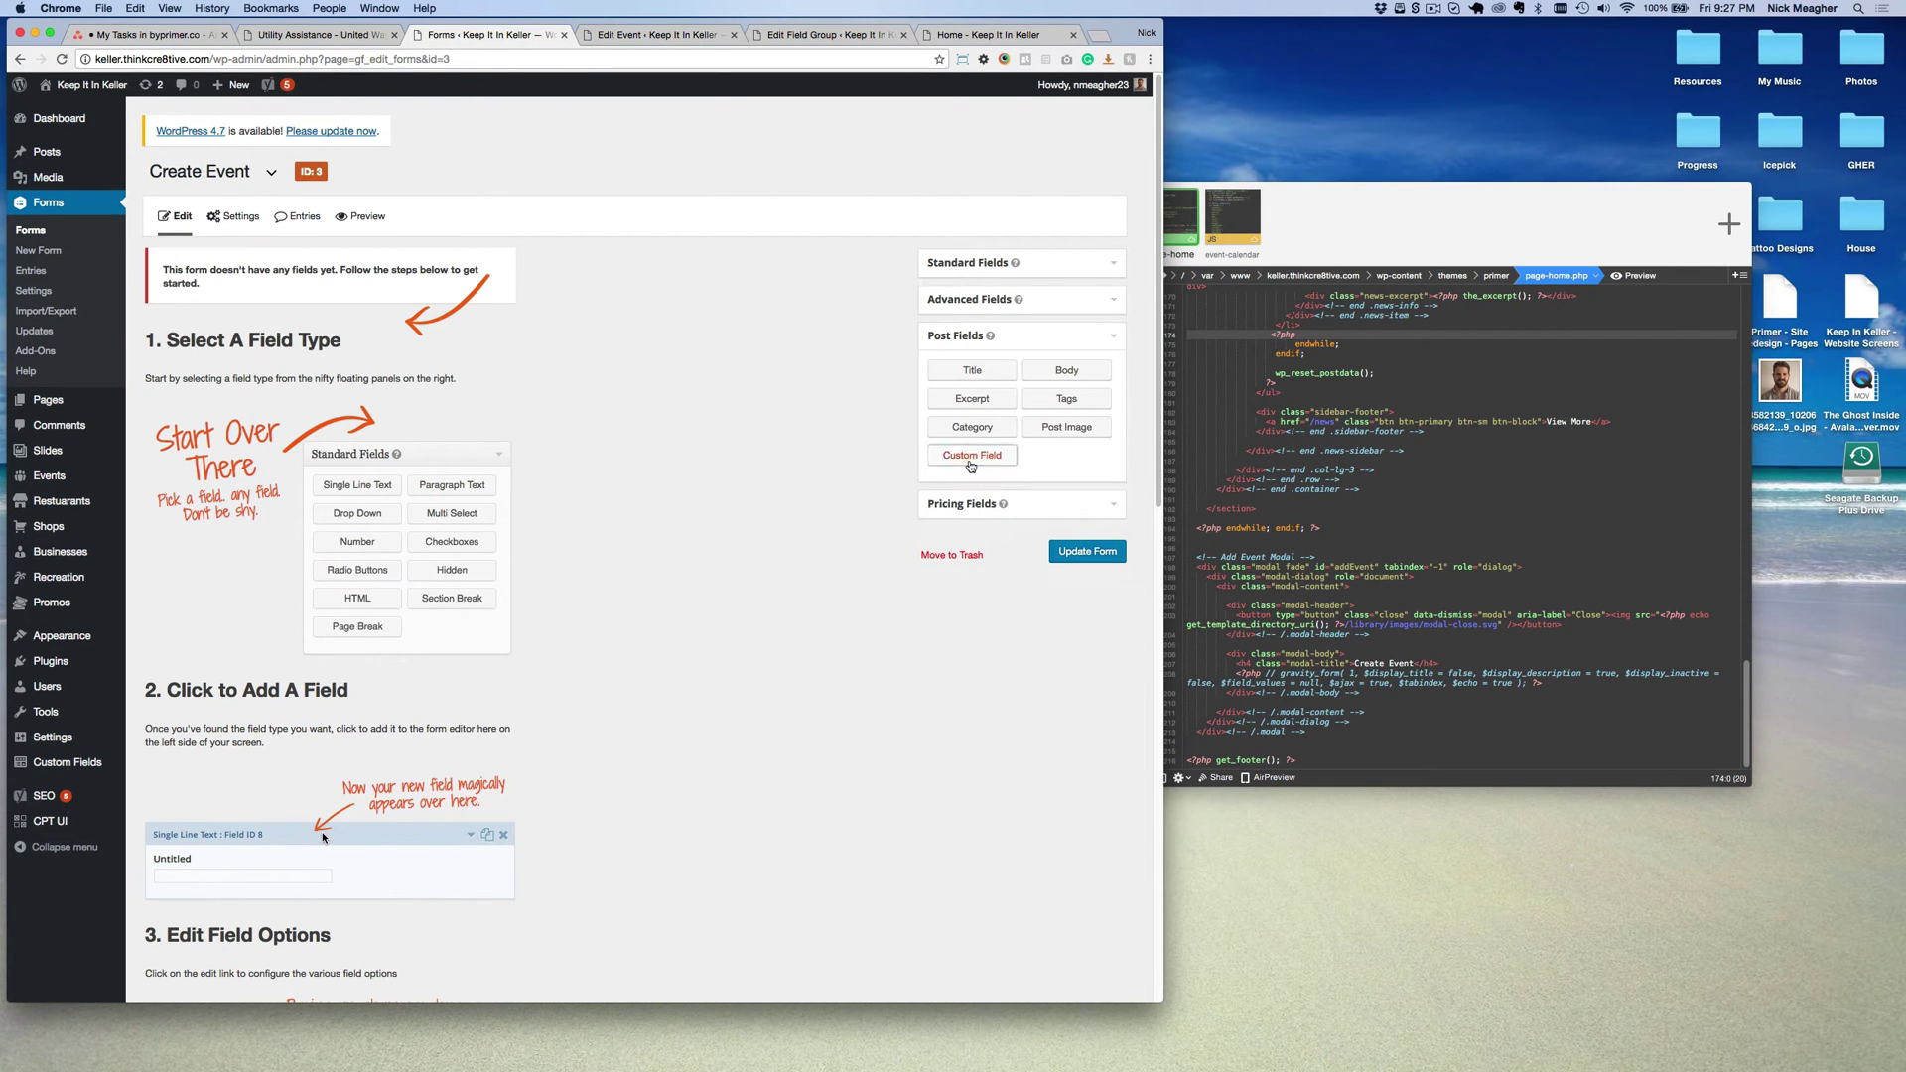
click(221, 273)
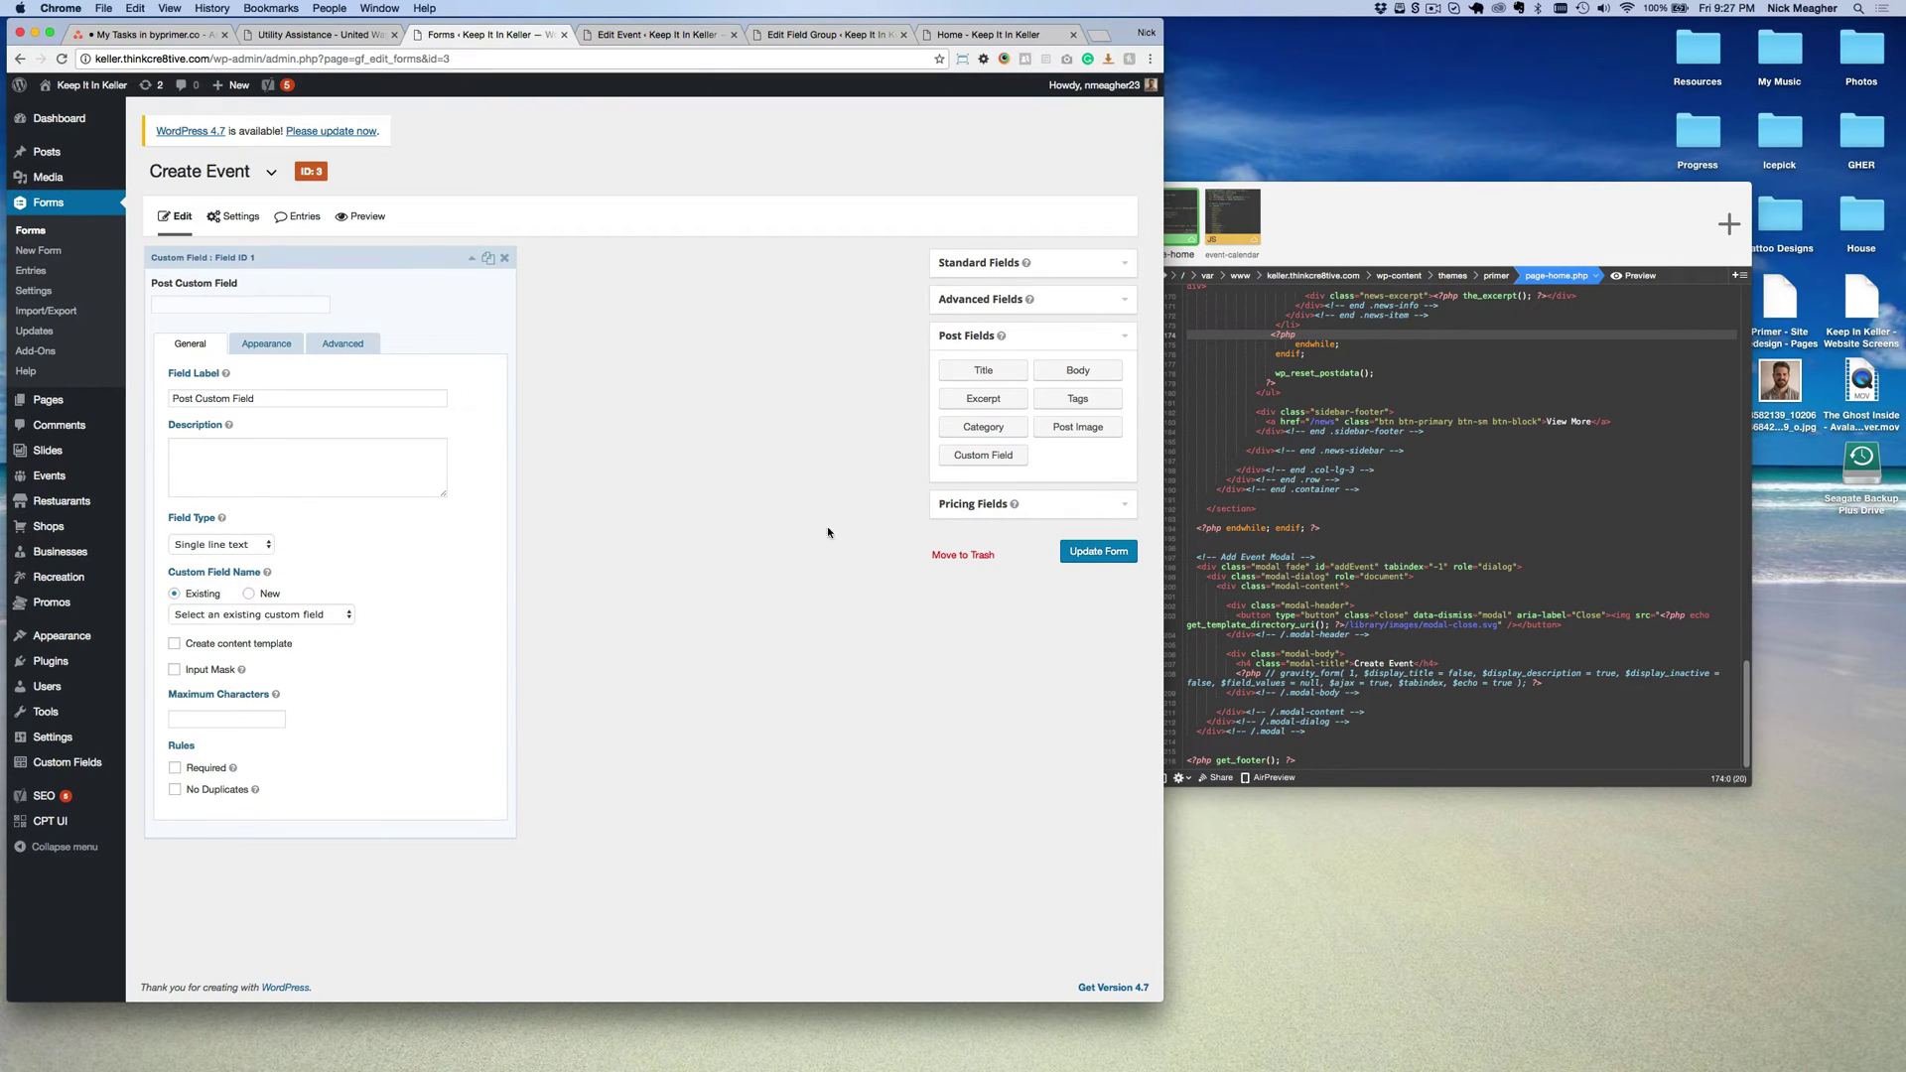
click(998, 372)
click(1088, 359)
click(1003, 376)
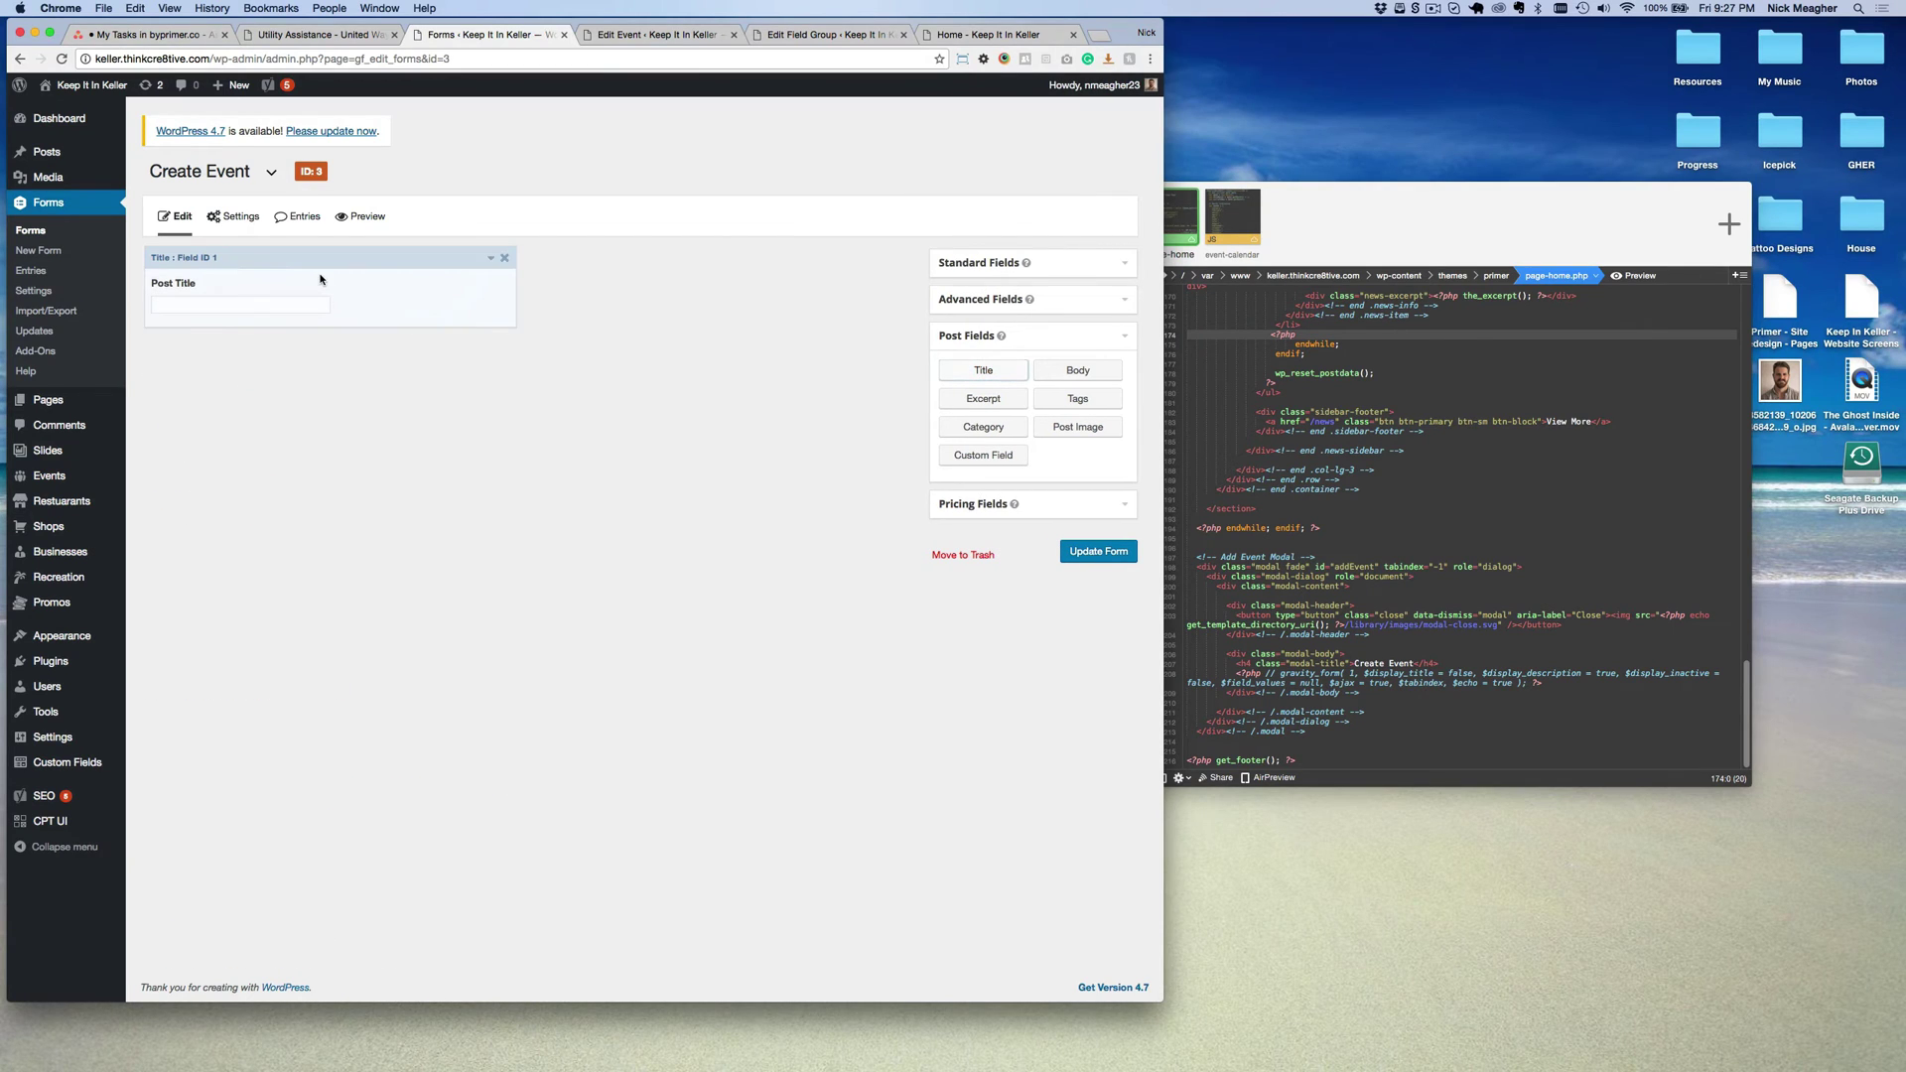
Expand the Post Title field's settings and select its field label for editing.
click(319, 277)
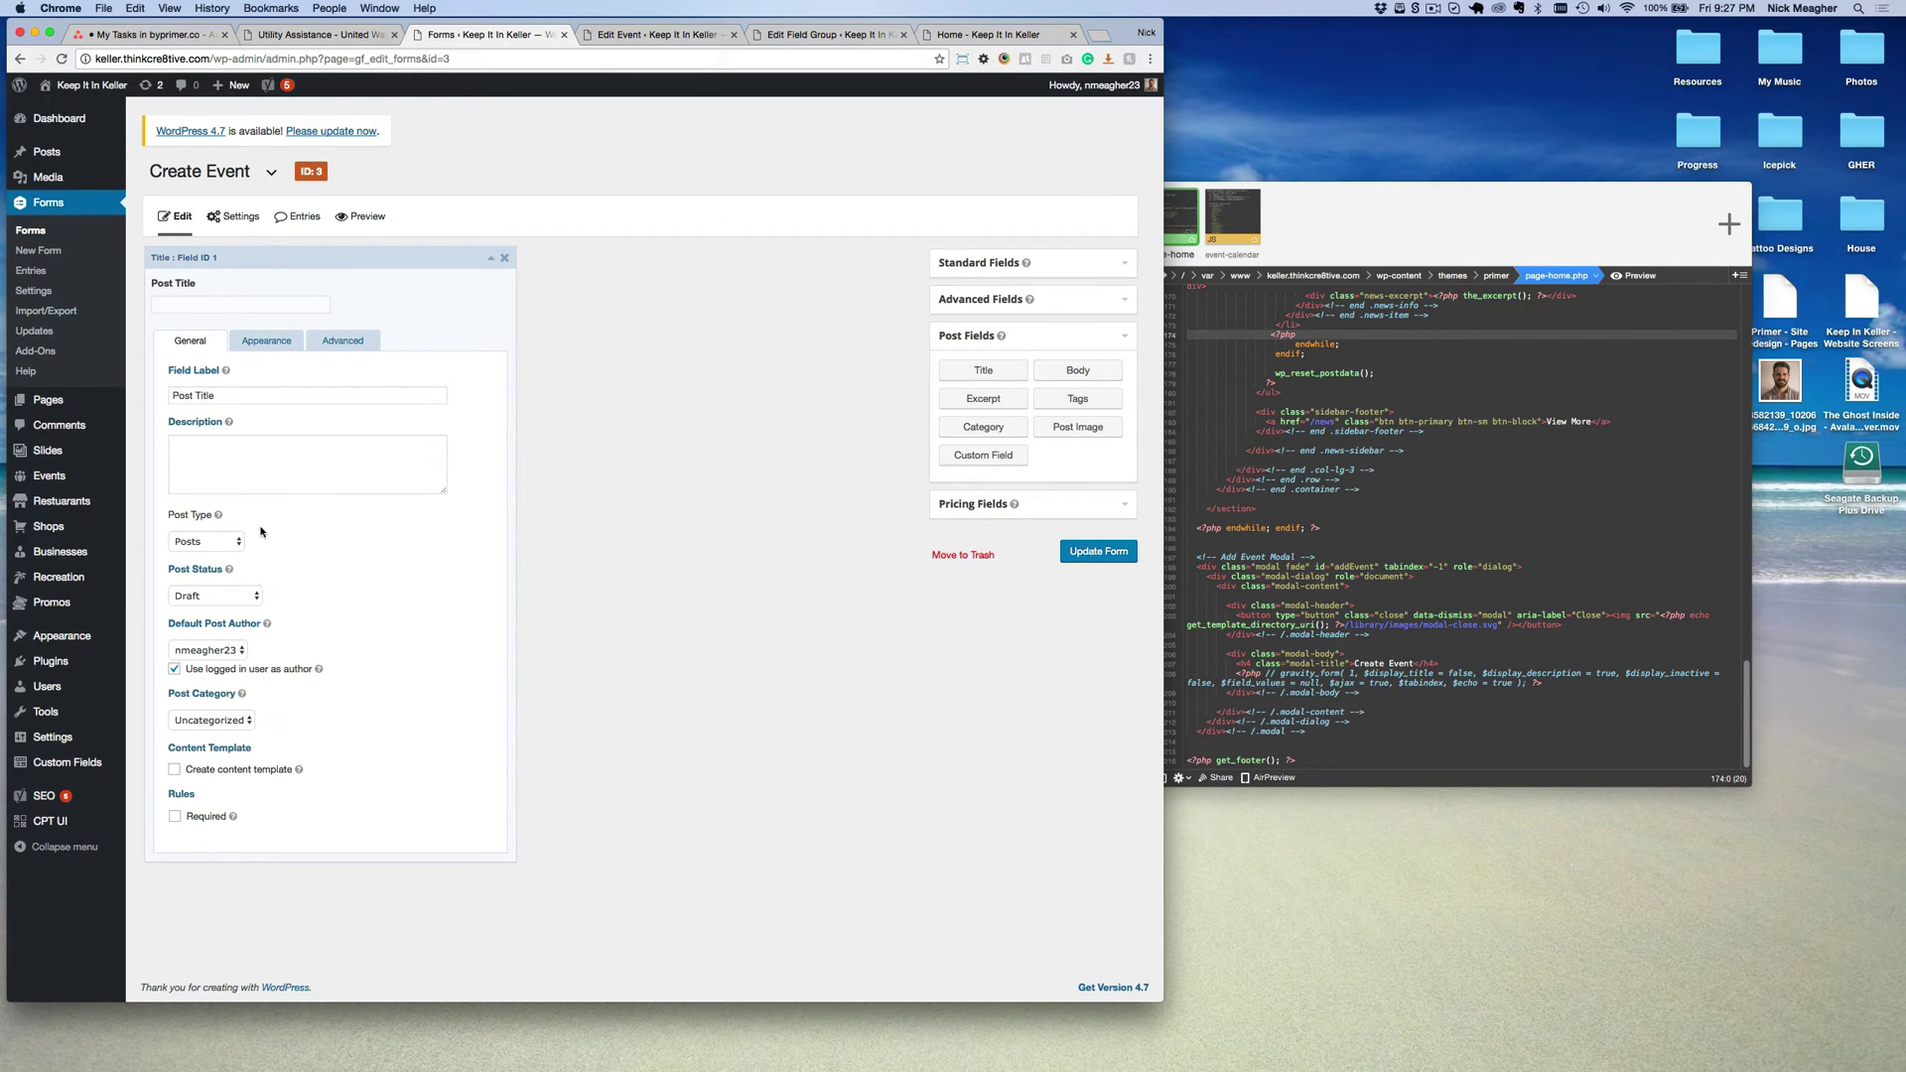
click(255, 438)
triple_click(246, 395)
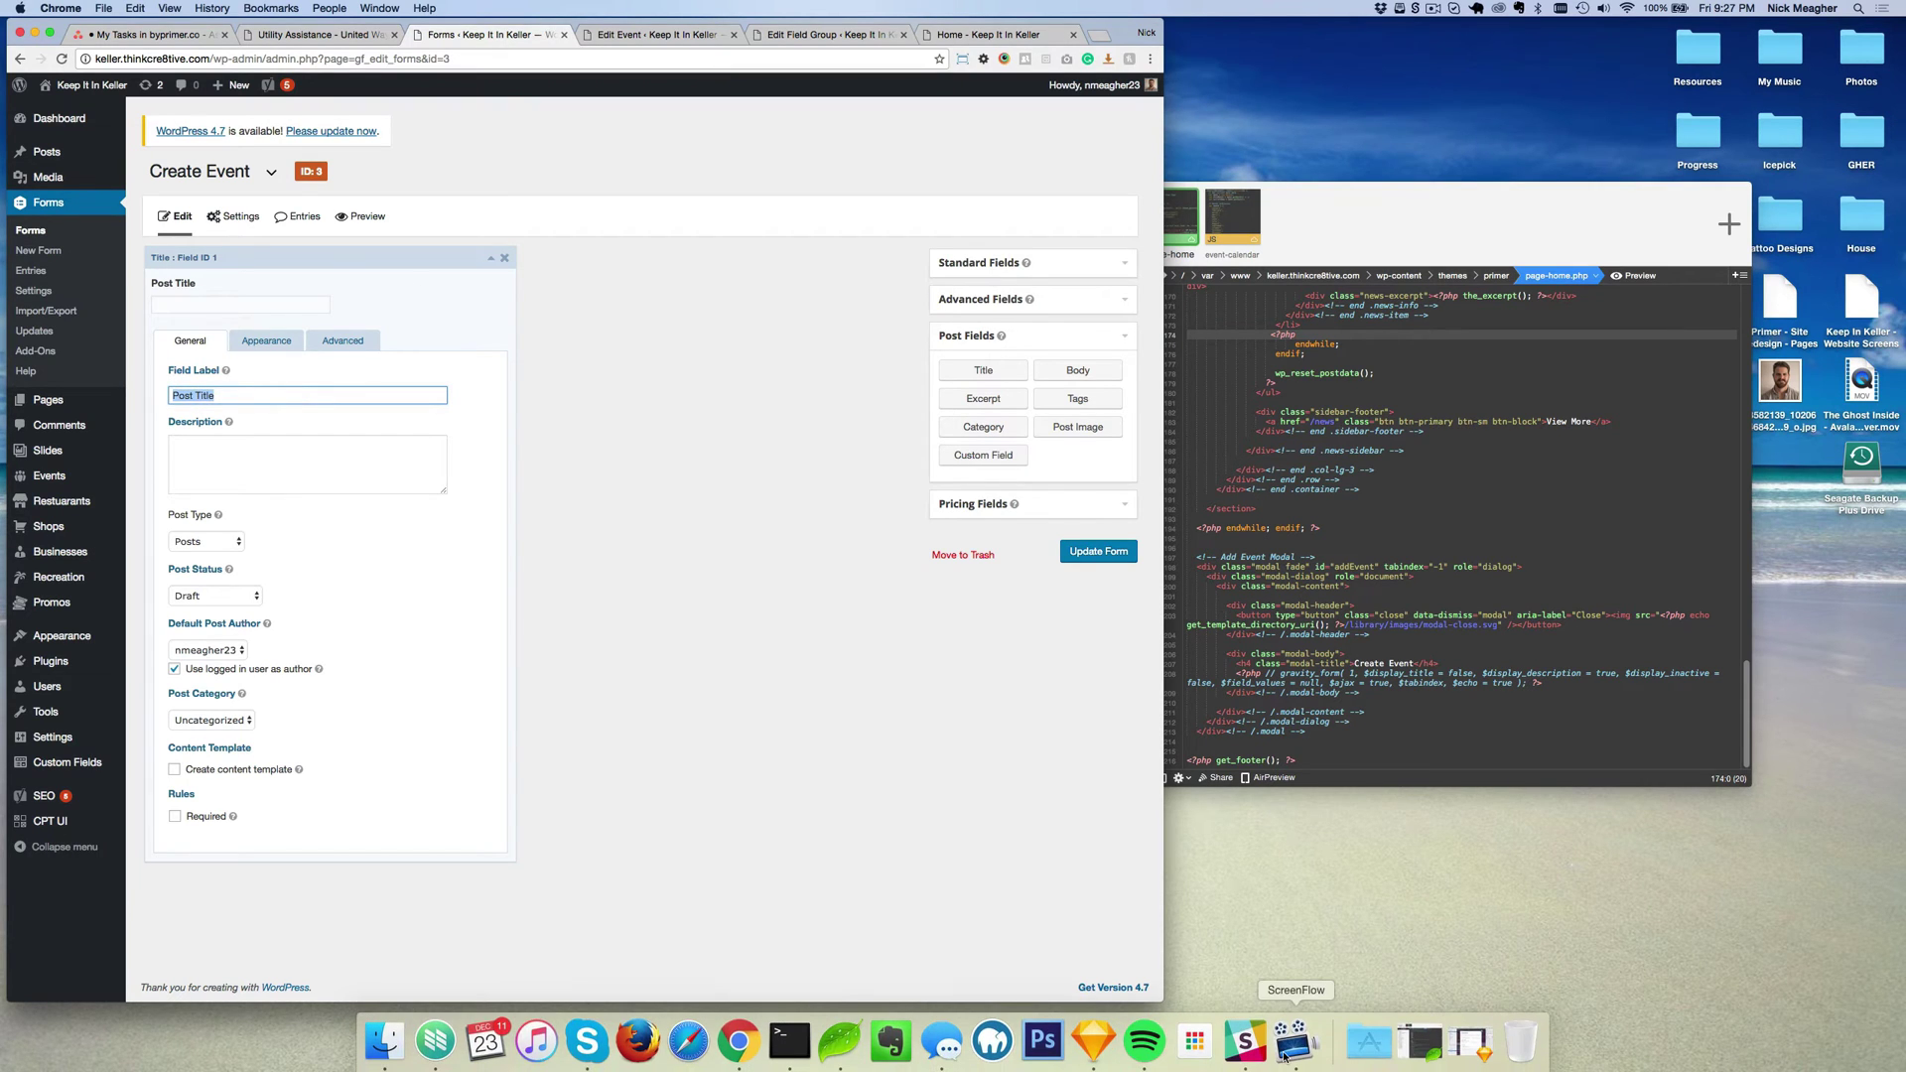
Switch to Sketch and enlarge the window to view the whole Create Event modal mockup.
click(1100, 1048)
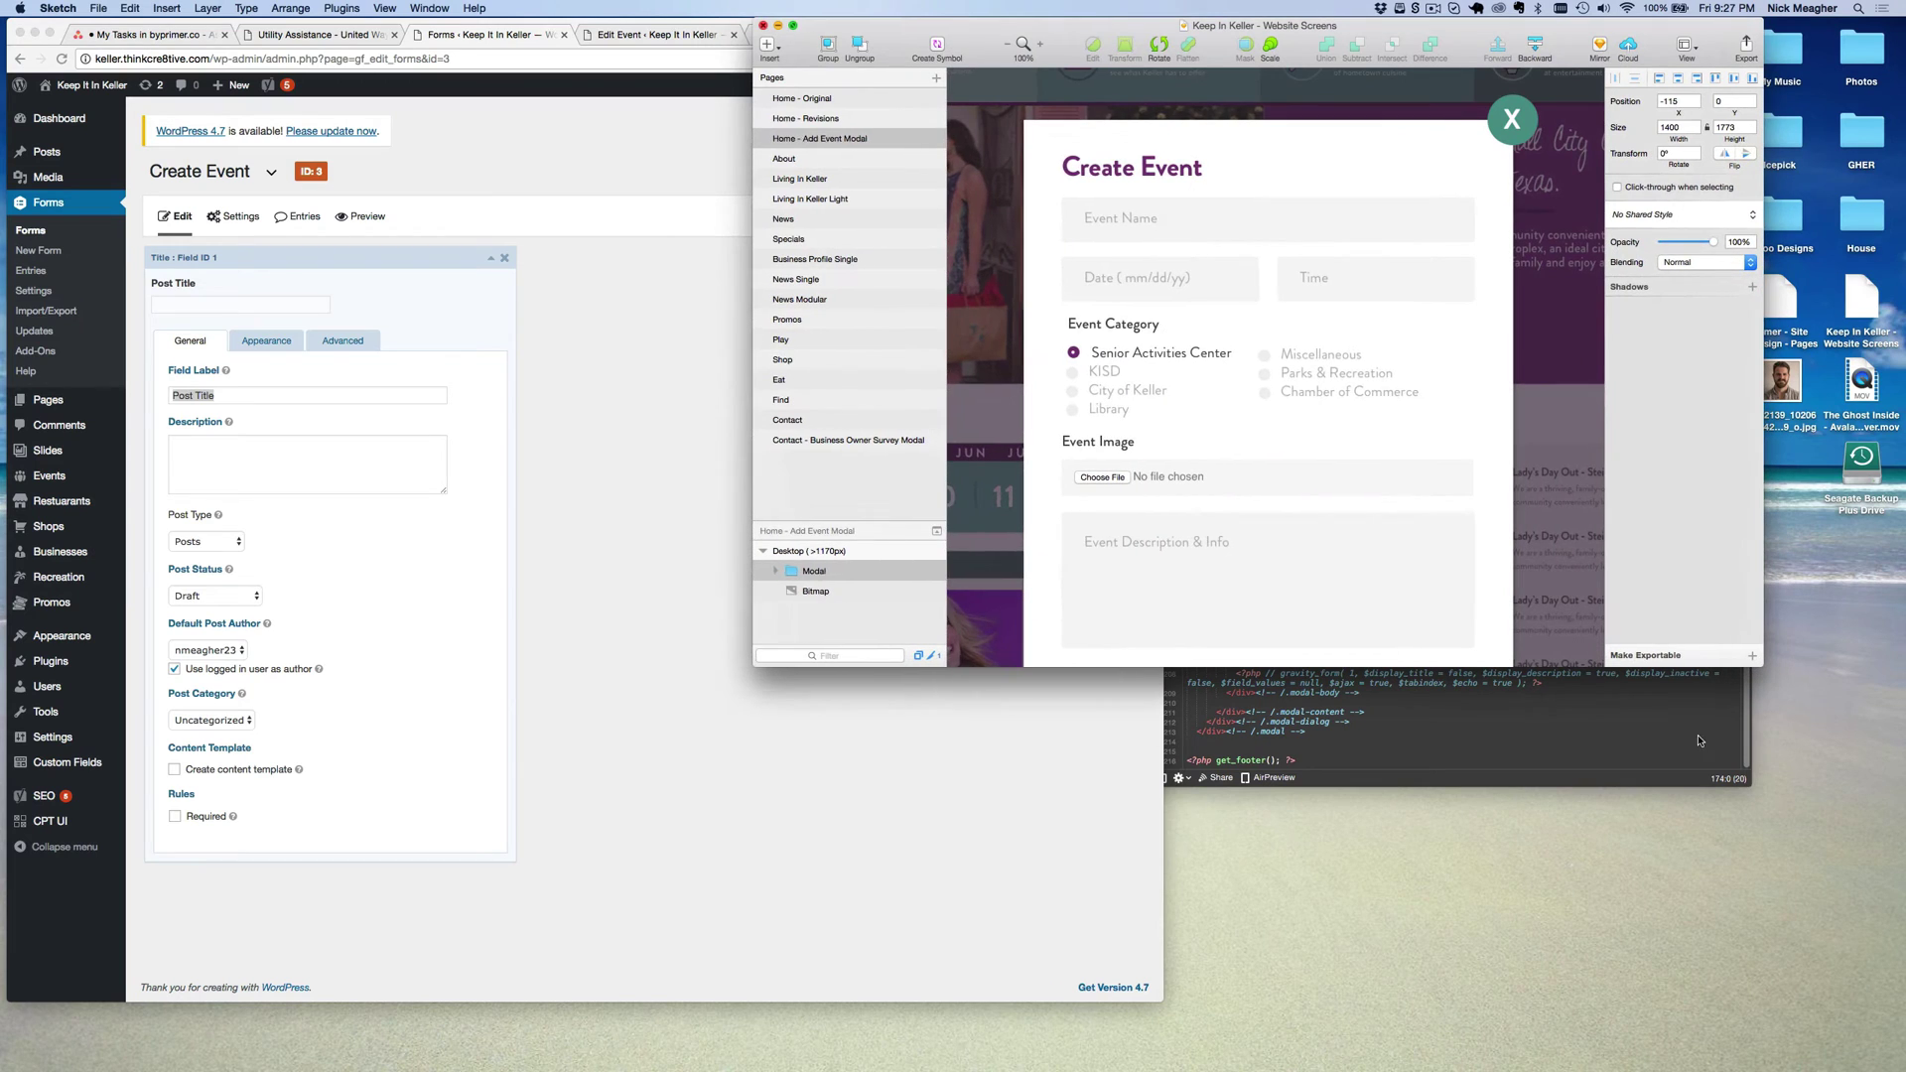
drag(1694, 666, 1694, 876)
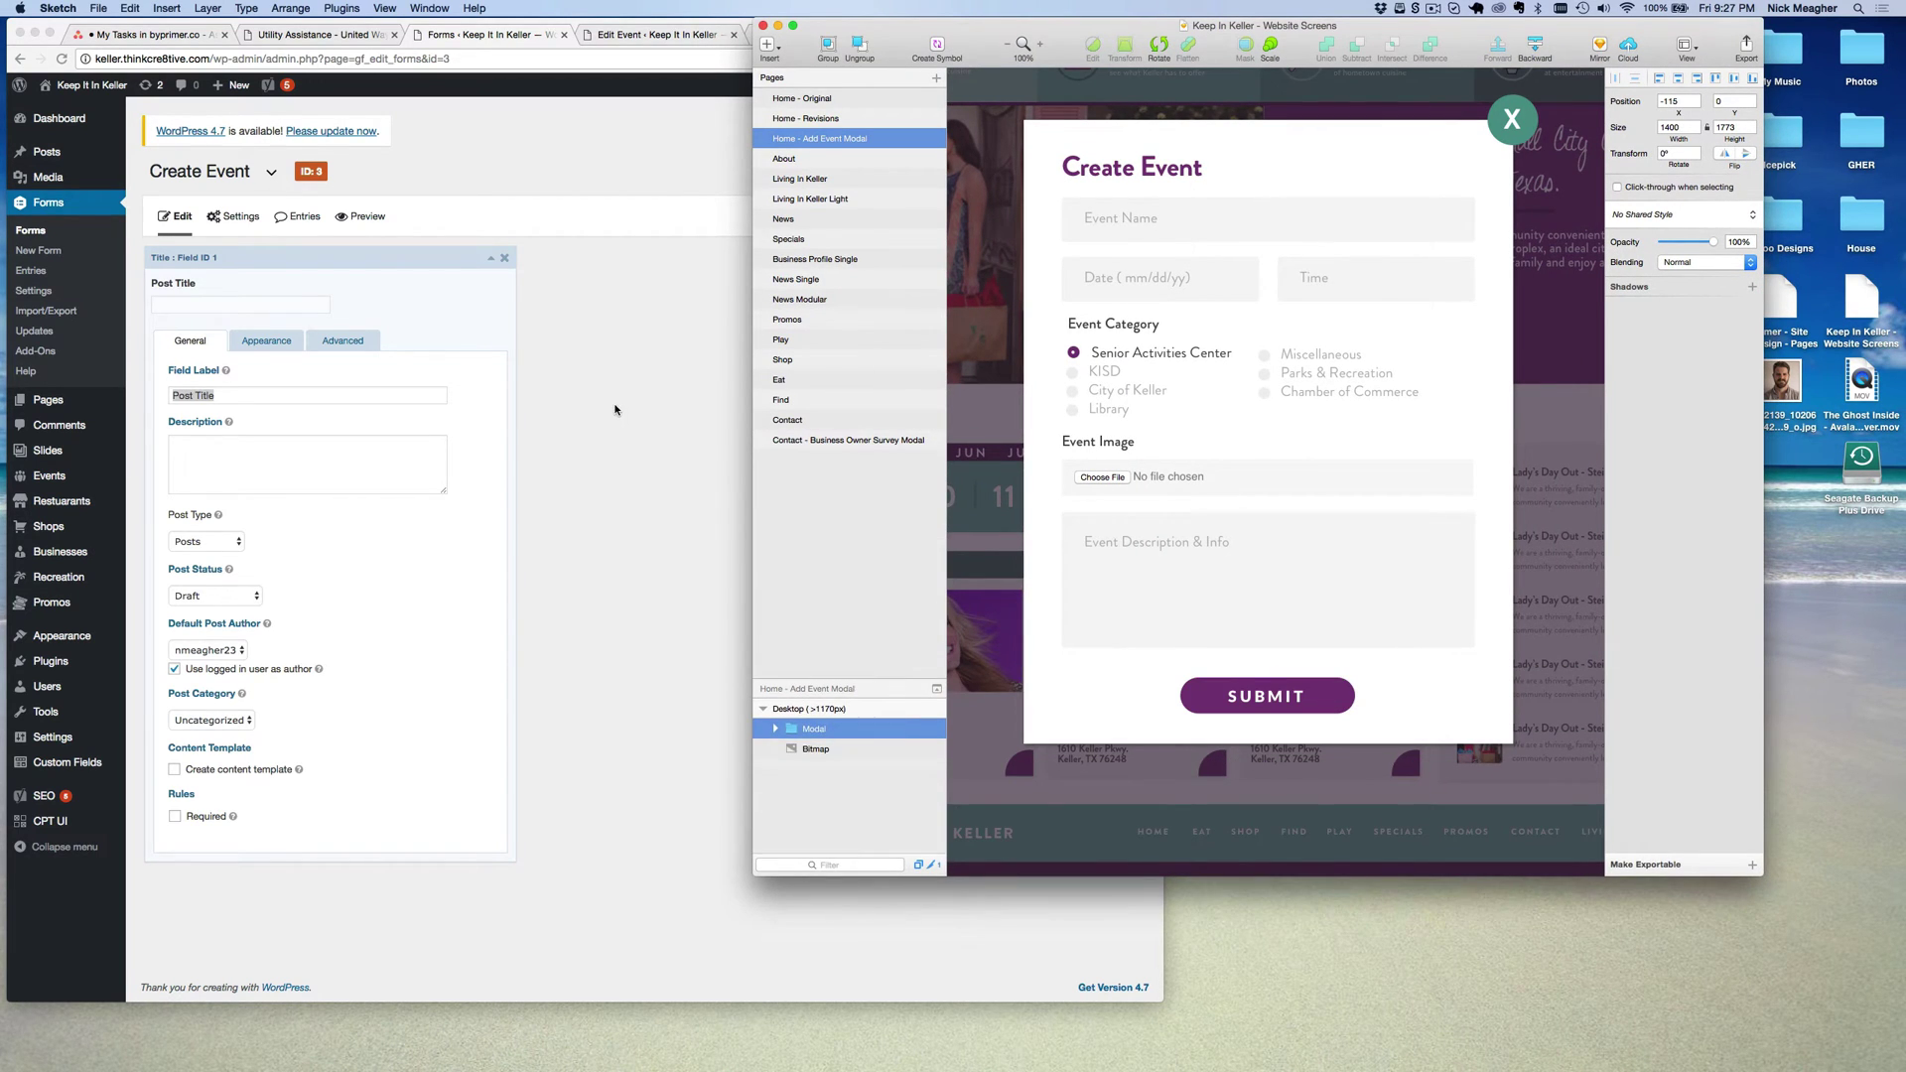
Switch back to Chrome and highlight the title of the existing event for comparison with the mockup's event name.
click(616, 409)
click(617, 35)
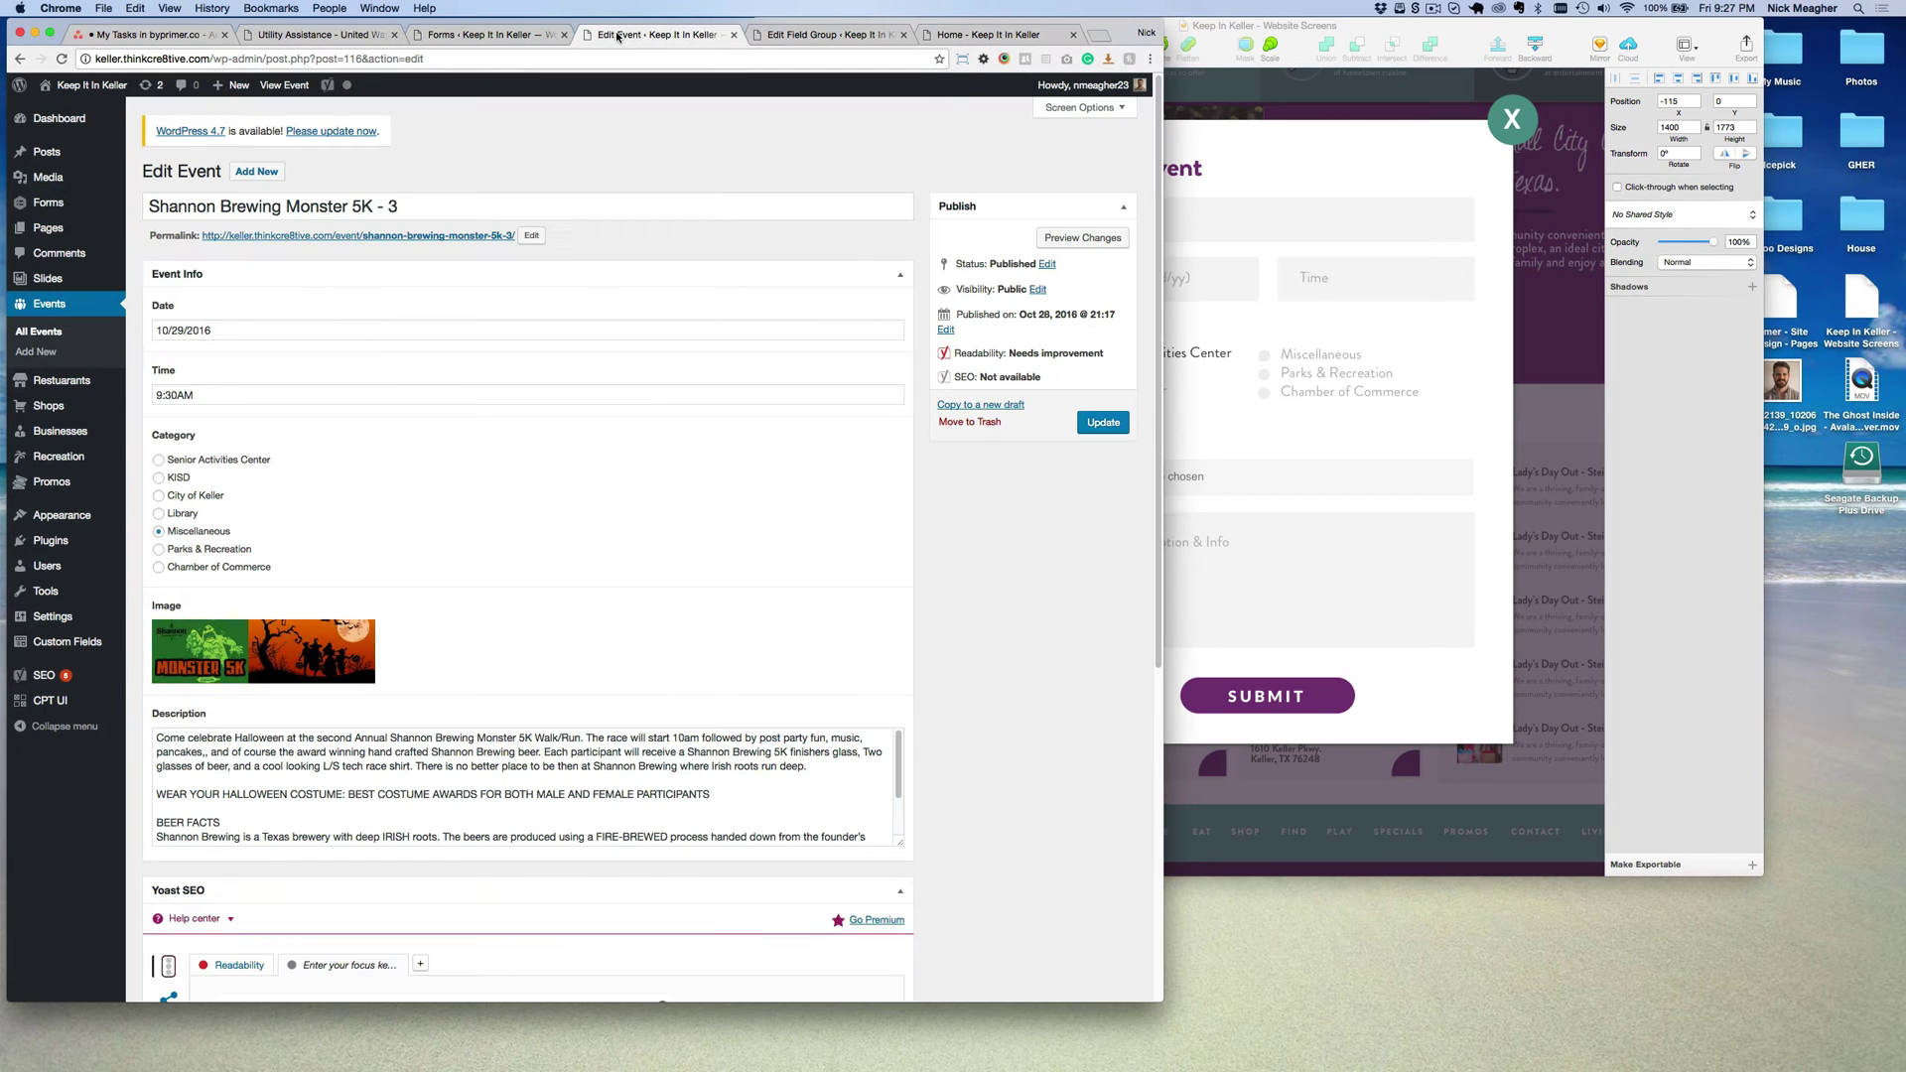
drag(401, 207, 140, 208)
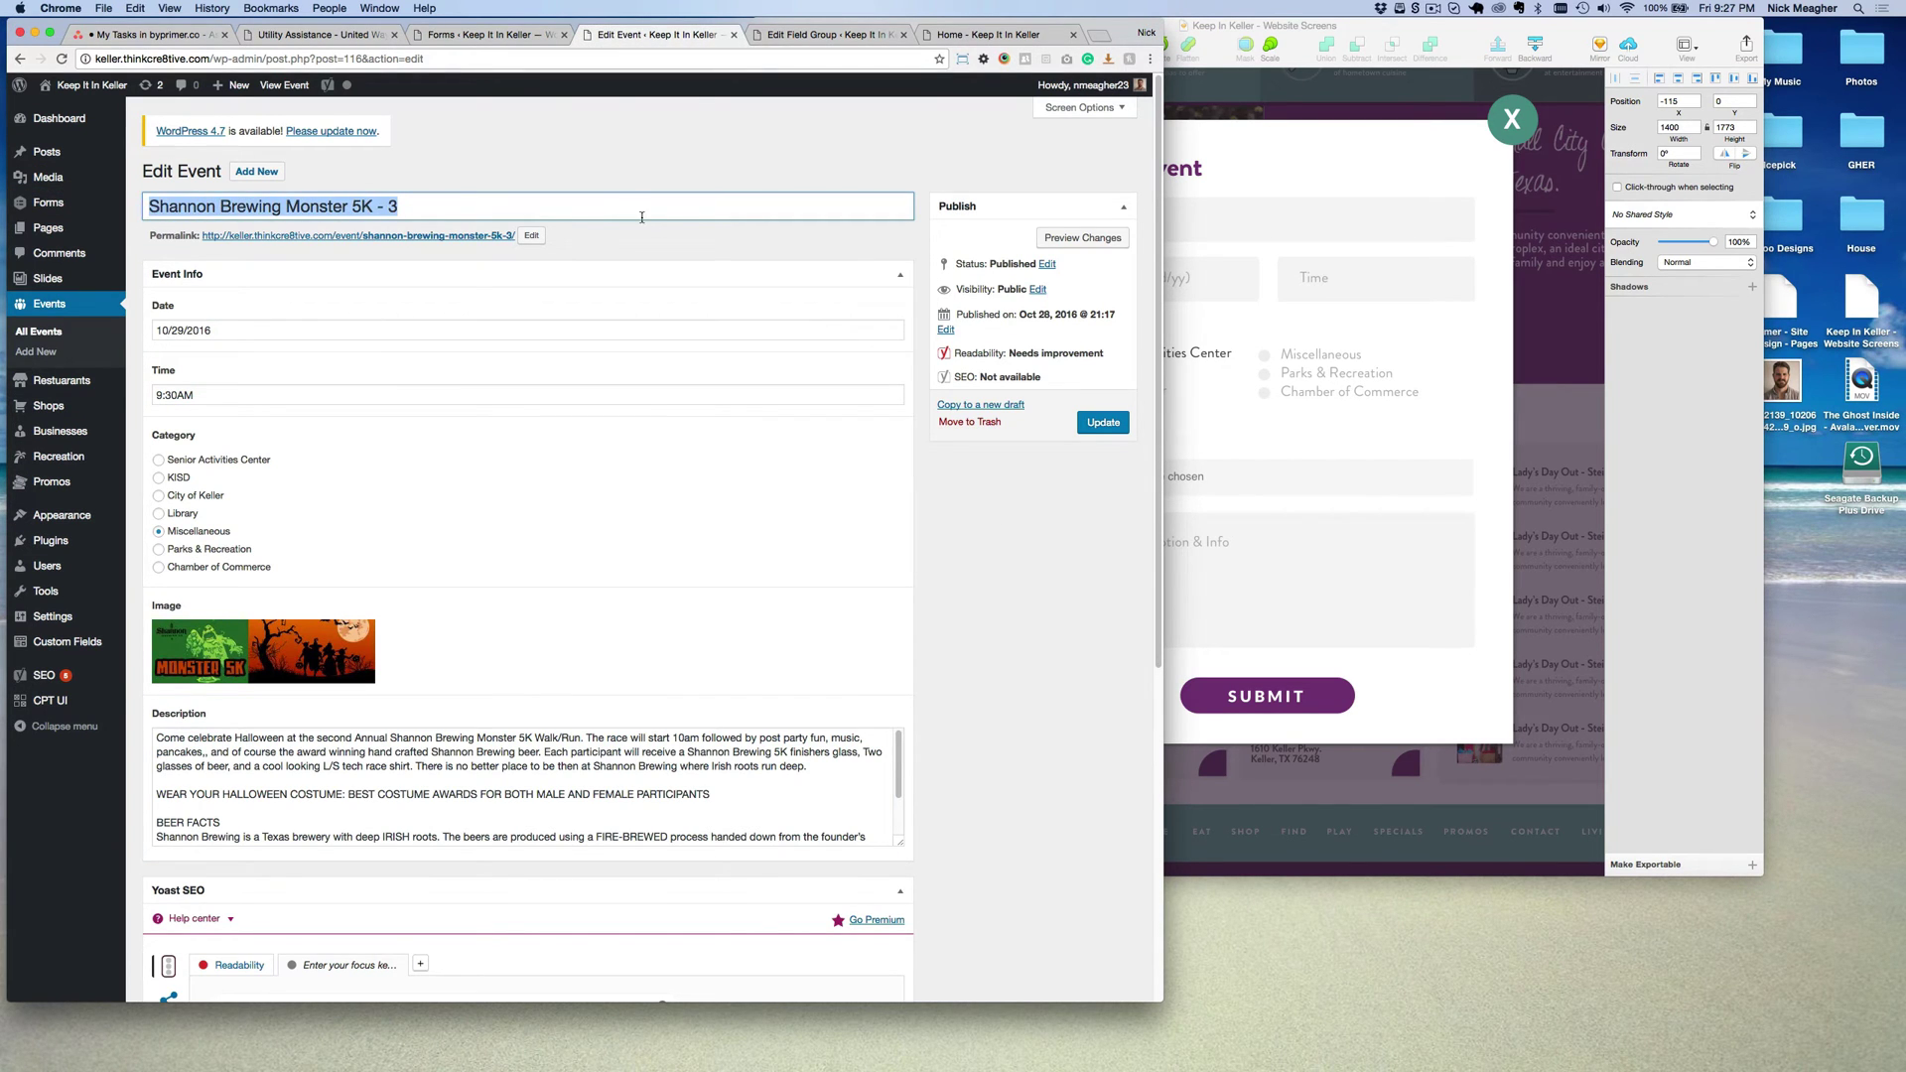
Return to the Create Event form, label the post title field "Event Name", copy that label, and make the field required.
click(486, 35)
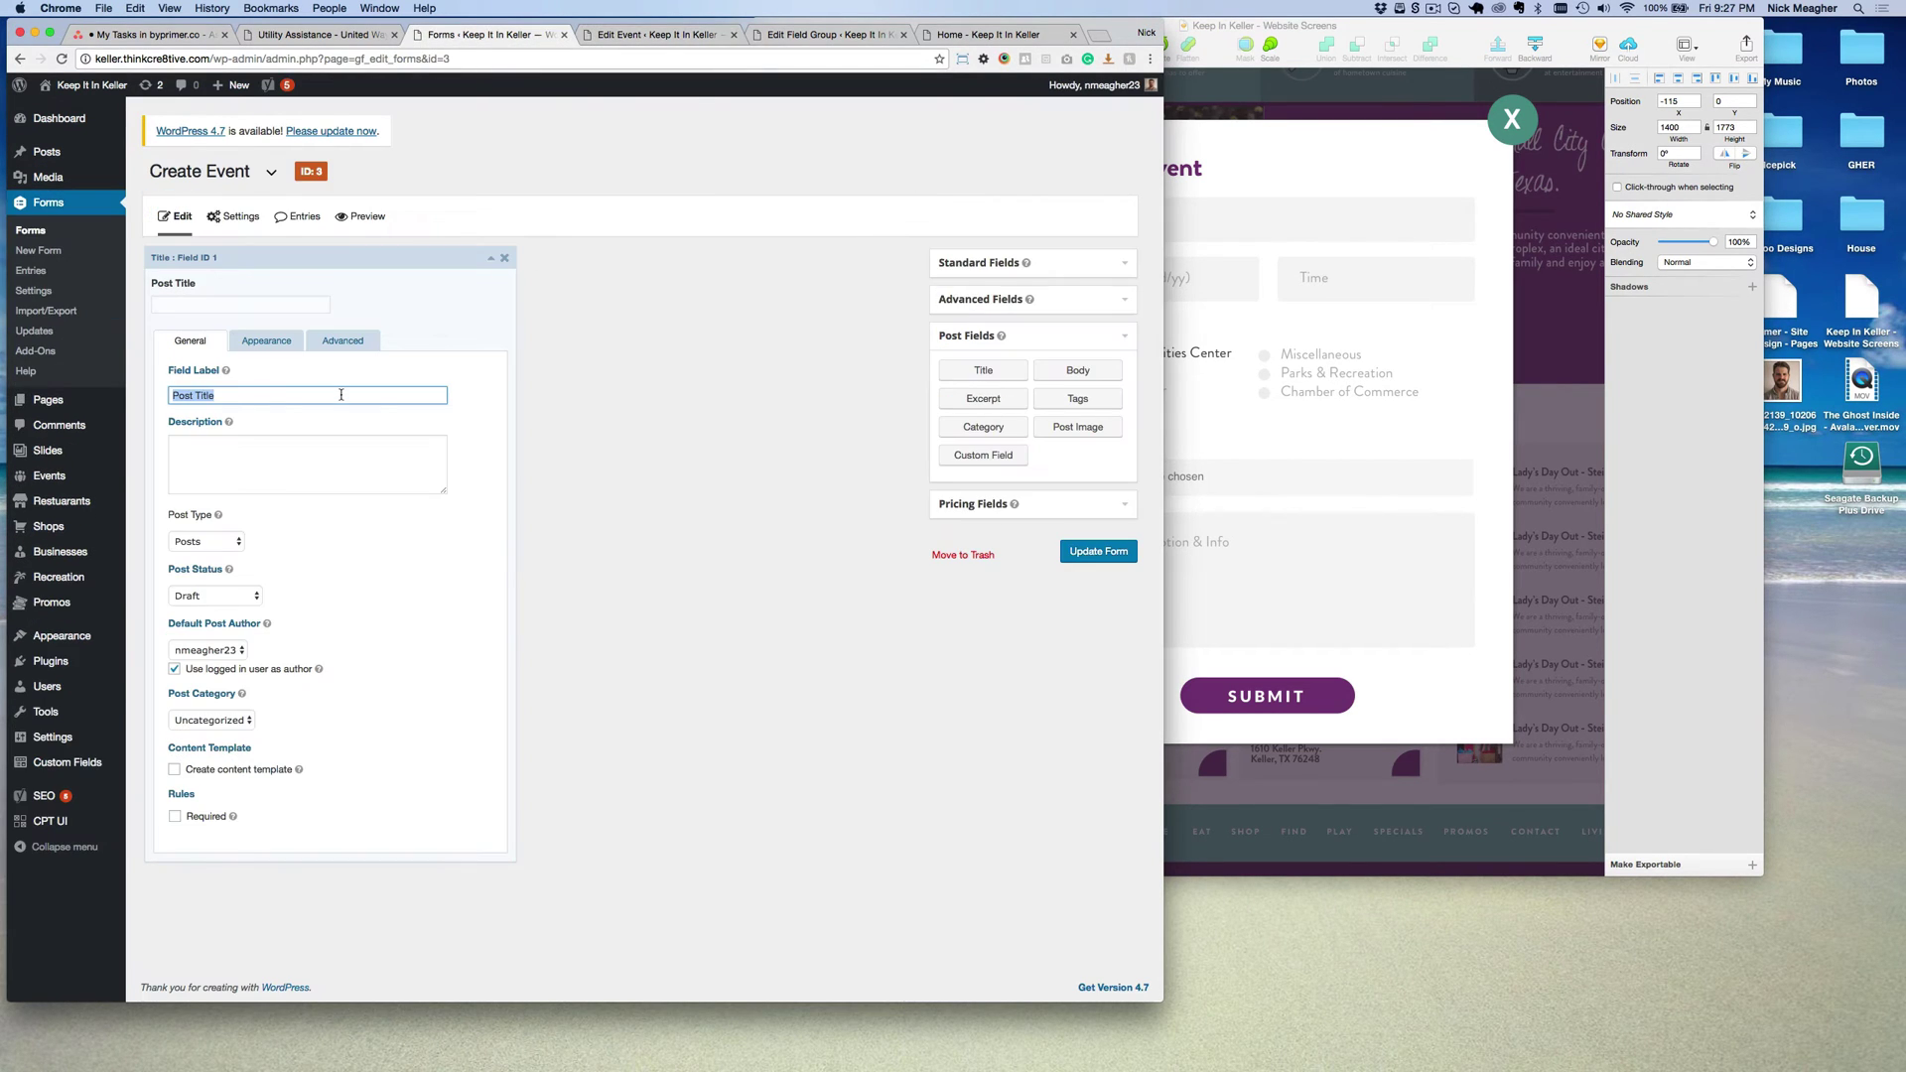
text(Event Name)
drag(340, 393, 171, 396)
key(super+c)
click(176, 816)
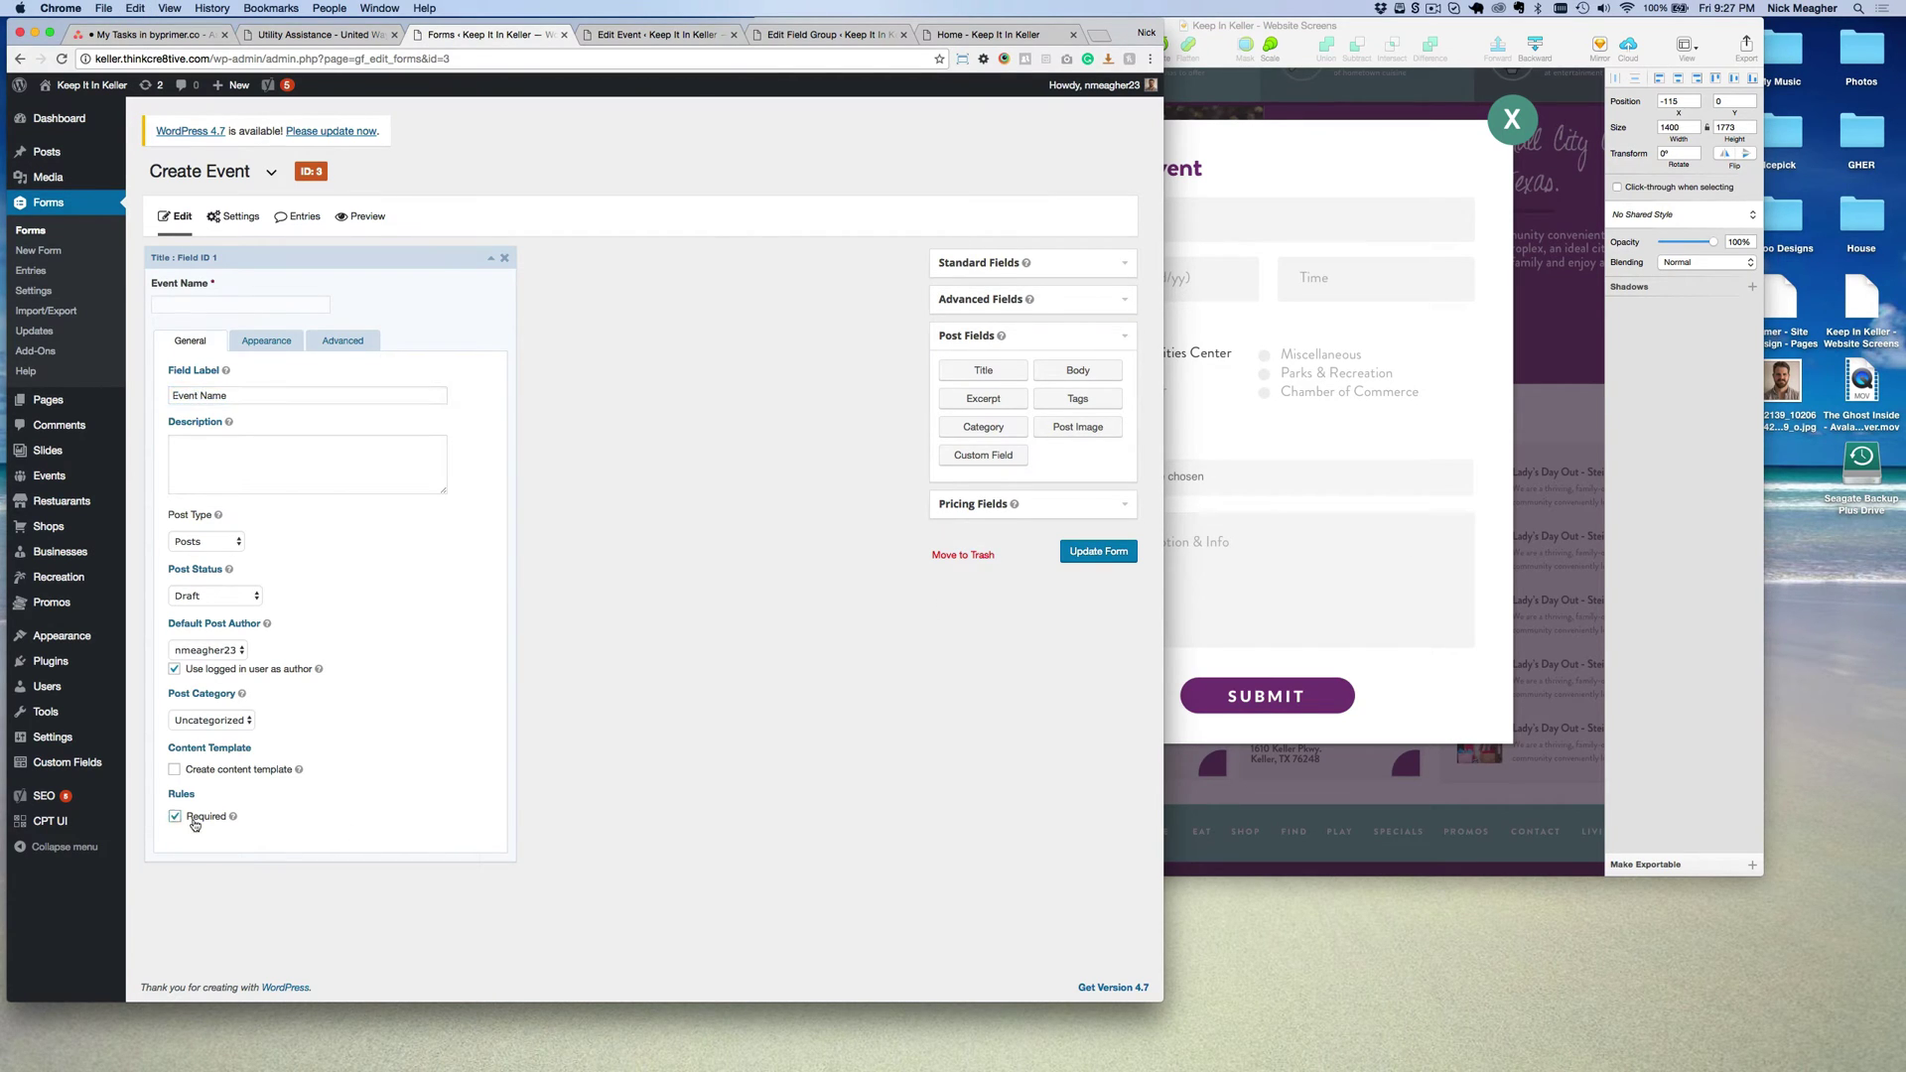
Set the Event Name field's post type to Events.
click(210, 551)
click(207, 550)
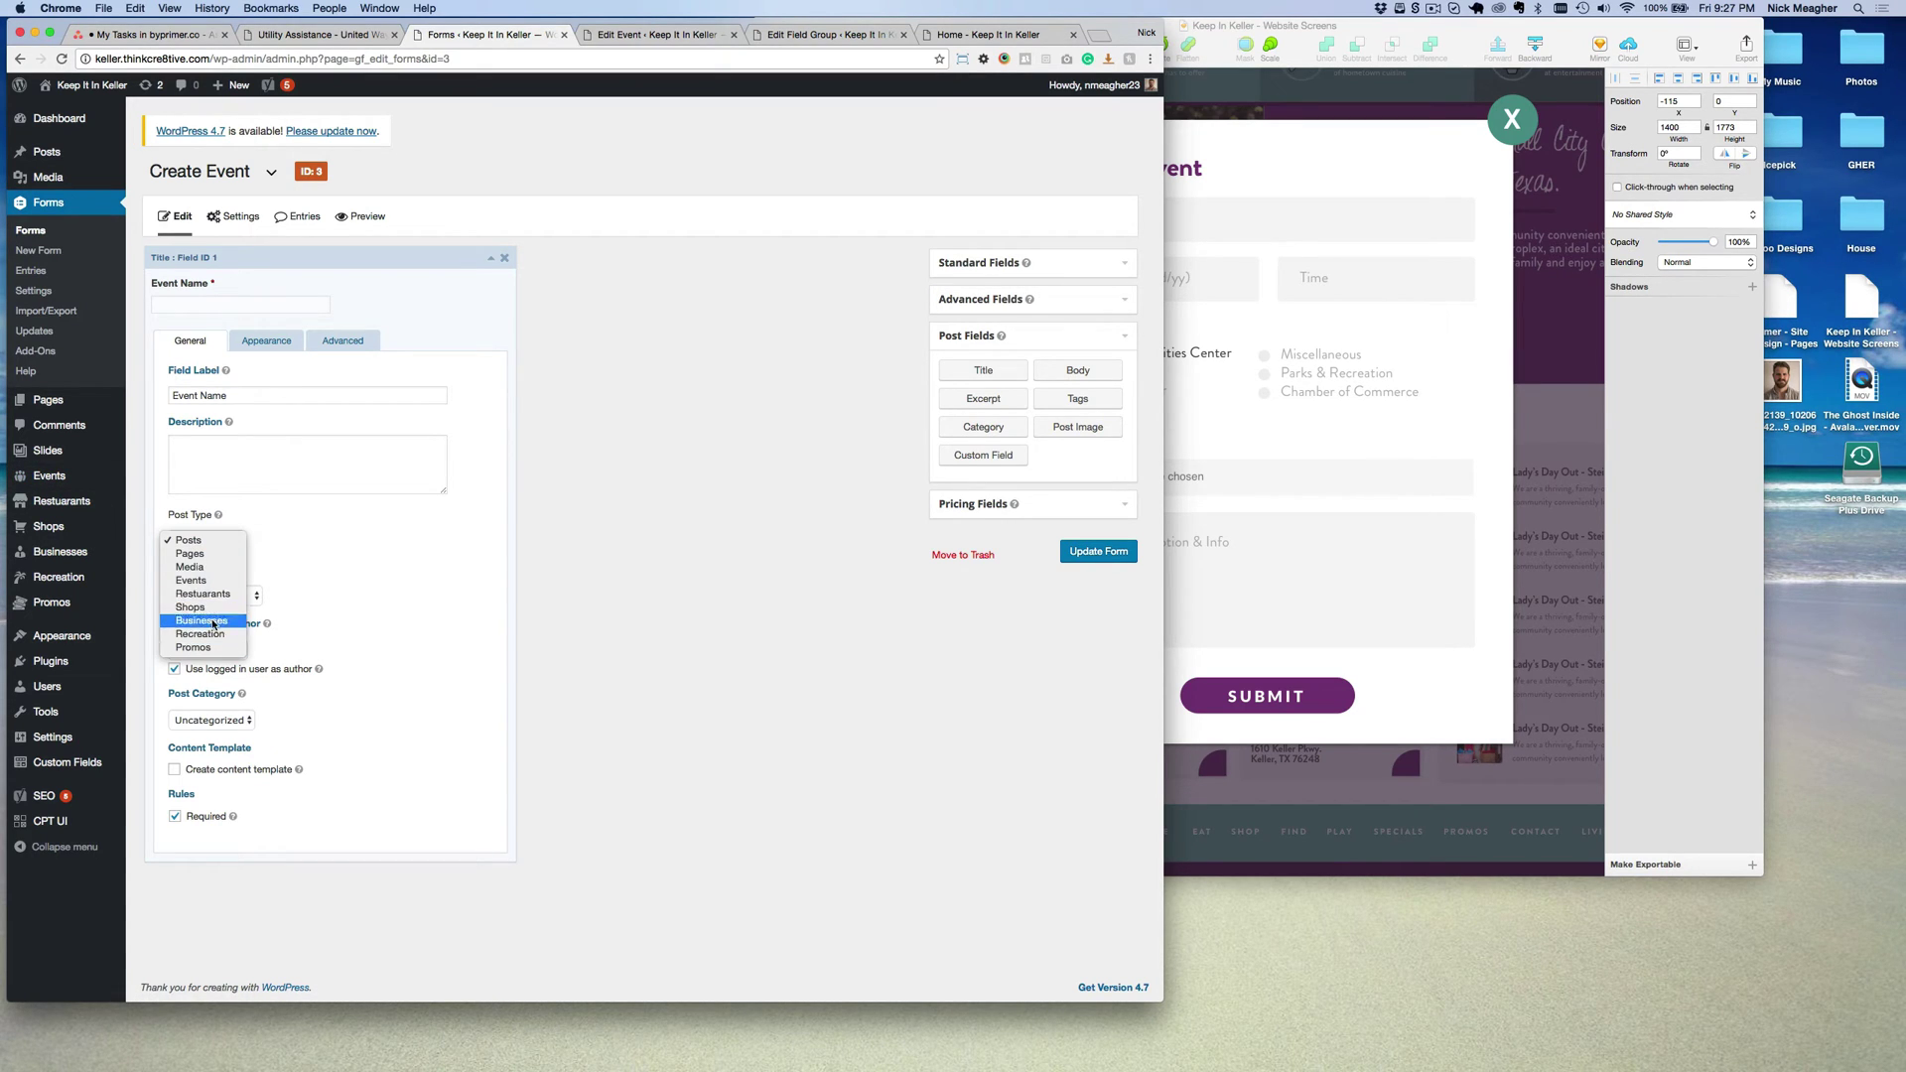
click(193, 581)
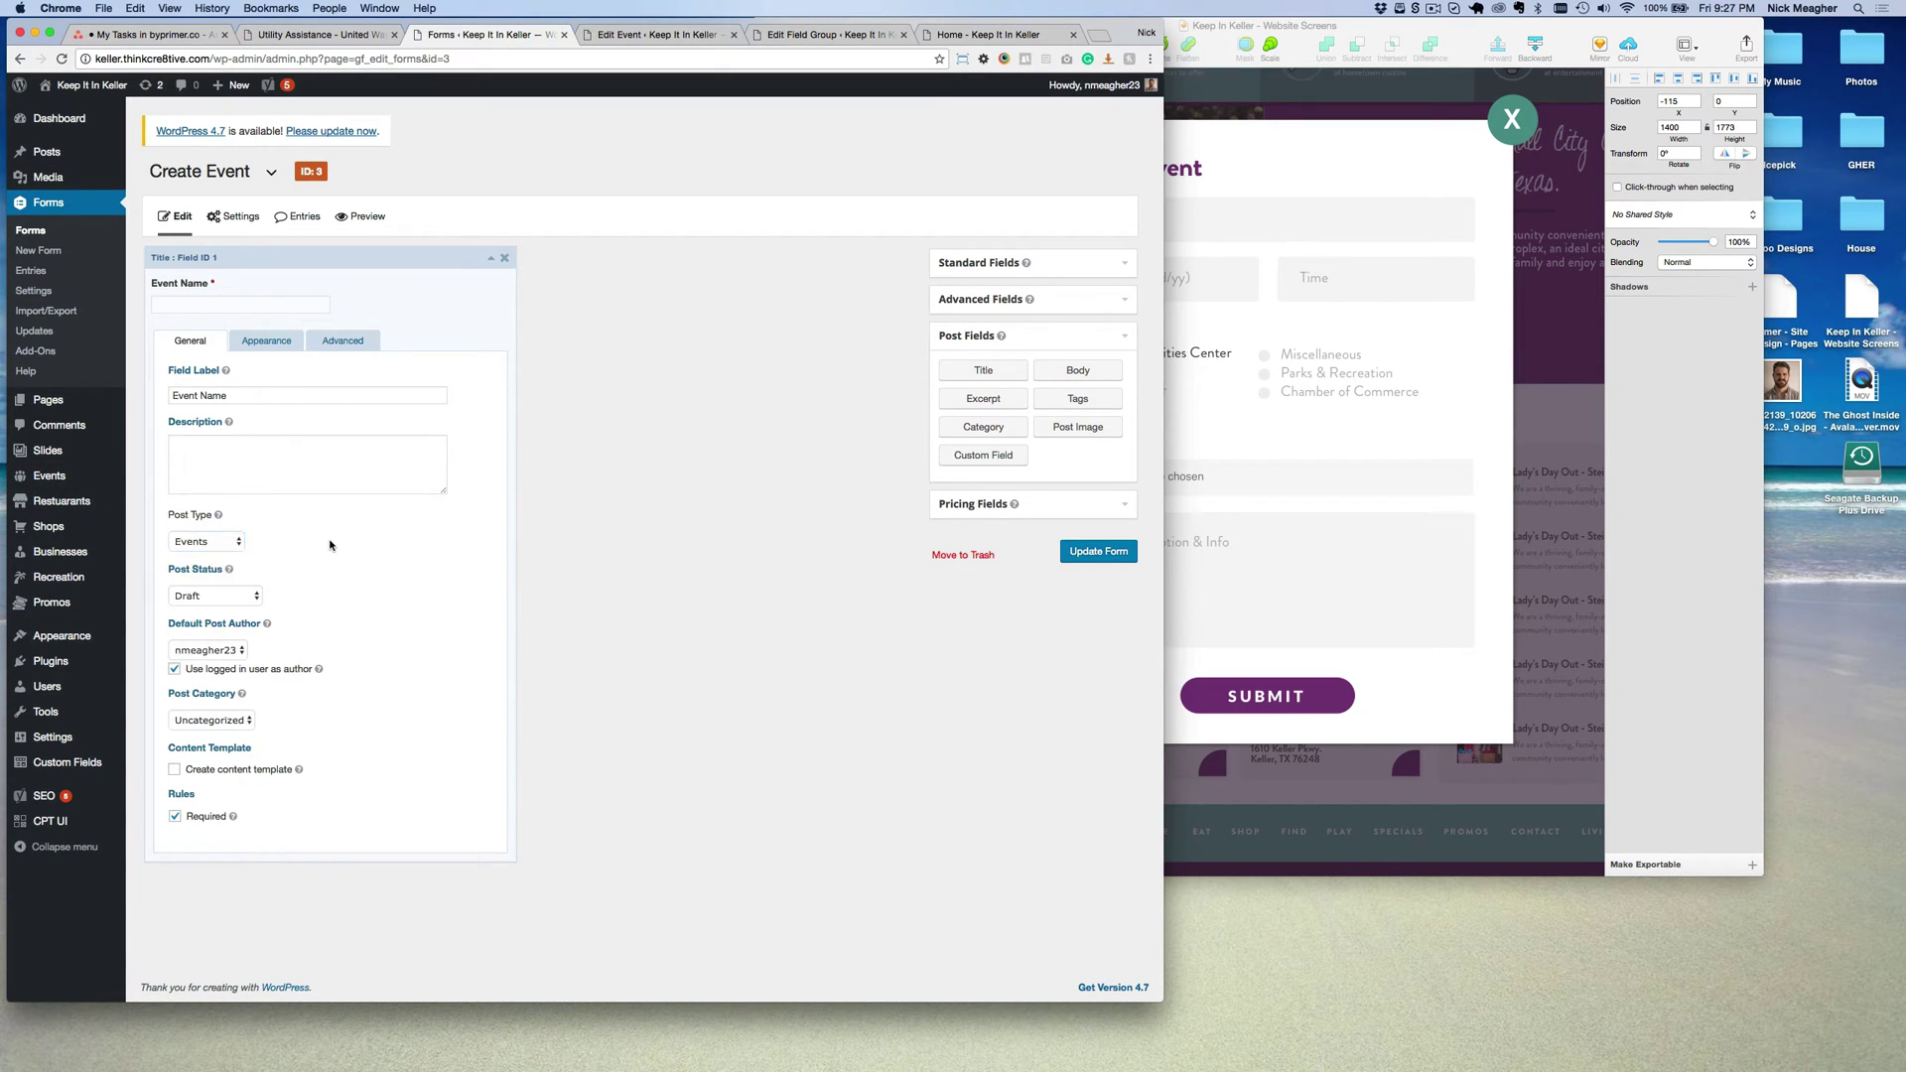
Give the Event Name field the placeholder "Event Name" and collapse its settings.
click(254, 343)
click(260, 395)
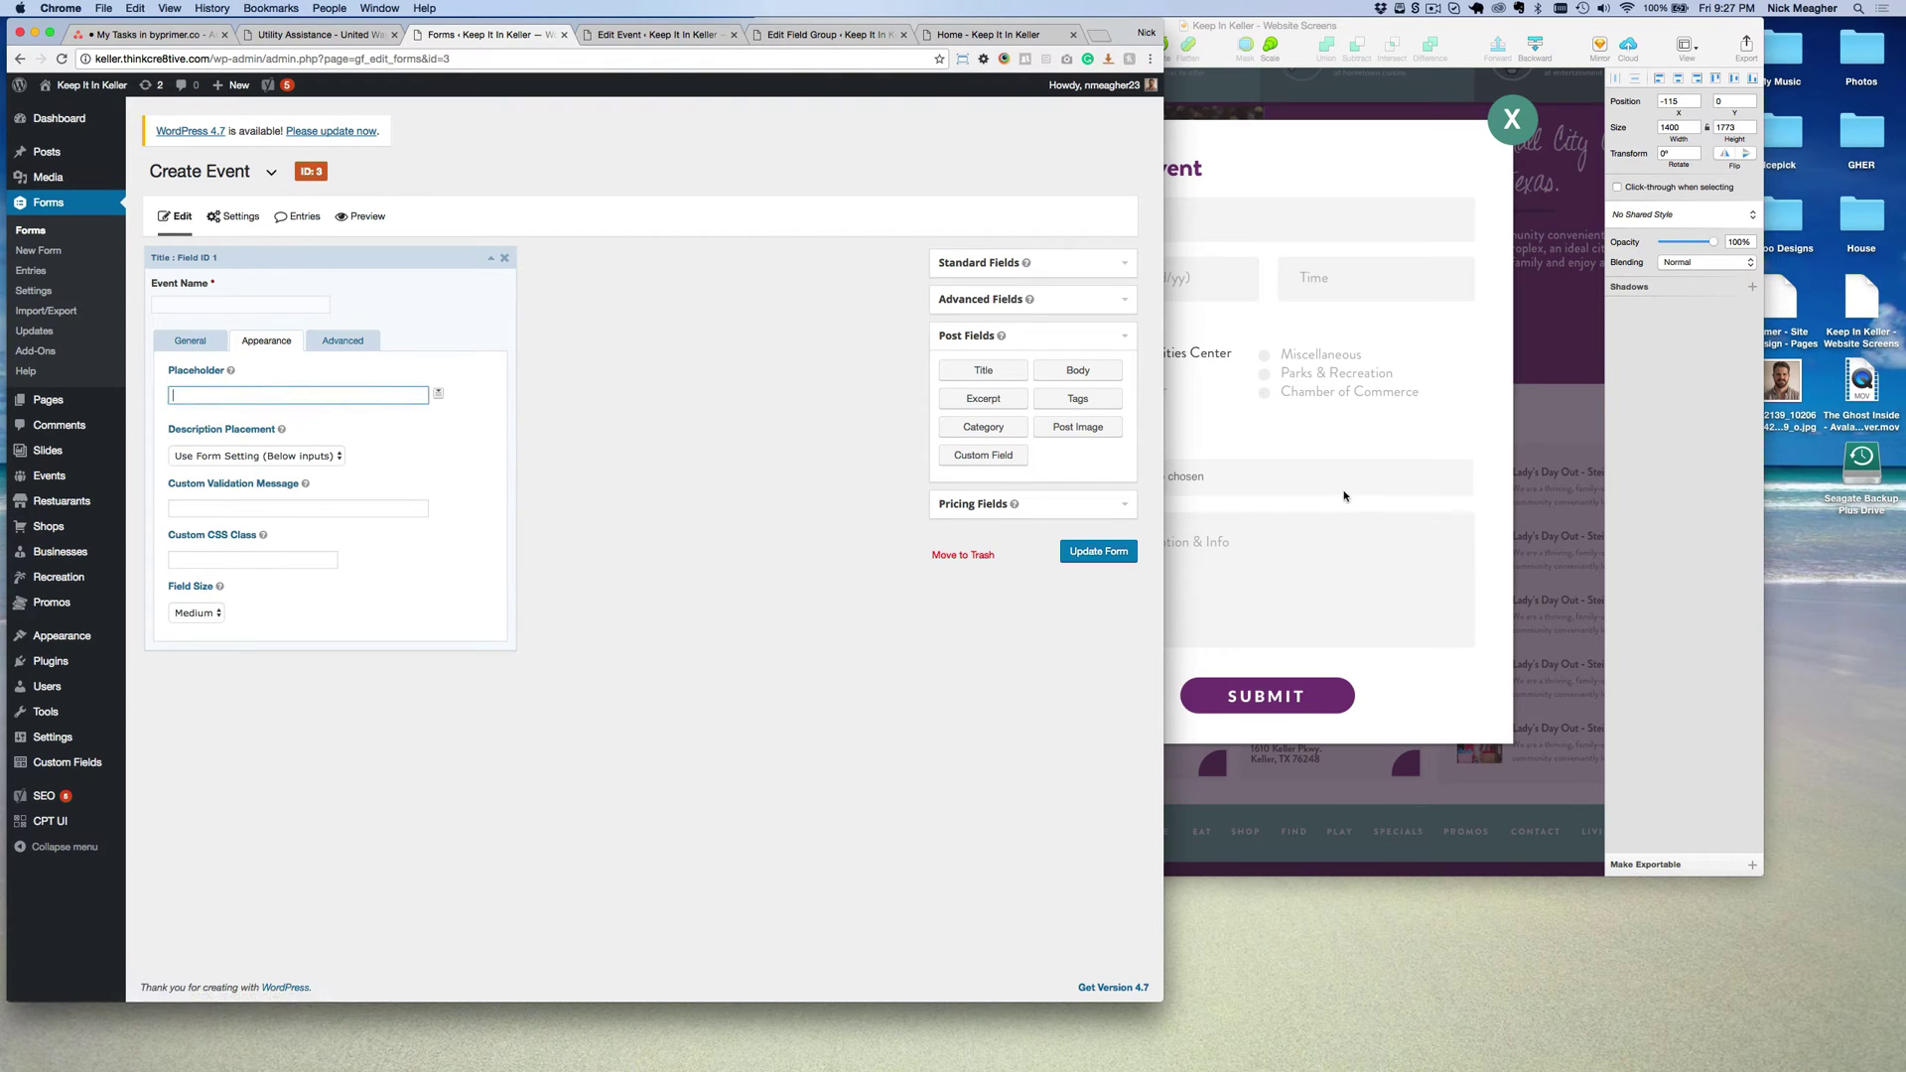
click(1292, 450)
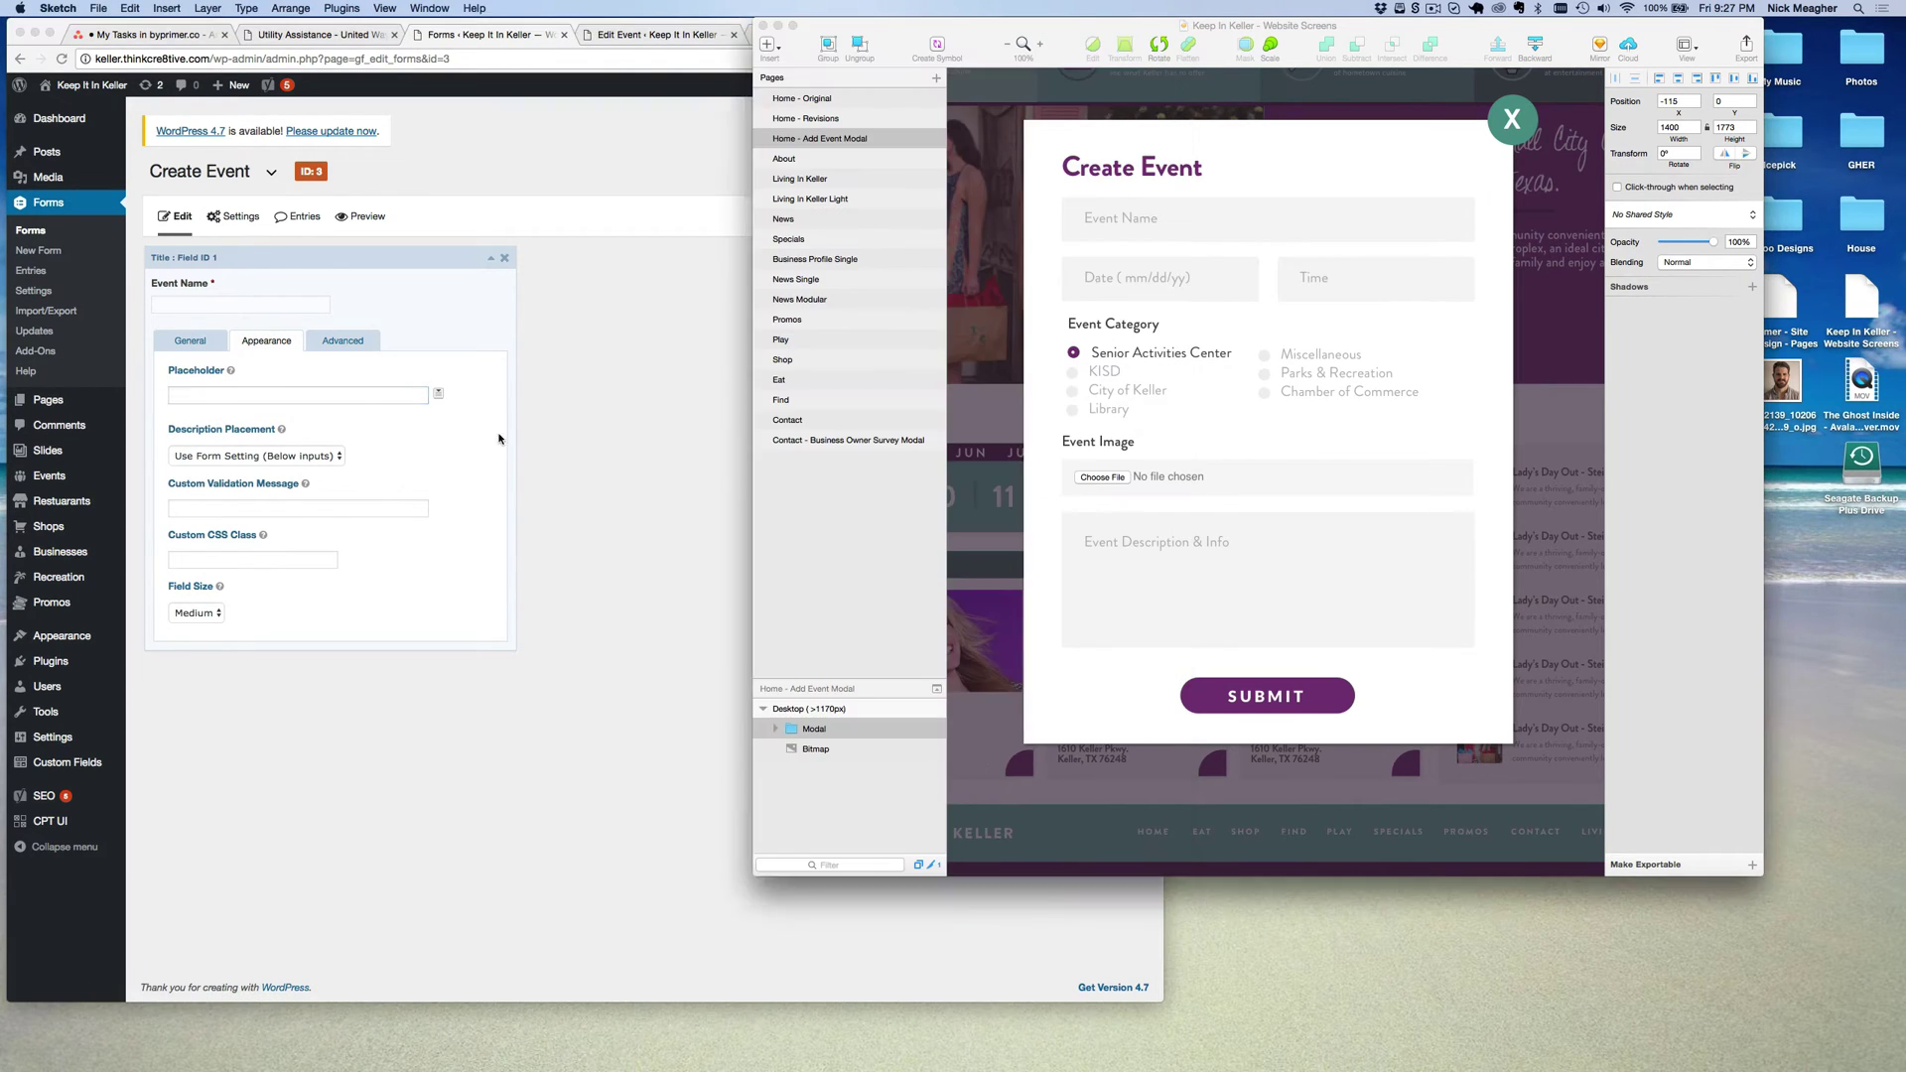
click(241, 397)
key(super+v)
click(190, 340)
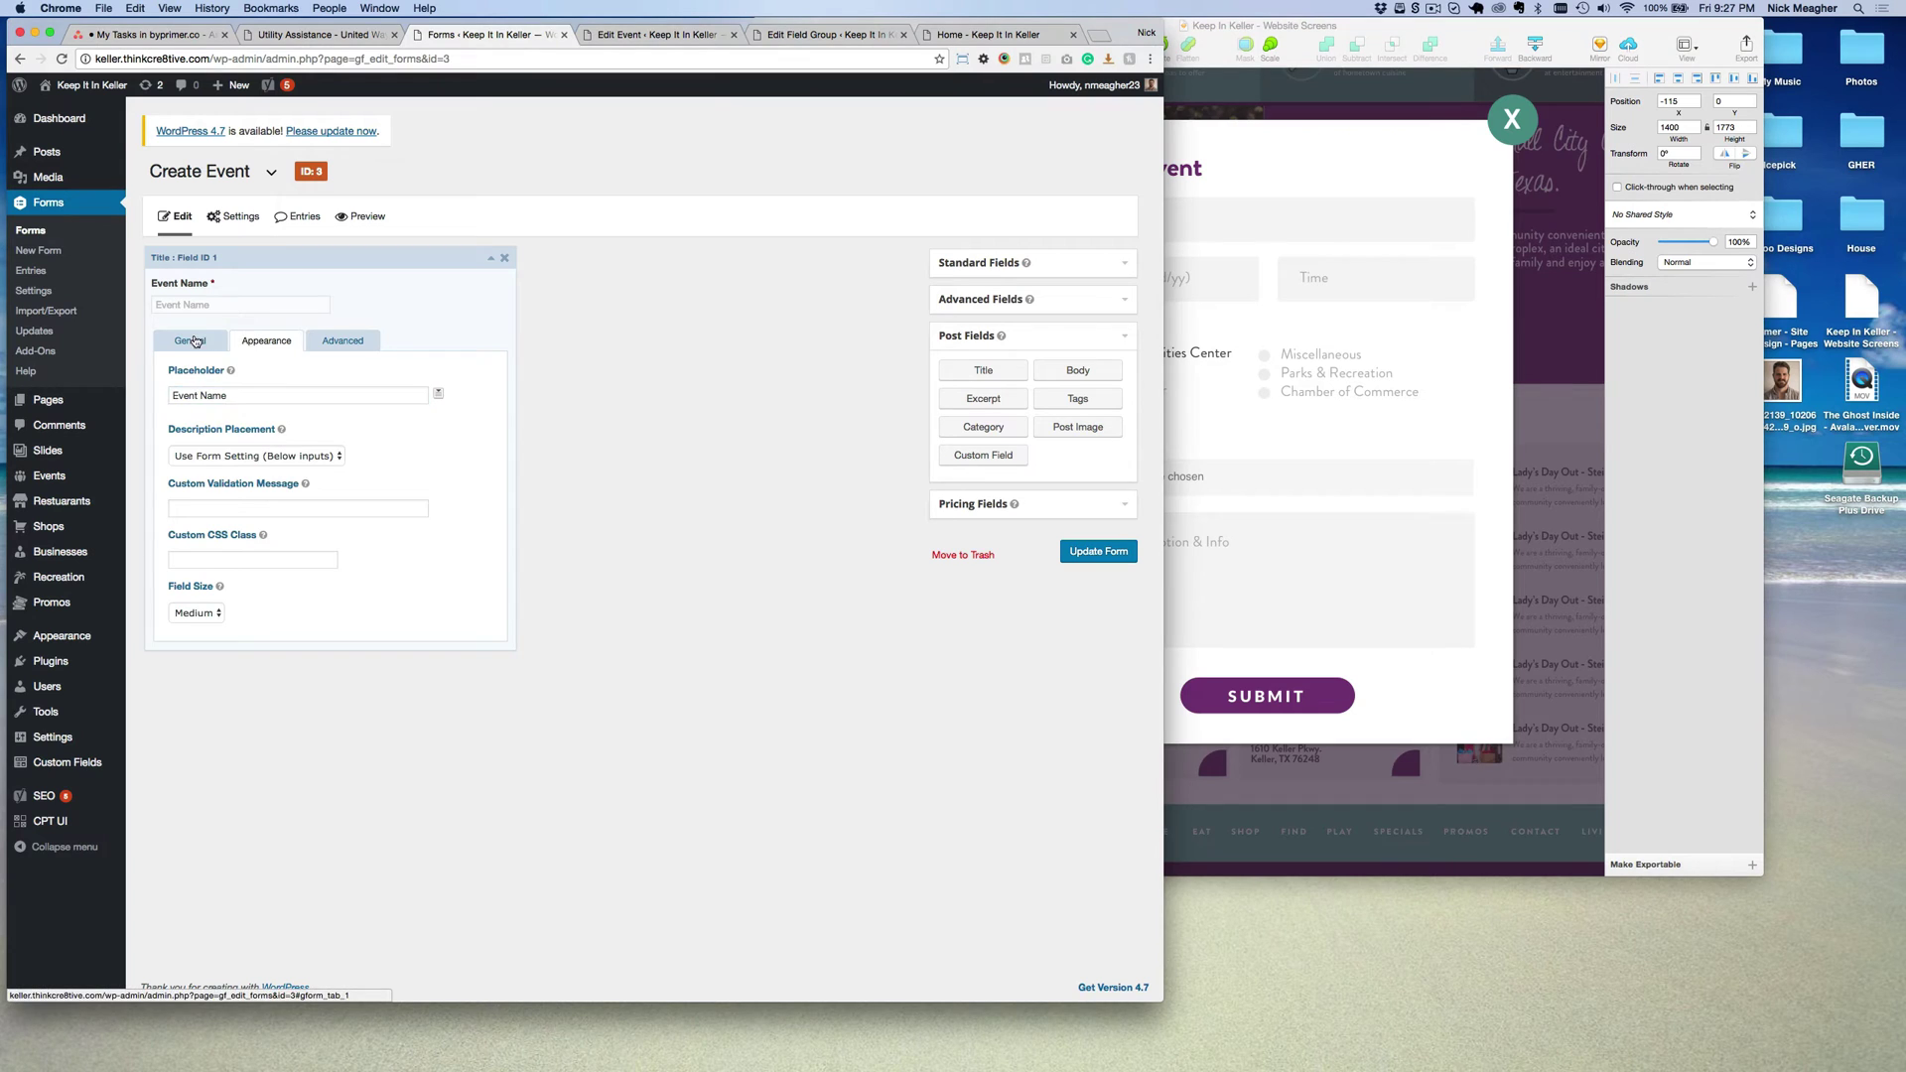
click(448, 285)
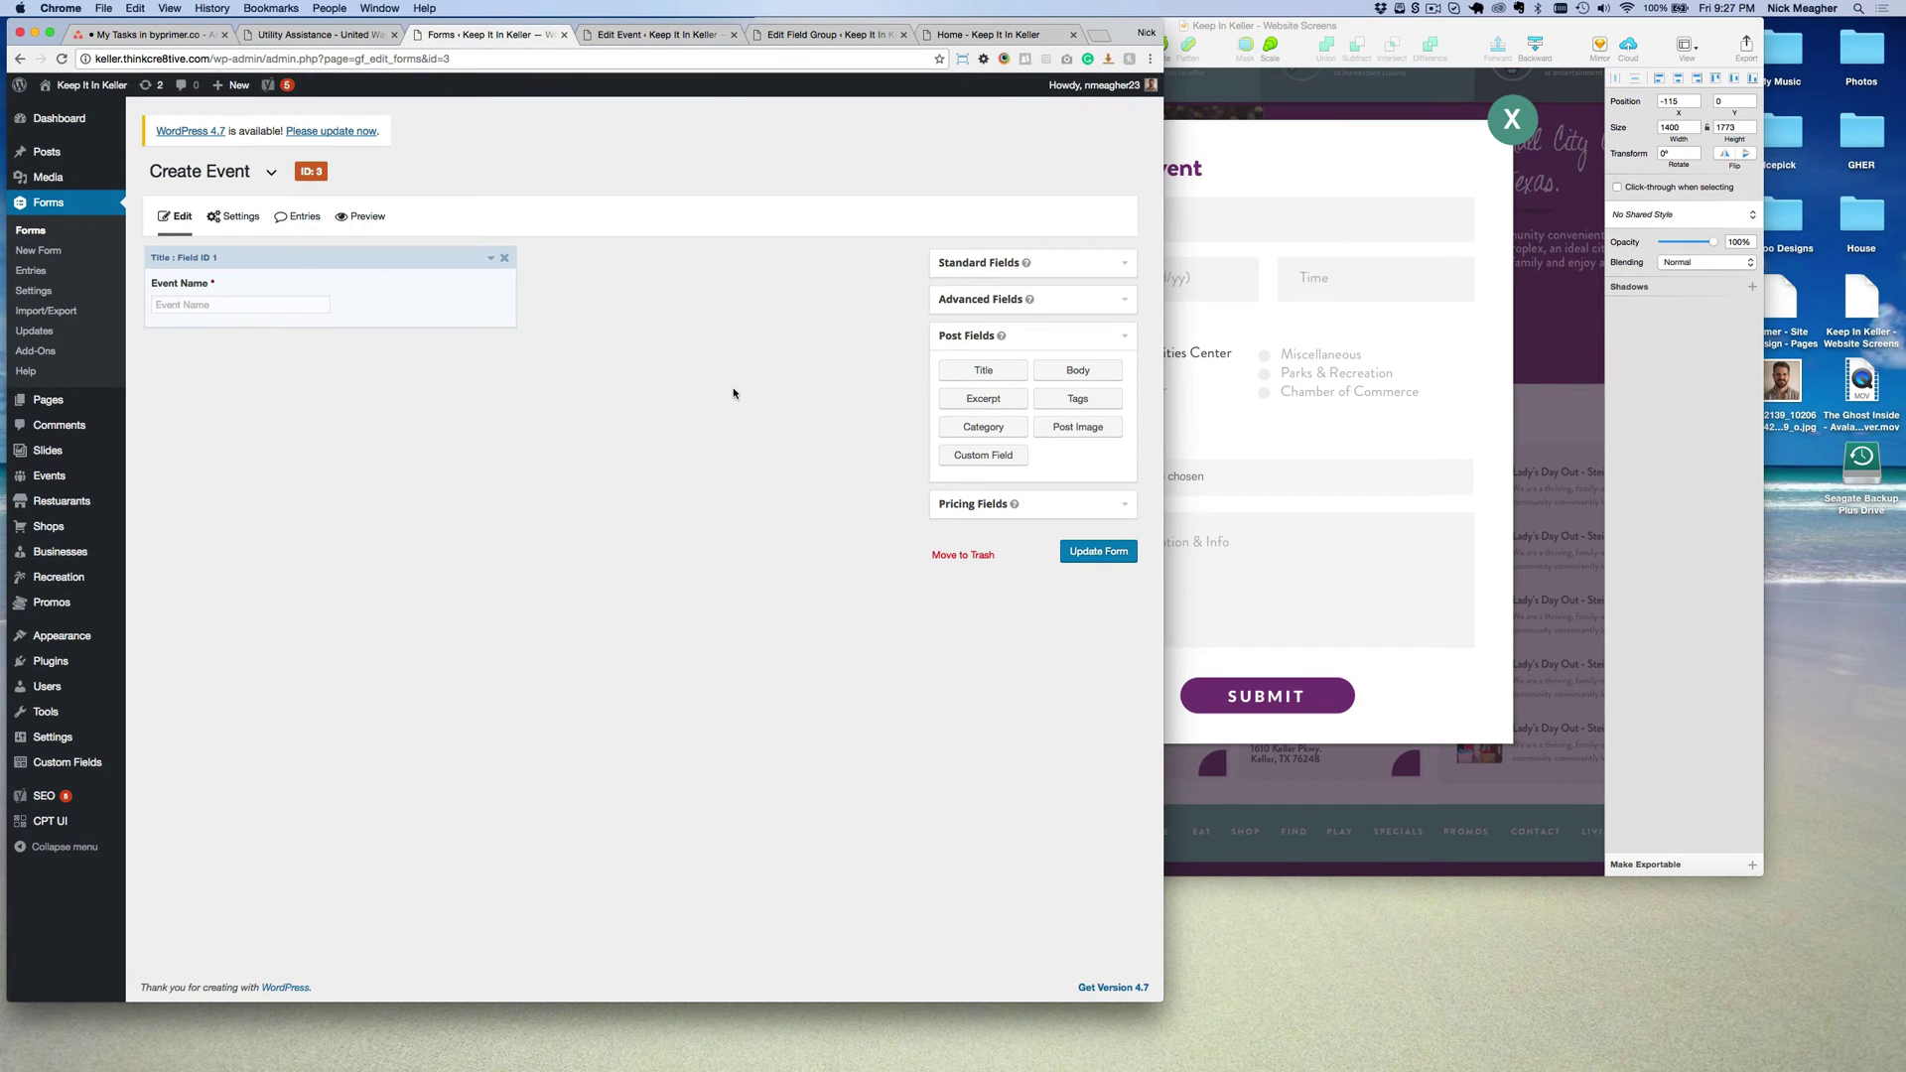
Check the mockup for the next field, and open the Event Info custom field group in WordPress.
click(1380, 404)
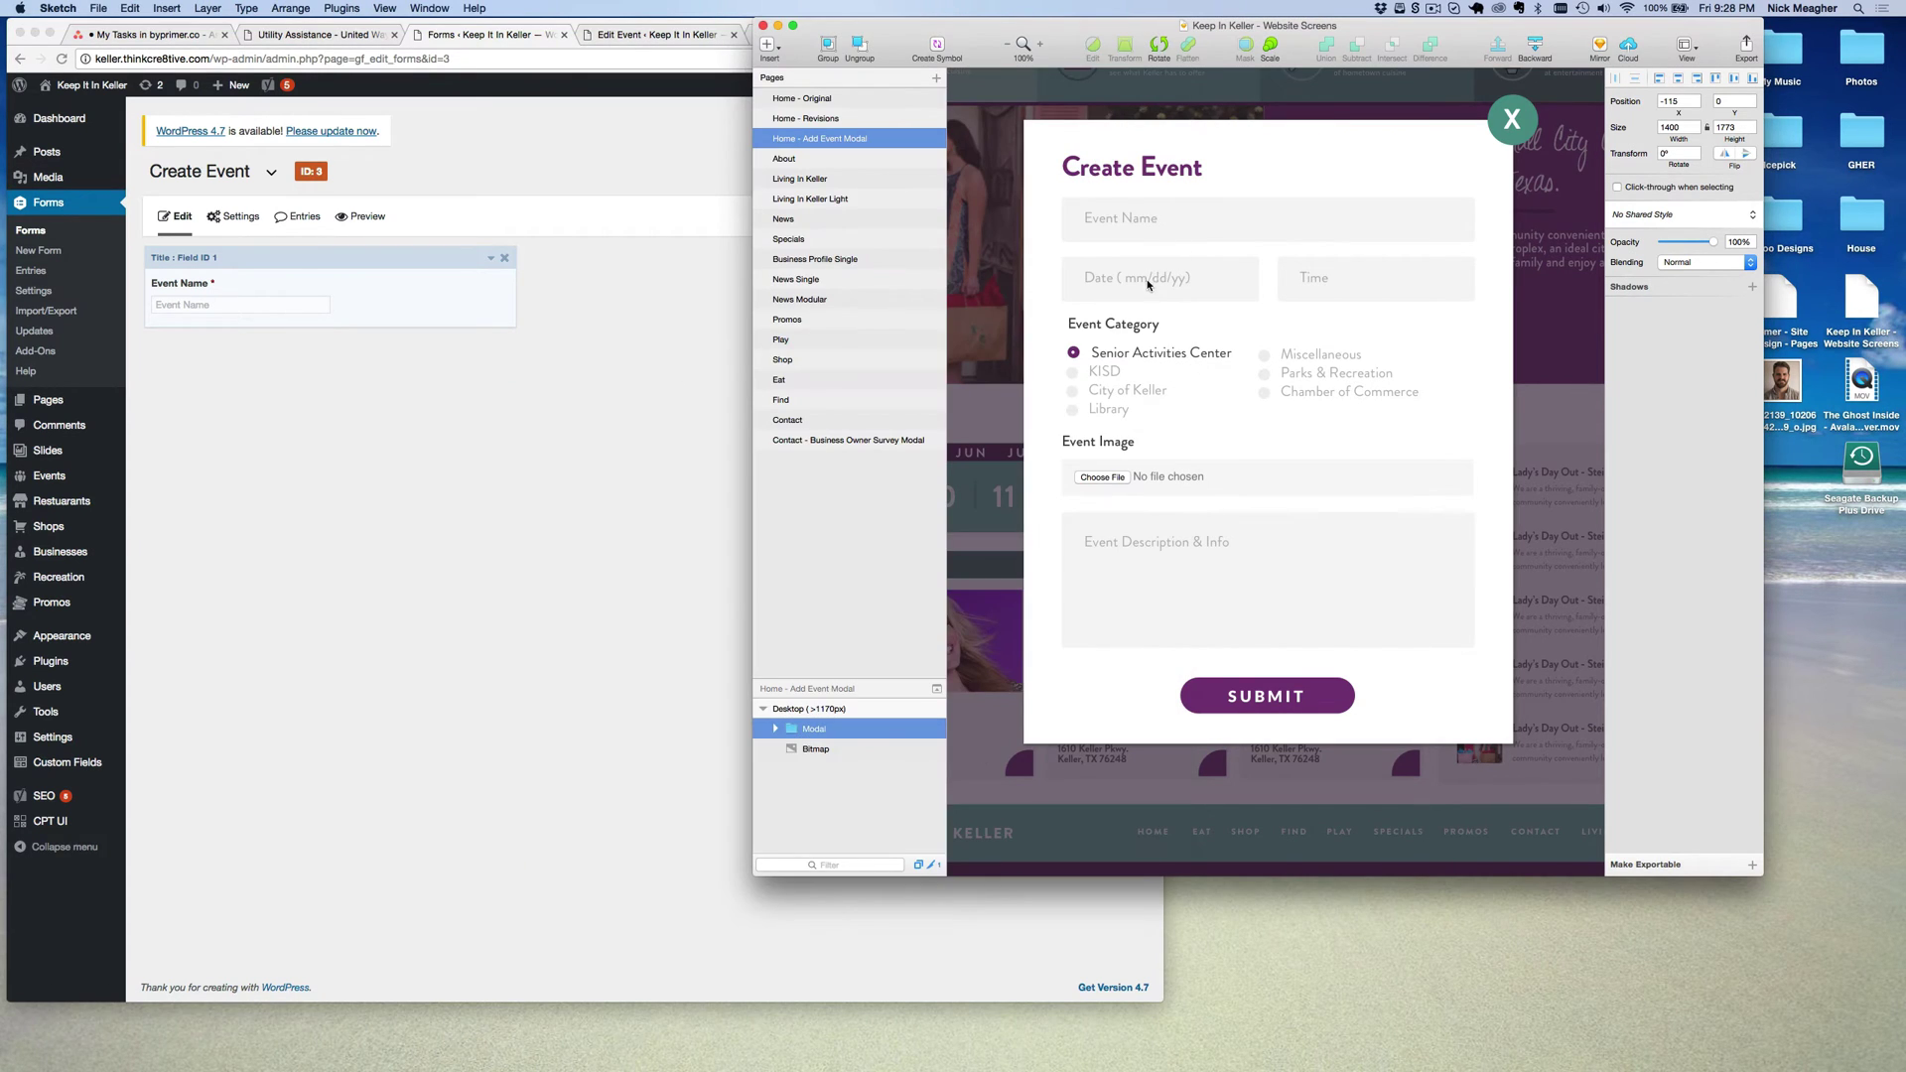
click(433, 413)
click(655, 35)
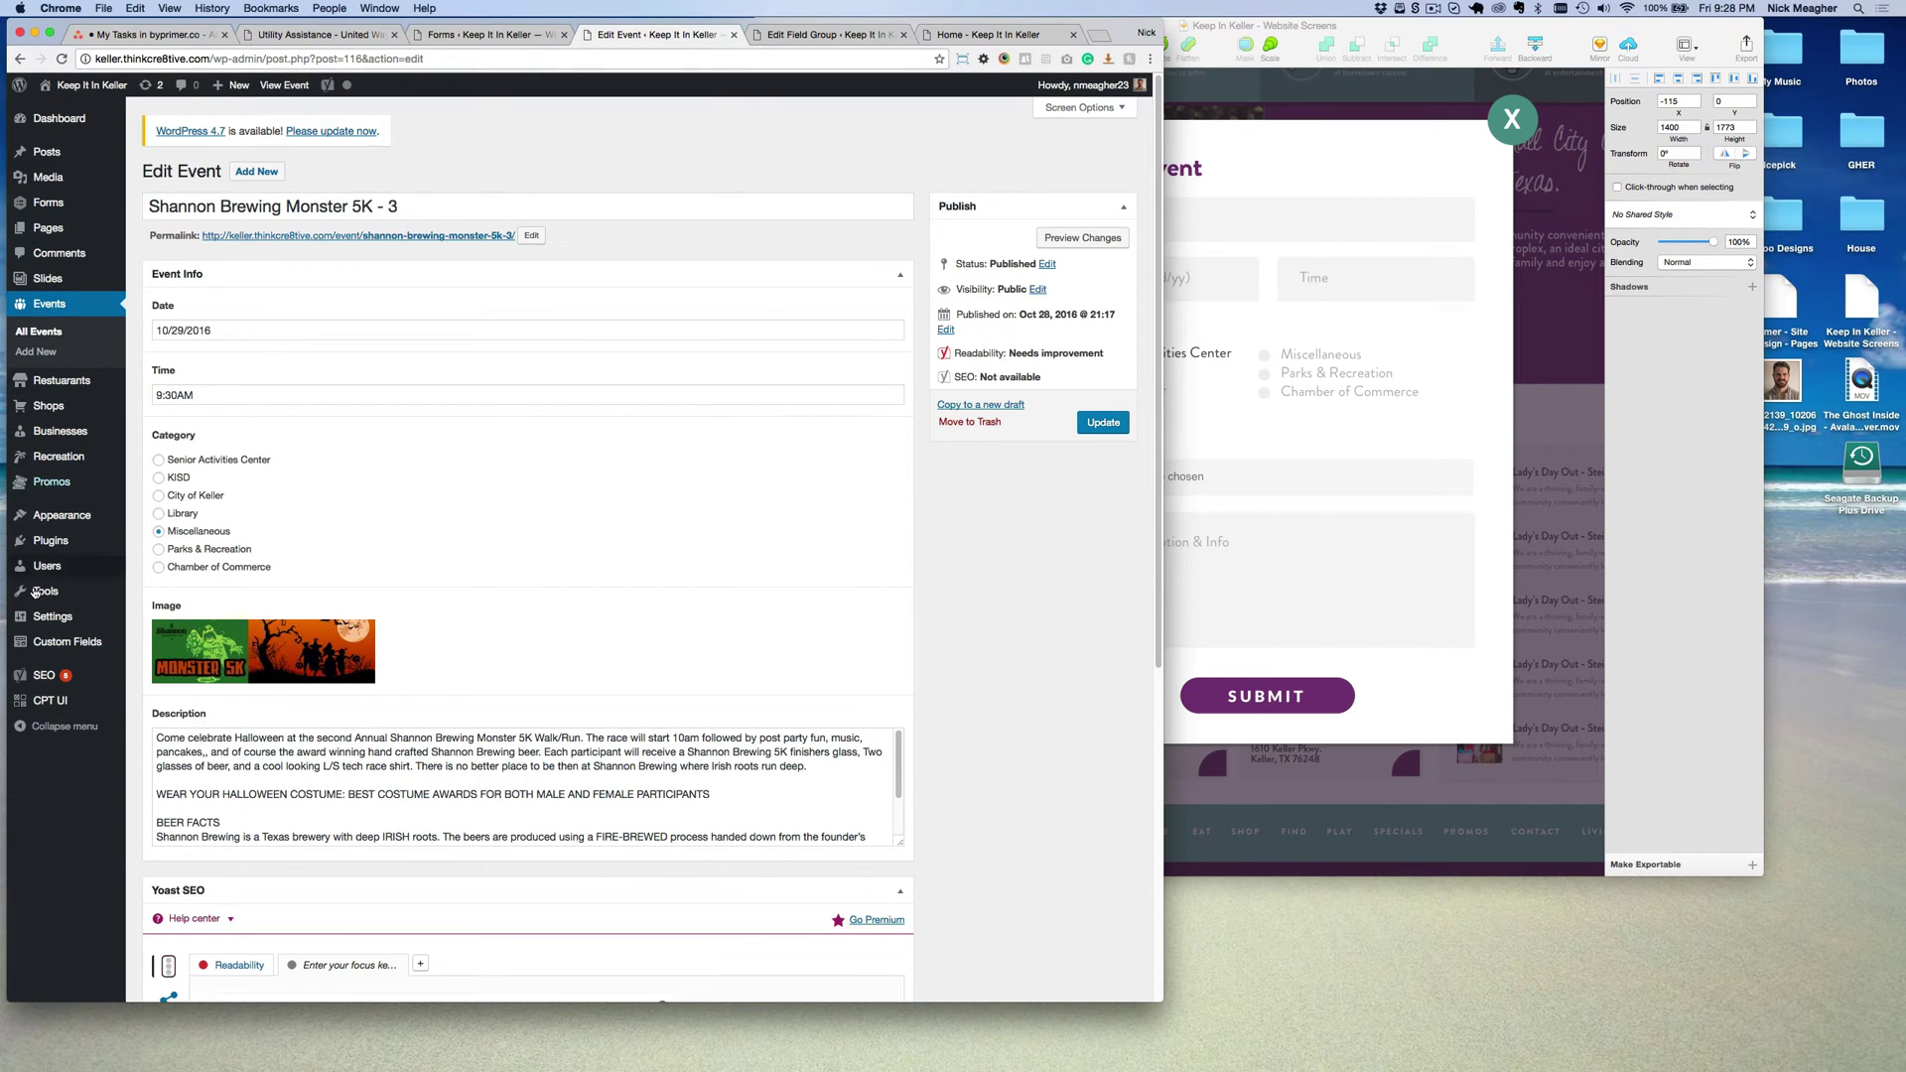
mouse_move(91, 653)
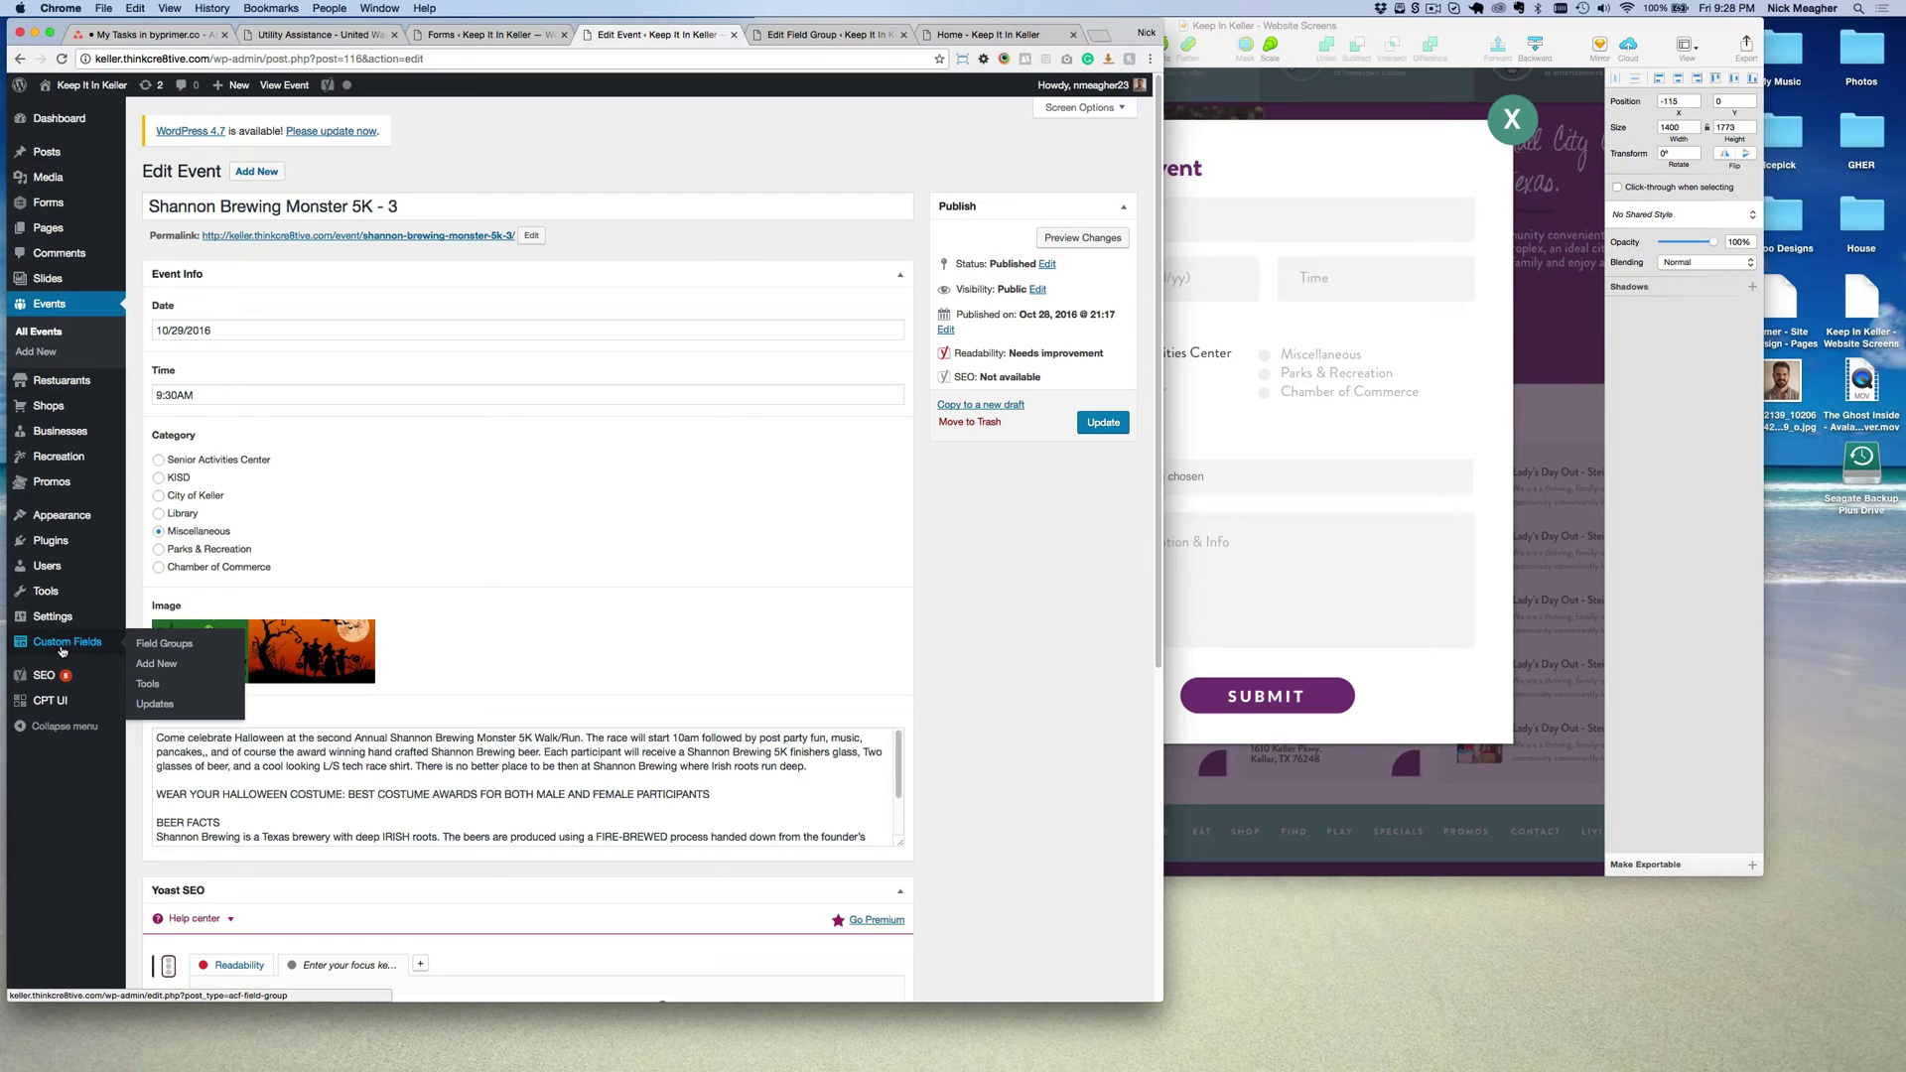
click(62, 650)
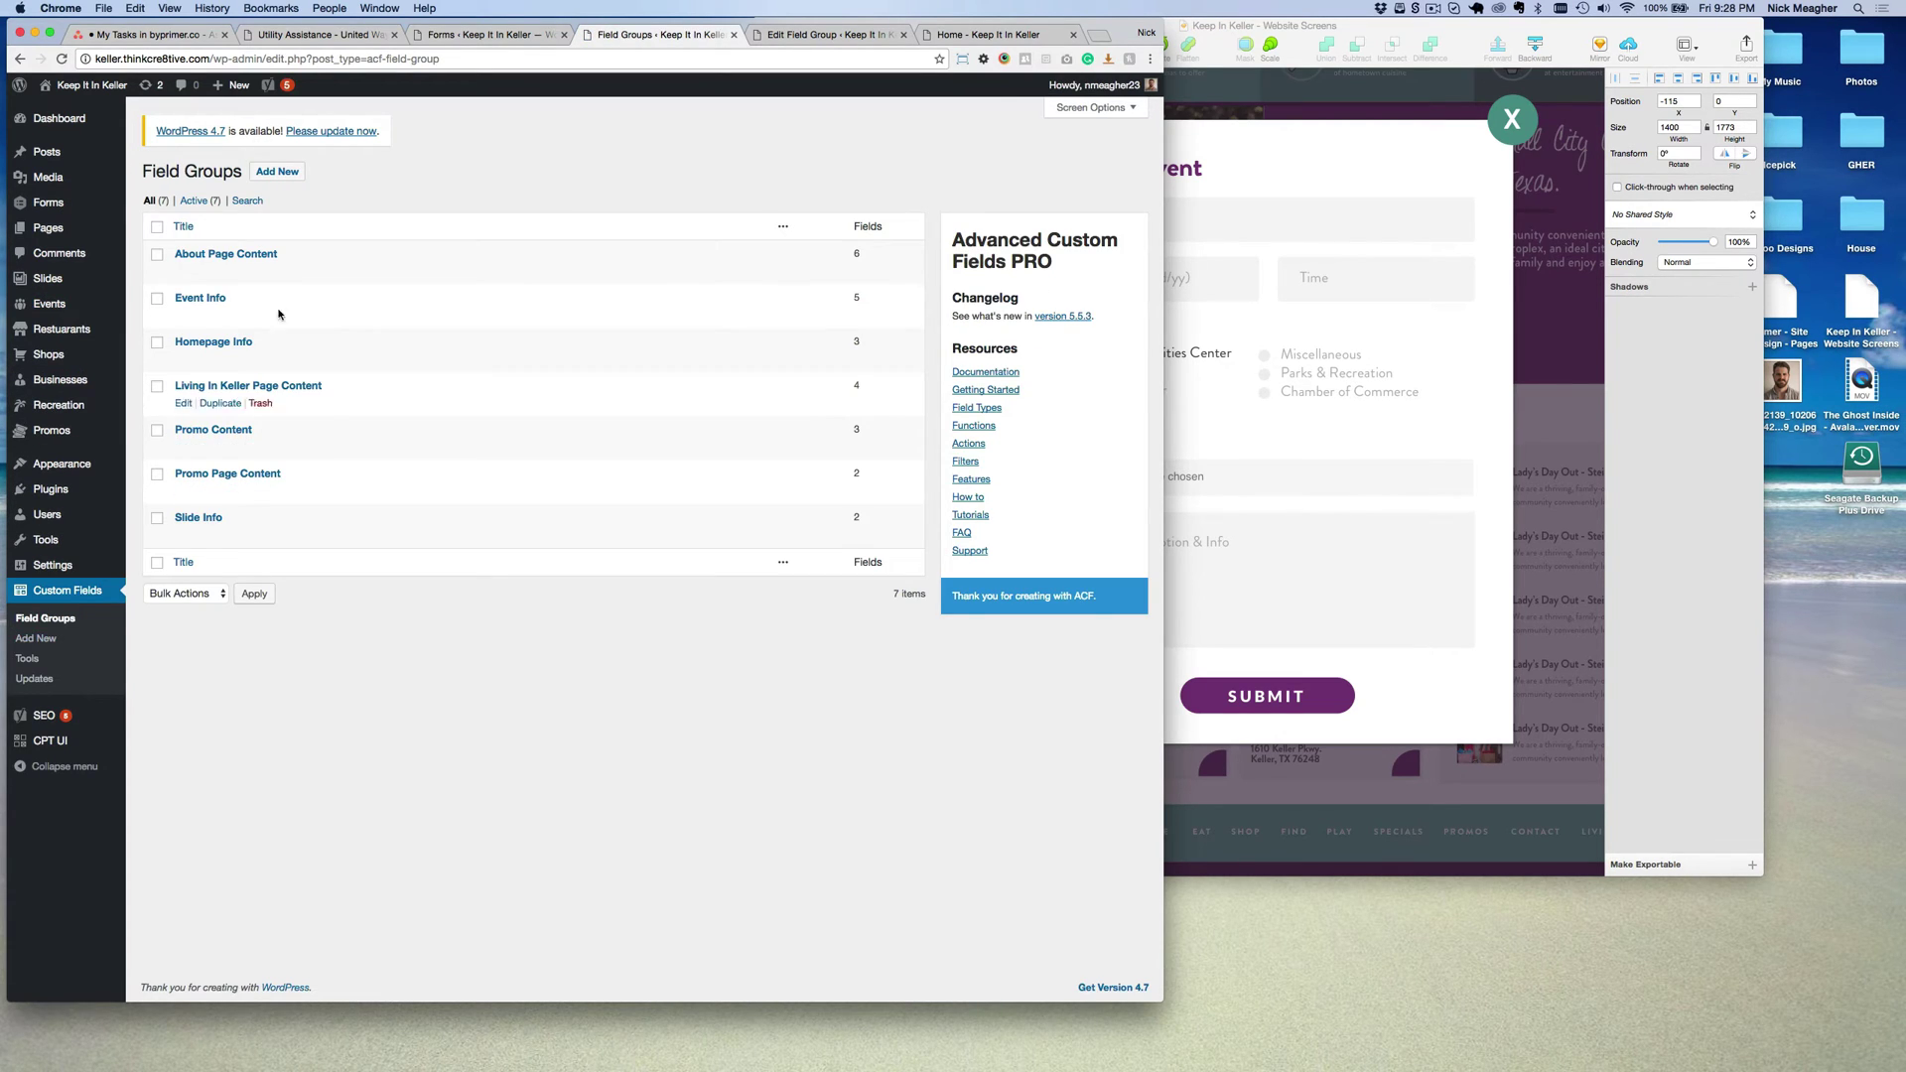
click(198, 299)
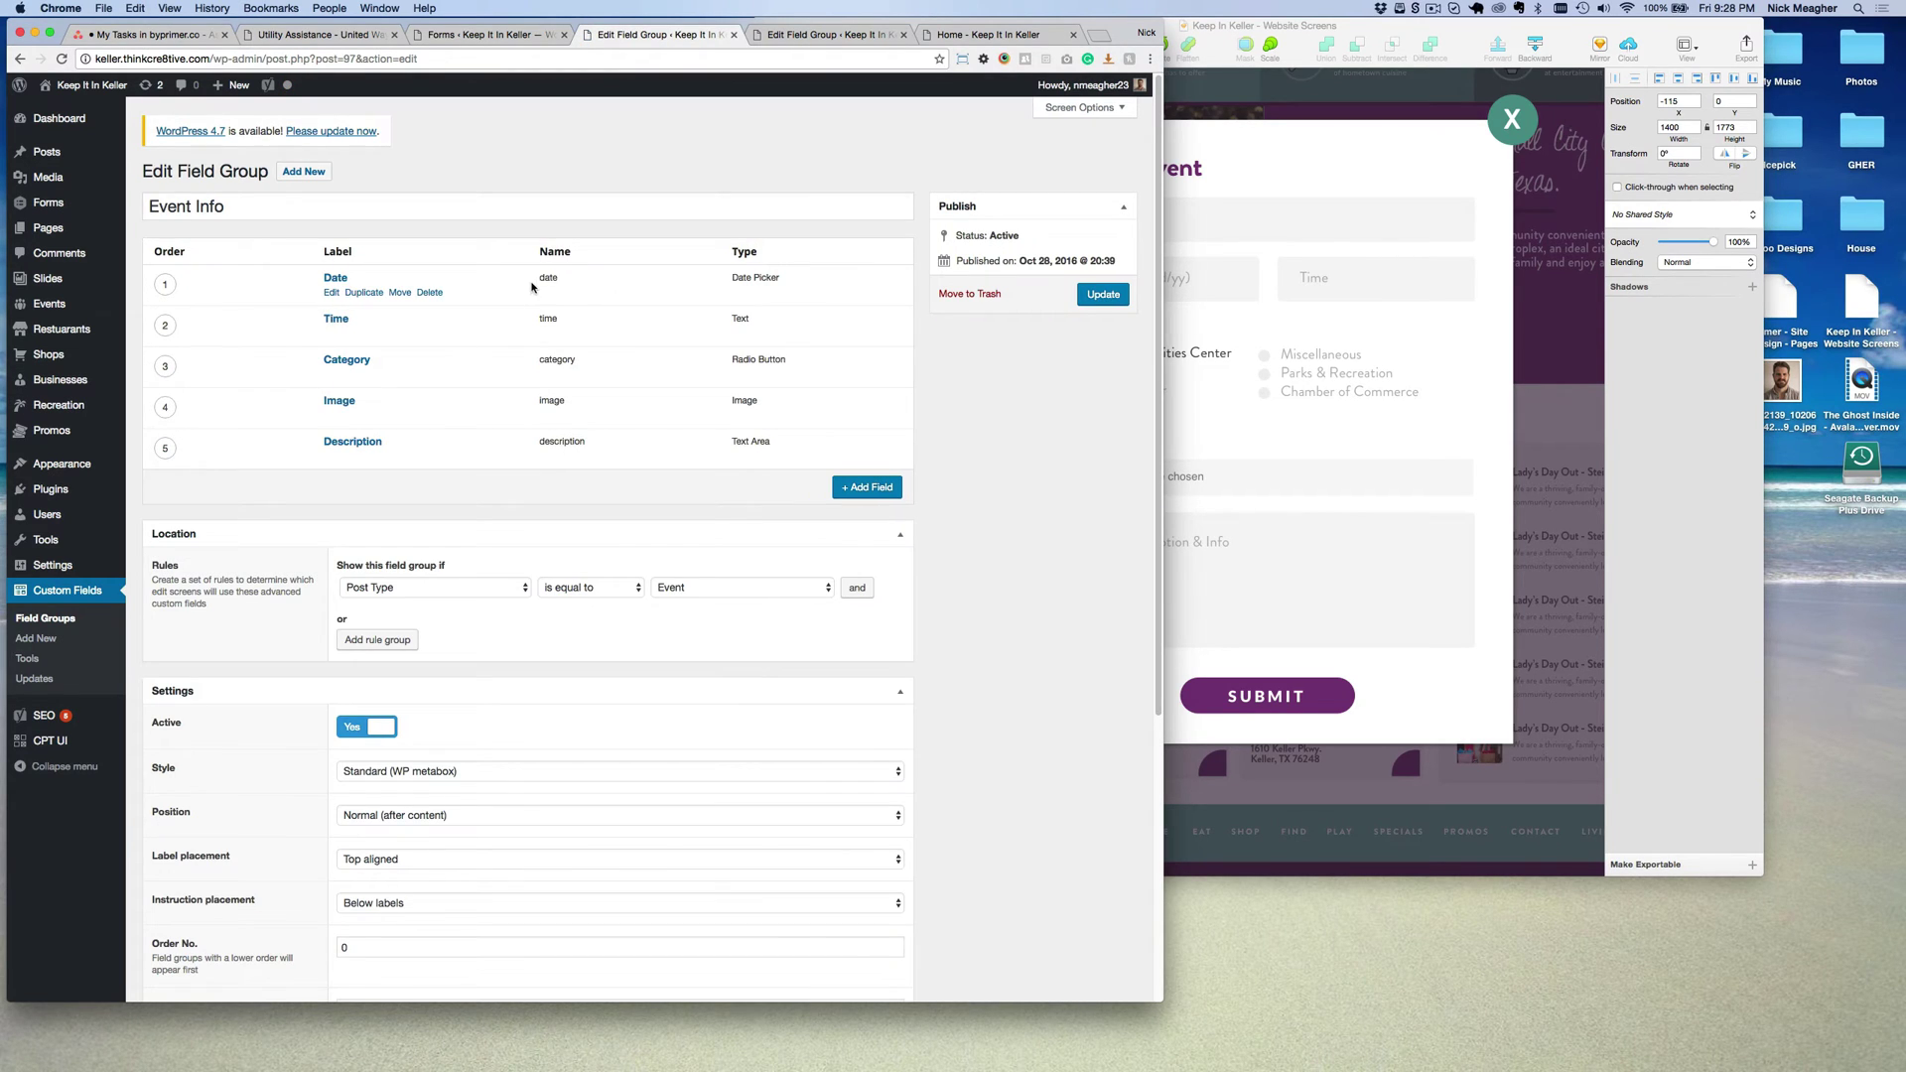
Examine the field names of the Date, Time, Category, Image and Description custom fields in the Event Info group.
double_click(549, 278)
double_click(550, 319)
double_click(558, 360)
double_click(552, 401)
double_click(562, 441)
click(600, 294)
double_click(549, 278)
click(585, 290)
Add a post Custom Field below Event Name in the Create Event form and label it "Date", following the mockup.
click(491, 35)
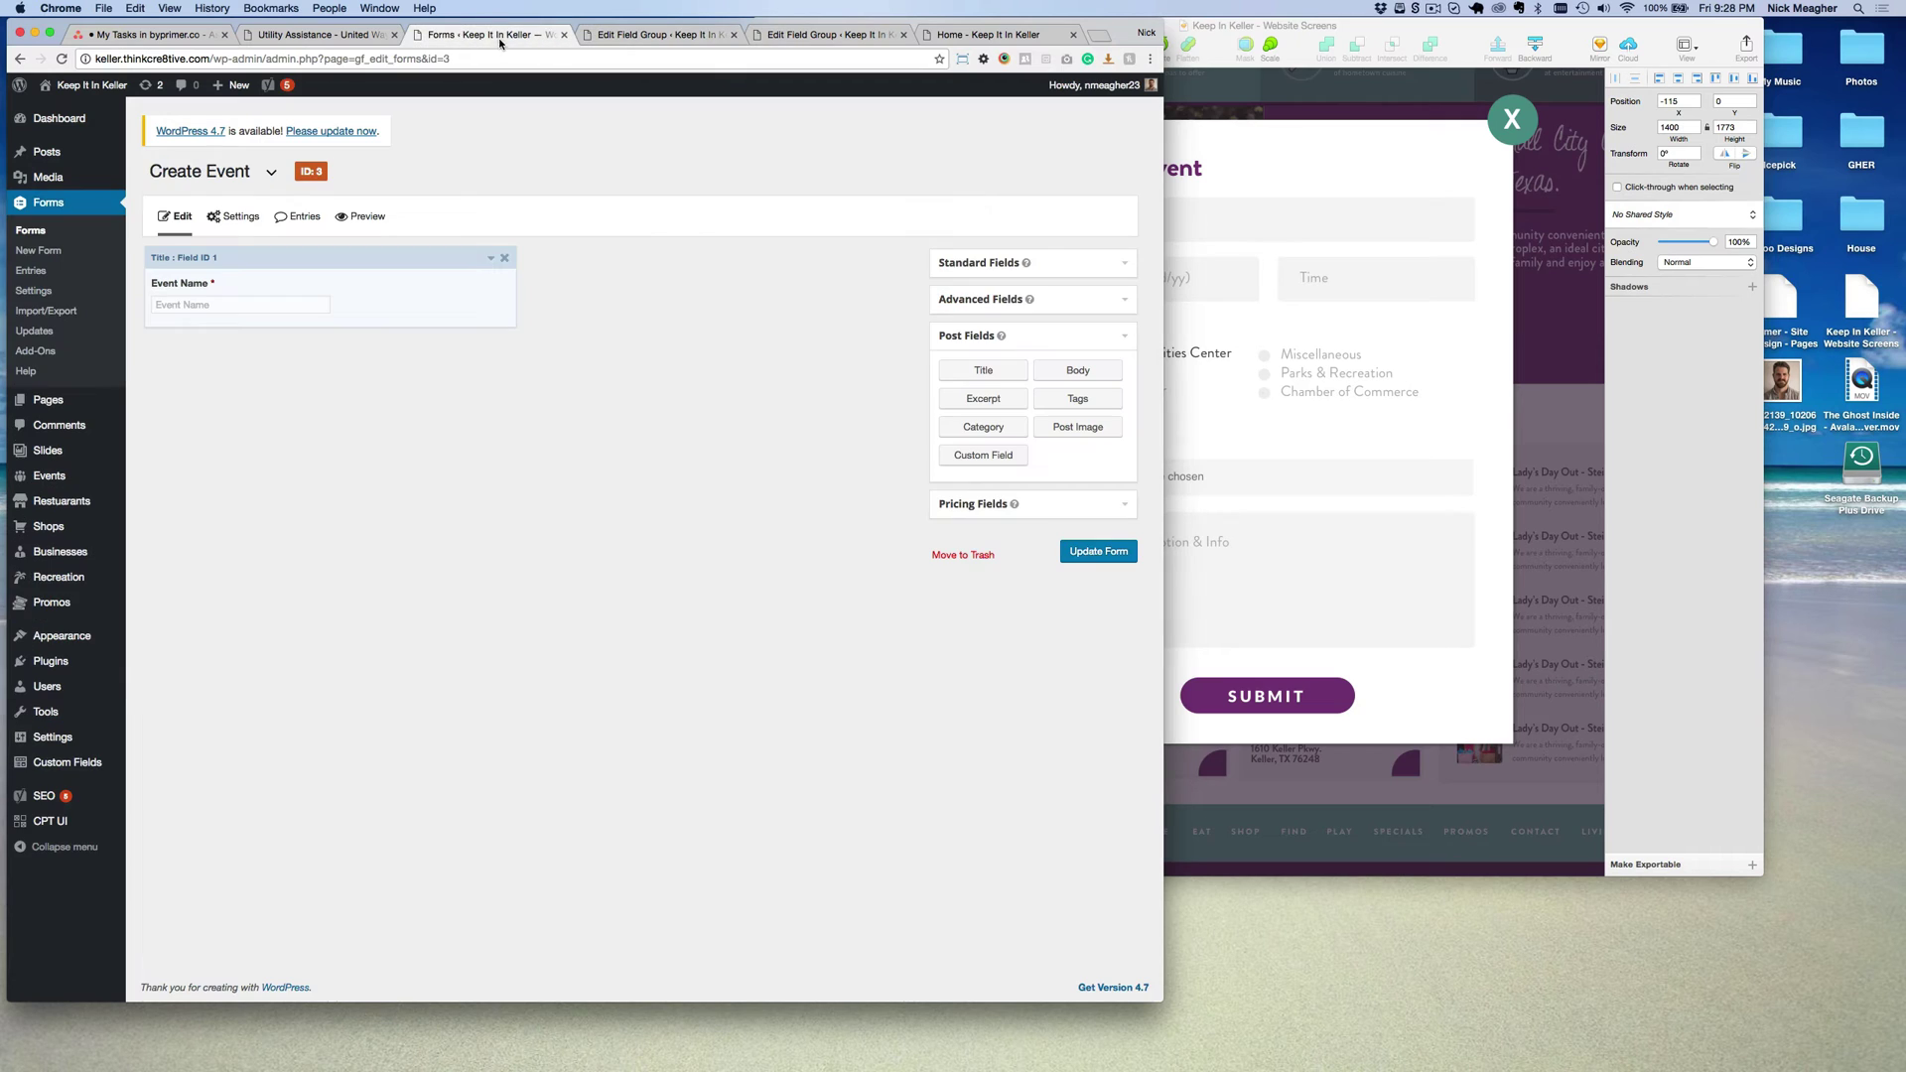
click(1345, 277)
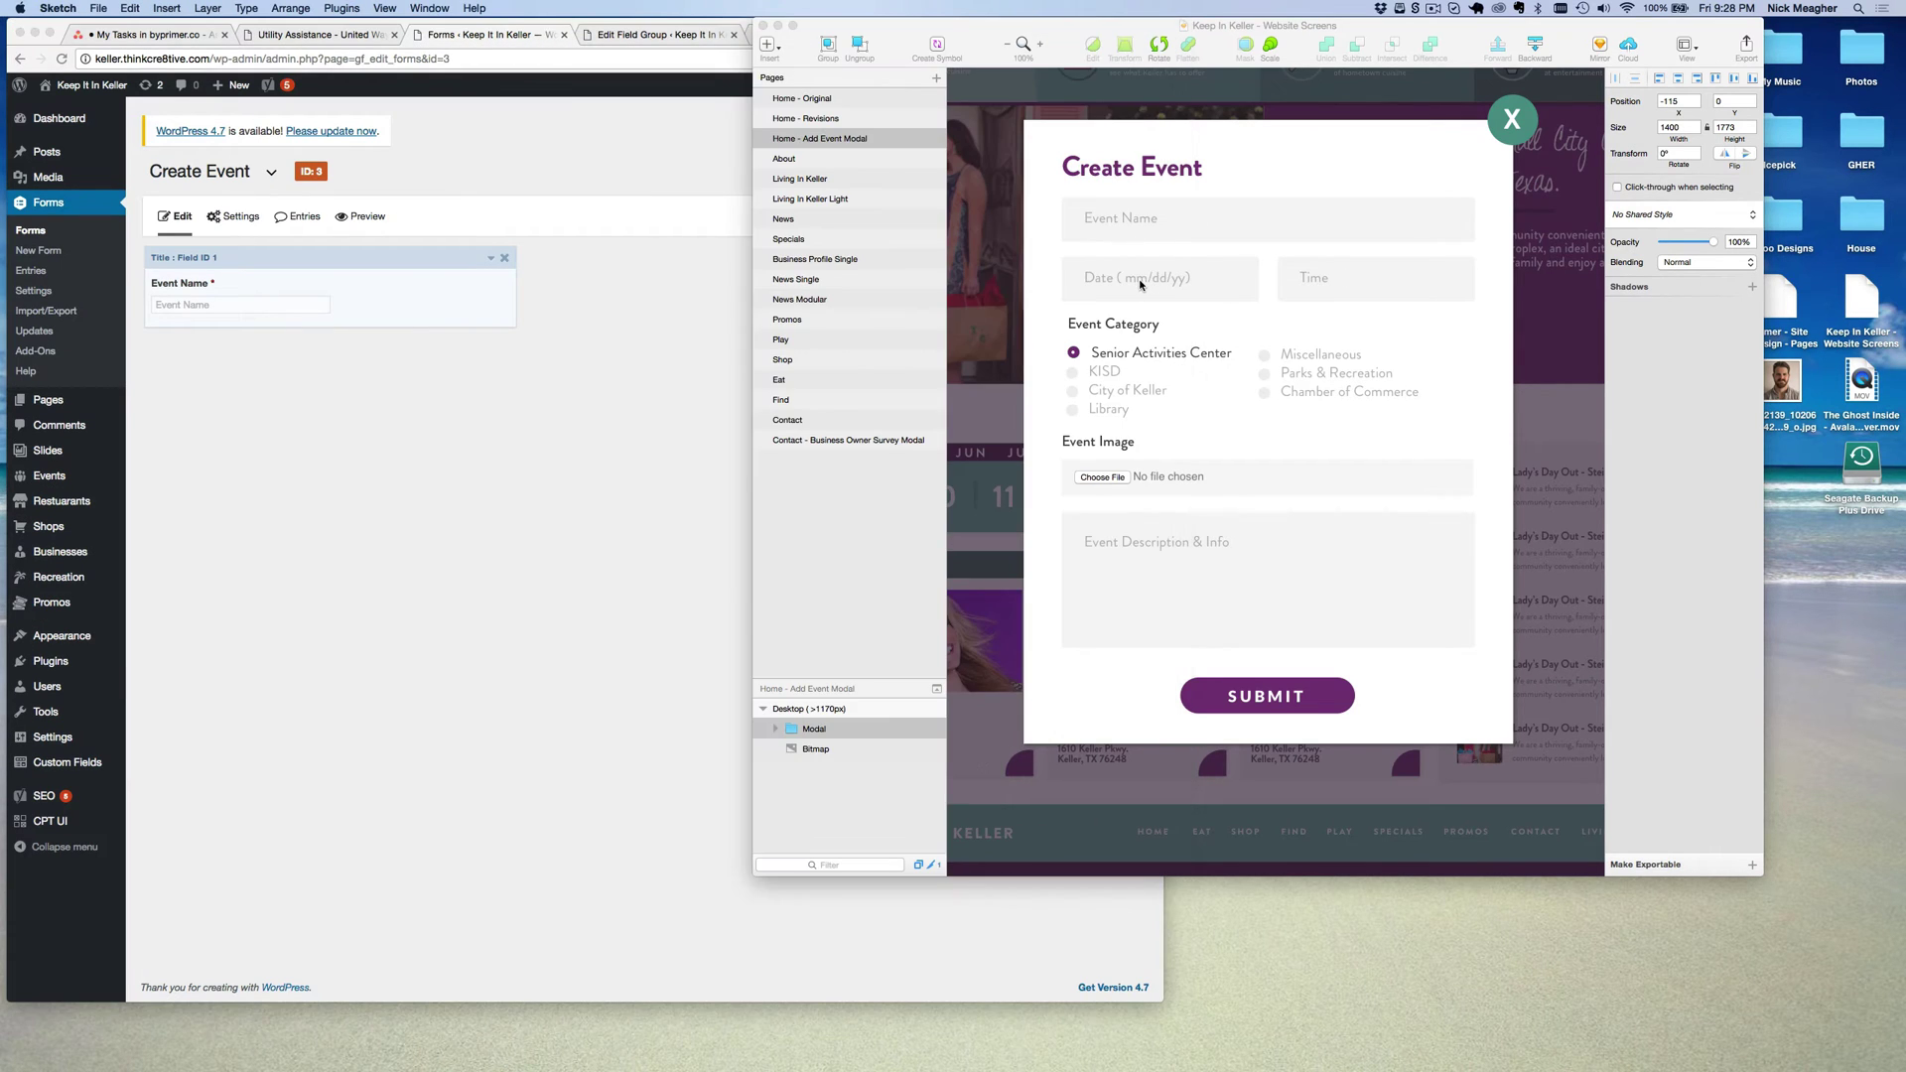
click(422, 392)
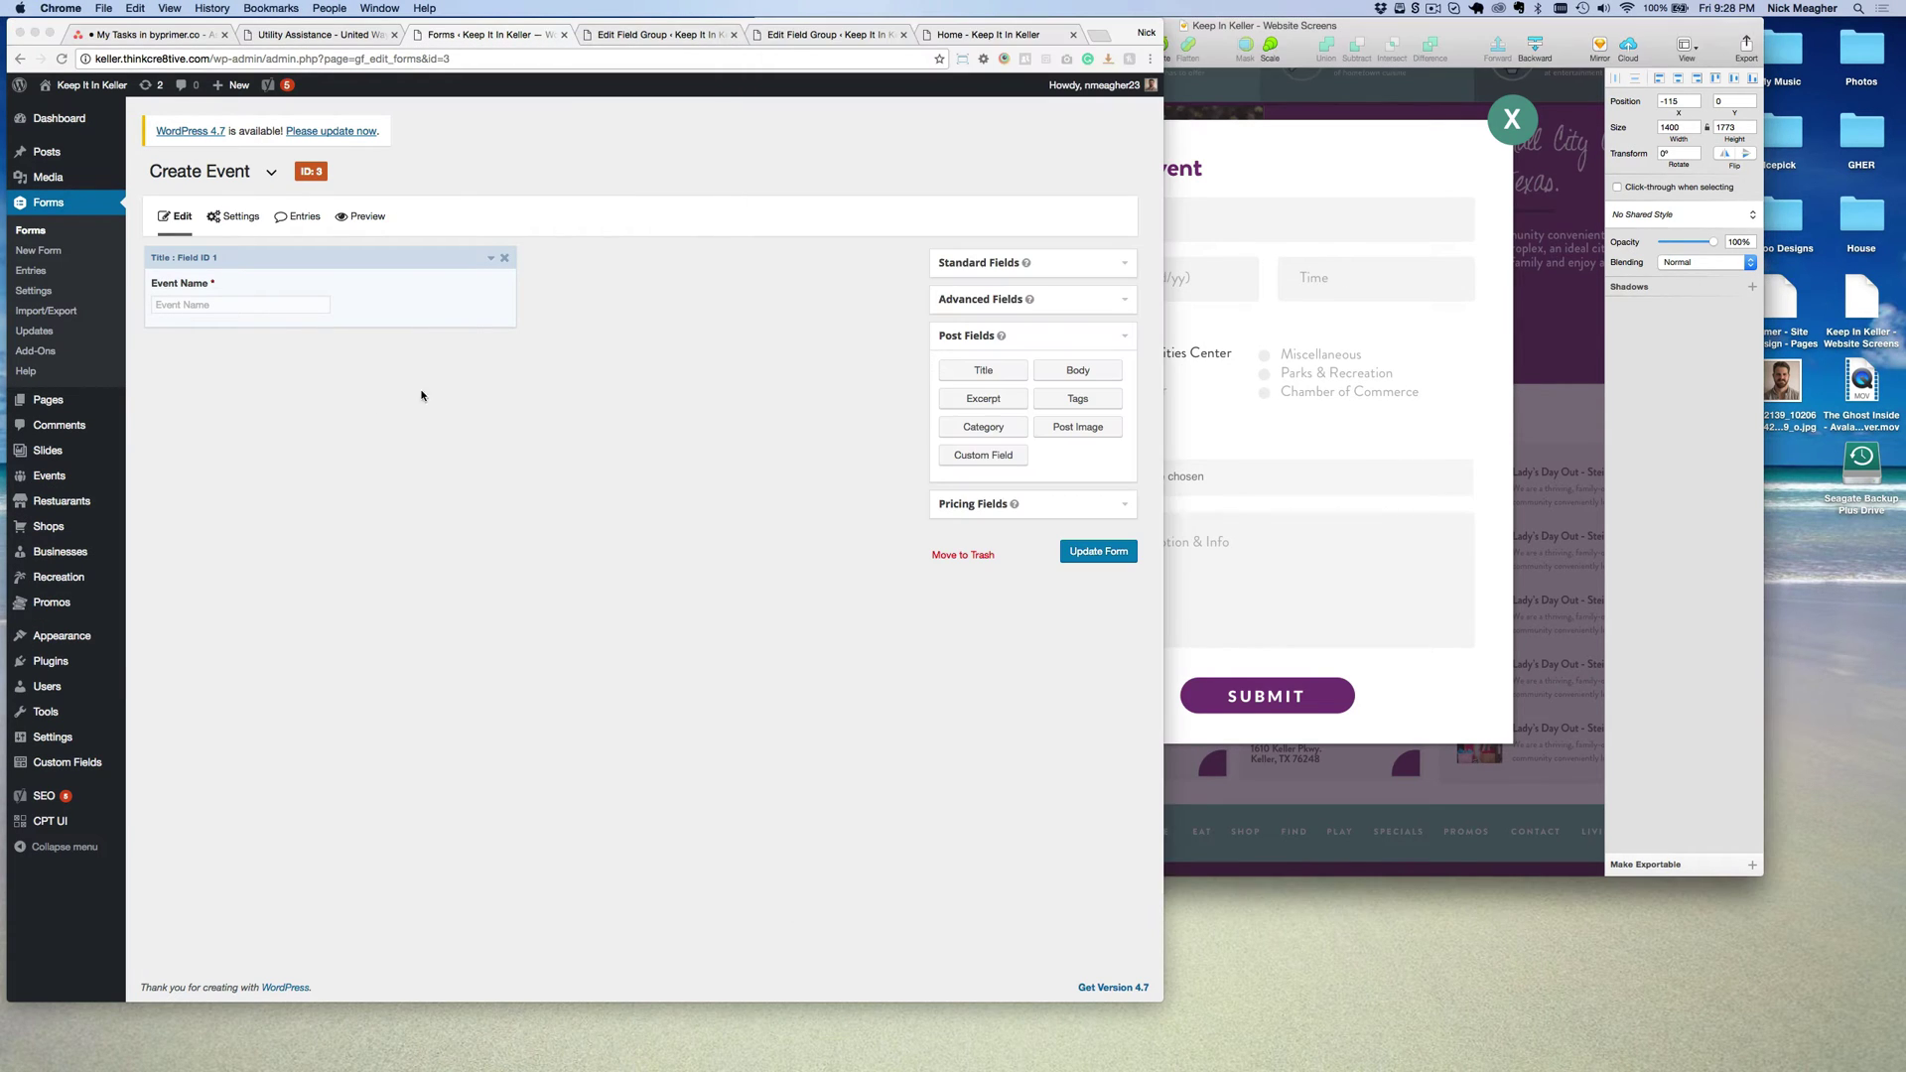
click(983, 455)
click(318, 347)
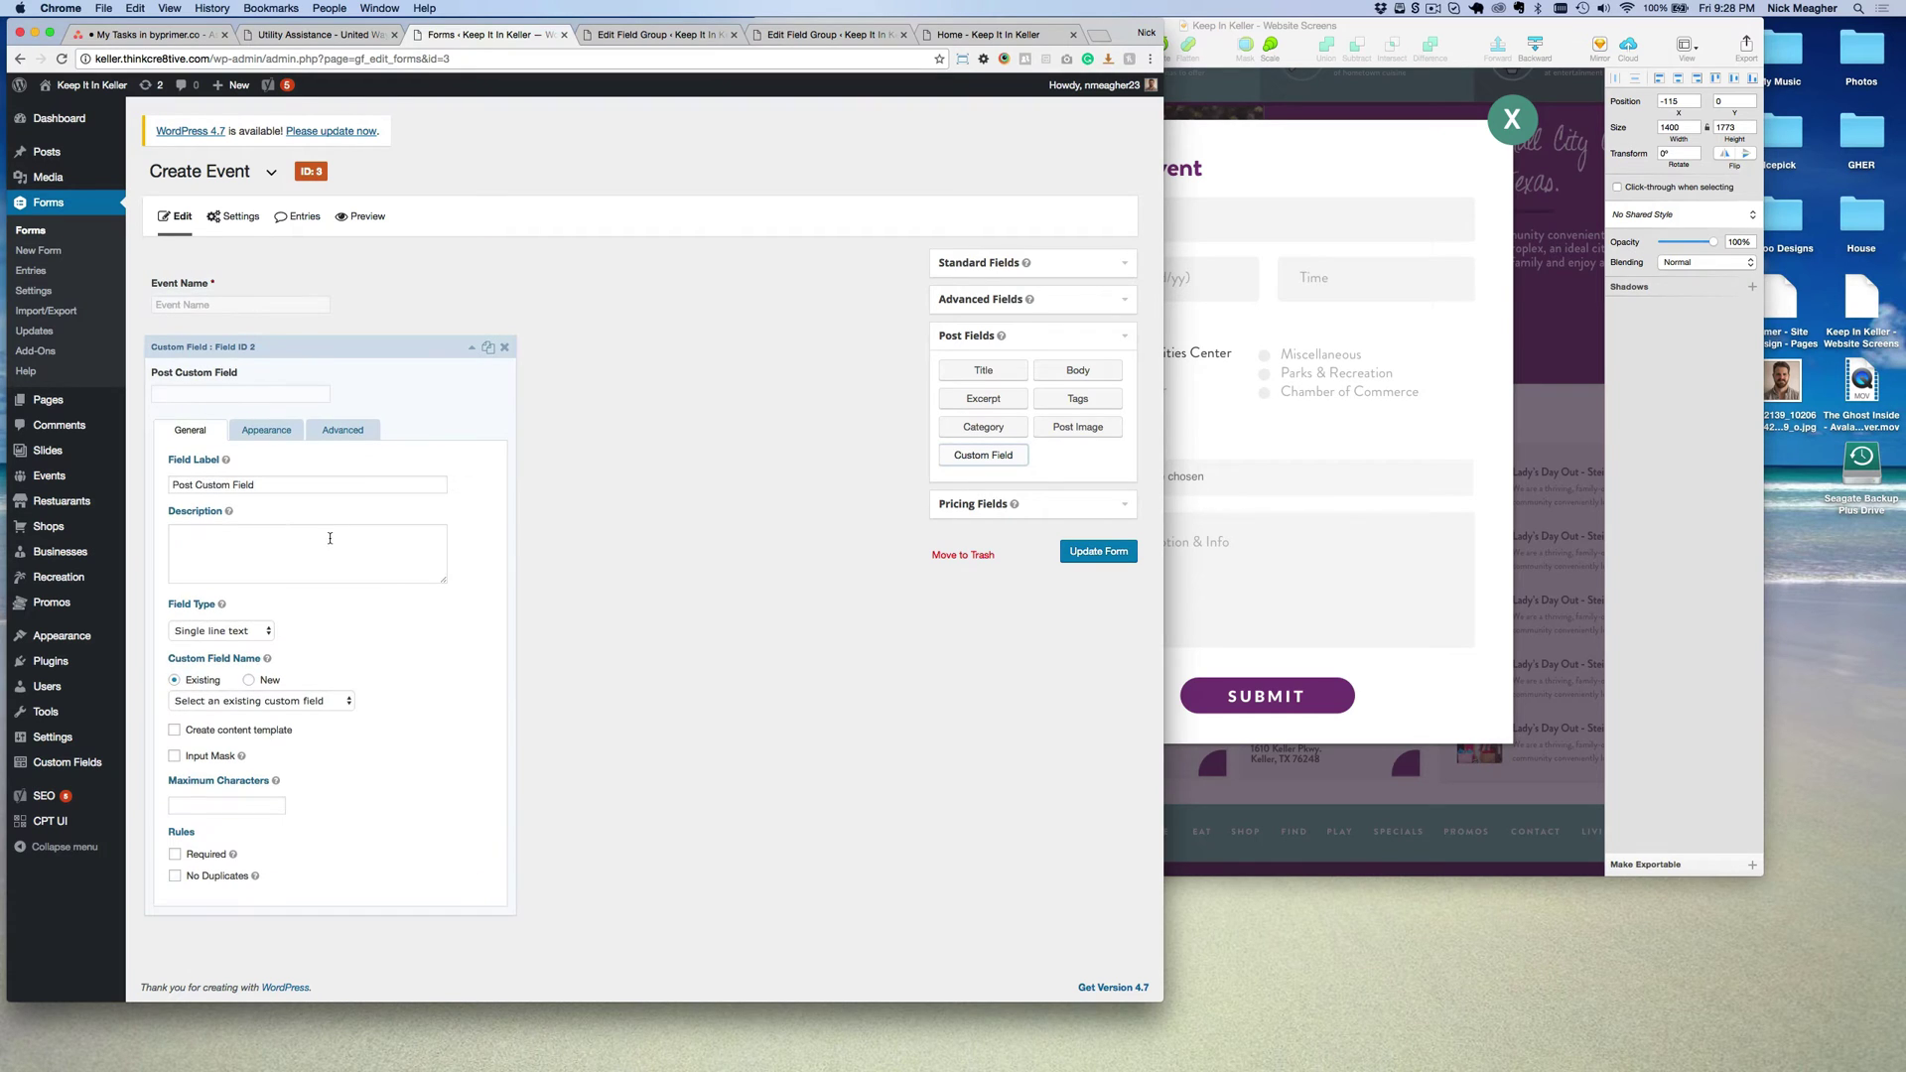
triple_click(312, 486)
click(1341, 497)
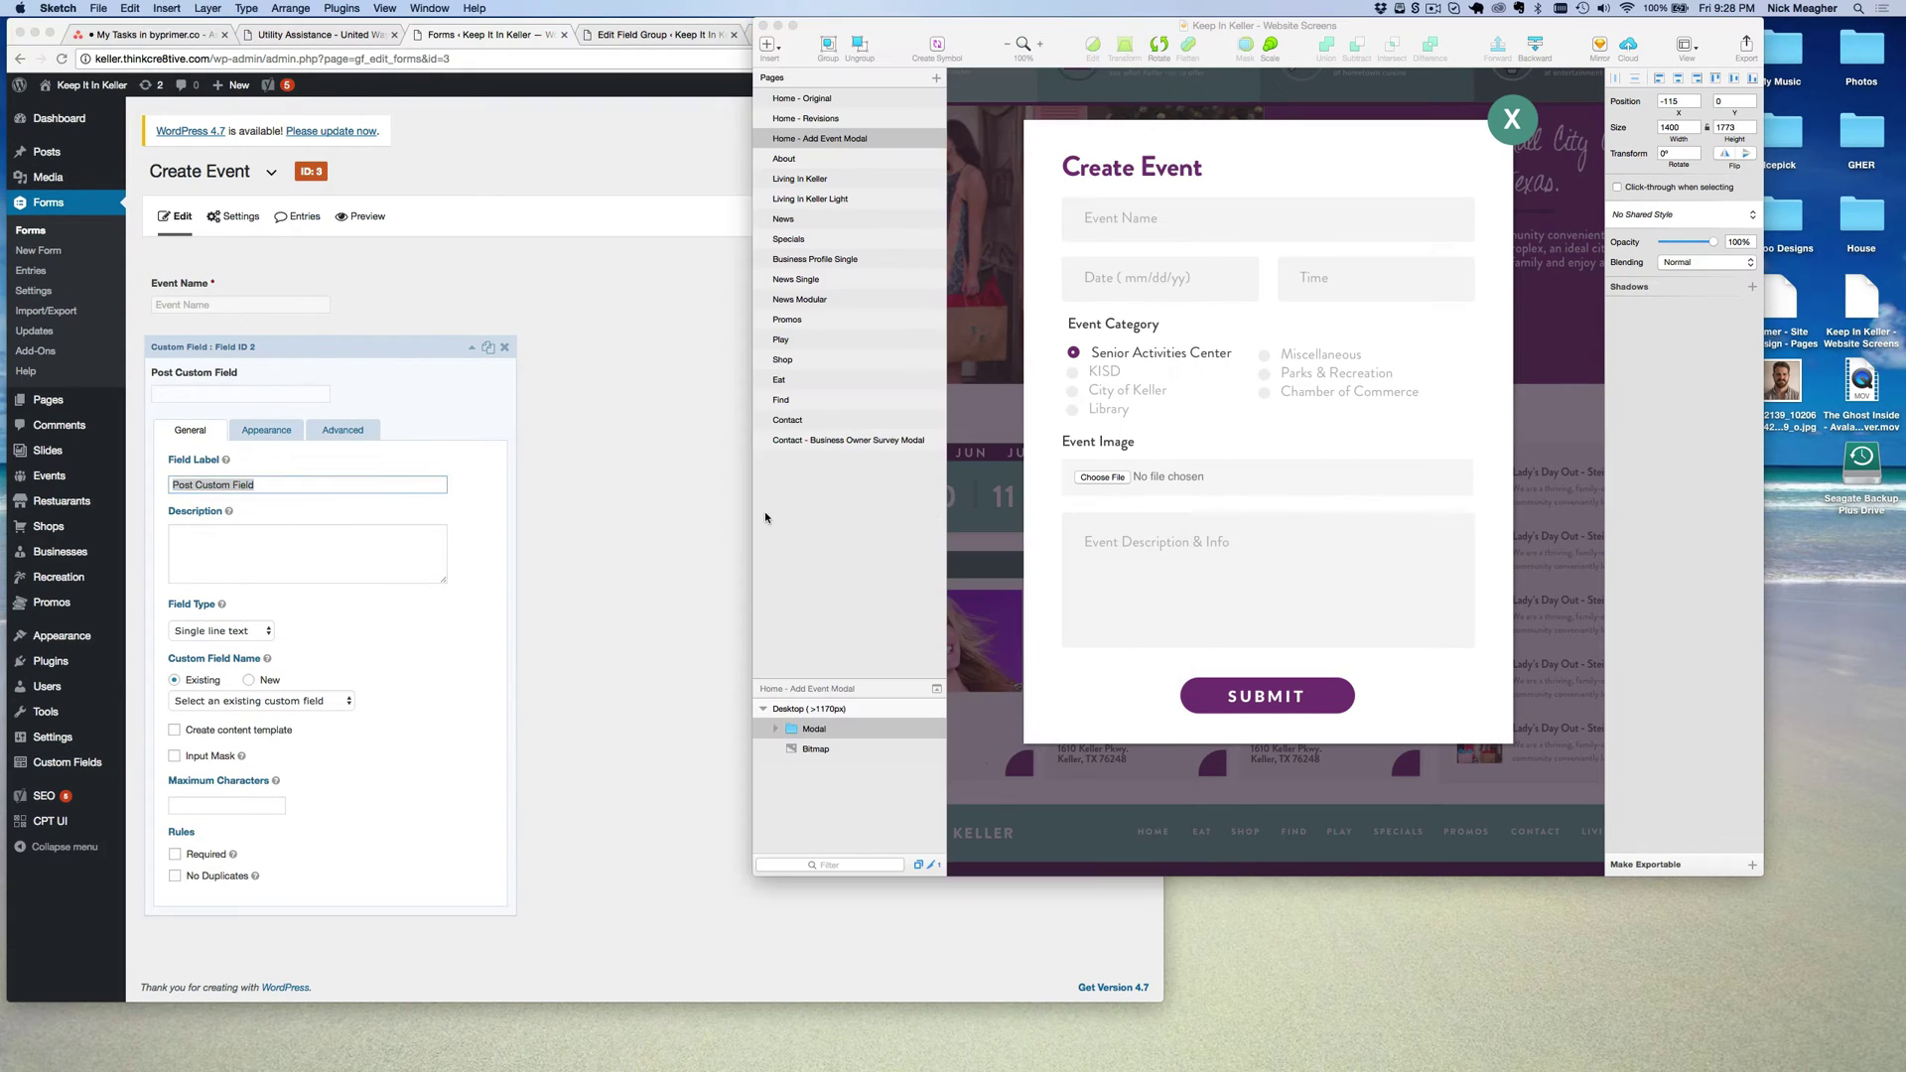
click(609, 515)
double_click(273, 485)
triple_click(274, 485)
text(Date)
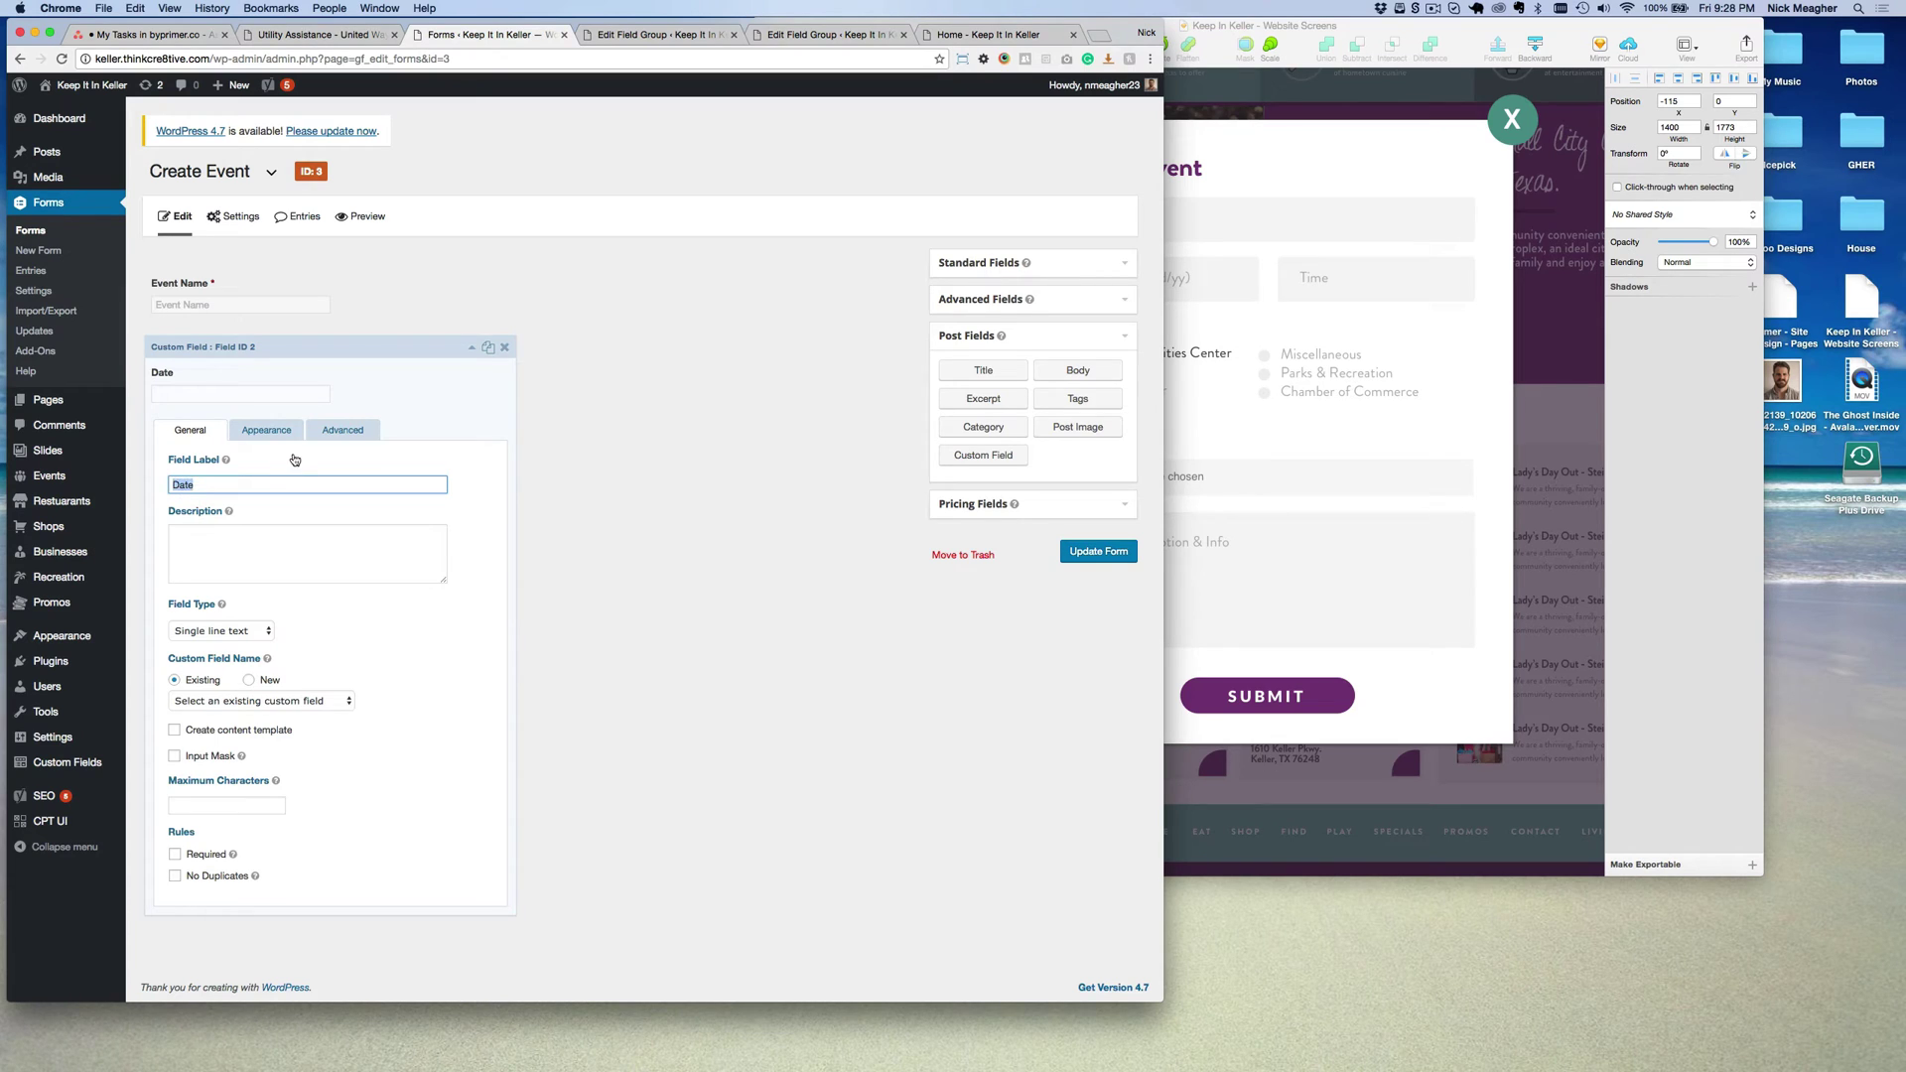
Set the new custom field's placeholder to "Date" and its field type to Date.
click(266, 430)
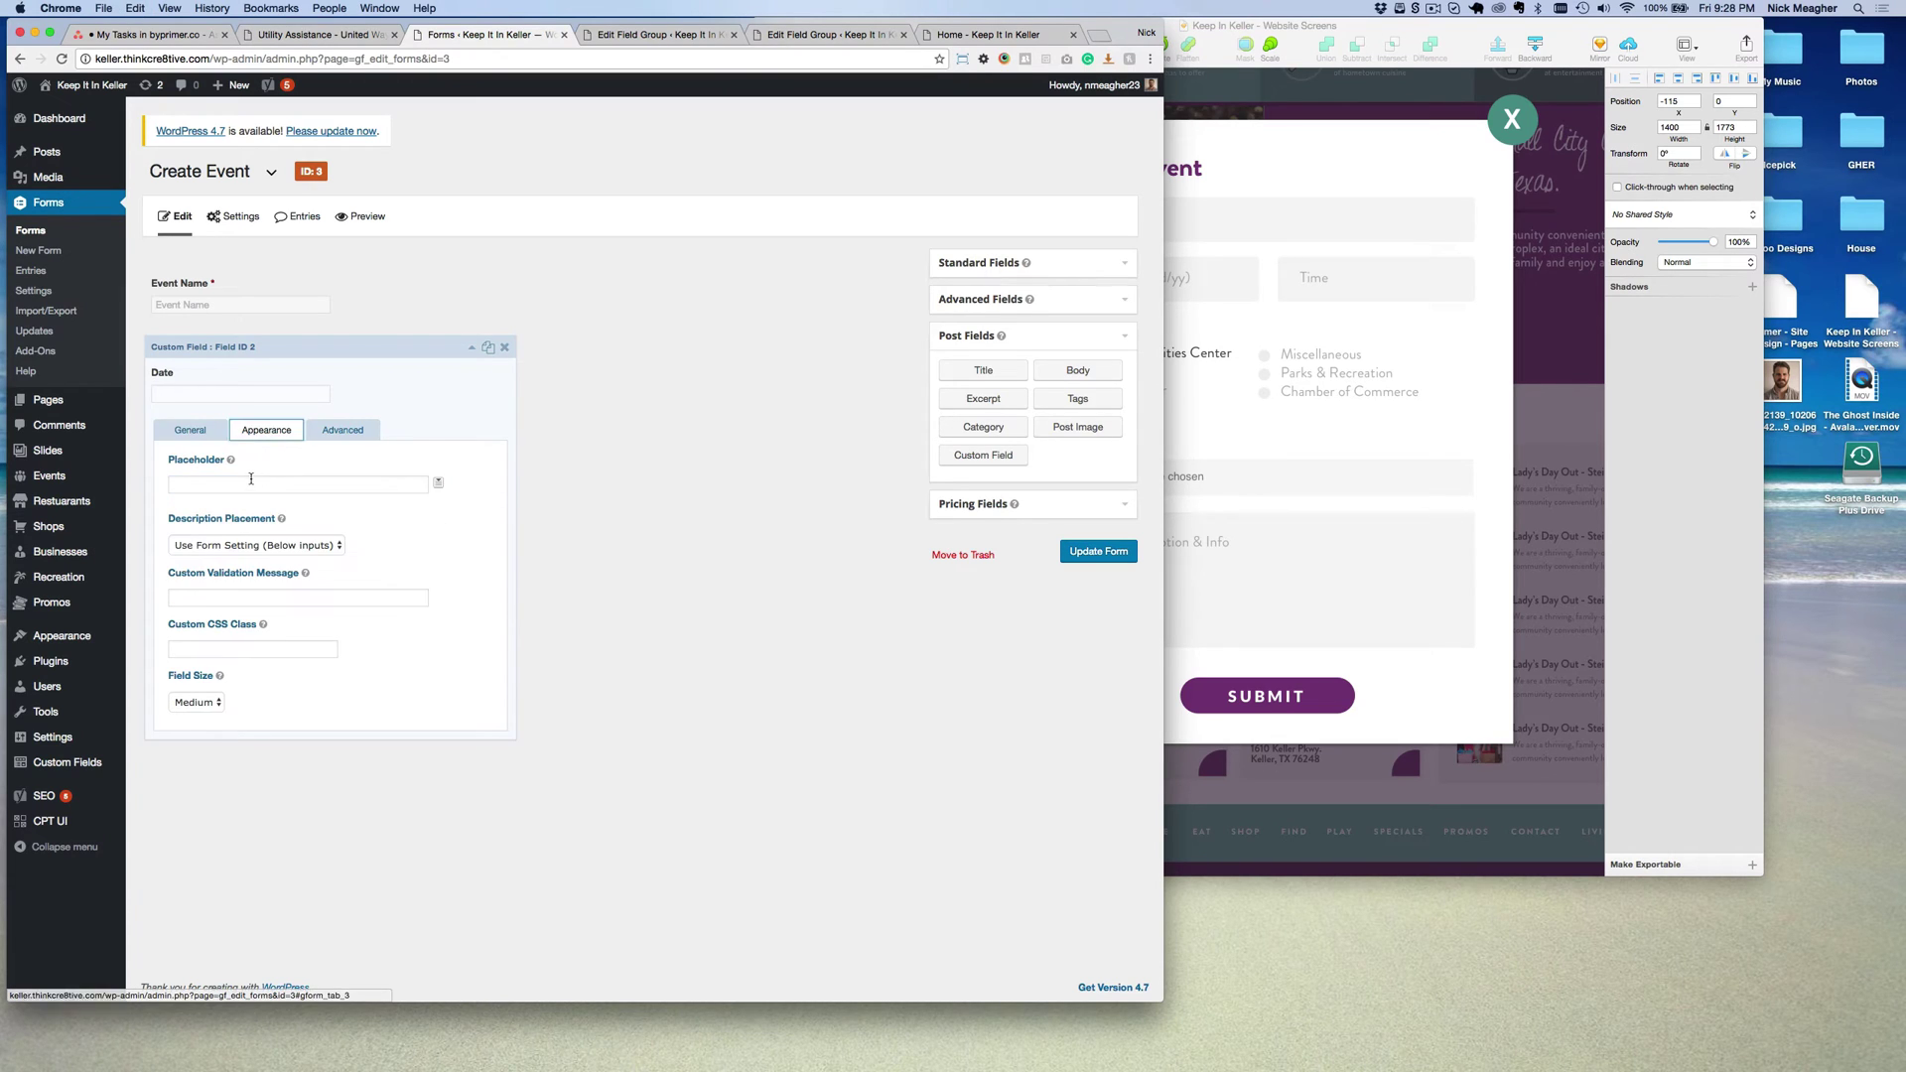
click(190, 430)
click(243, 630)
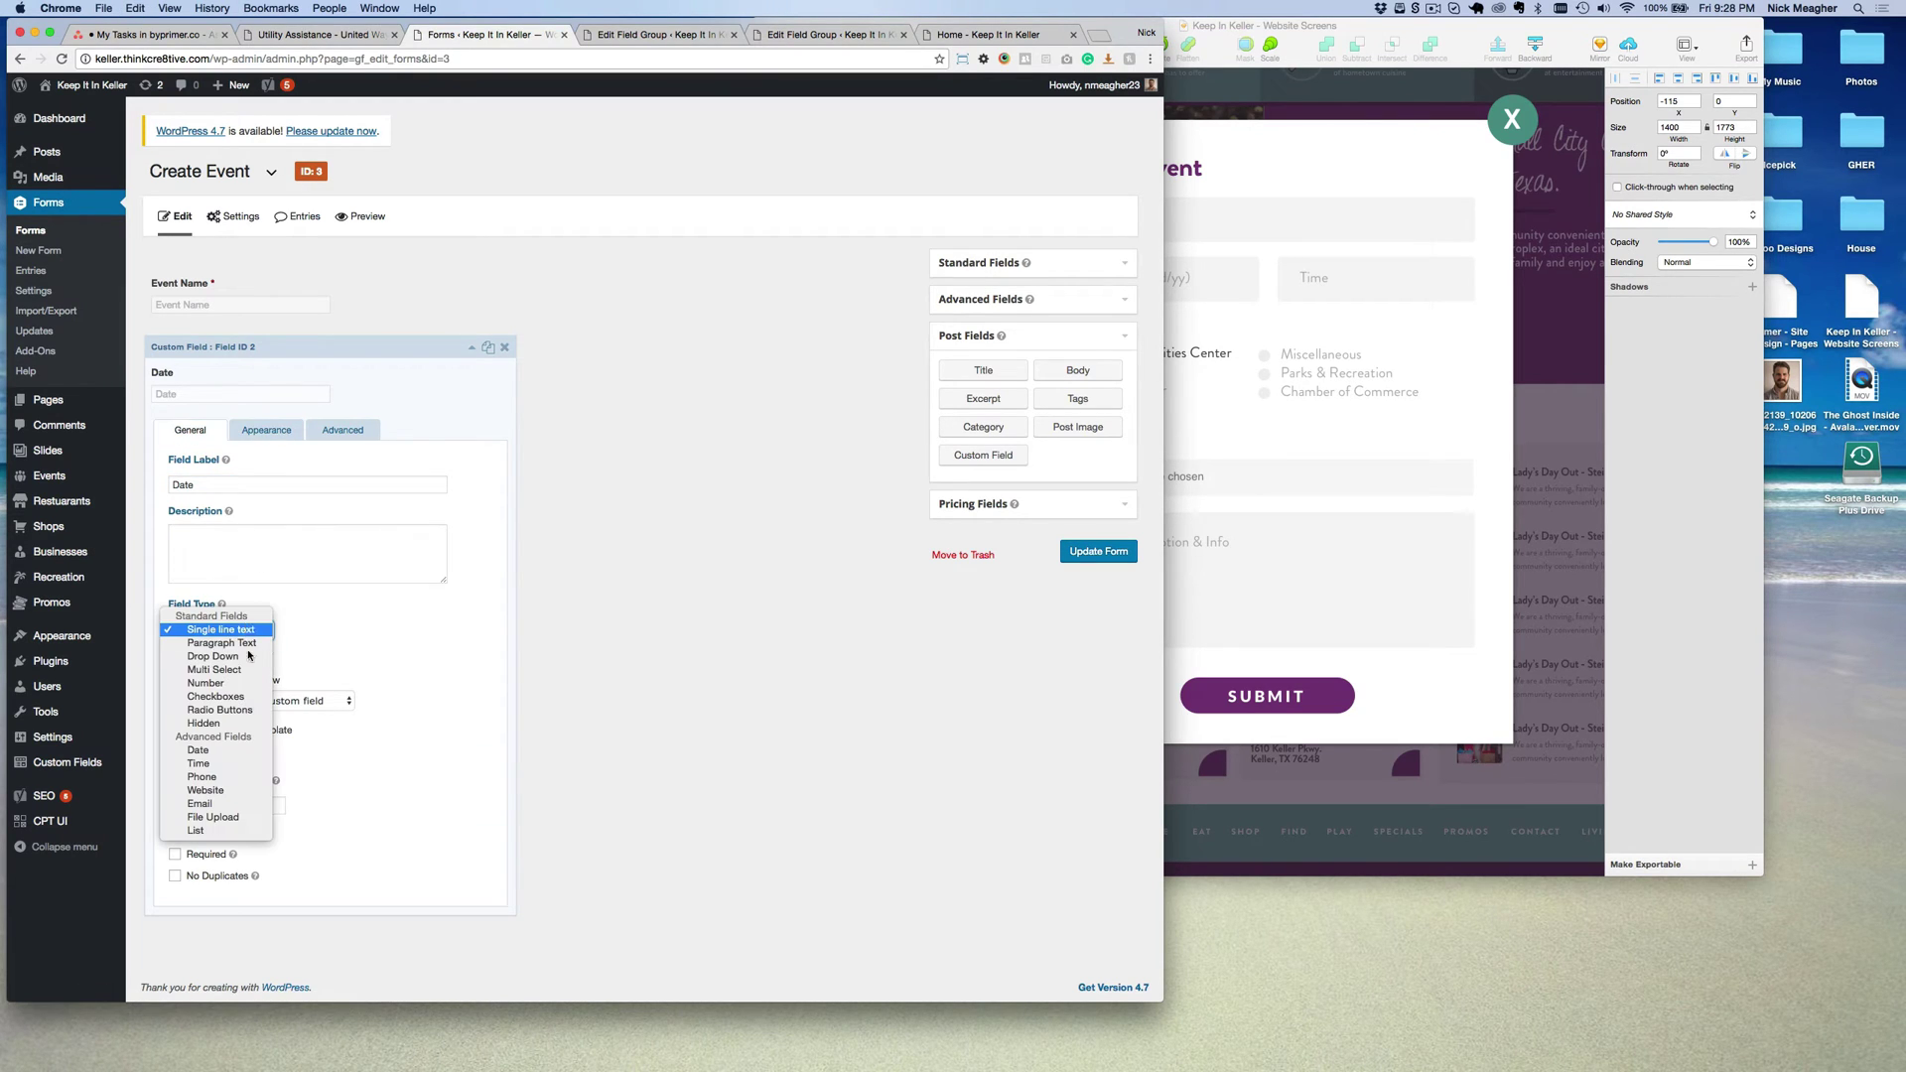
click(196, 751)
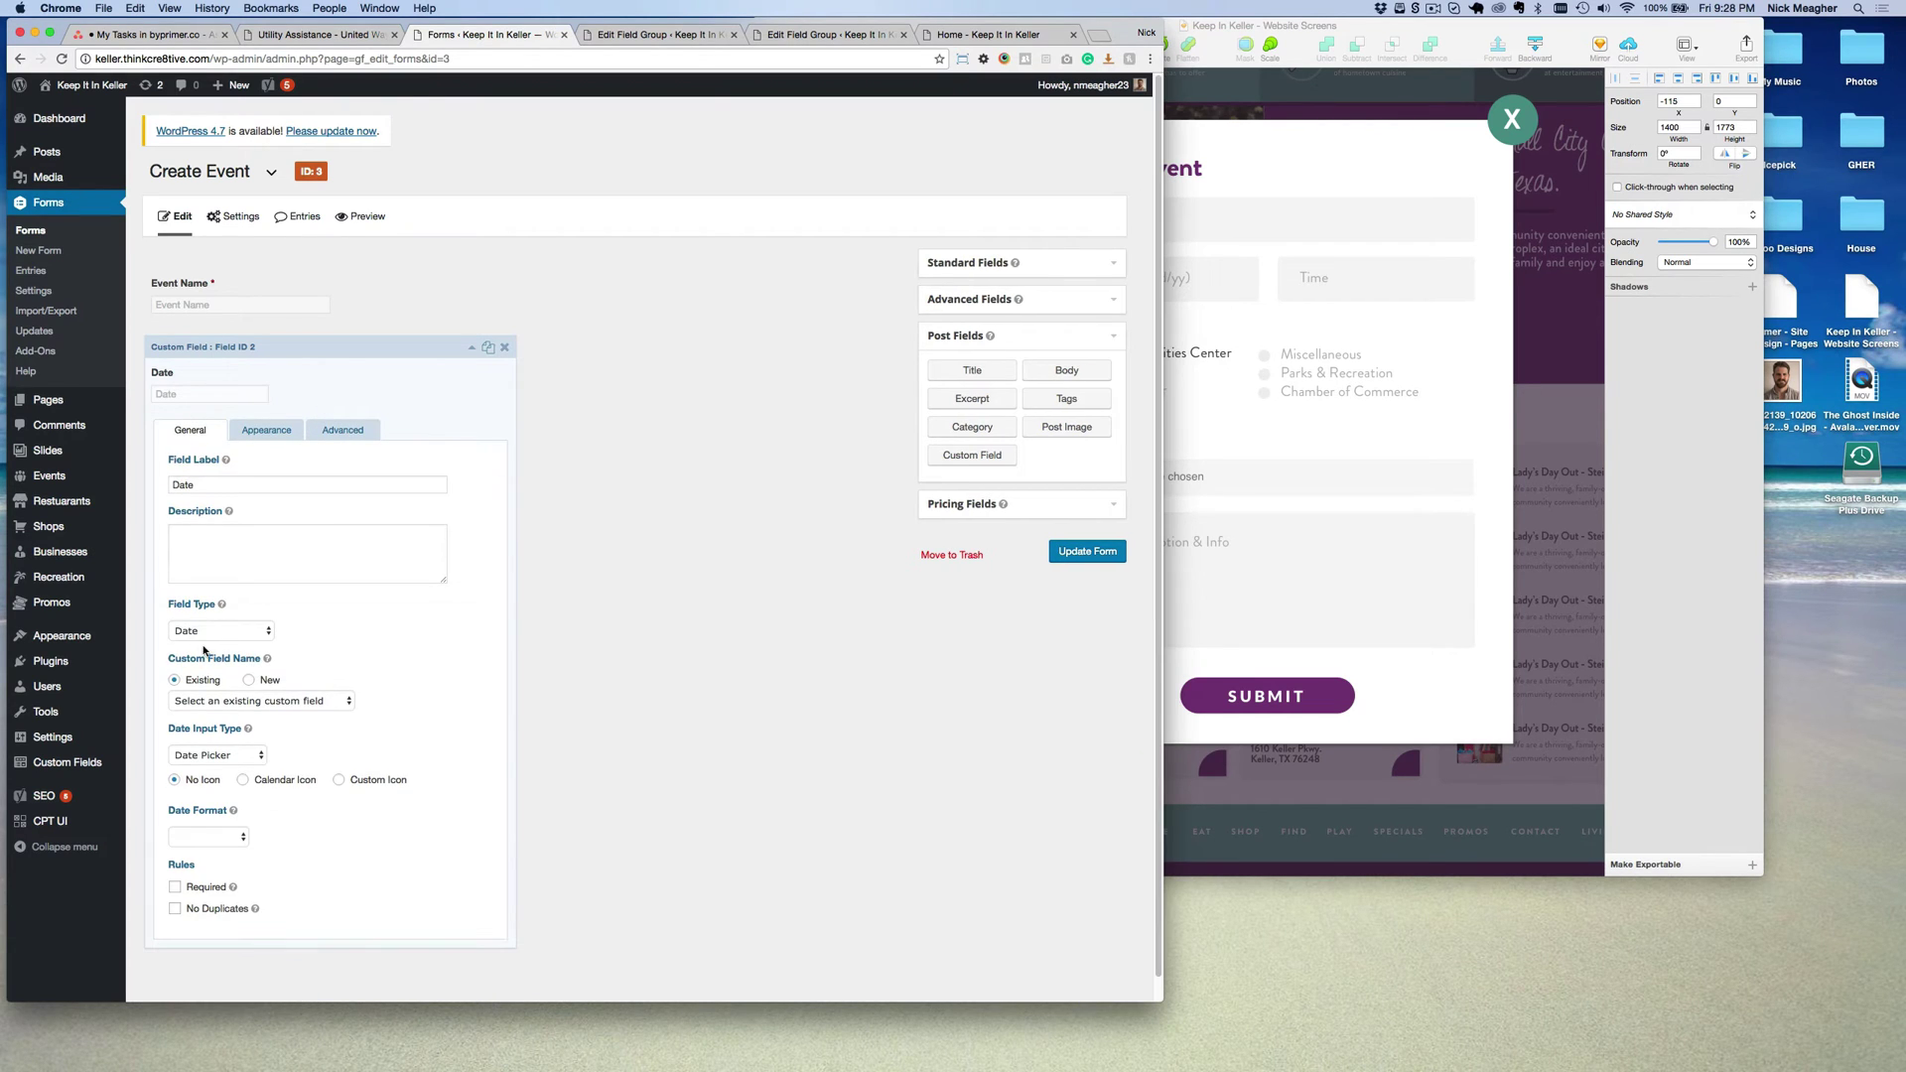
Look over the existing custom field choices and check the Date field's name in the Event Info field group.
click(226, 701)
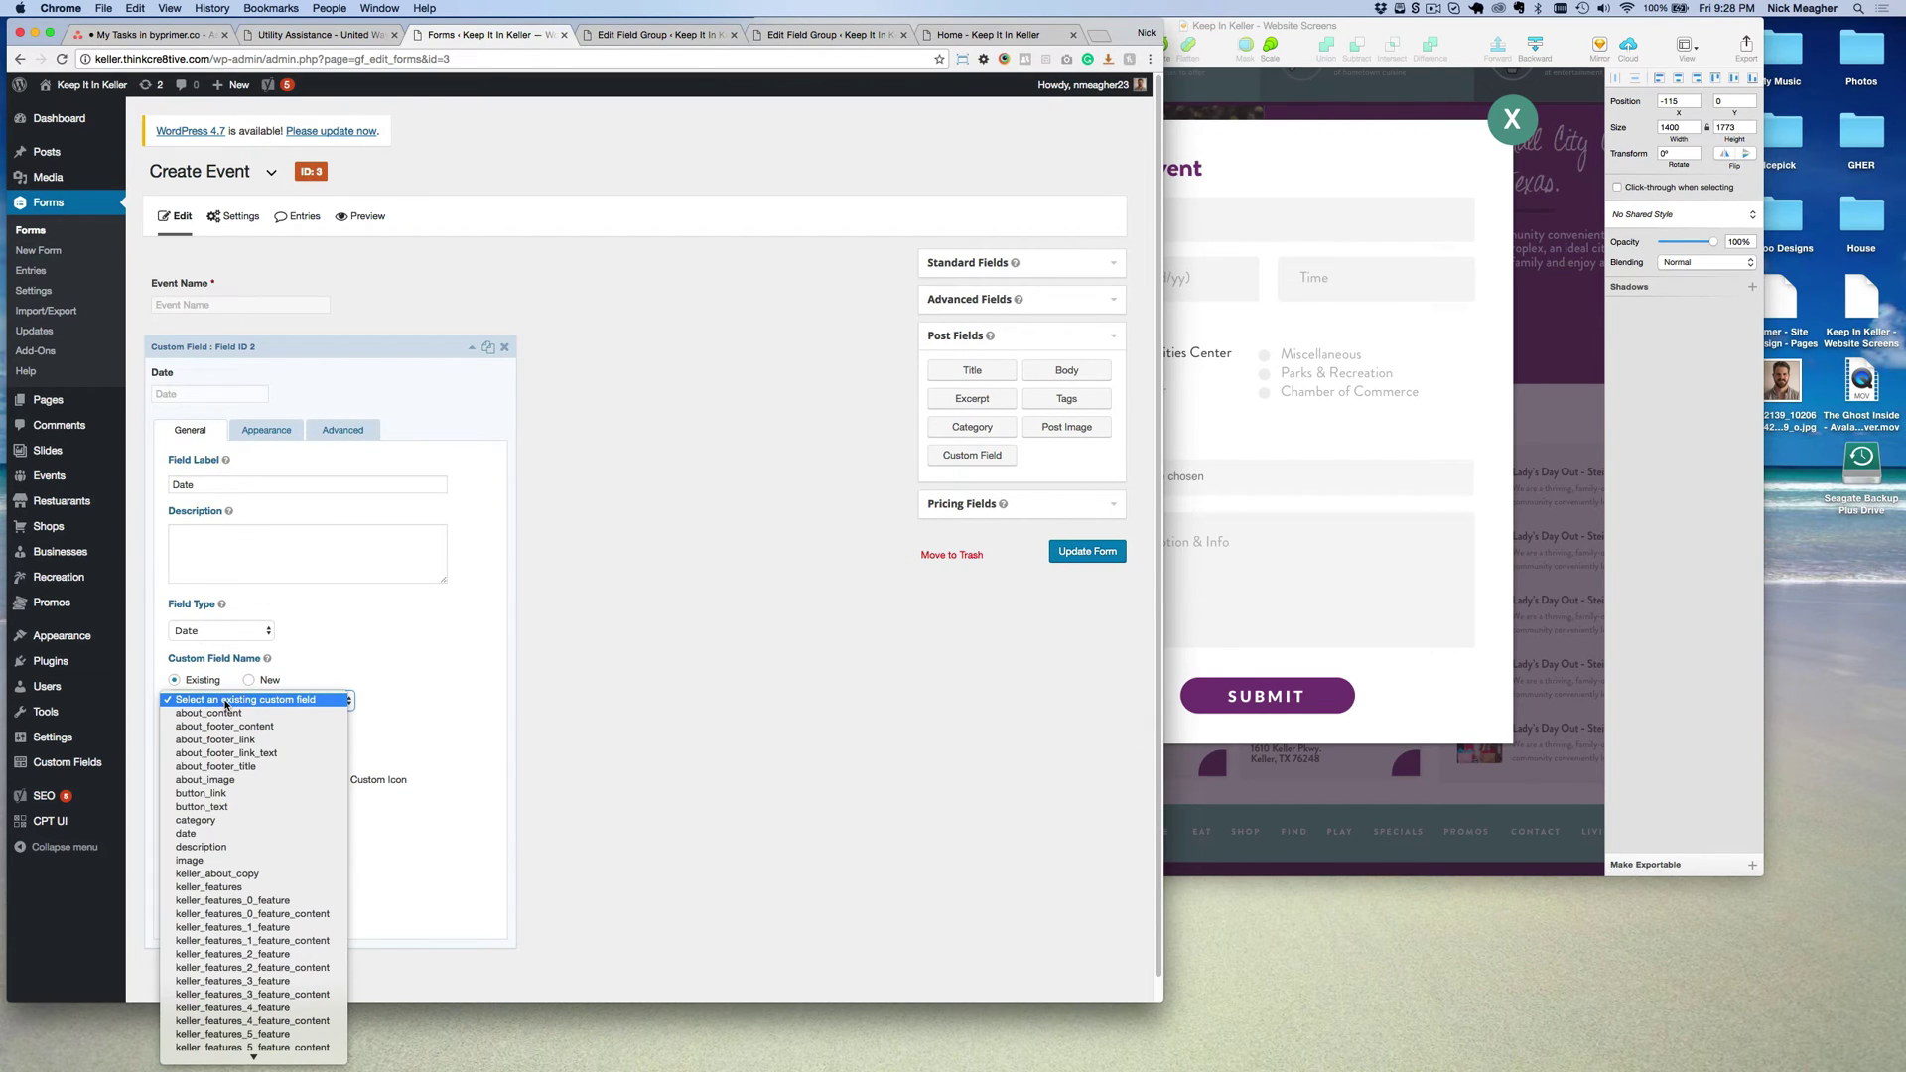
click(230, 686)
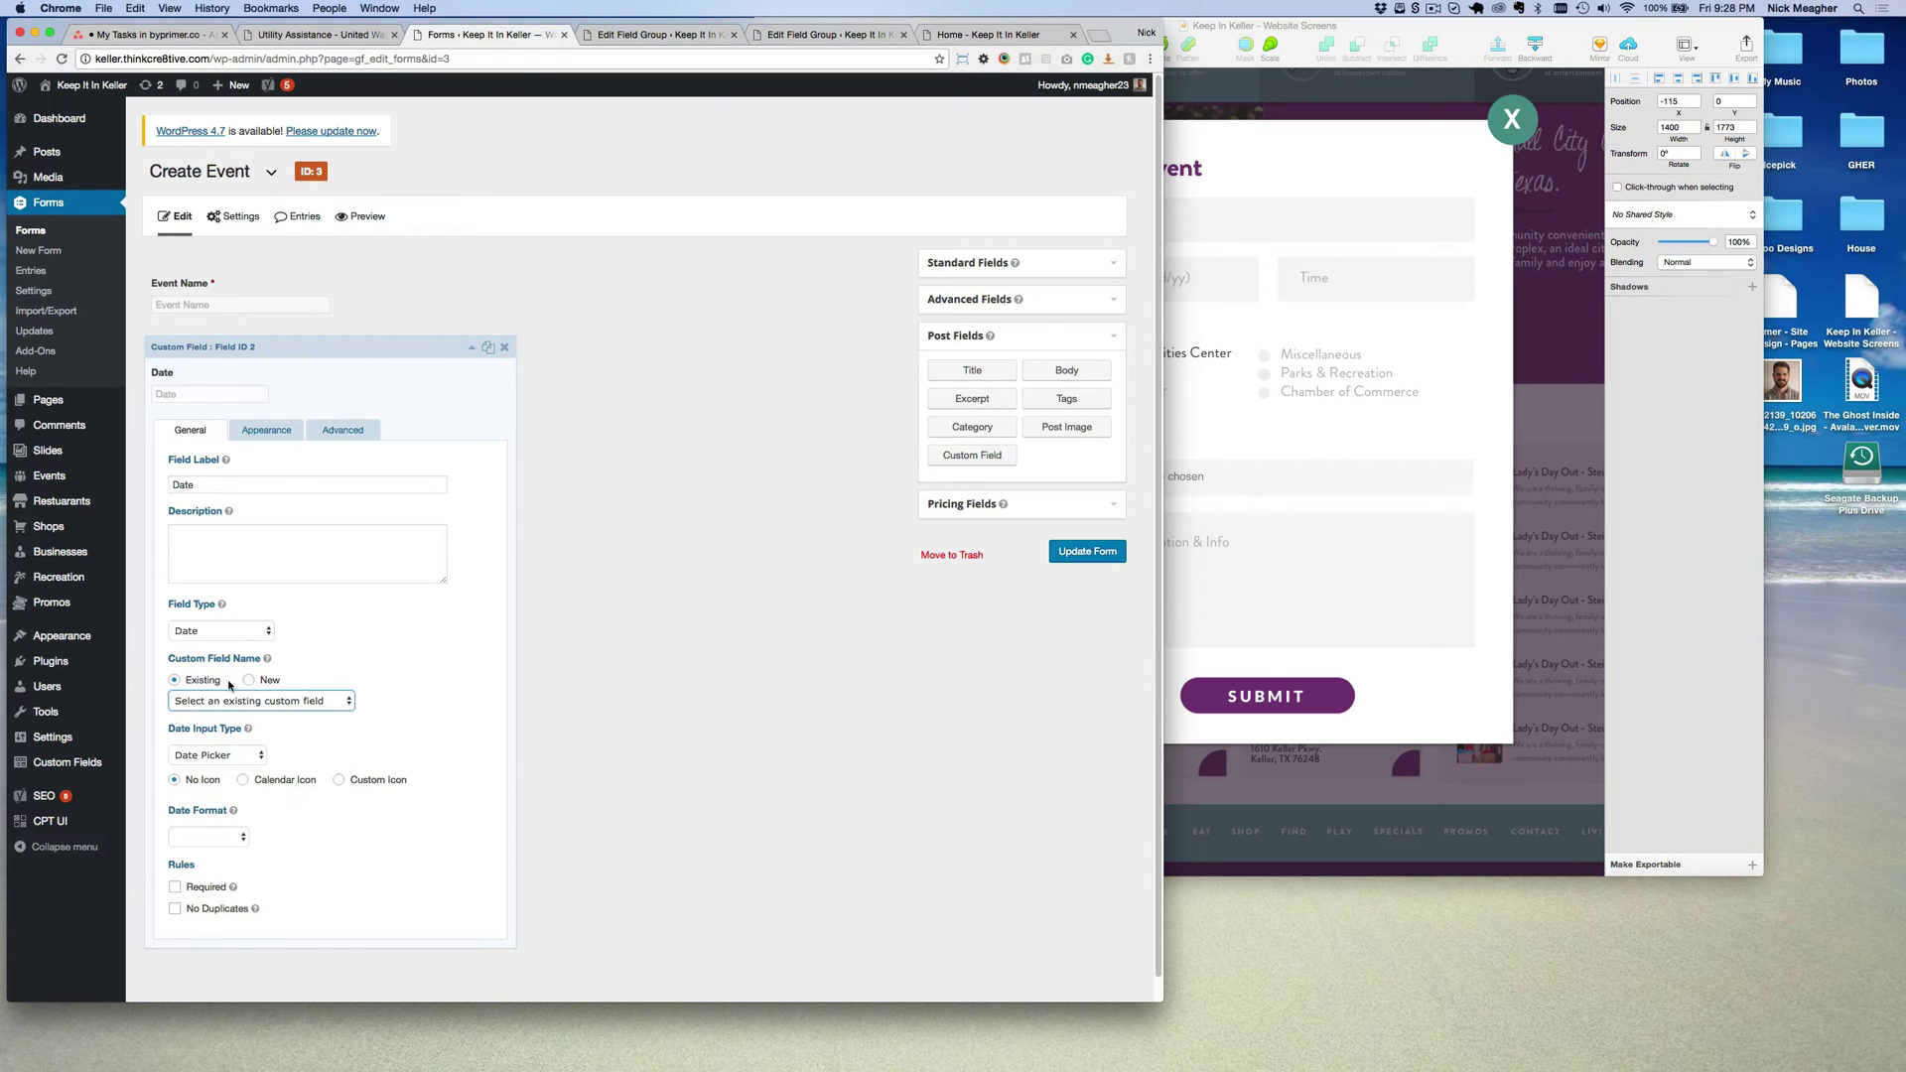
click(656, 36)
double_click(552, 279)
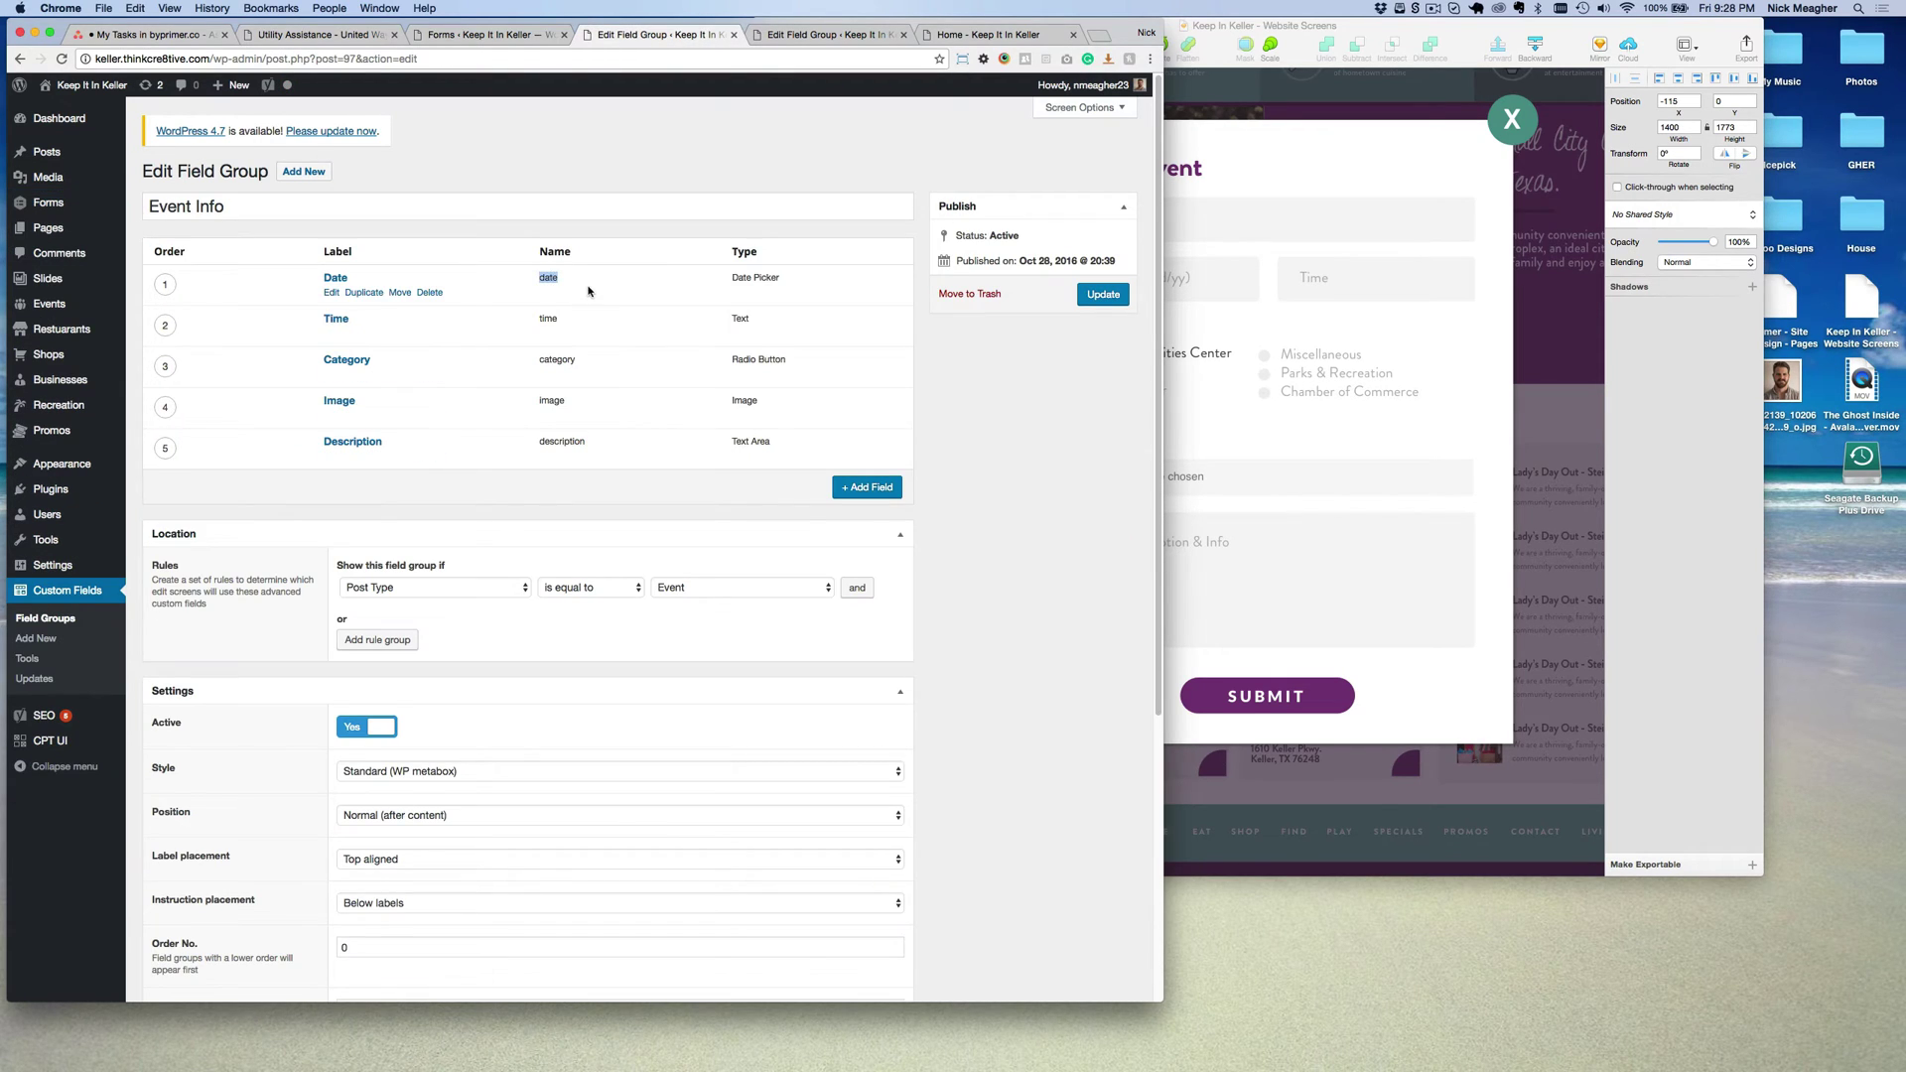
click(588, 291)
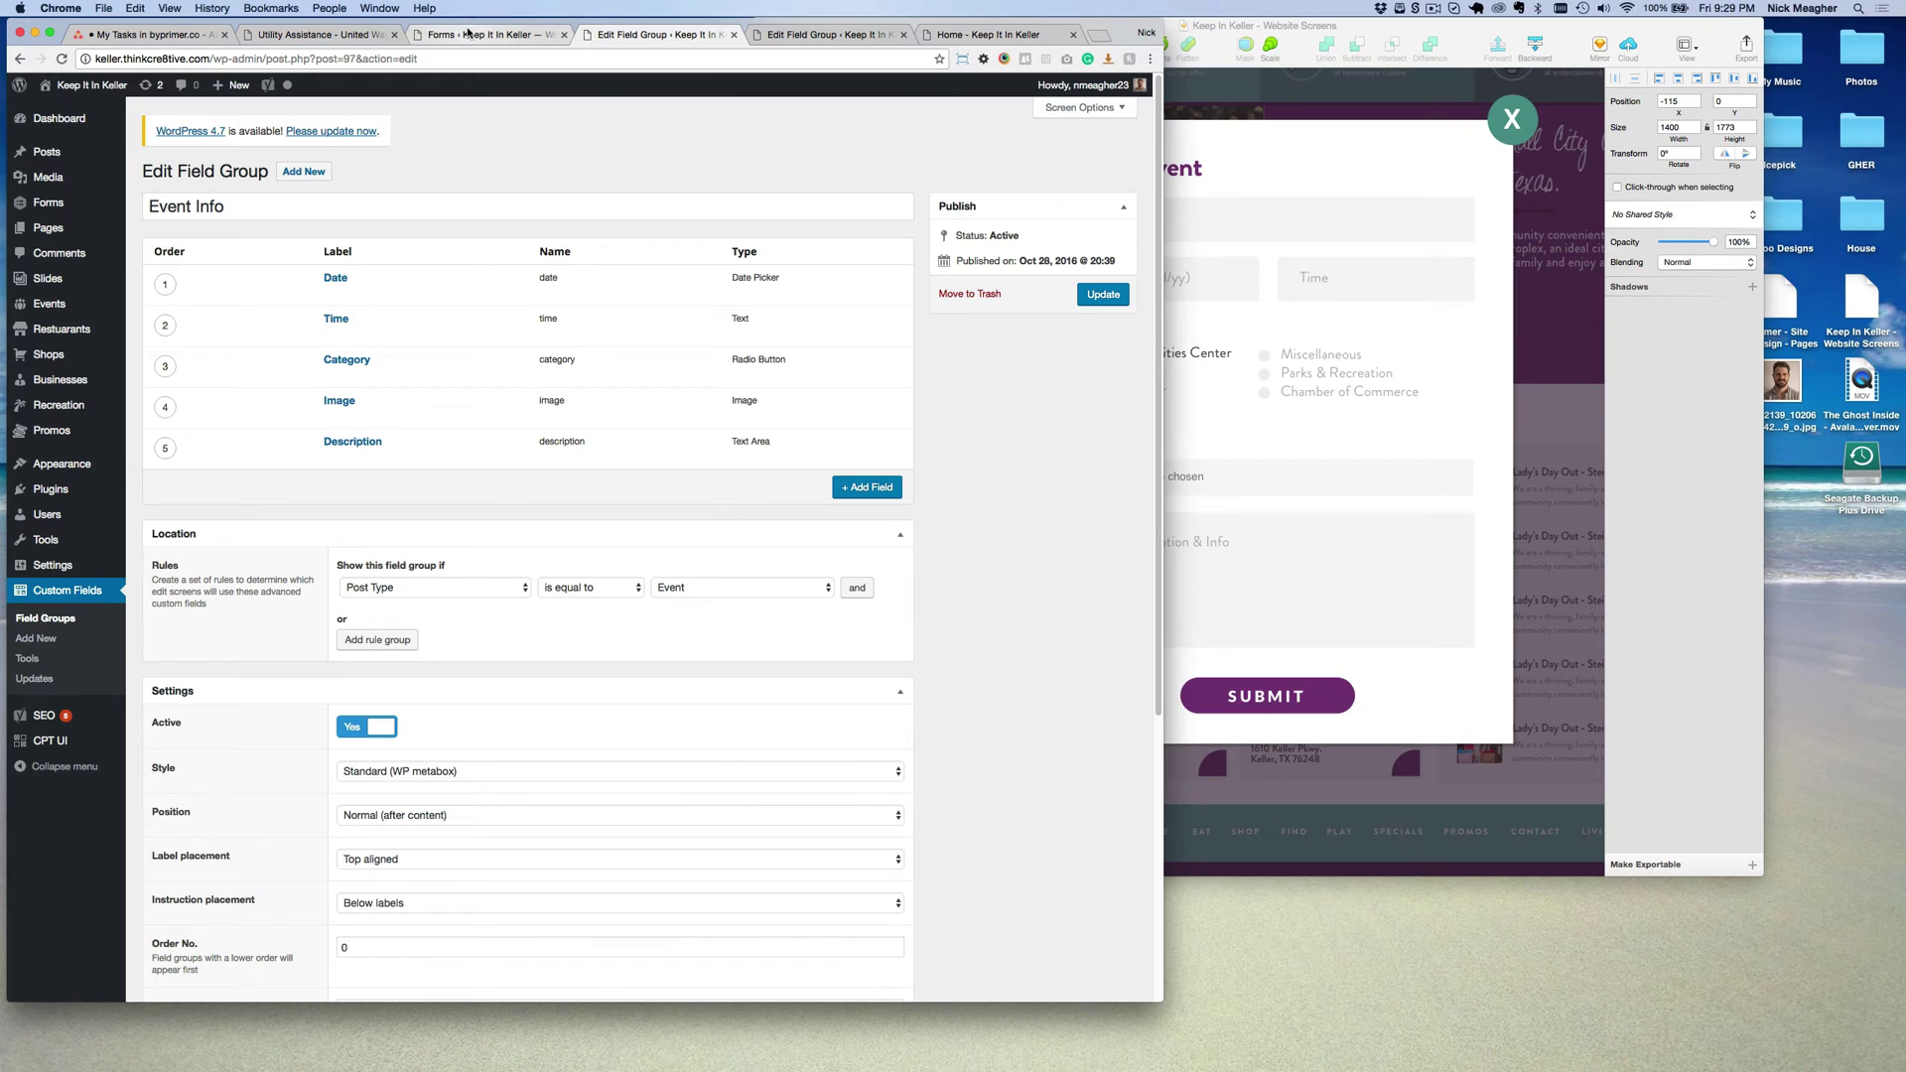
Map the form's Date field to the existing custom field "date".
click(468, 33)
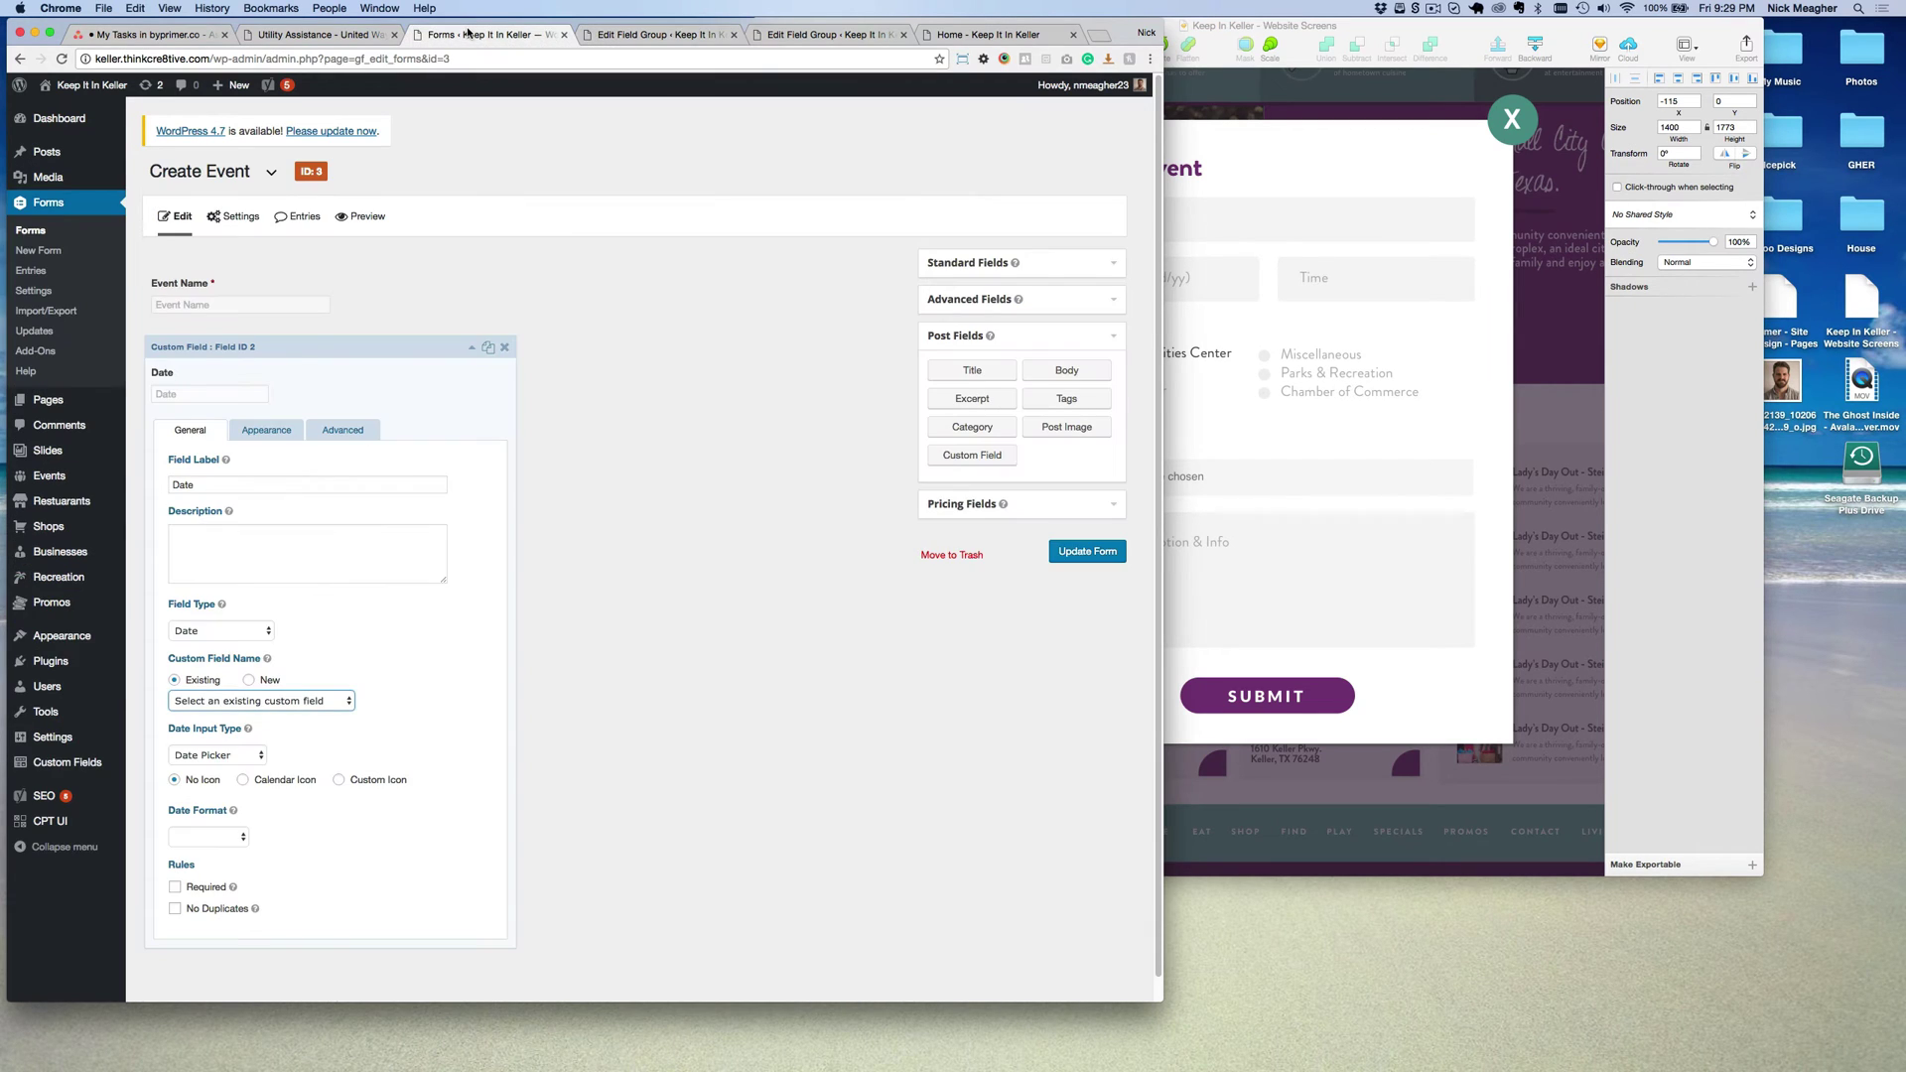
click(304, 702)
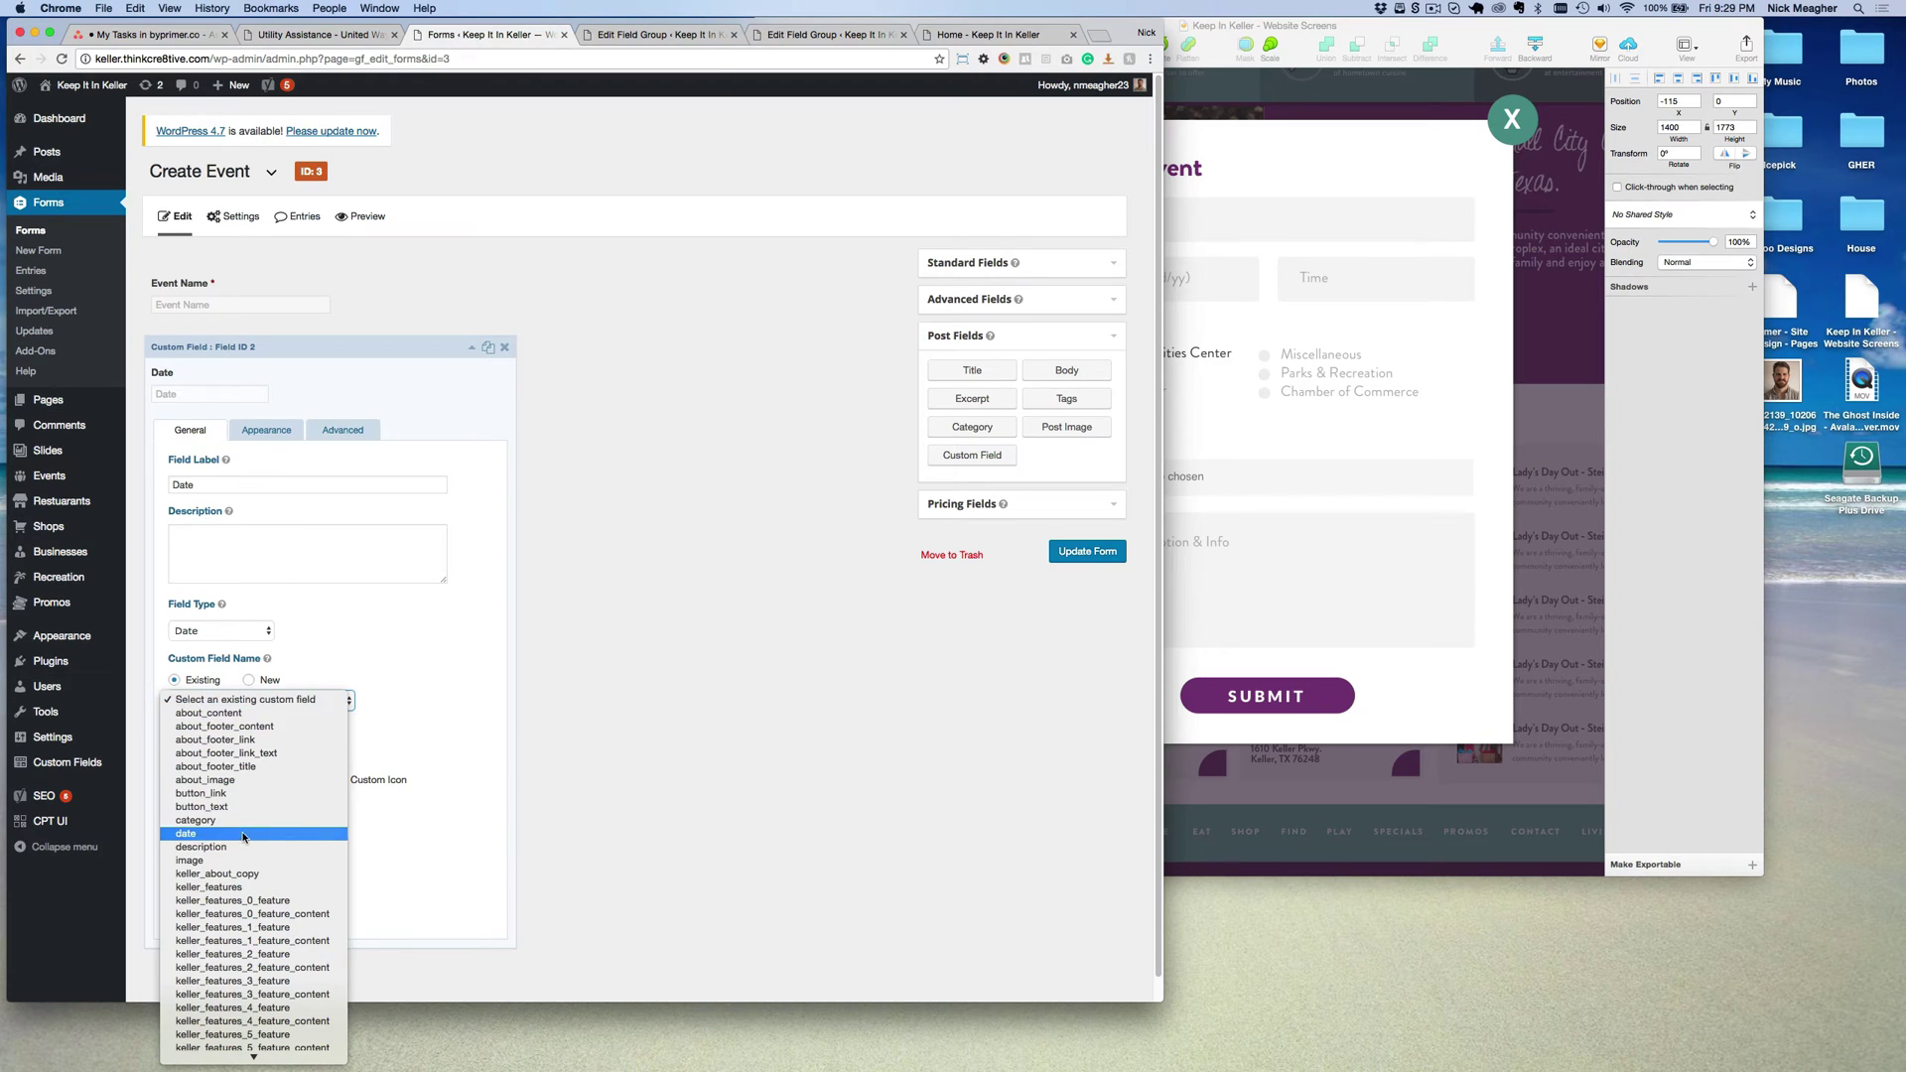
click(243, 834)
click(324, 703)
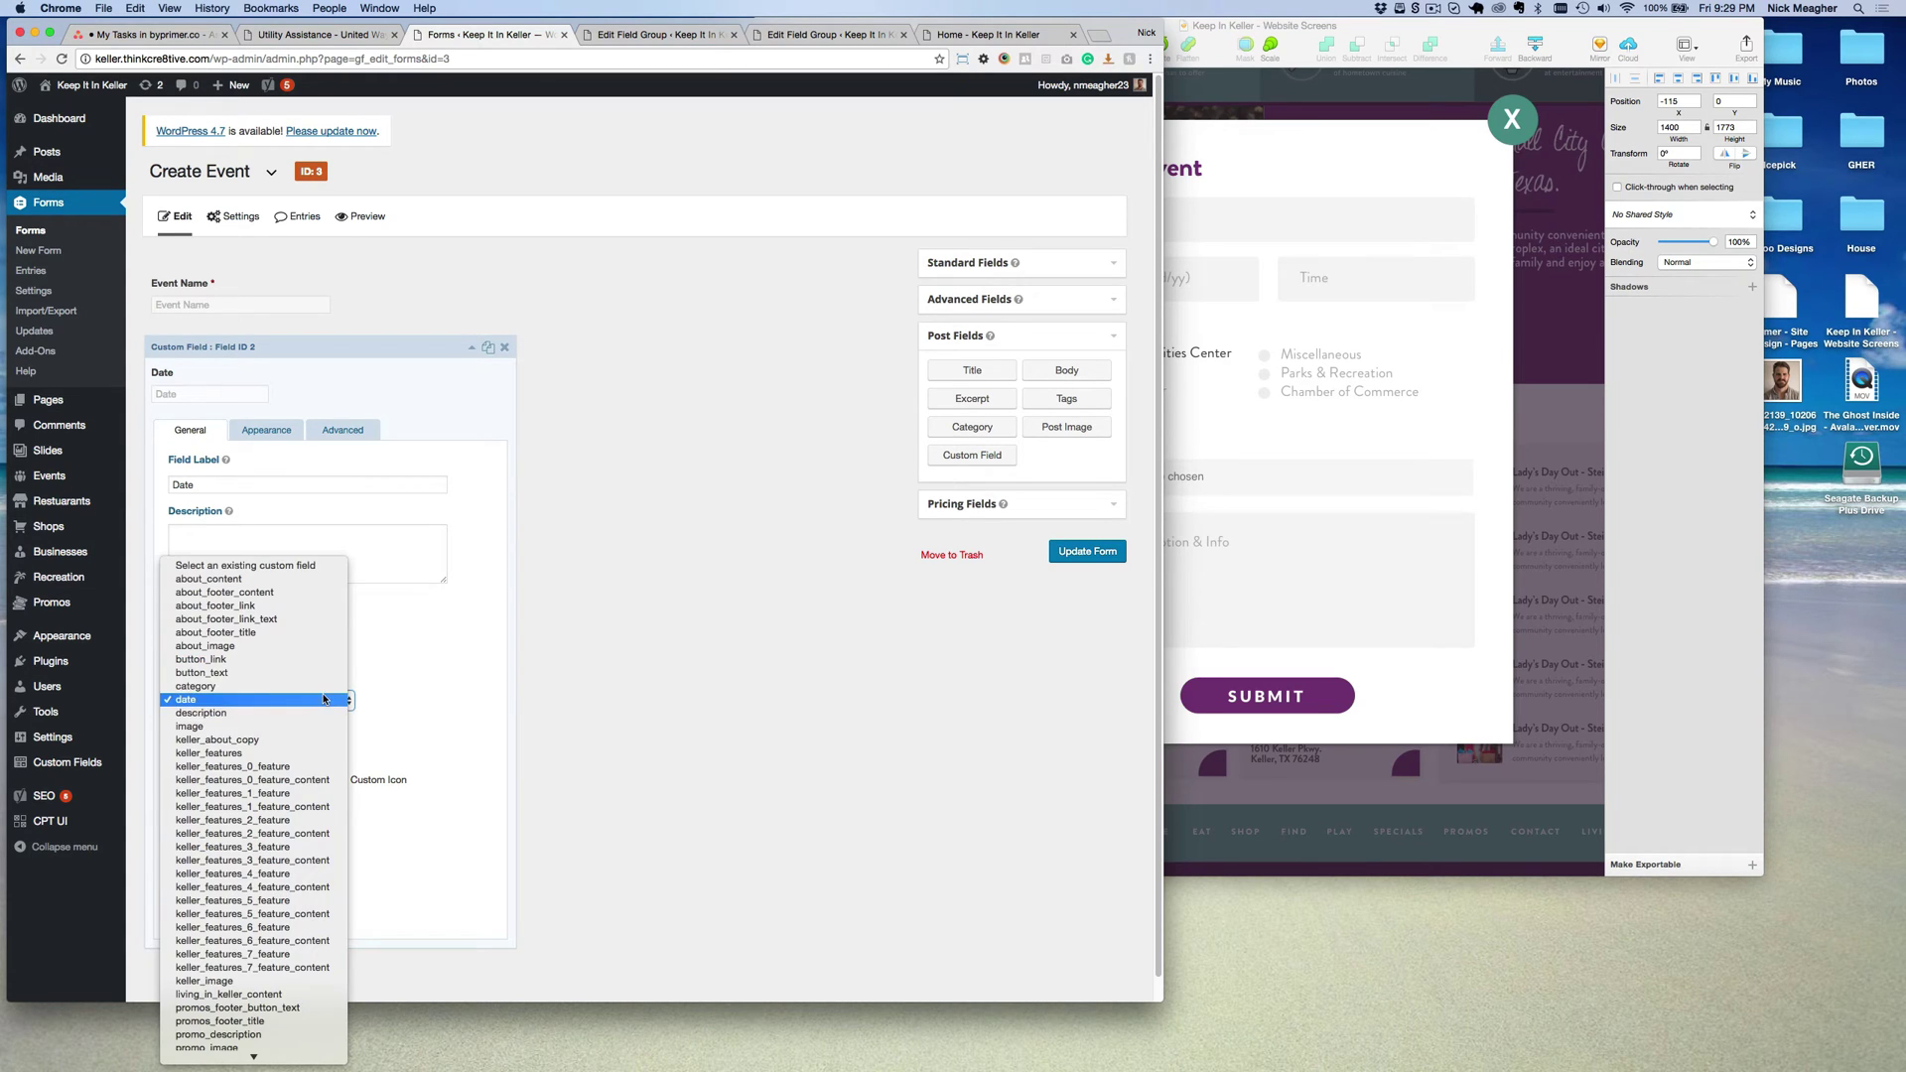
click(775, 702)
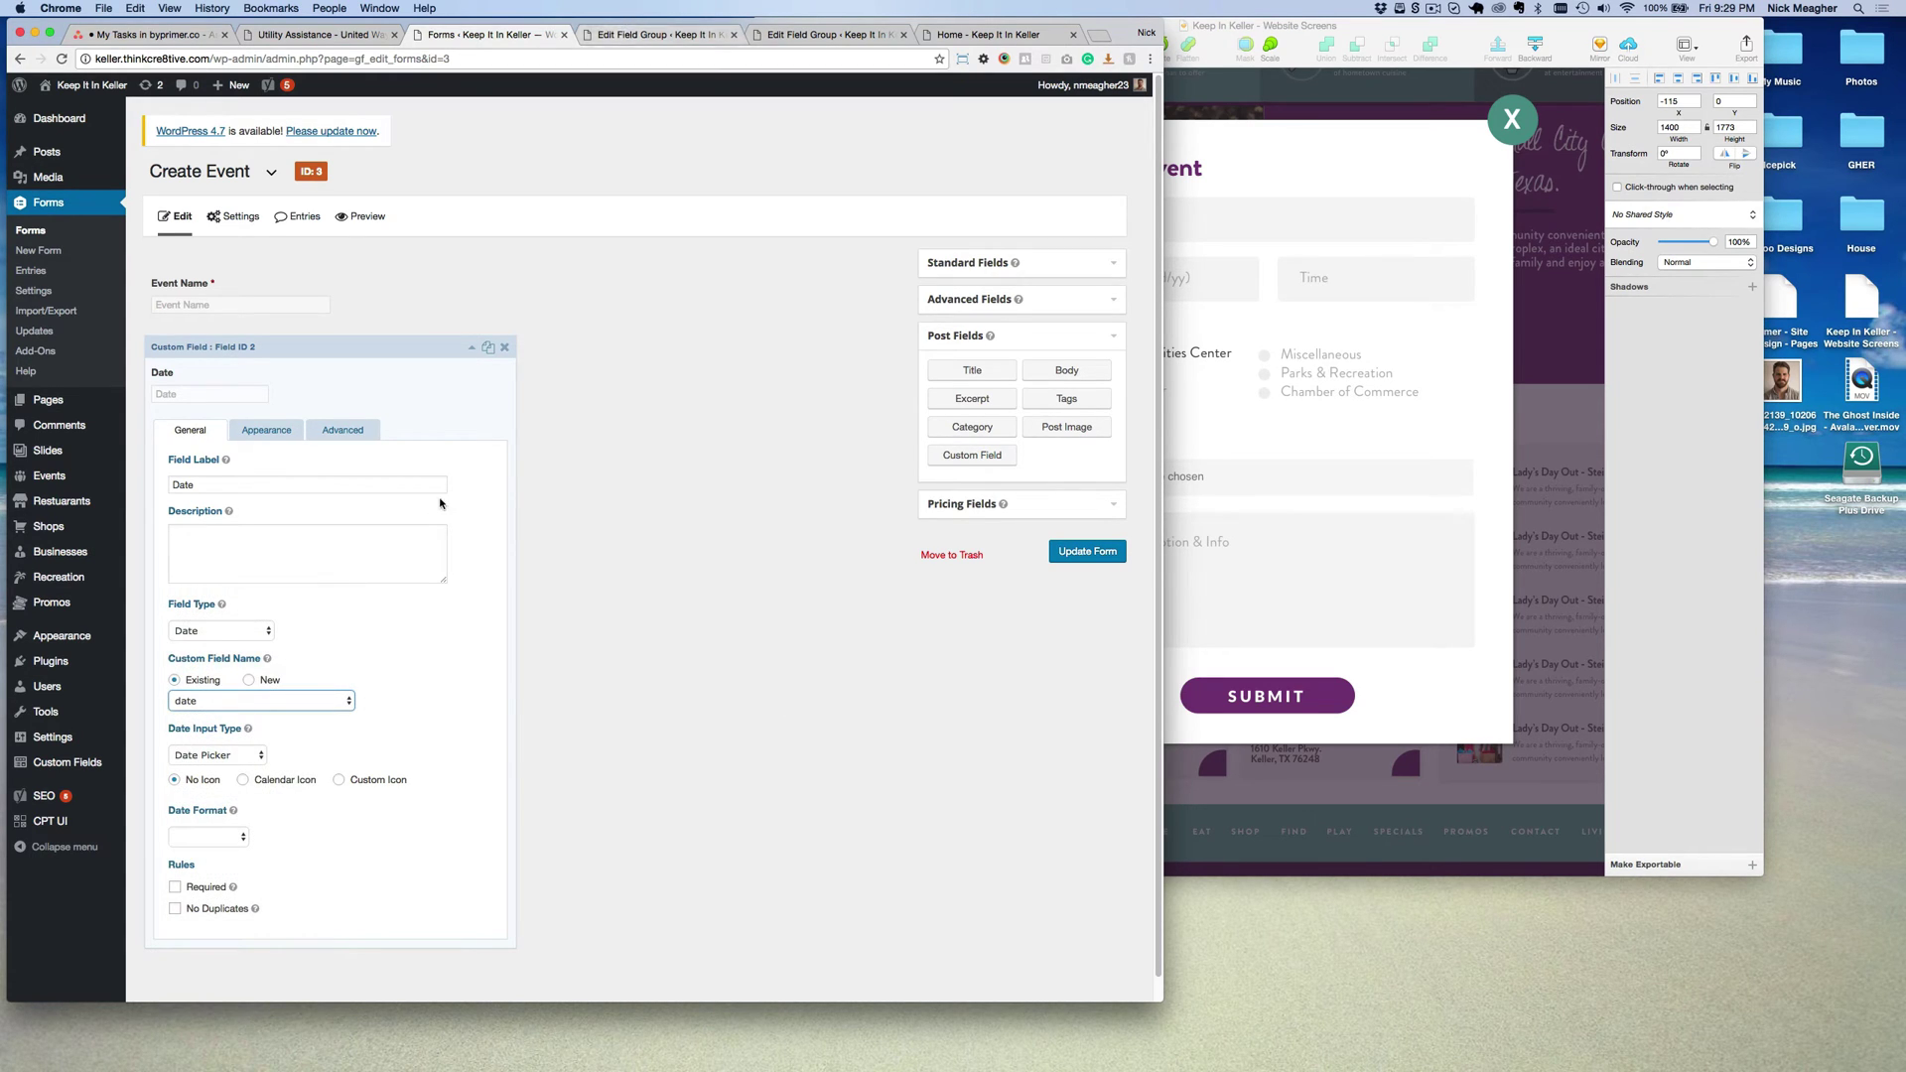
Review the Date field's input type options and collapse its settings.
click(240, 759)
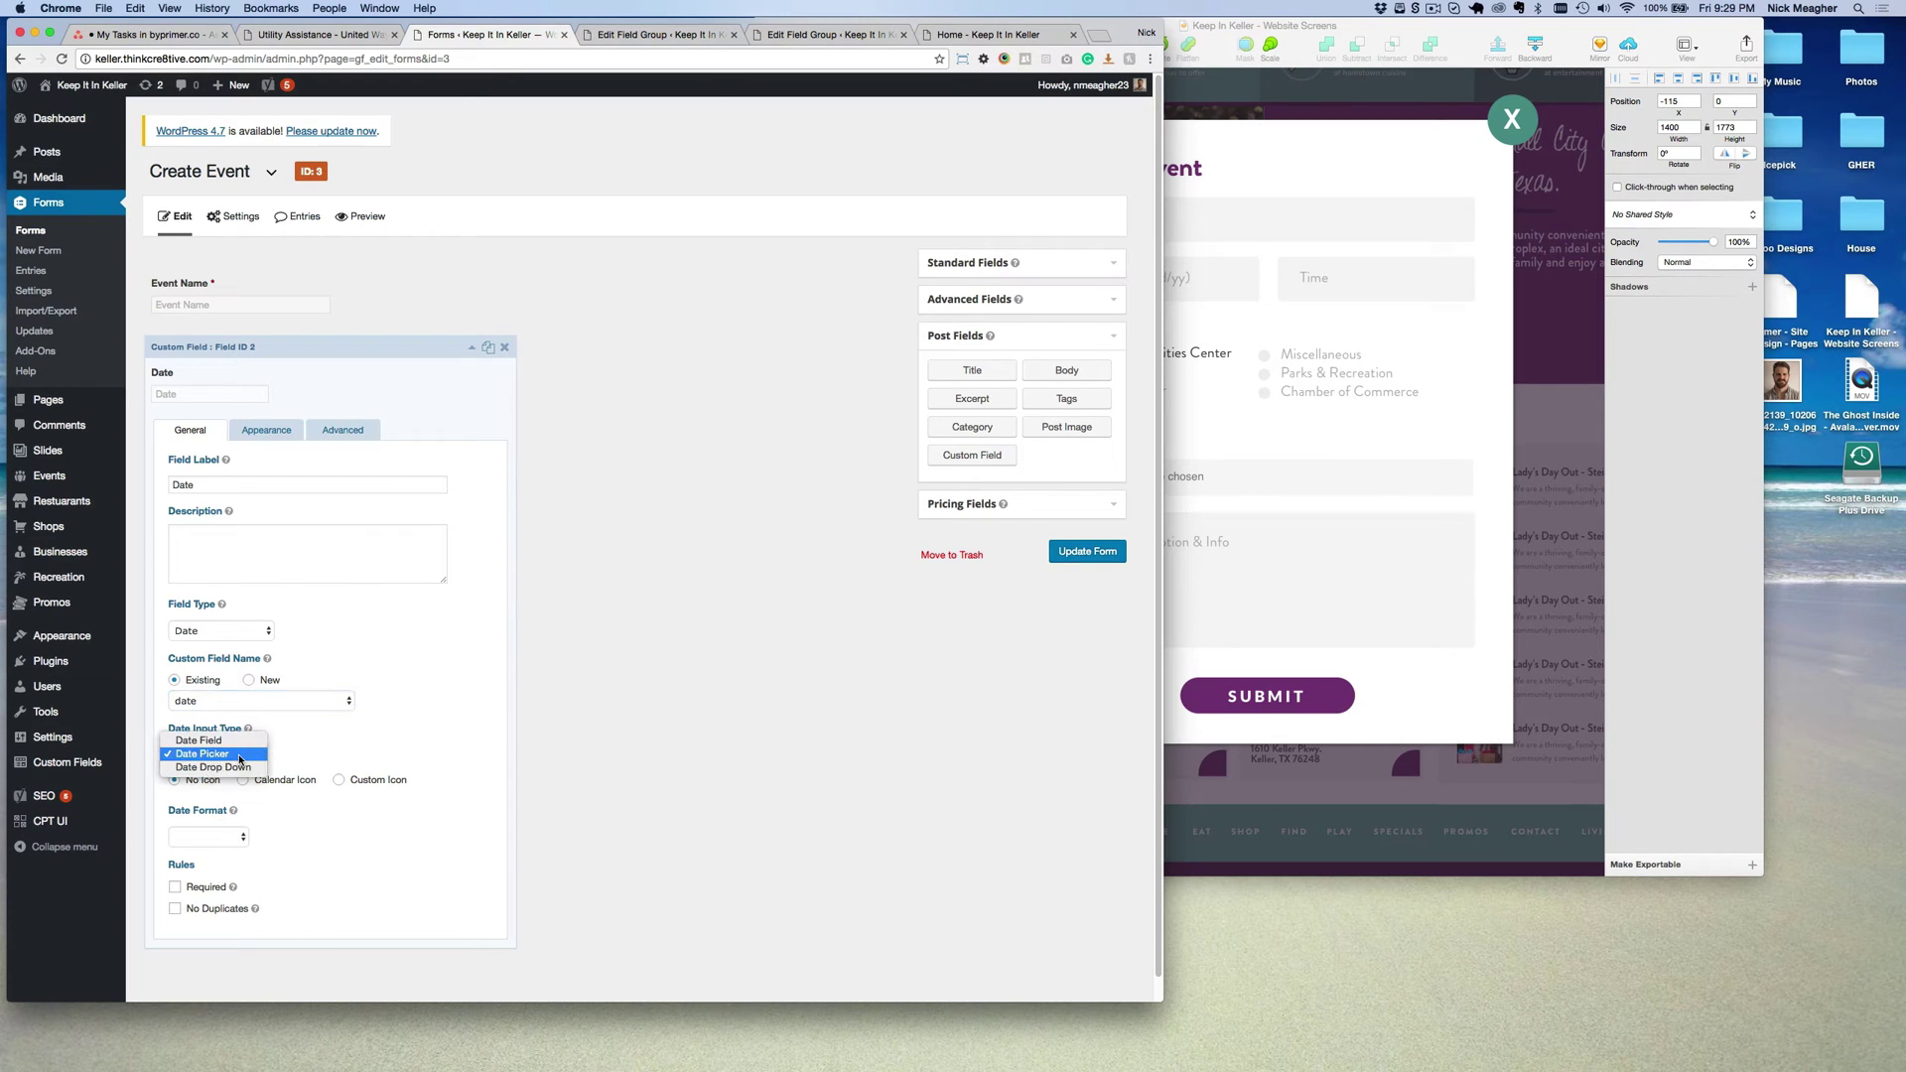
click(329, 766)
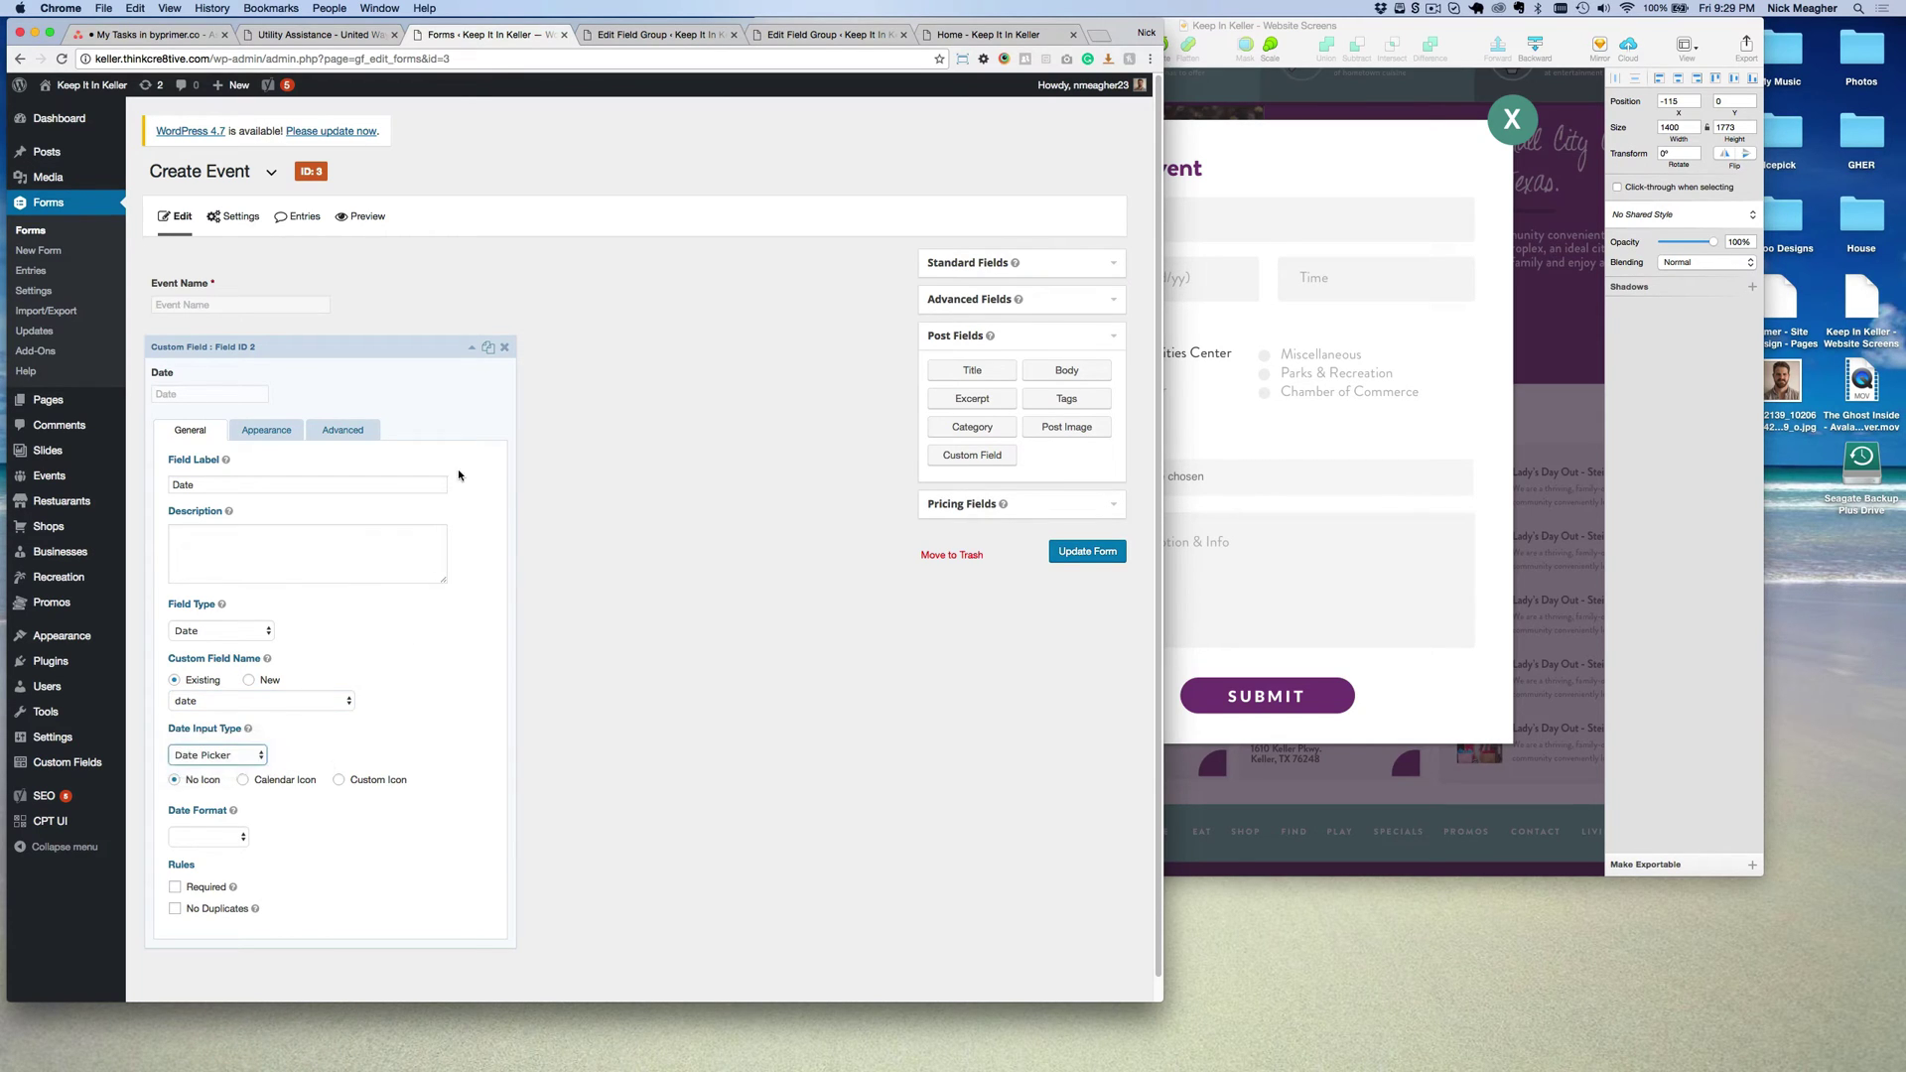
click(354, 347)
Examine the Time field's type and placeholder settings in the Event Info field group, and close them again.
click(660, 37)
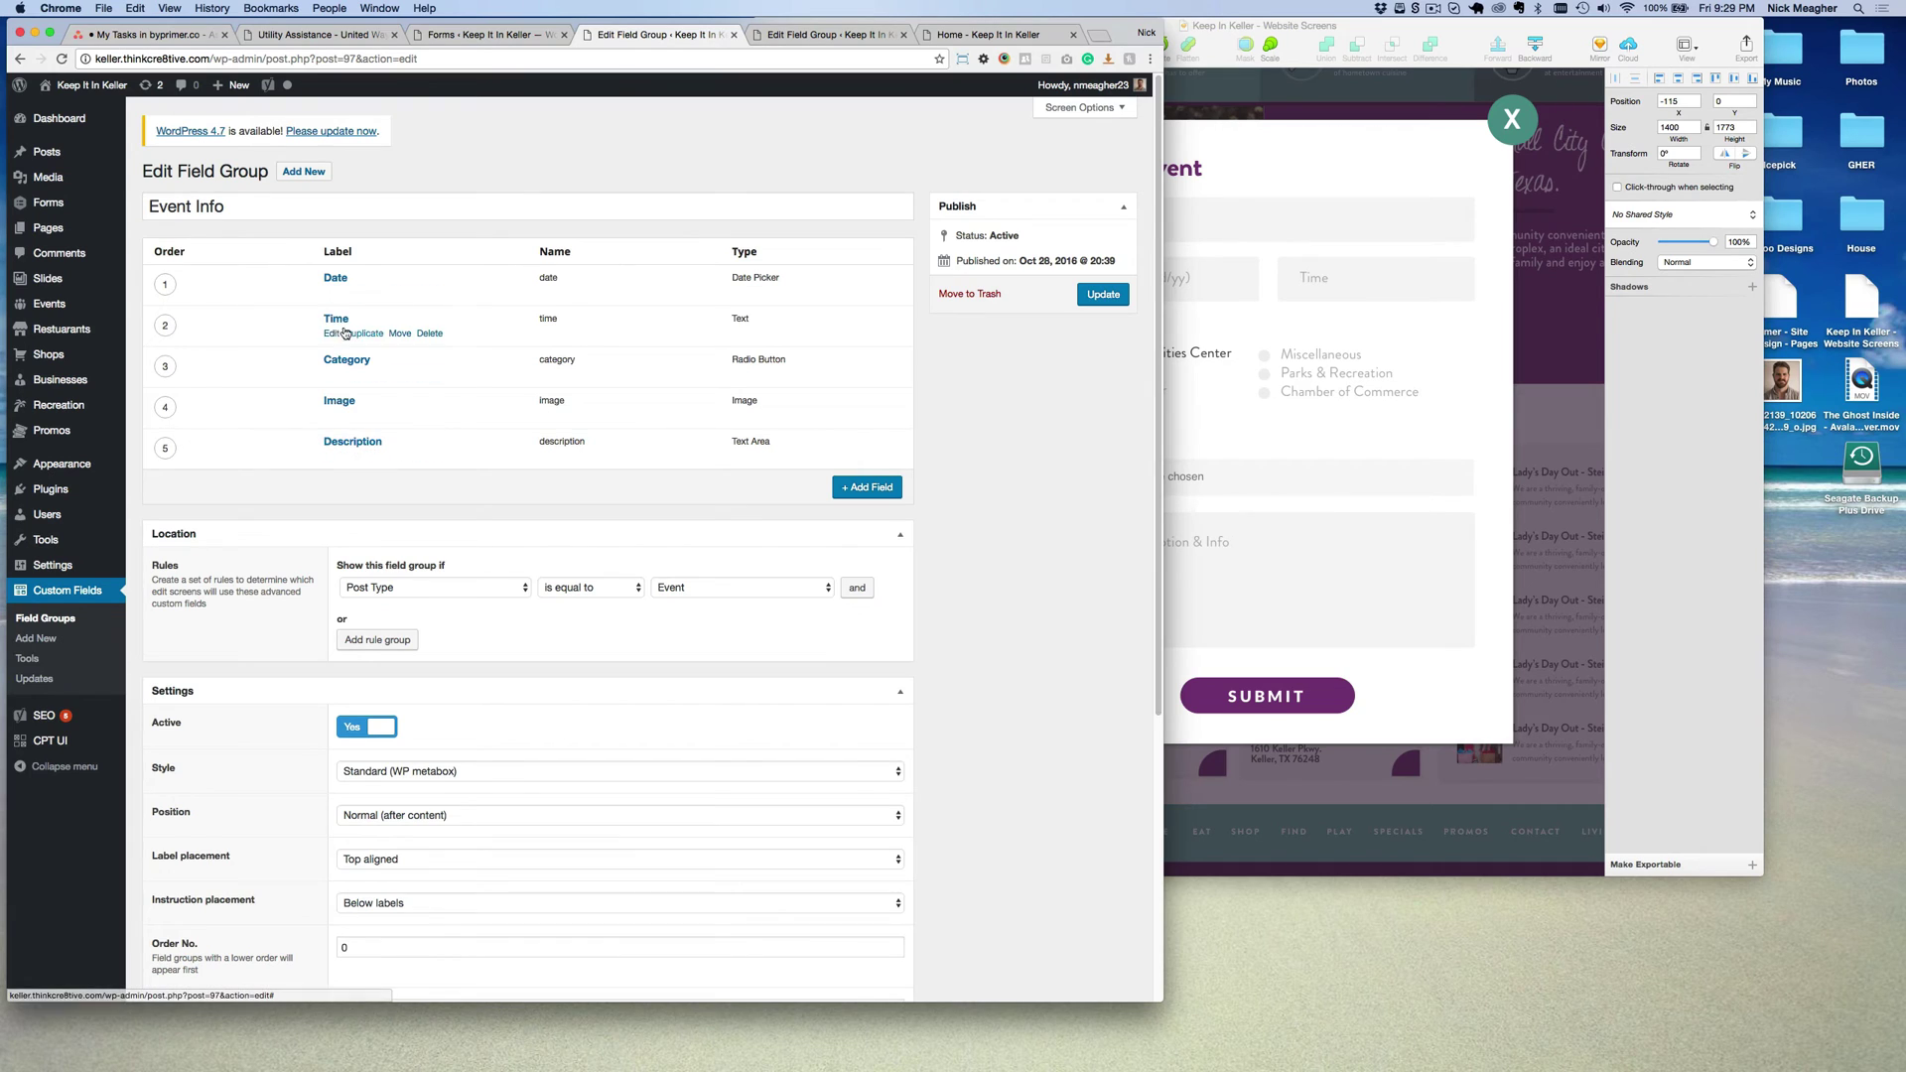
click(331, 334)
scroll(344, 443, down, 2)
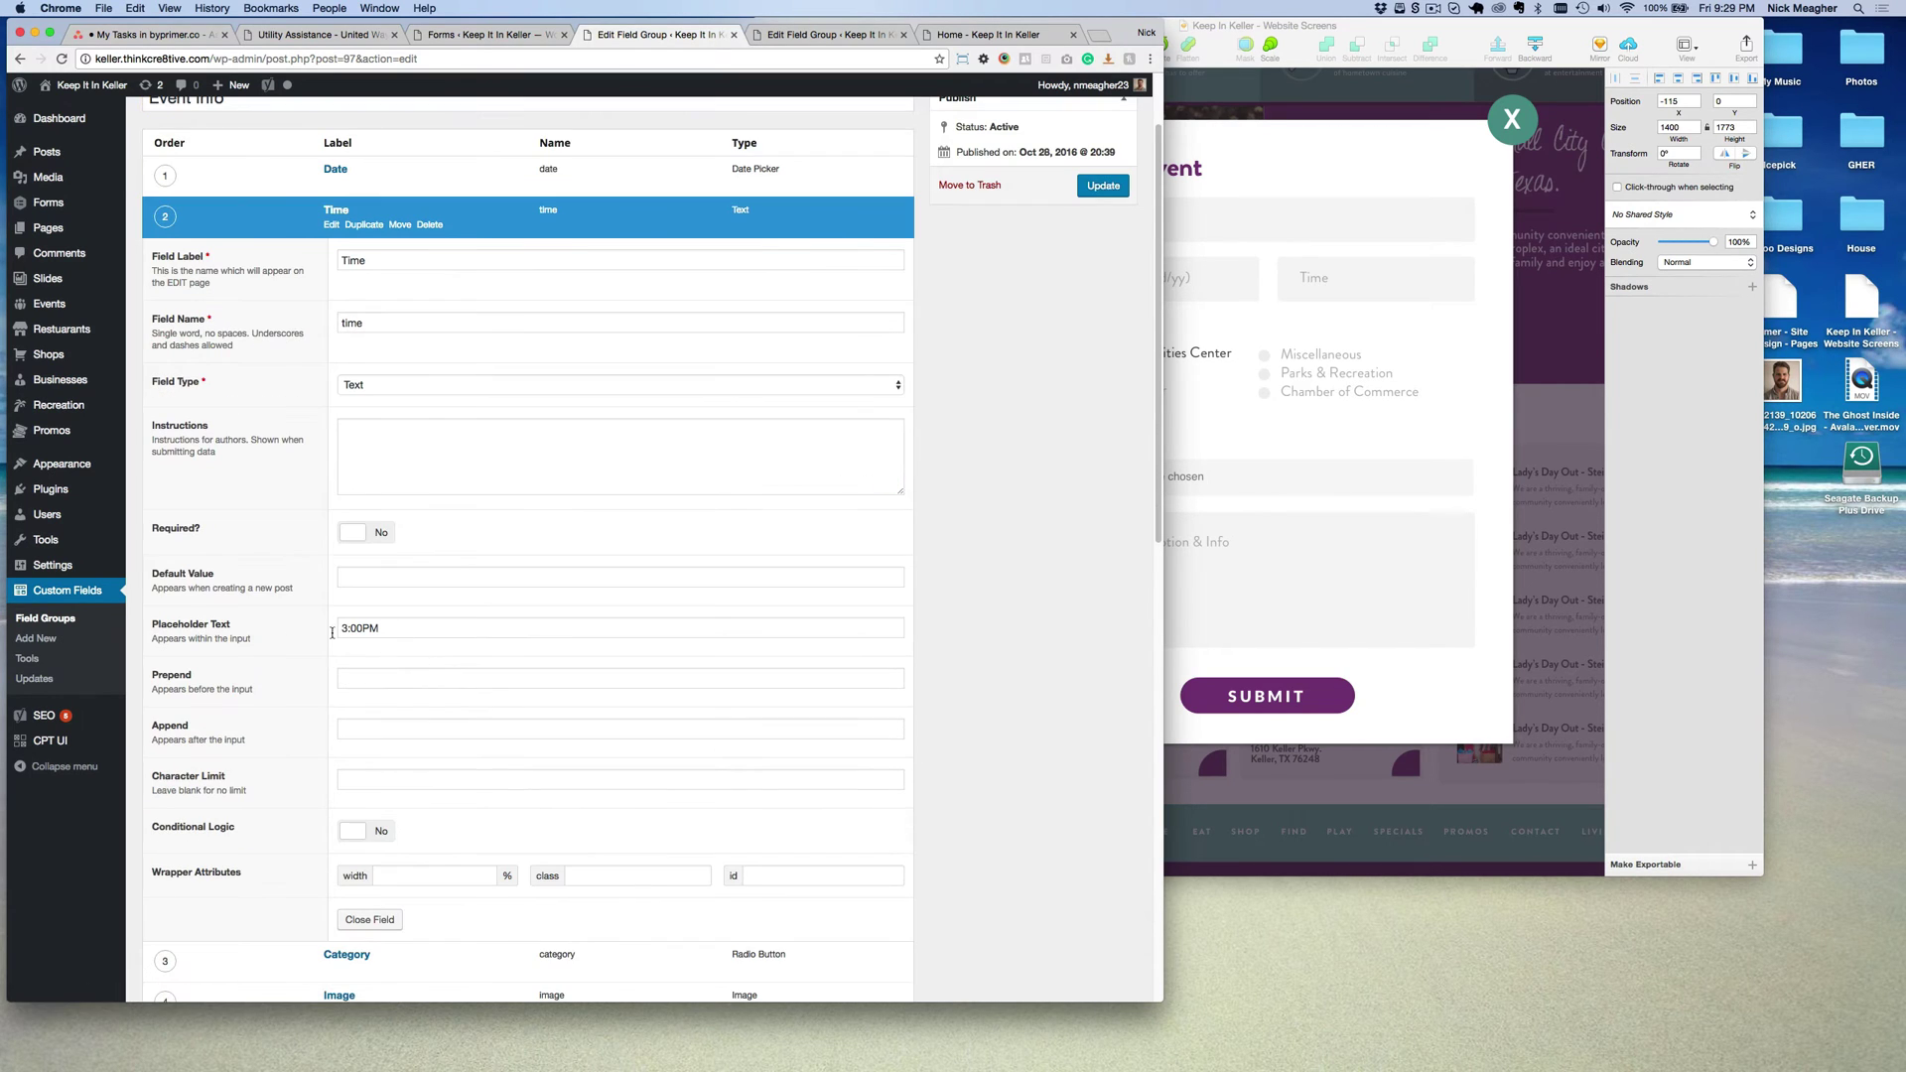
click(329, 225)
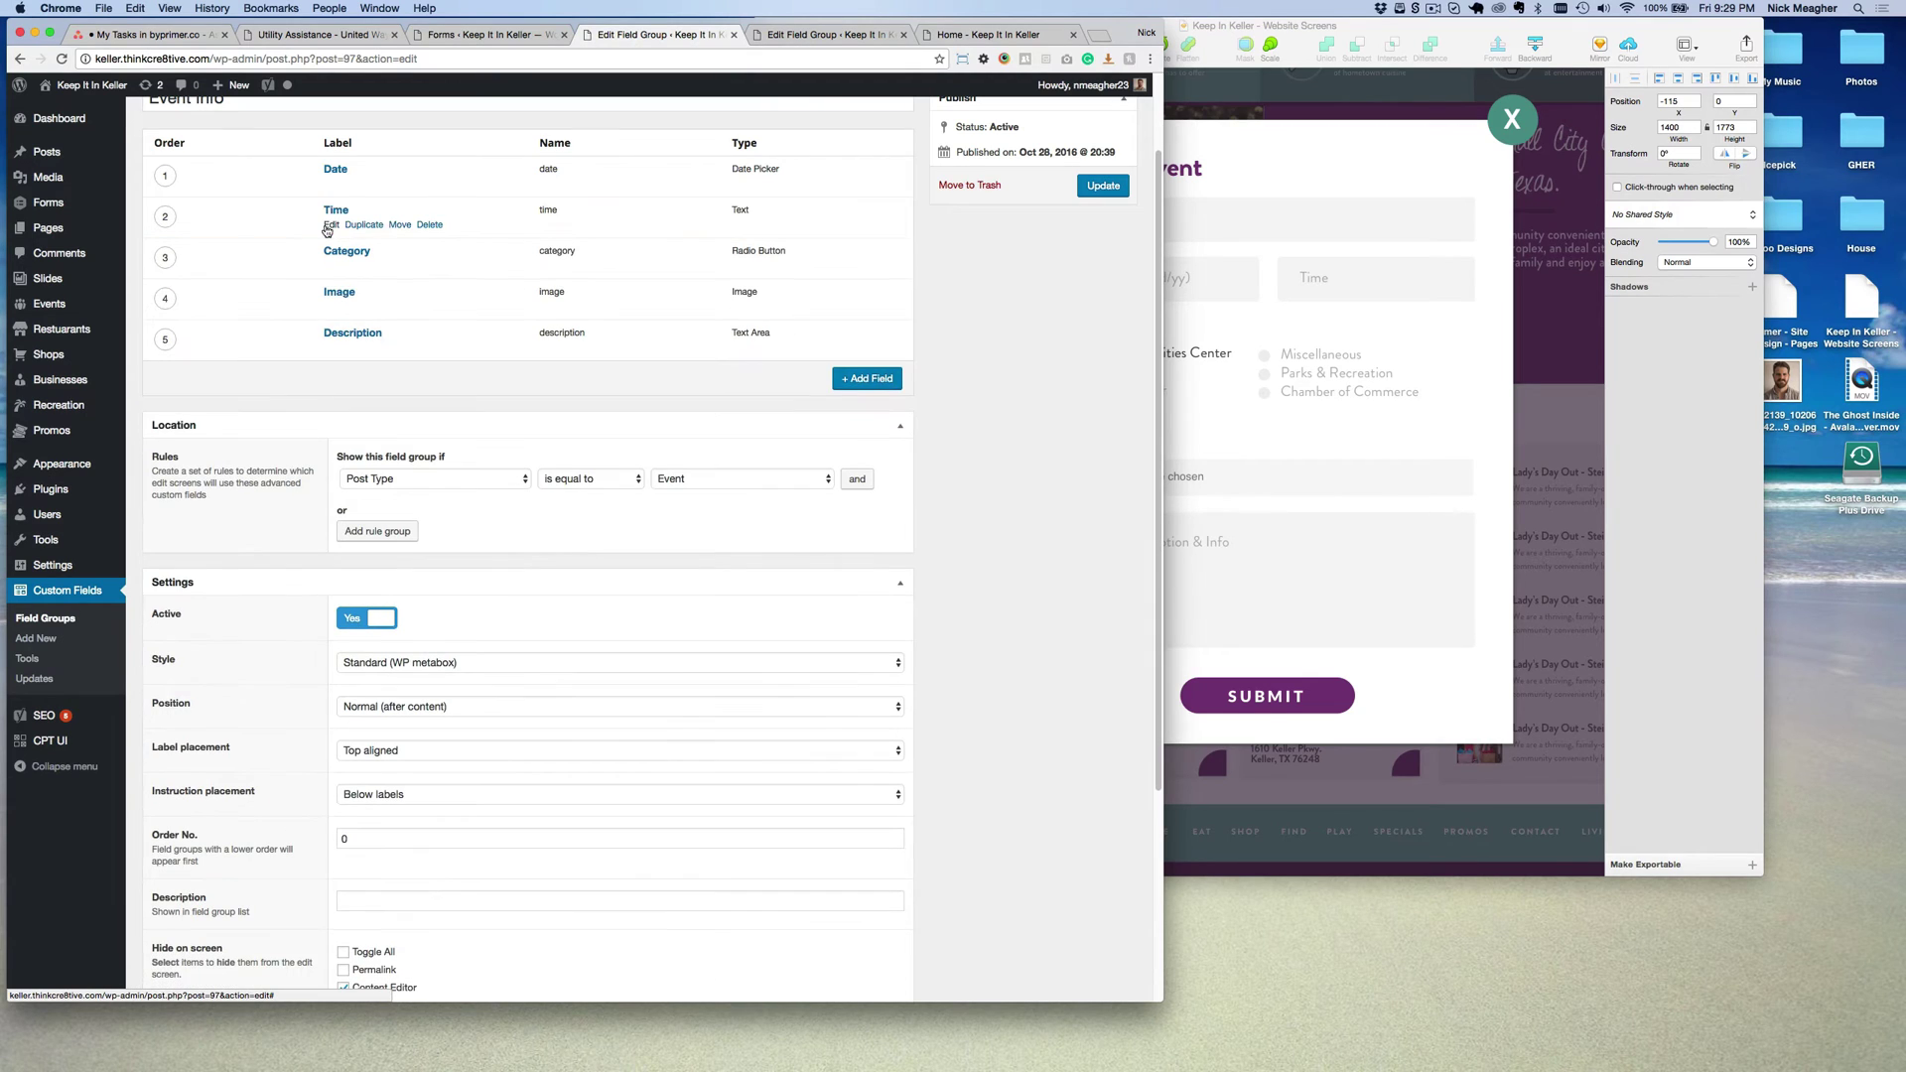
Examine the Date field's settings in the Event Info field group and close them again.
click(331, 184)
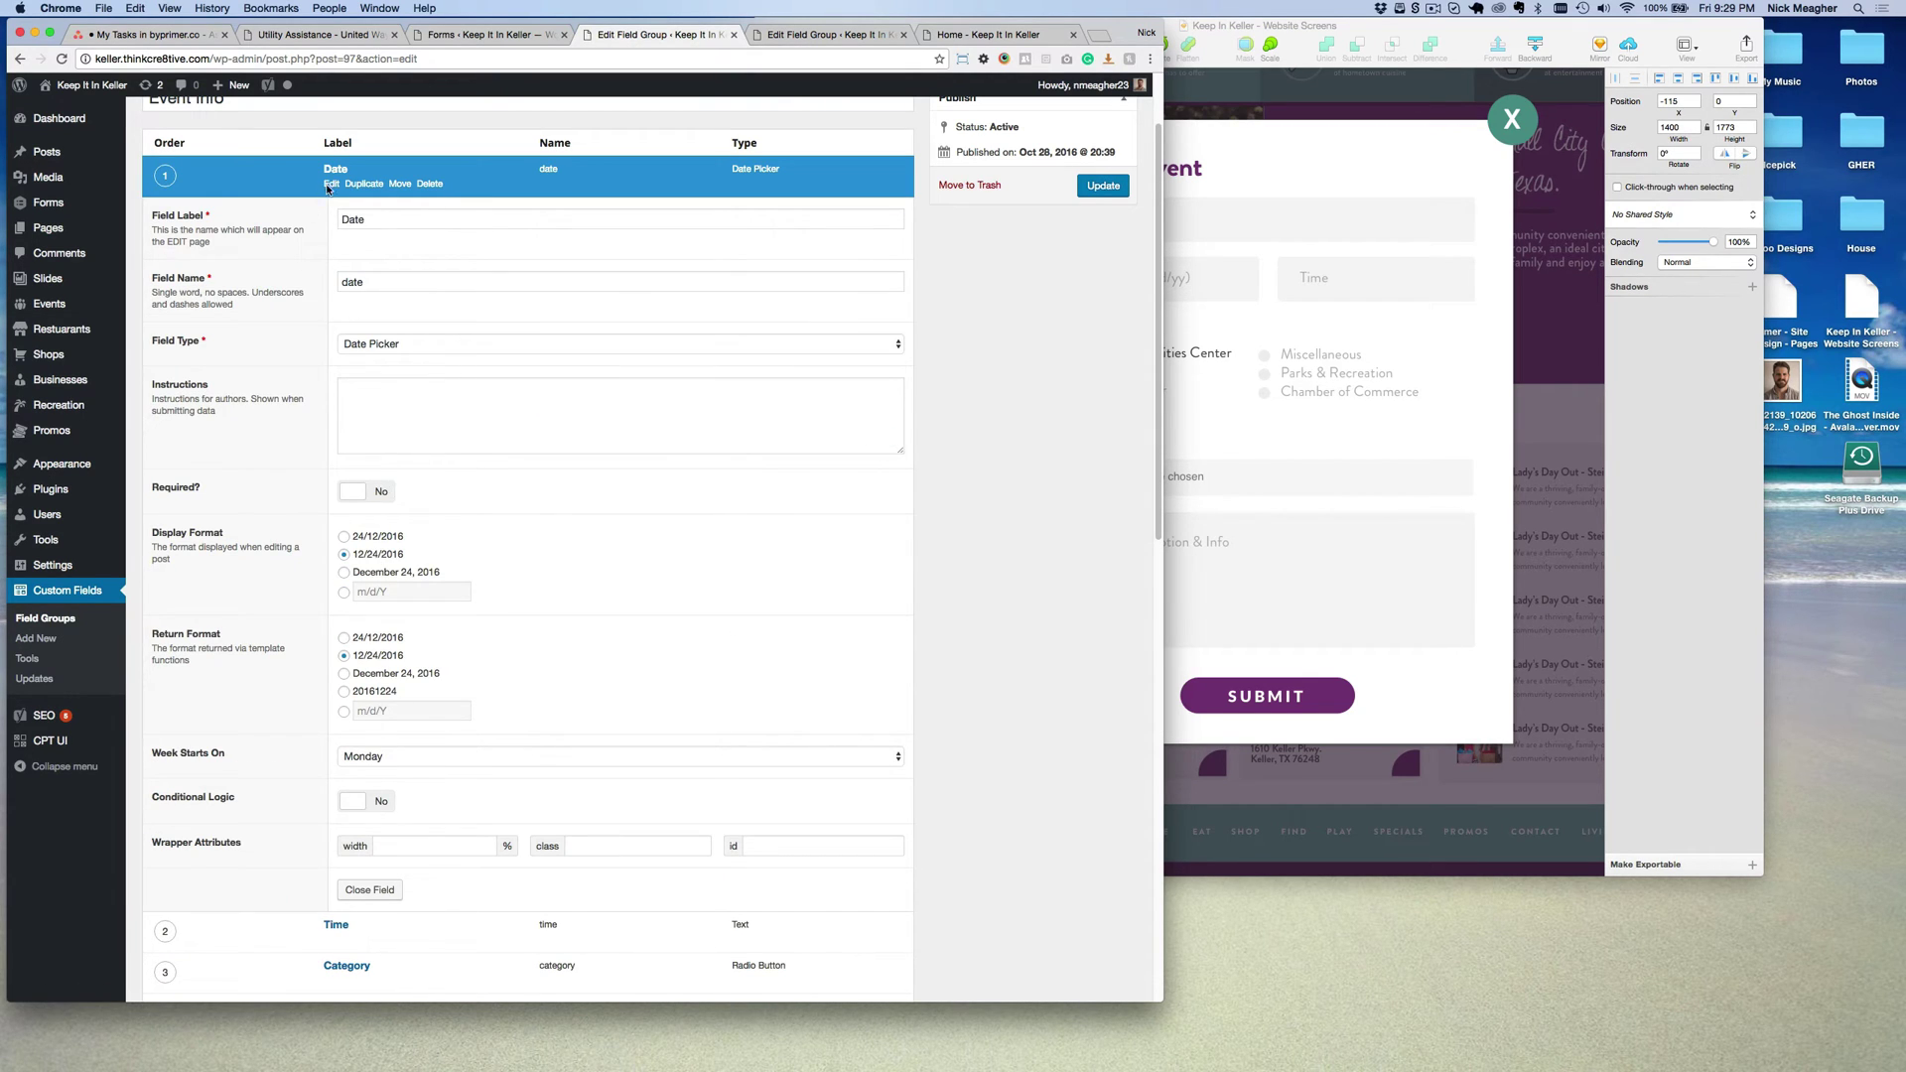
click(331, 184)
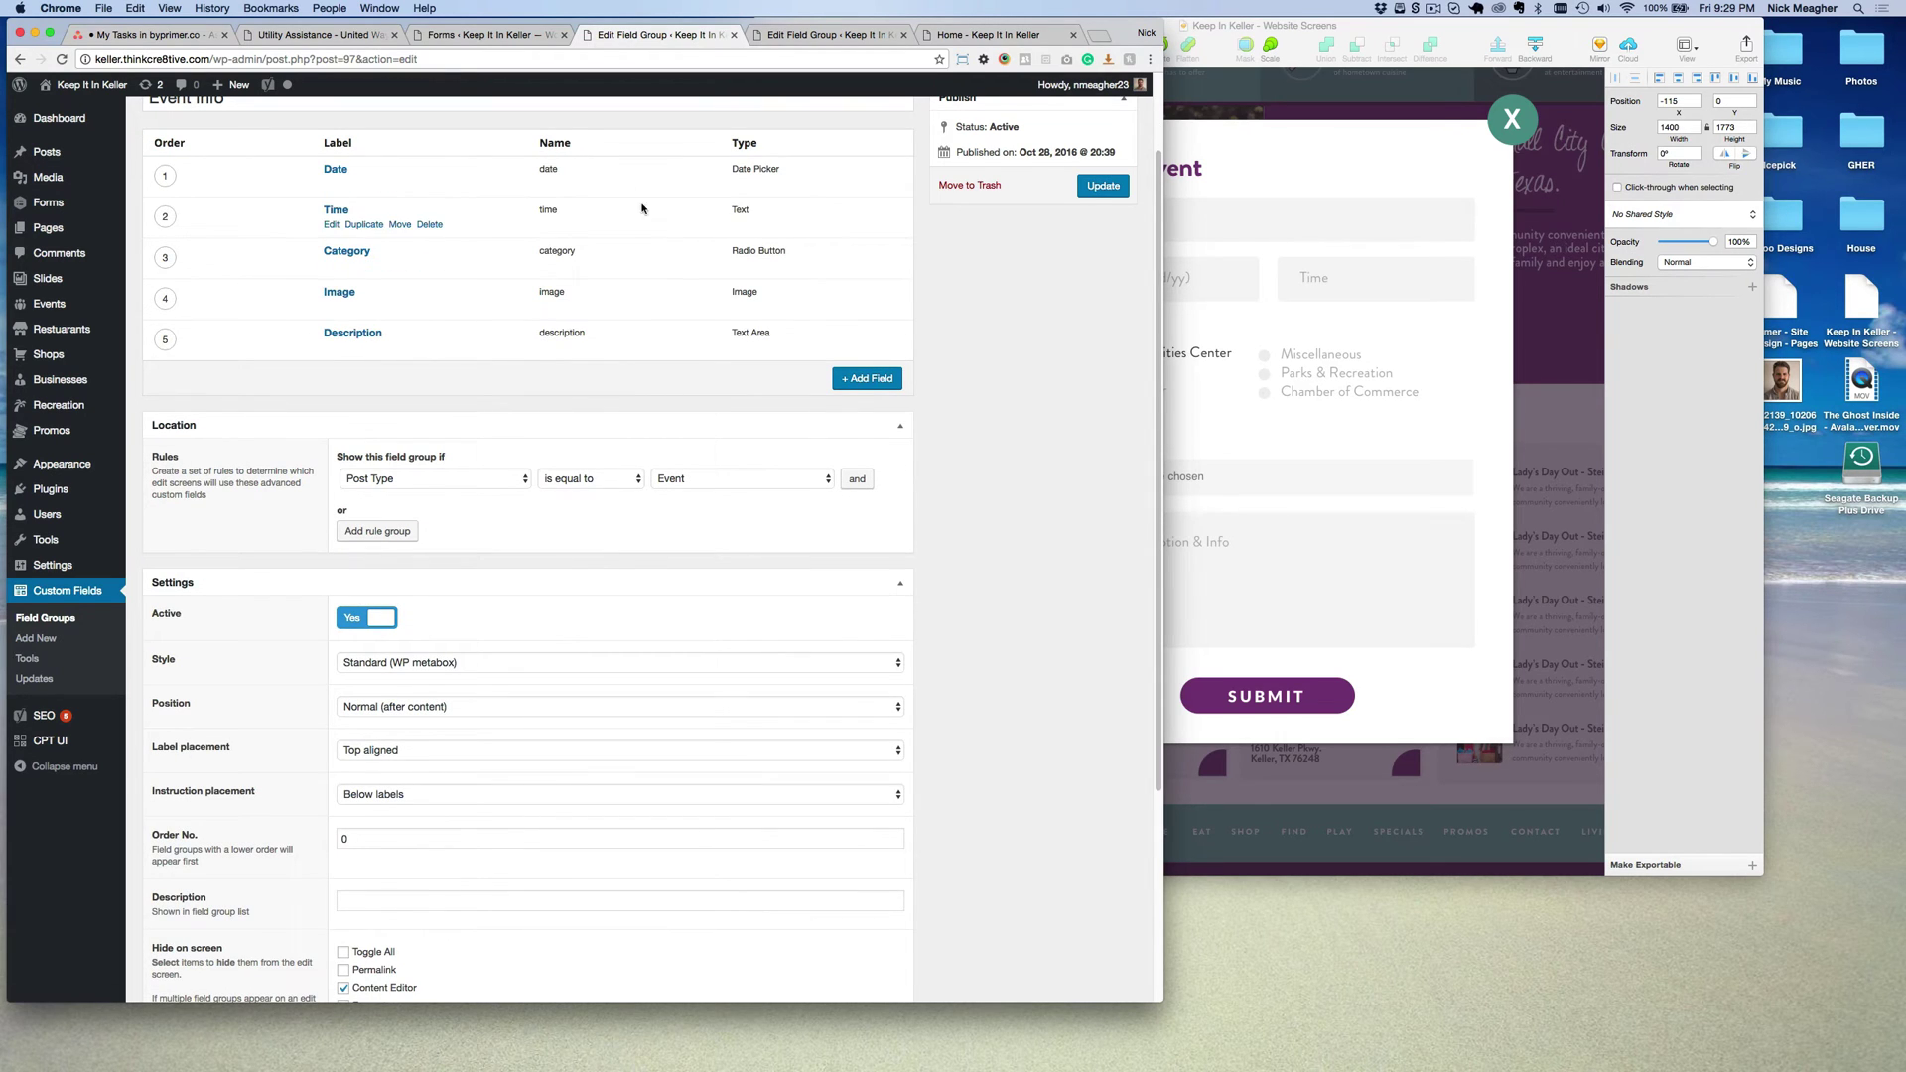
Add a post custom field to the Create Event form with the label and placeholder "Time".
click(483, 34)
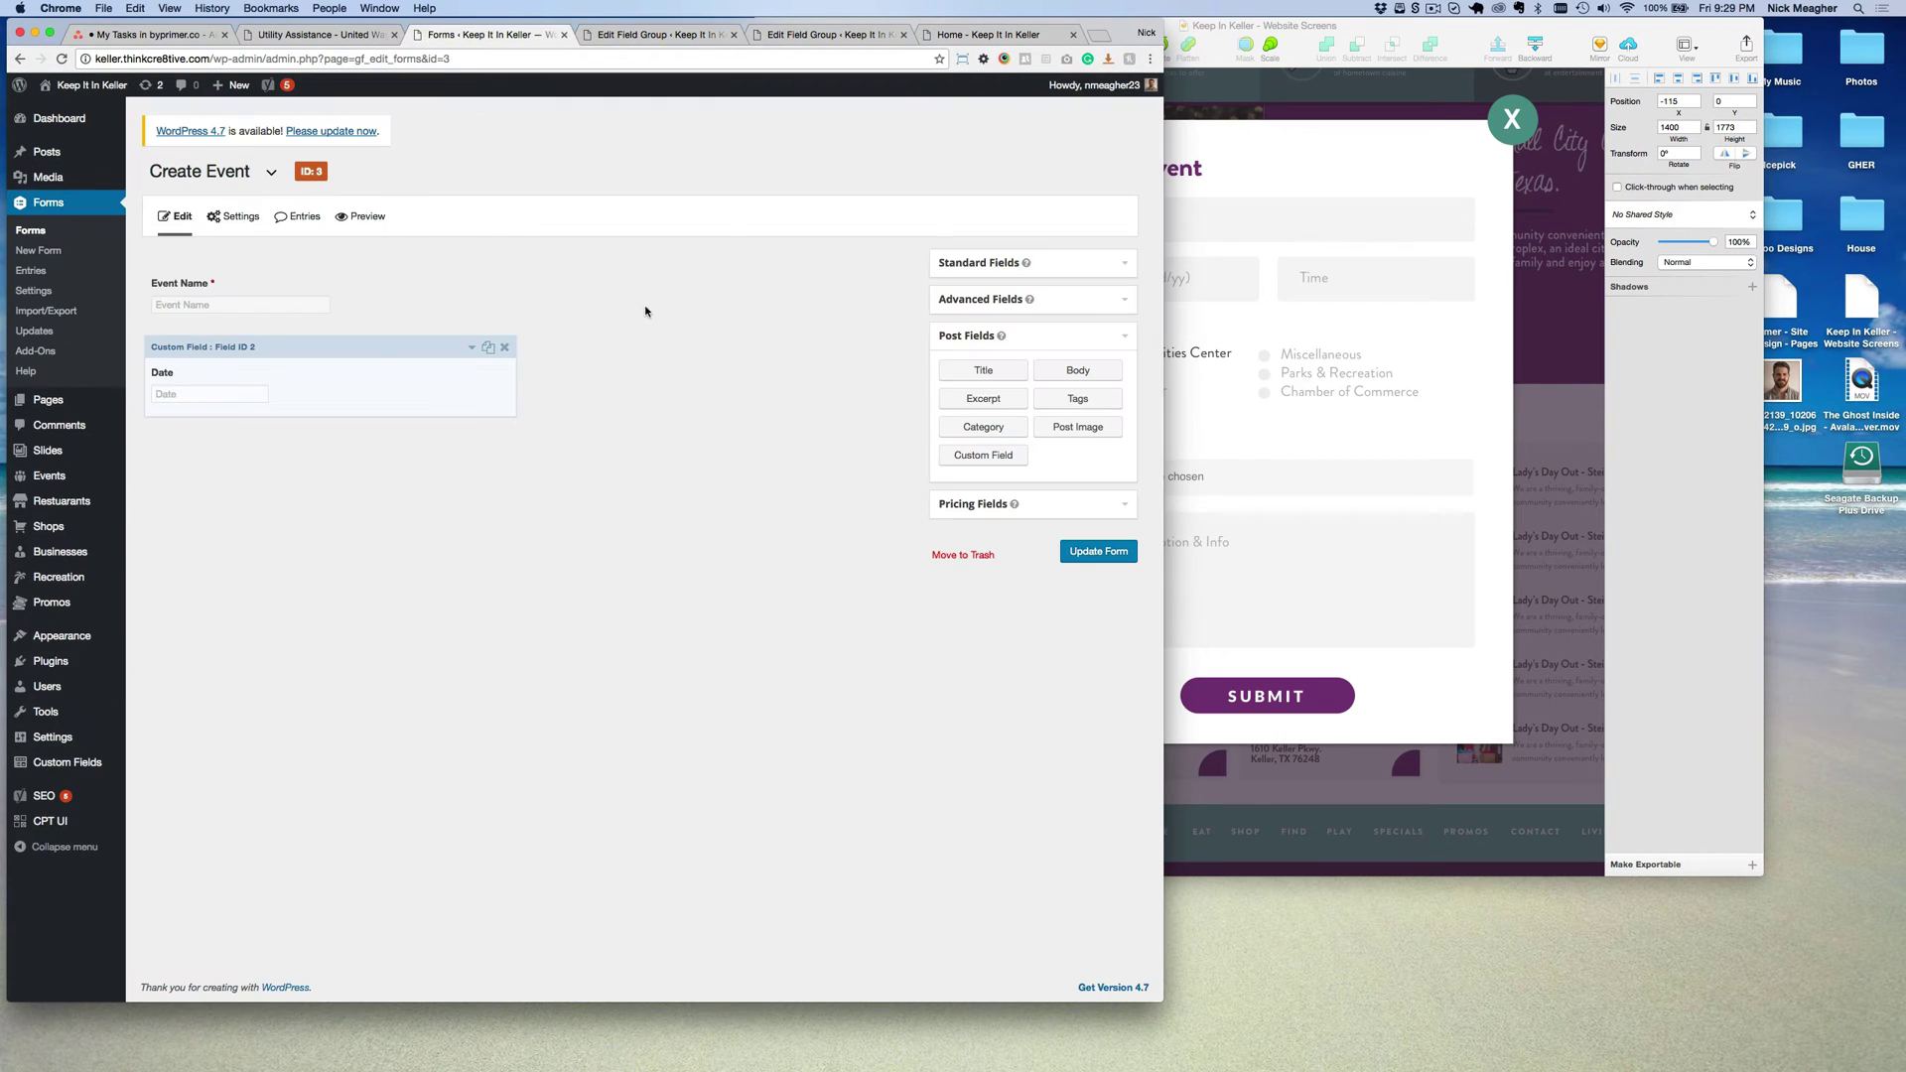
click(971, 468)
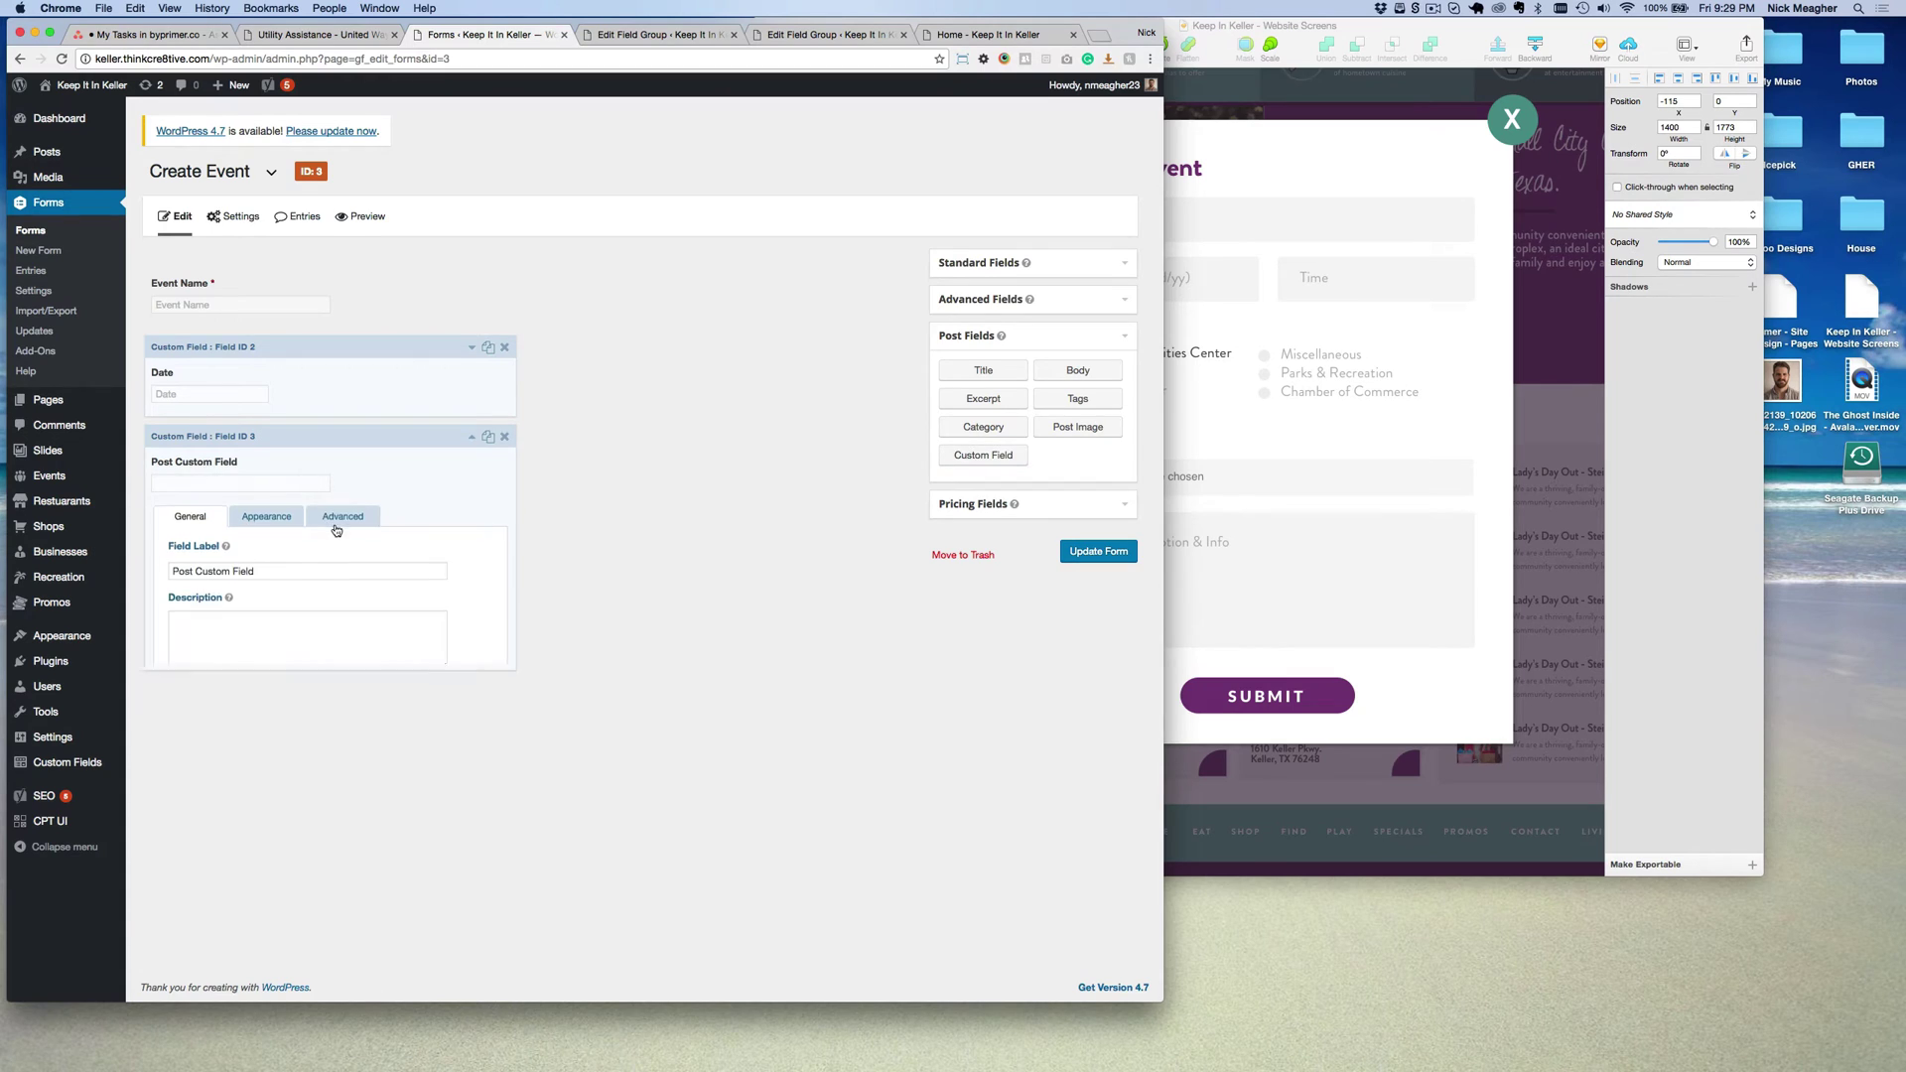
triple_click(283, 564)
text(Time)
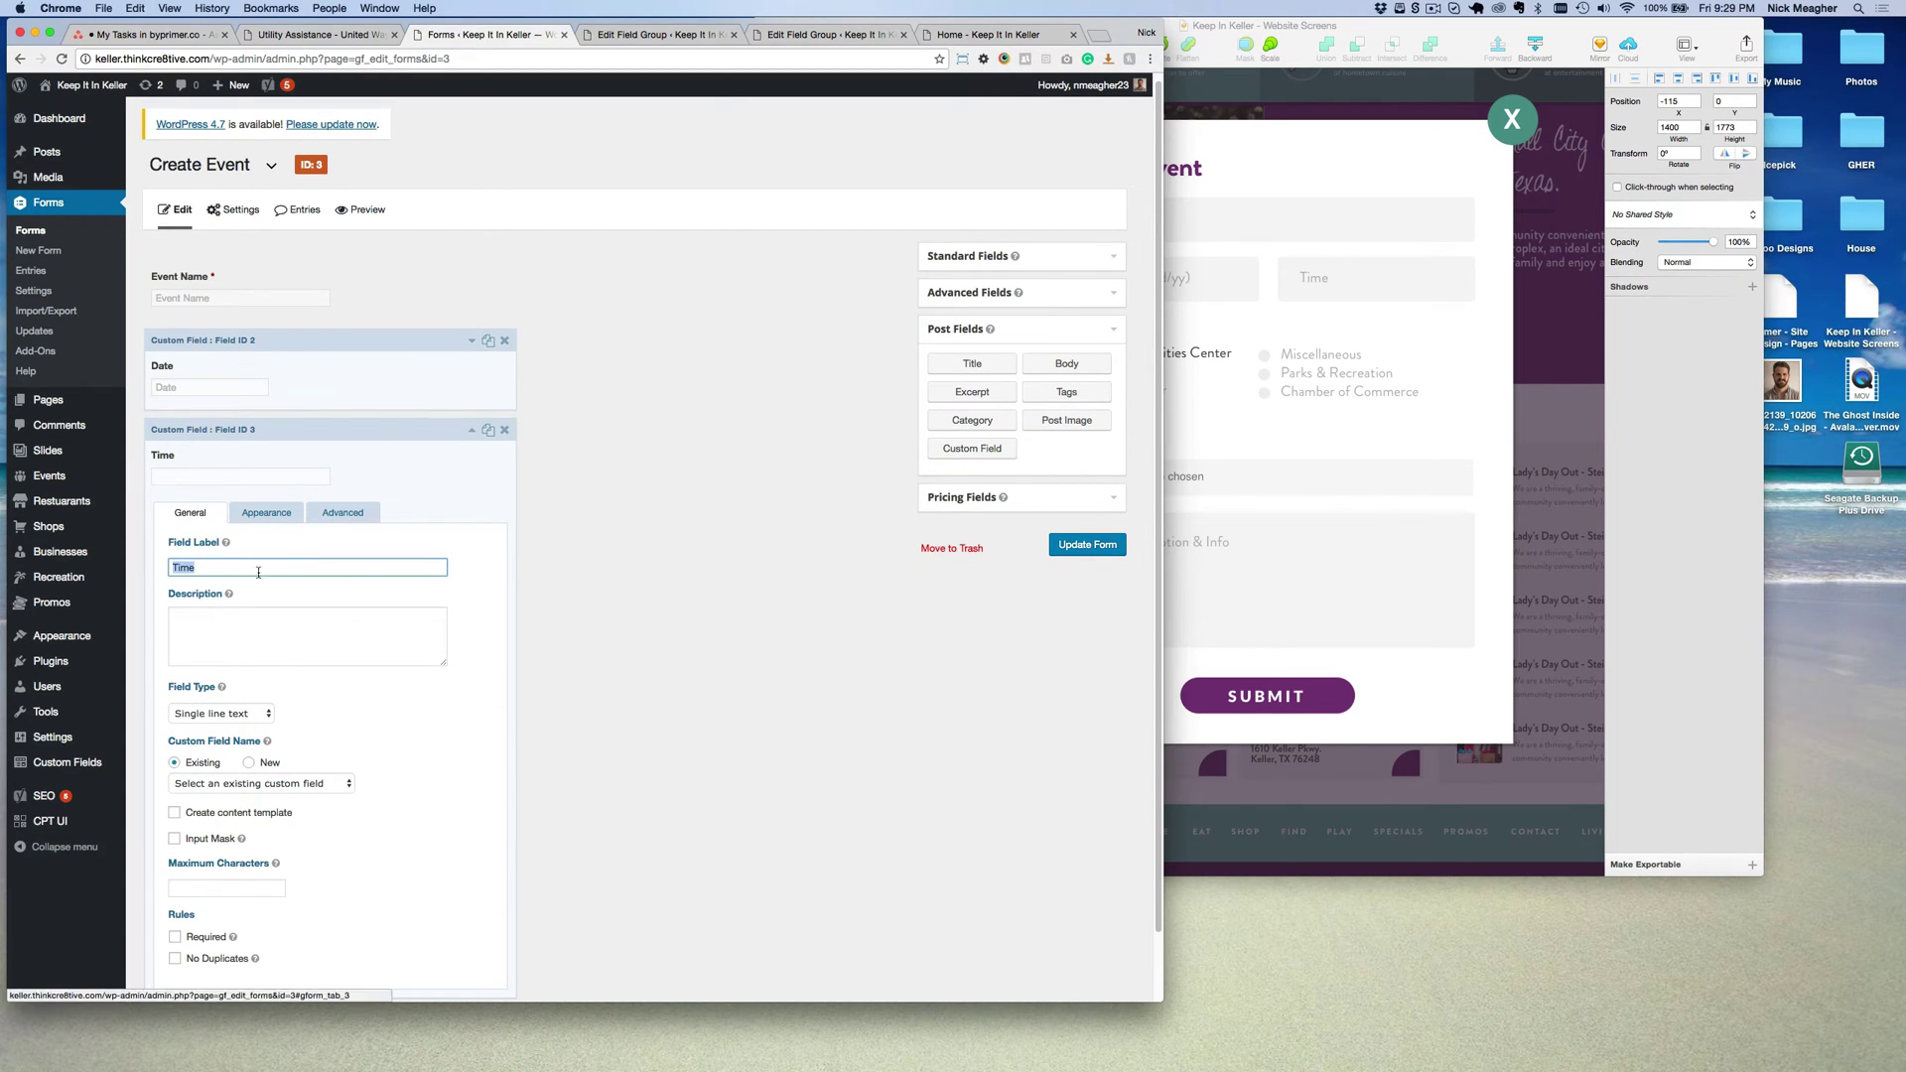
click(283, 518)
click(194, 512)
Keep the Time field as Single line text and map it to the existing custom field "time".
click(223, 720)
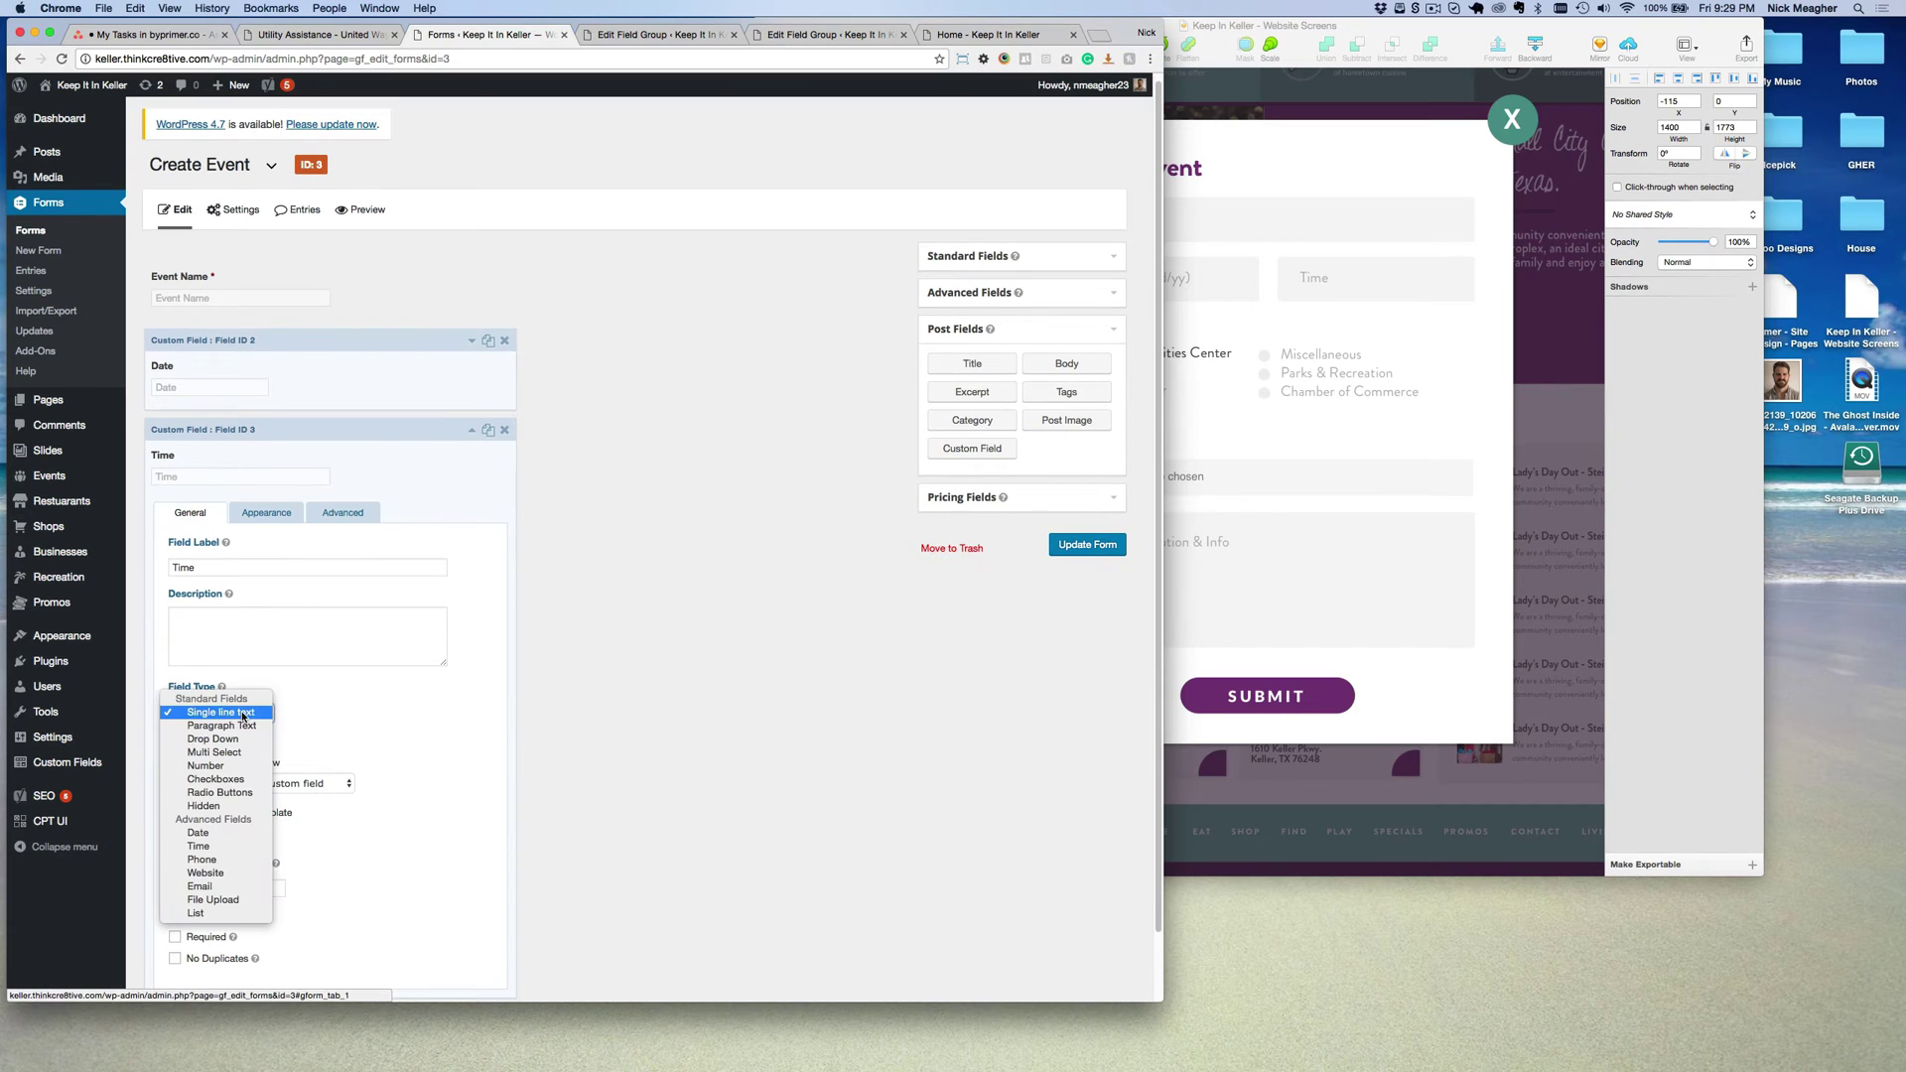
click(314, 724)
scroll(298, 715, down, 2)
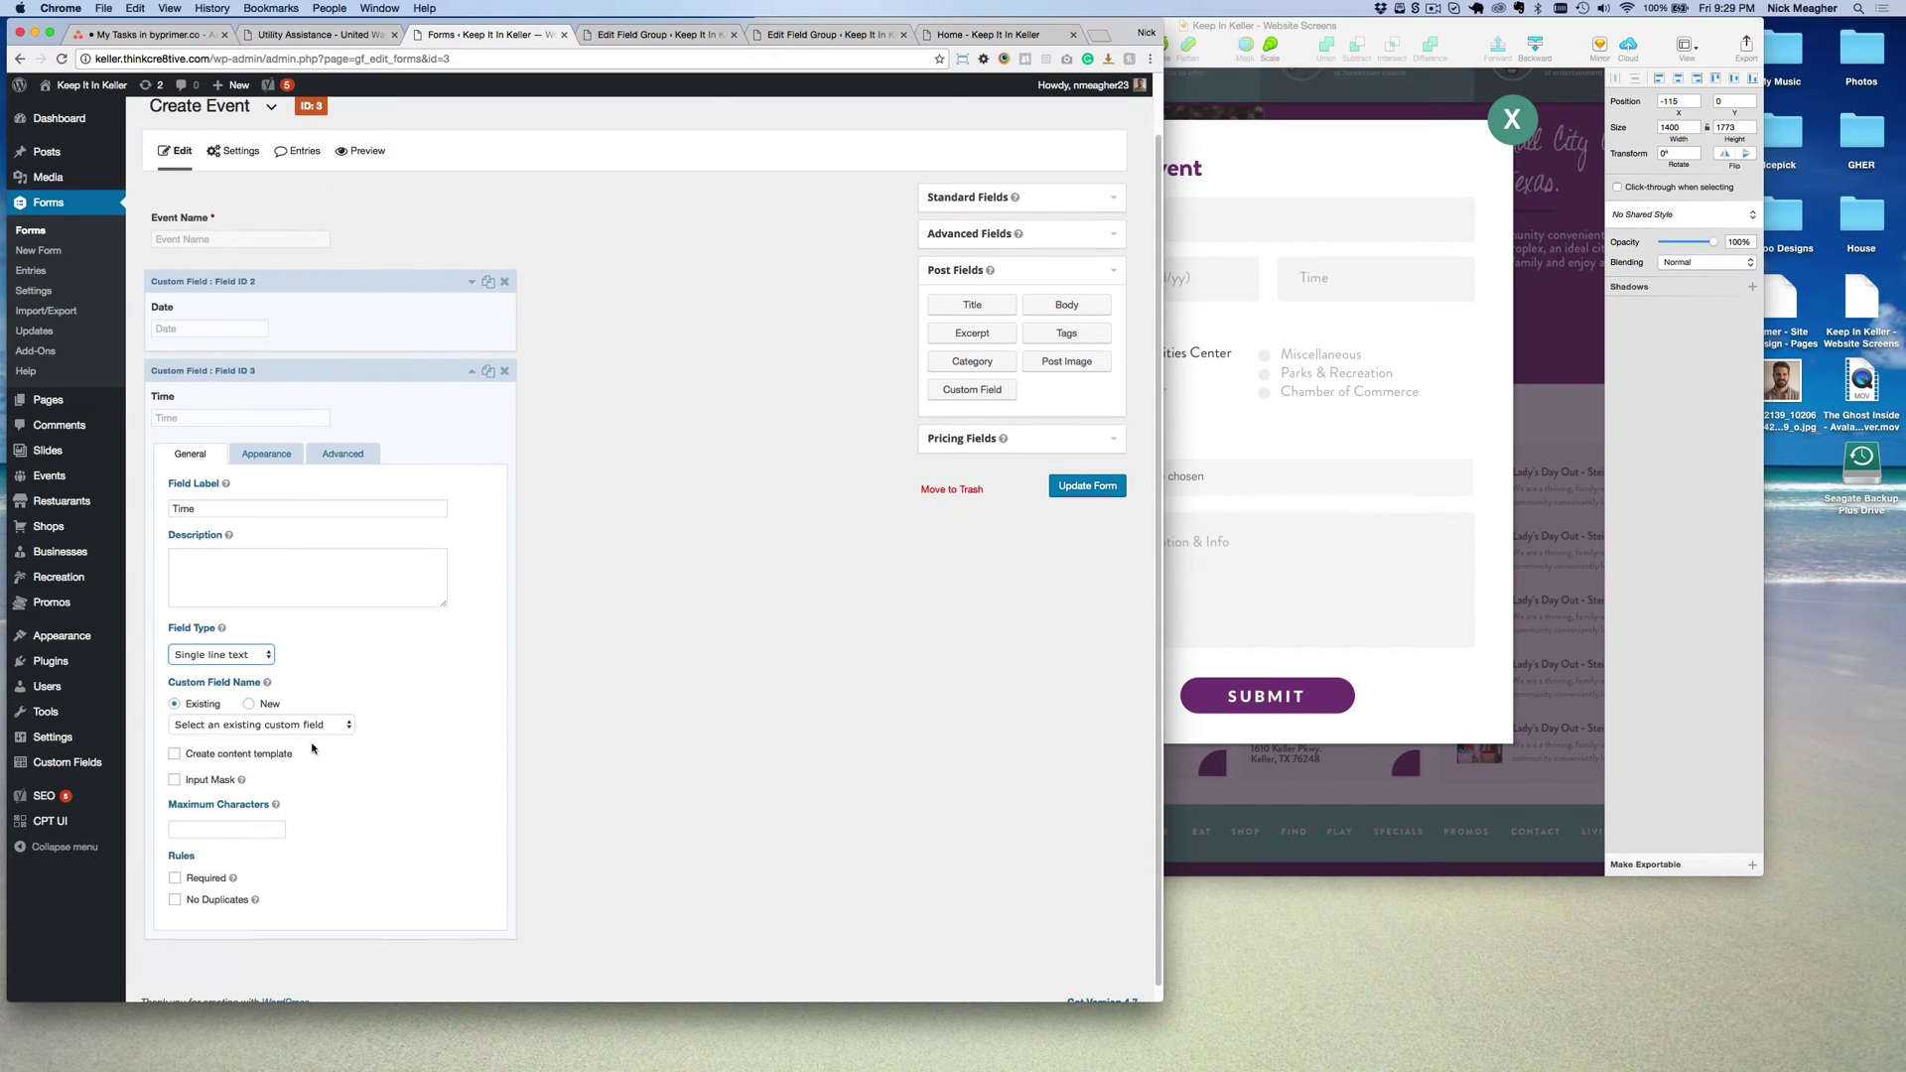
click(233, 723)
scroll(234, 874, down, 5)
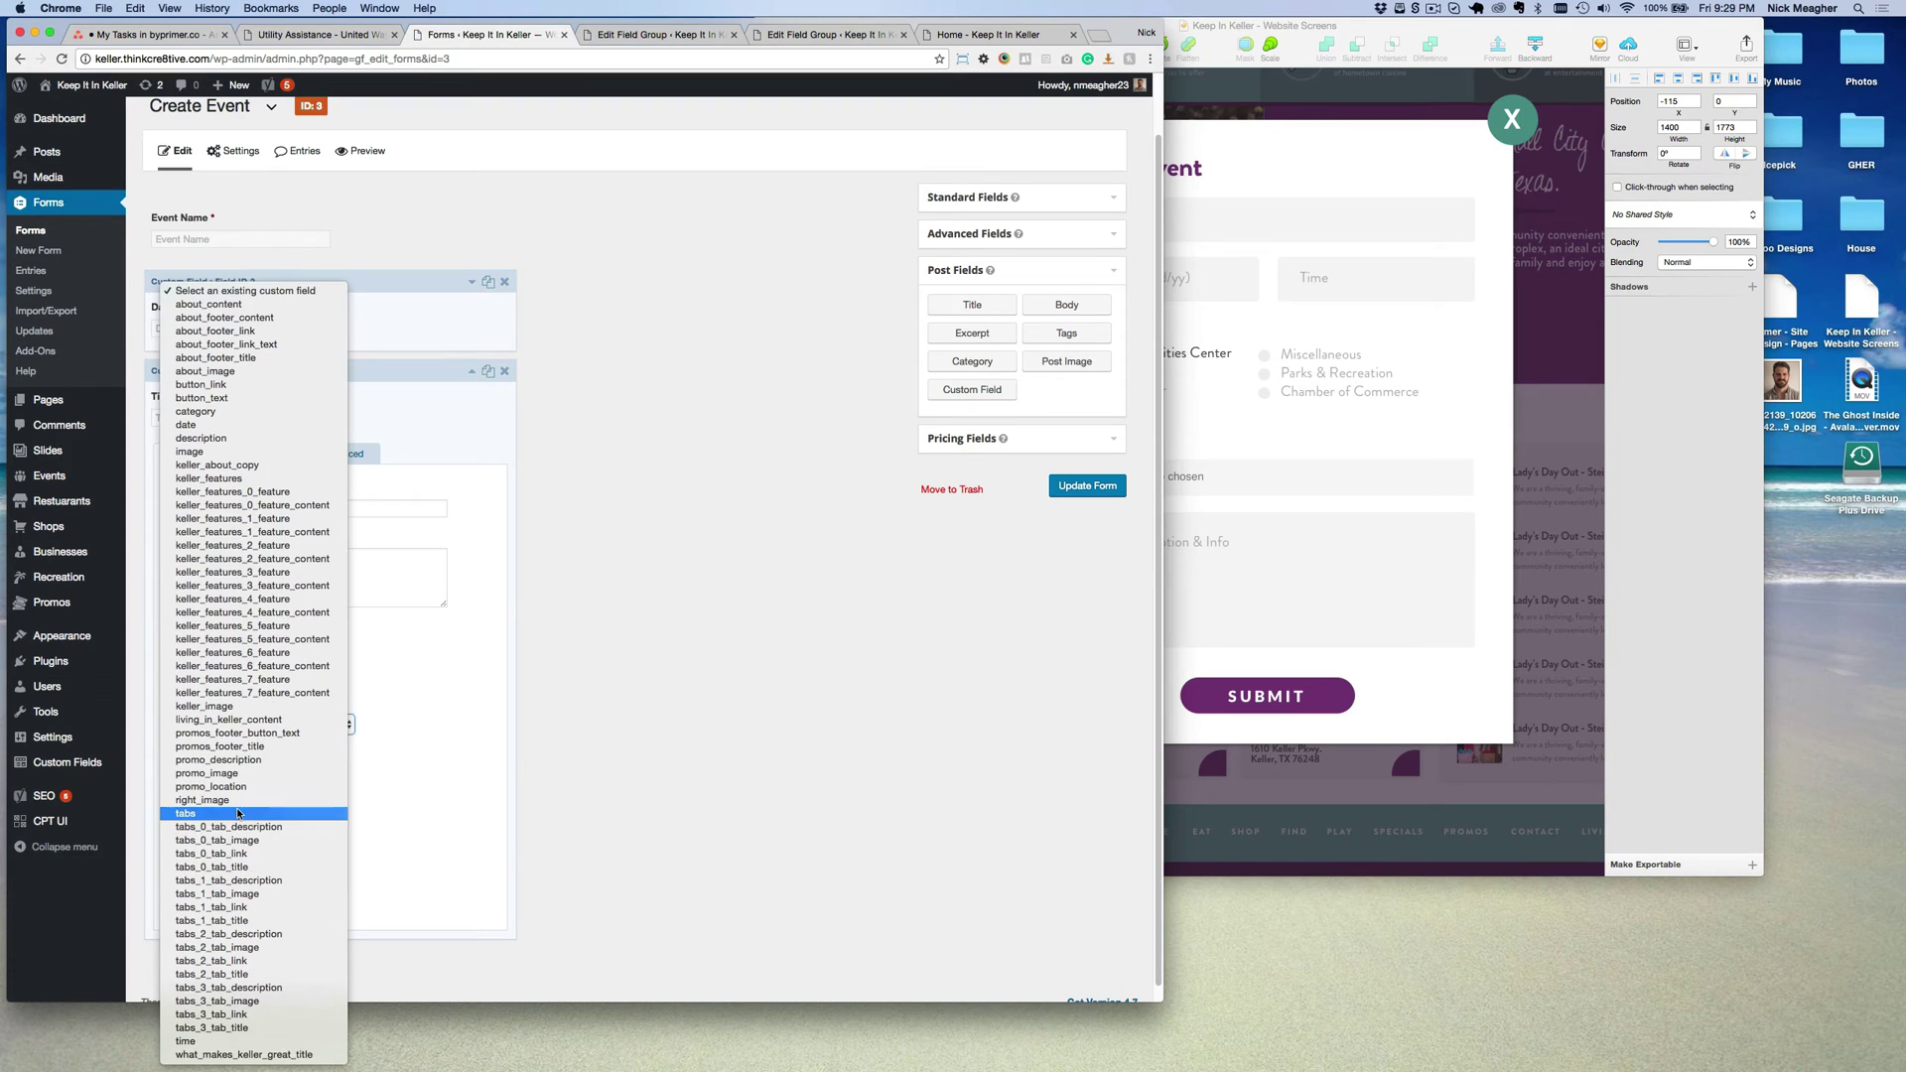
click(223, 1041)
scroll(330, 707, down, 1)
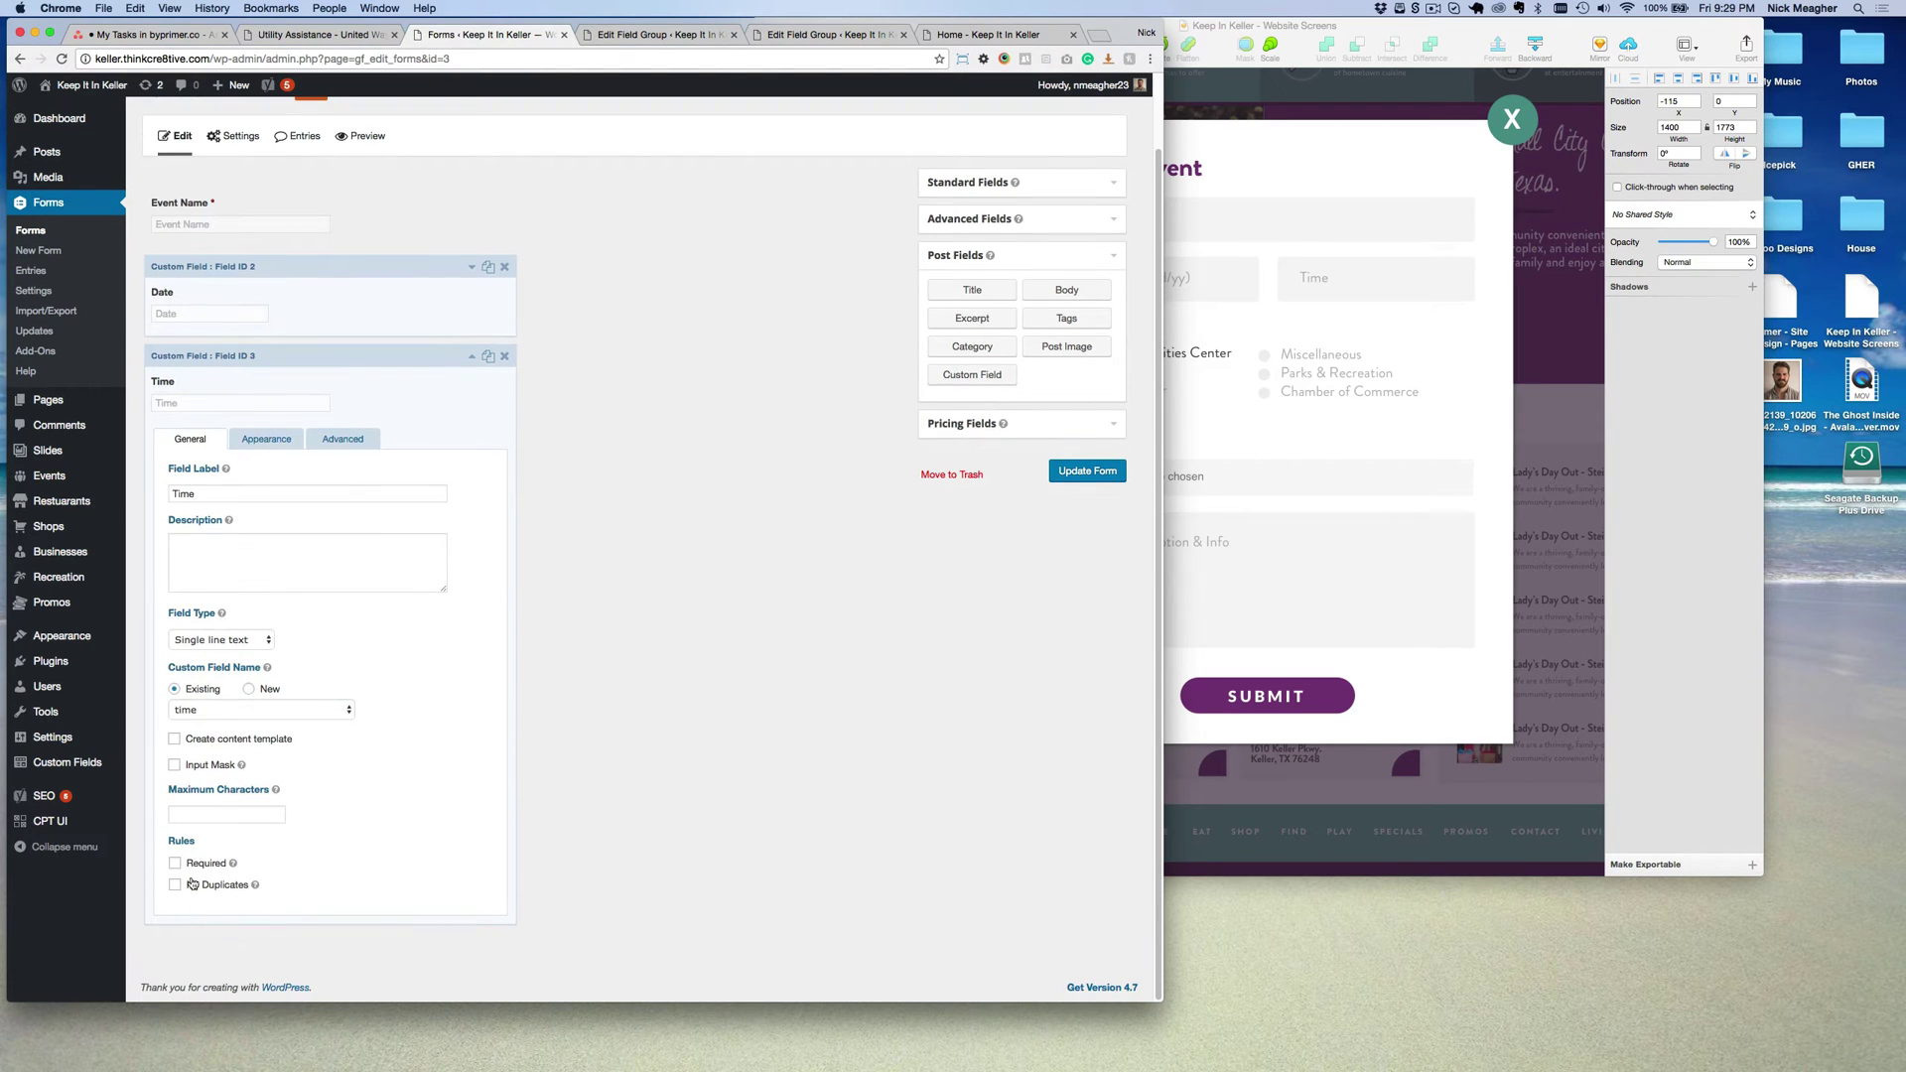
Make the form's Time and Date fields required and collapse their settings.
click(1406, 586)
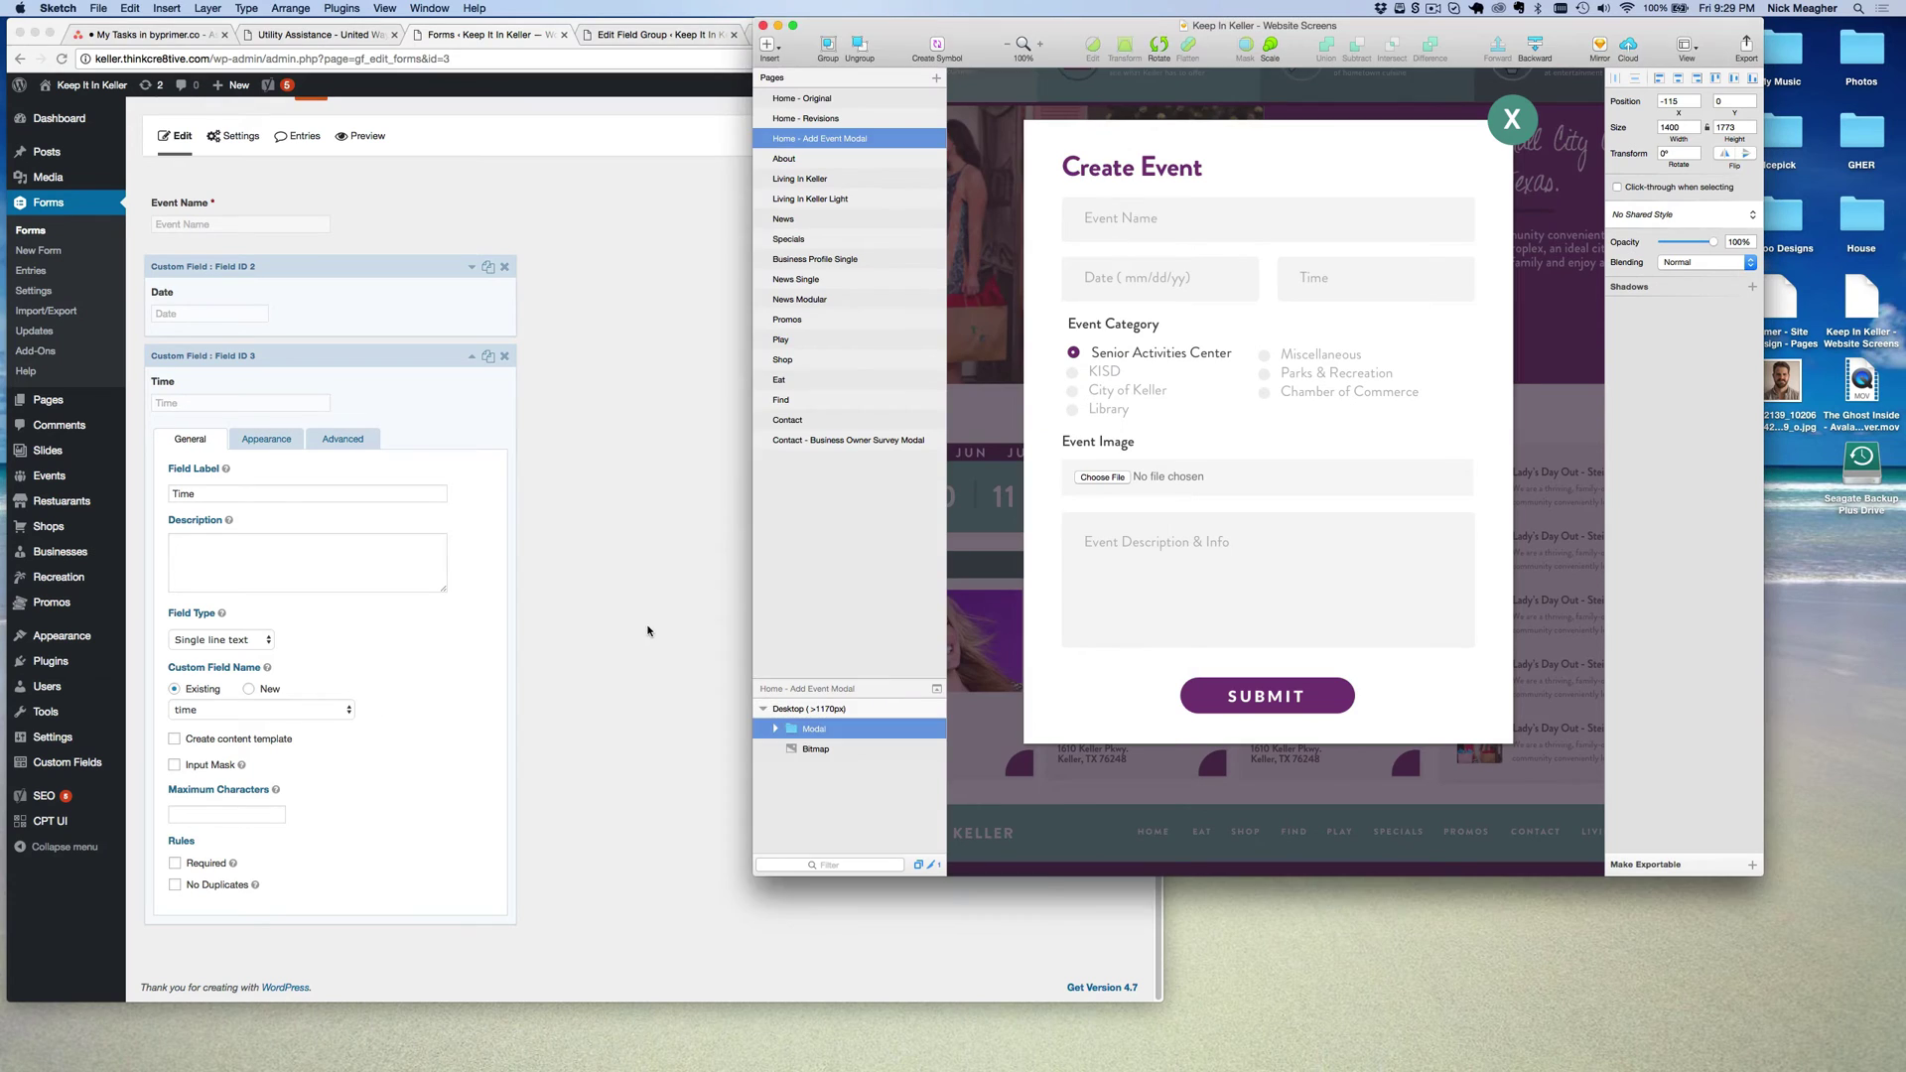
click(650, 633)
click(175, 863)
click(324, 271)
scroll(308, 382, up, 2)
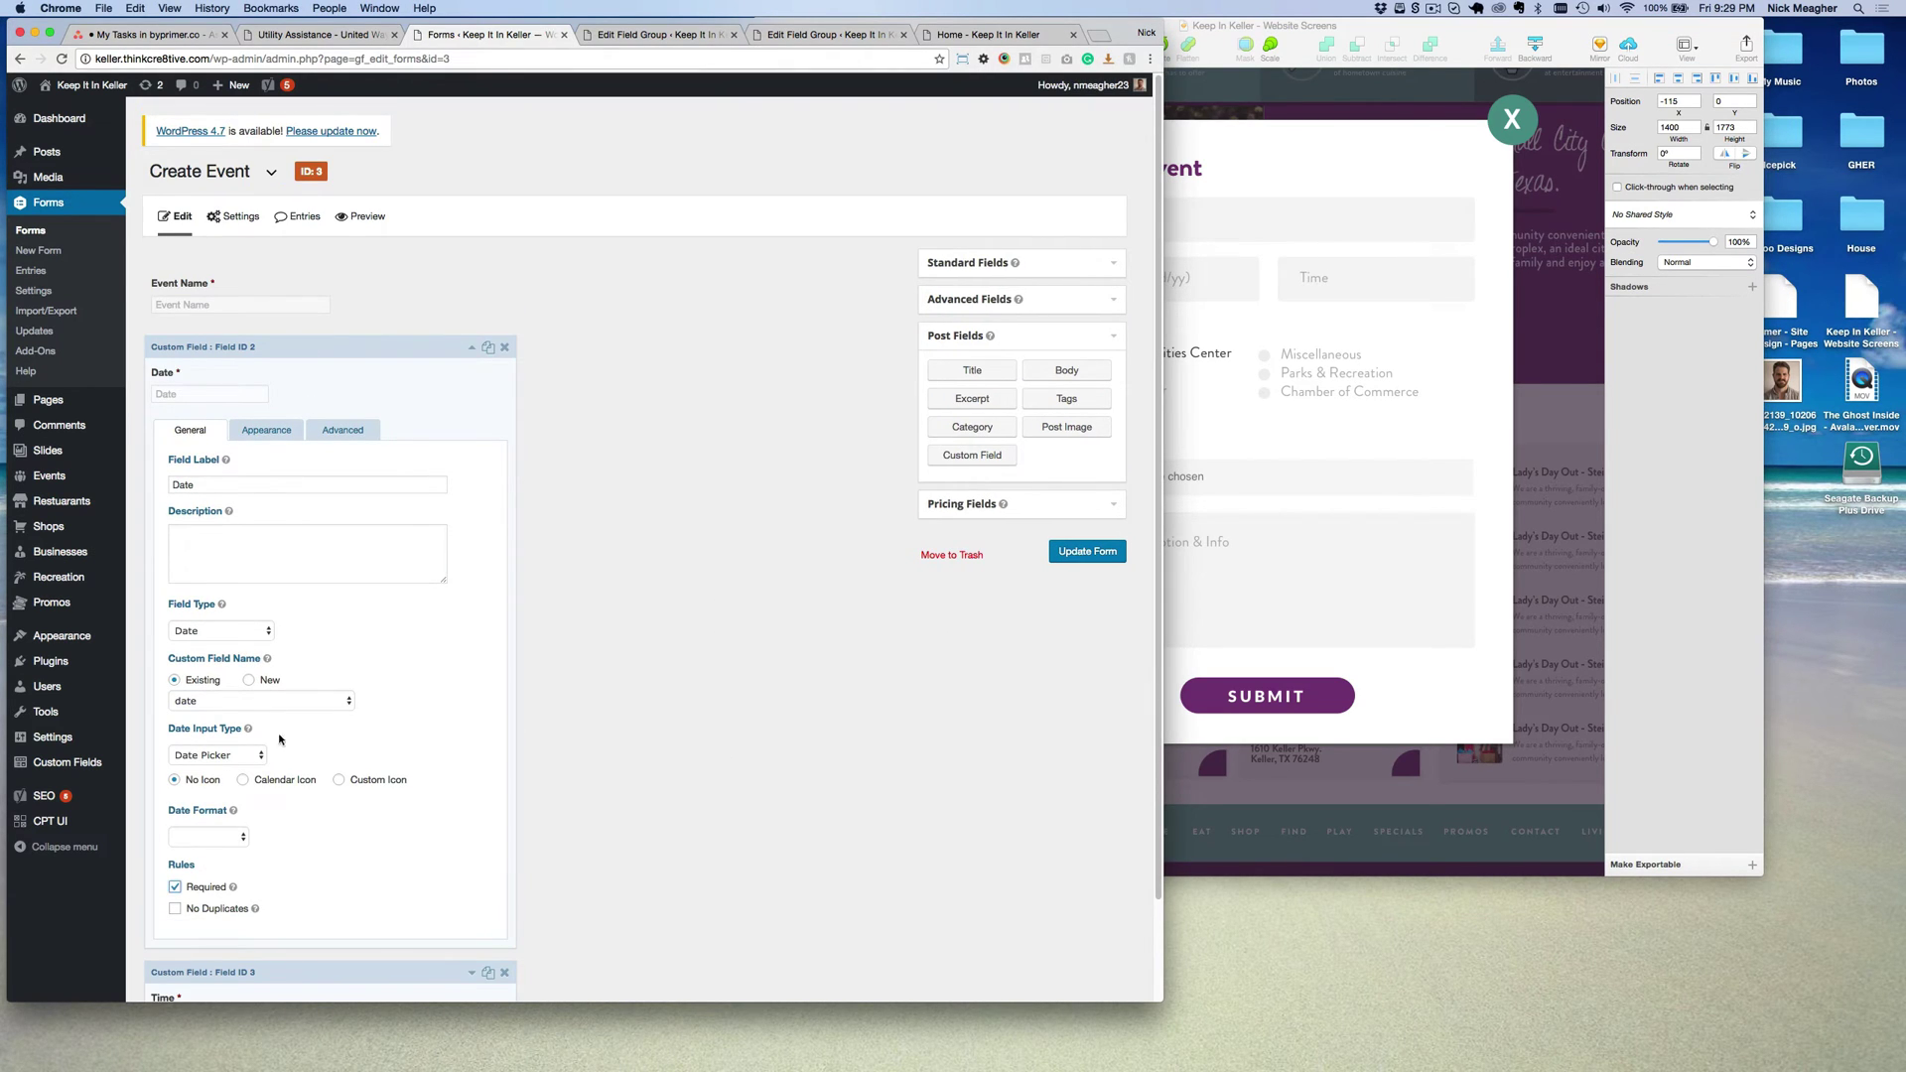
click(174, 886)
click(477, 366)
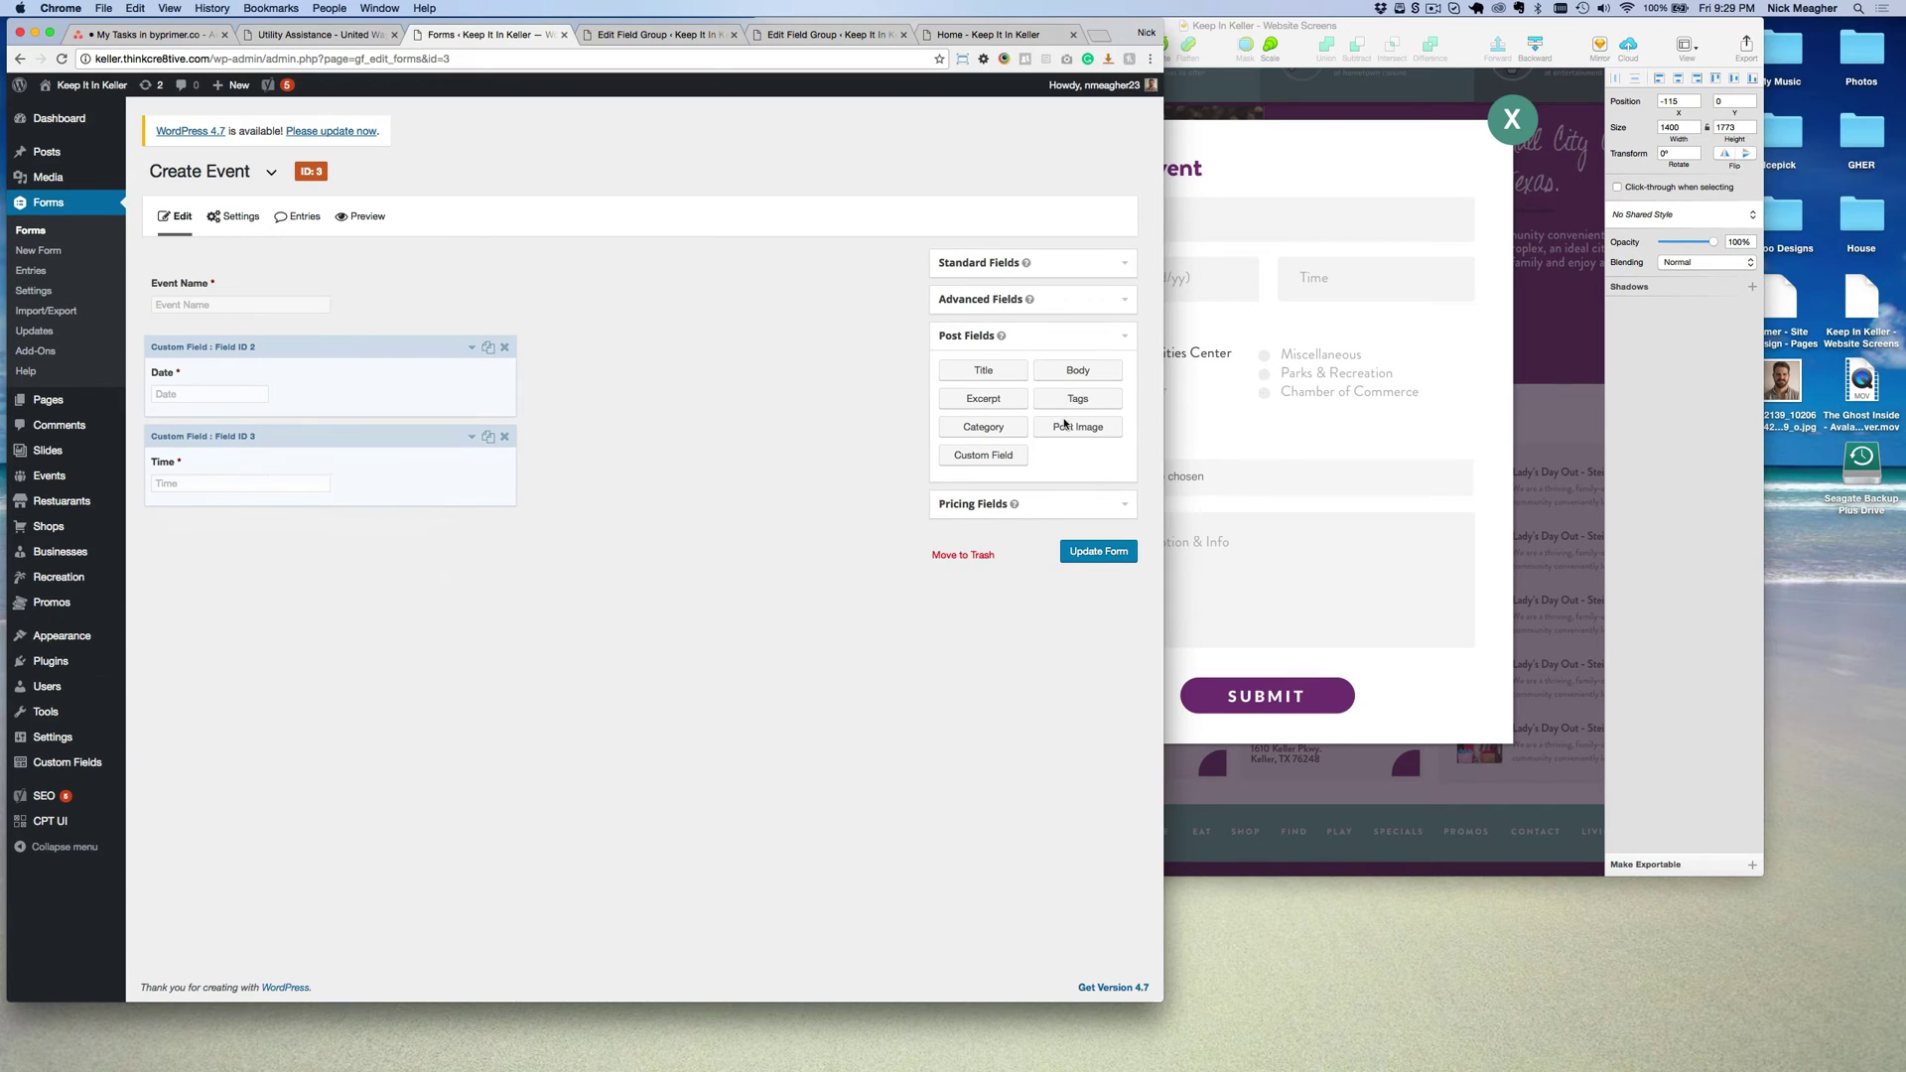
Check the mockup's Event Category options and add another post custom field with the Radio Buttons type.
click(1281, 438)
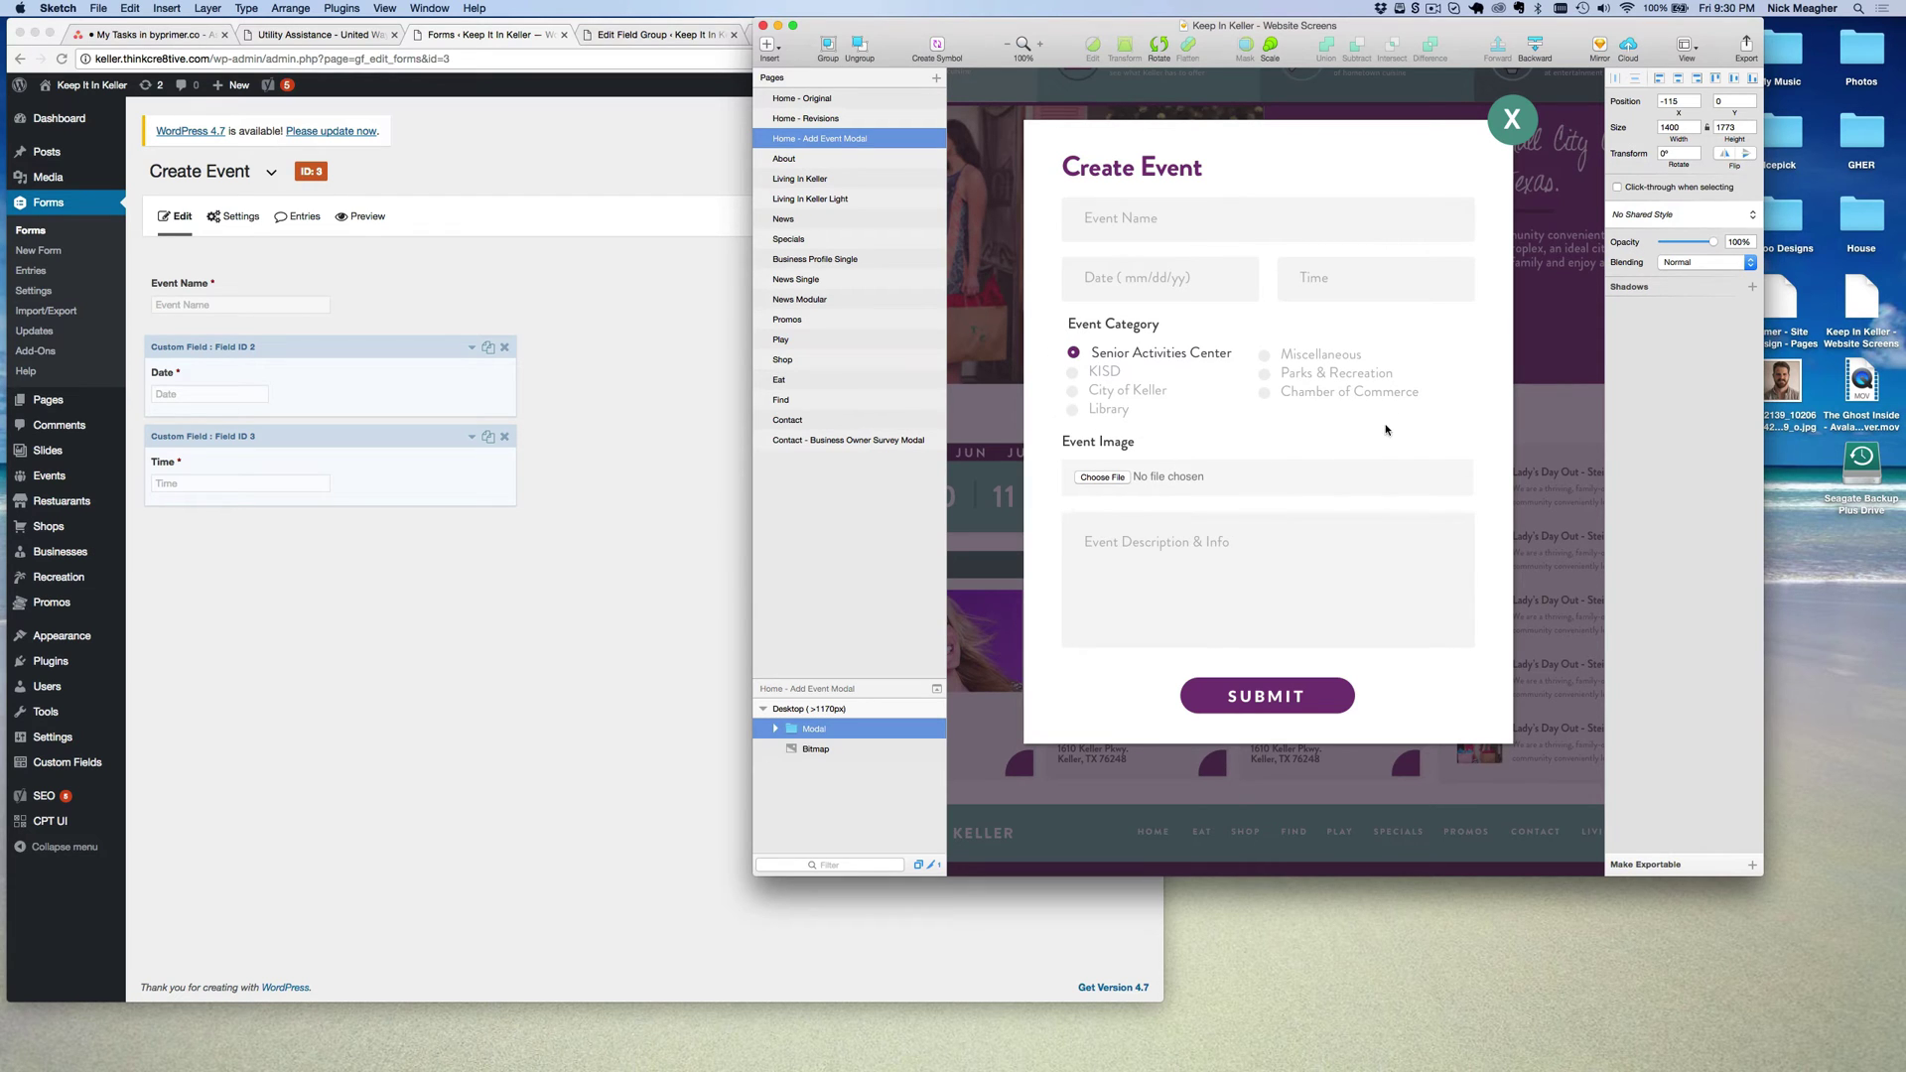
click(447, 602)
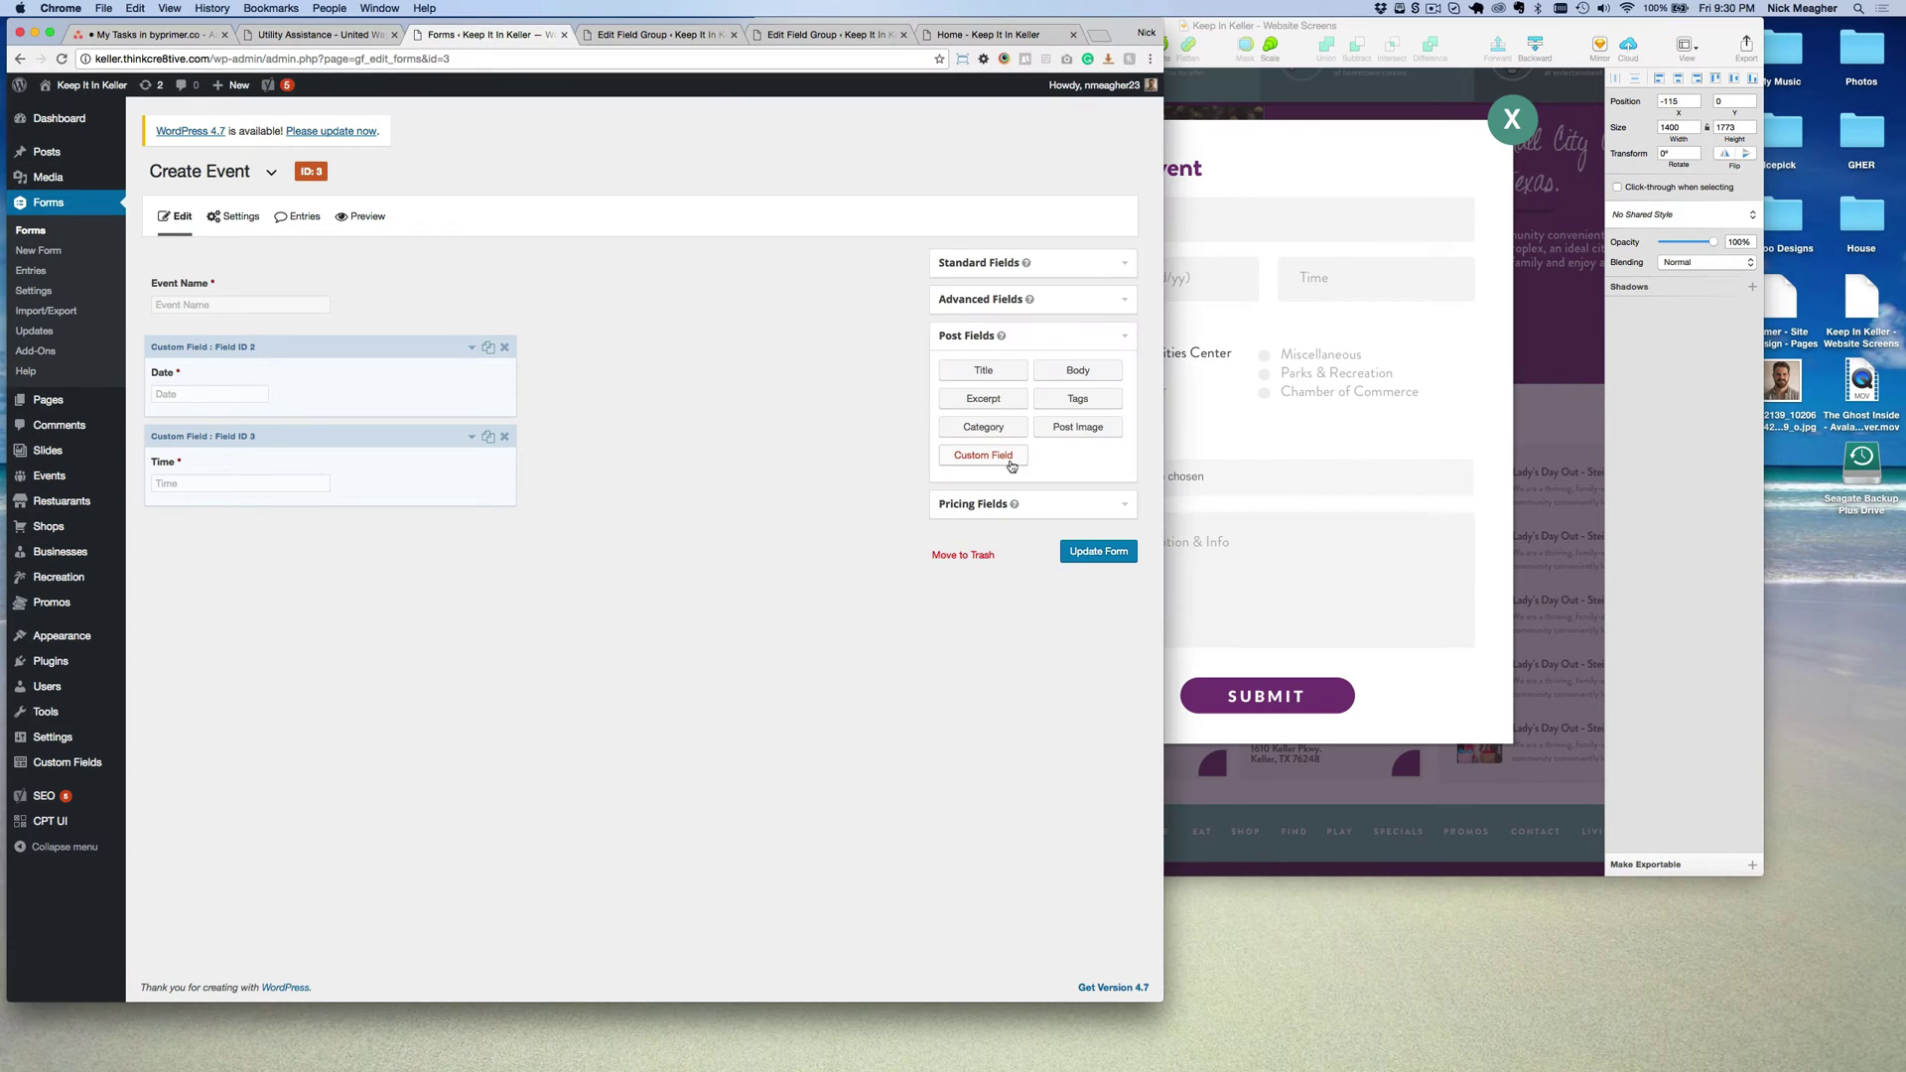
click(352, 524)
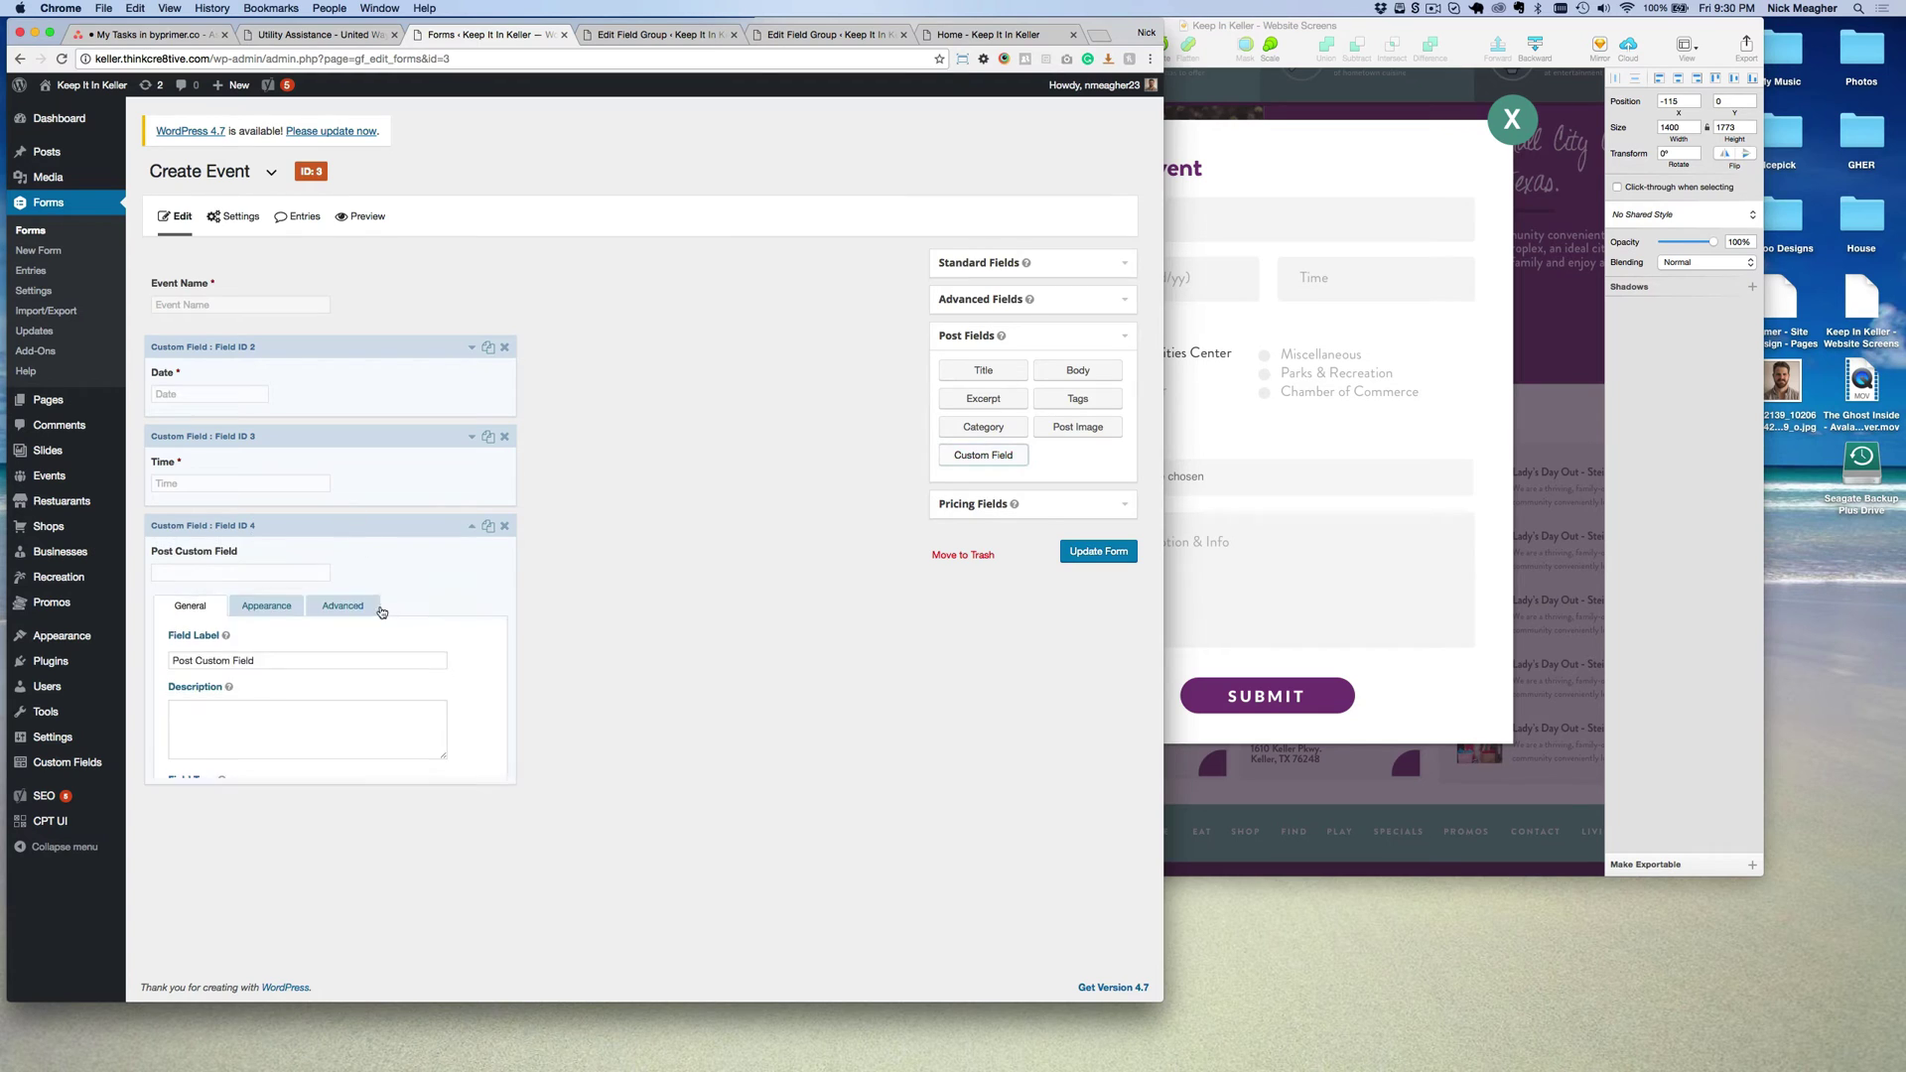
scroll(328, 676, down, 2)
click(211, 681)
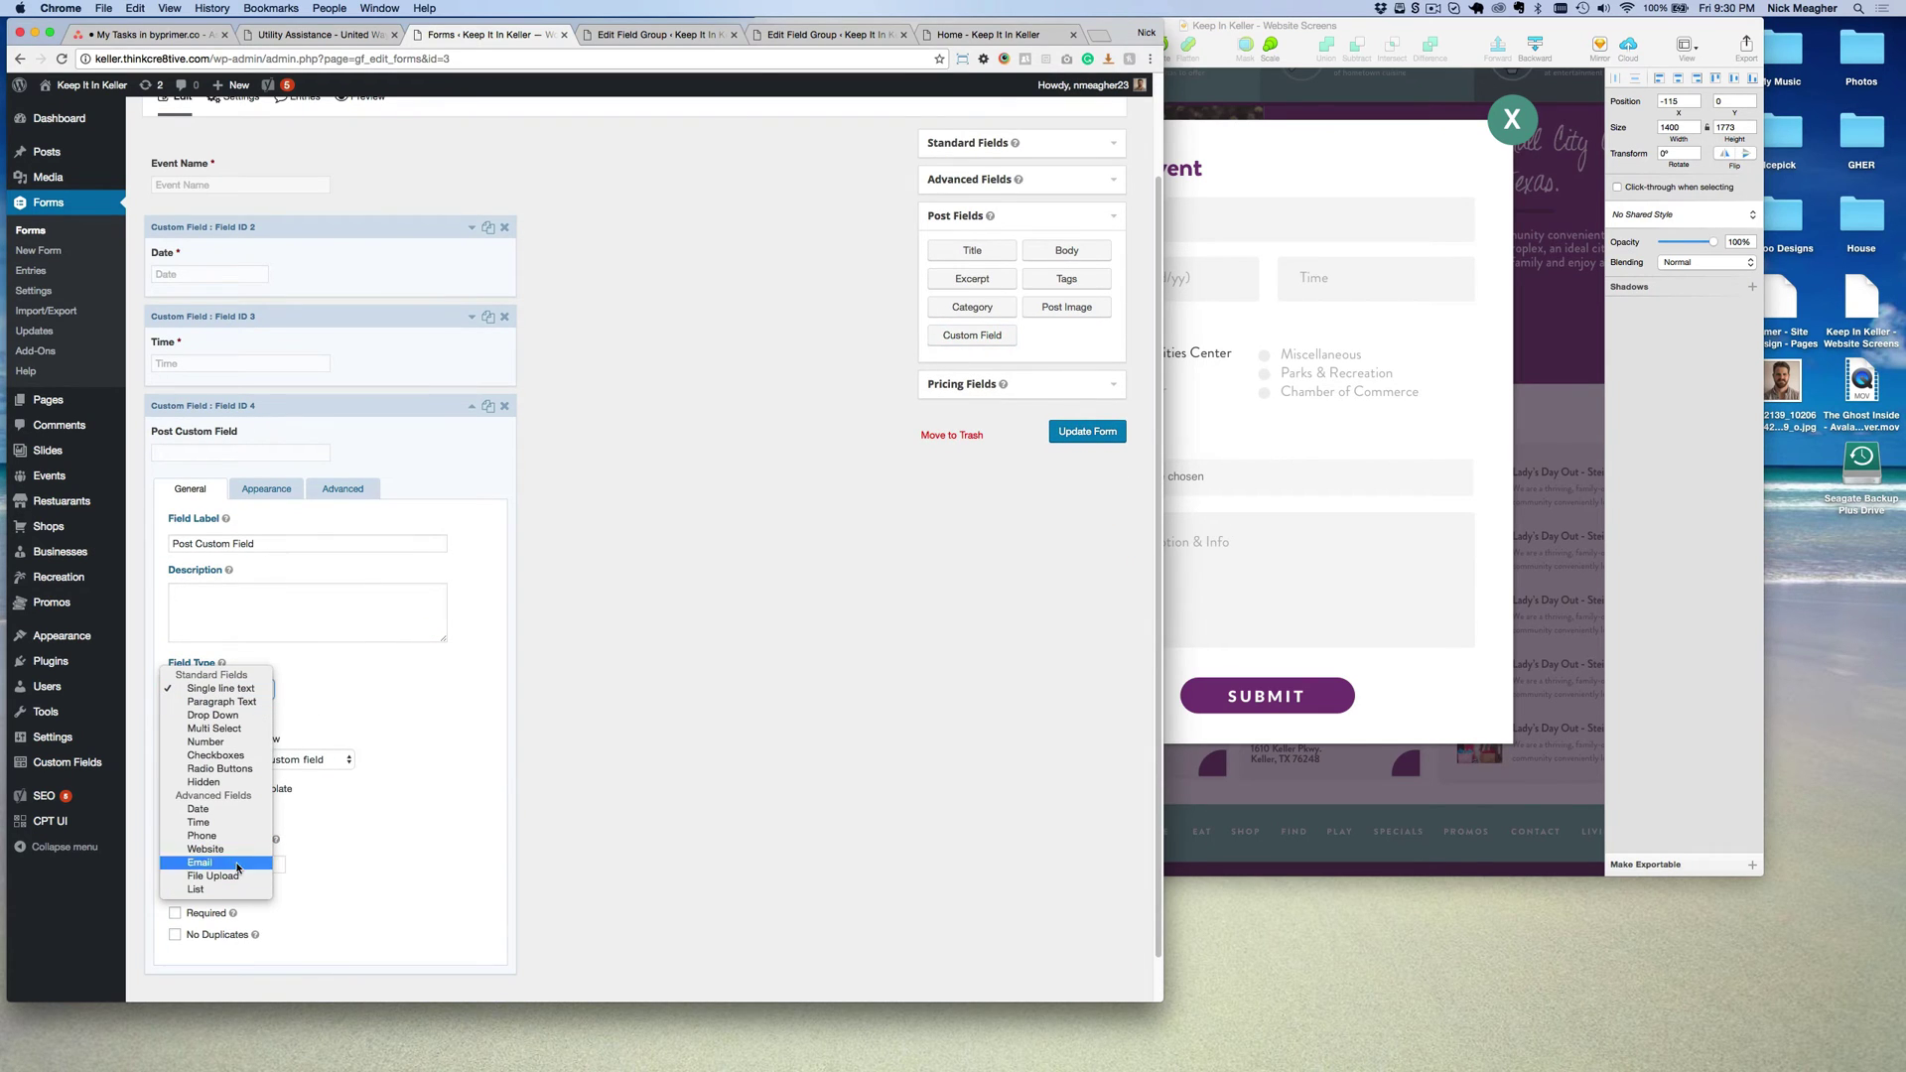
click(219, 769)
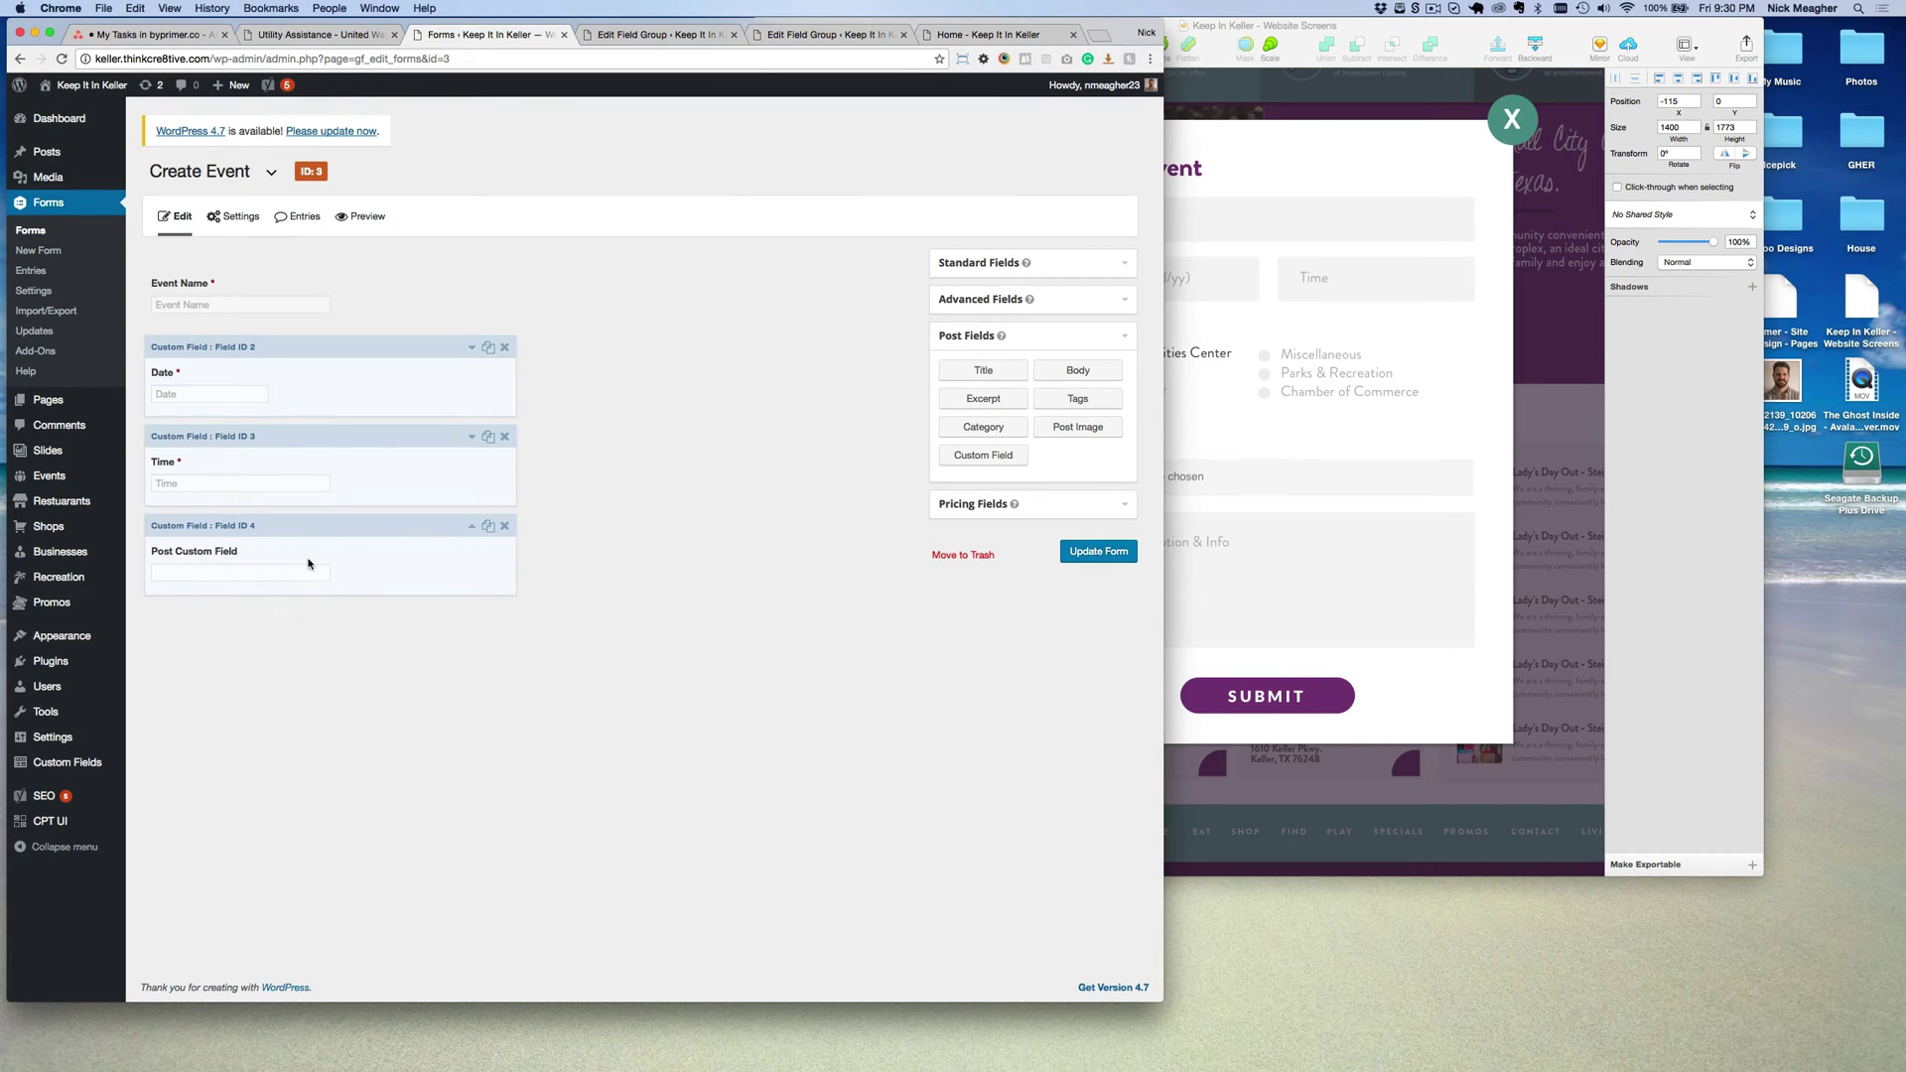
scroll(288, 735, down, 3)
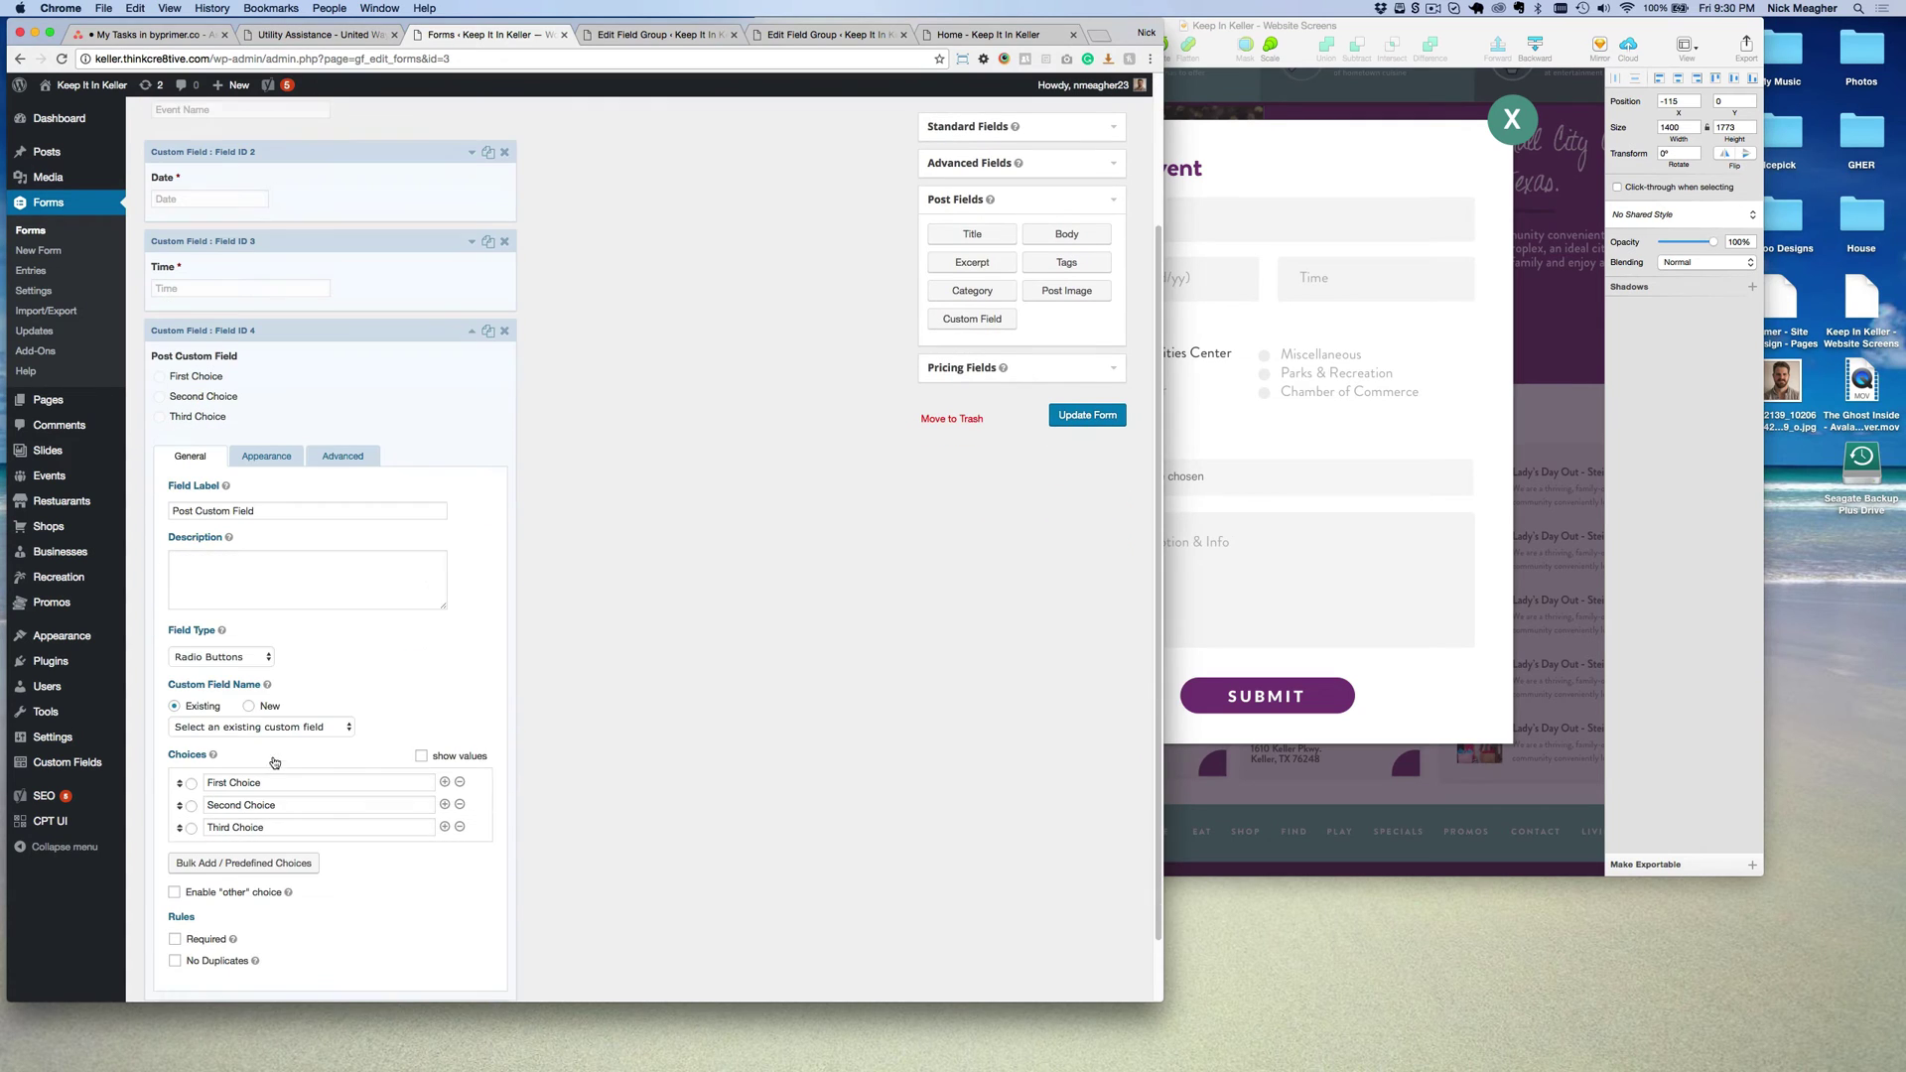
Check the Category field's name in the Event Info field group and map the radio button field to the existing custom field "category".
click(239, 725)
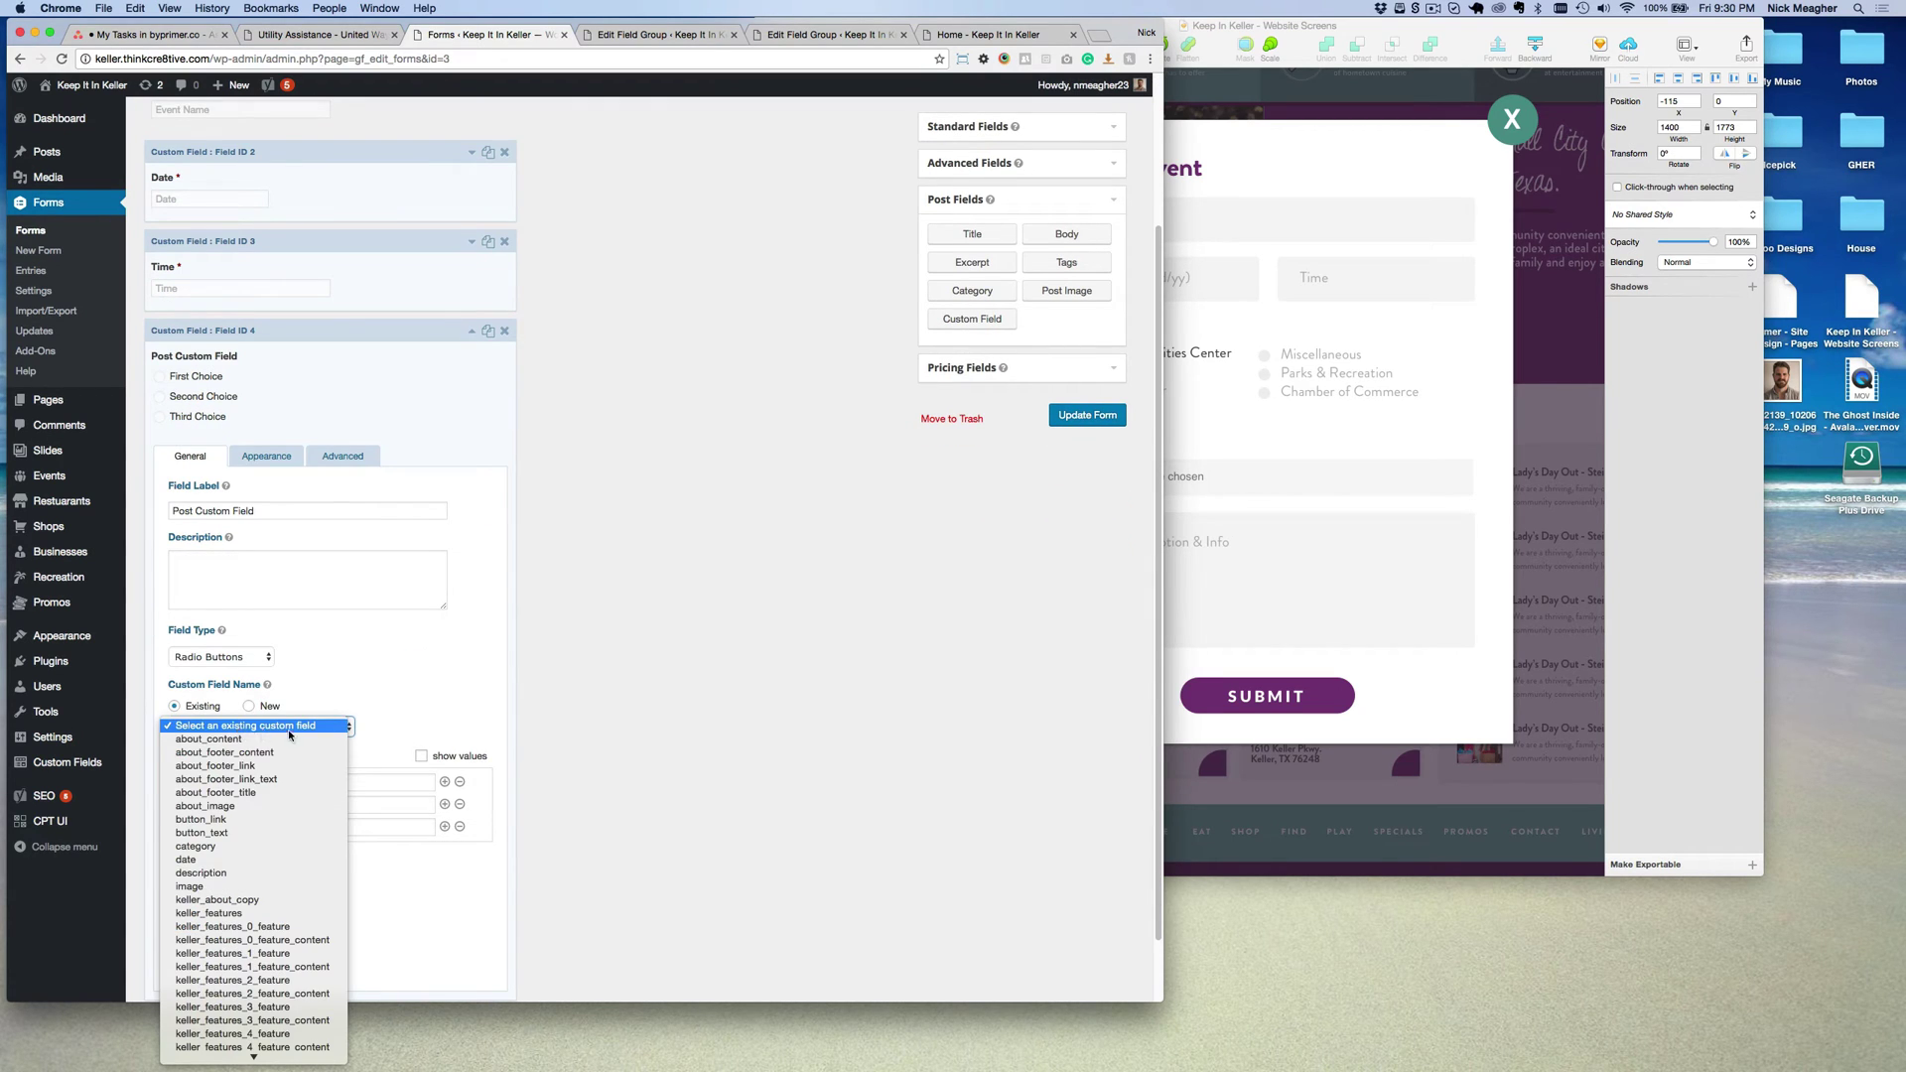
click(848, 667)
click(656, 34)
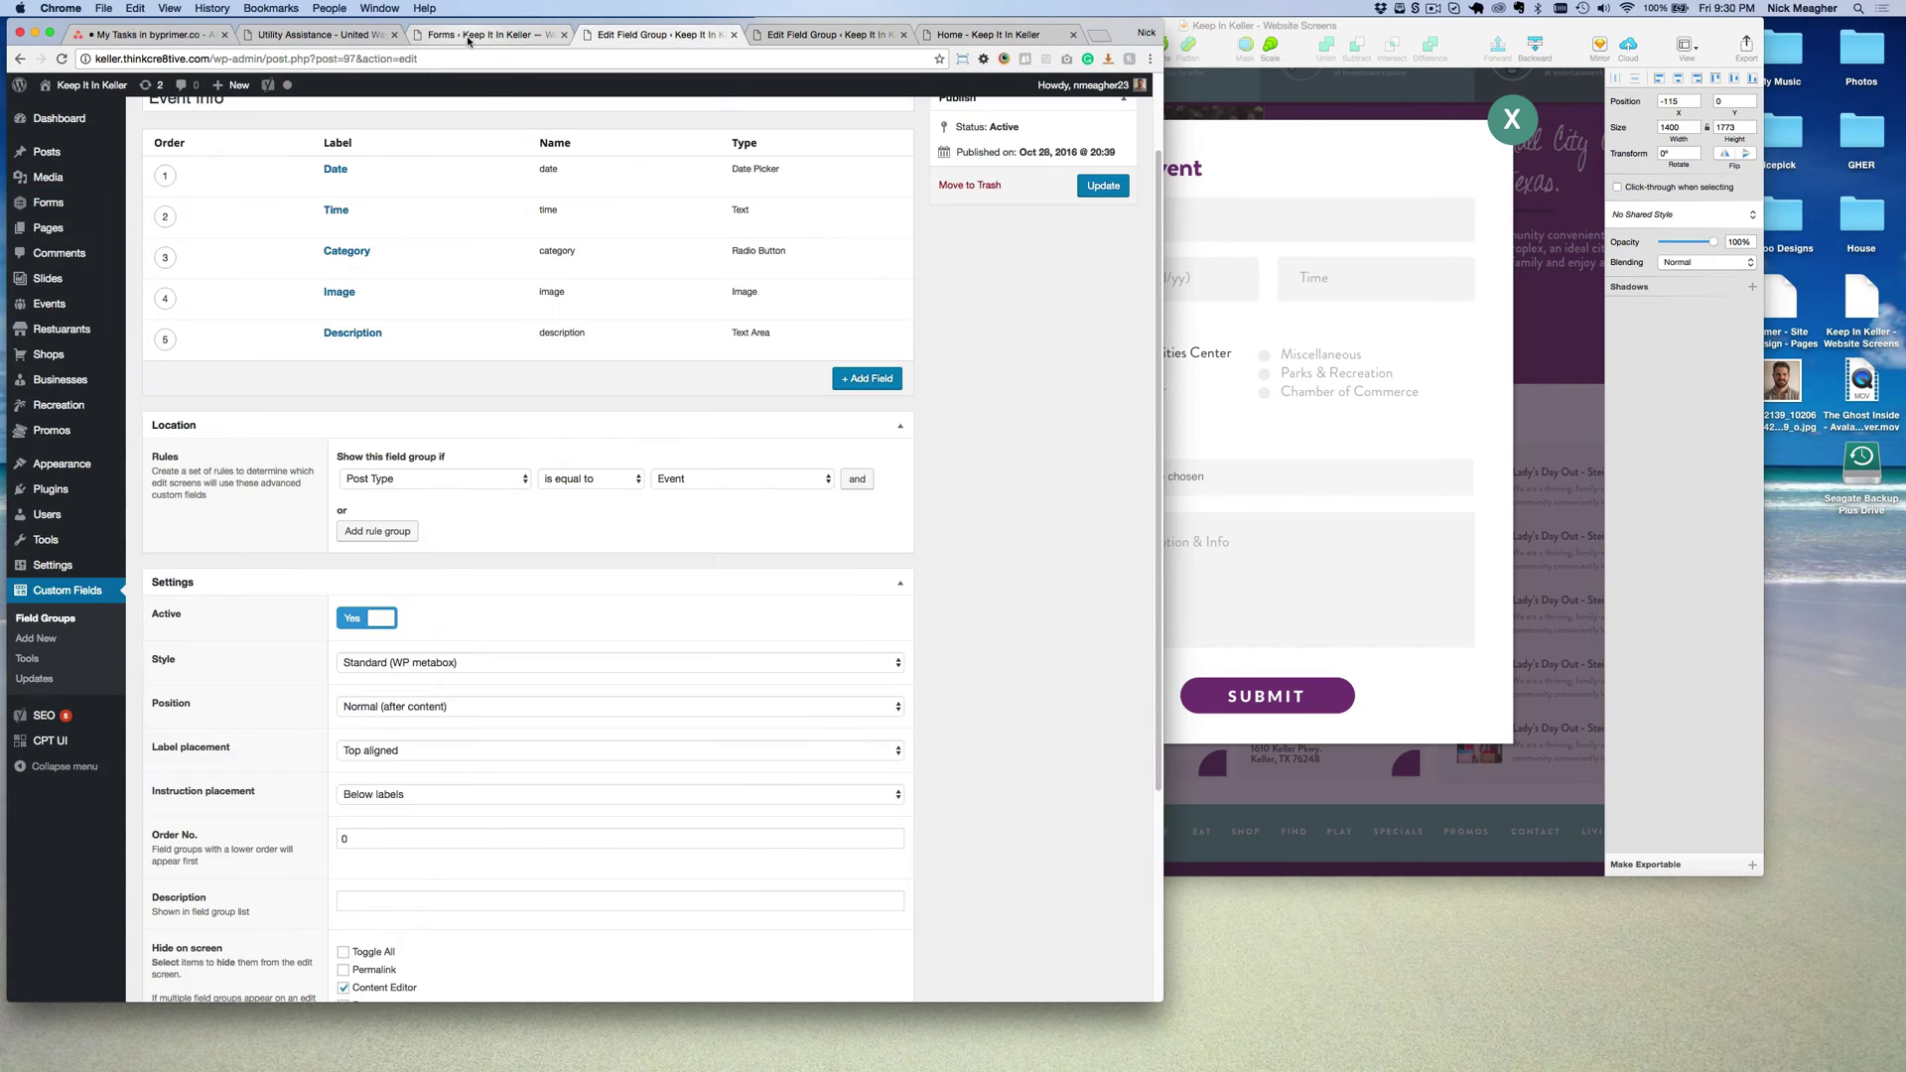
mouse_move(559, 263)
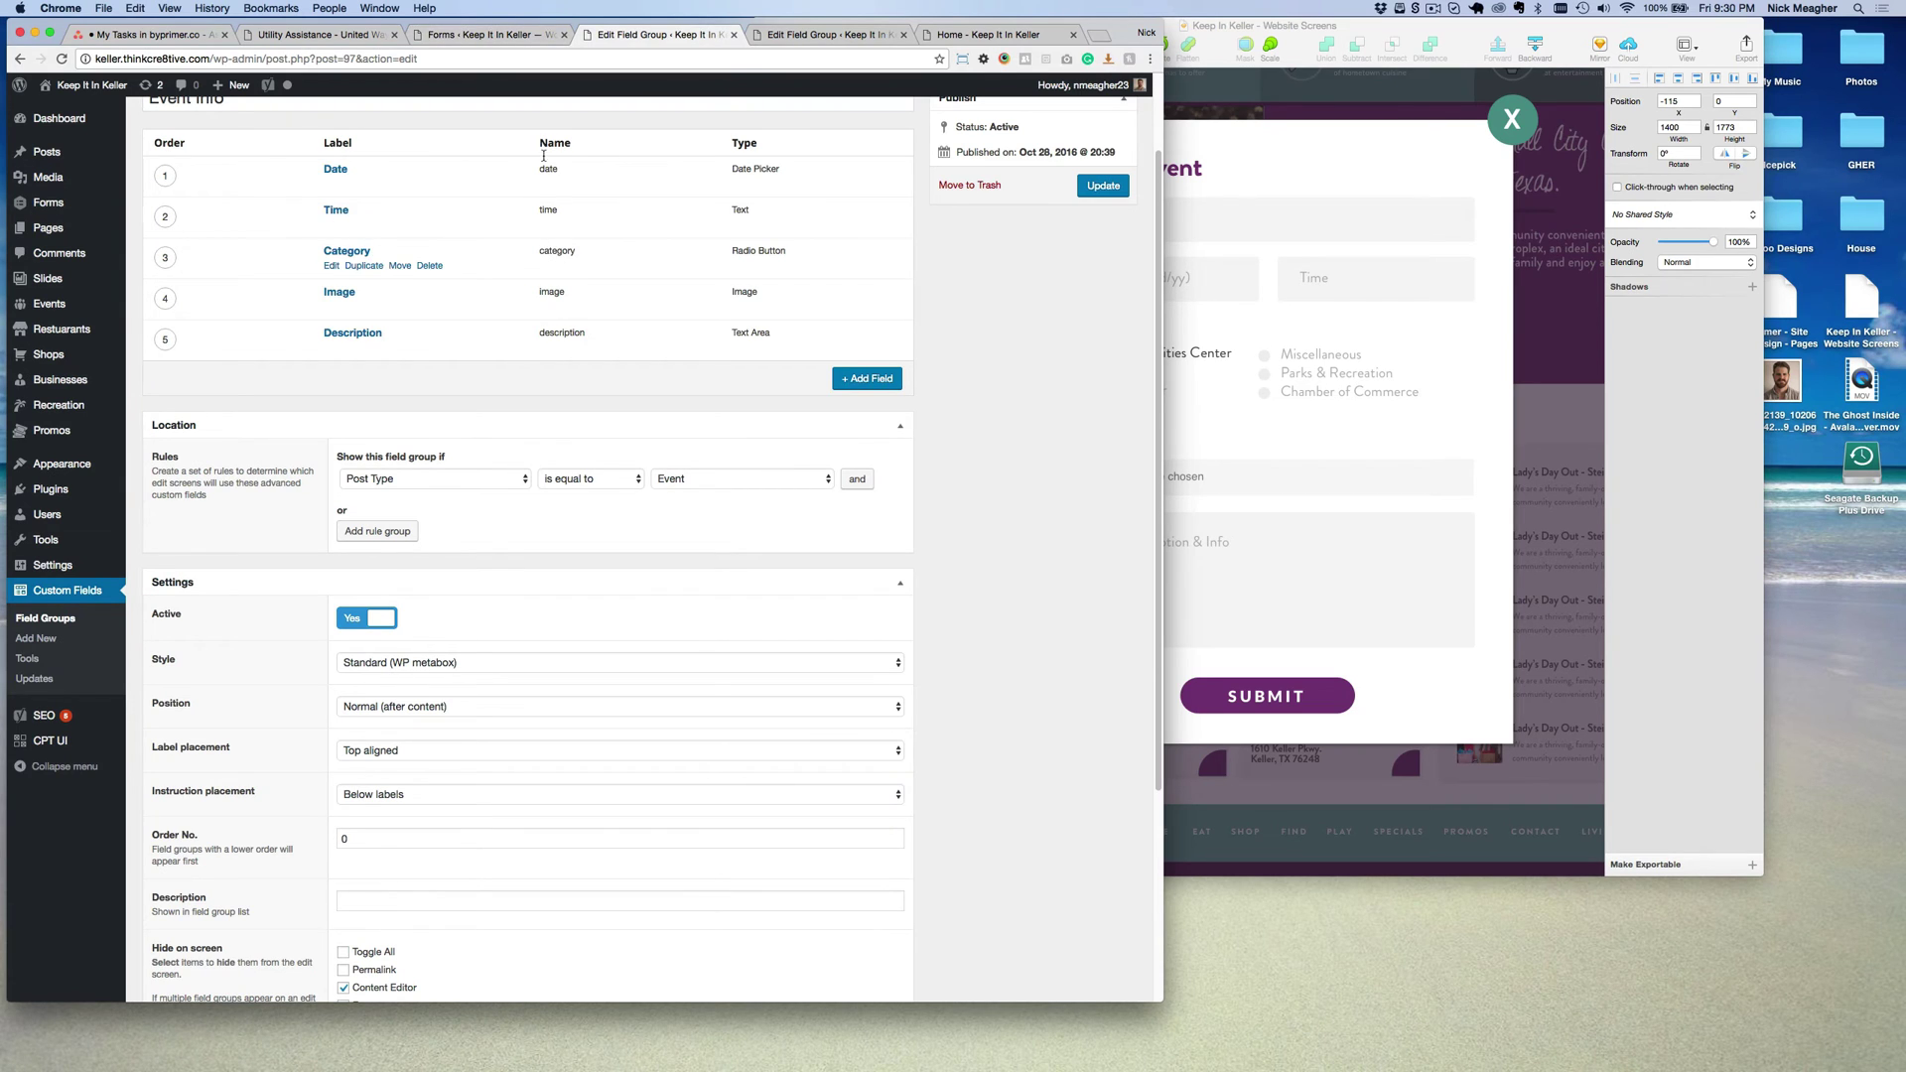
click(484, 35)
click(271, 727)
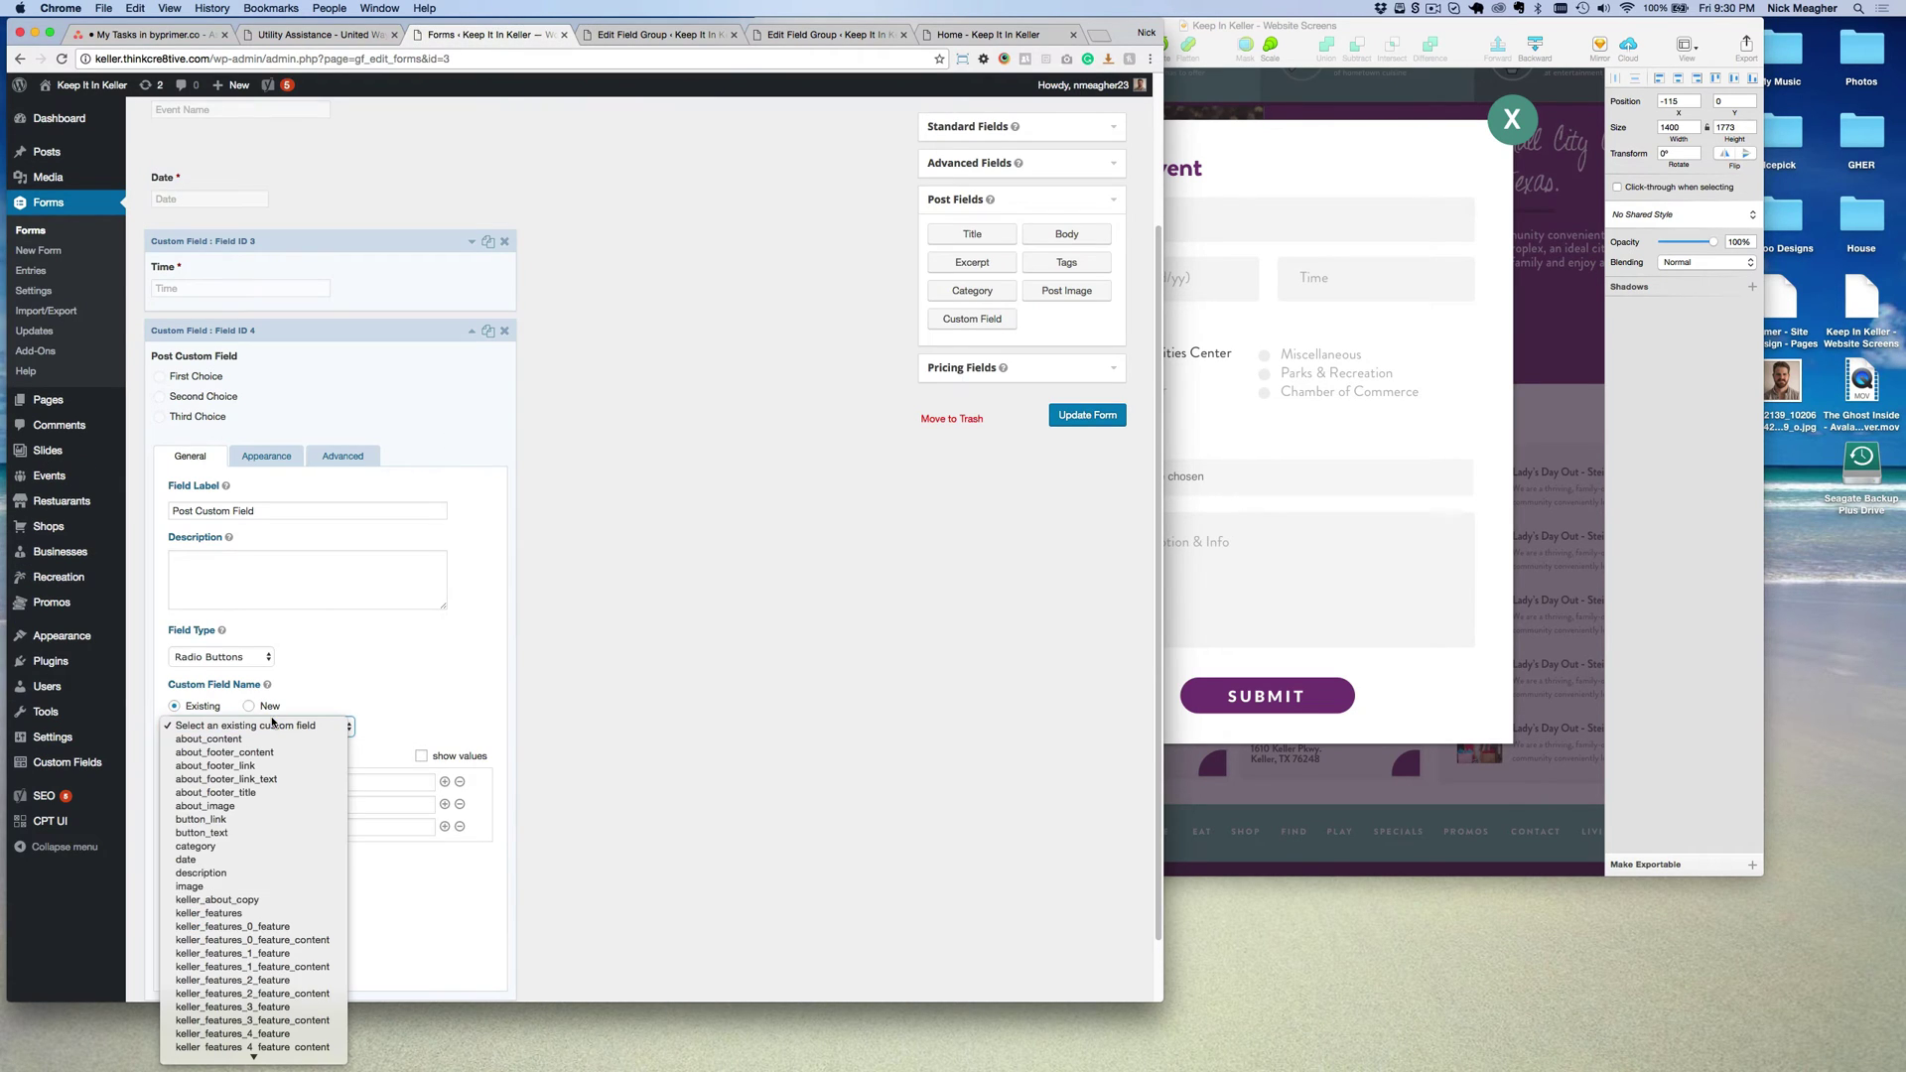
click(253, 851)
scroll(600, 860, down, 2)
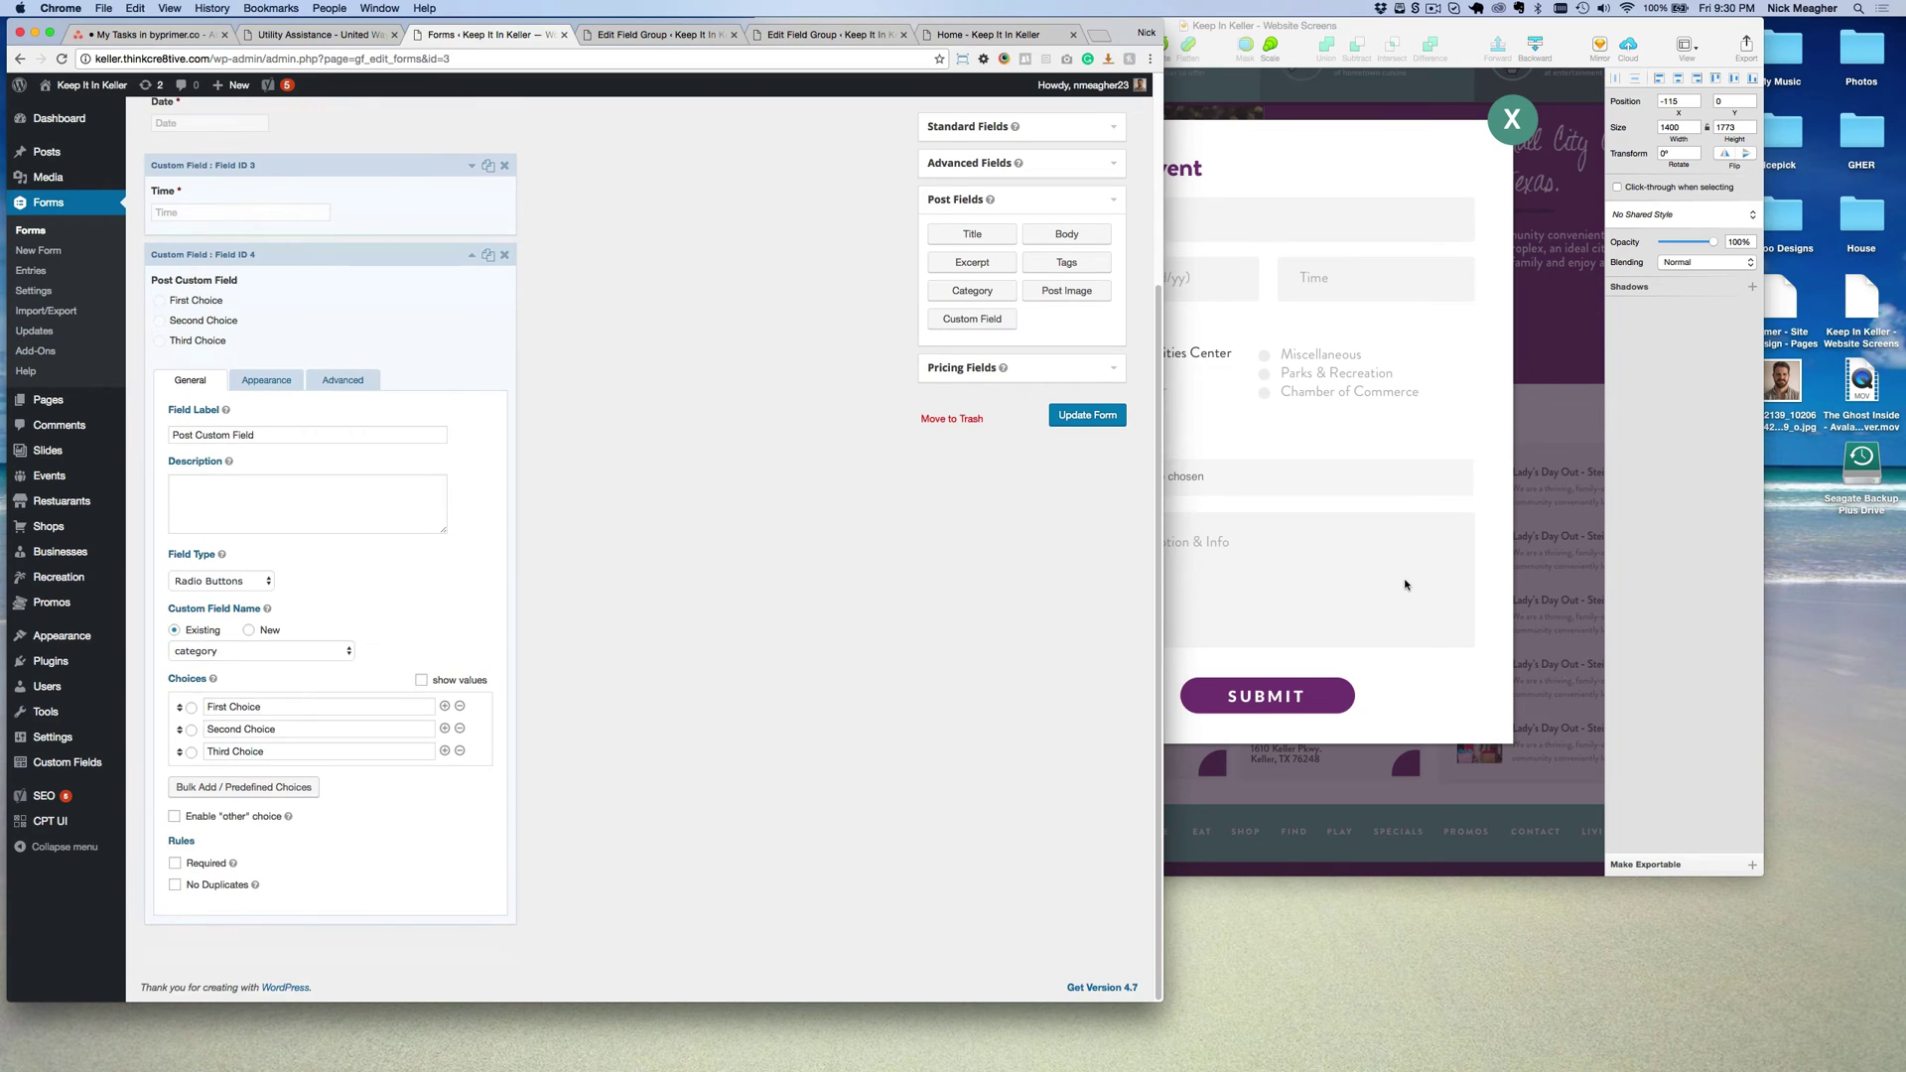
Move the Sketch mockup window aside so its Create Event modal is fully visible next to the form editor.
click(1402, 578)
drag(1296, 35, 1512, 35)
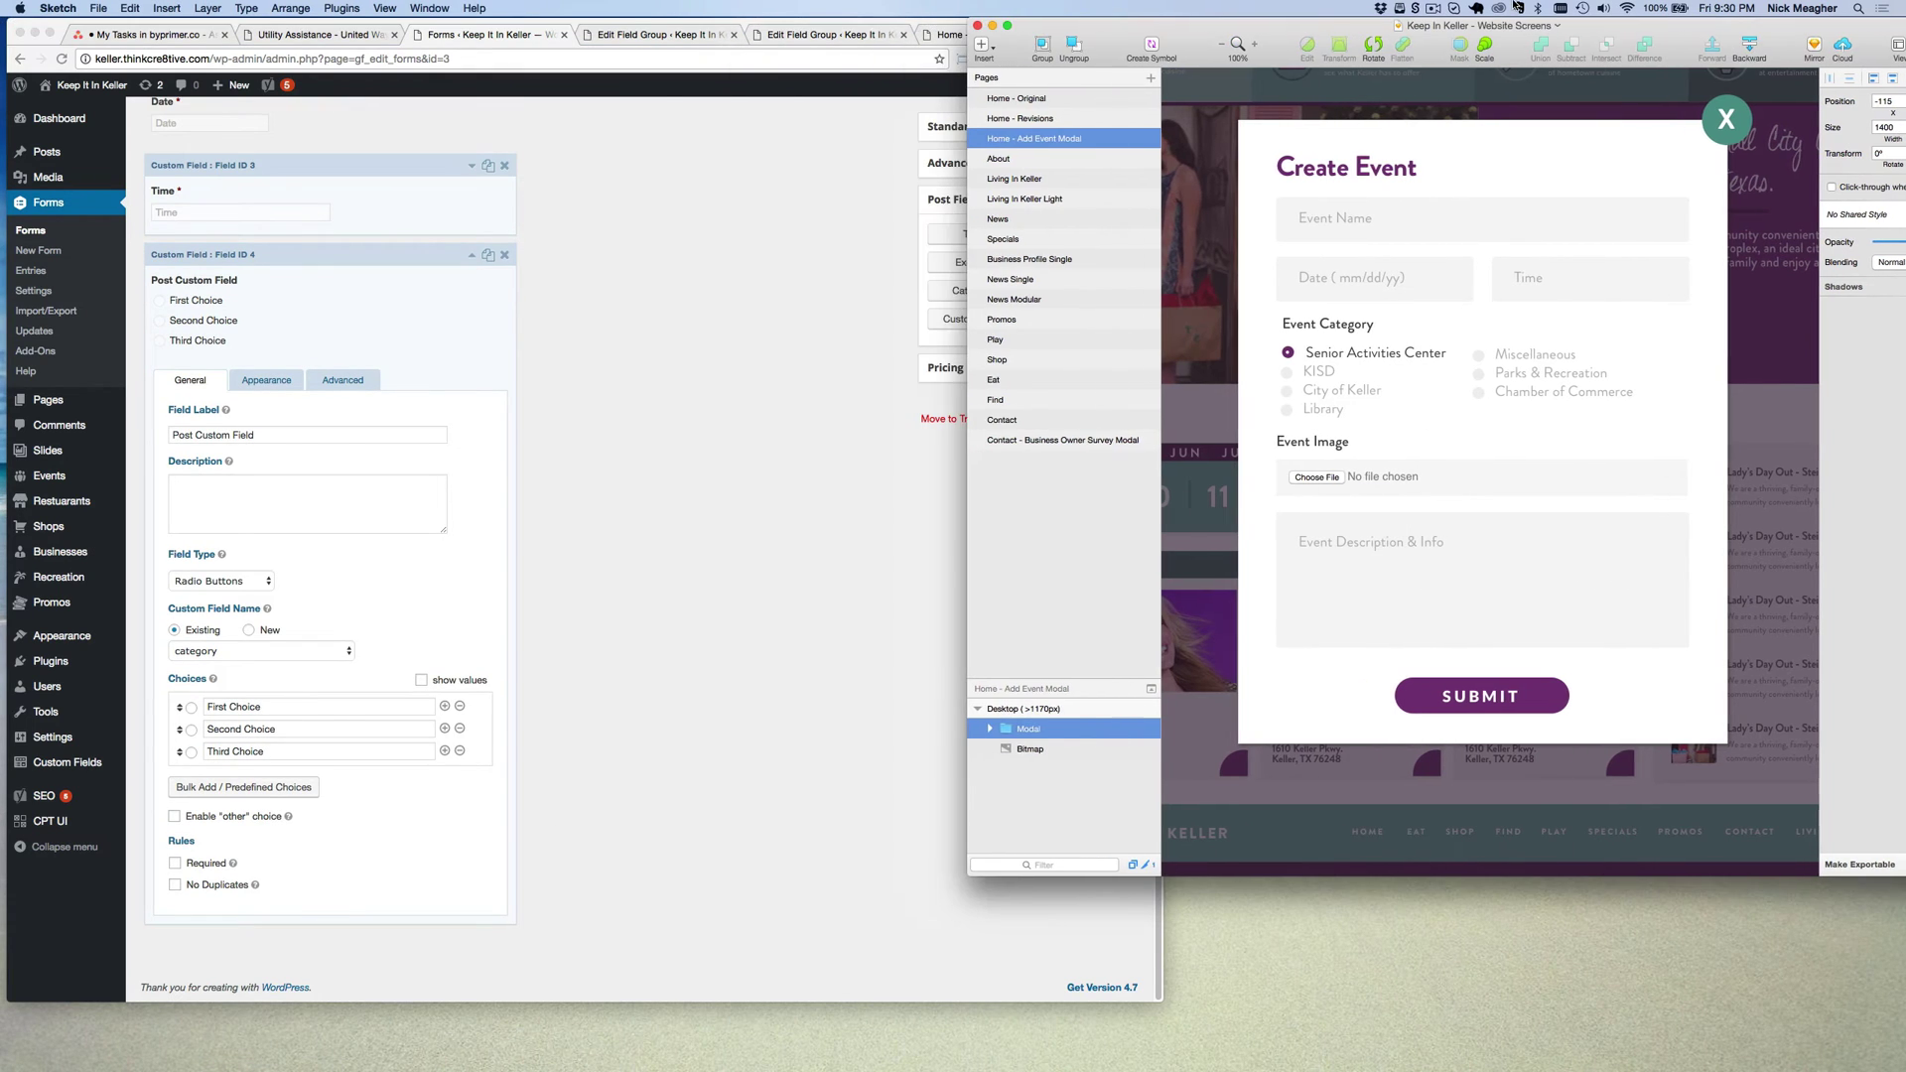
click(616, 526)
Rename the radio button field's first choice as "Senior Activities Center".
click(256, 708)
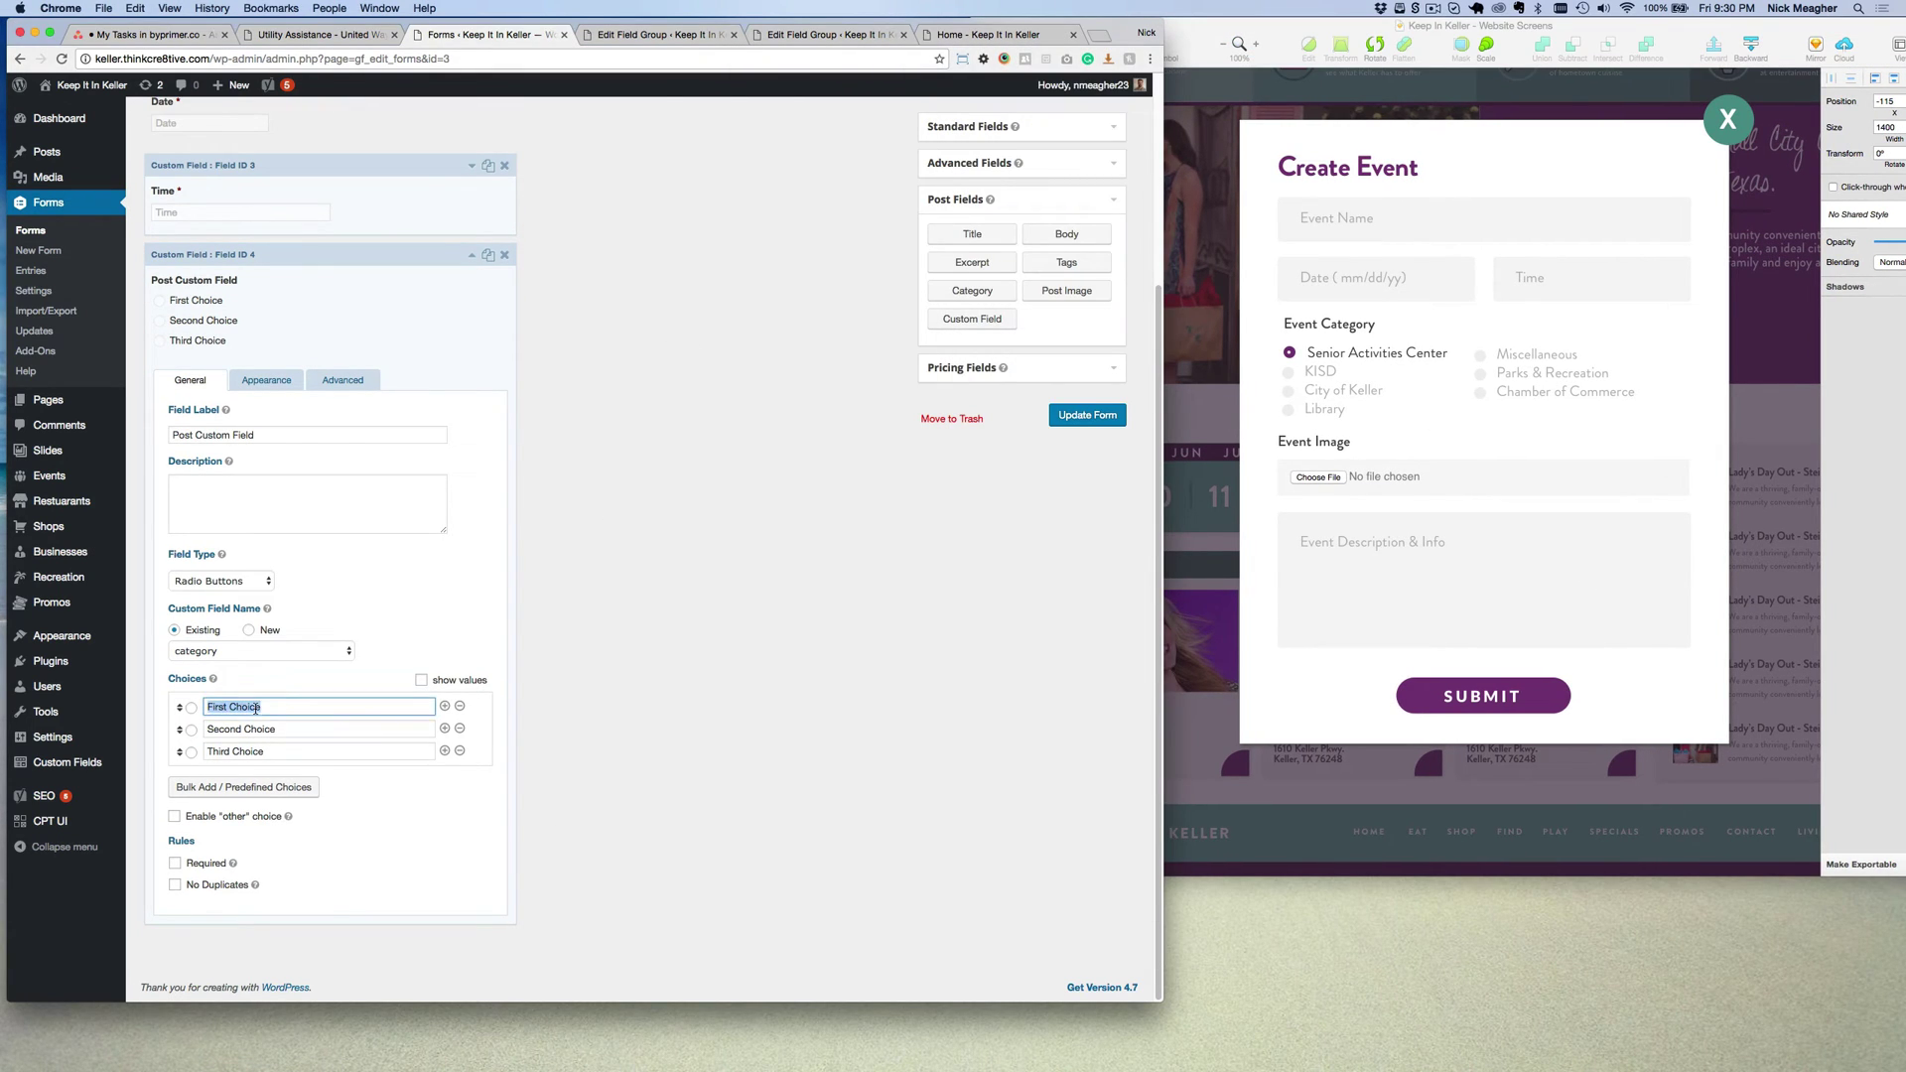
text(Enior Acti)
key(BackSpace)
key(BackSpace)
key(BackSpace)
key(BackSpace)
key(BackSpace)
text(Se)
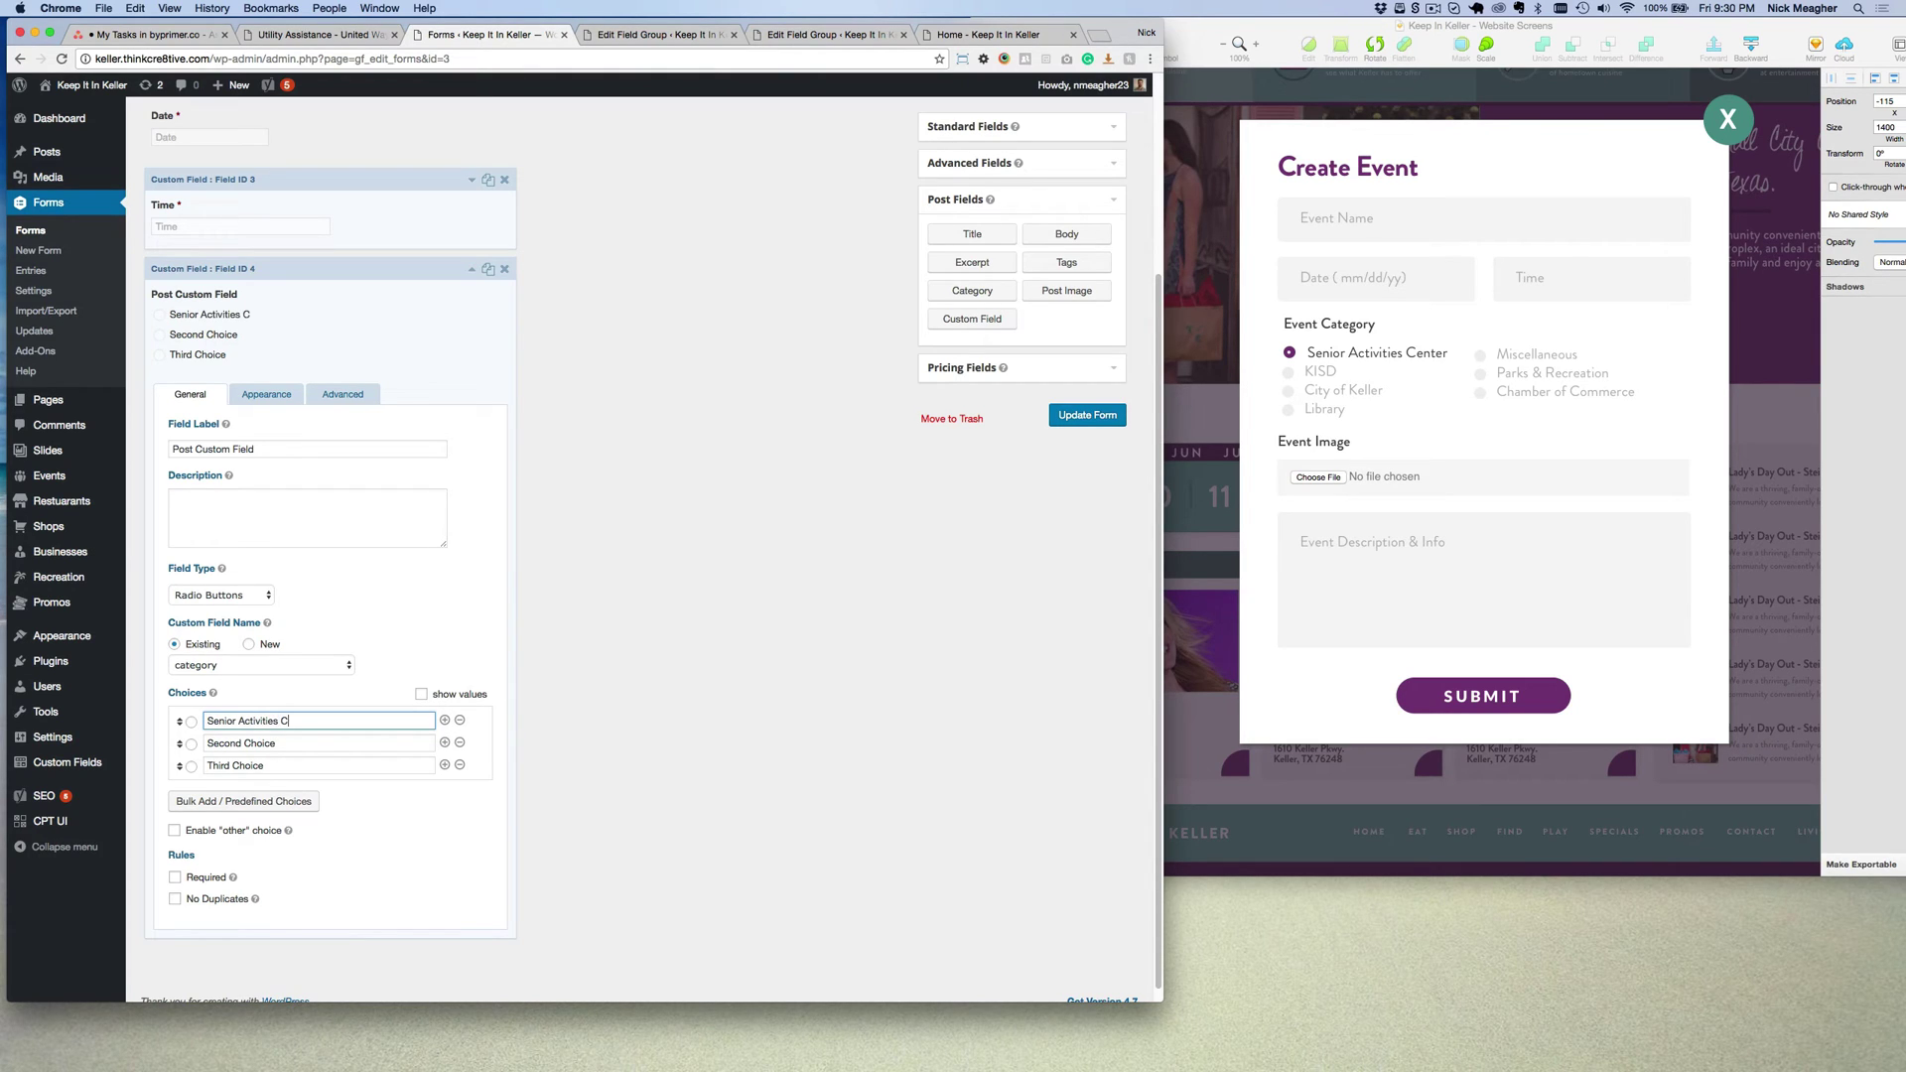
text(enter)
key(Tab)
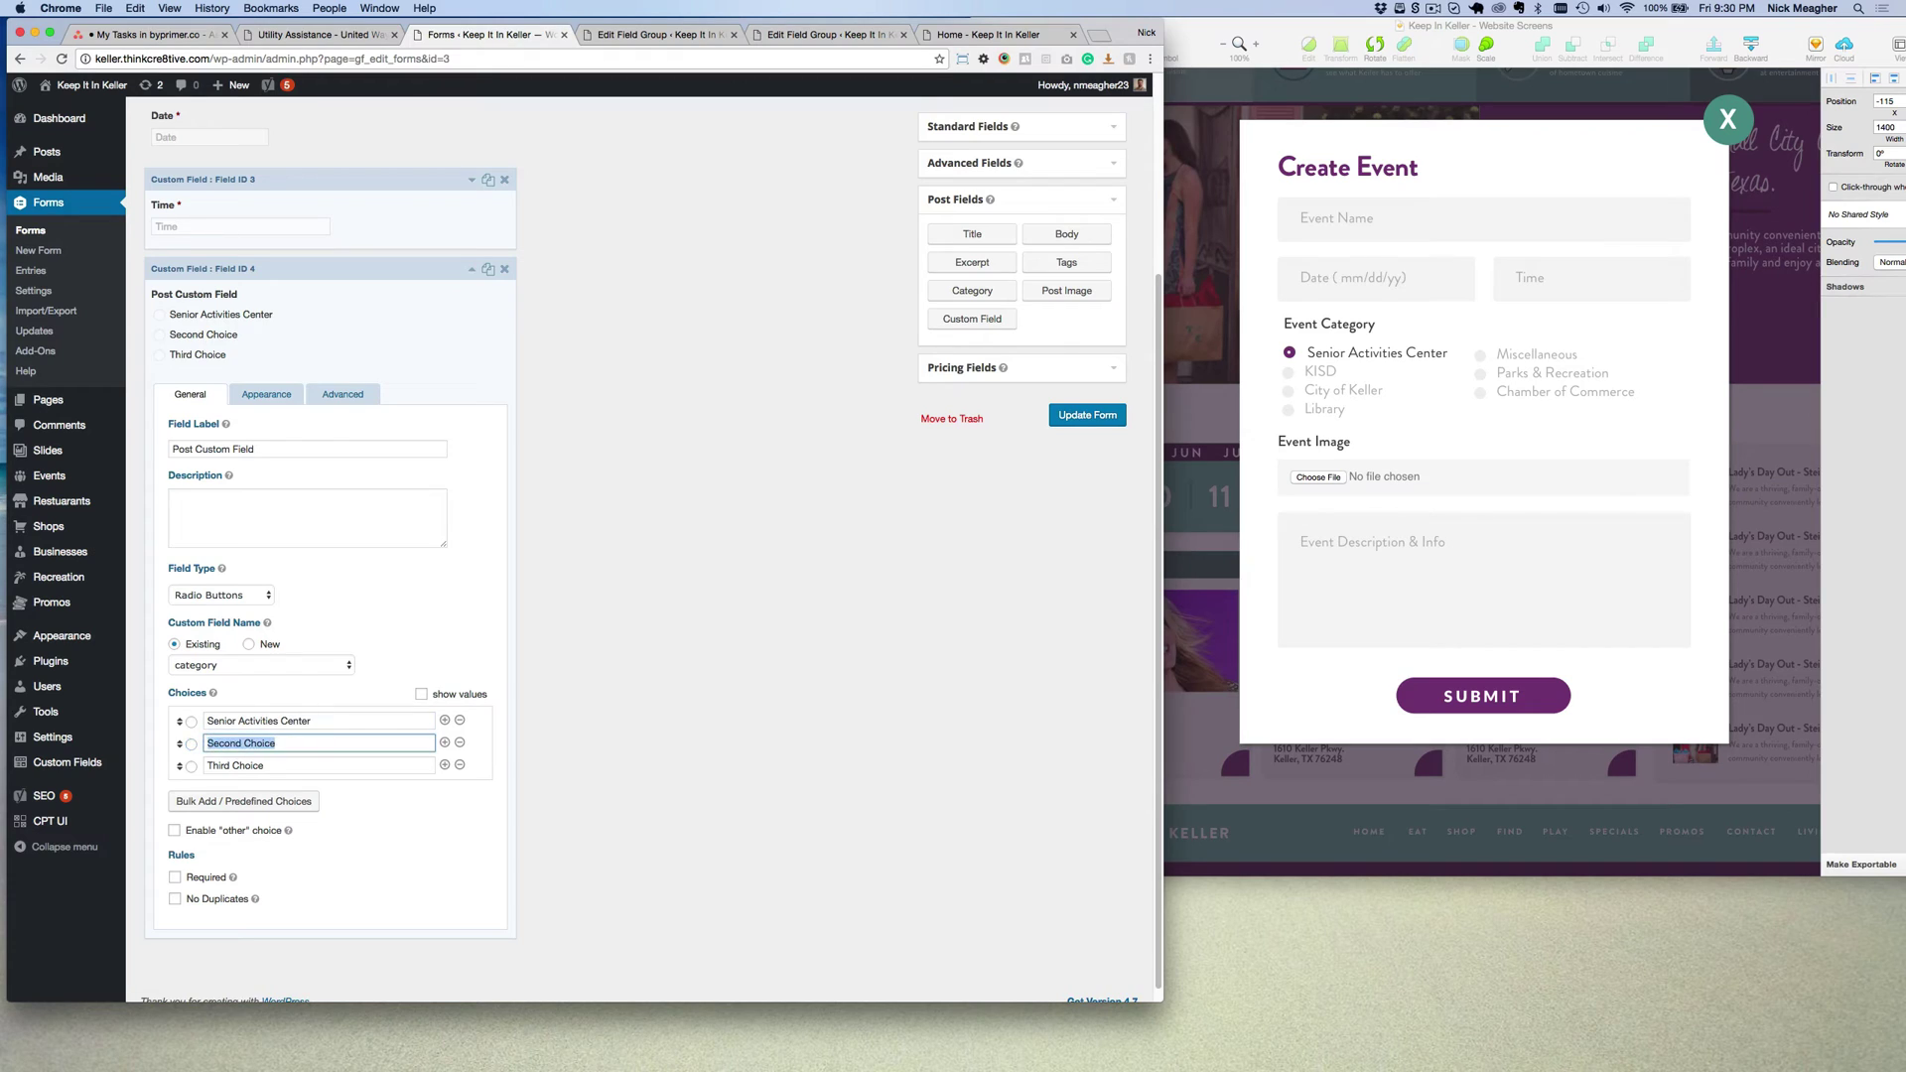
Rename the second choice as "KISD" and the third choice as "City of Keller".
text(Kl)
text(SD)
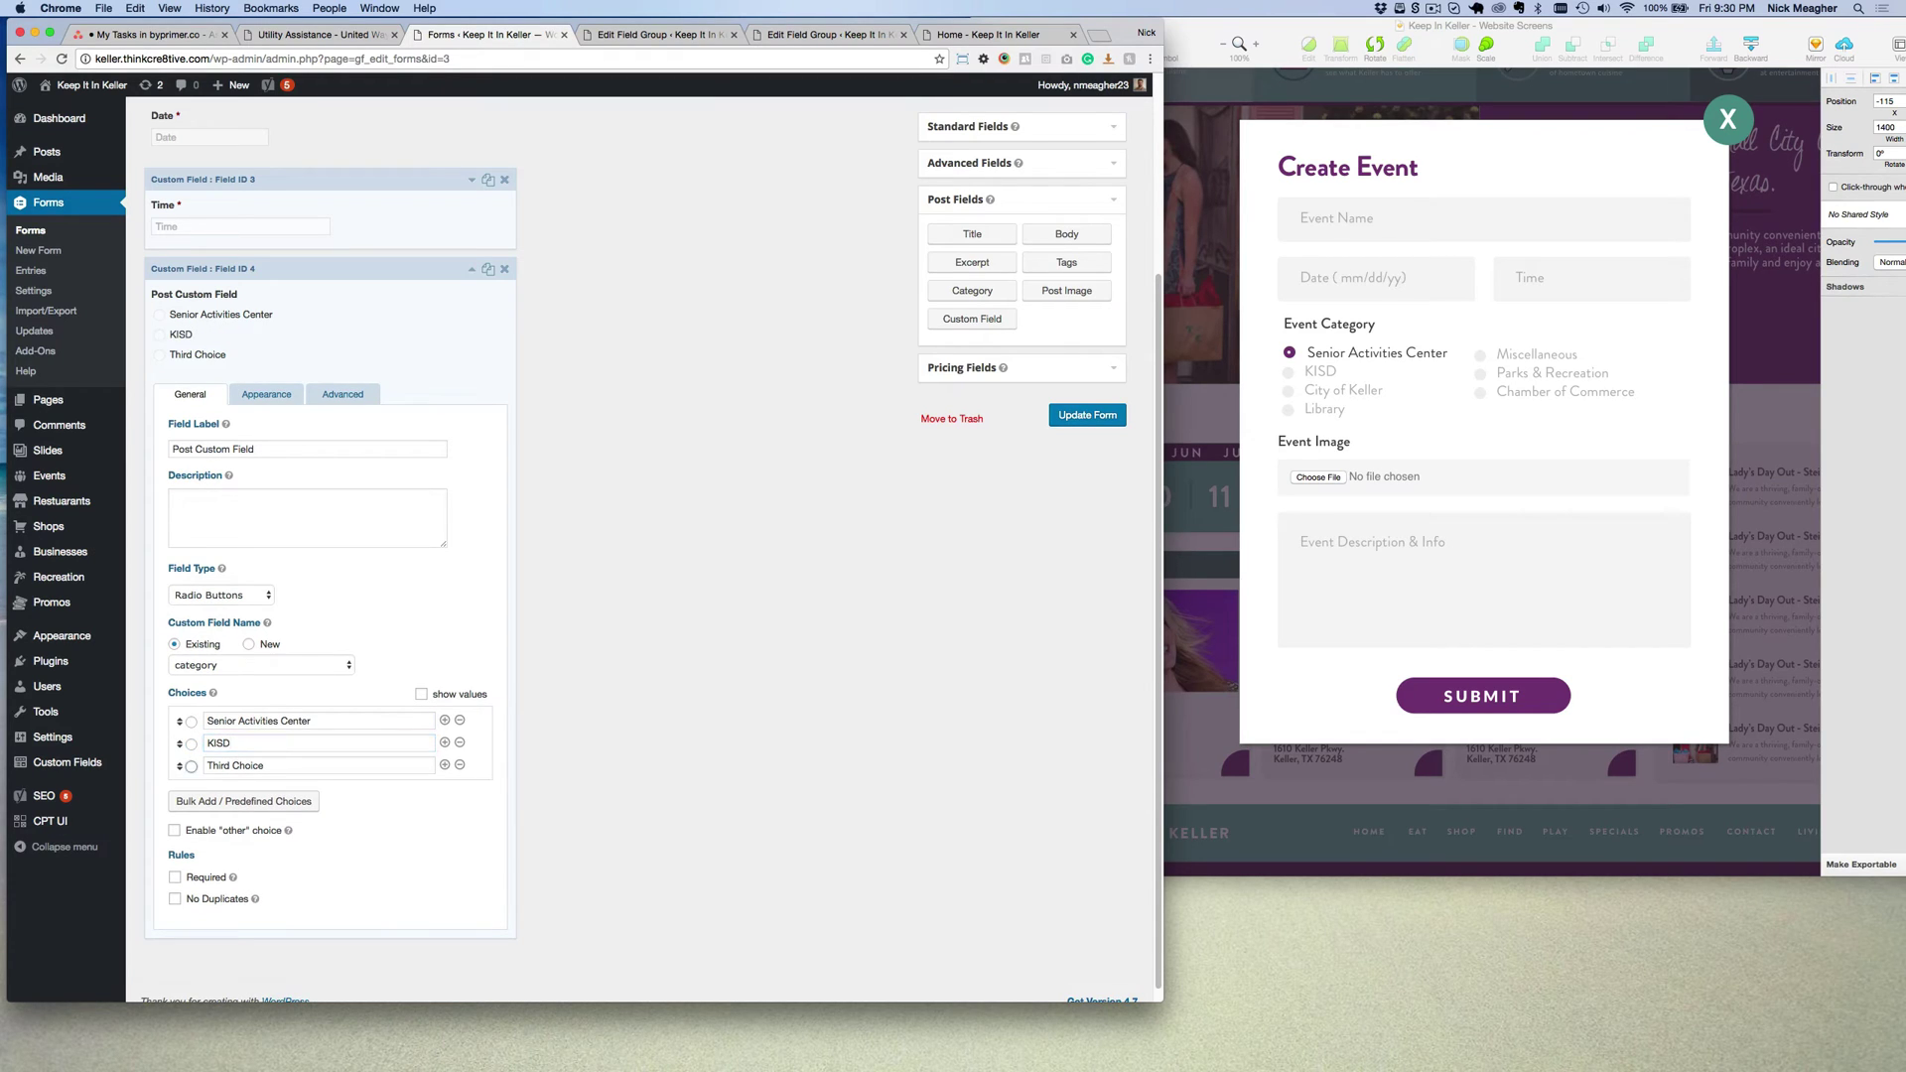
key(Tab)
key(BackSpace)
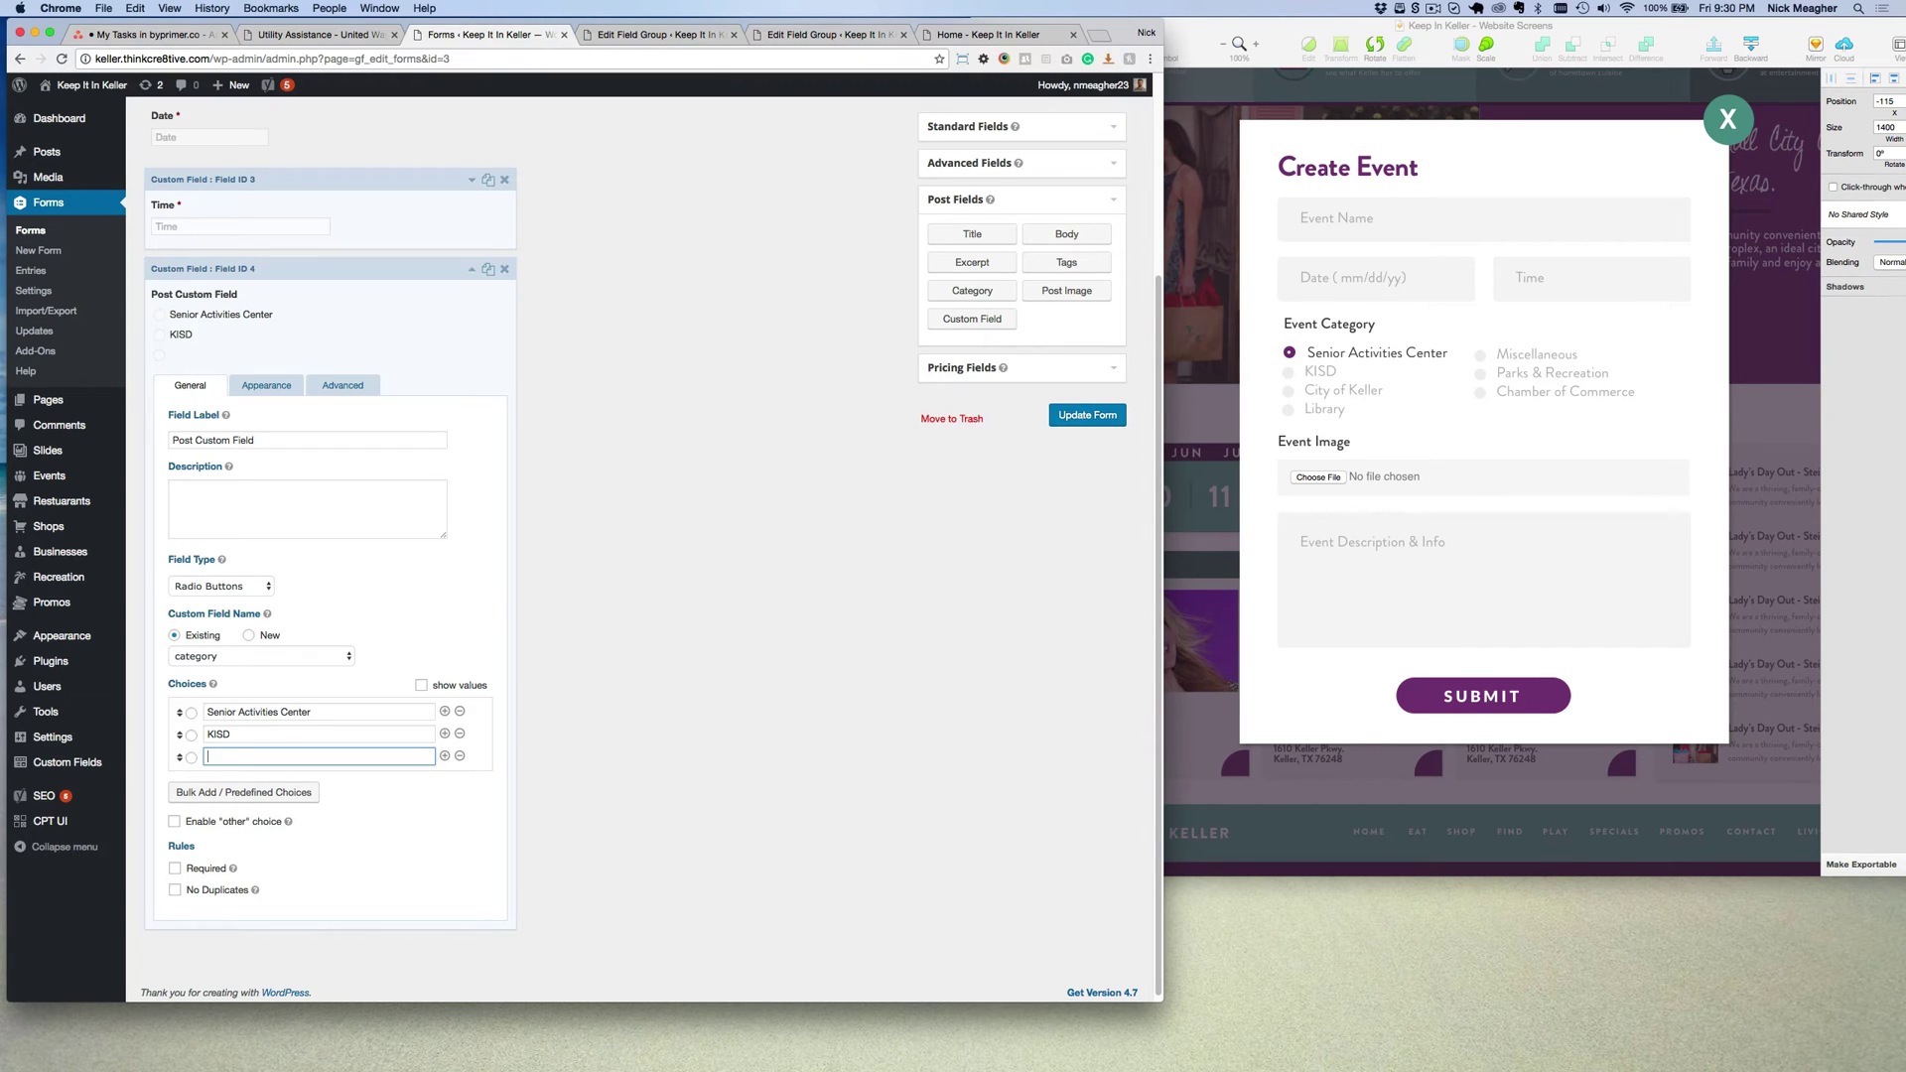
text(City)
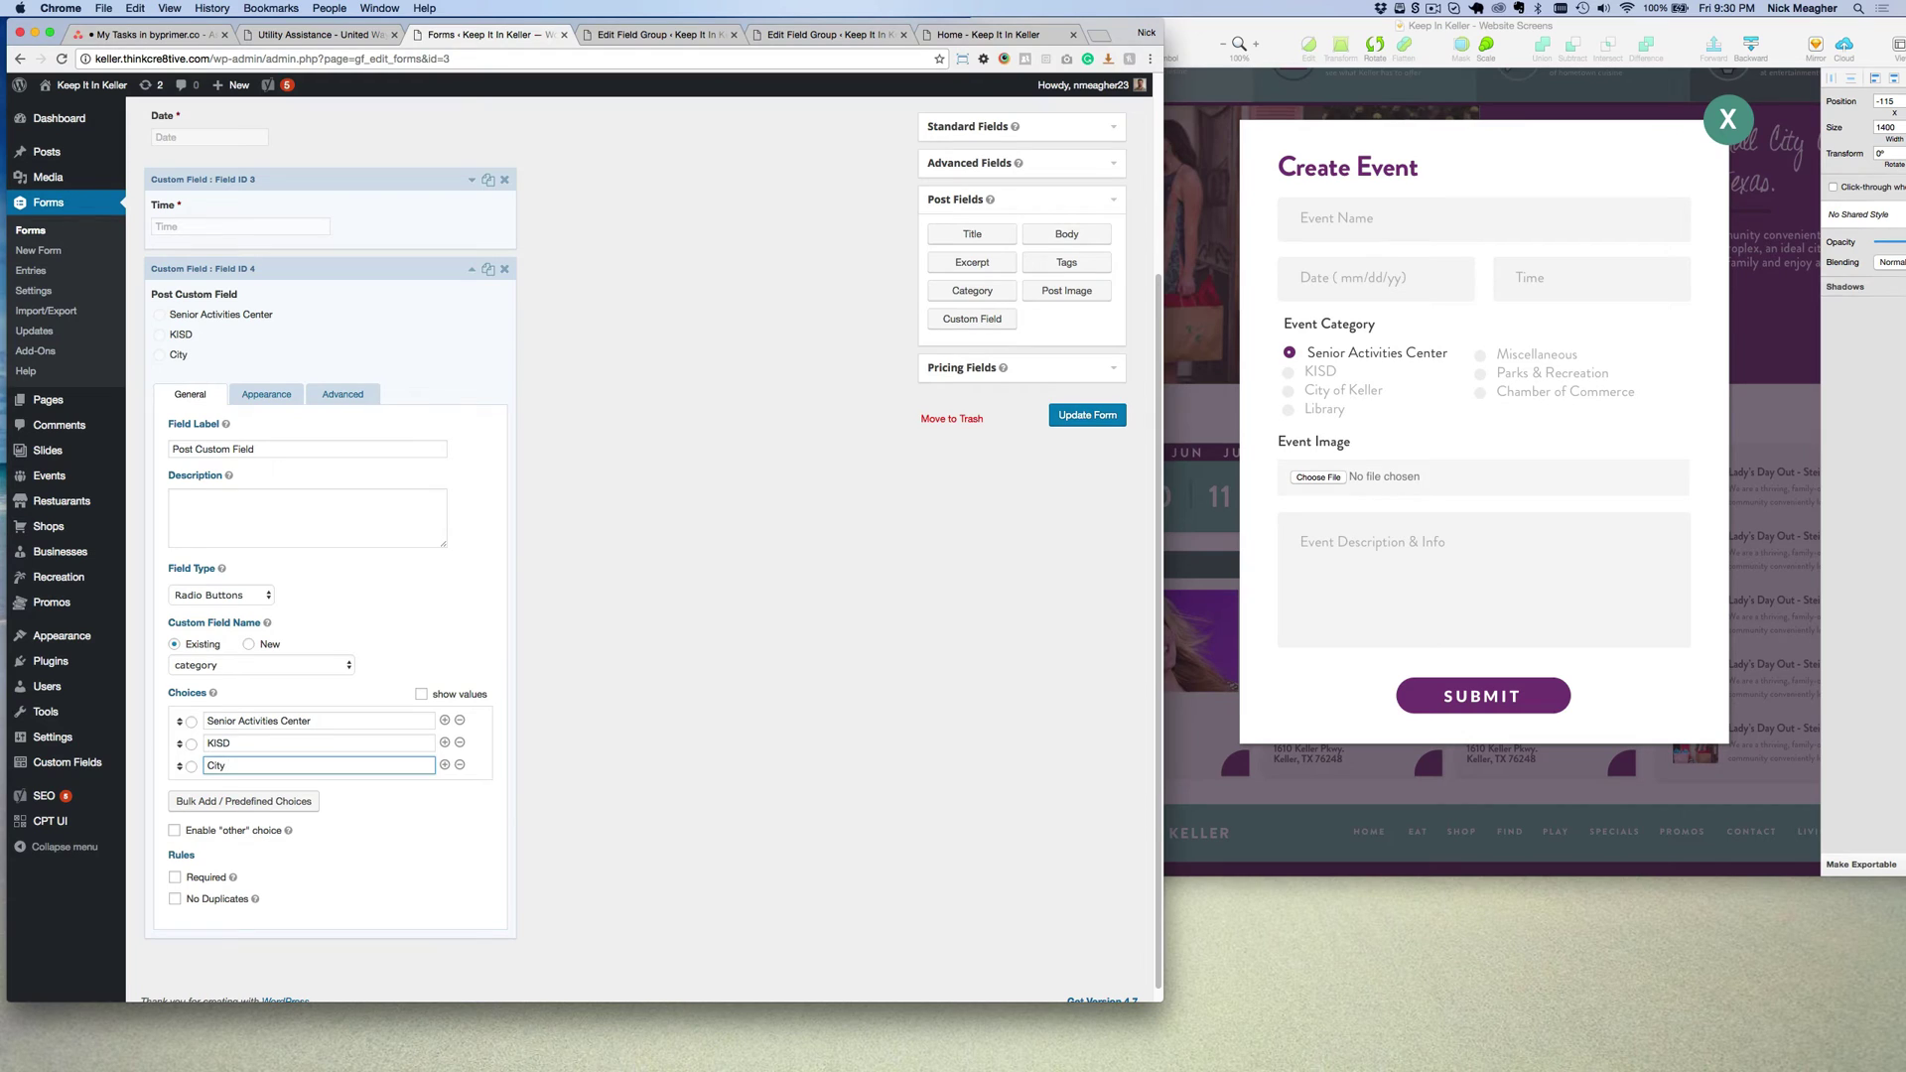
text( of Keller)
Add three more choices below "City of Keller" and name the first of them "Library".
click(444, 766)
click(445, 797)
click(445, 827)
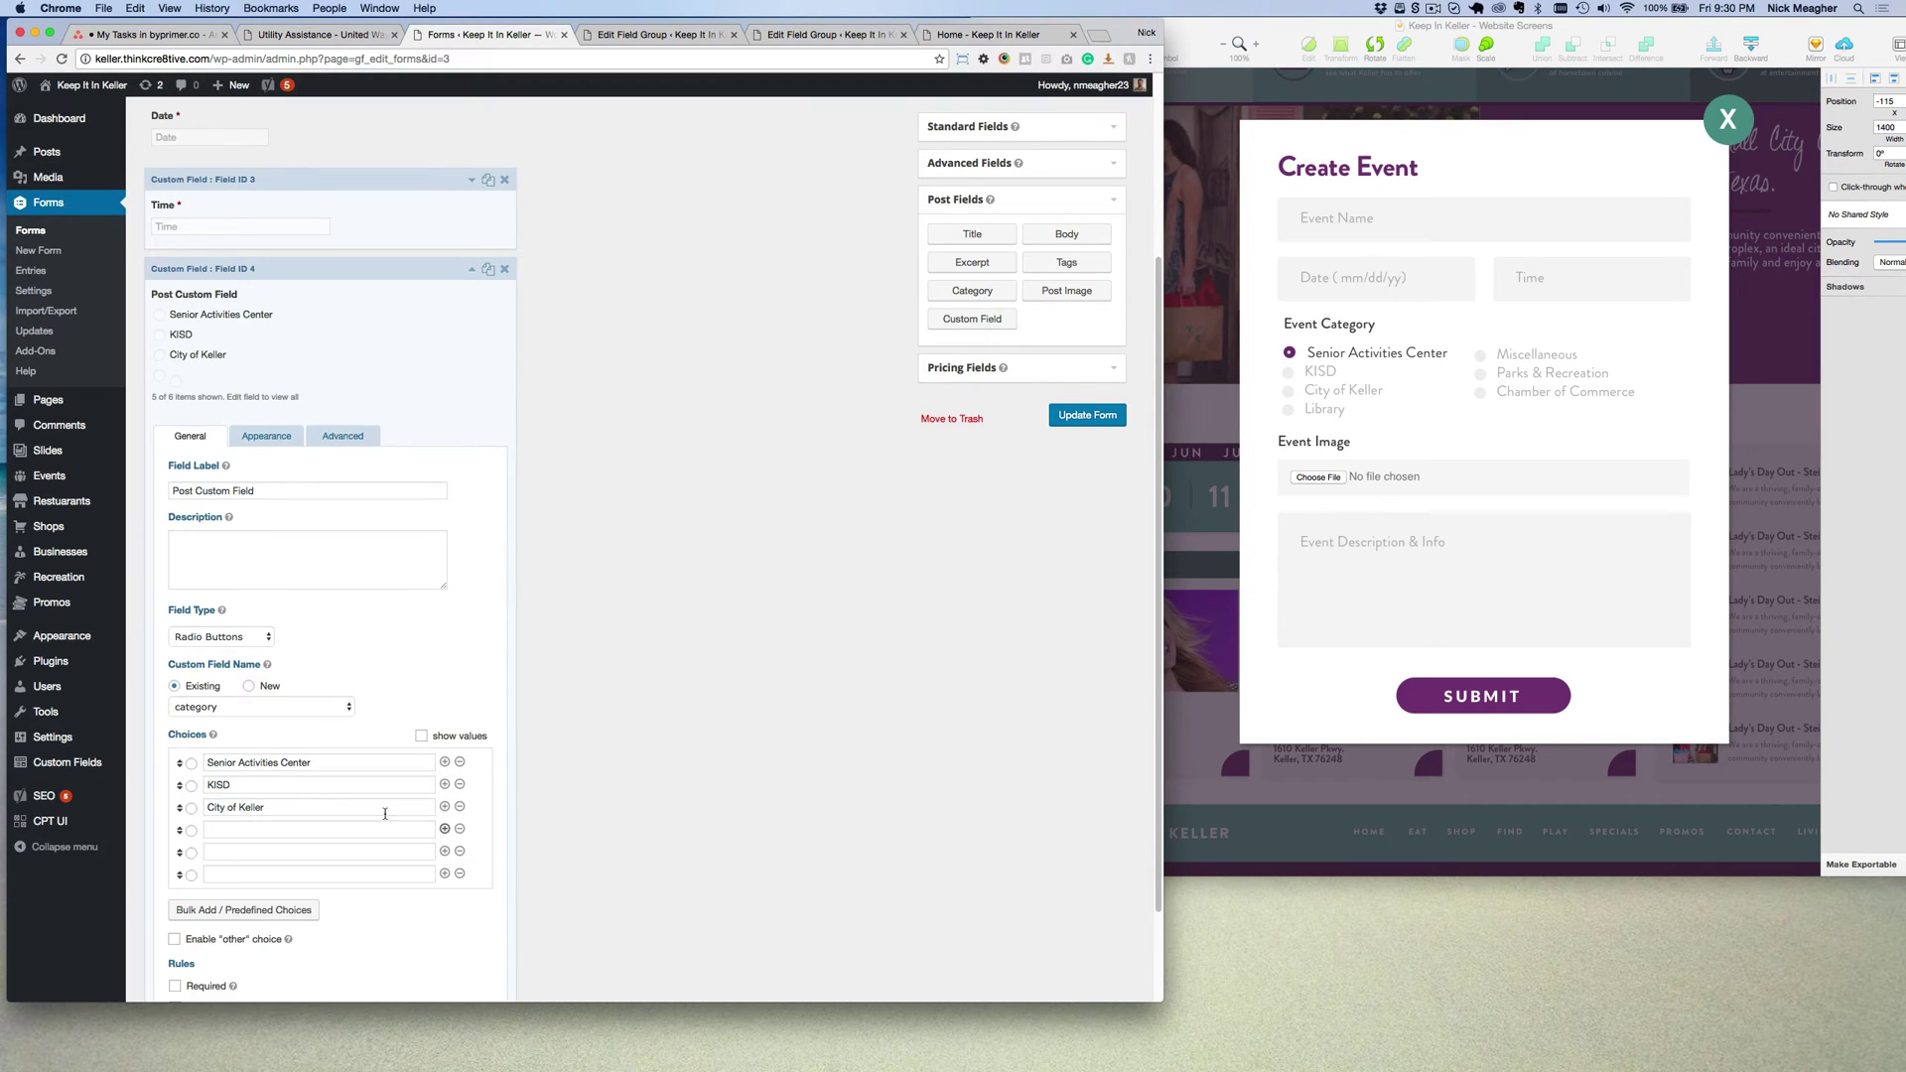
click(320, 830)
text(Library)
Name the fifth category choice "Miscellaneous" and the sixth choice "Parks & Recreation".
click(318, 865)
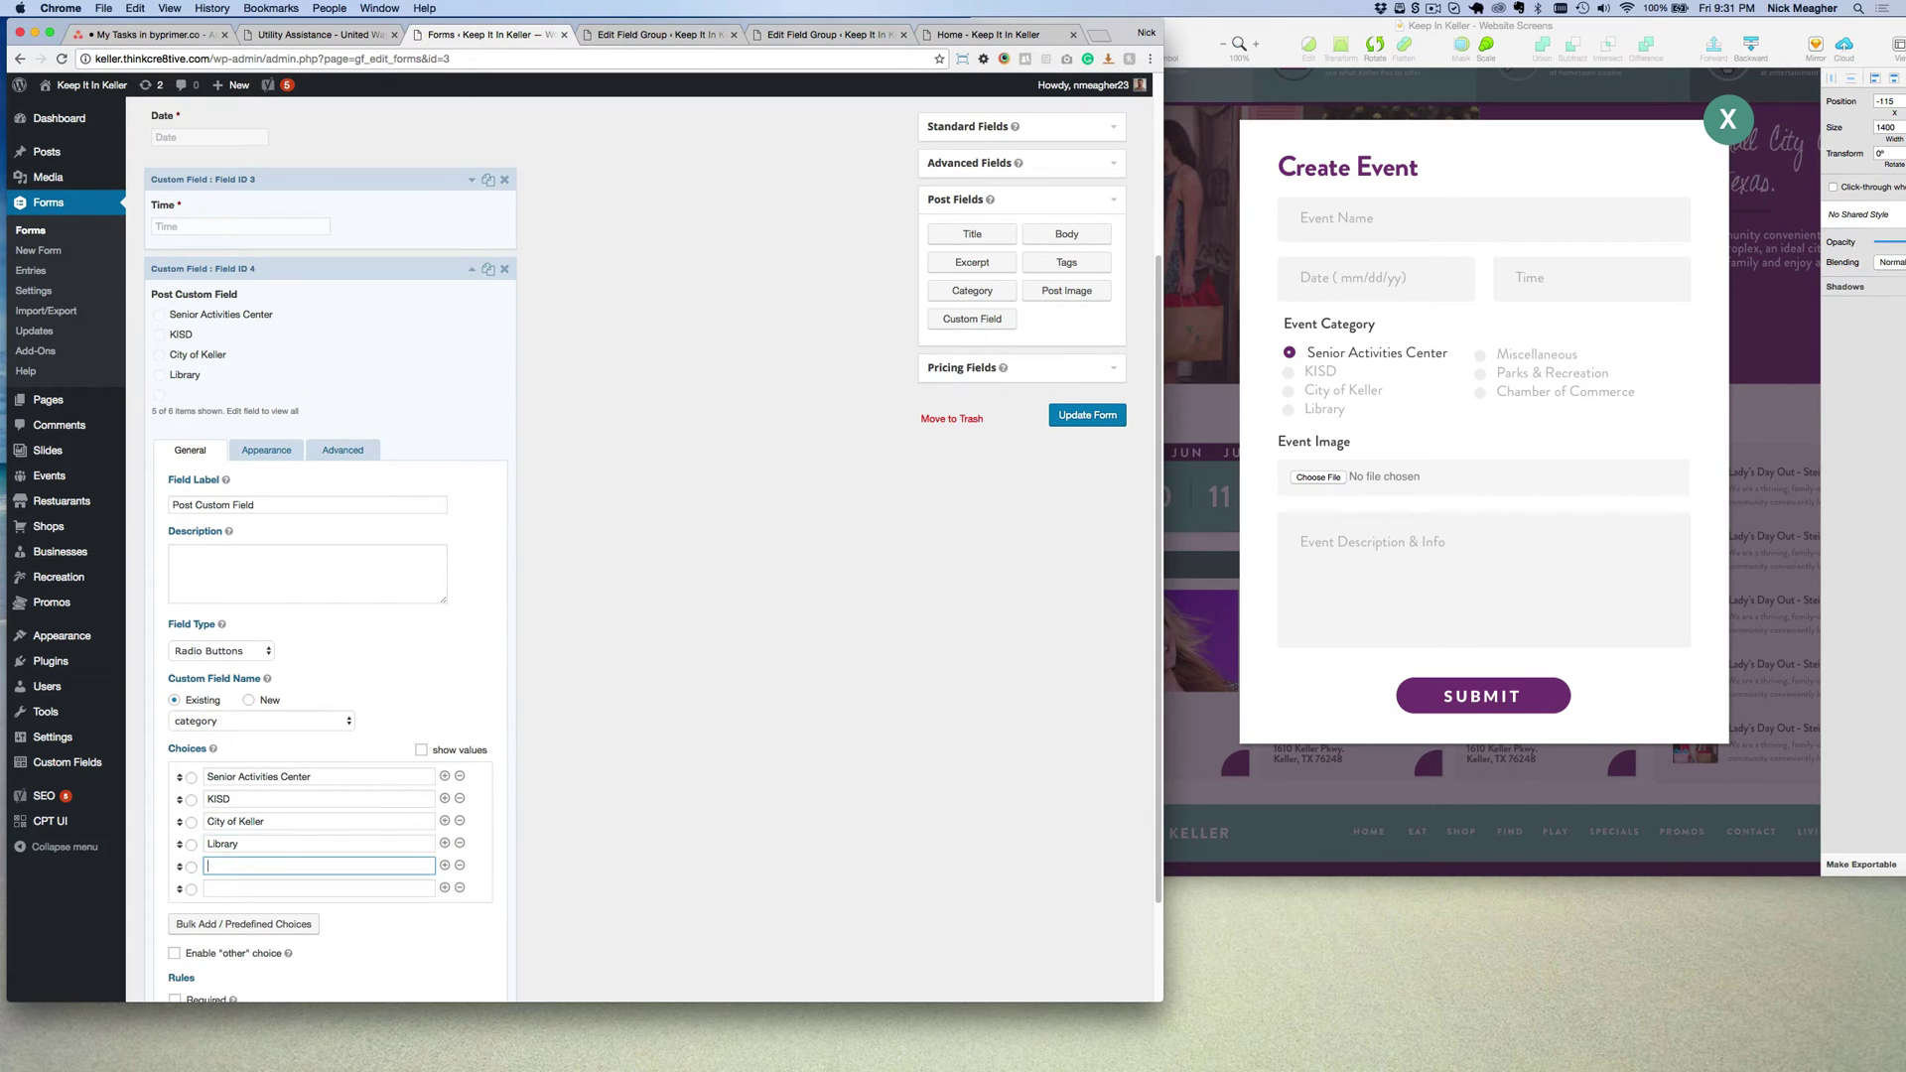
text(Miscellaneous)
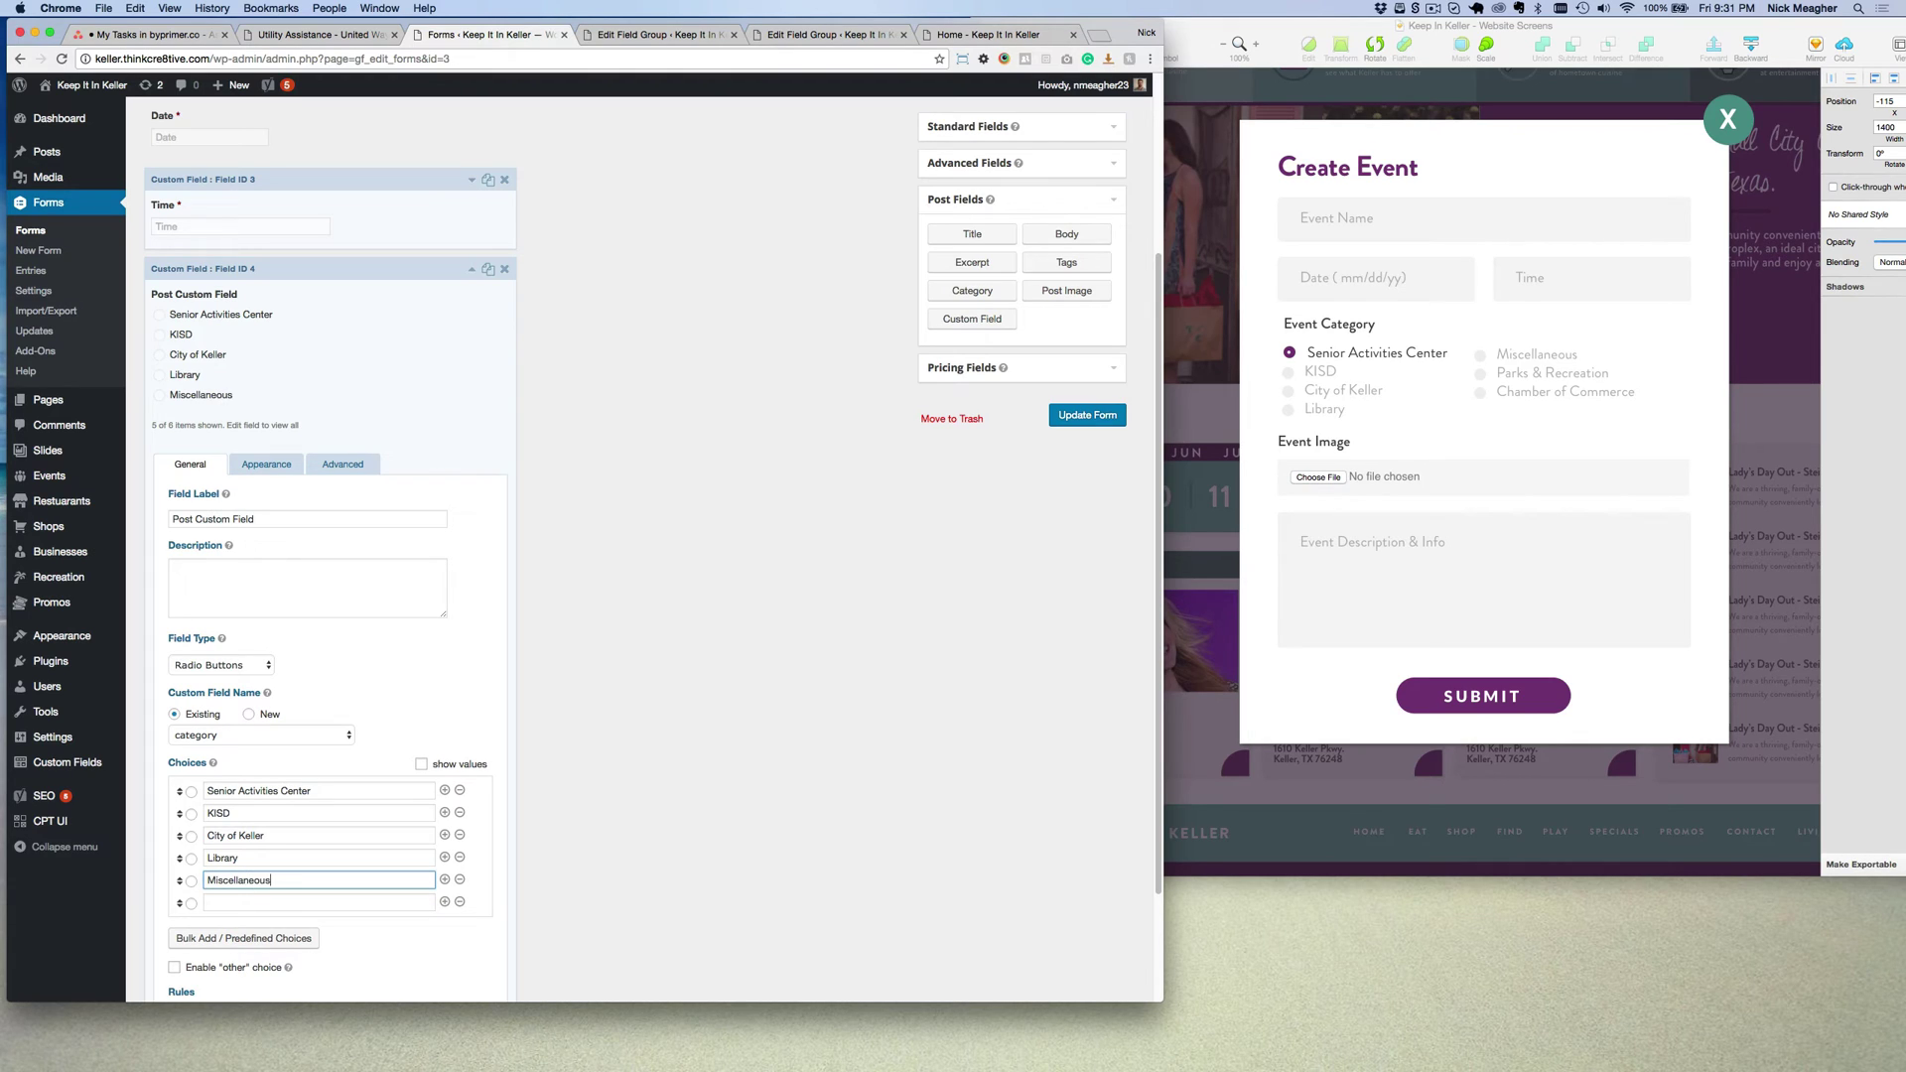
click(317, 901)
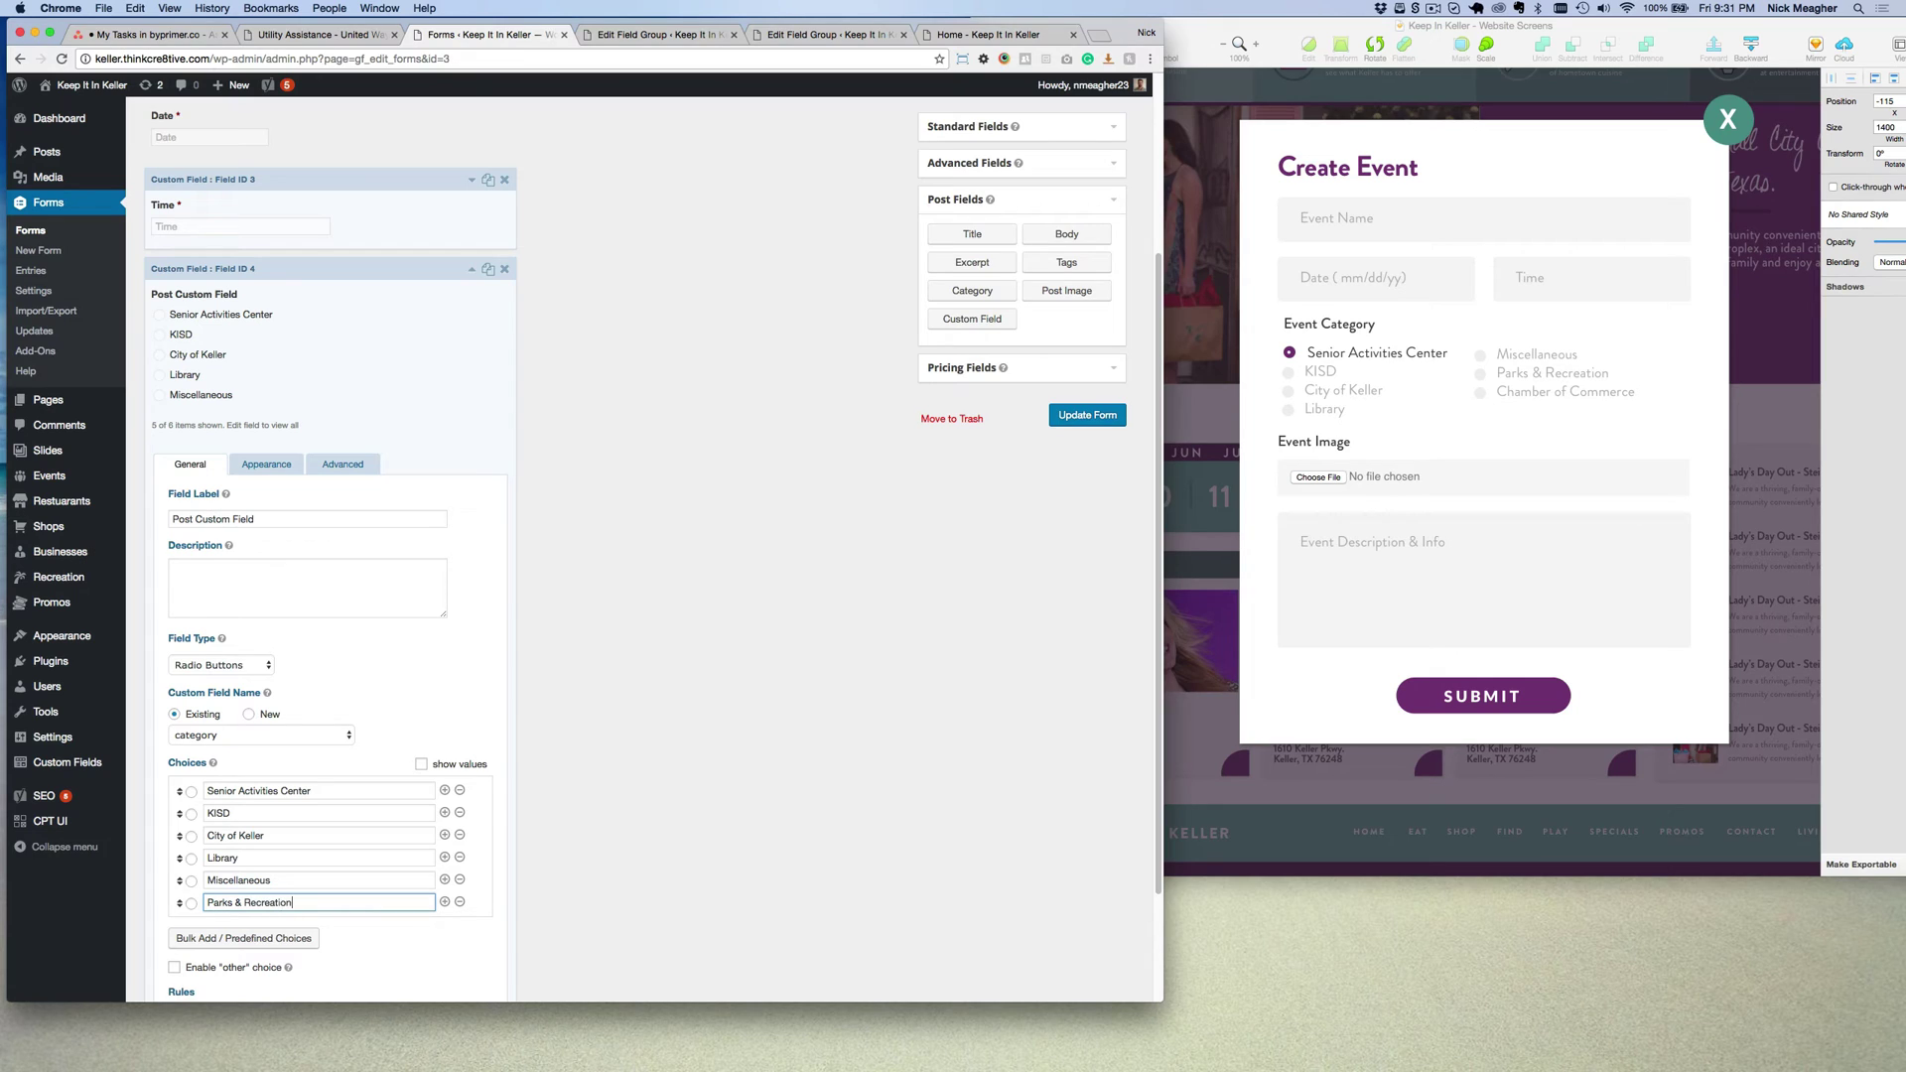
Add a seventh choice named "Chamber of Commerce" below "Parks & Recreation" and collapse the radio button field's settings.
click(445, 902)
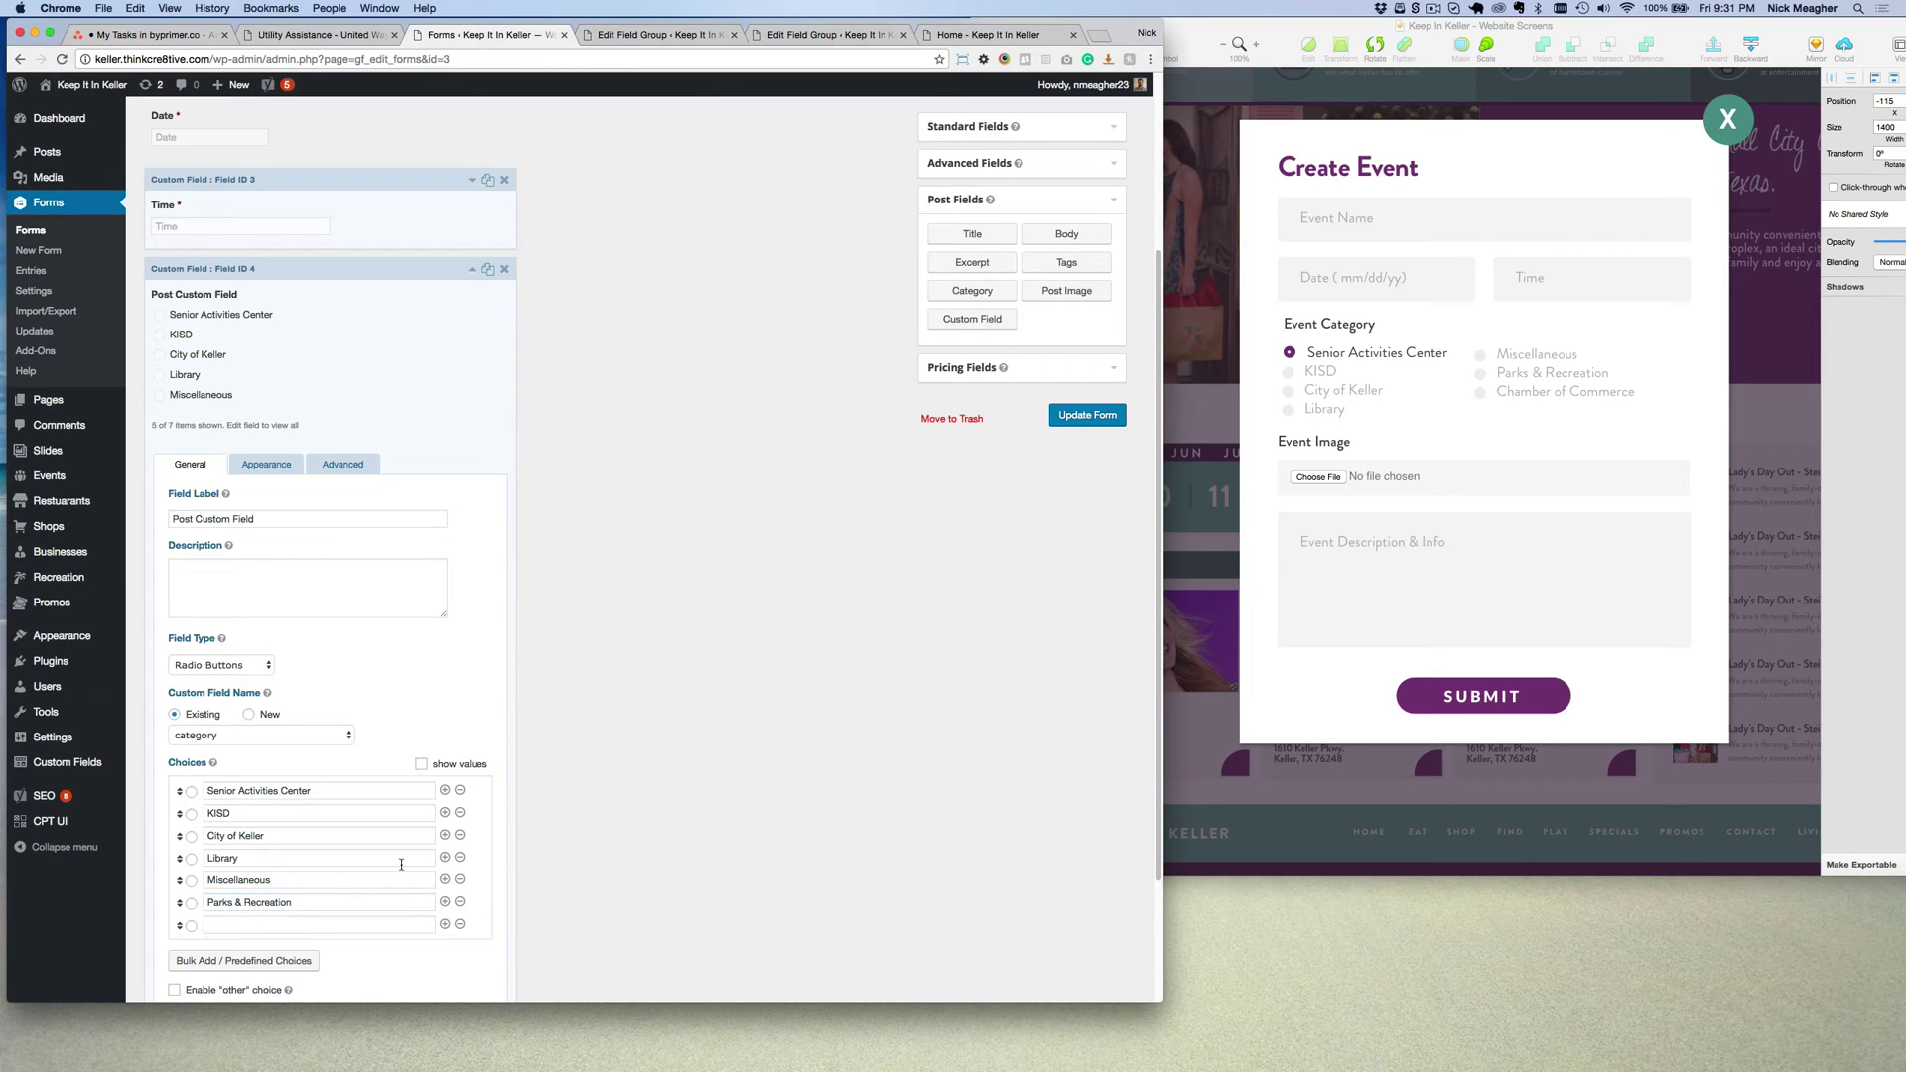
click(315, 919)
text(Chamber of Commerce)
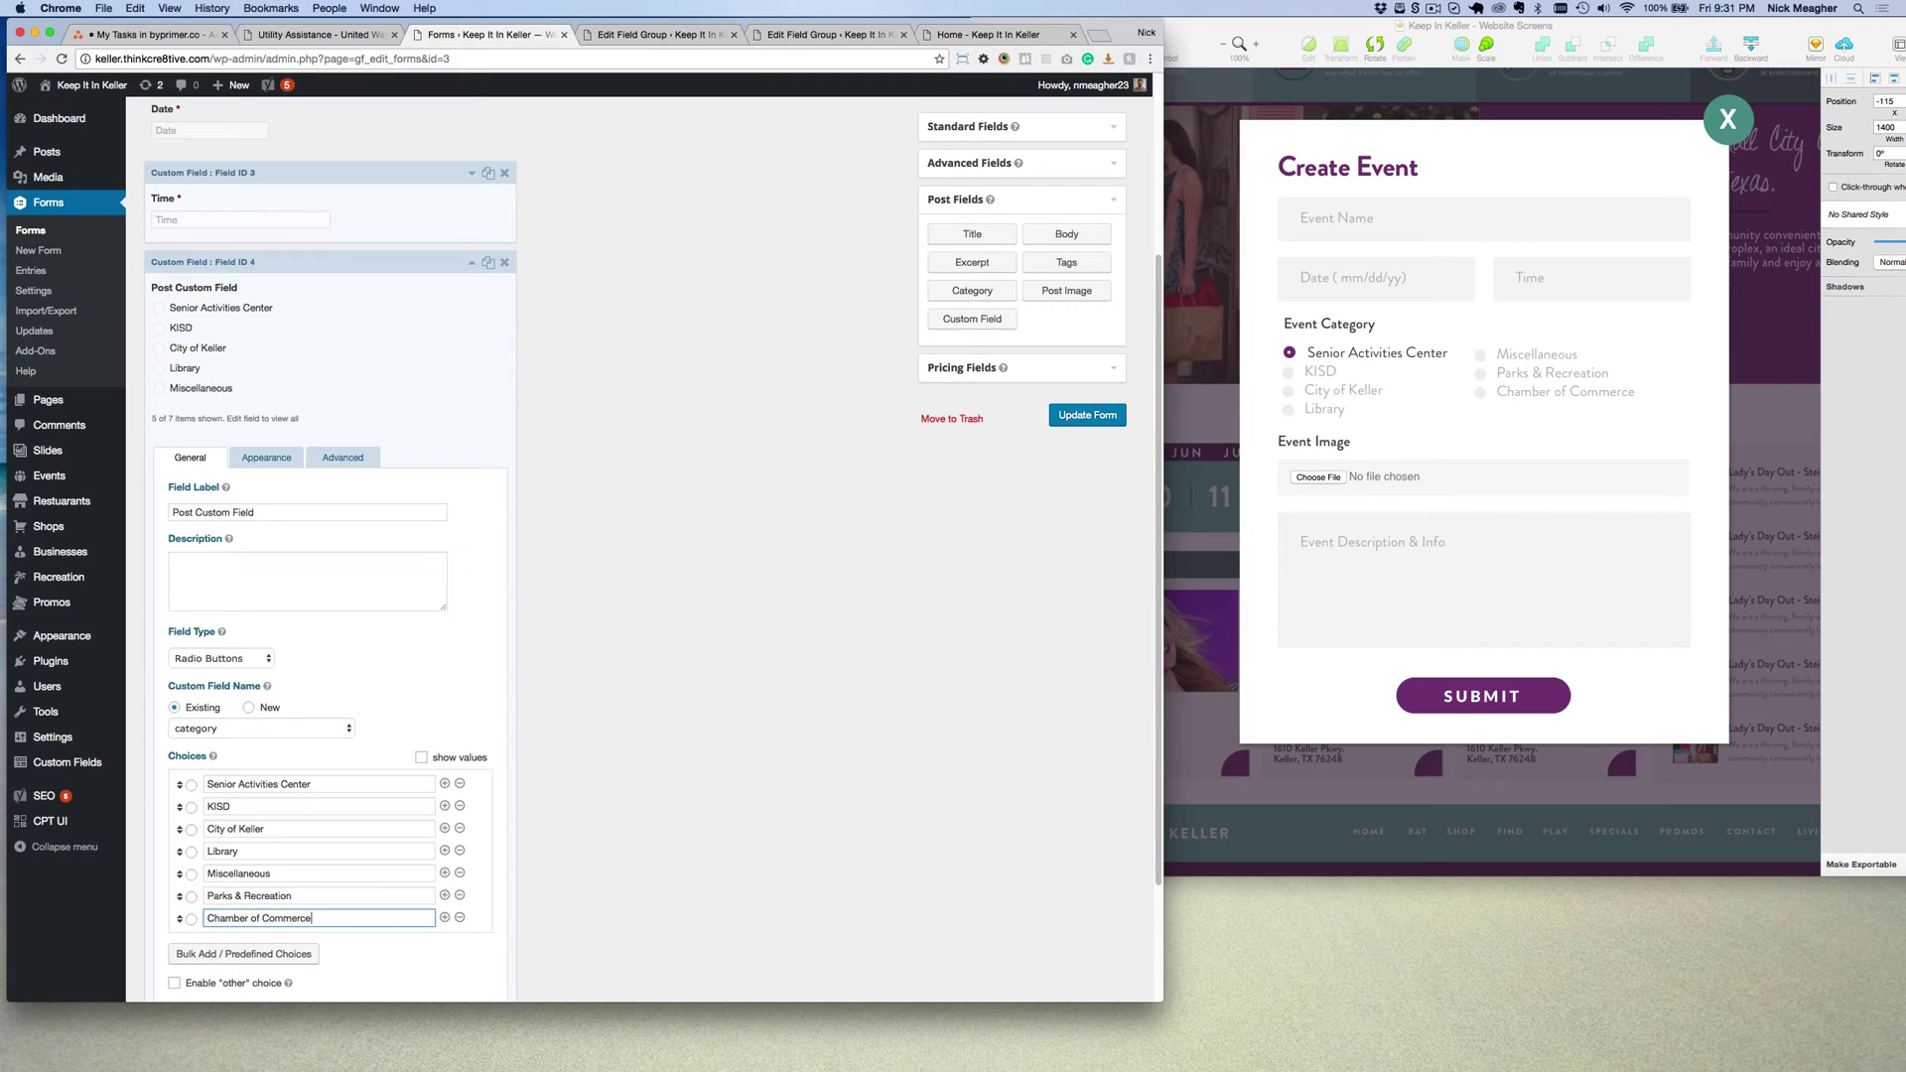
click(776, 806)
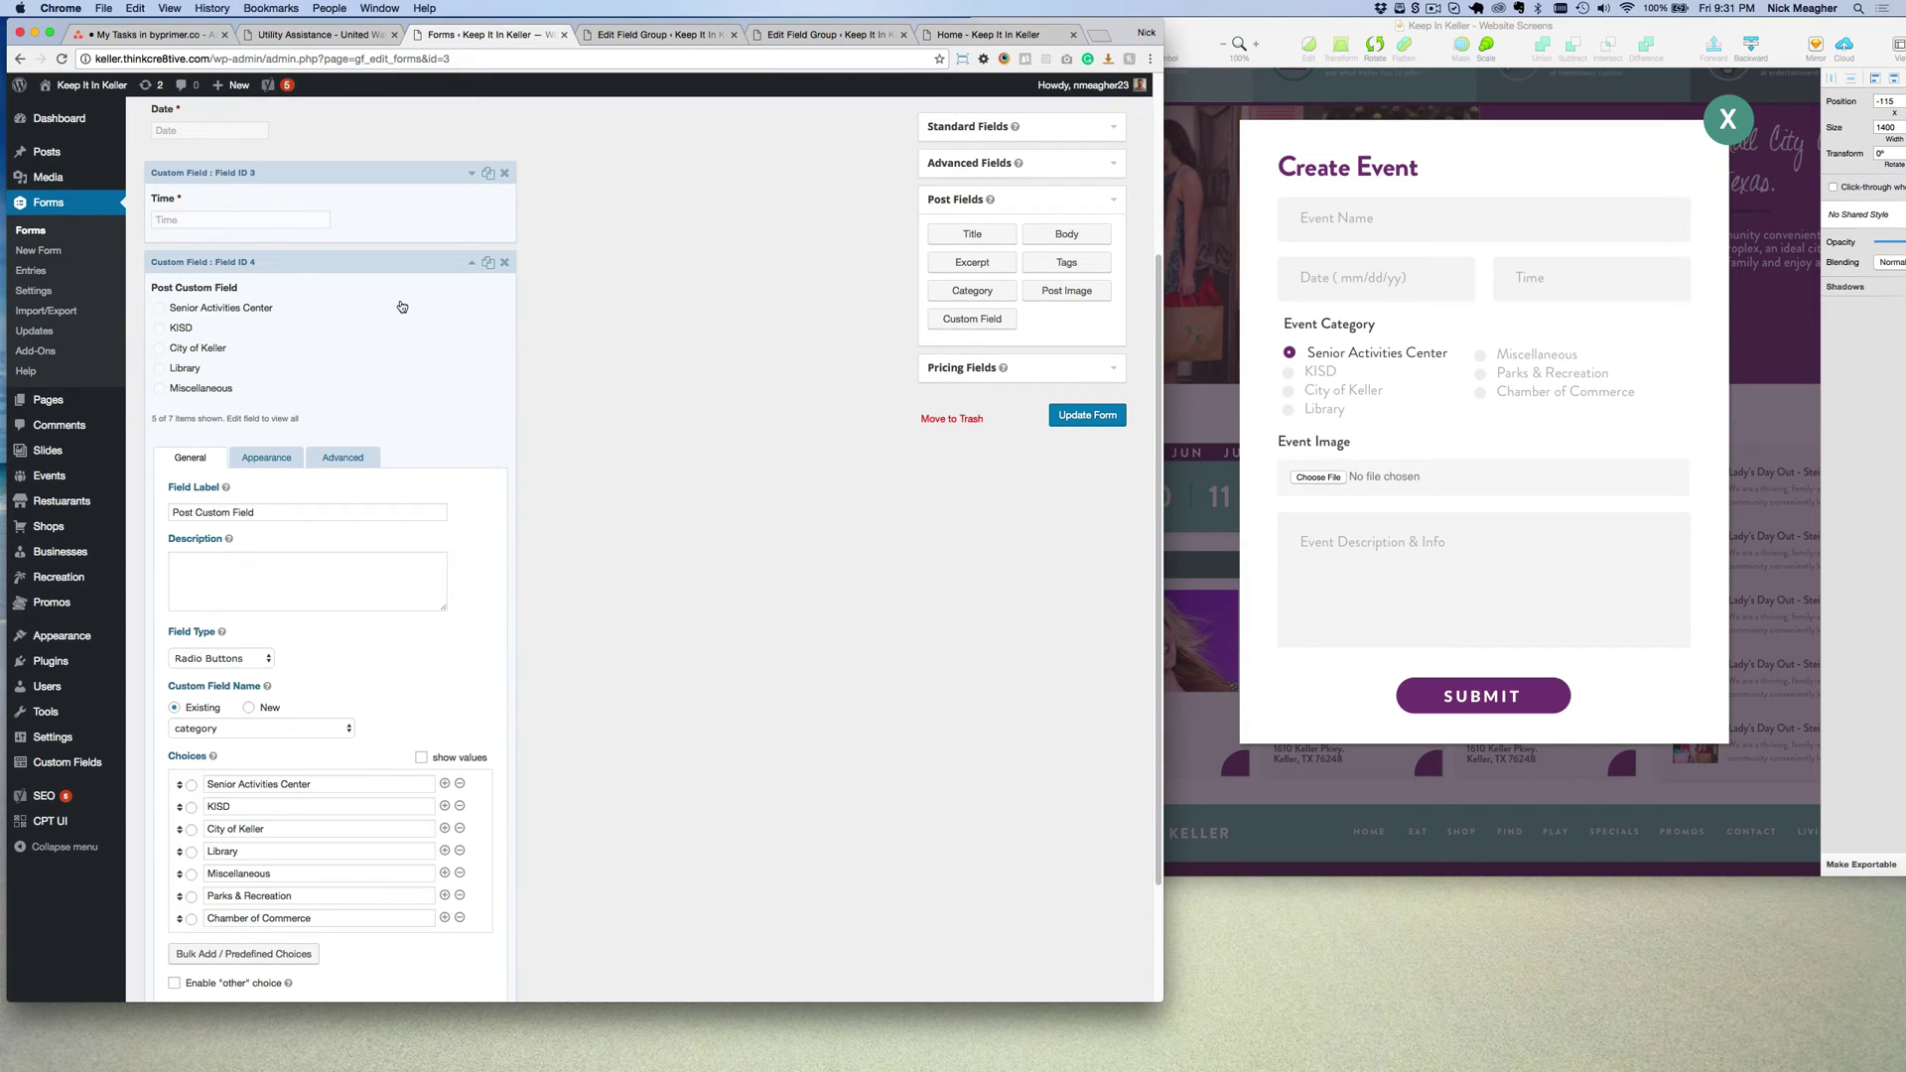
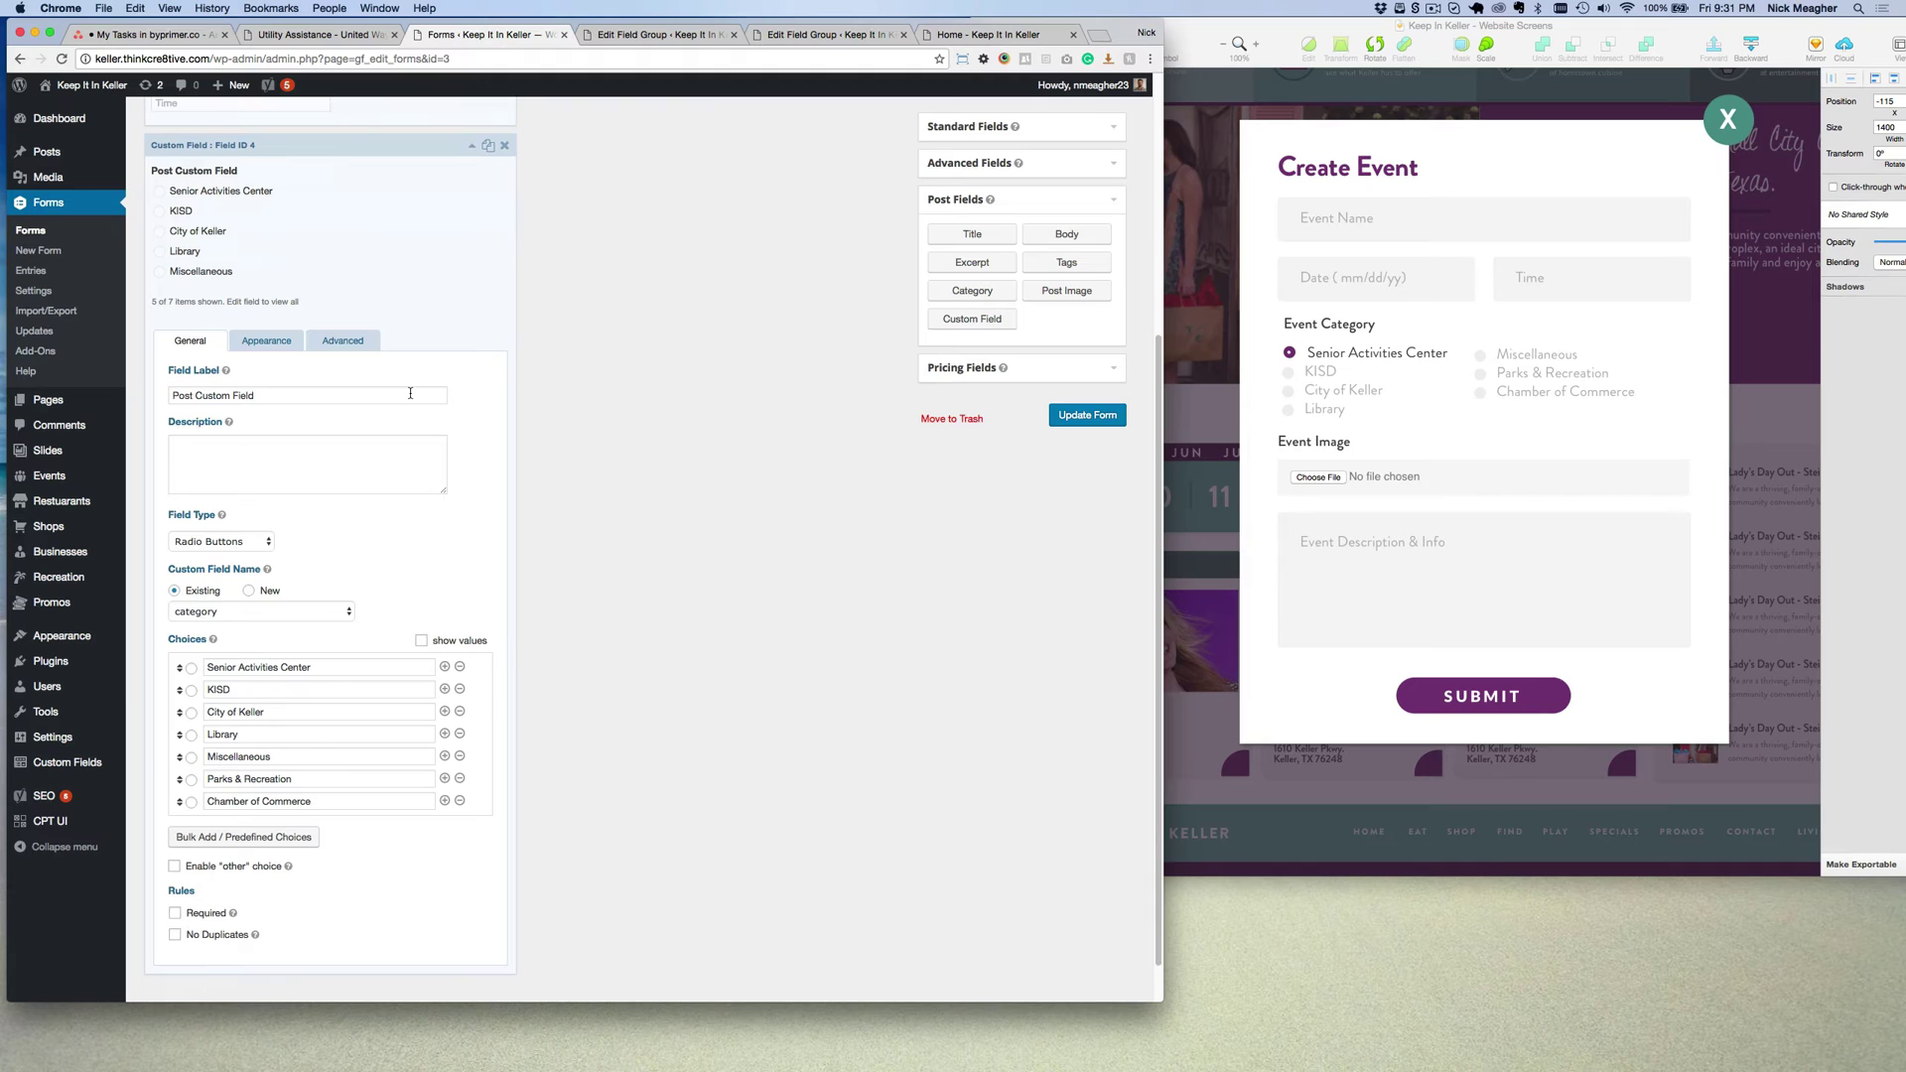
click(312, 161)
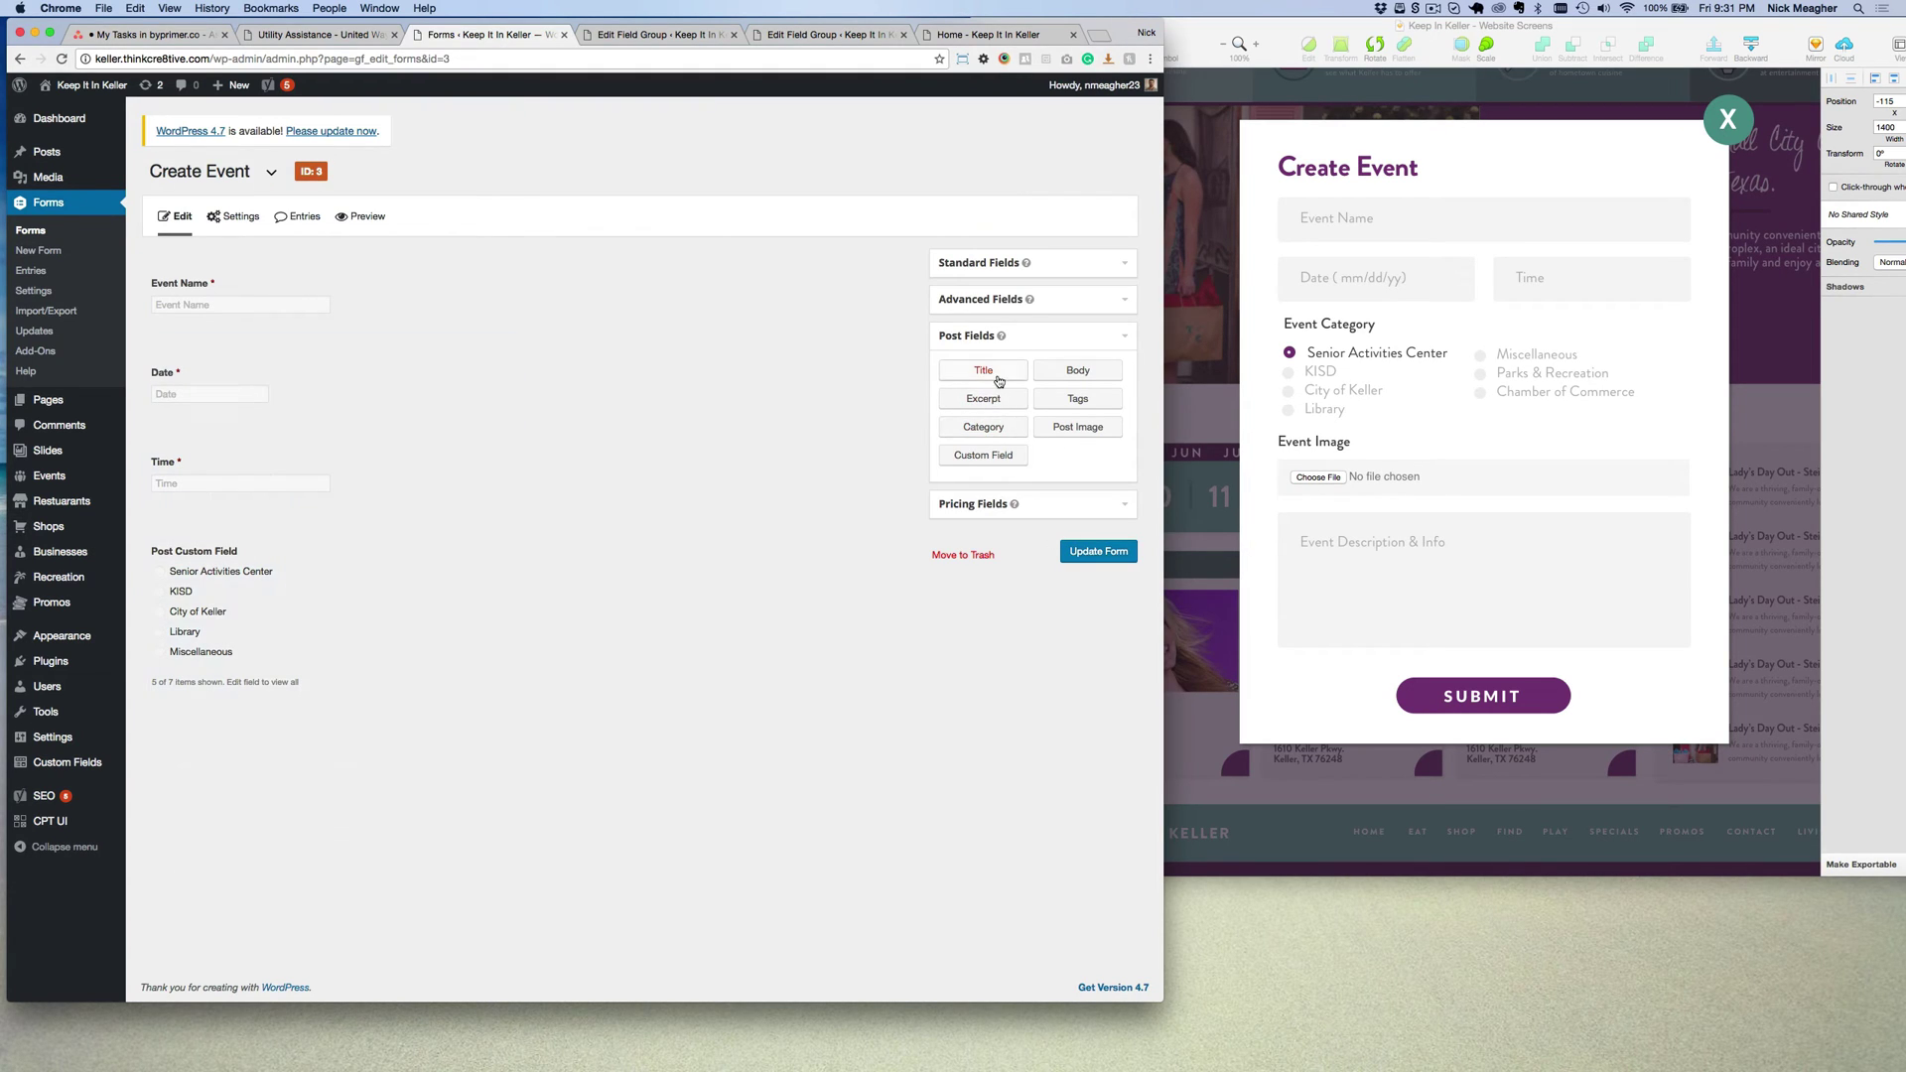
Add another post custom field below the category field and set its field type to List.
click(603, 37)
click(486, 35)
click(984, 458)
click(242, 663)
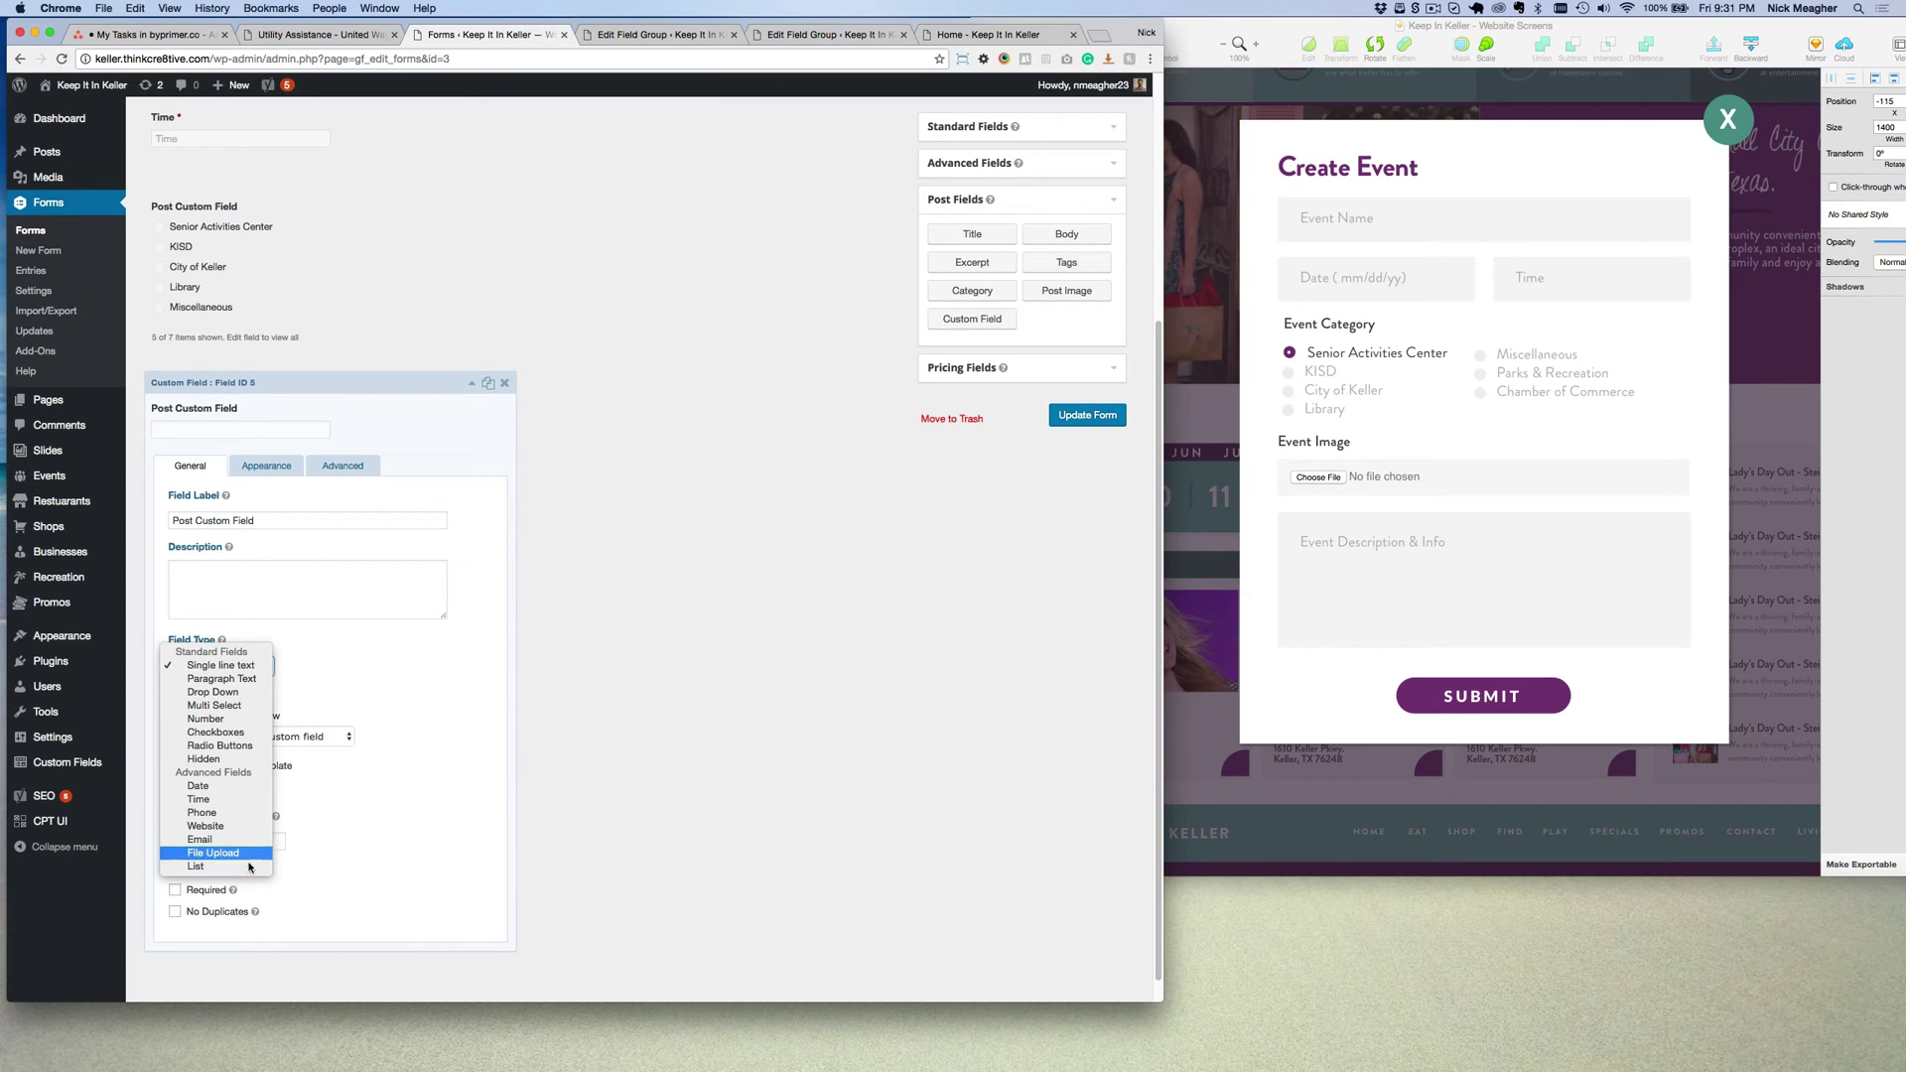
click(197, 866)
Change the new custom field's type to File Upload.
scroll(332, 673, up, 5)
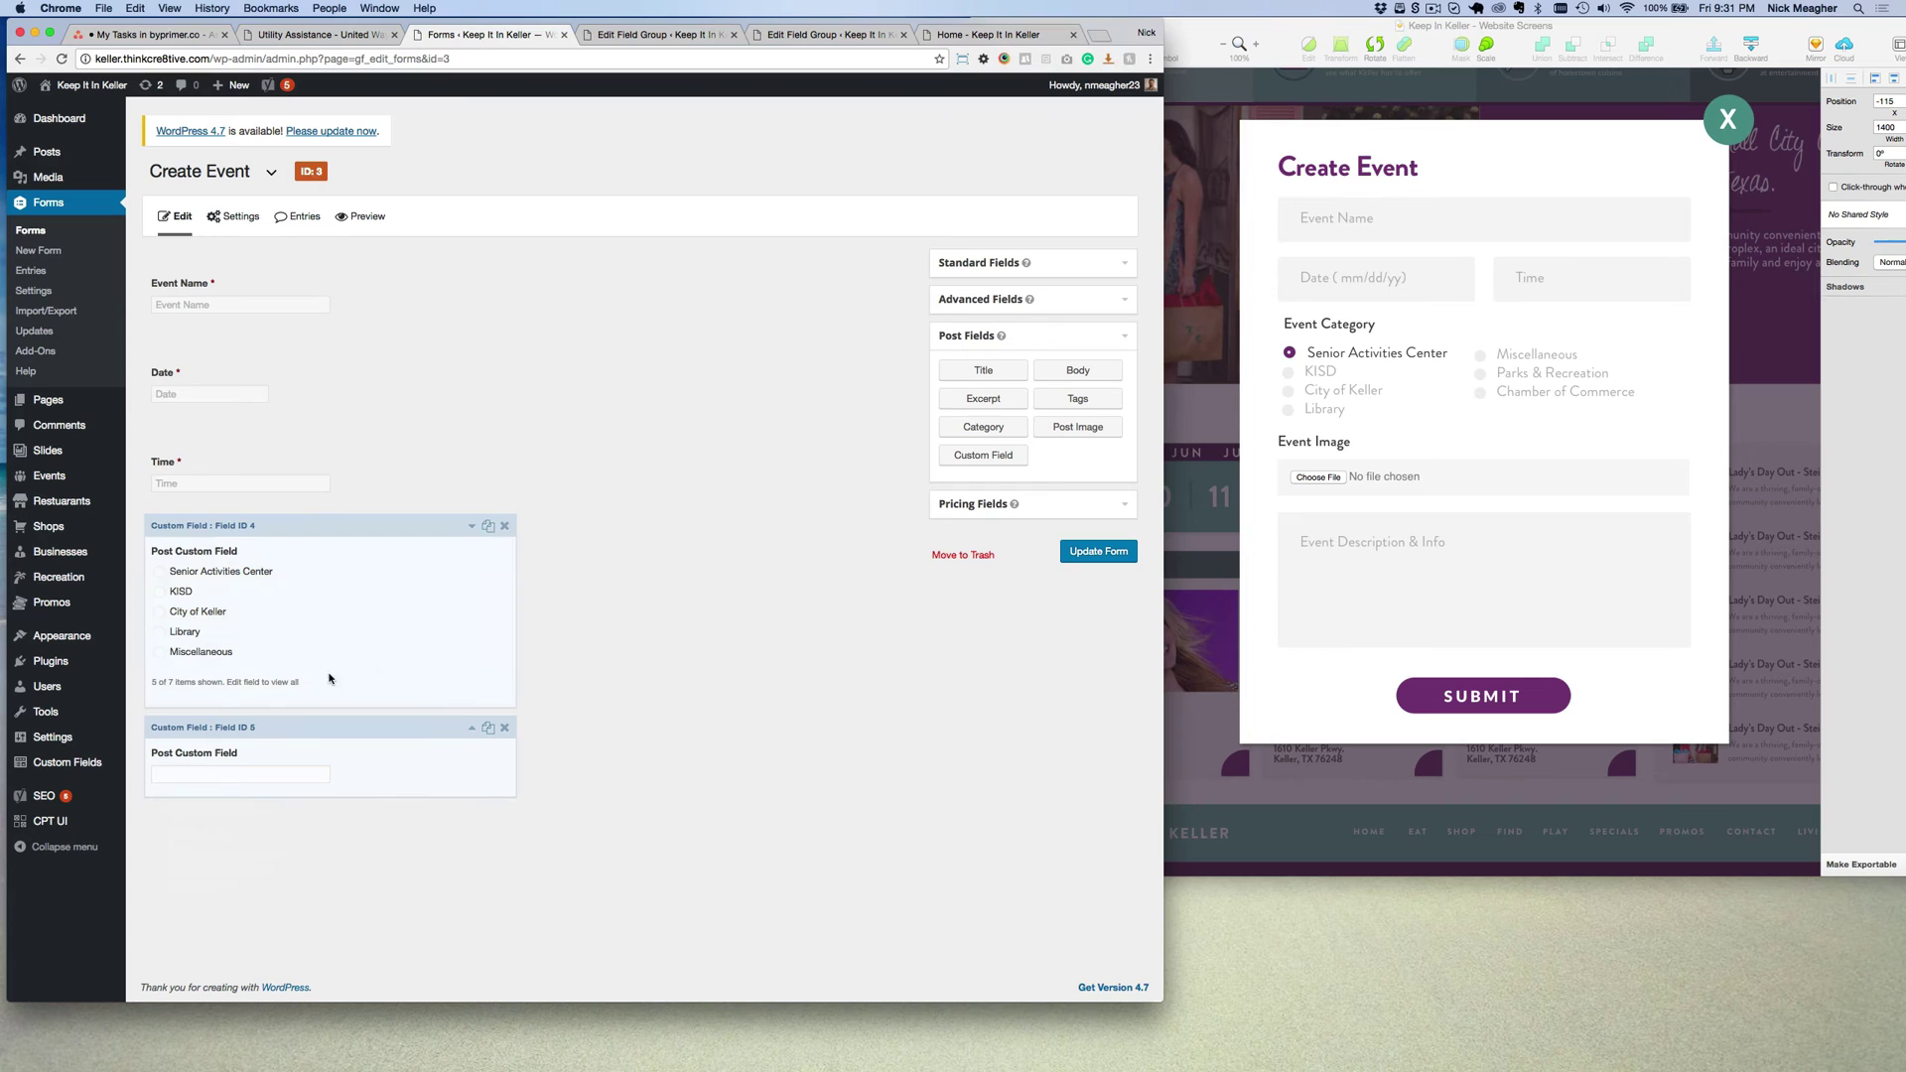
scroll(298, 722, down, 1)
scroll(298, 722, down, 4)
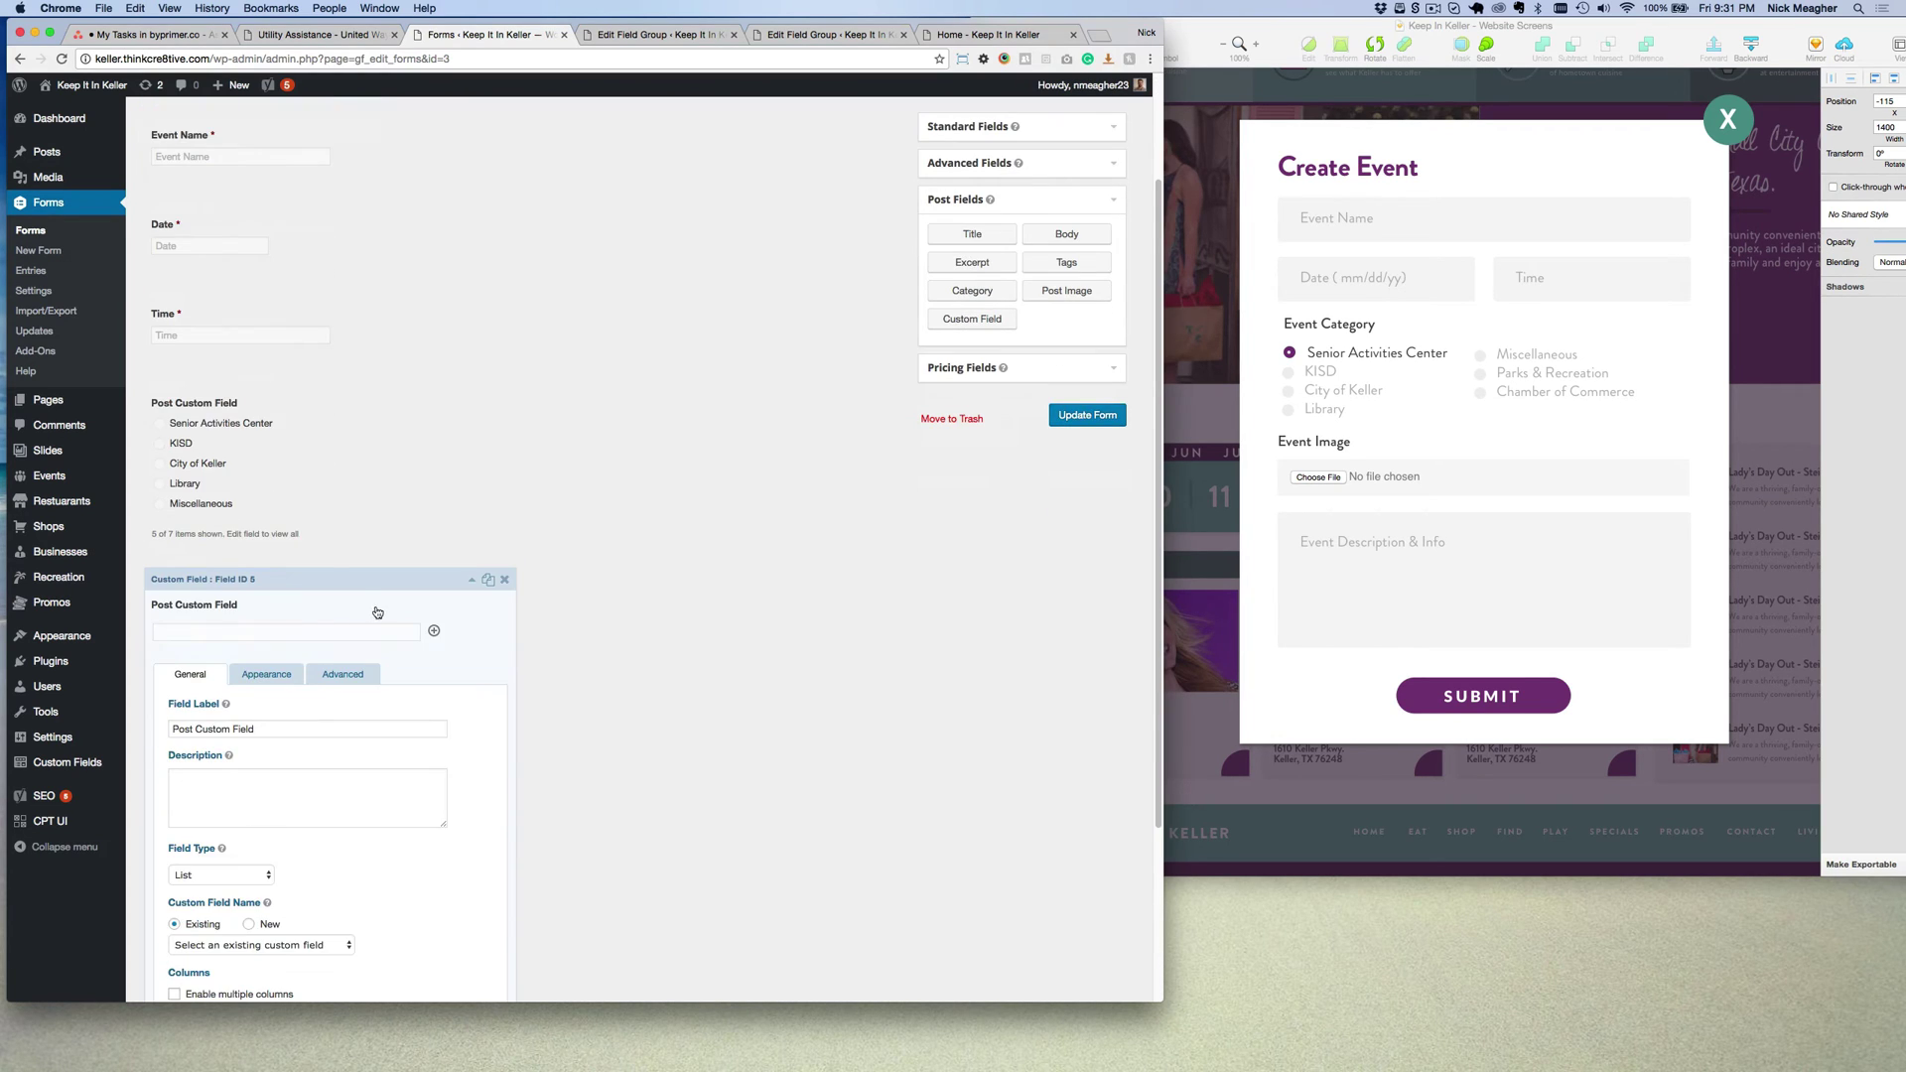
click(255, 785)
click(256, 785)
scroll(583, 657, up, 3)
click(470, 763)
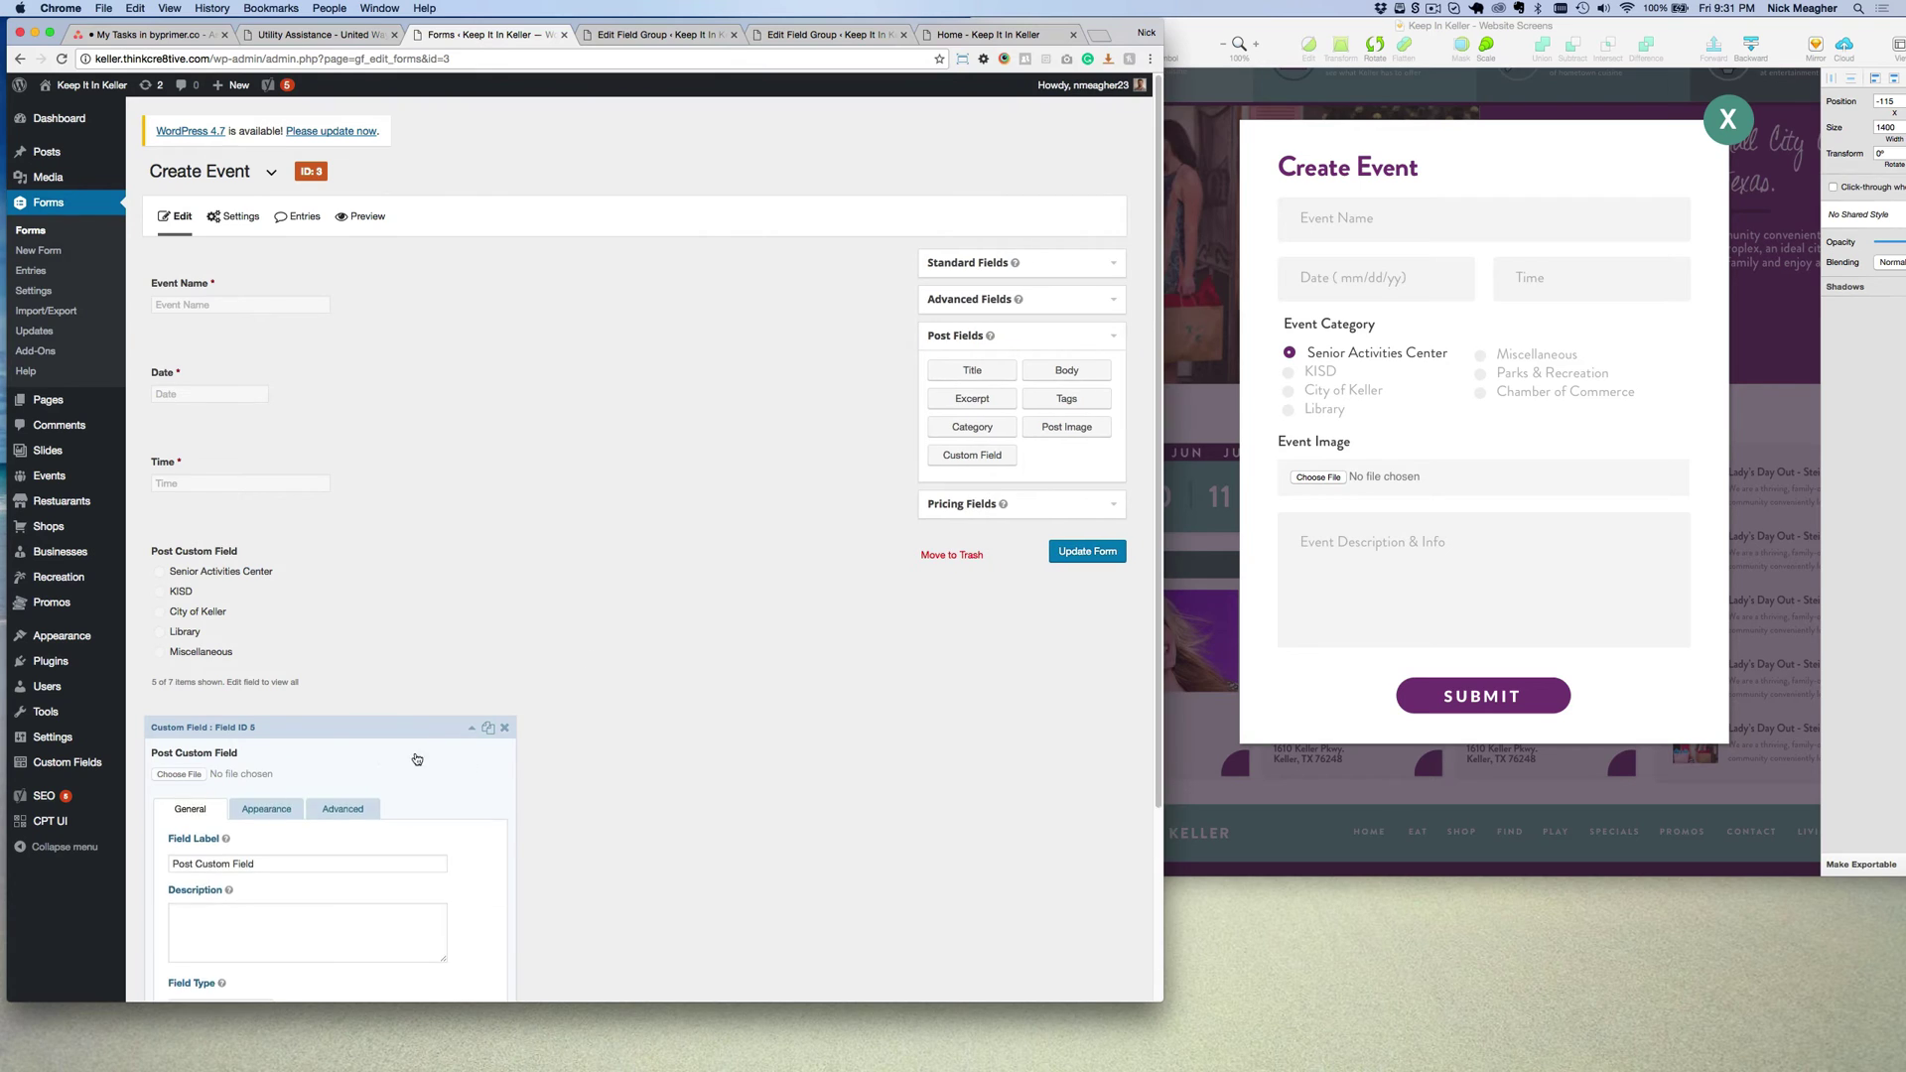
Check the Event Info field group's field names and map the file upload field to the existing custom field "image".
scroll(331, 750, down, 5)
scroll(294, 672, down, 2)
click(282, 712)
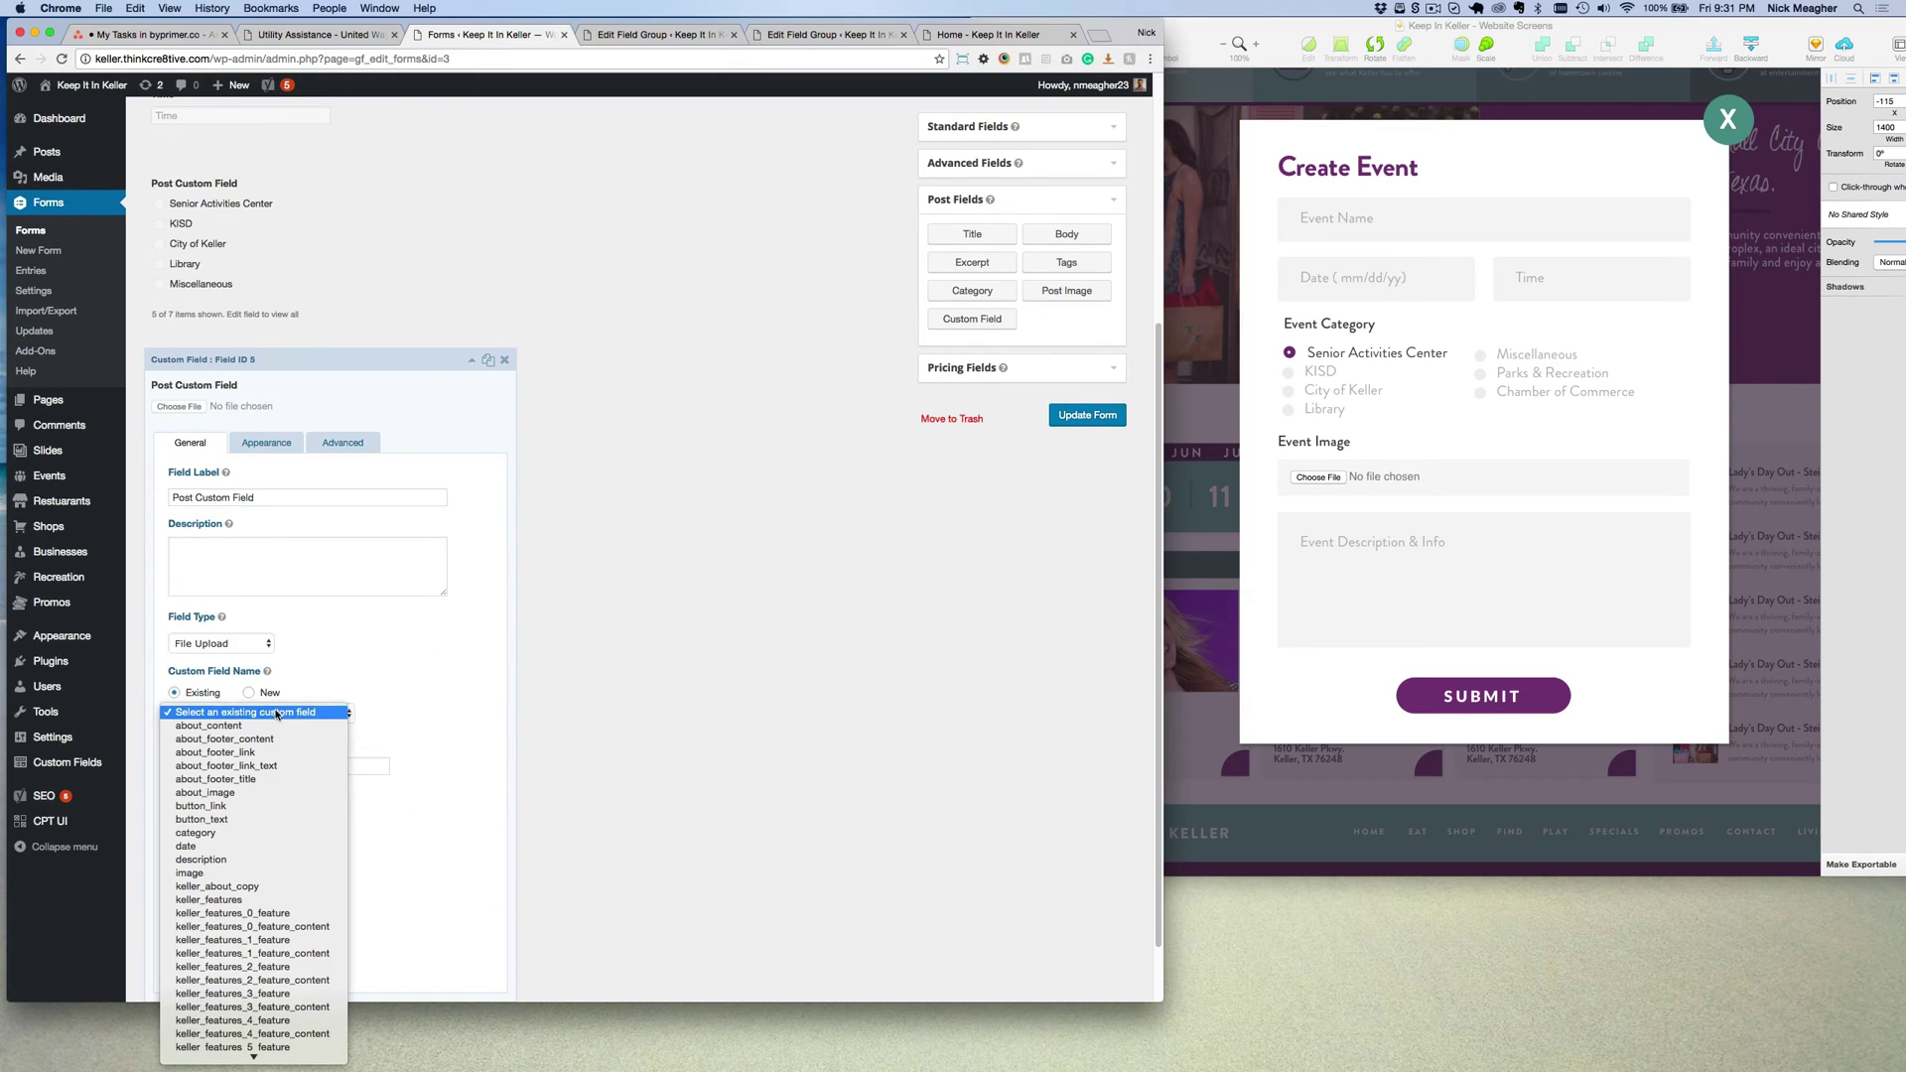
click(515, 43)
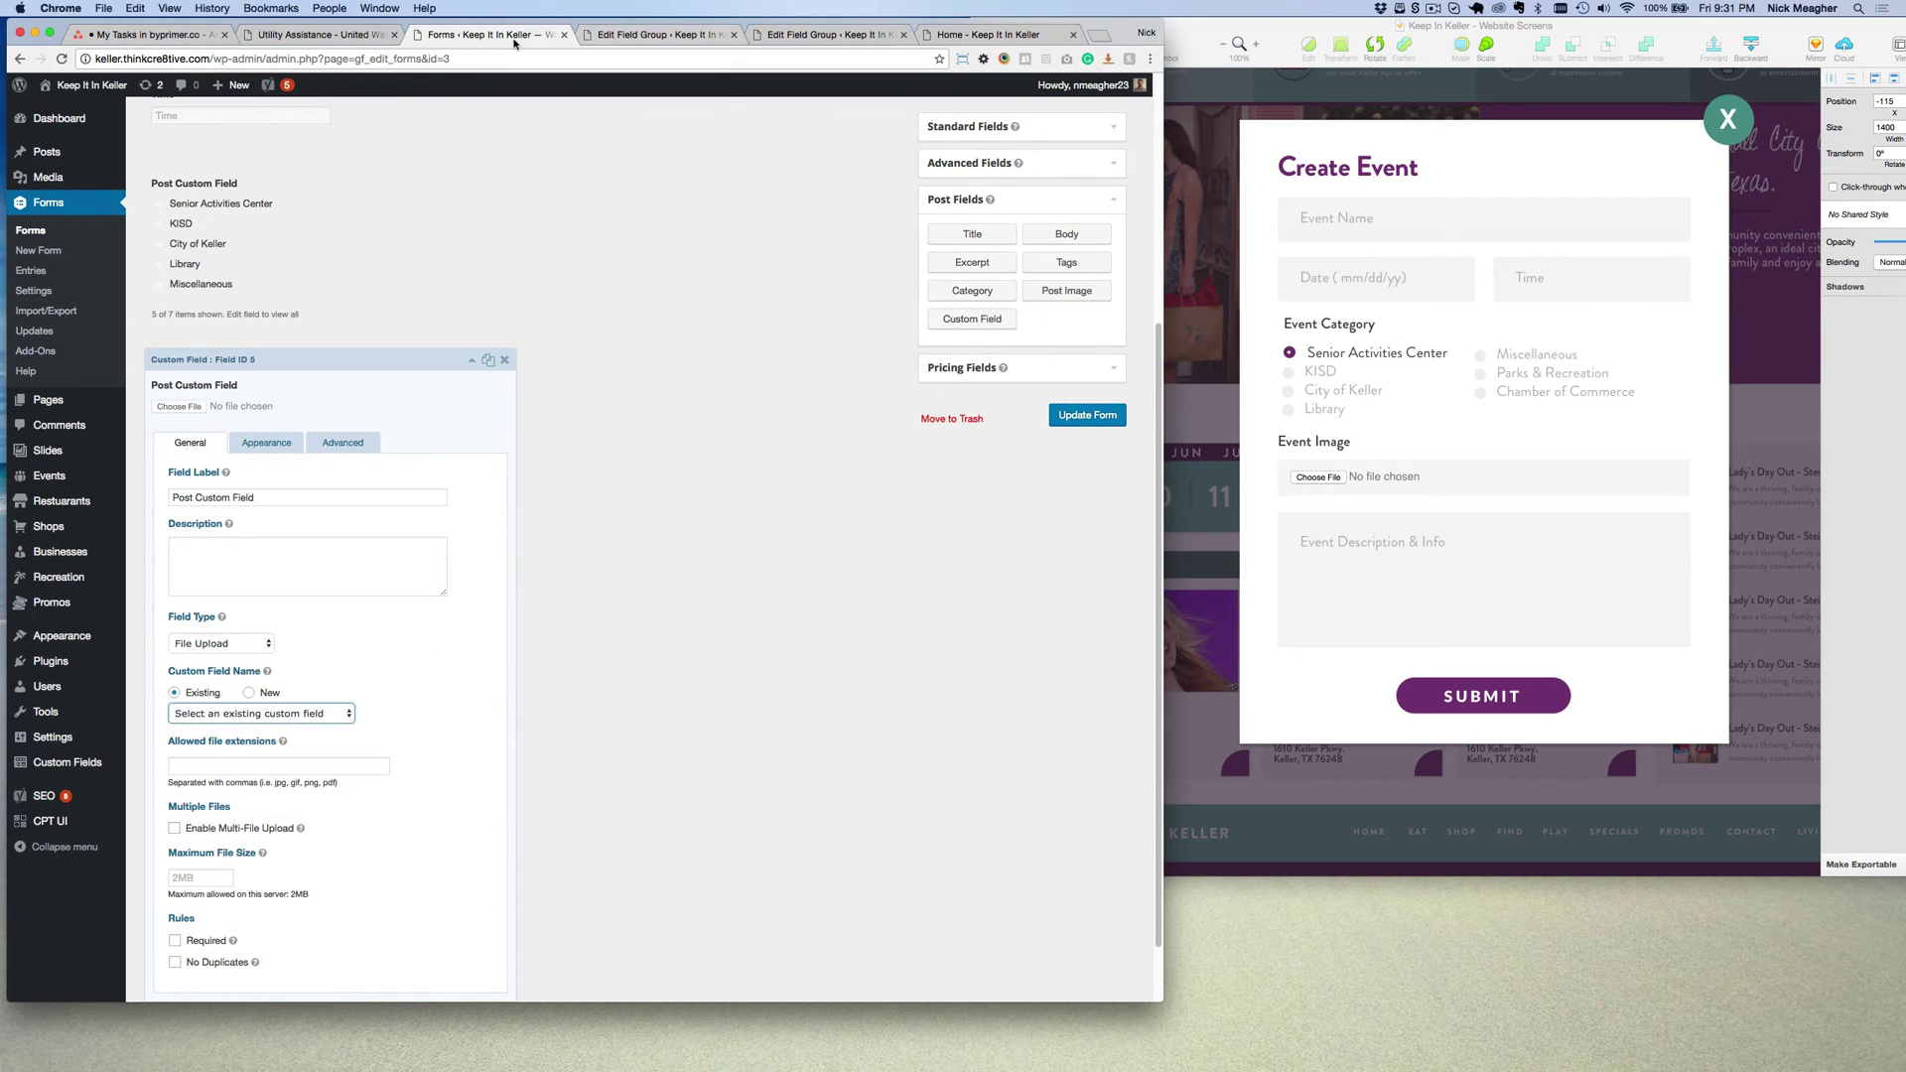
click(643, 34)
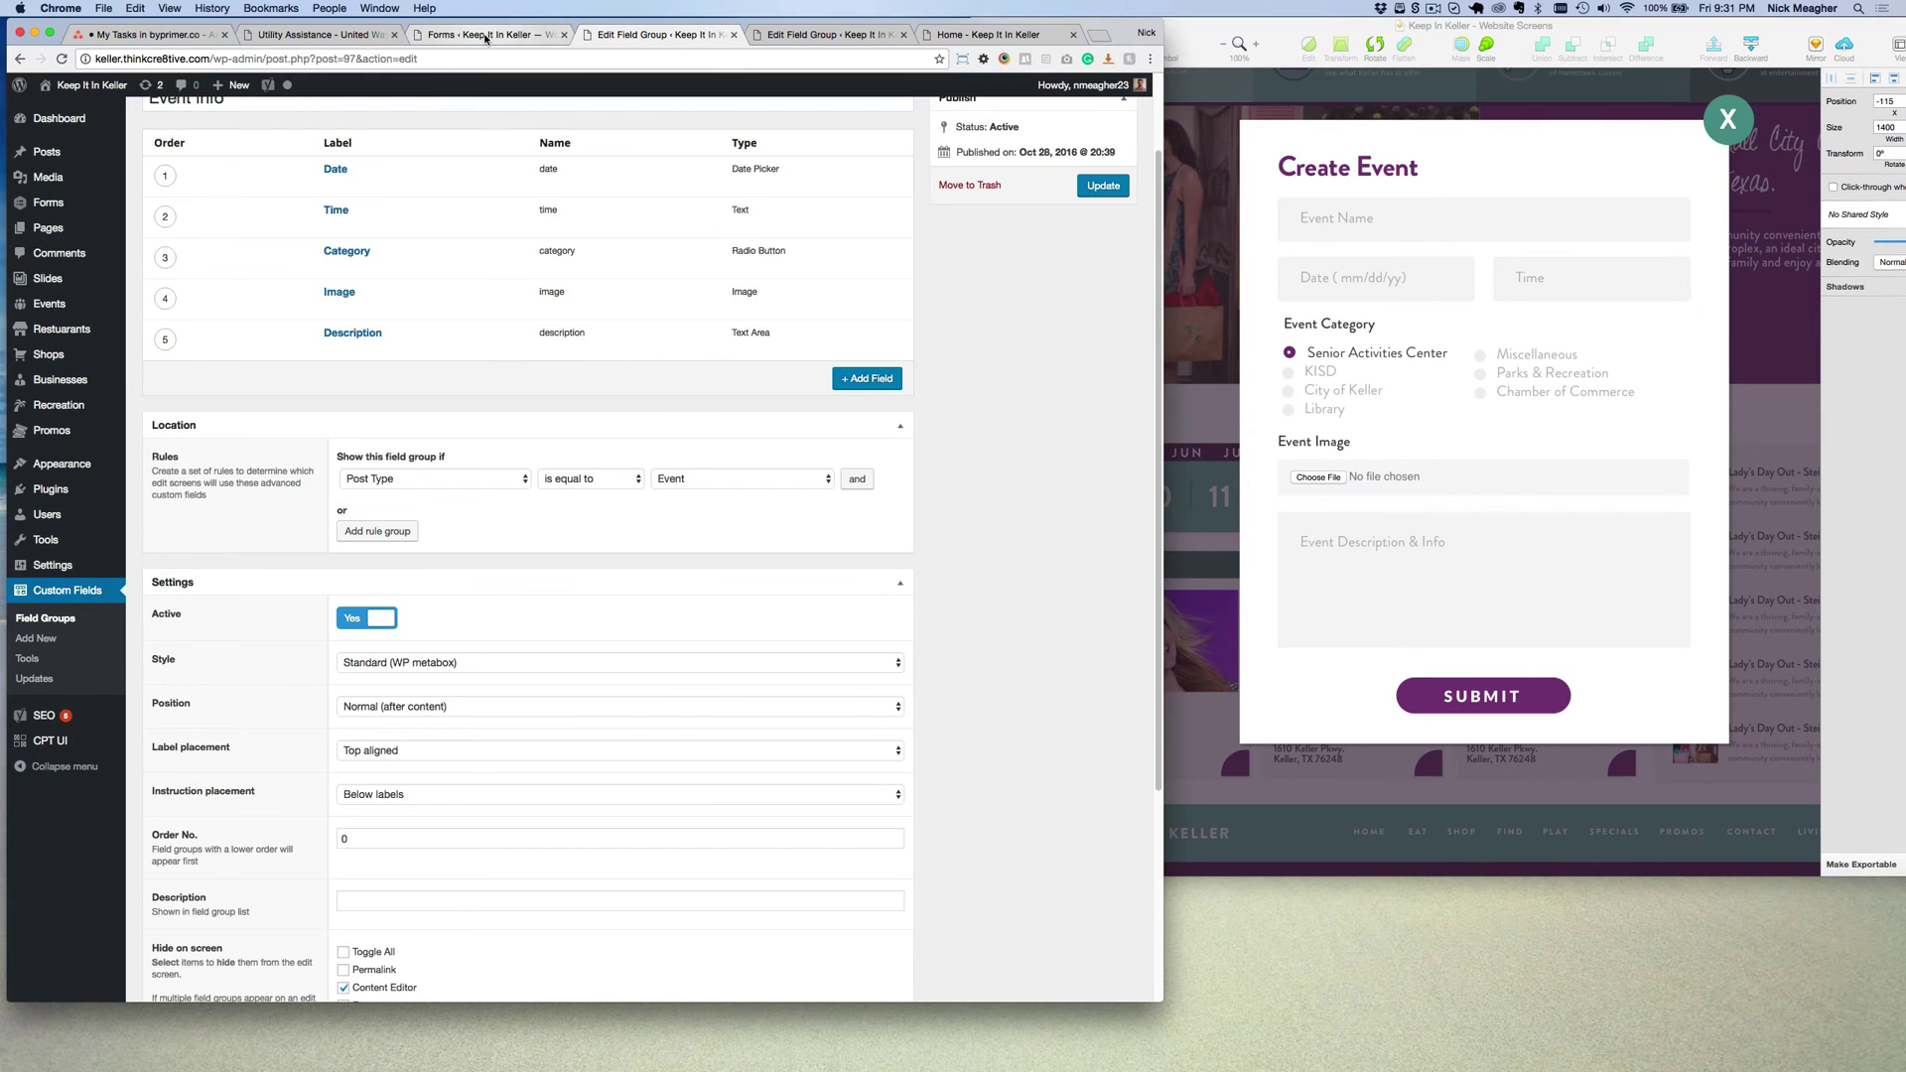
click(477, 35)
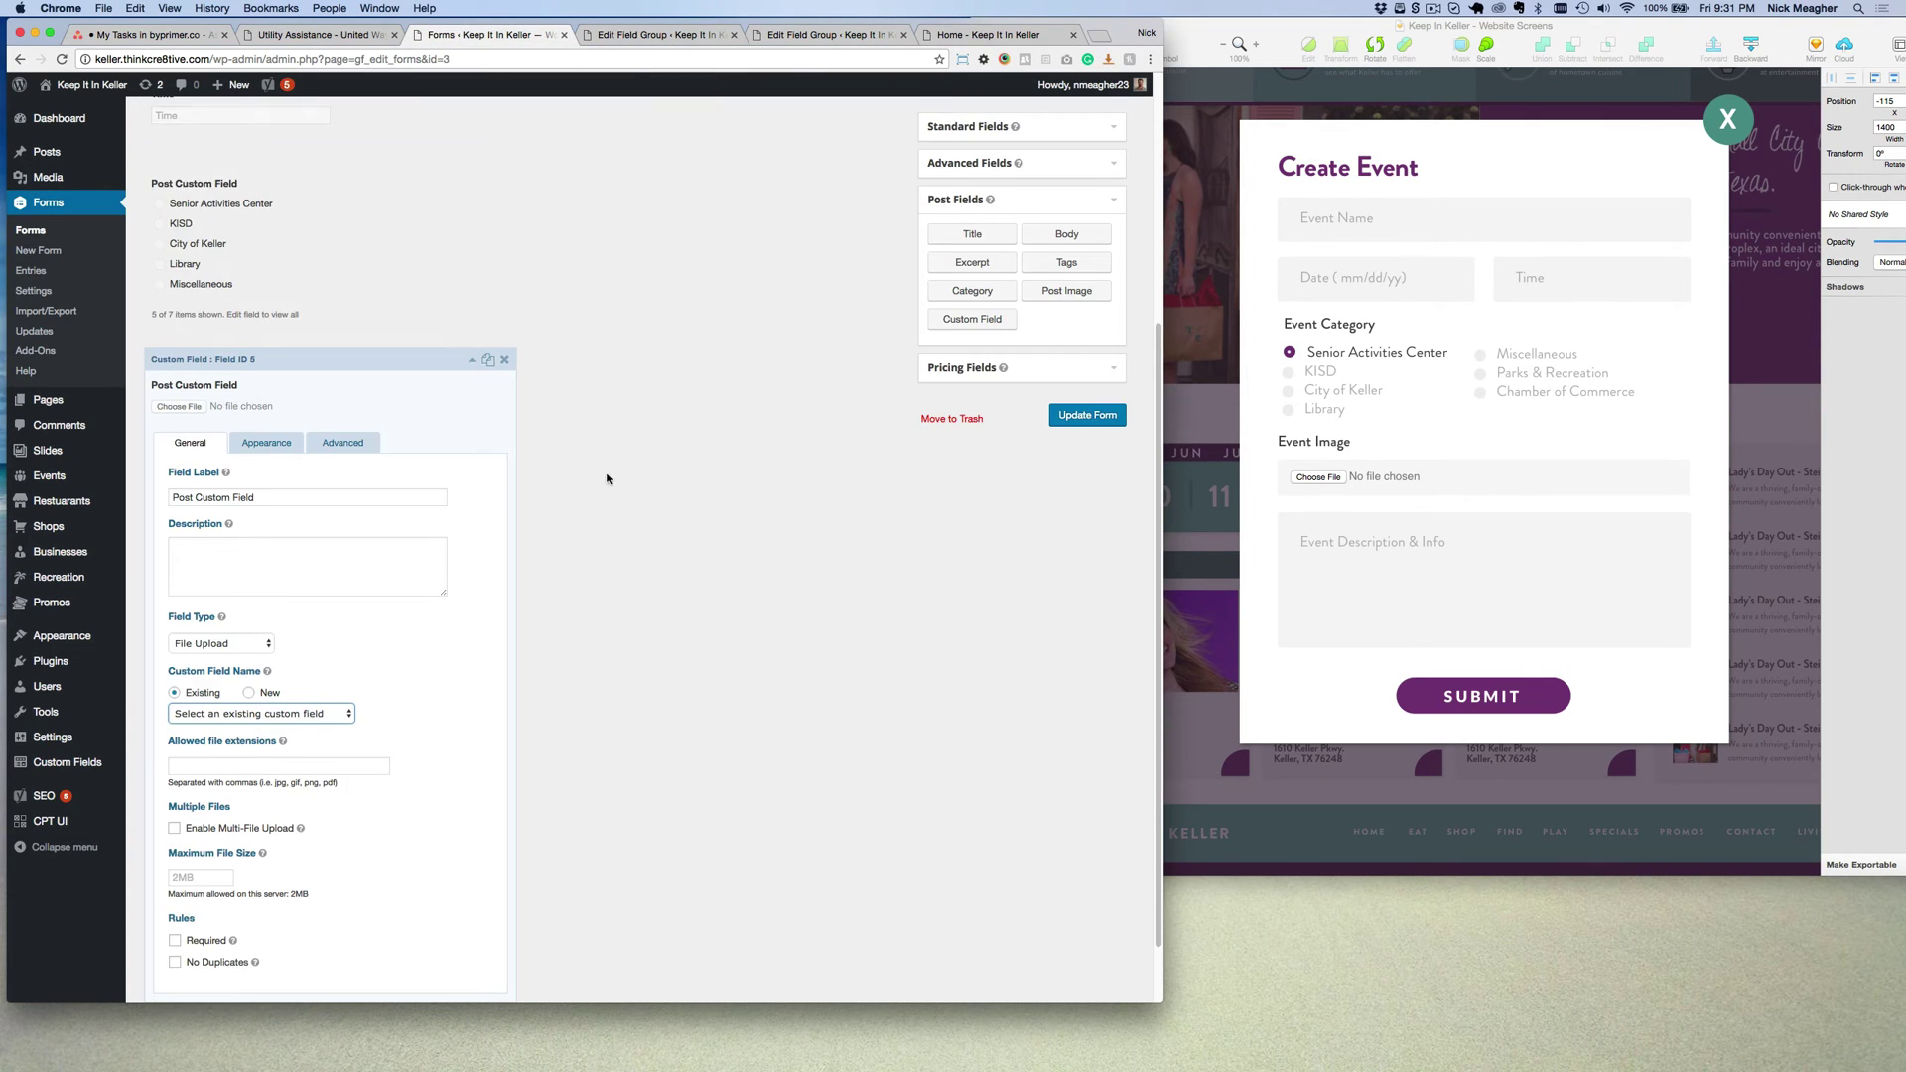
click(272, 637)
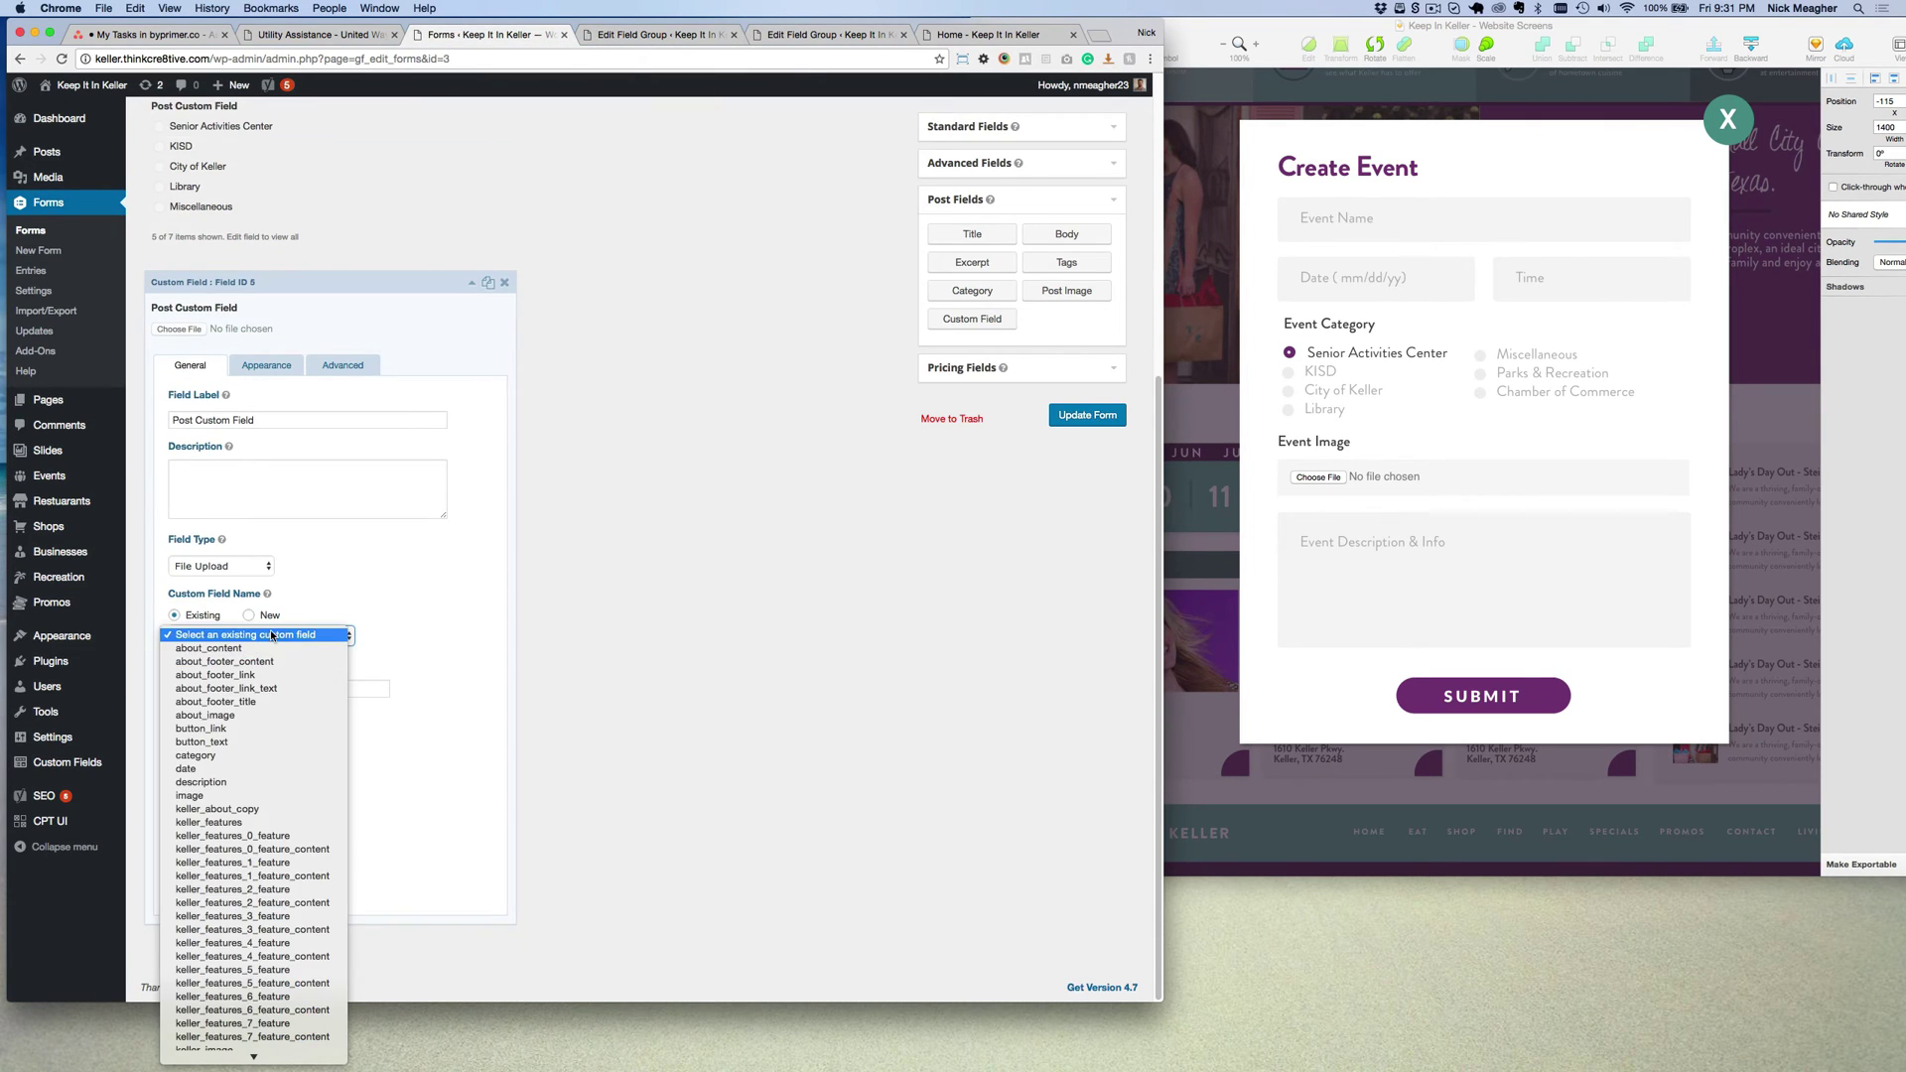
click(248, 795)
Limit the file upload field's allowed extensions to "jpg, gif, png" by copying the example text, and collapse its settings.
click(387, 692)
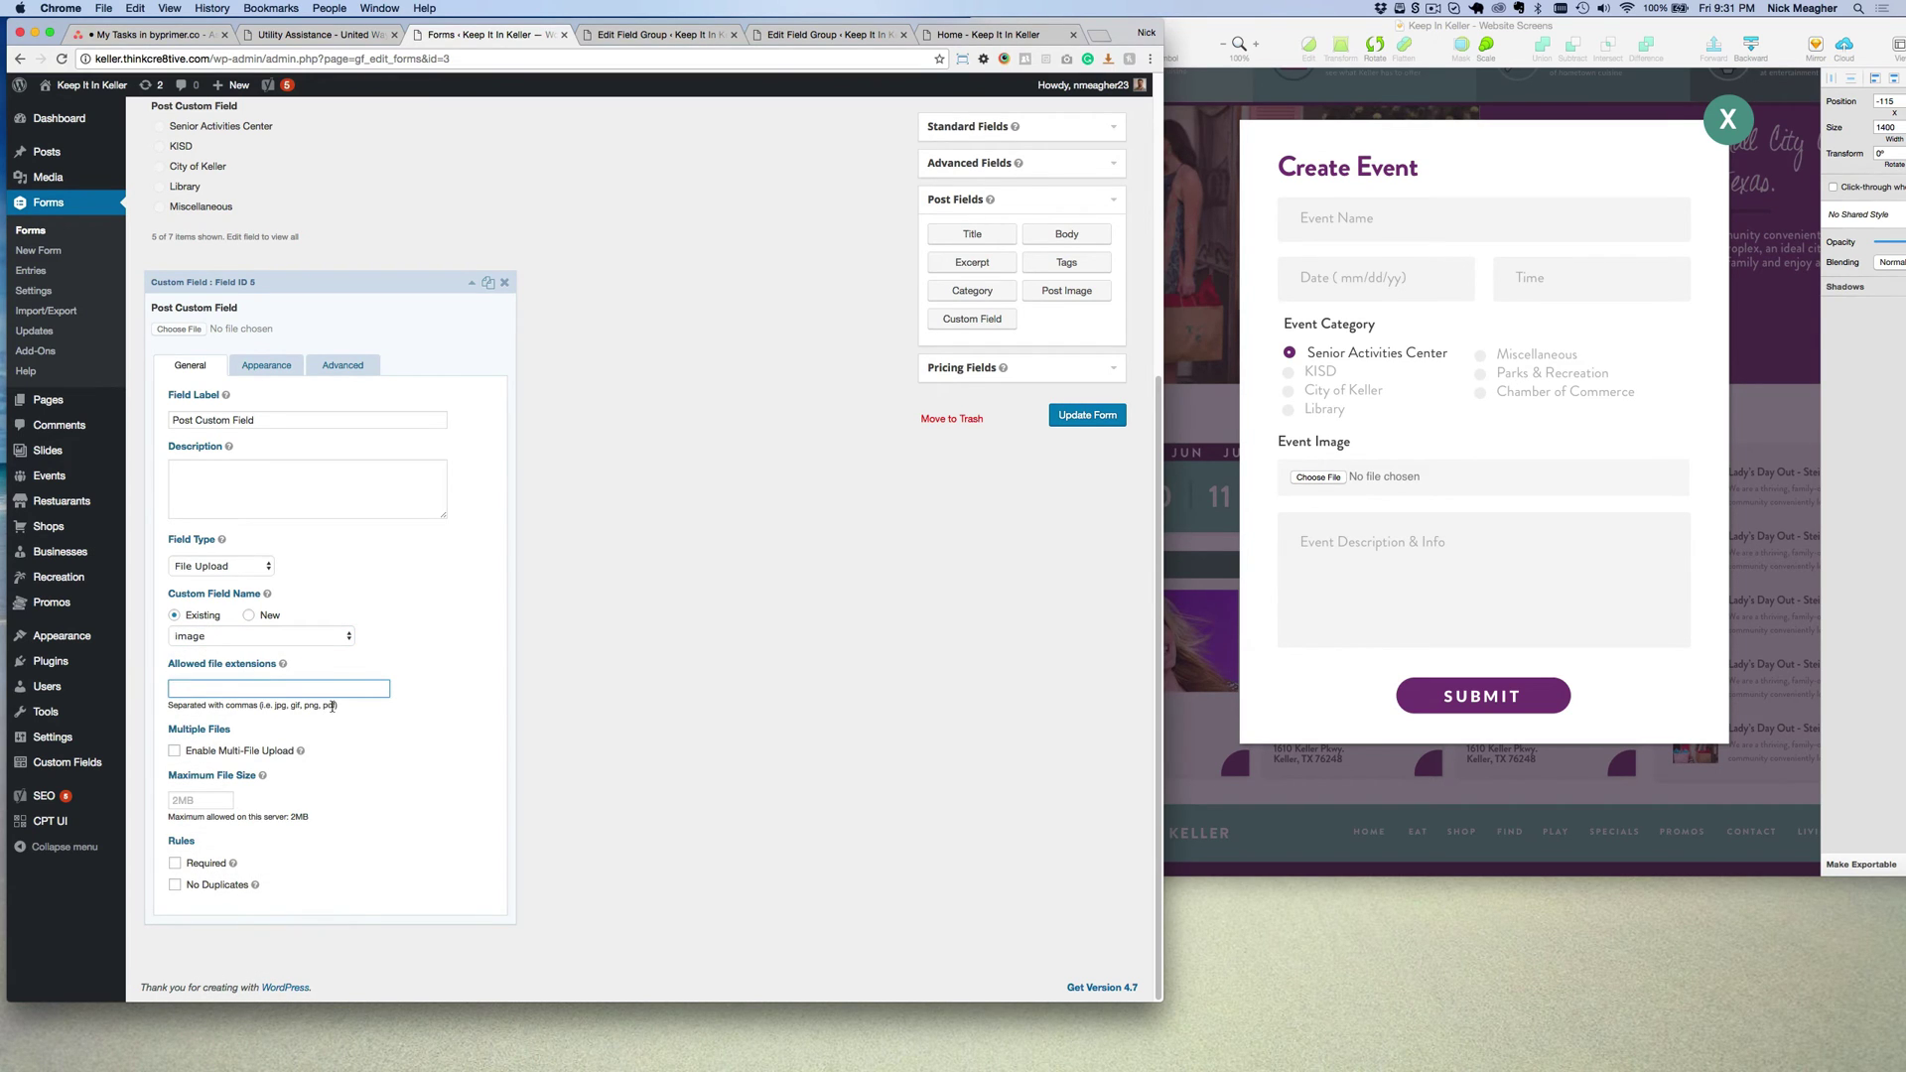
mouse_move(322, 708)
mouse_down()
mouse_move(274, 708)
mouse_move(308, 706)
mouse_up()
click(281, 709)
key(super+c)
click(273, 687)
key(super+v)
click(299, 294)
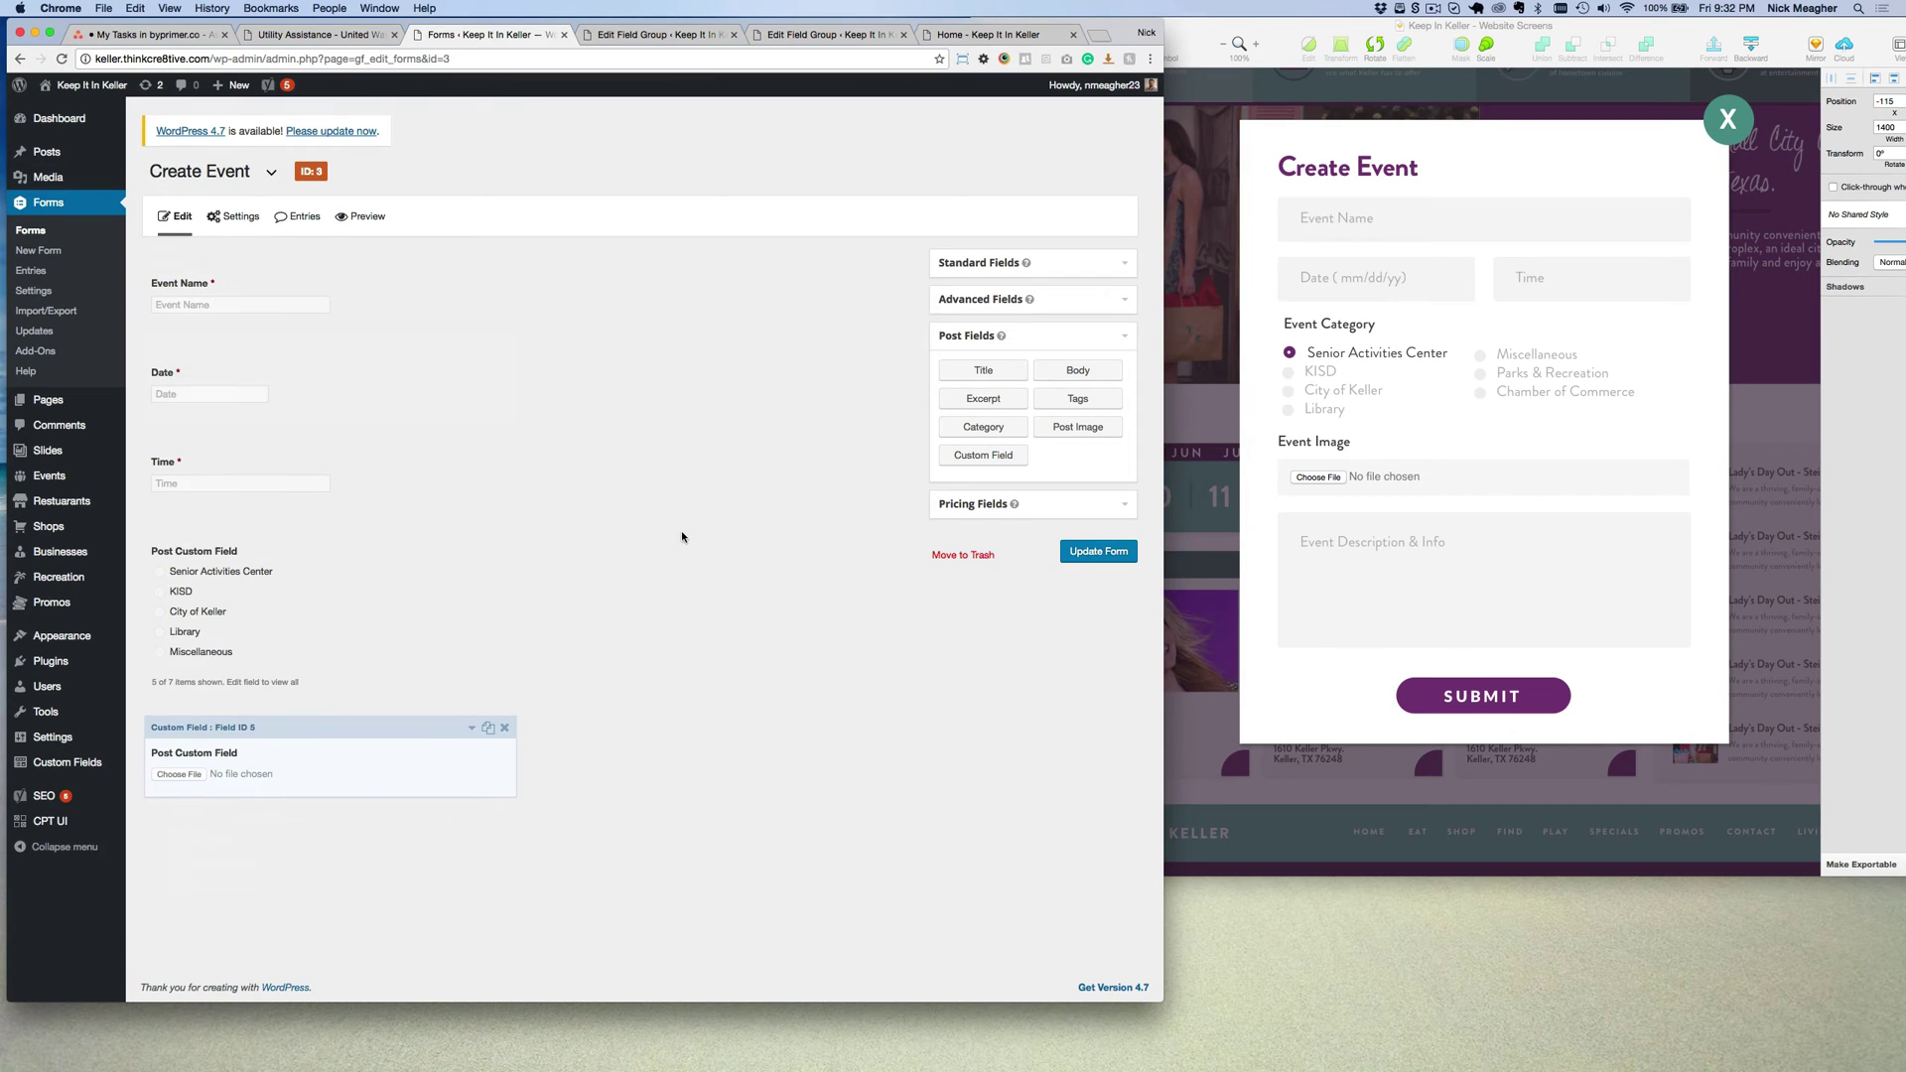
Add another post custom field below the file upload field and set its type to Paragraph Text.
click(988, 457)
click(295, 852)
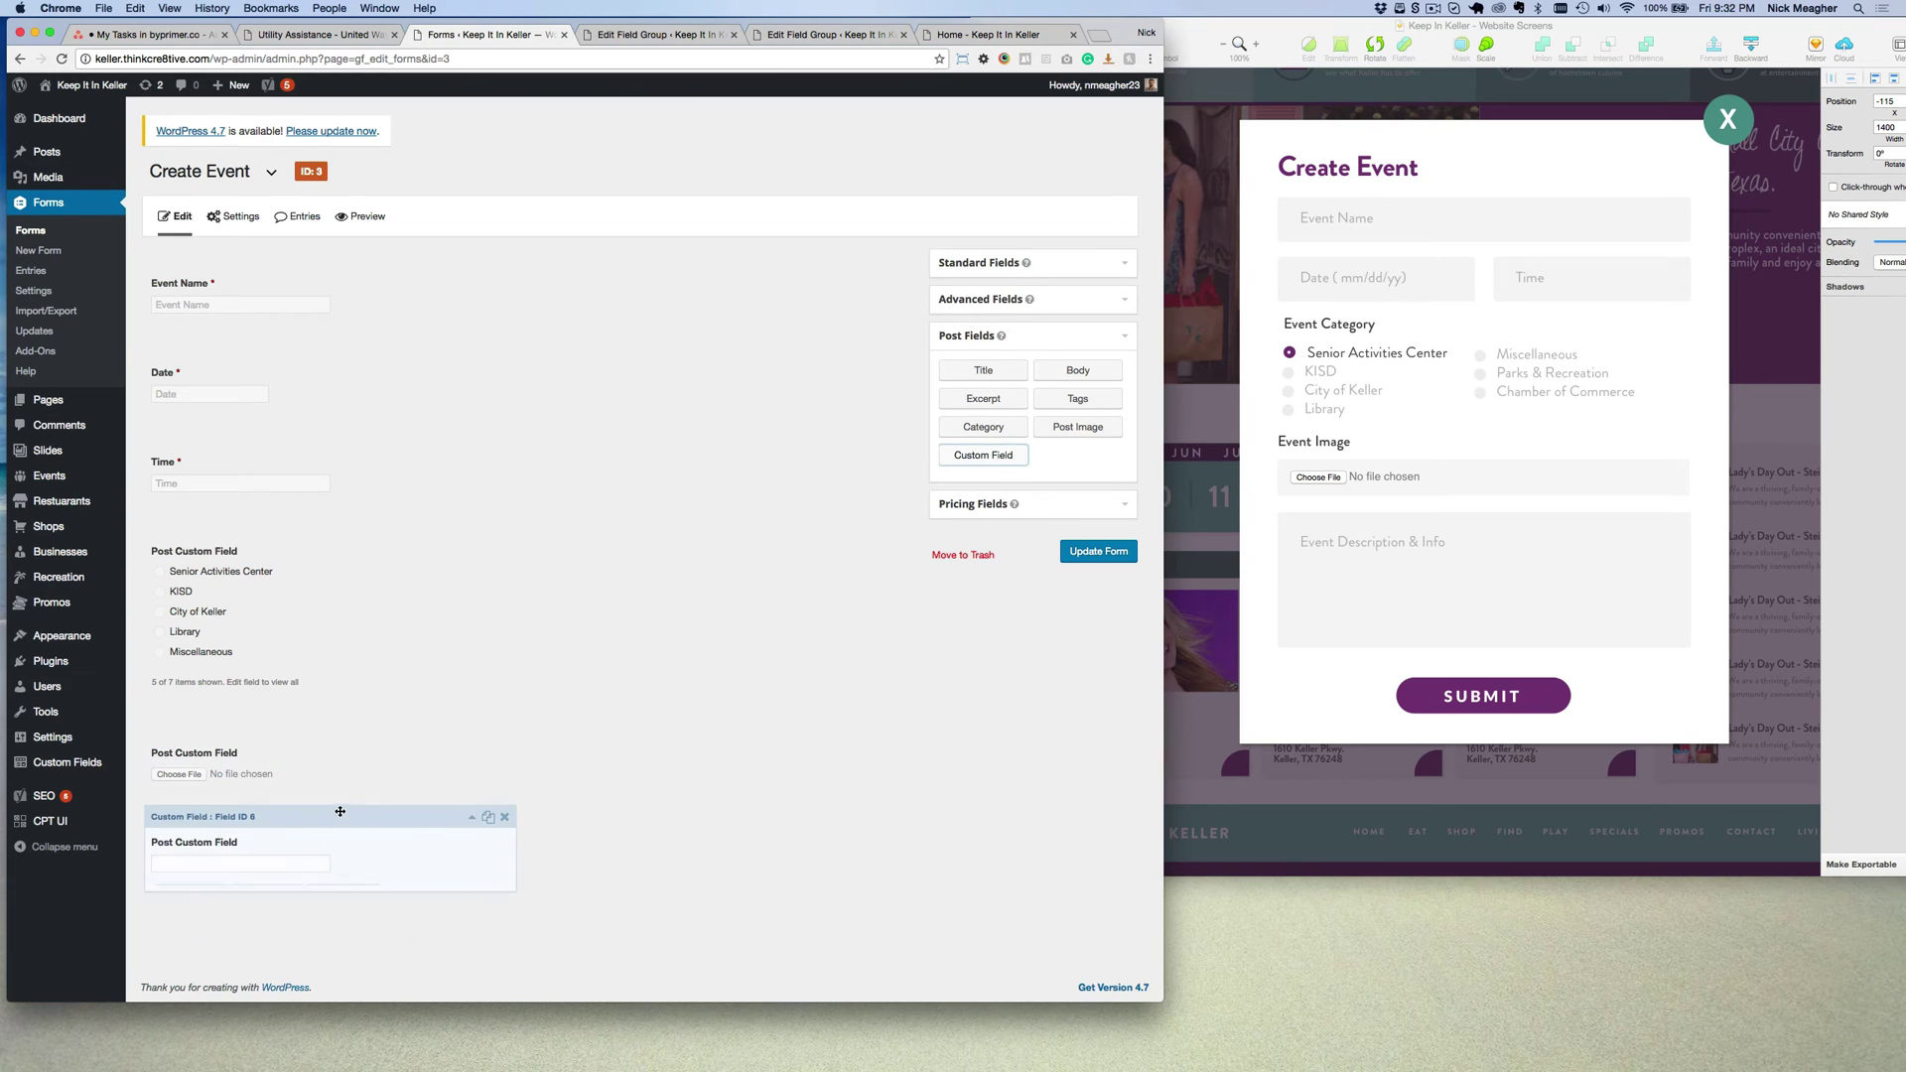
scroll(298, 794, down, 5)
click(258, 639)
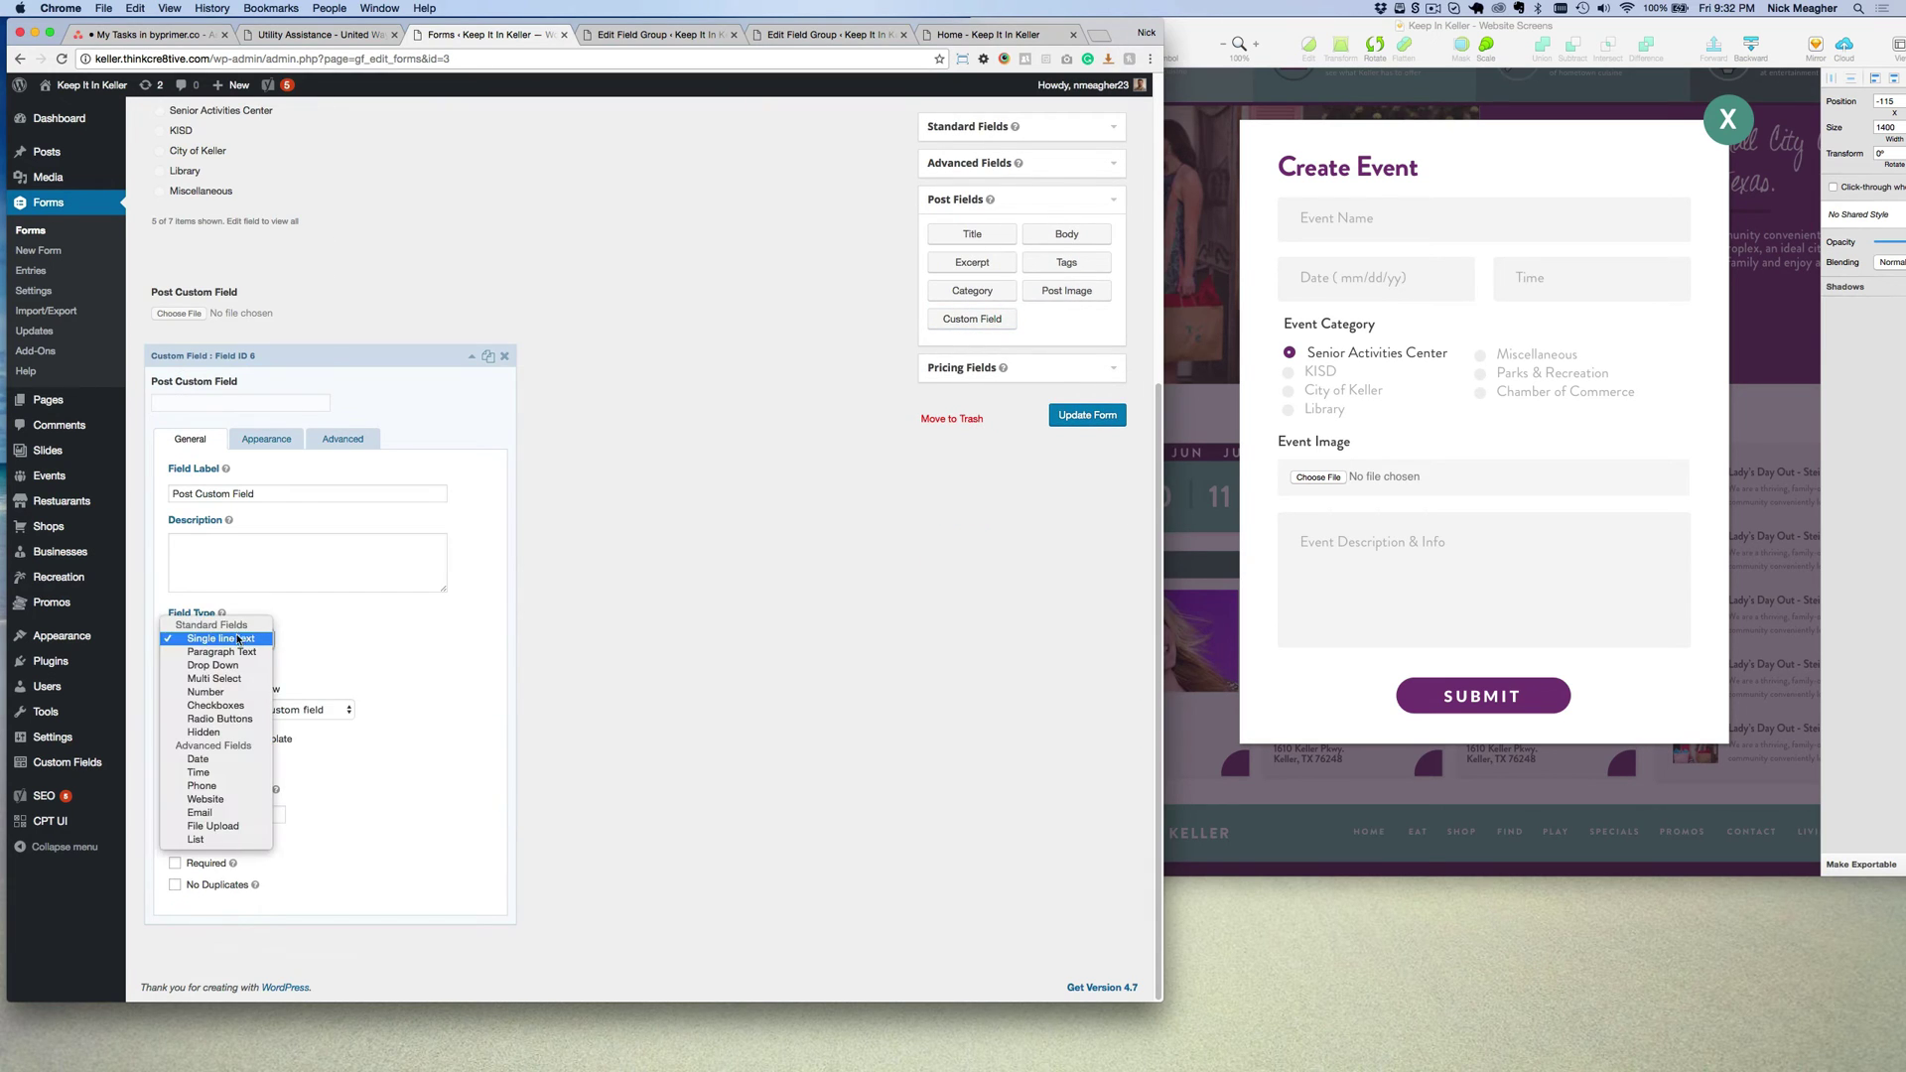
scroll(396, 685, up, 5)
click(314, 695)
Map the paragraph text field to the existing custom field "description" and make it required.
scroll(314, 749, down, 5)
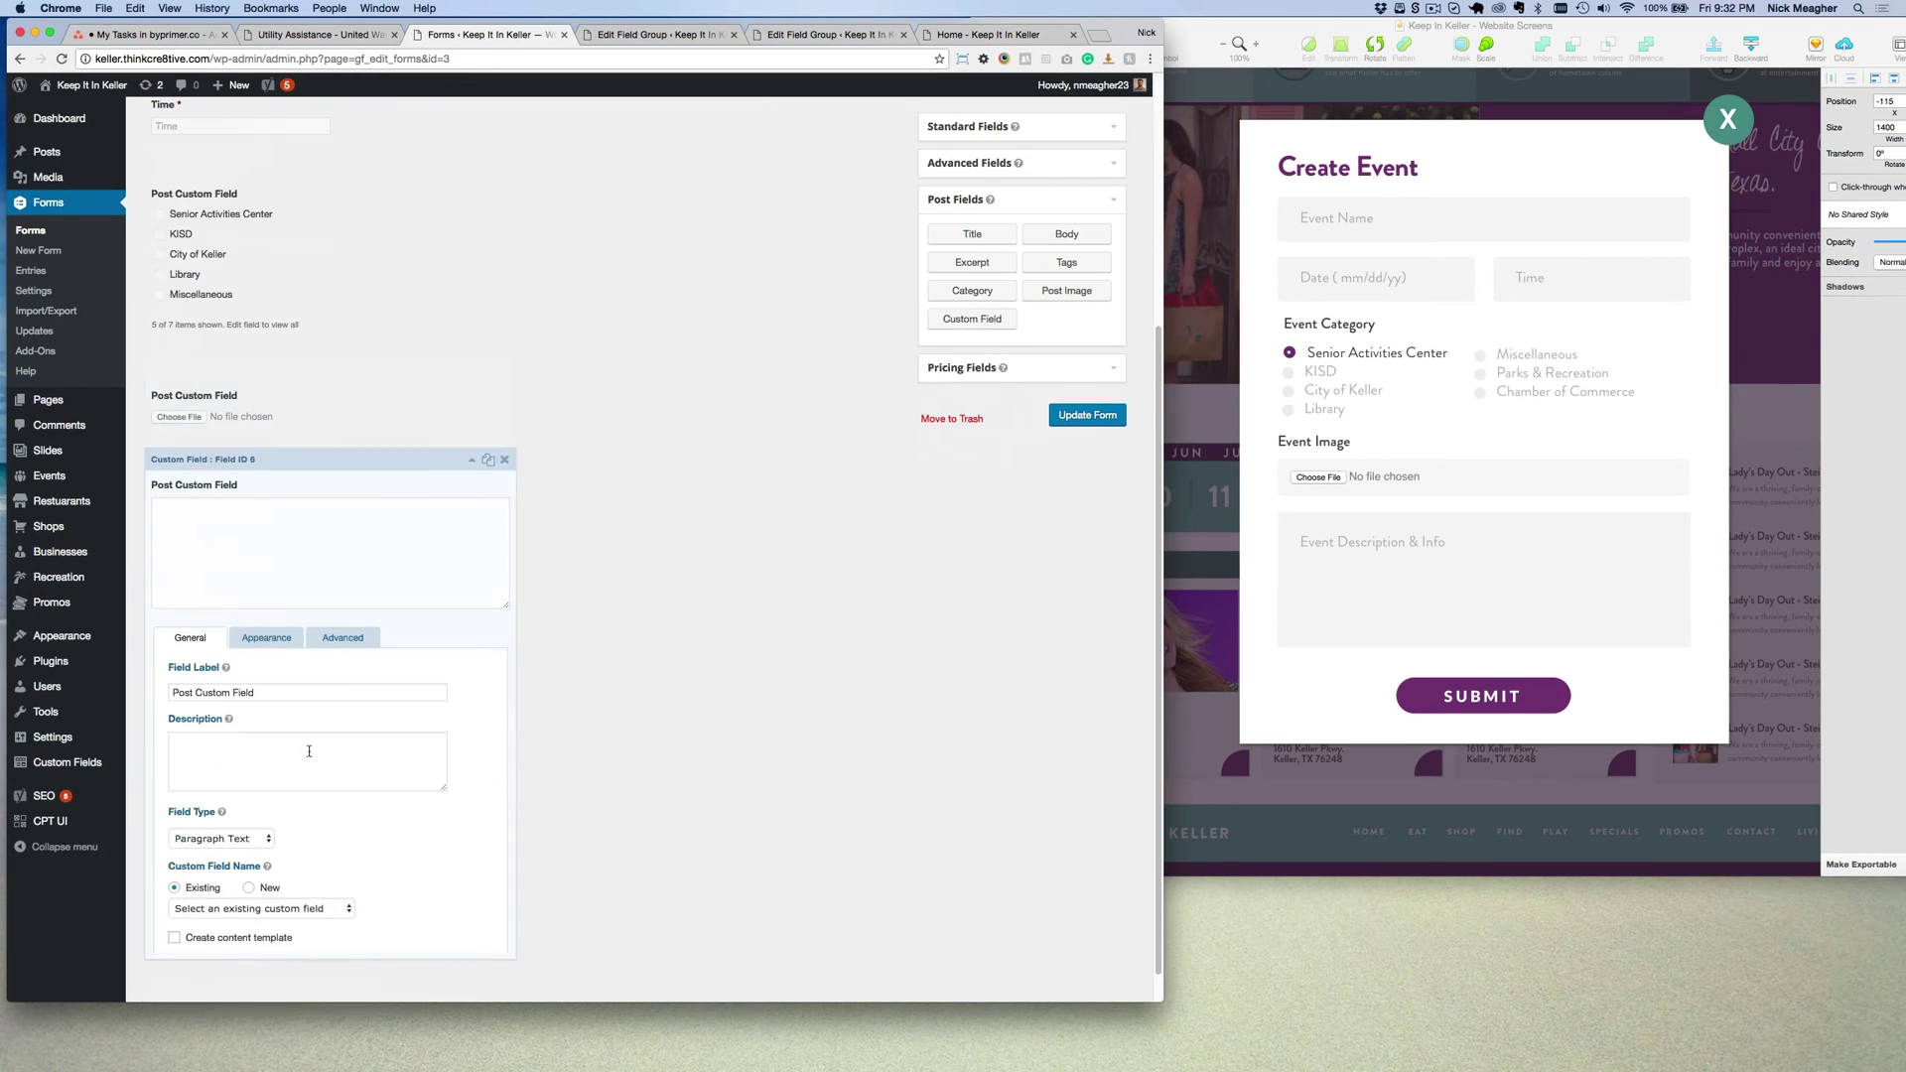
click(260, 736)
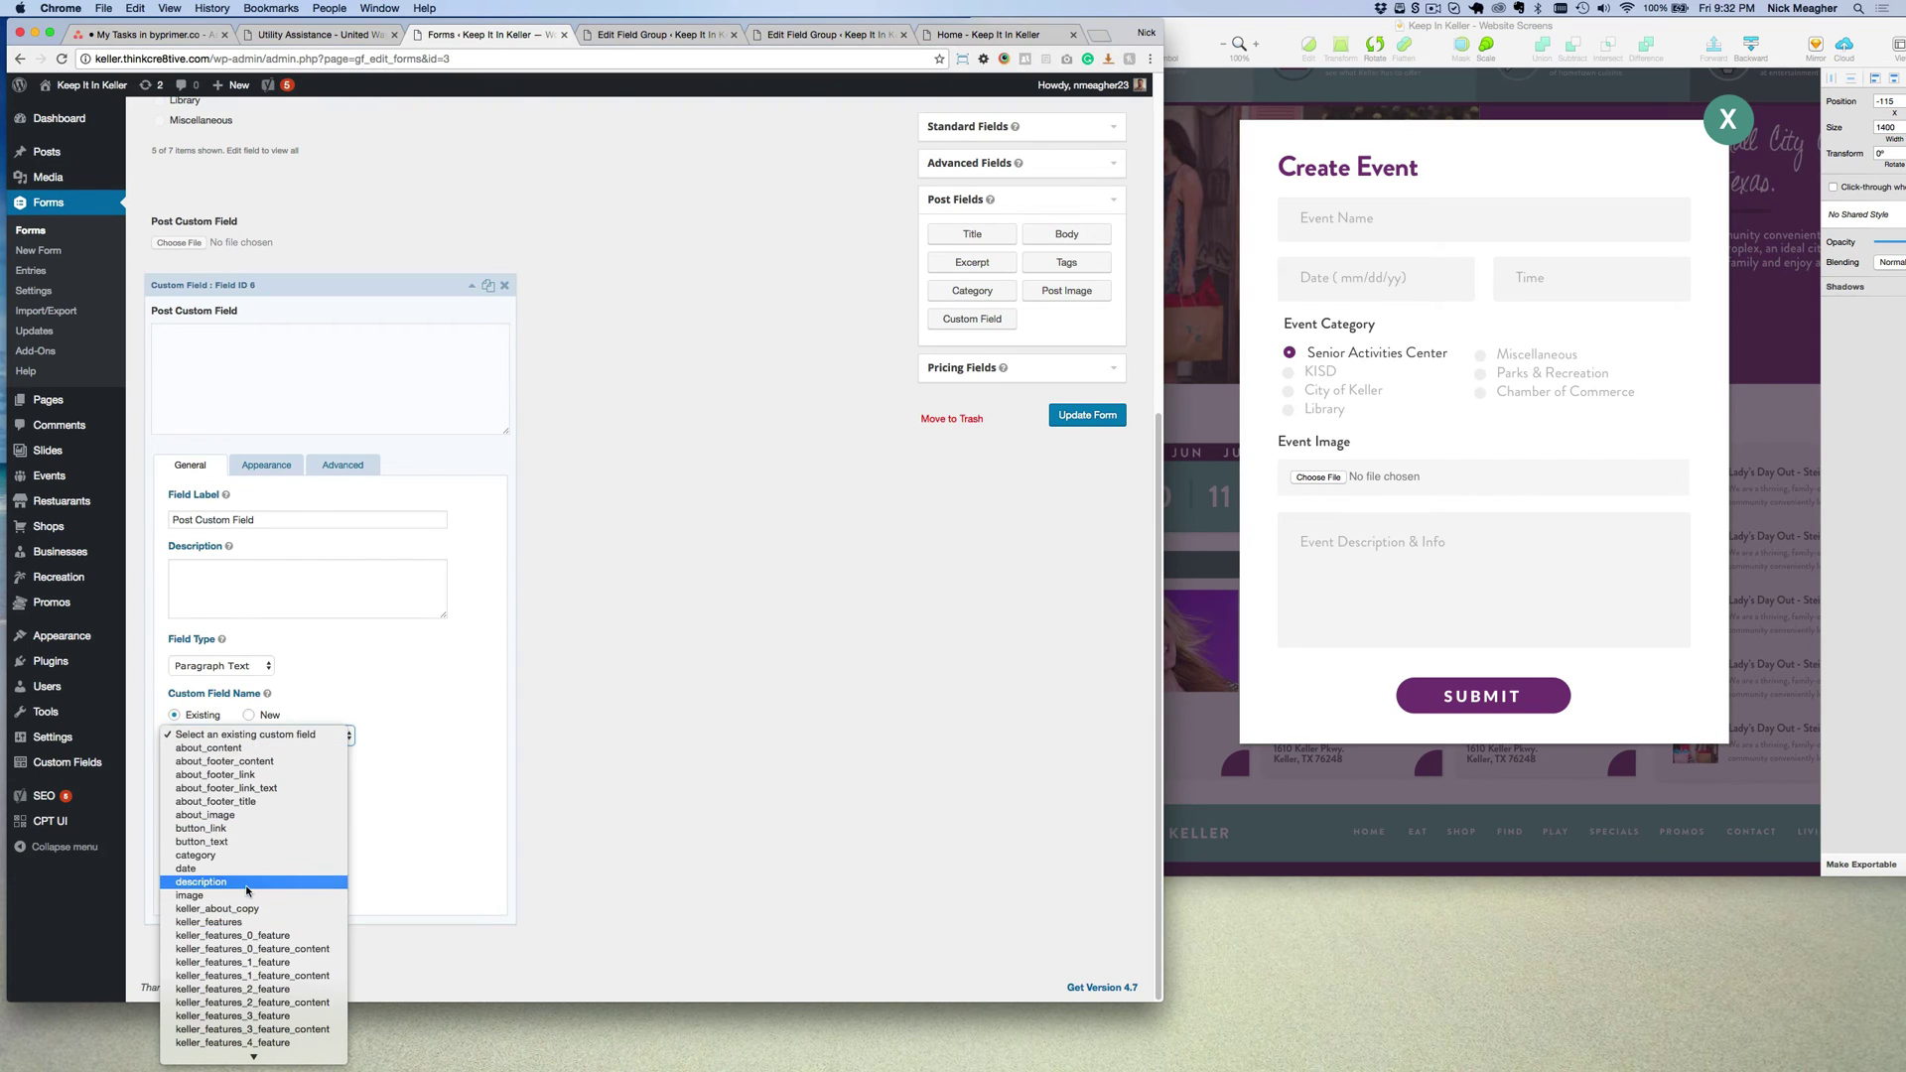
click(248, 882)
click(205, 865)
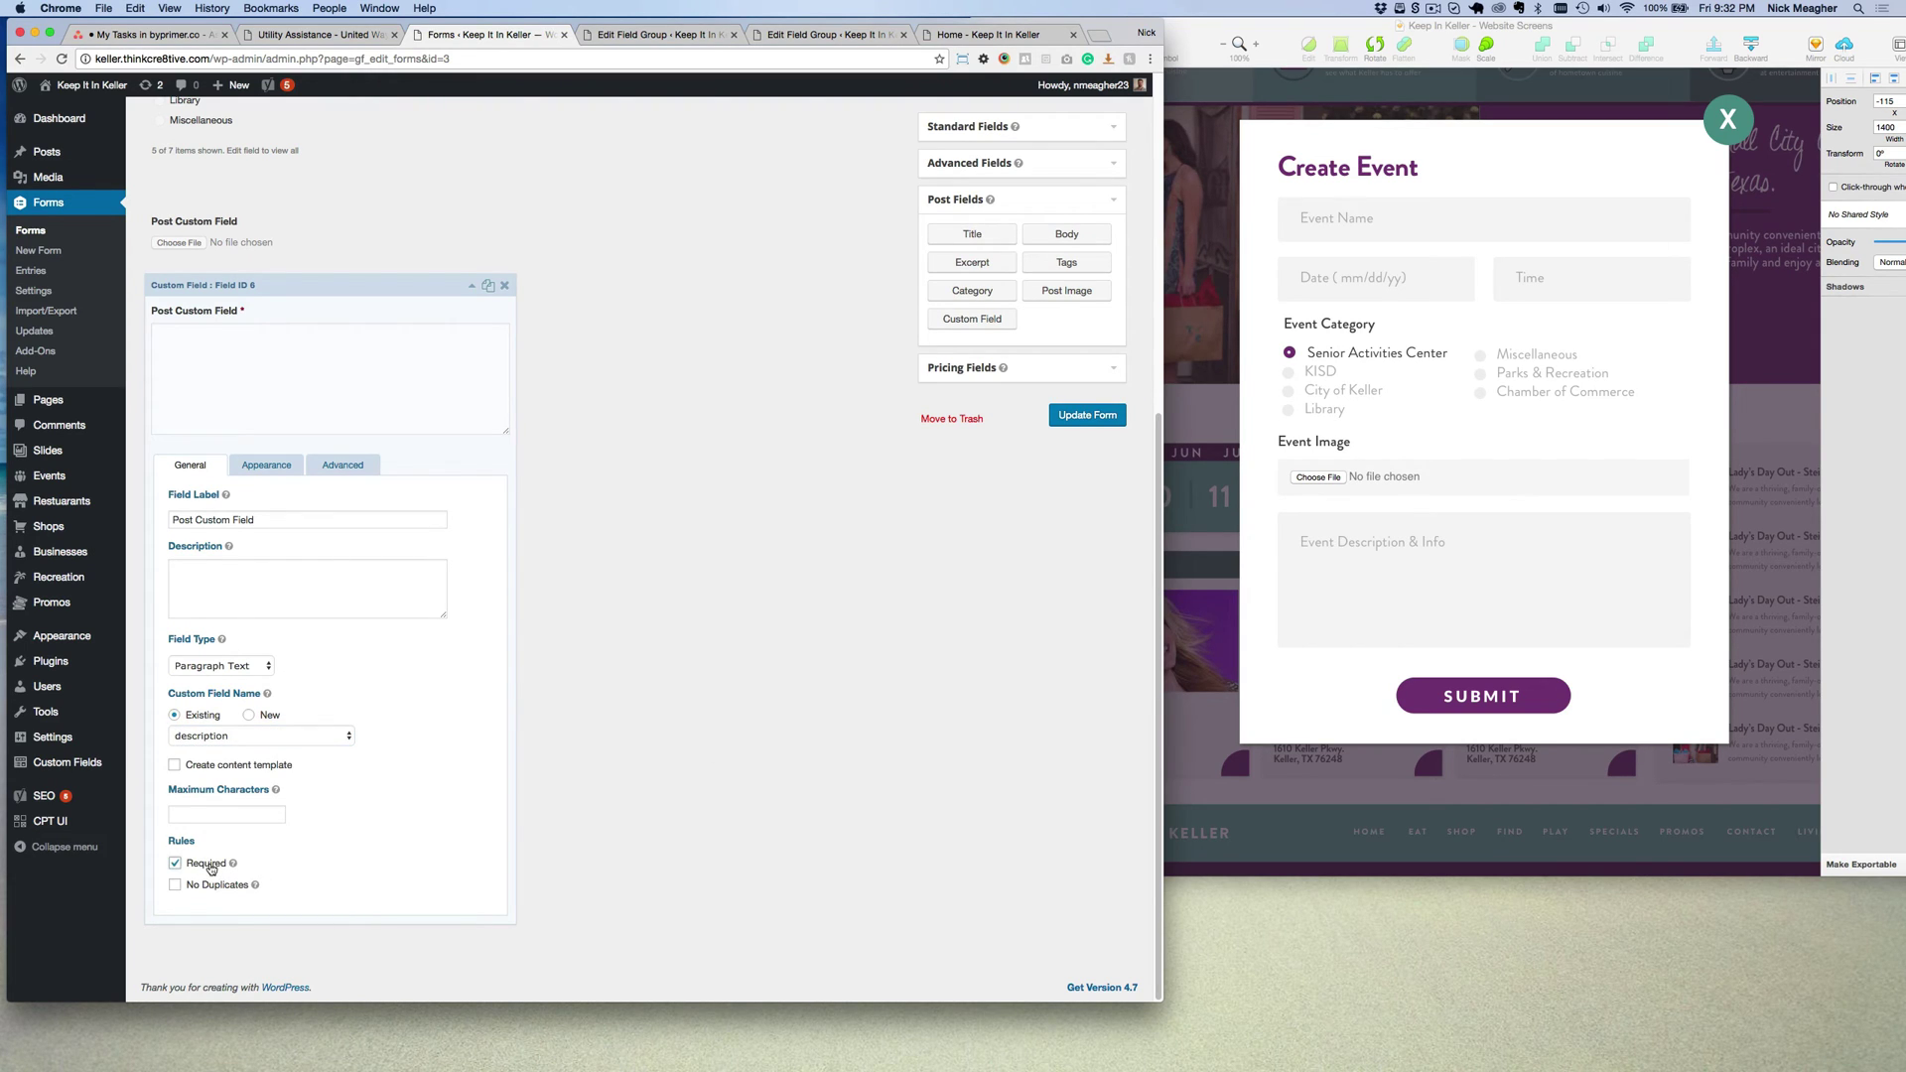
Label the paragraph text field "Event Description & Info" and collapse its settings.
triple_click(277, 520)
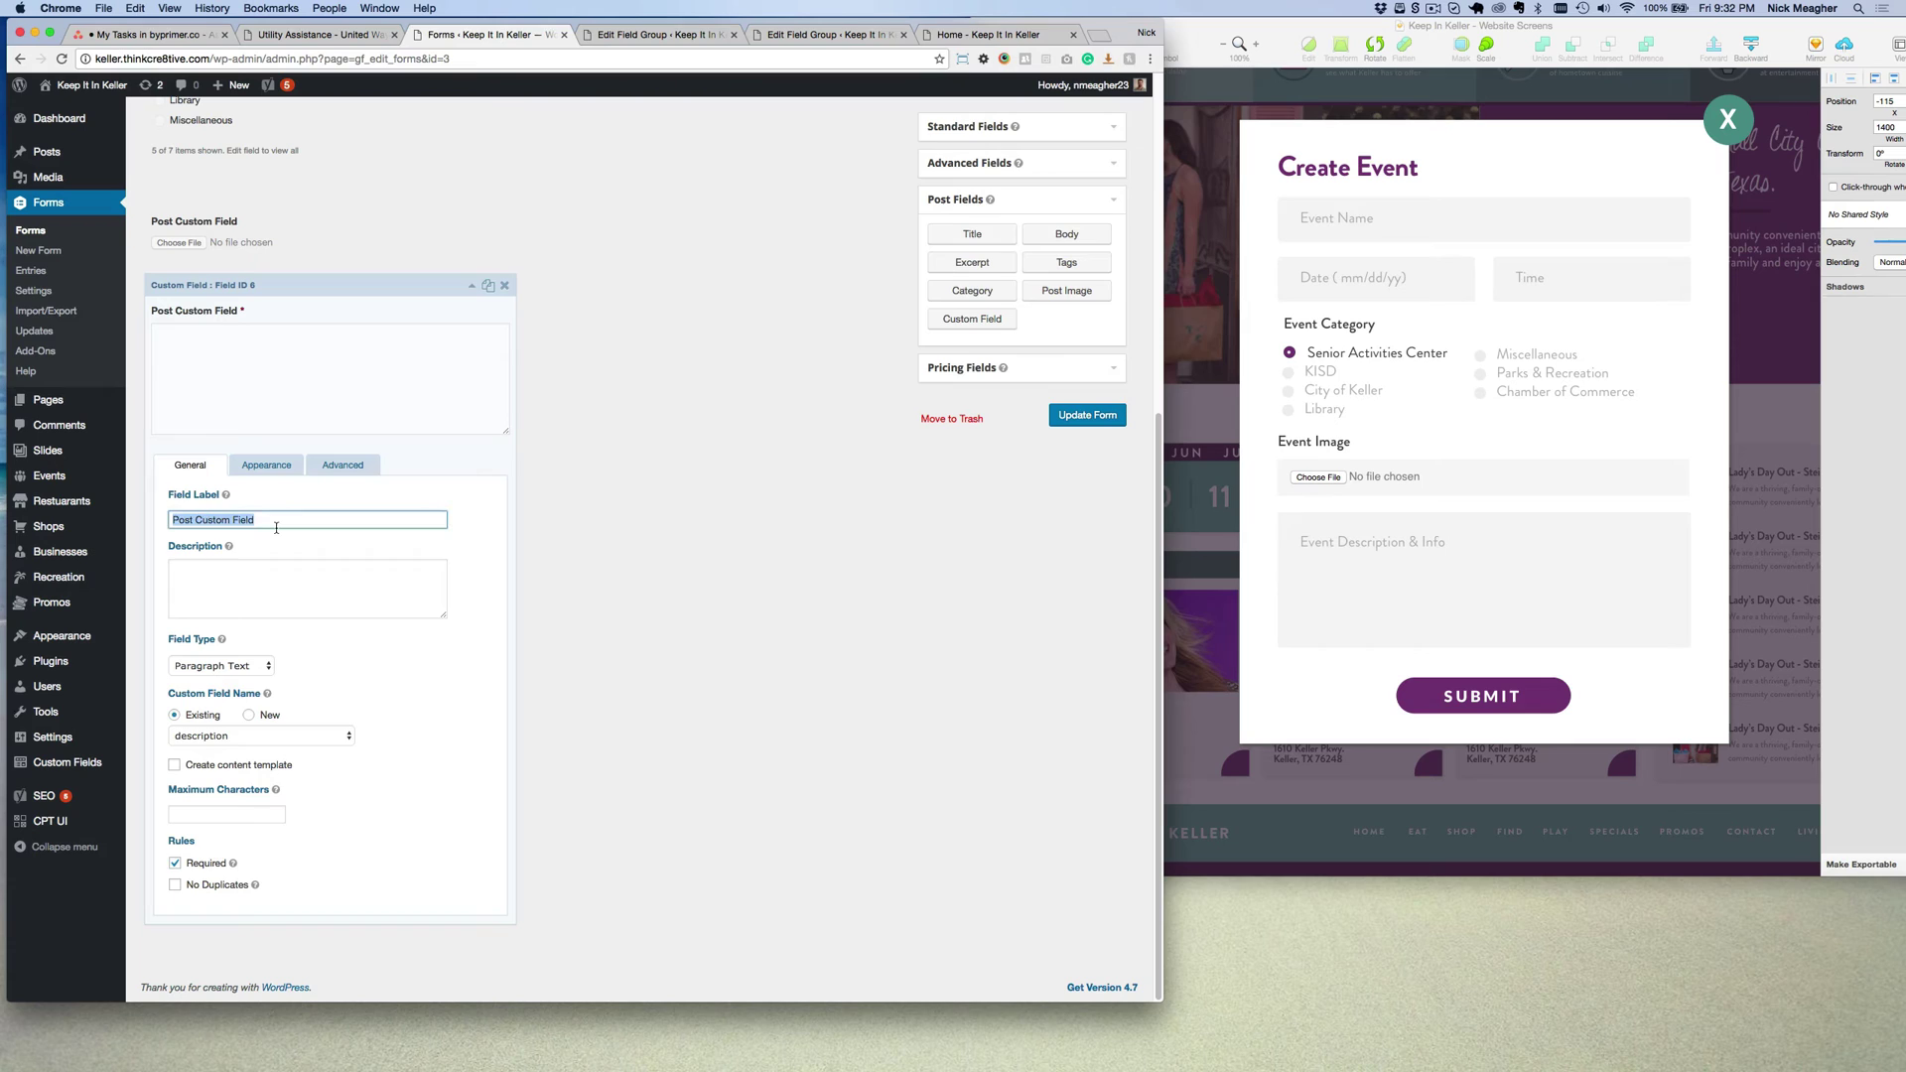
text(Event Description & Info)
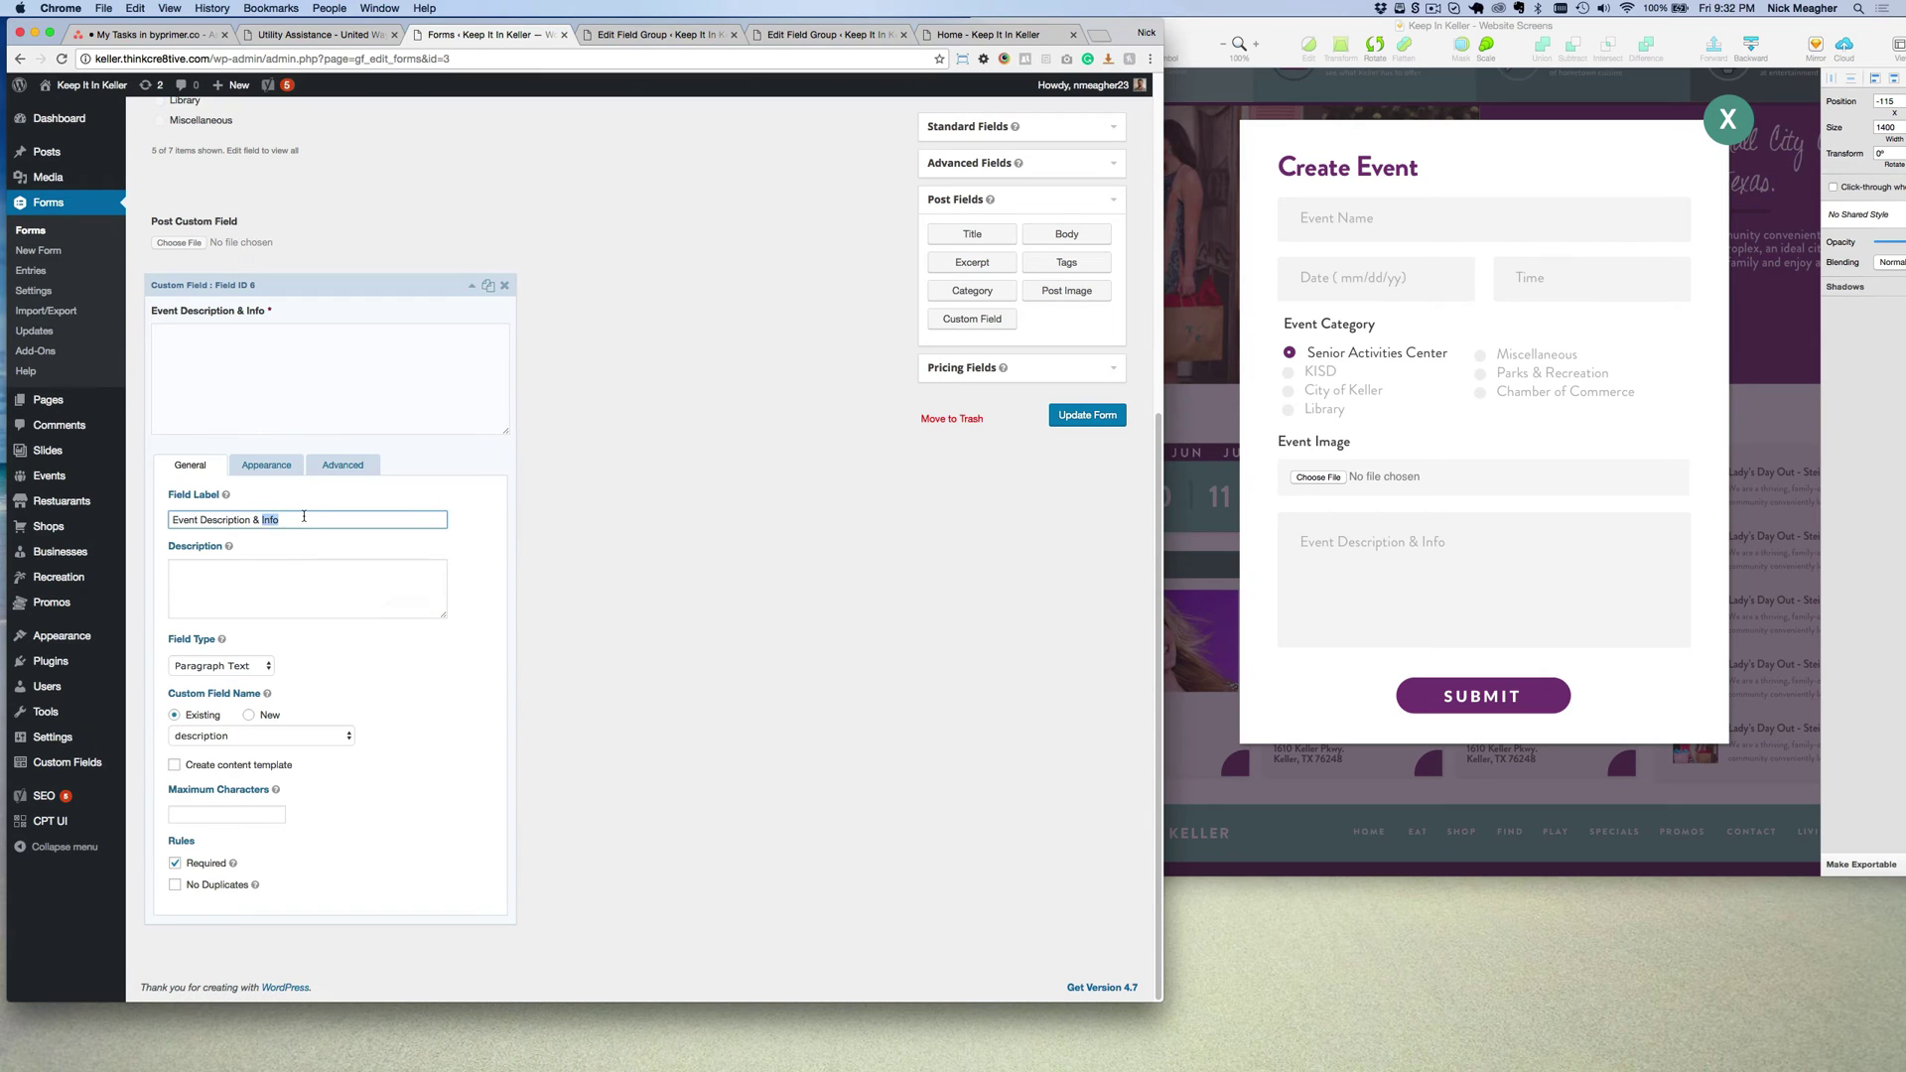
click(311, 314)
Label the file upload field "Event Image" and collapse its settings.
scroll(276, 248, up, 1)
scroll(276, 248, up, 5)
click(278, 586)
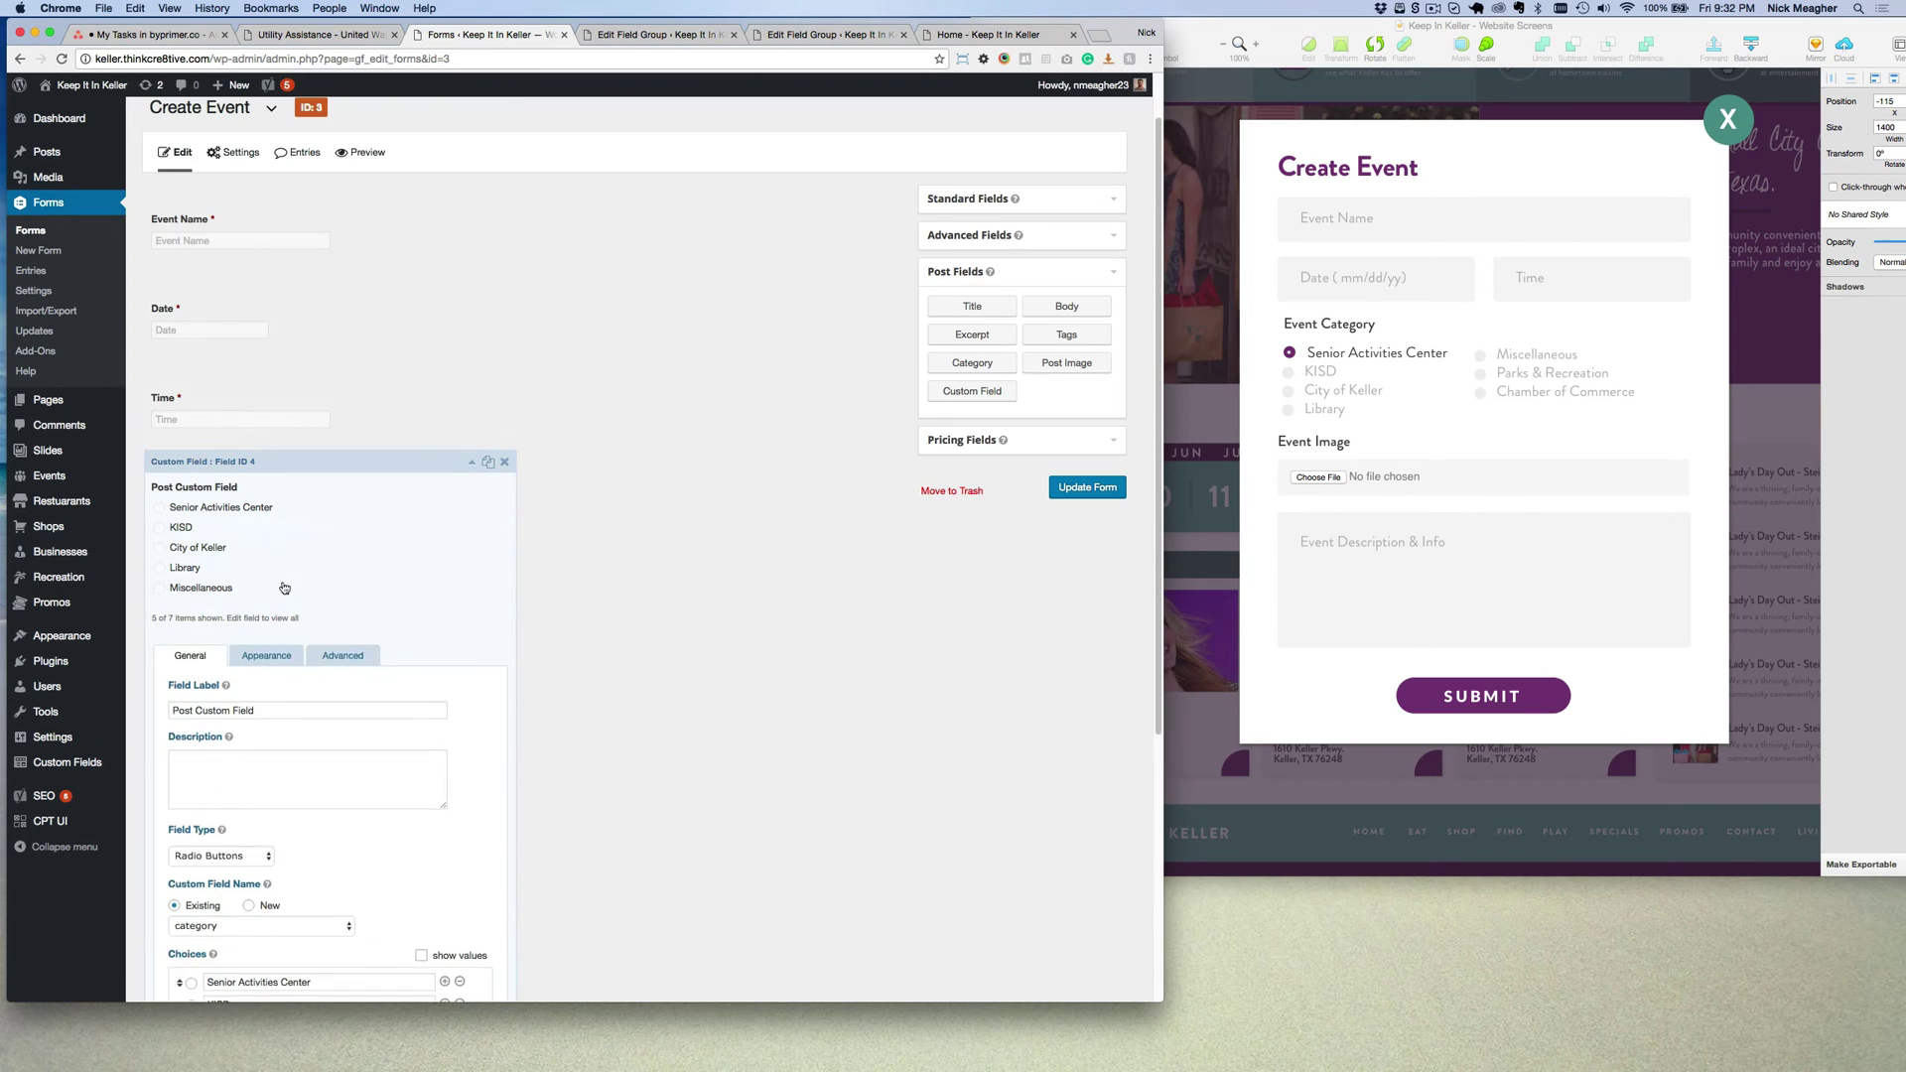
click(279, 607)
click(279, 686)
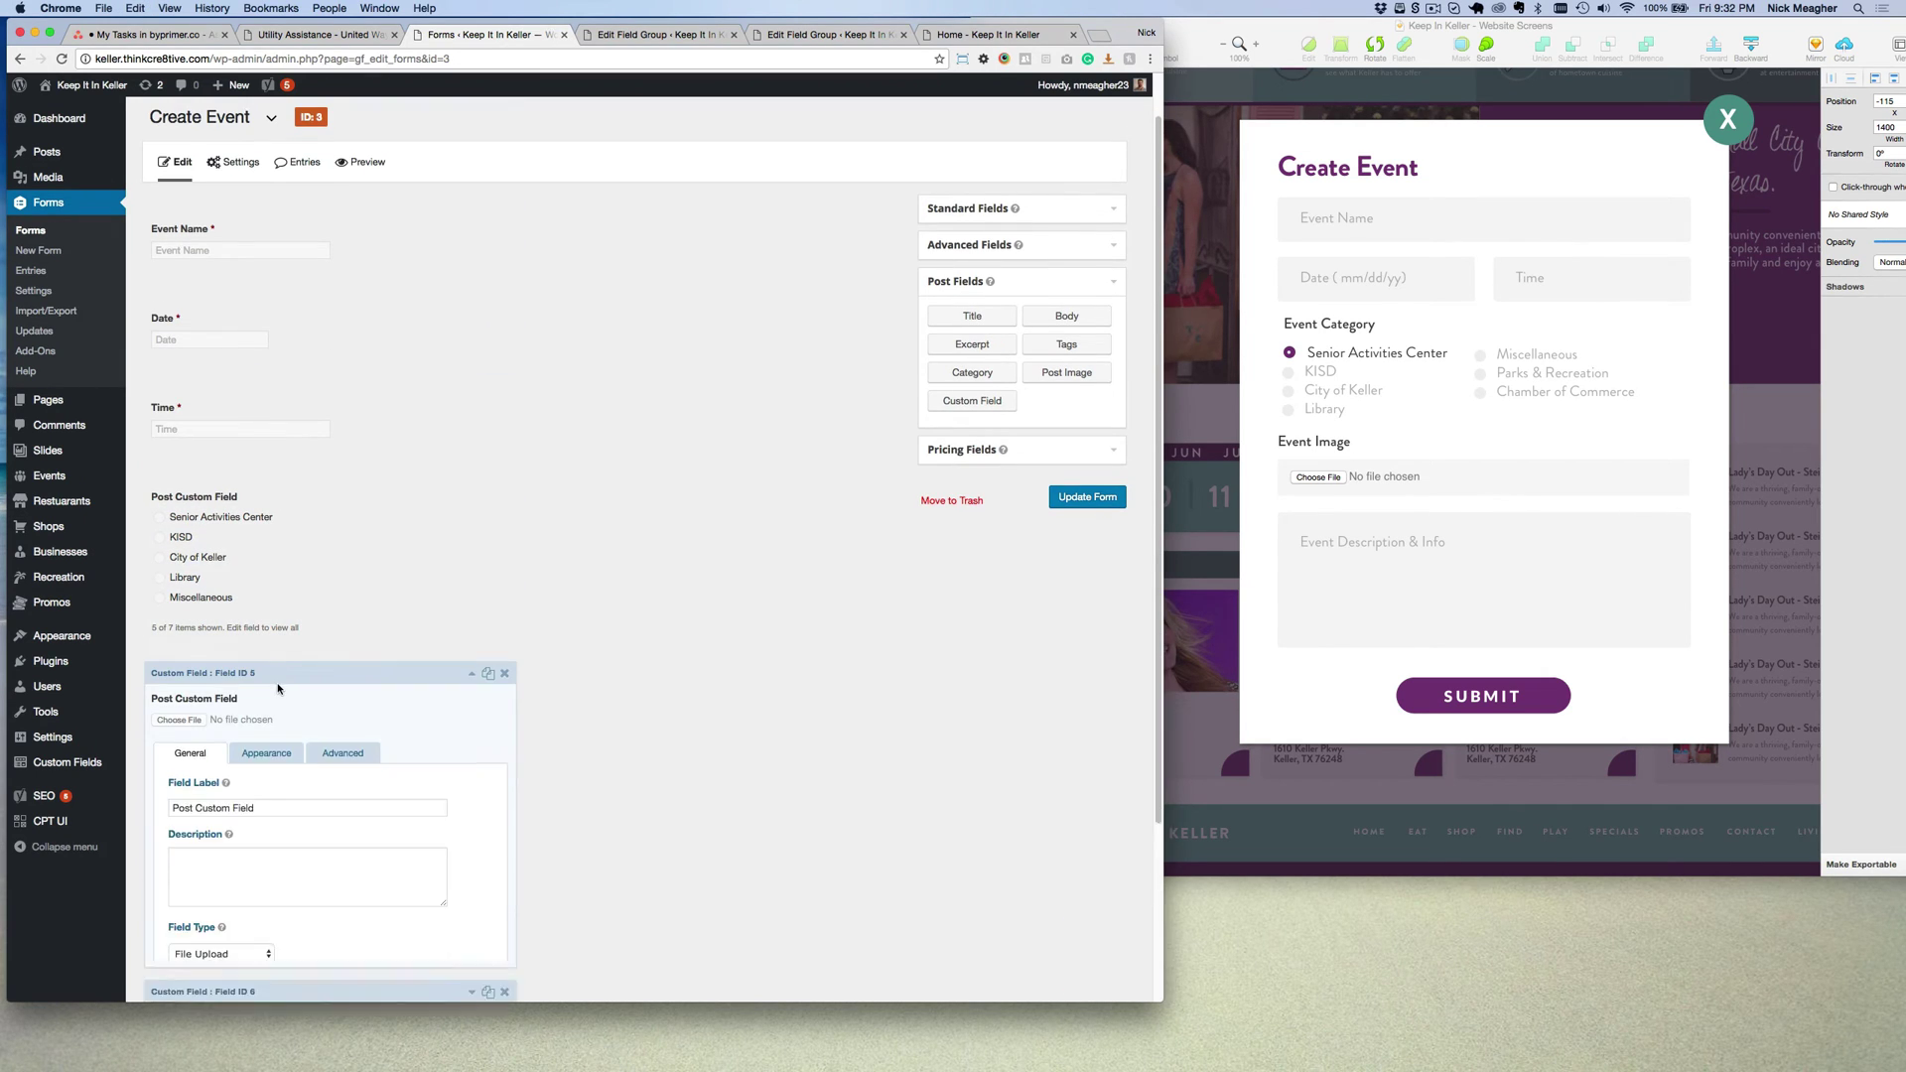
scroll(281, 655, down, 3)
triple_click(298, 683)
text(Event Image)
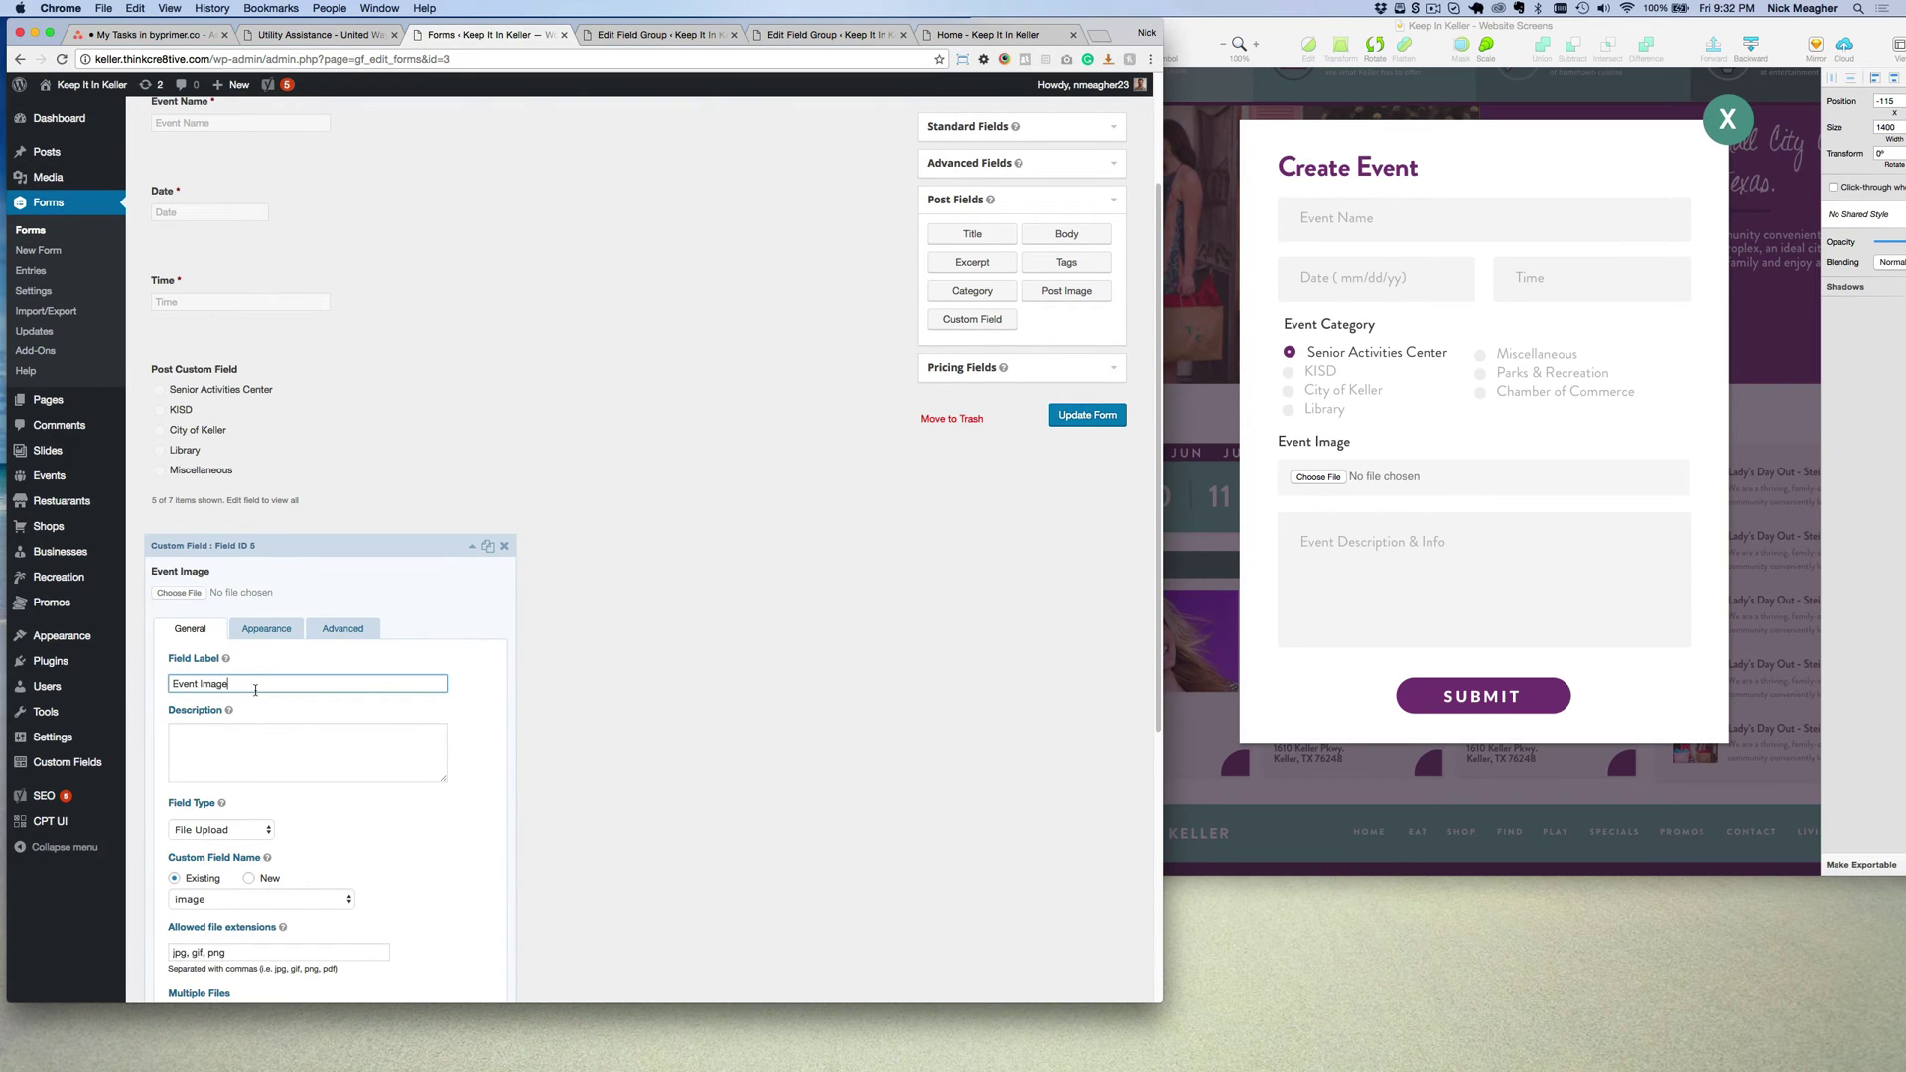
click(296, 573)
Label the radio button field "Event Category", collapse its settings and save the form.
click(262, 487)
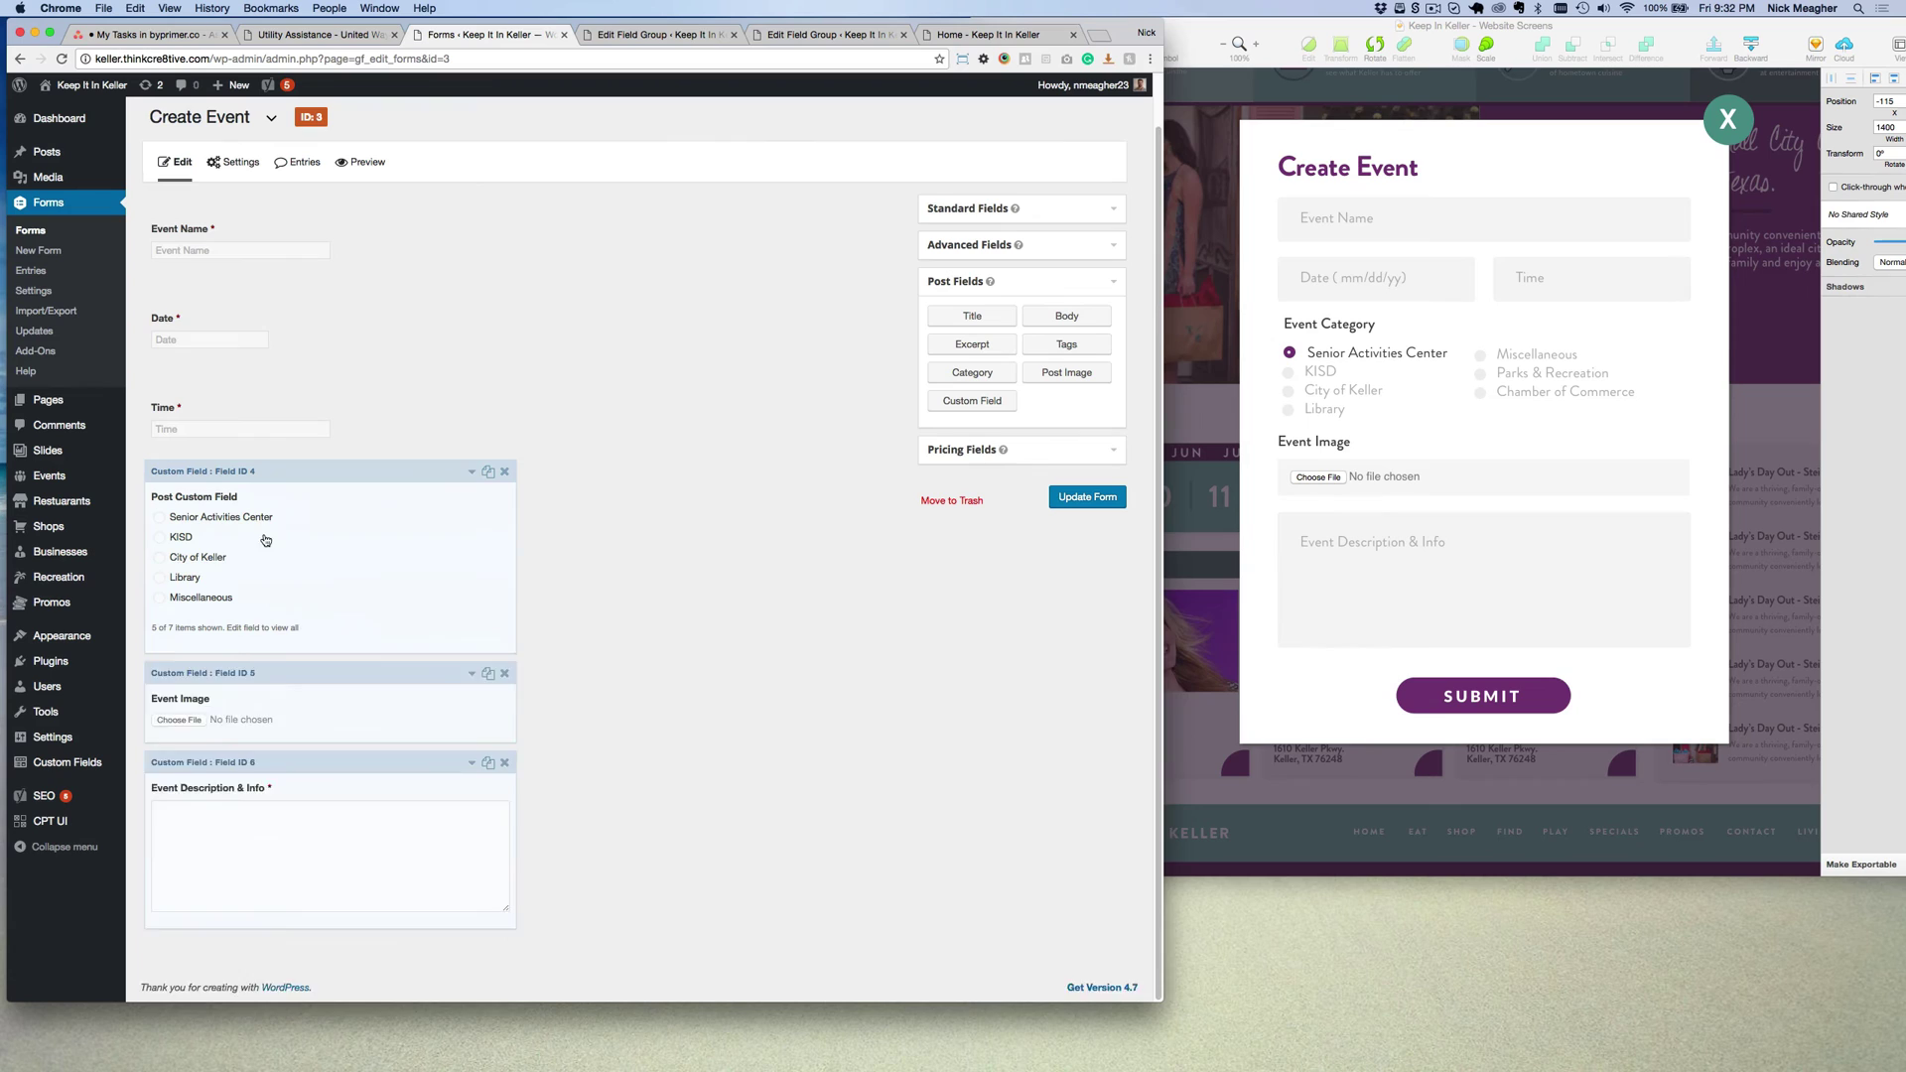
triple_click(264, 722)
text(Event Category)
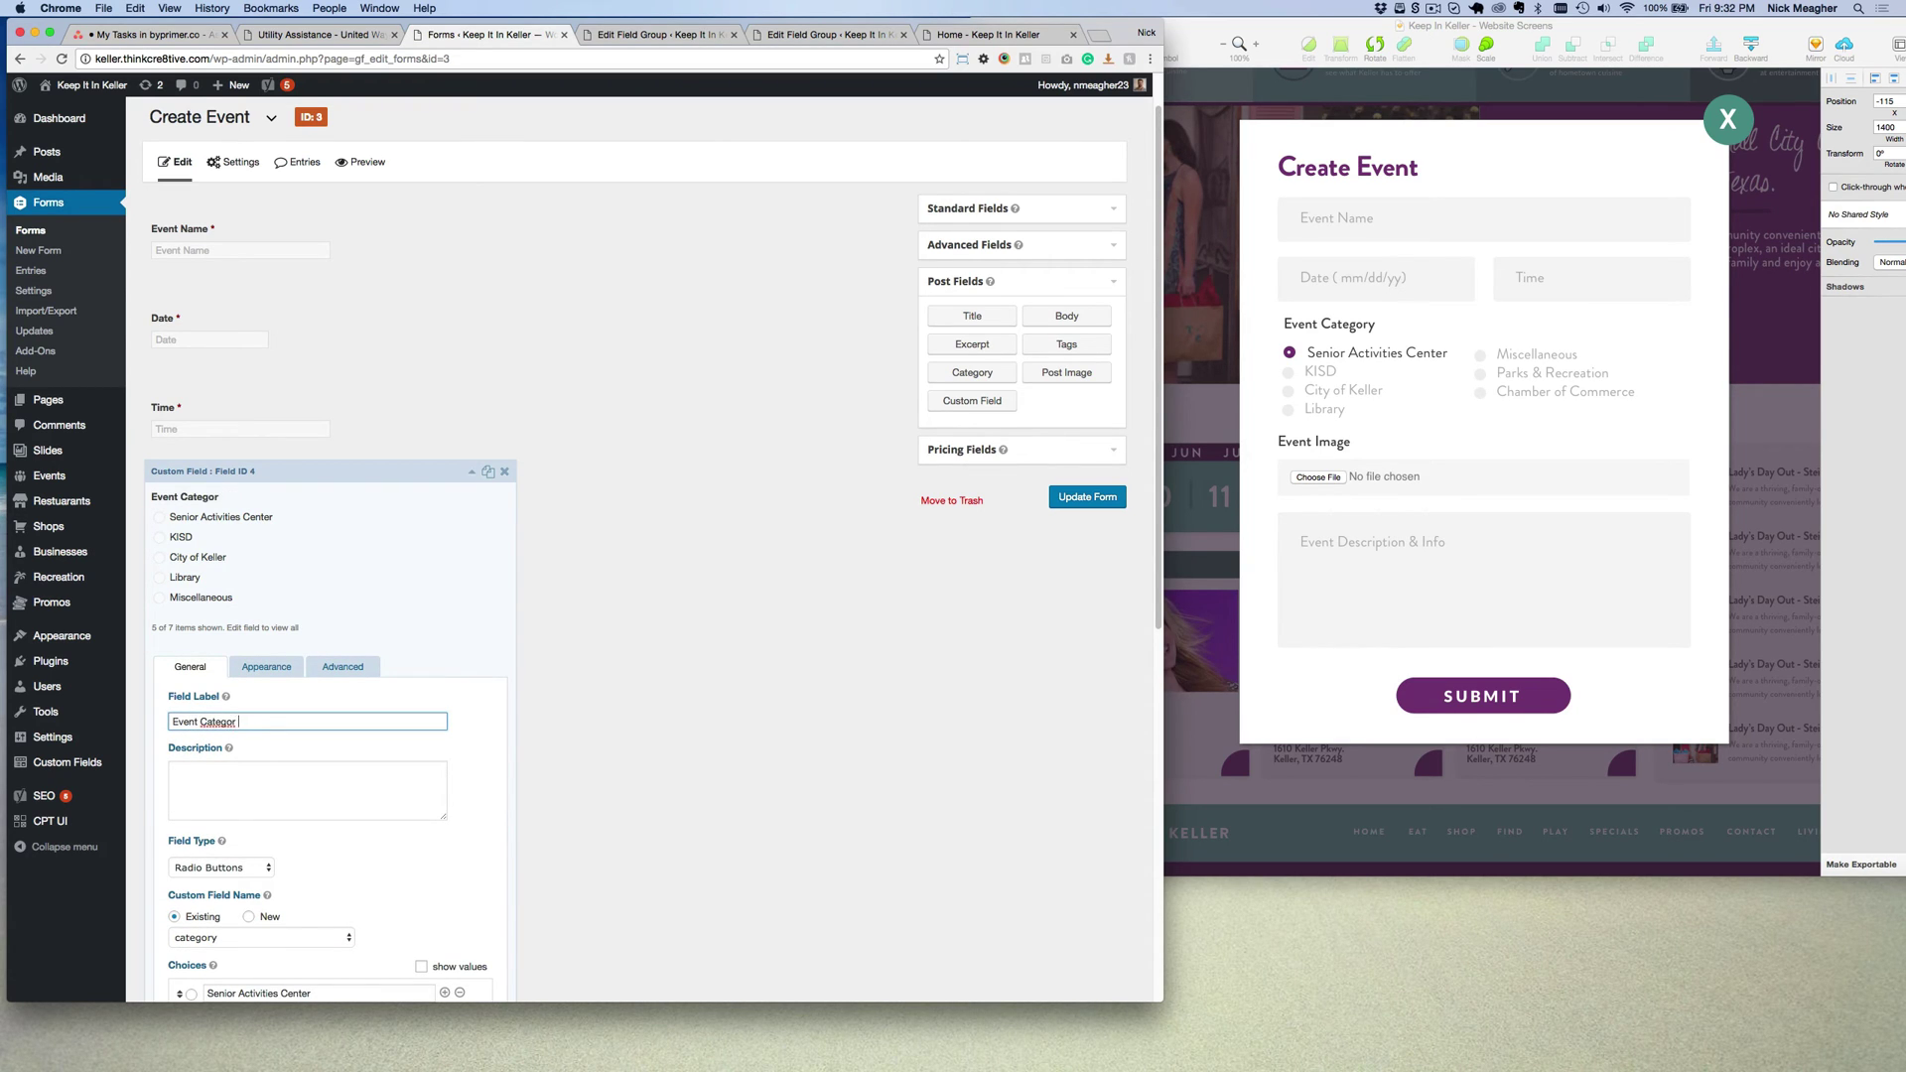
click(299, 481)
click(1087, 498)
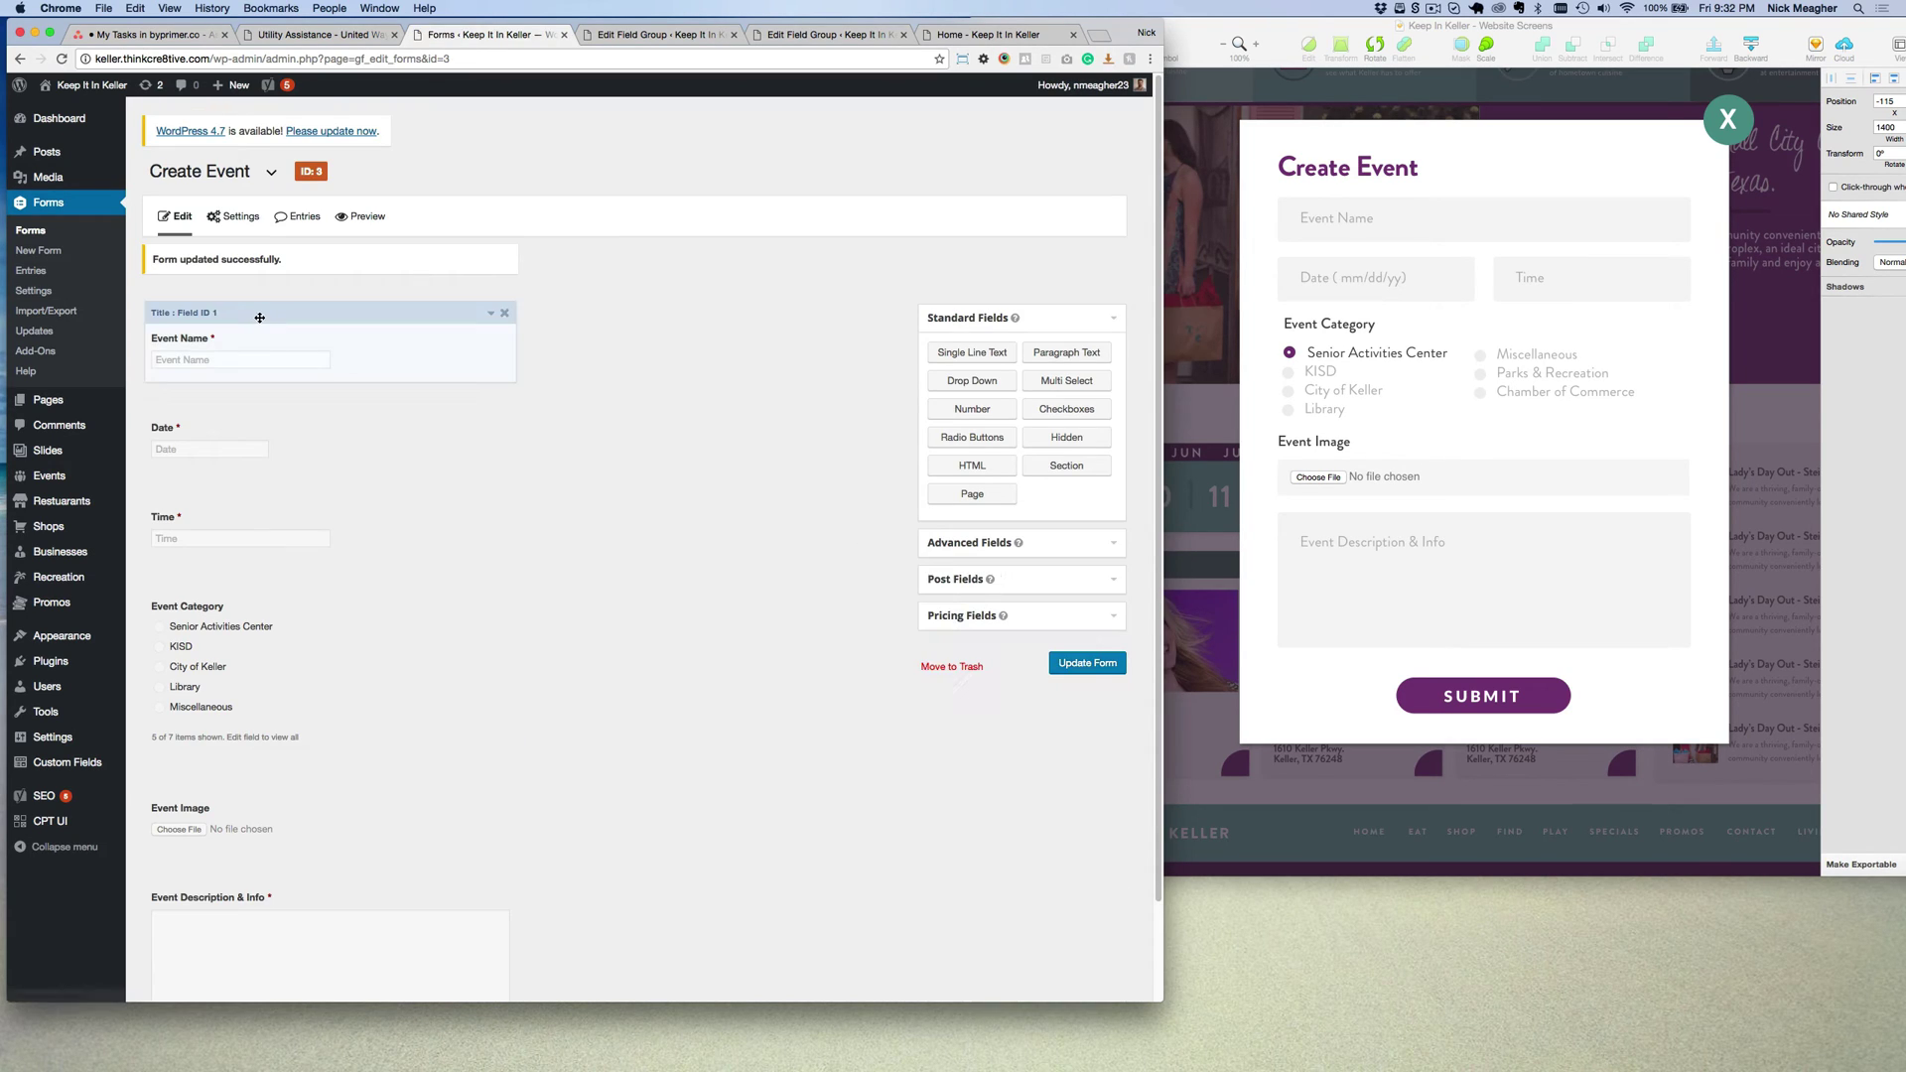
Check the Event Name field's post options, keep post type Events and post status Draft, collapse the field and save the form.
click(318, 339)
scroll(318, 298, down, 2)
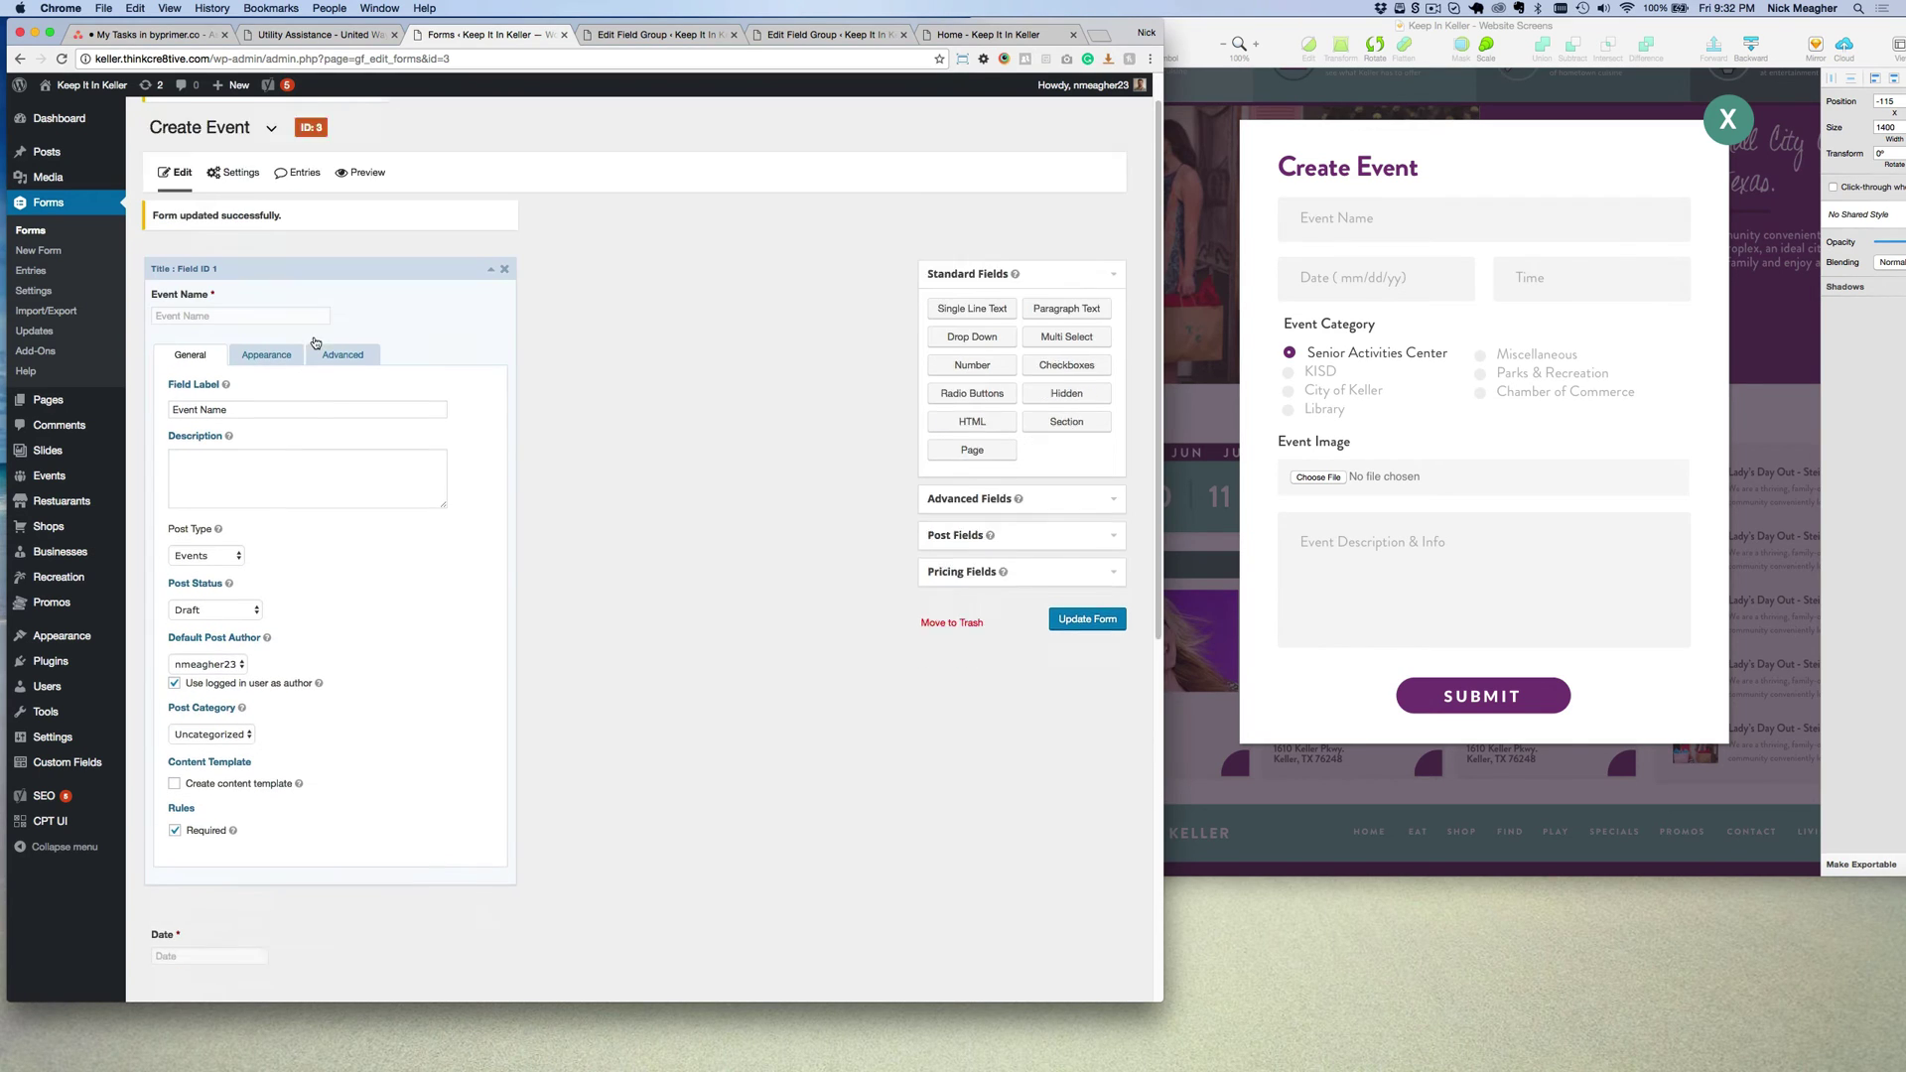
click(248, 544)
click(249, 544)
scroll(210, 440, down, 1)
click(201, 431)
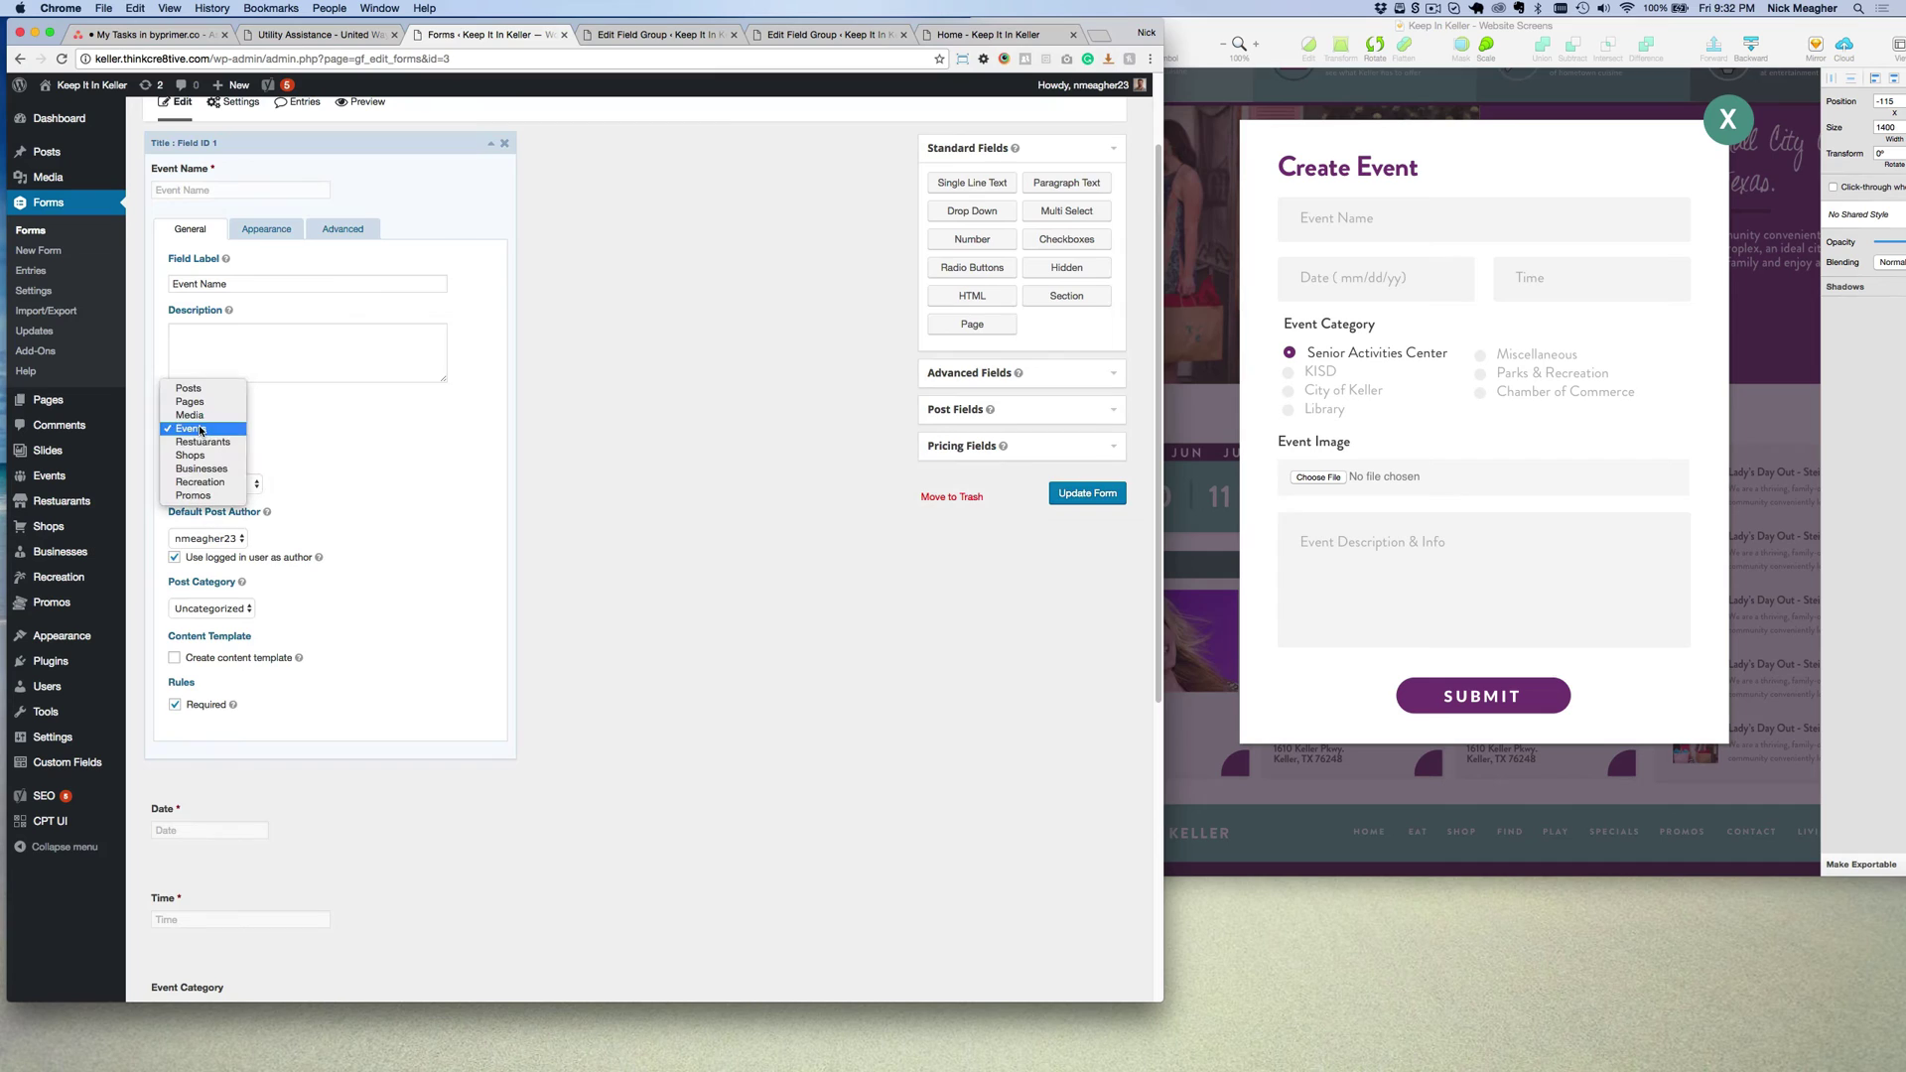
click(255, 432)
click(238, 484)
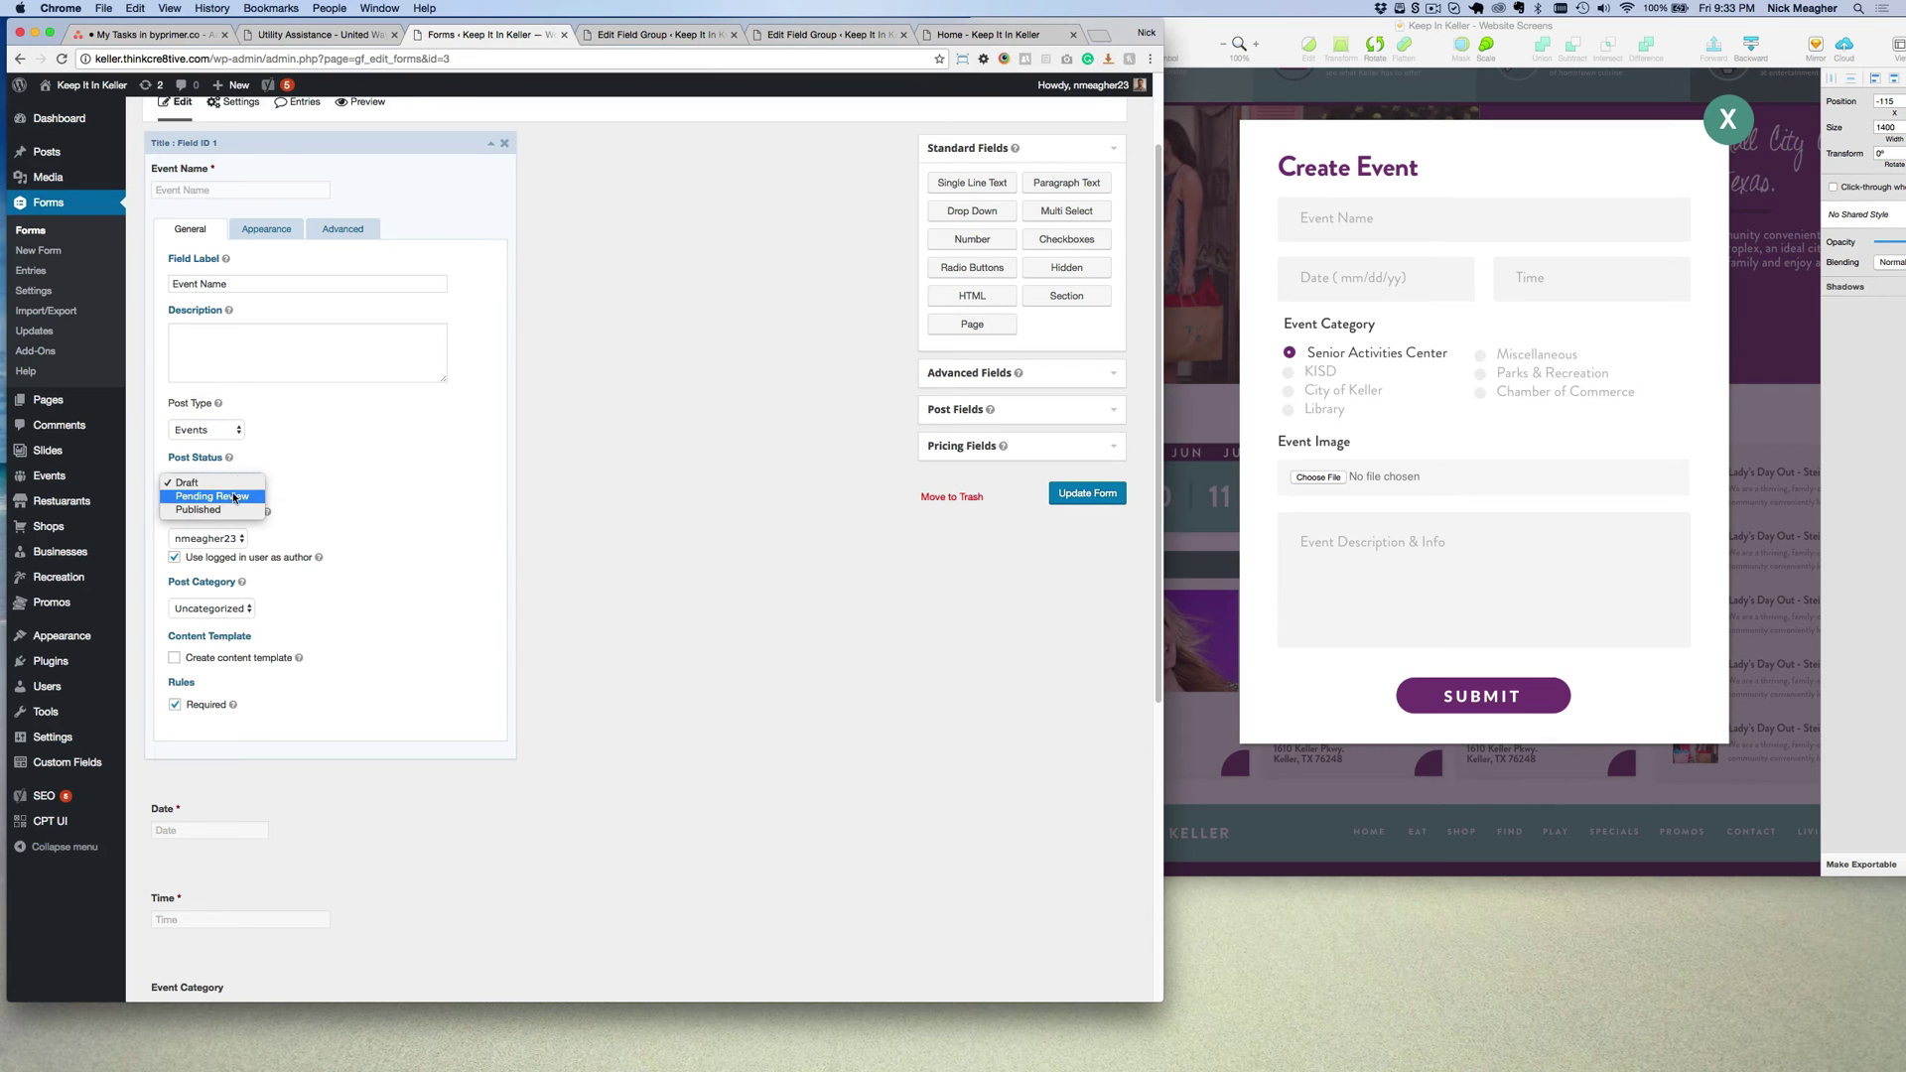
click(227, 504)
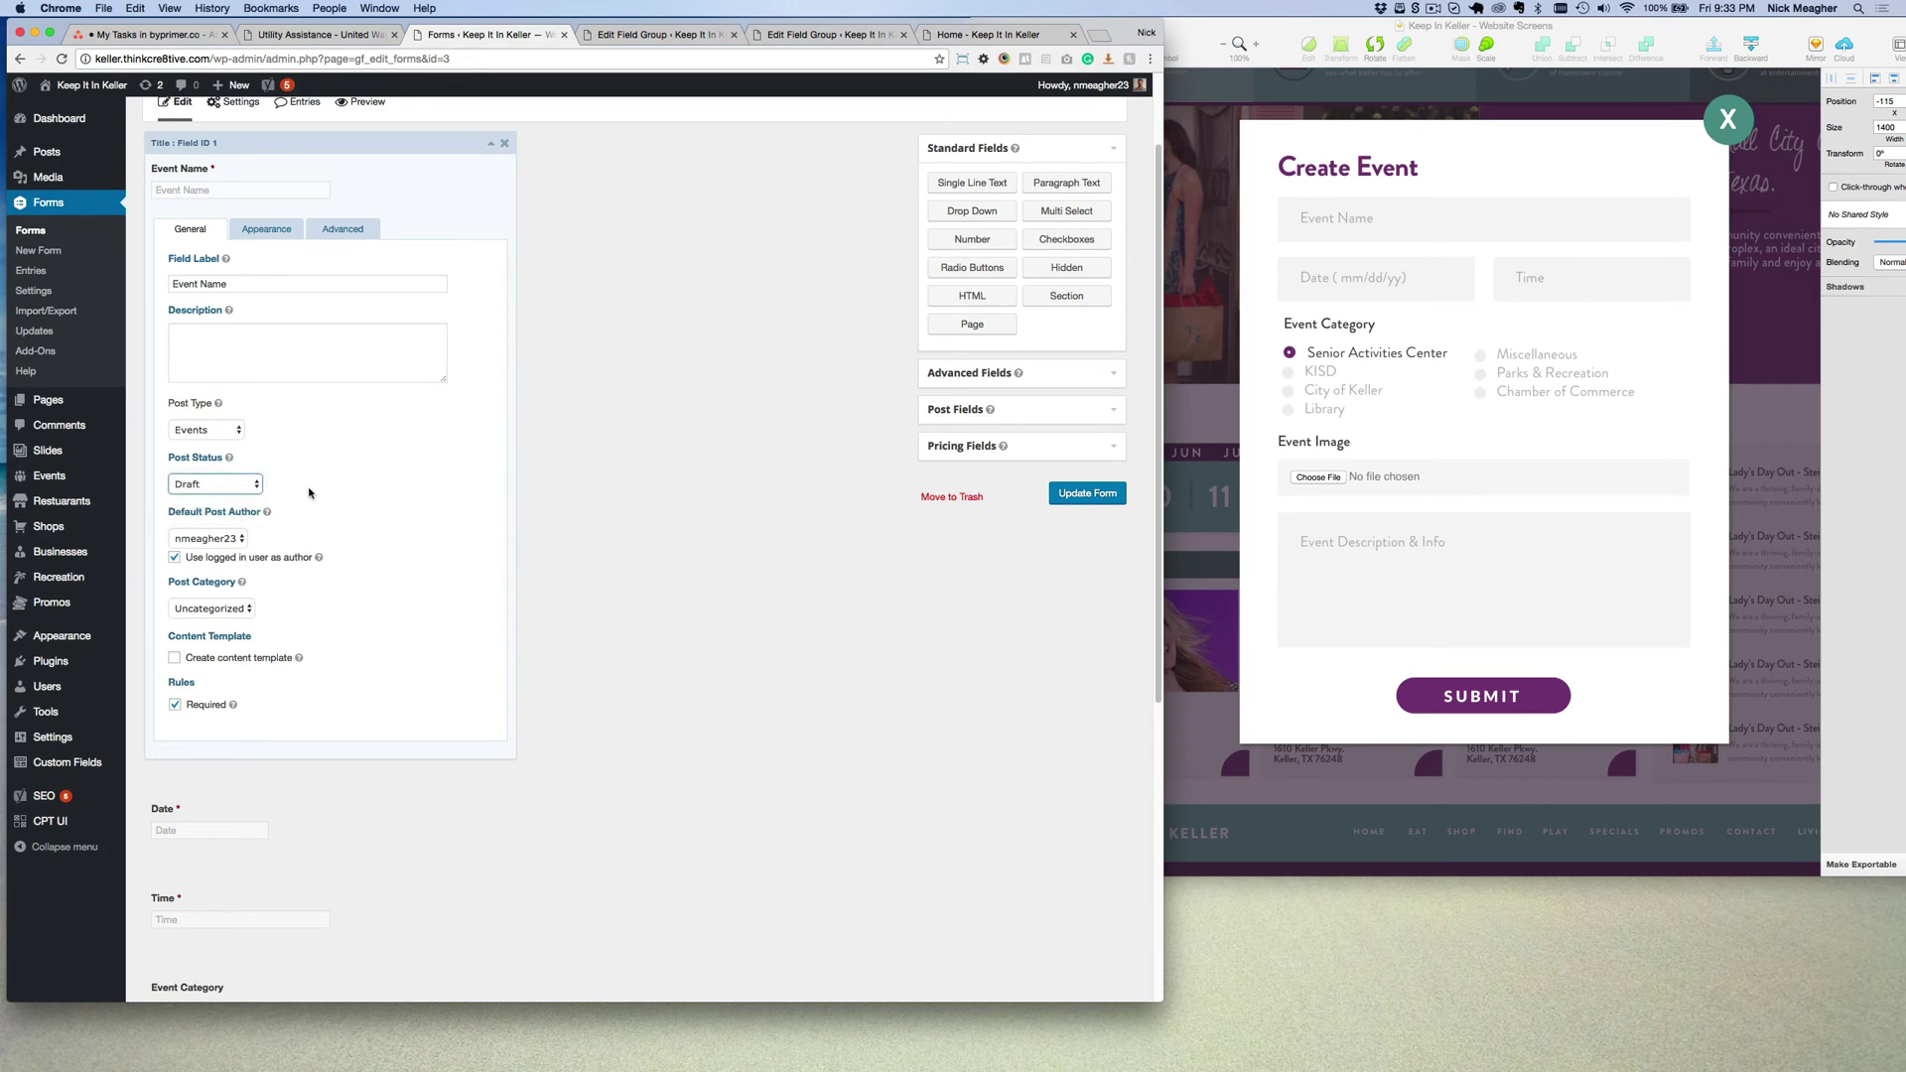
click(385, 171)
click(1097, 559)
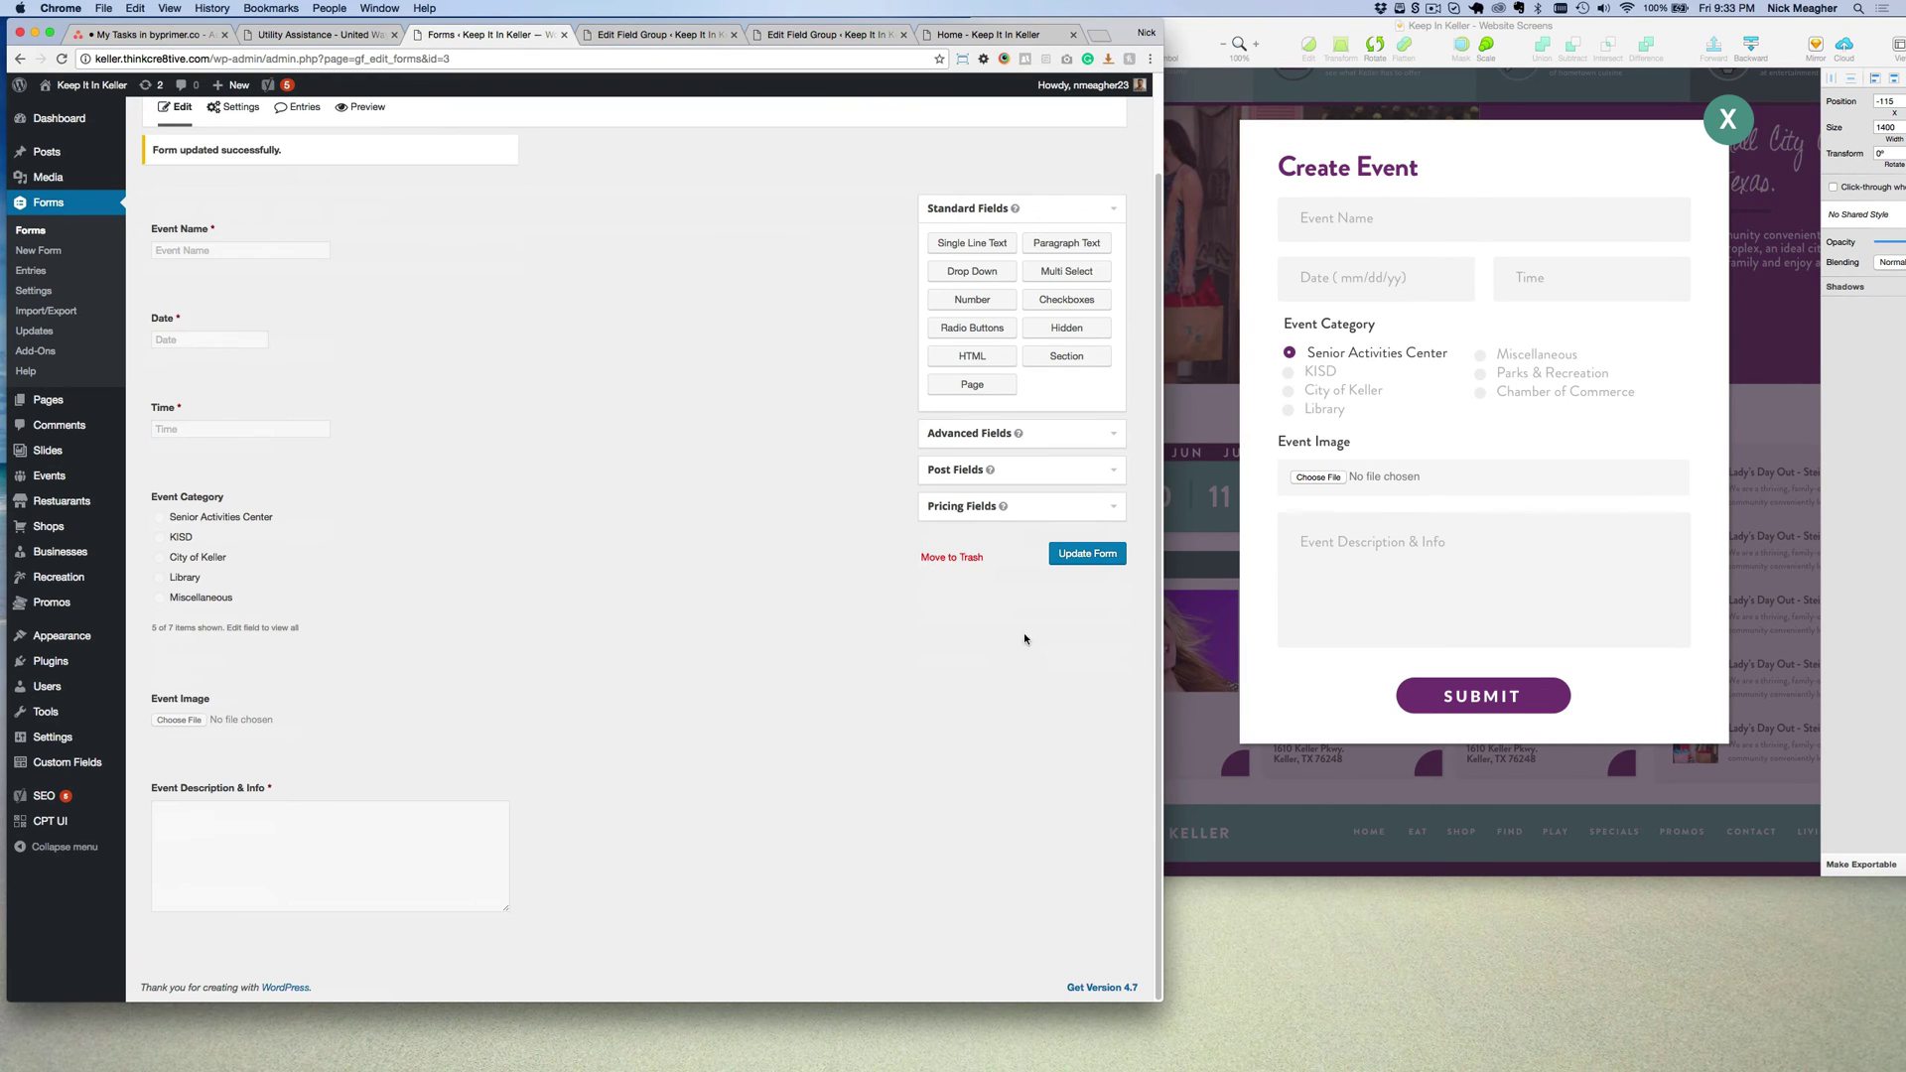
Compare the form's fields with the Create Event modal mockup in Sketch.
scroll(1142, 679, up, 2)
mouse_move(238, 216)
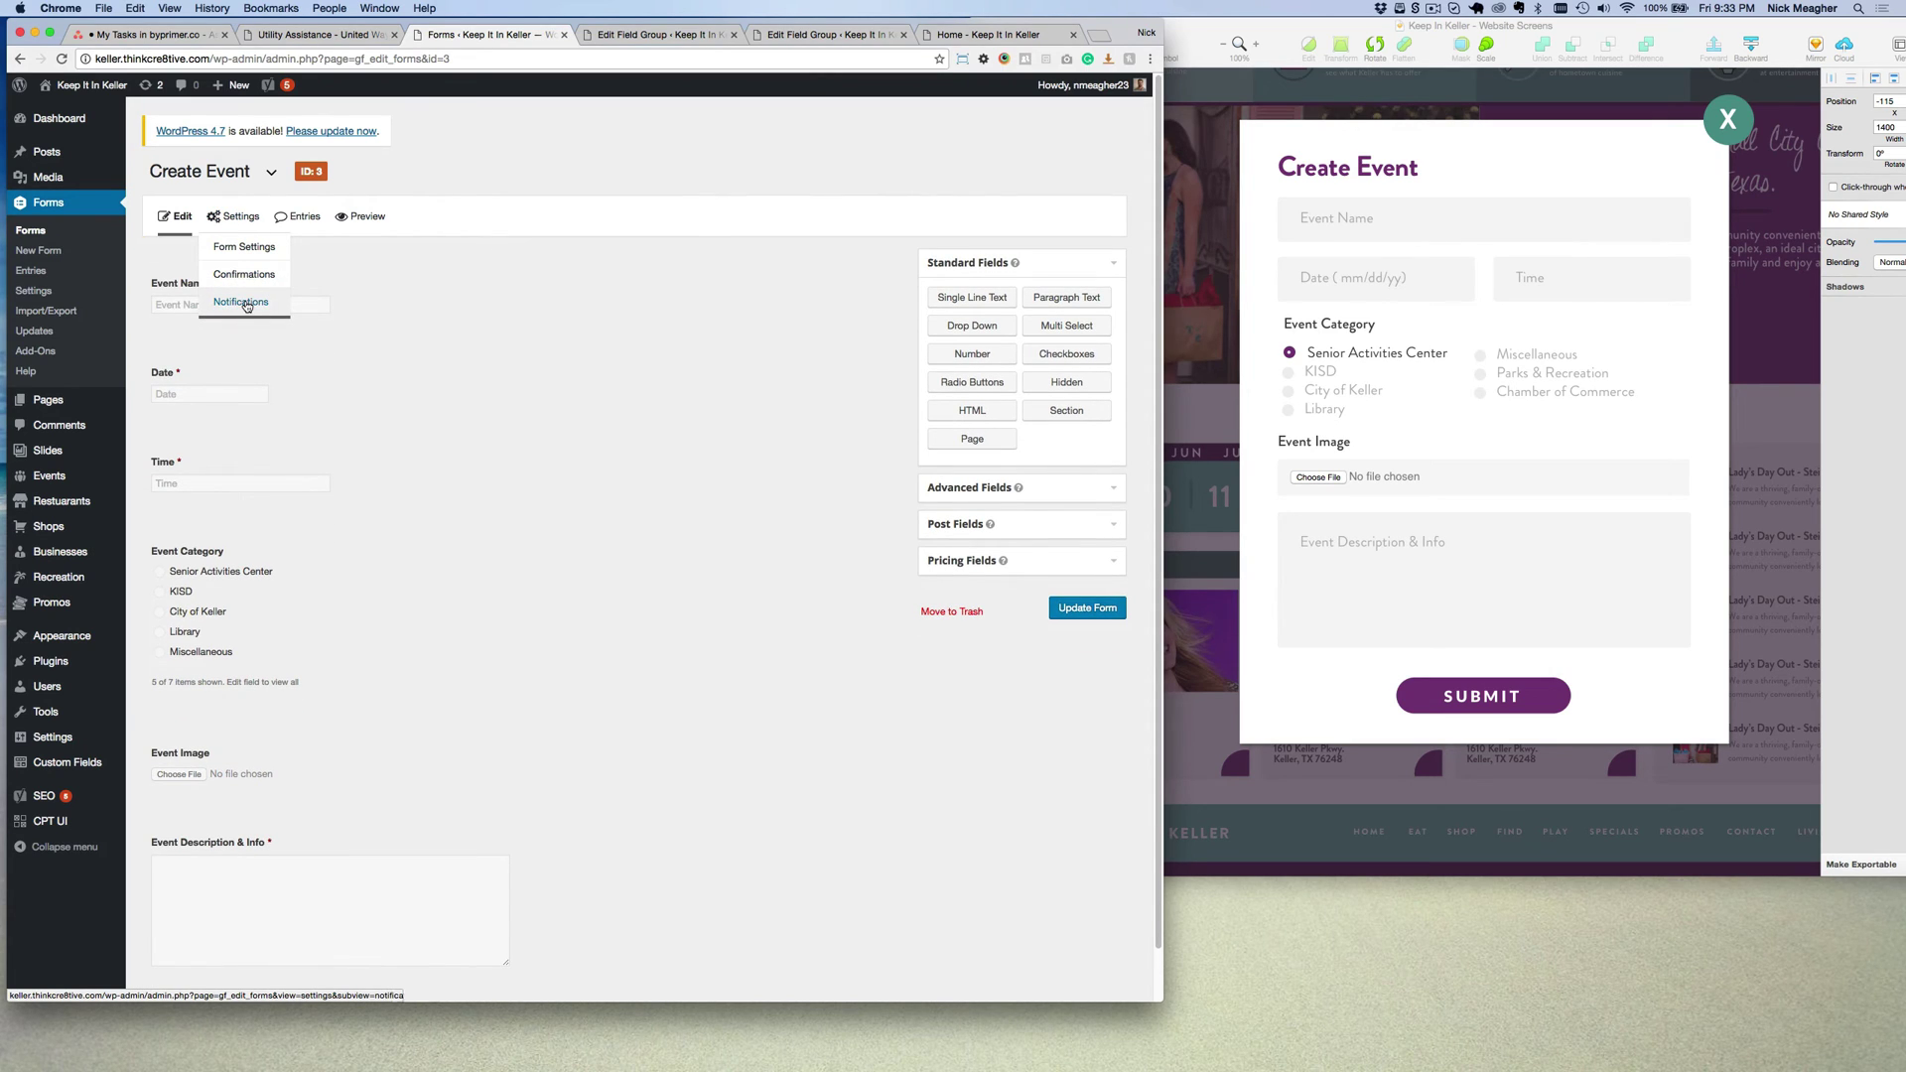
click(1397, 165)
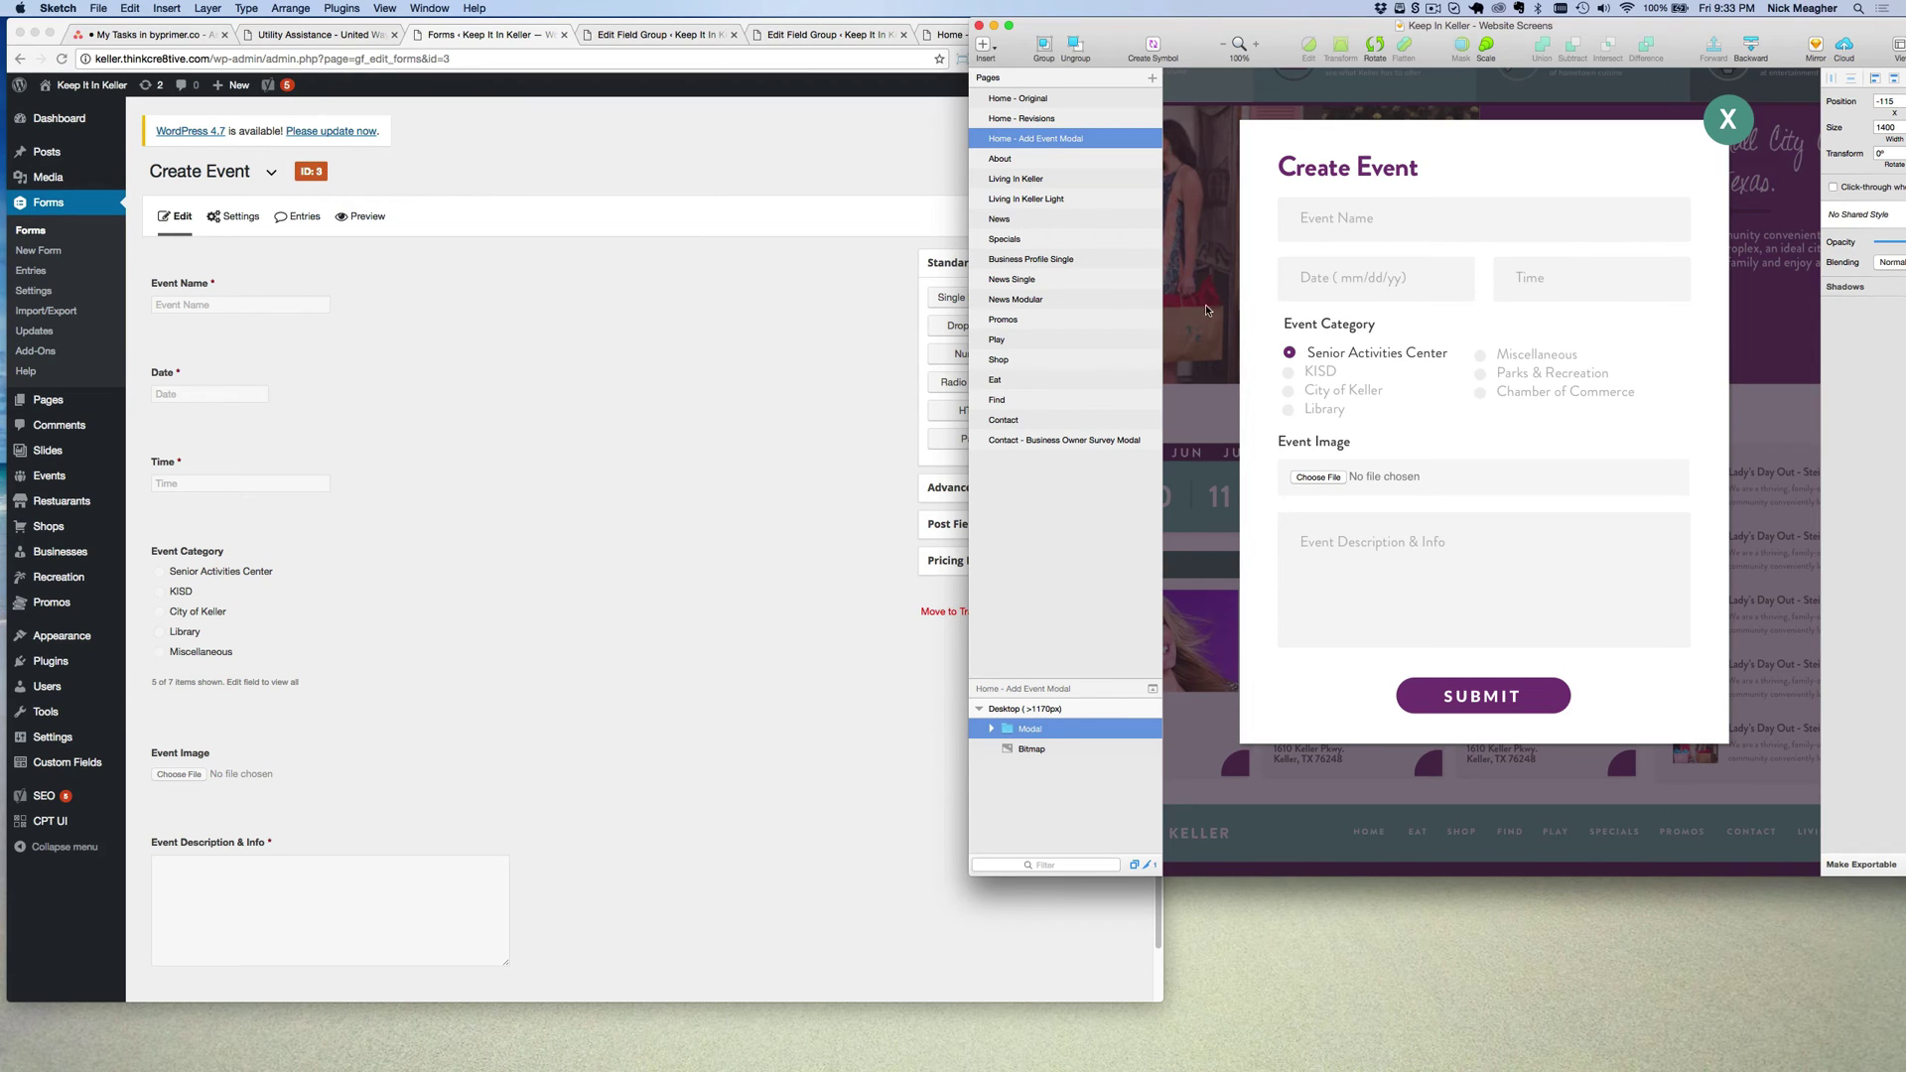
click(580, 350)
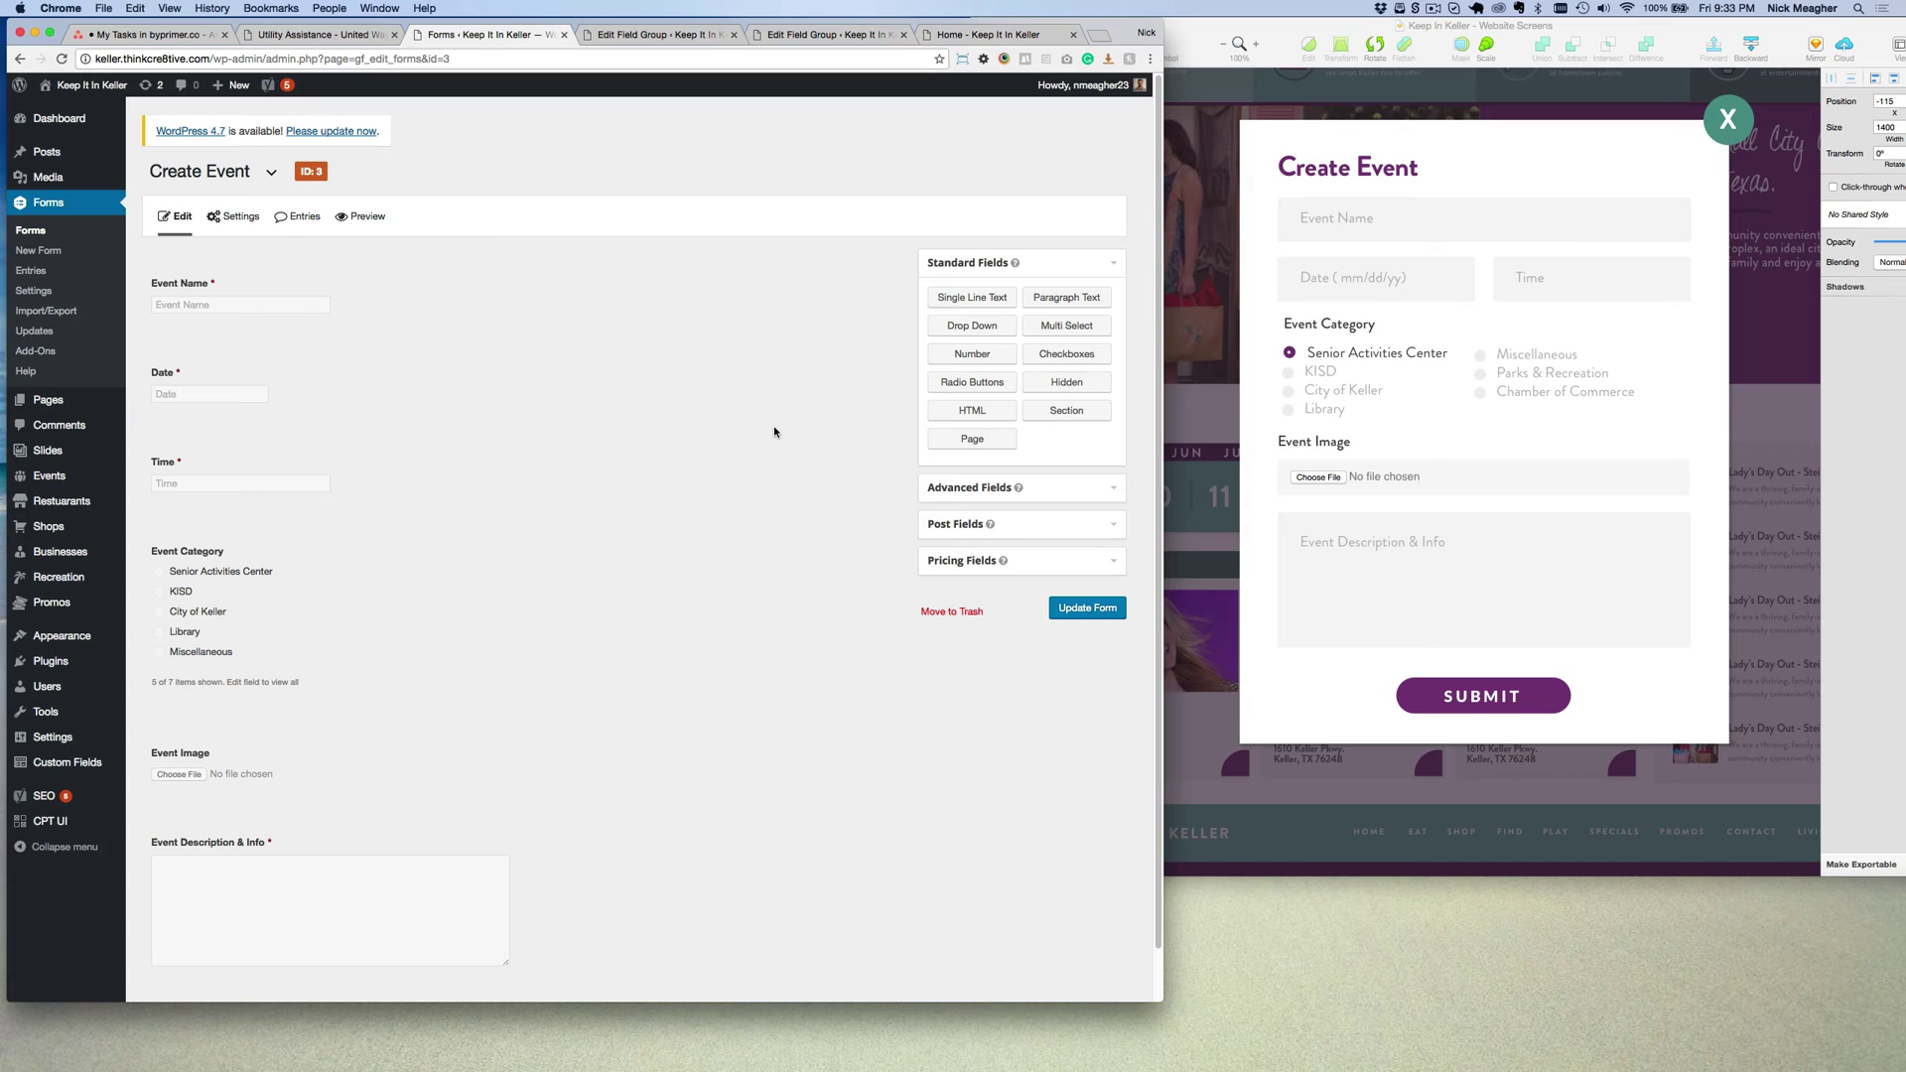
click(1563, 228)
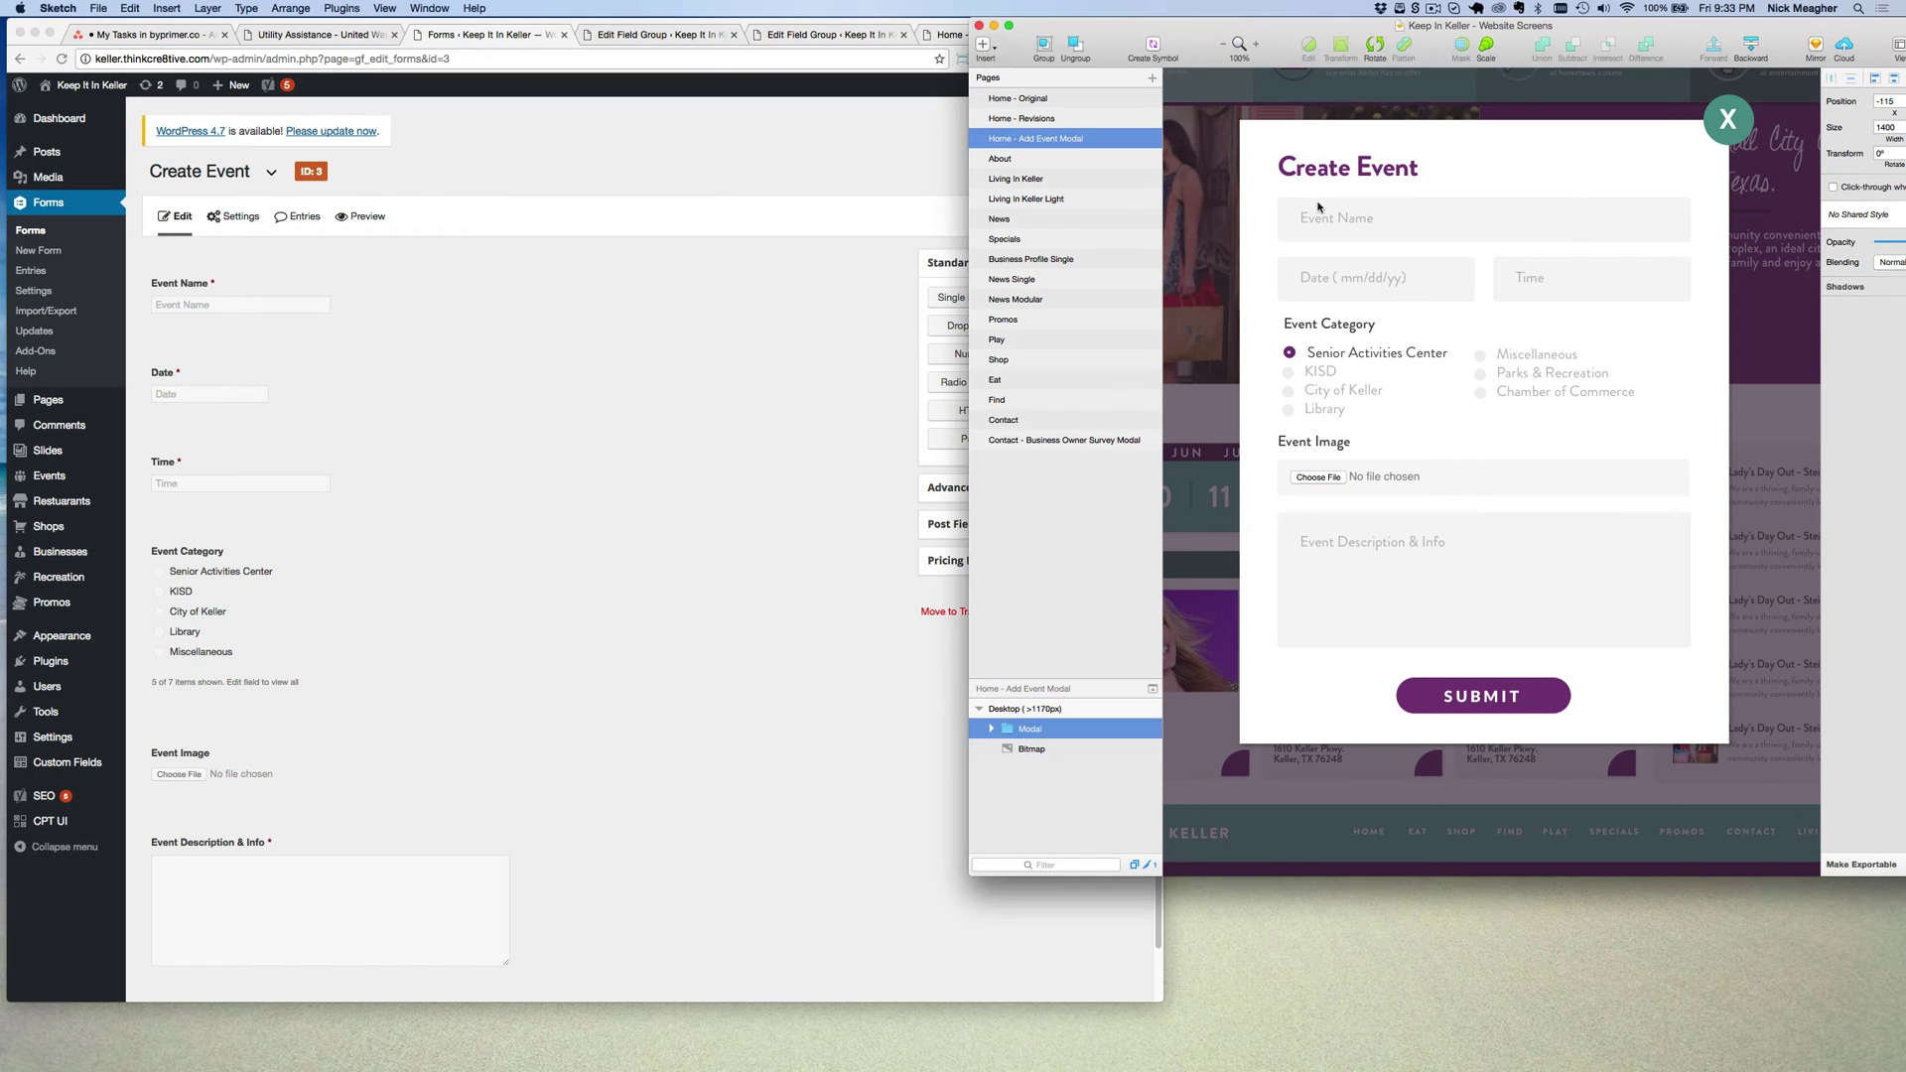
click(621, 500)
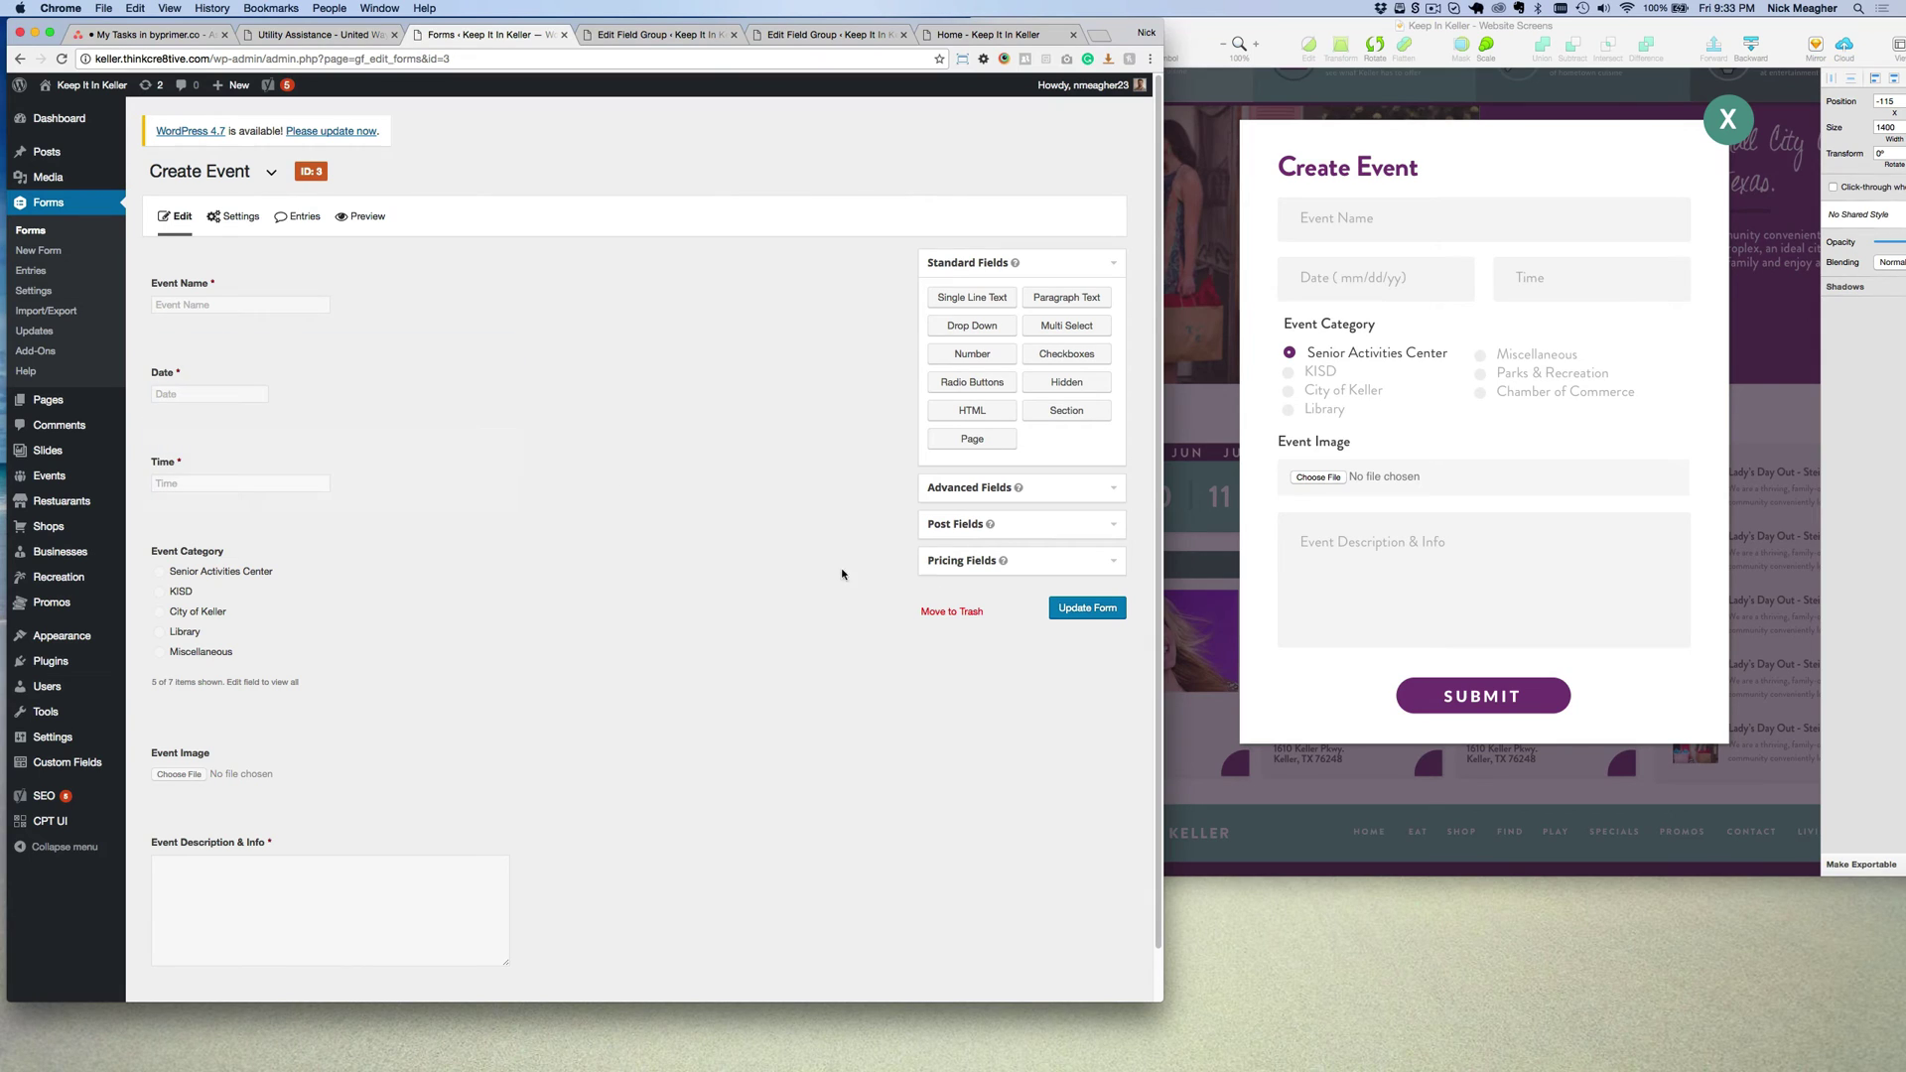
Save the form and open the list of all forms to look up the Create Event form's ID.
click(1073, 610)
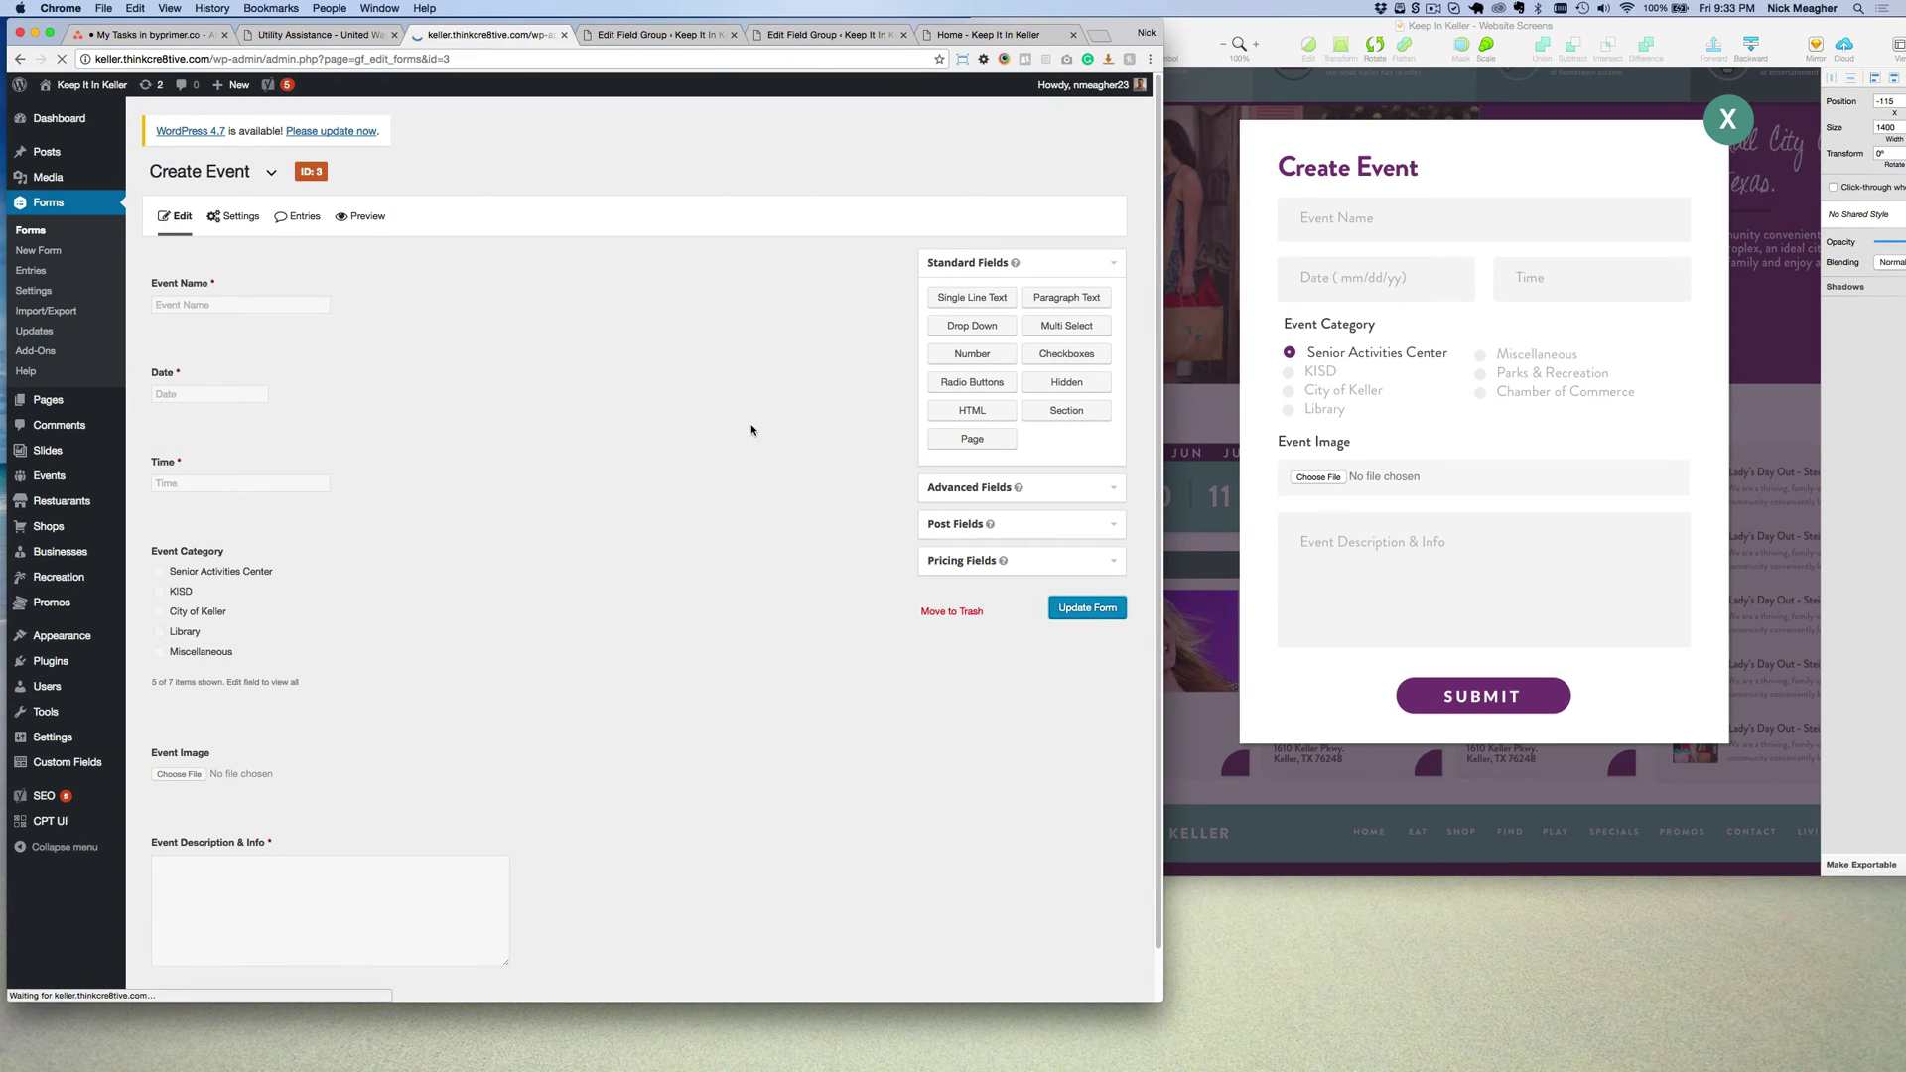
click(39, 232)
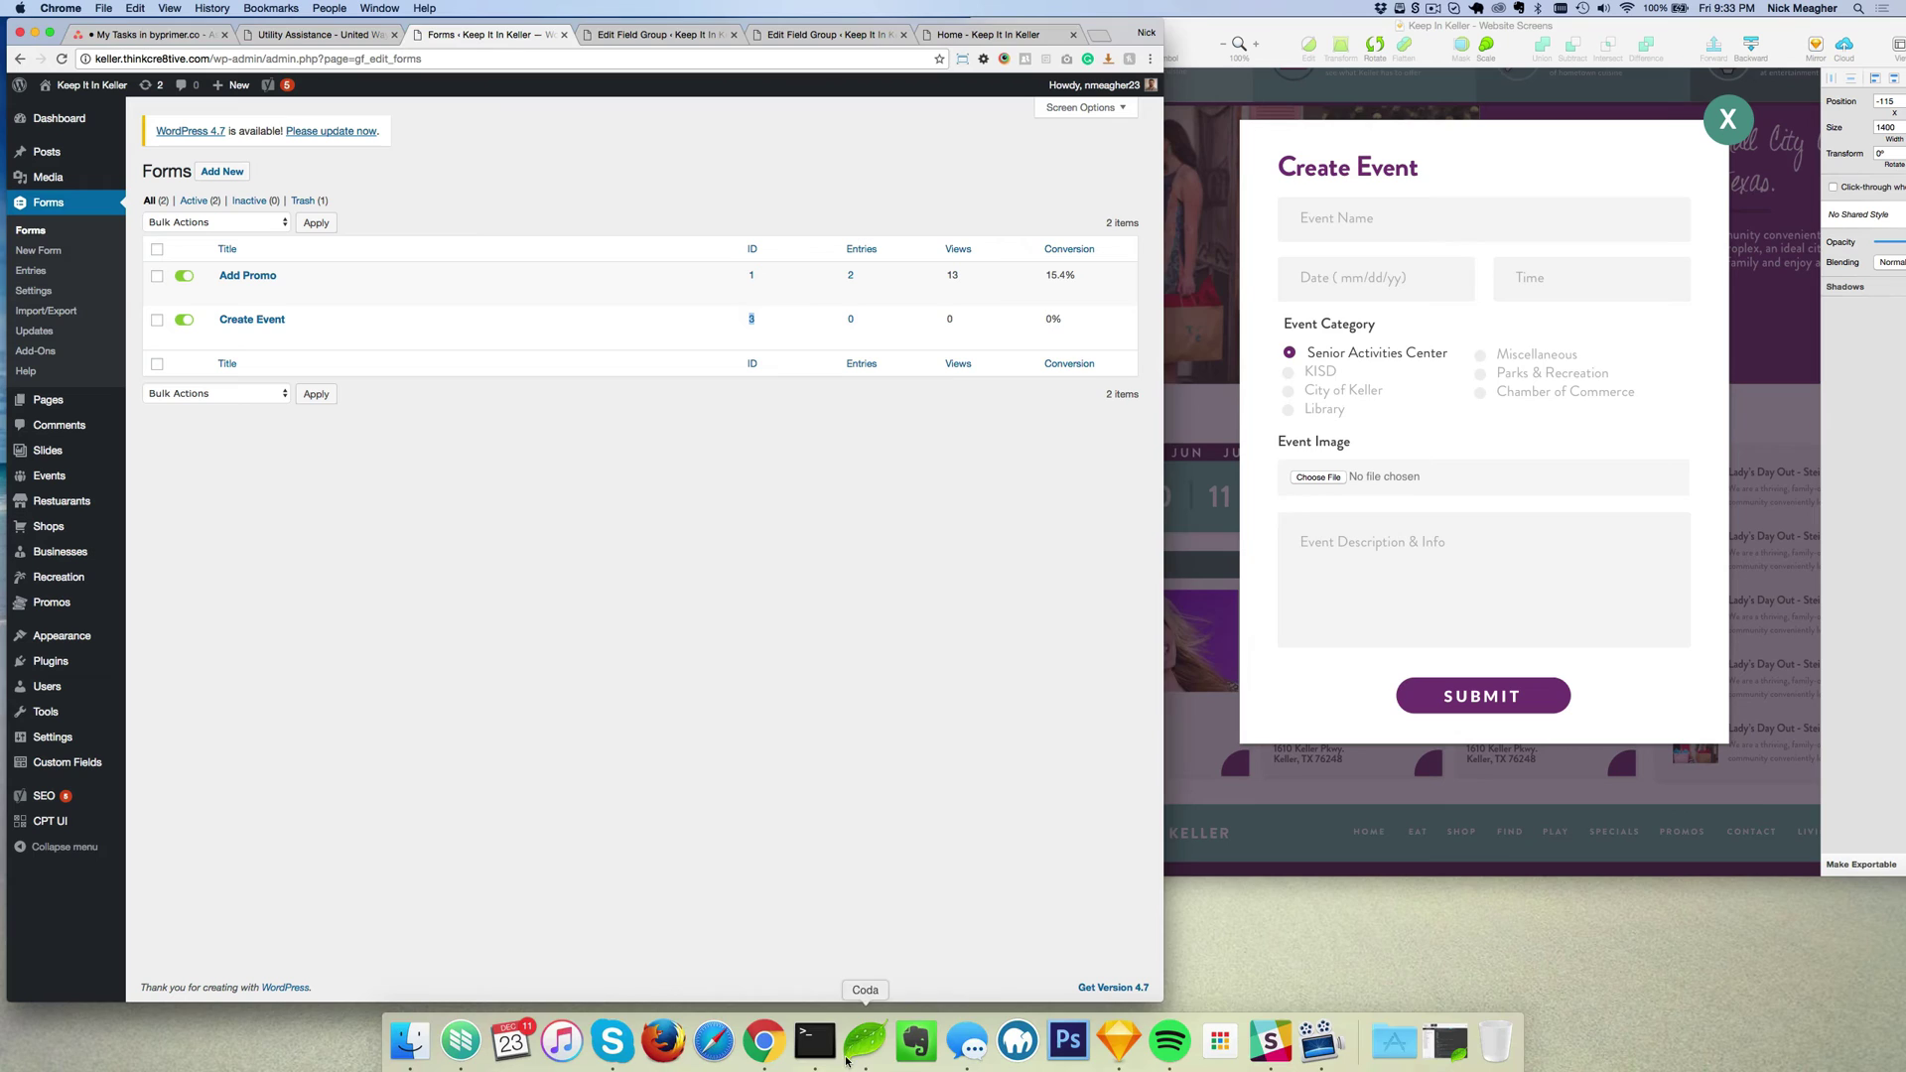
In Coda, uncomment the gravity_form call in the Add Event modal of page-home.php and set its form ID to 3.
click(867, 1043)
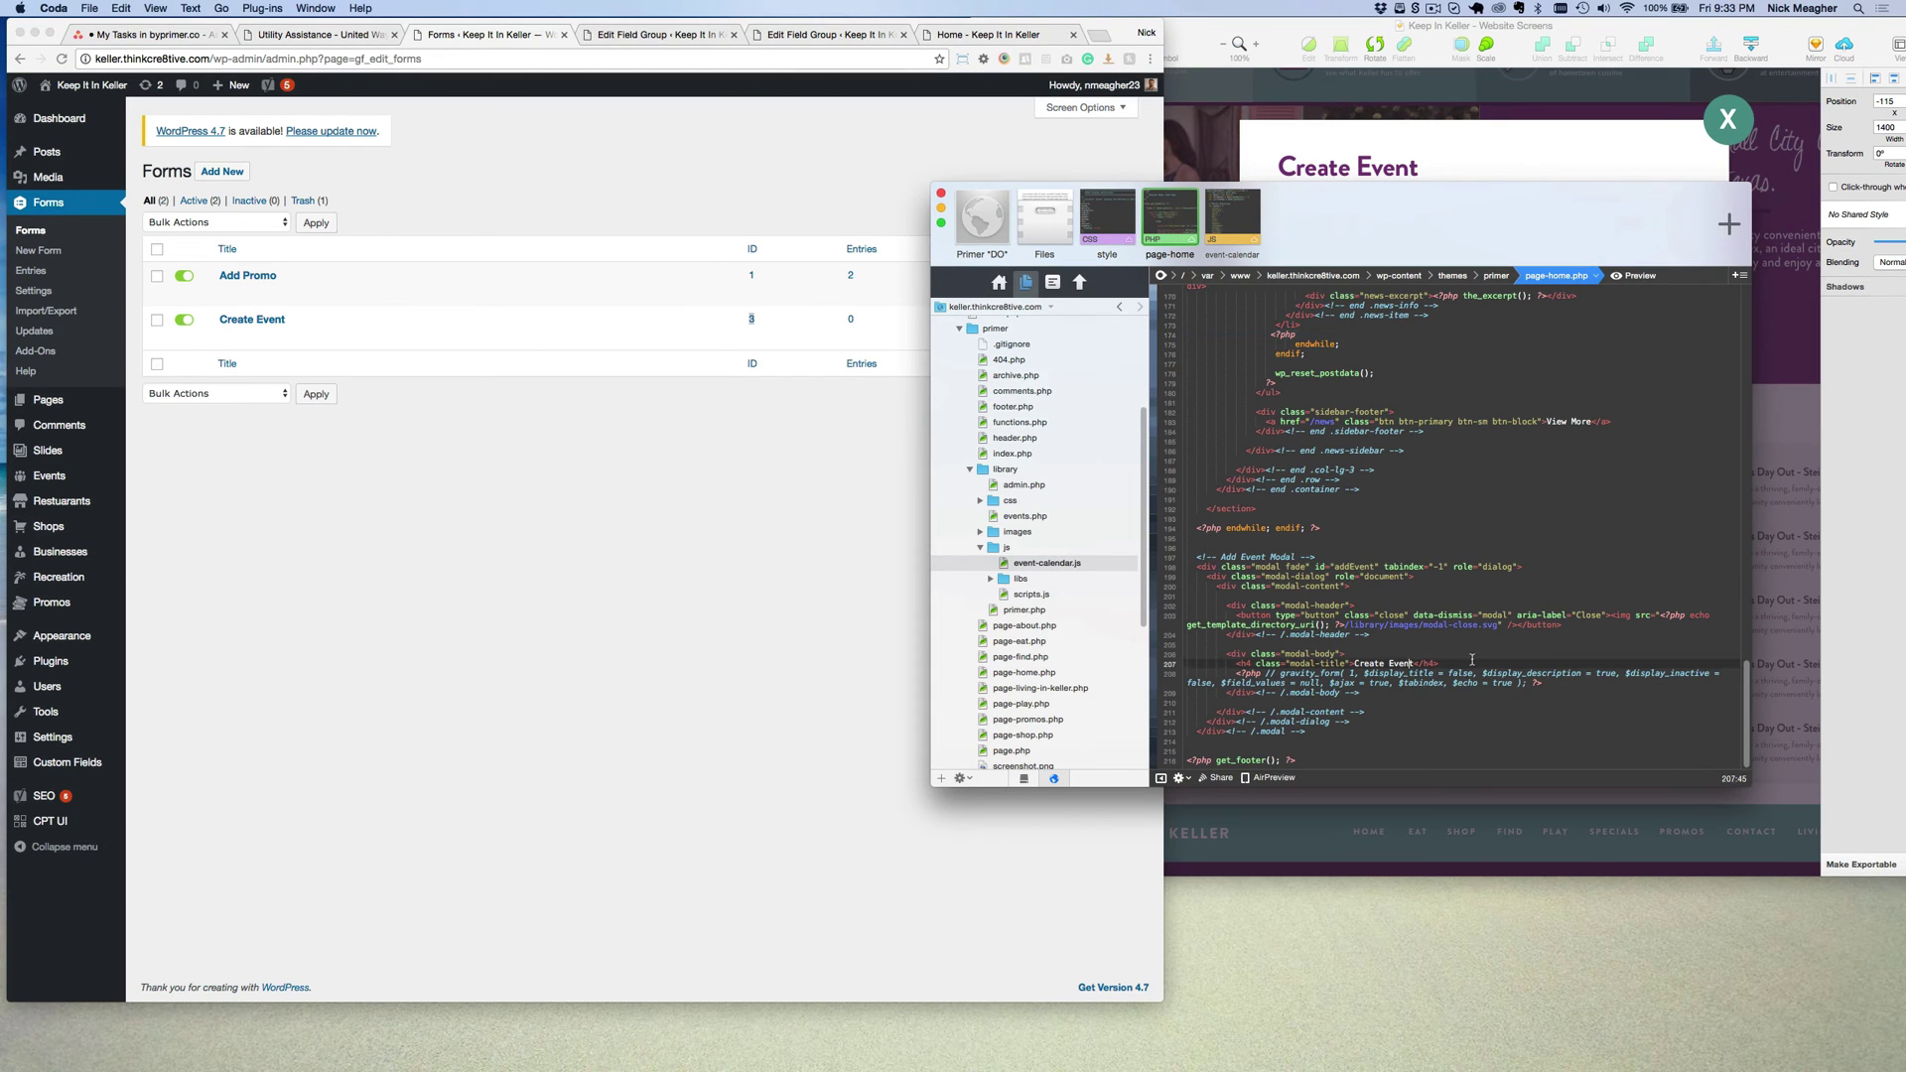
click(1282, 674)
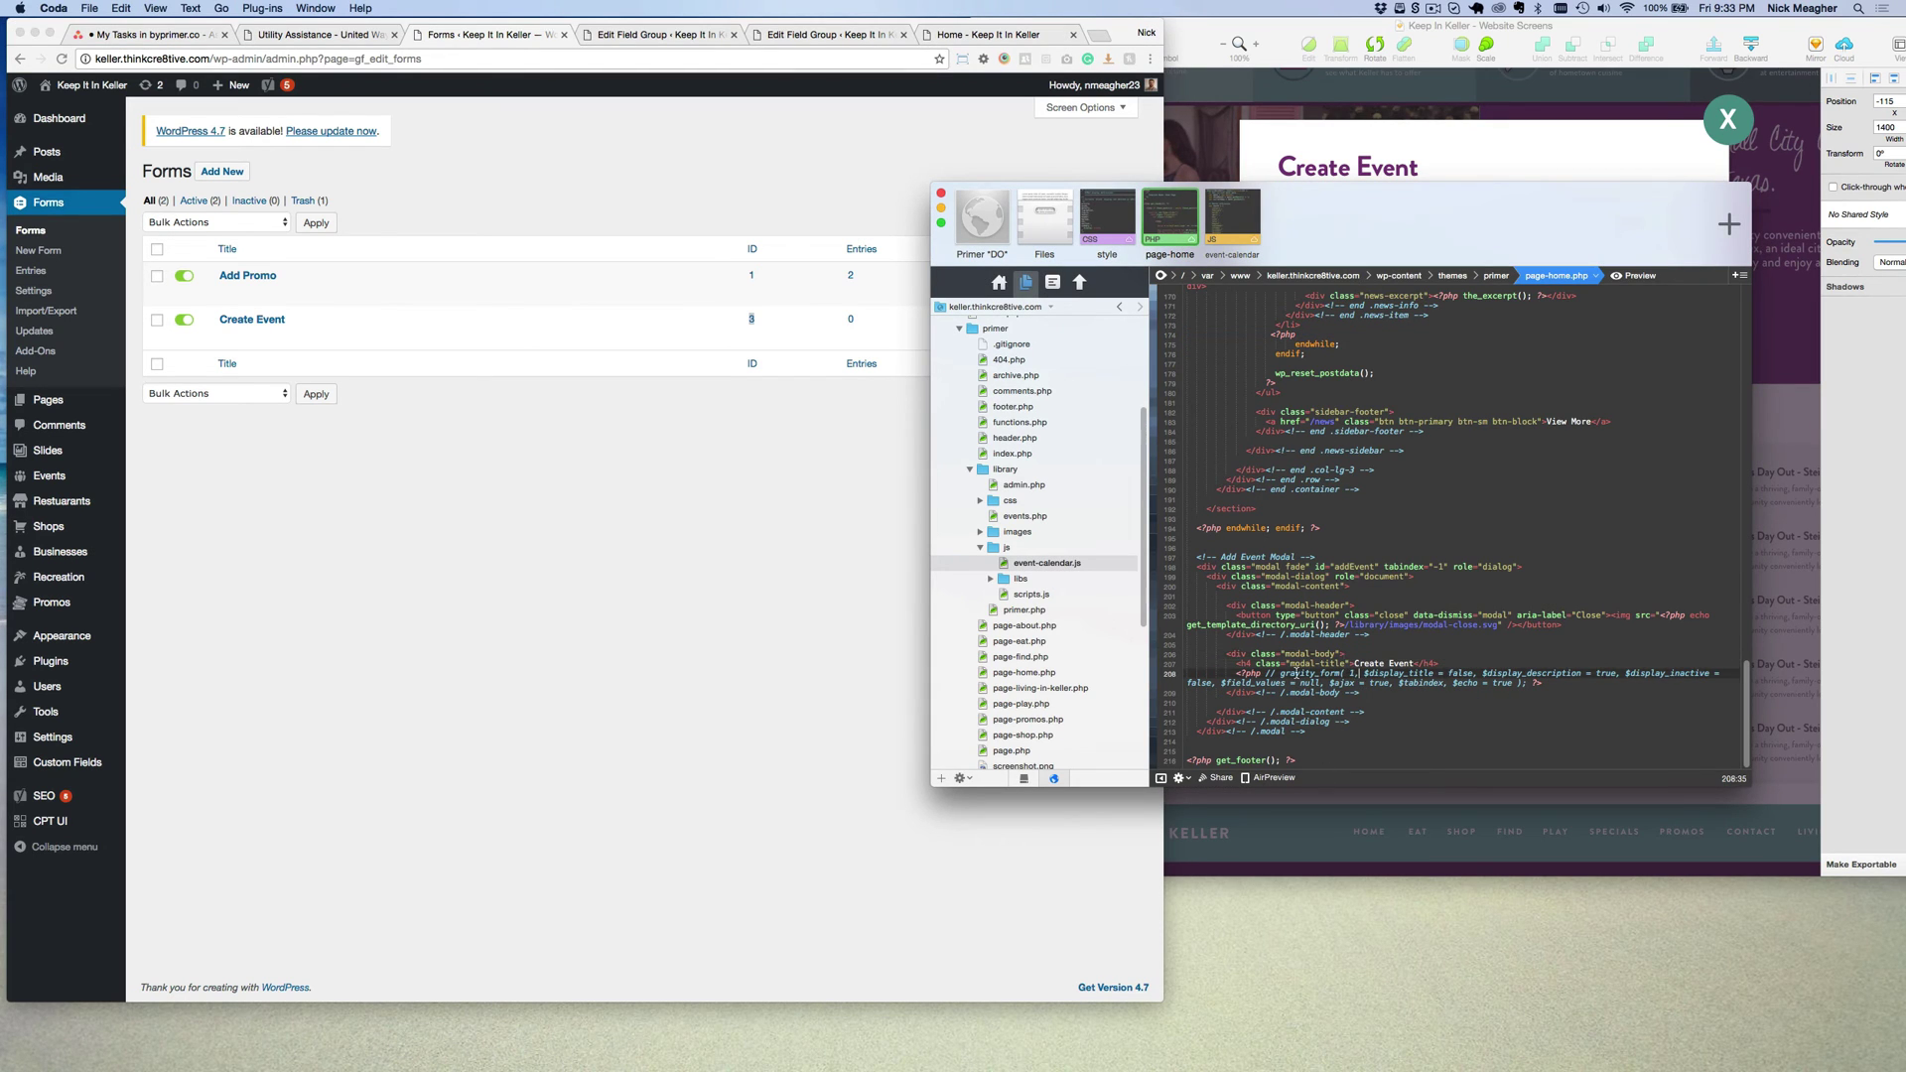
key(BackSpace)
key(BackSpace)
key(BackSpace)
key(BackSpace)
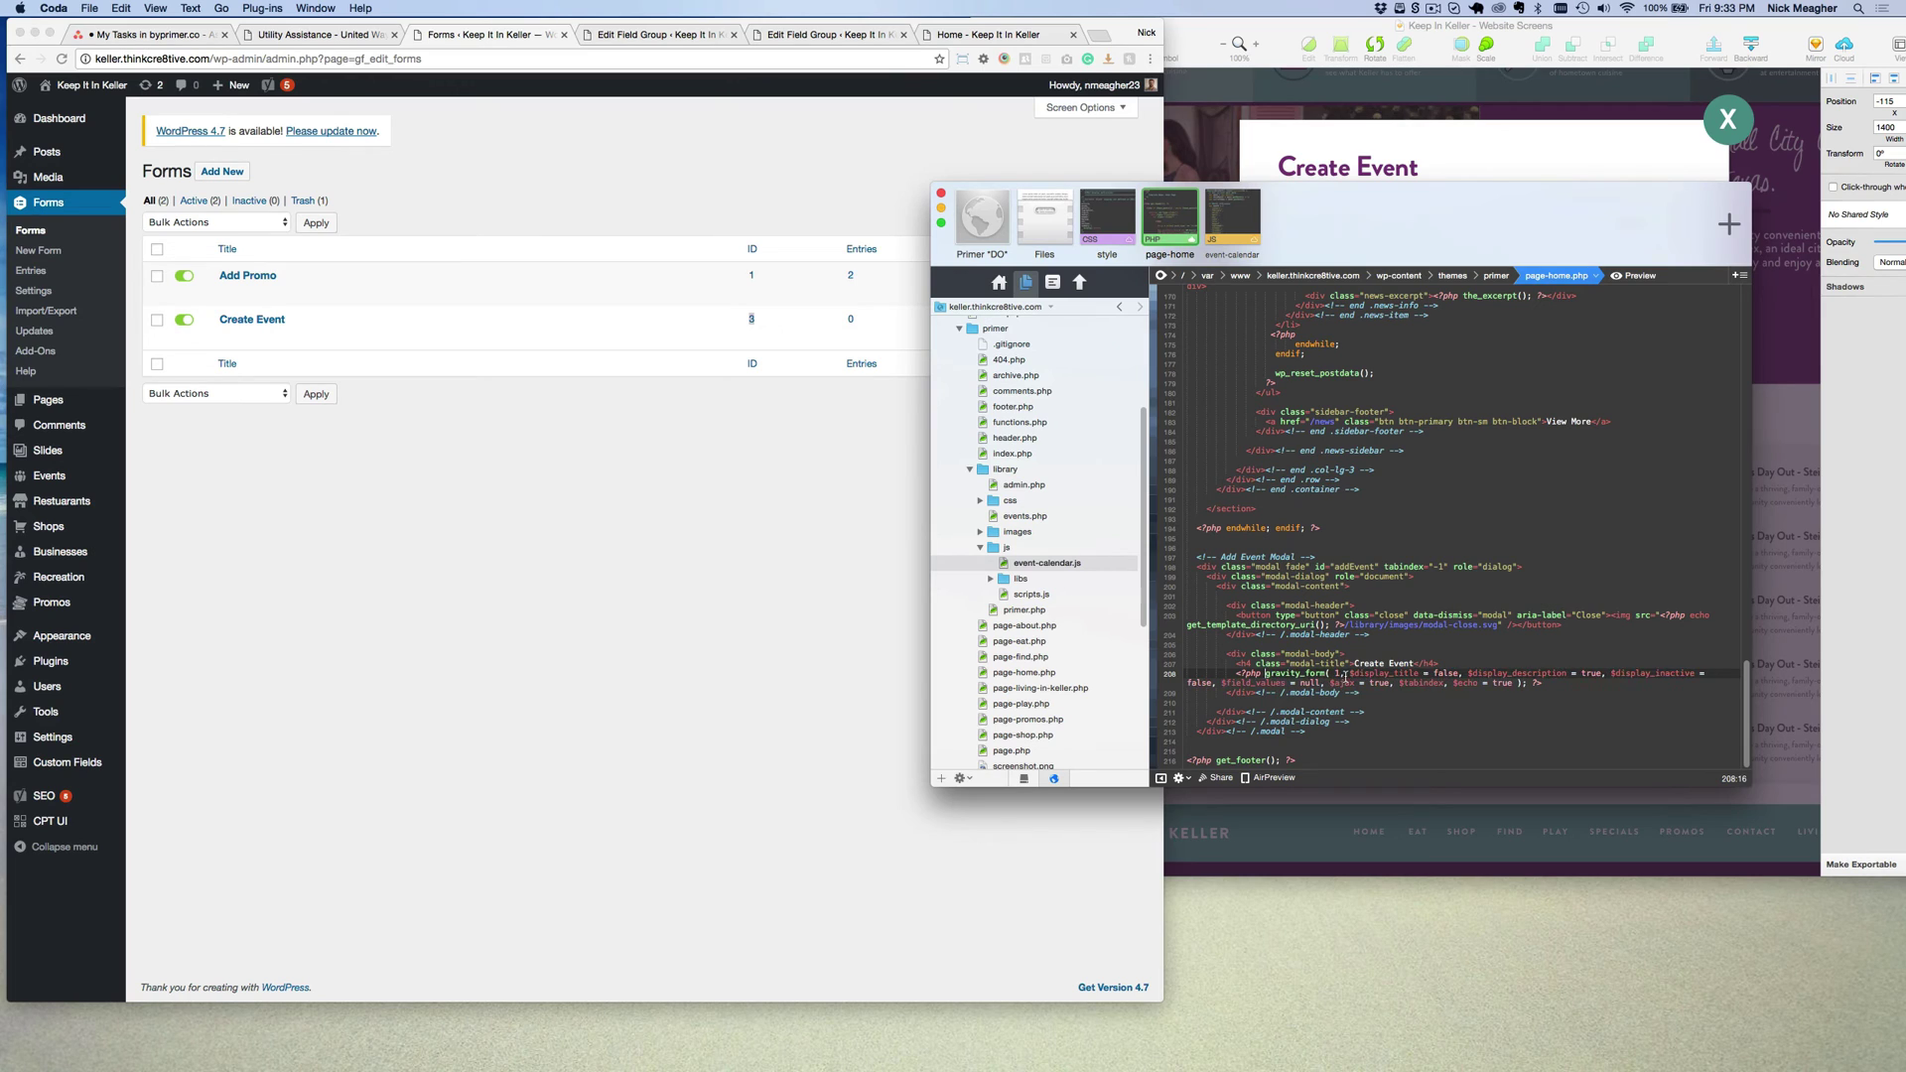
text(3)
drag(1544, 684, 1259, 674)
key(Tab)
key(Right)
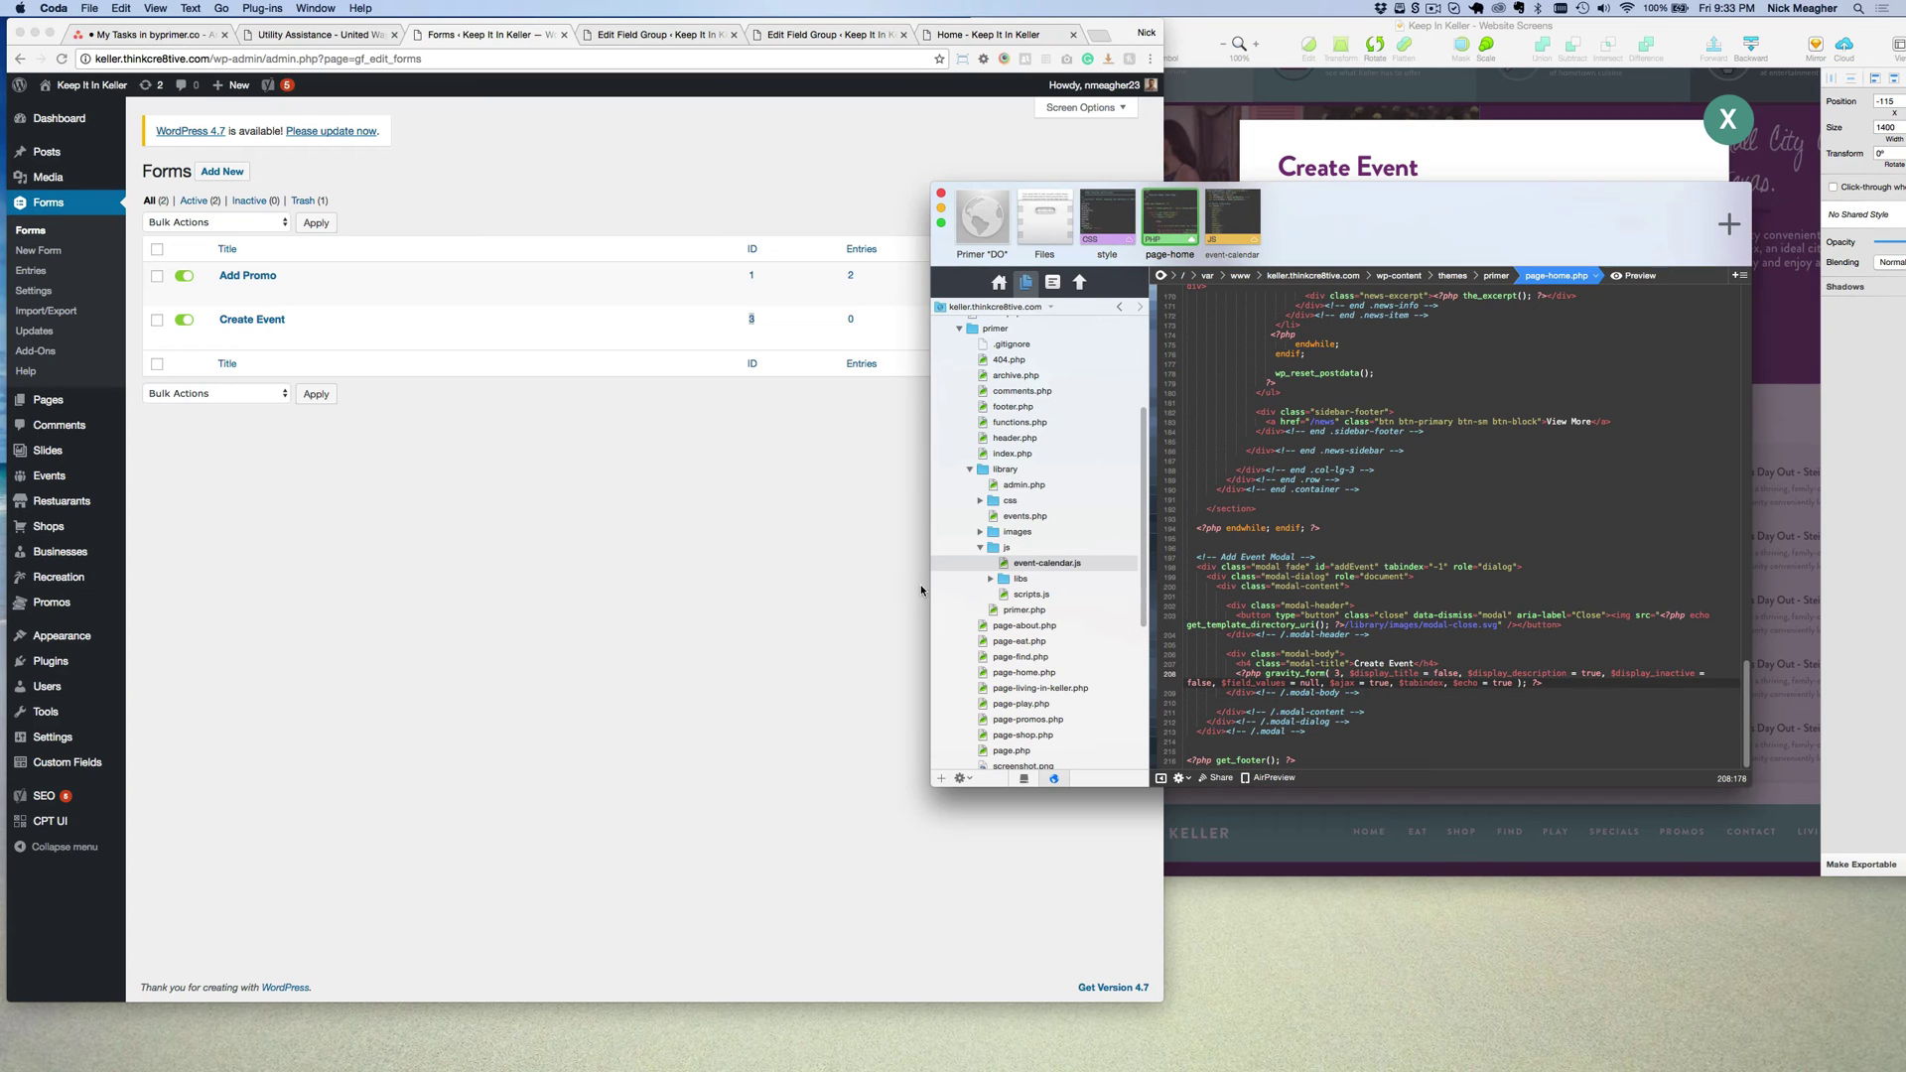
Reload the site's home page in Chrome and open the Add Event modal.
click(866, 560)
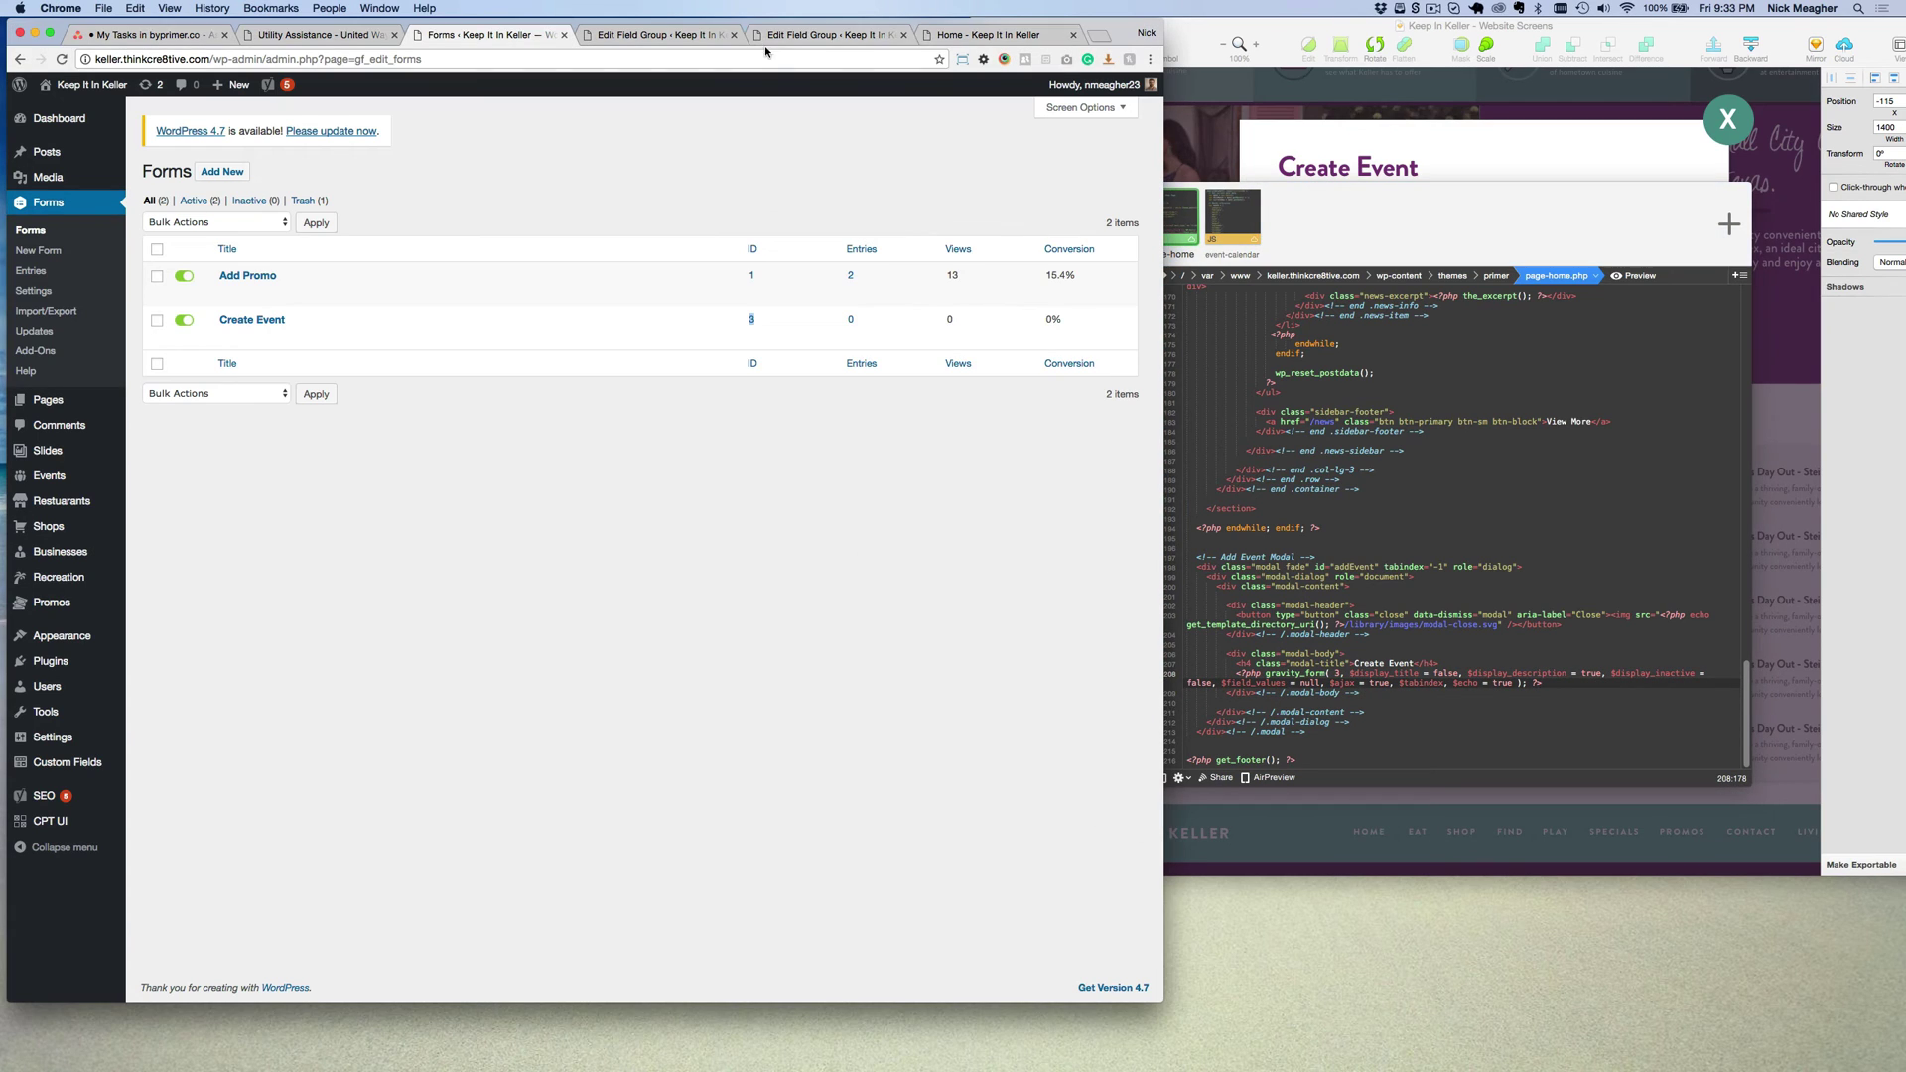
click(974, 40)
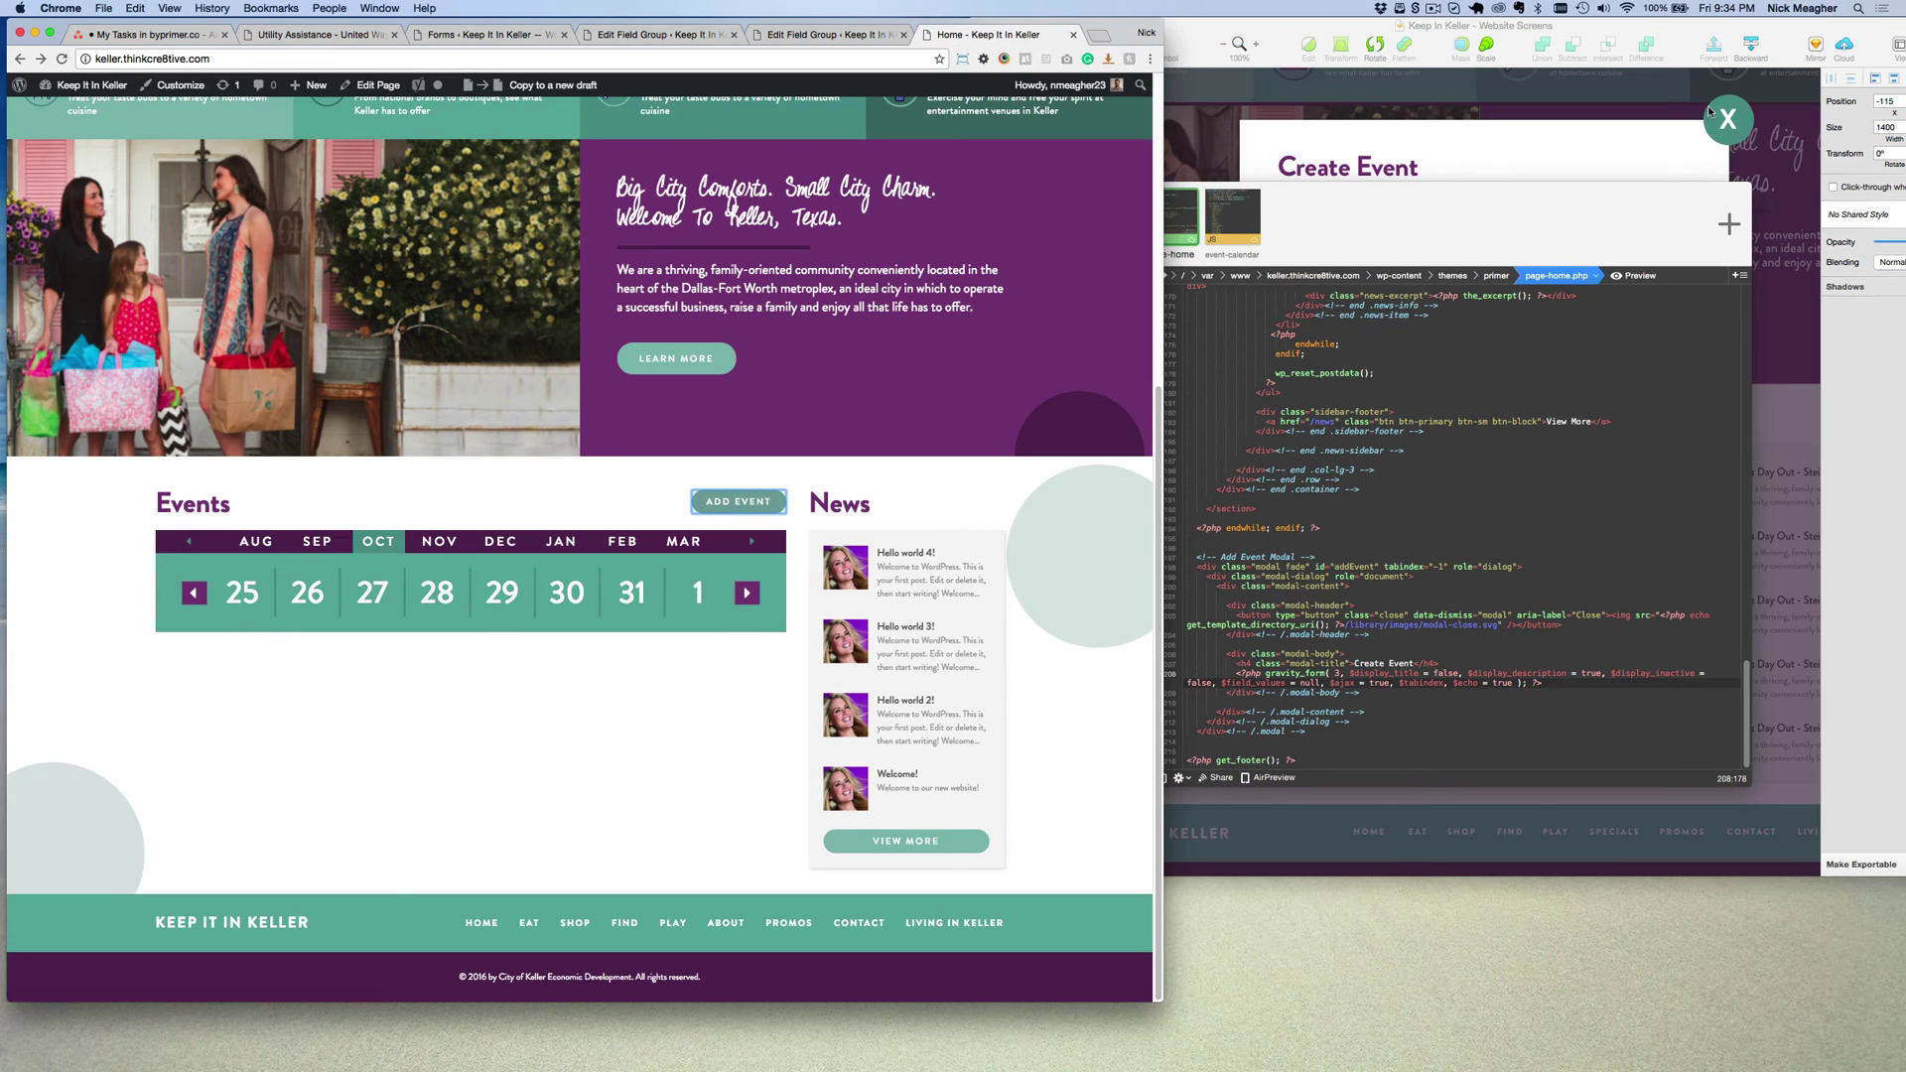
click(1455, 234)
click(1487, 387)
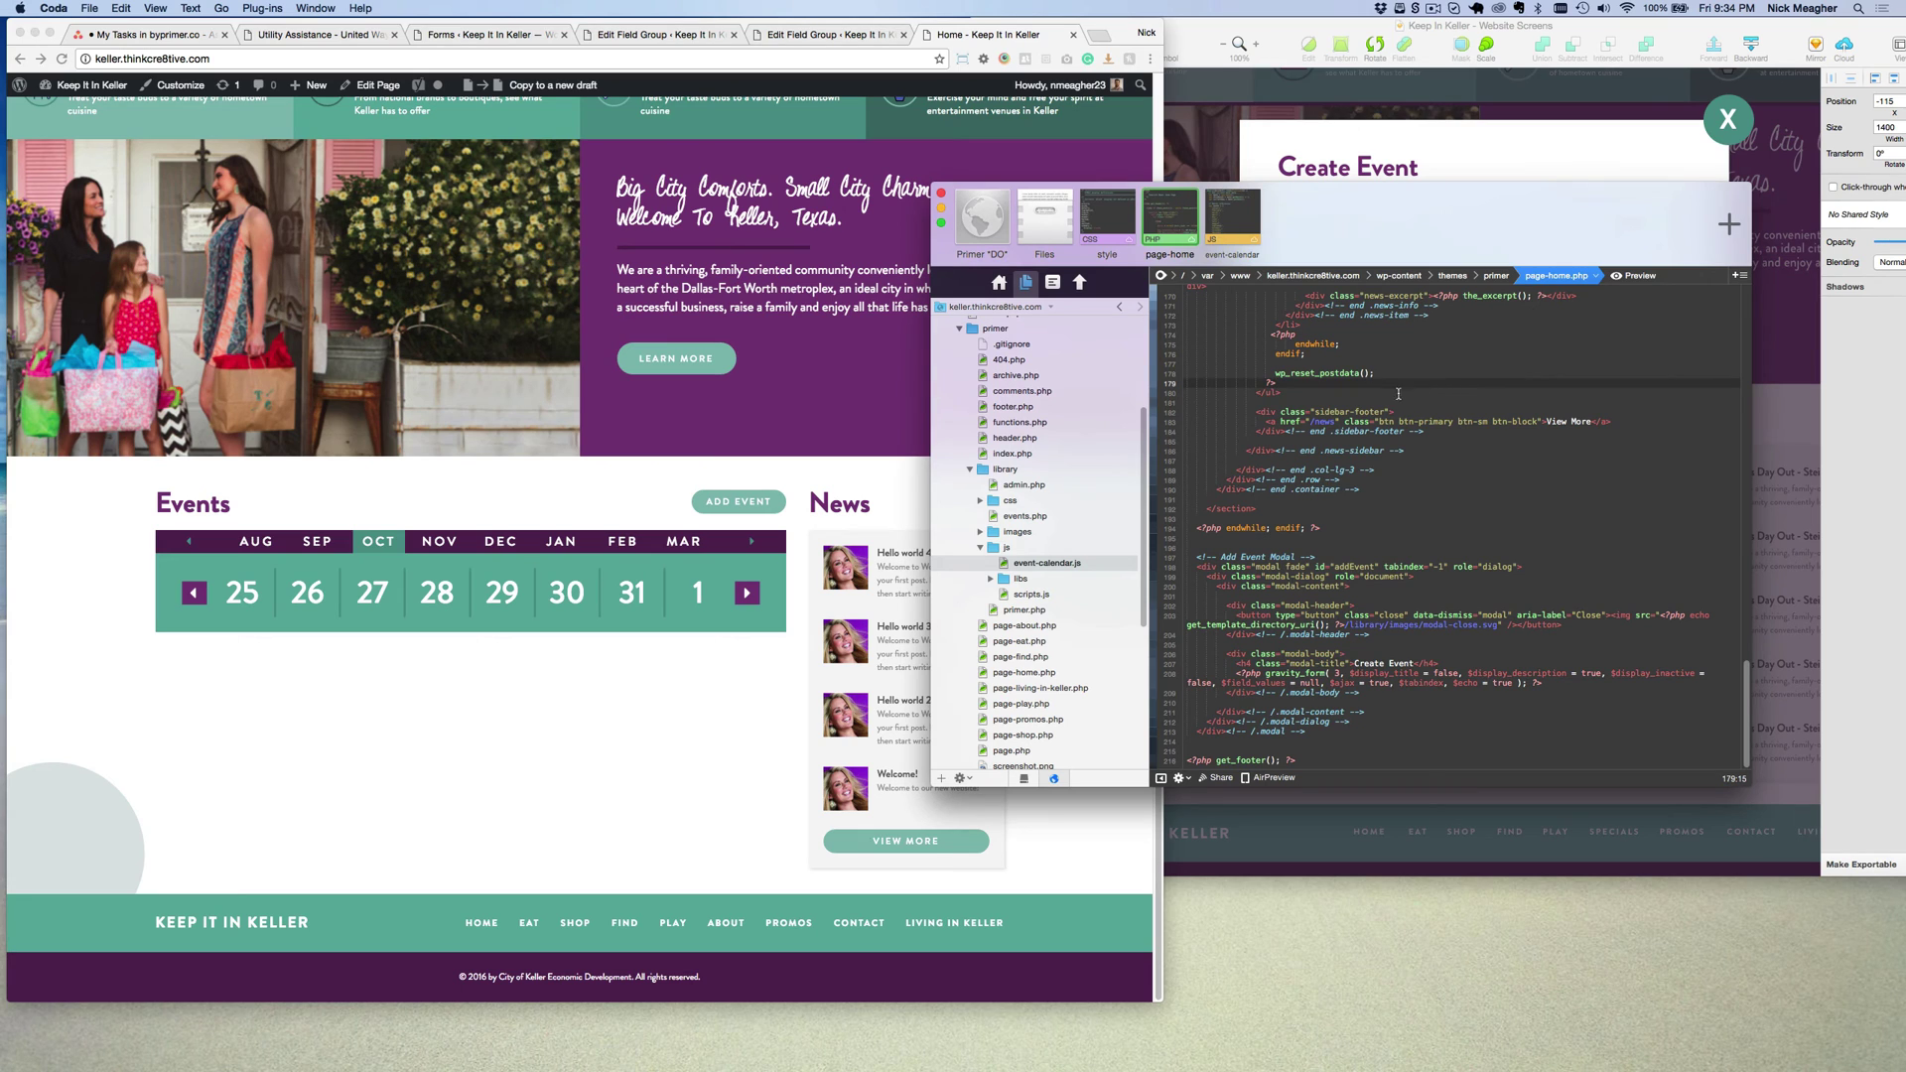
key(super+h)
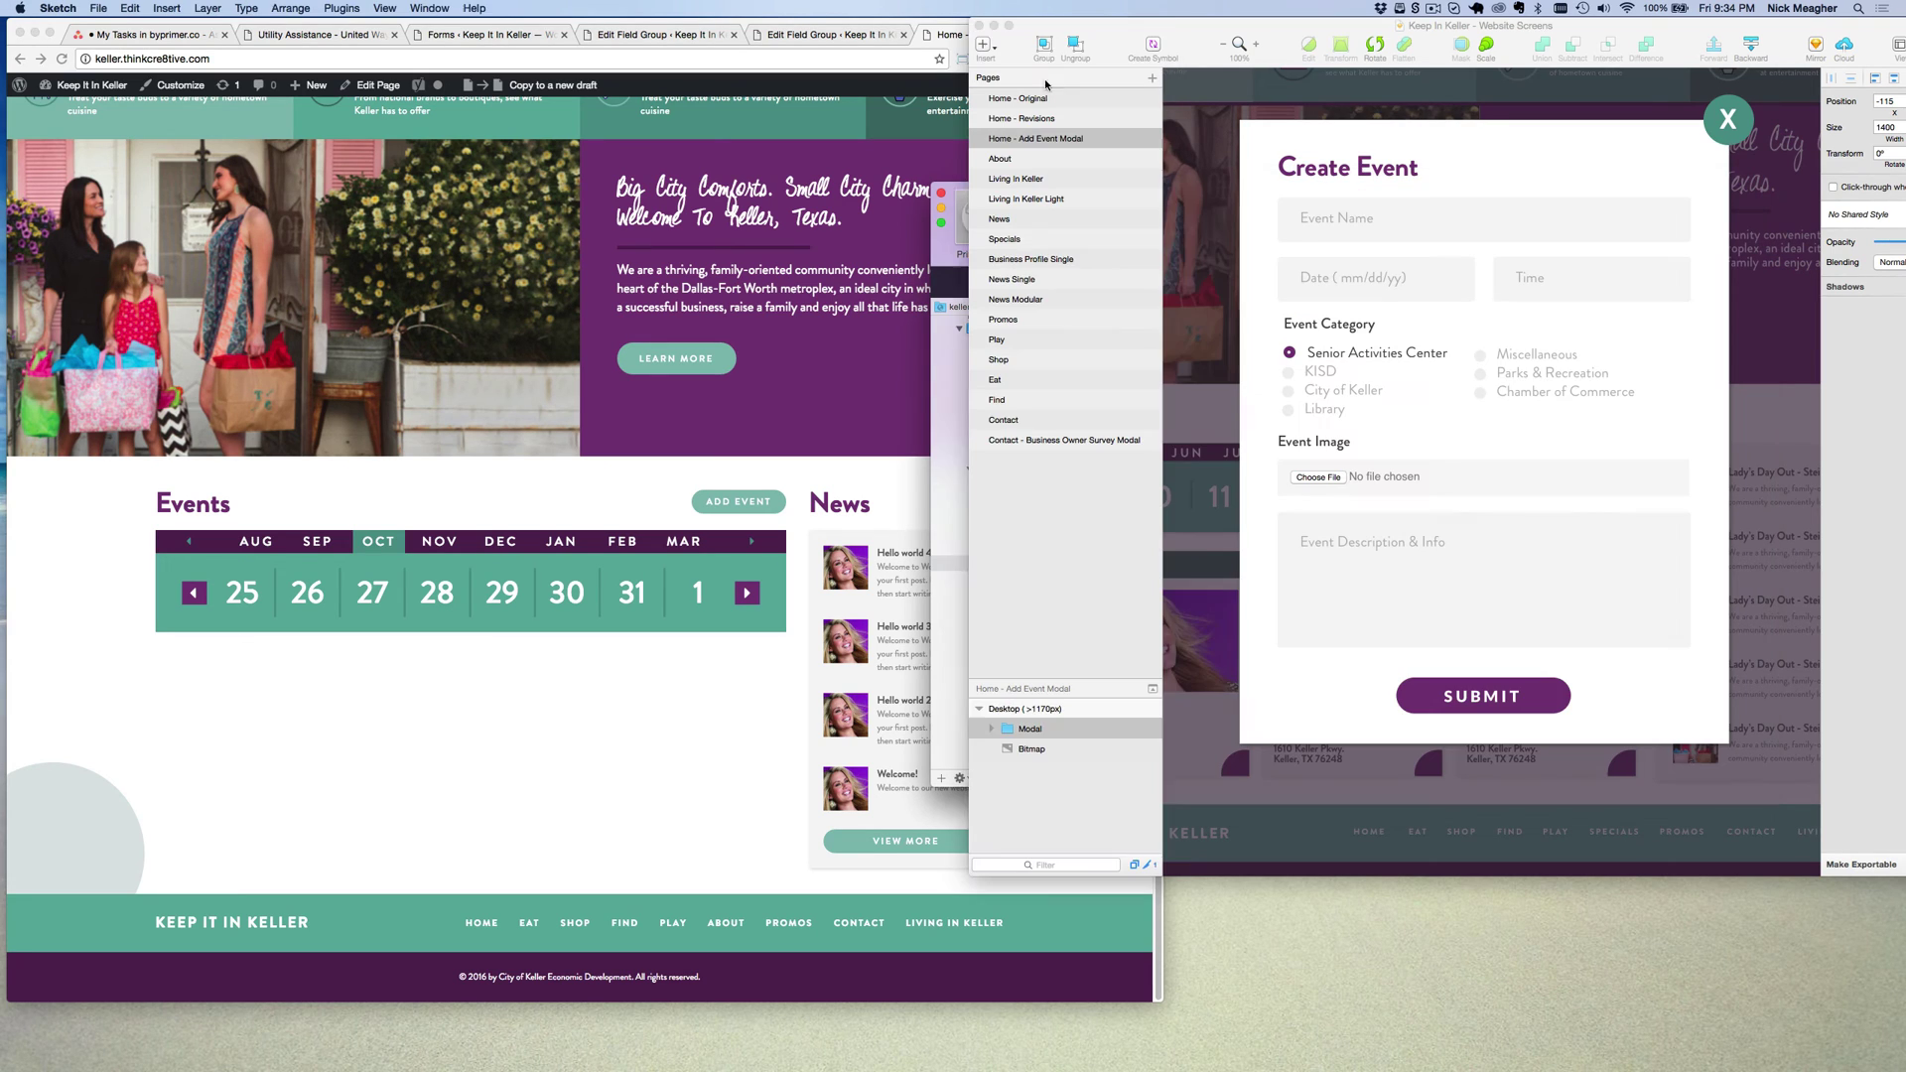
click(62, 58)
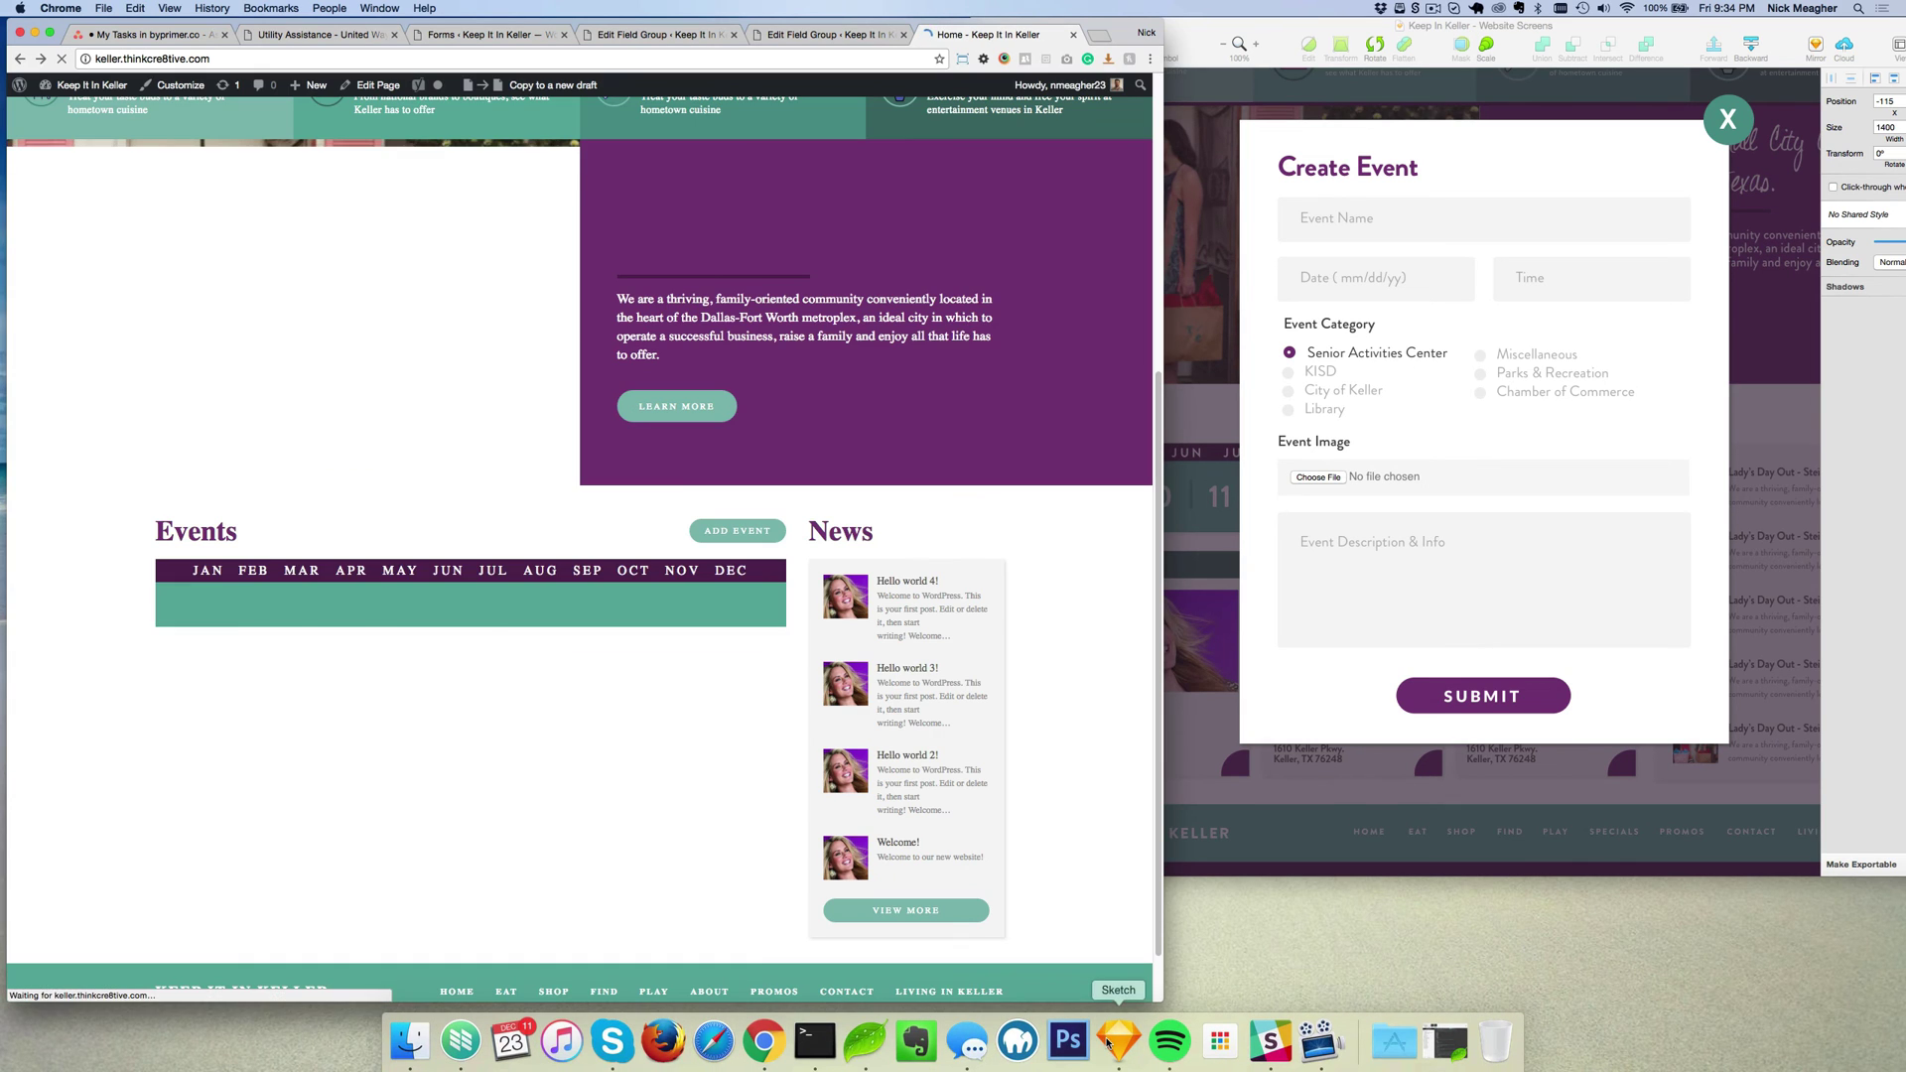
click(866, 1040)
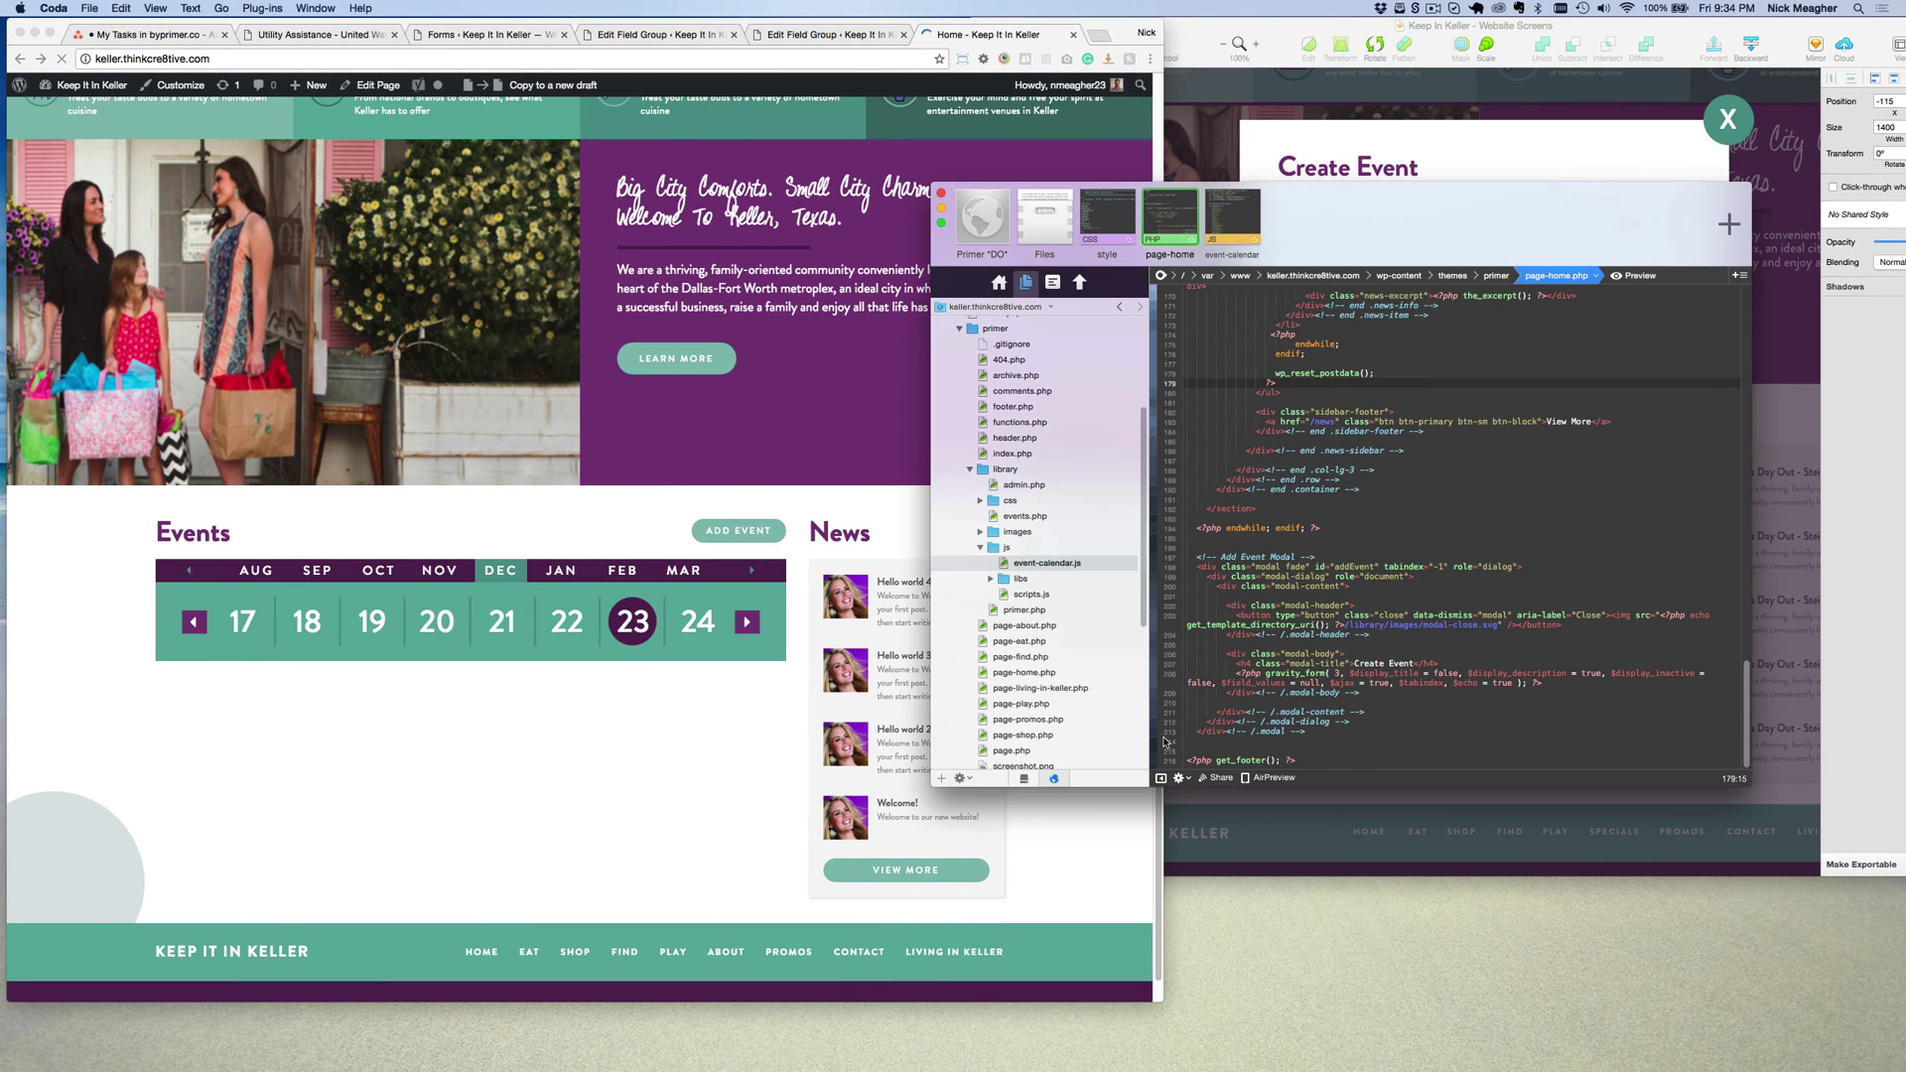
click(660, 746)
click(738, 530)
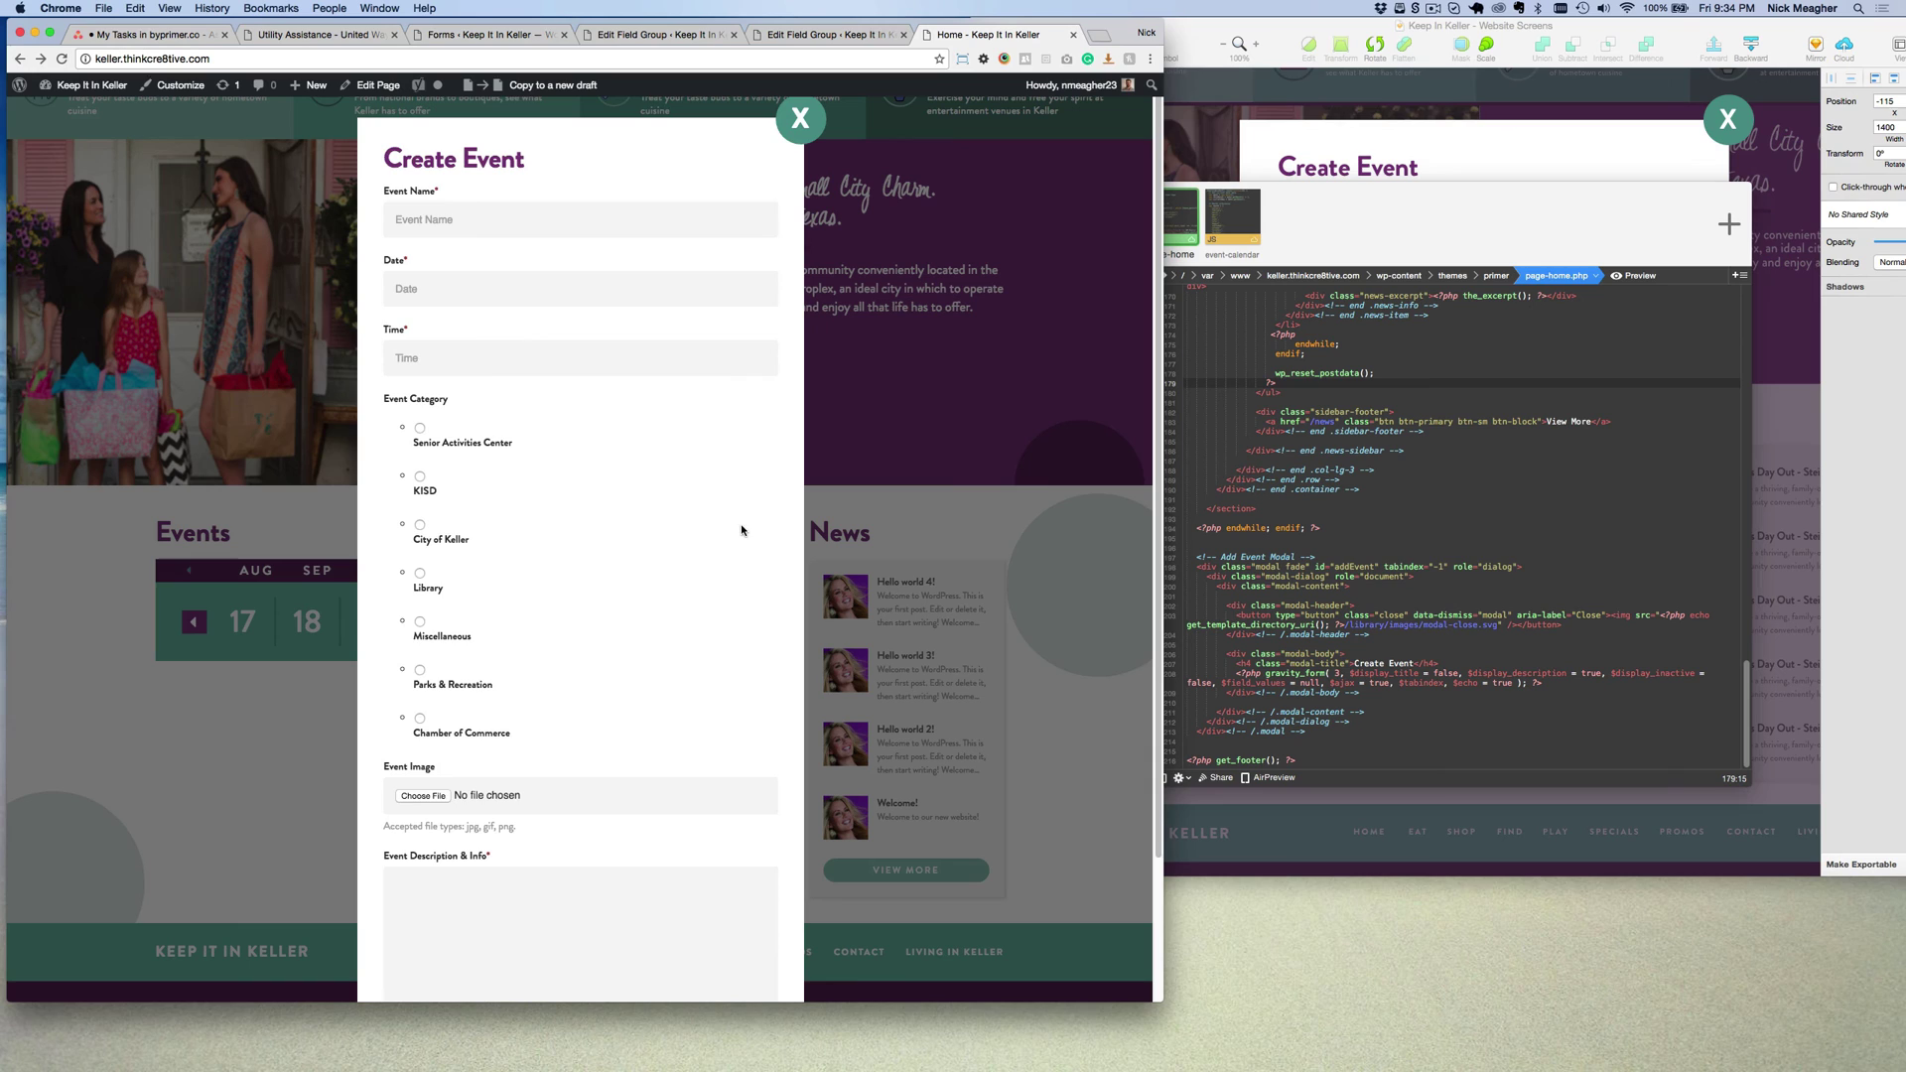
Examine the rendered Create Event form, including the date picker with its year list and all fields down to the submit button.
click(474, 286)
click(486, 238)
click(464, 288)
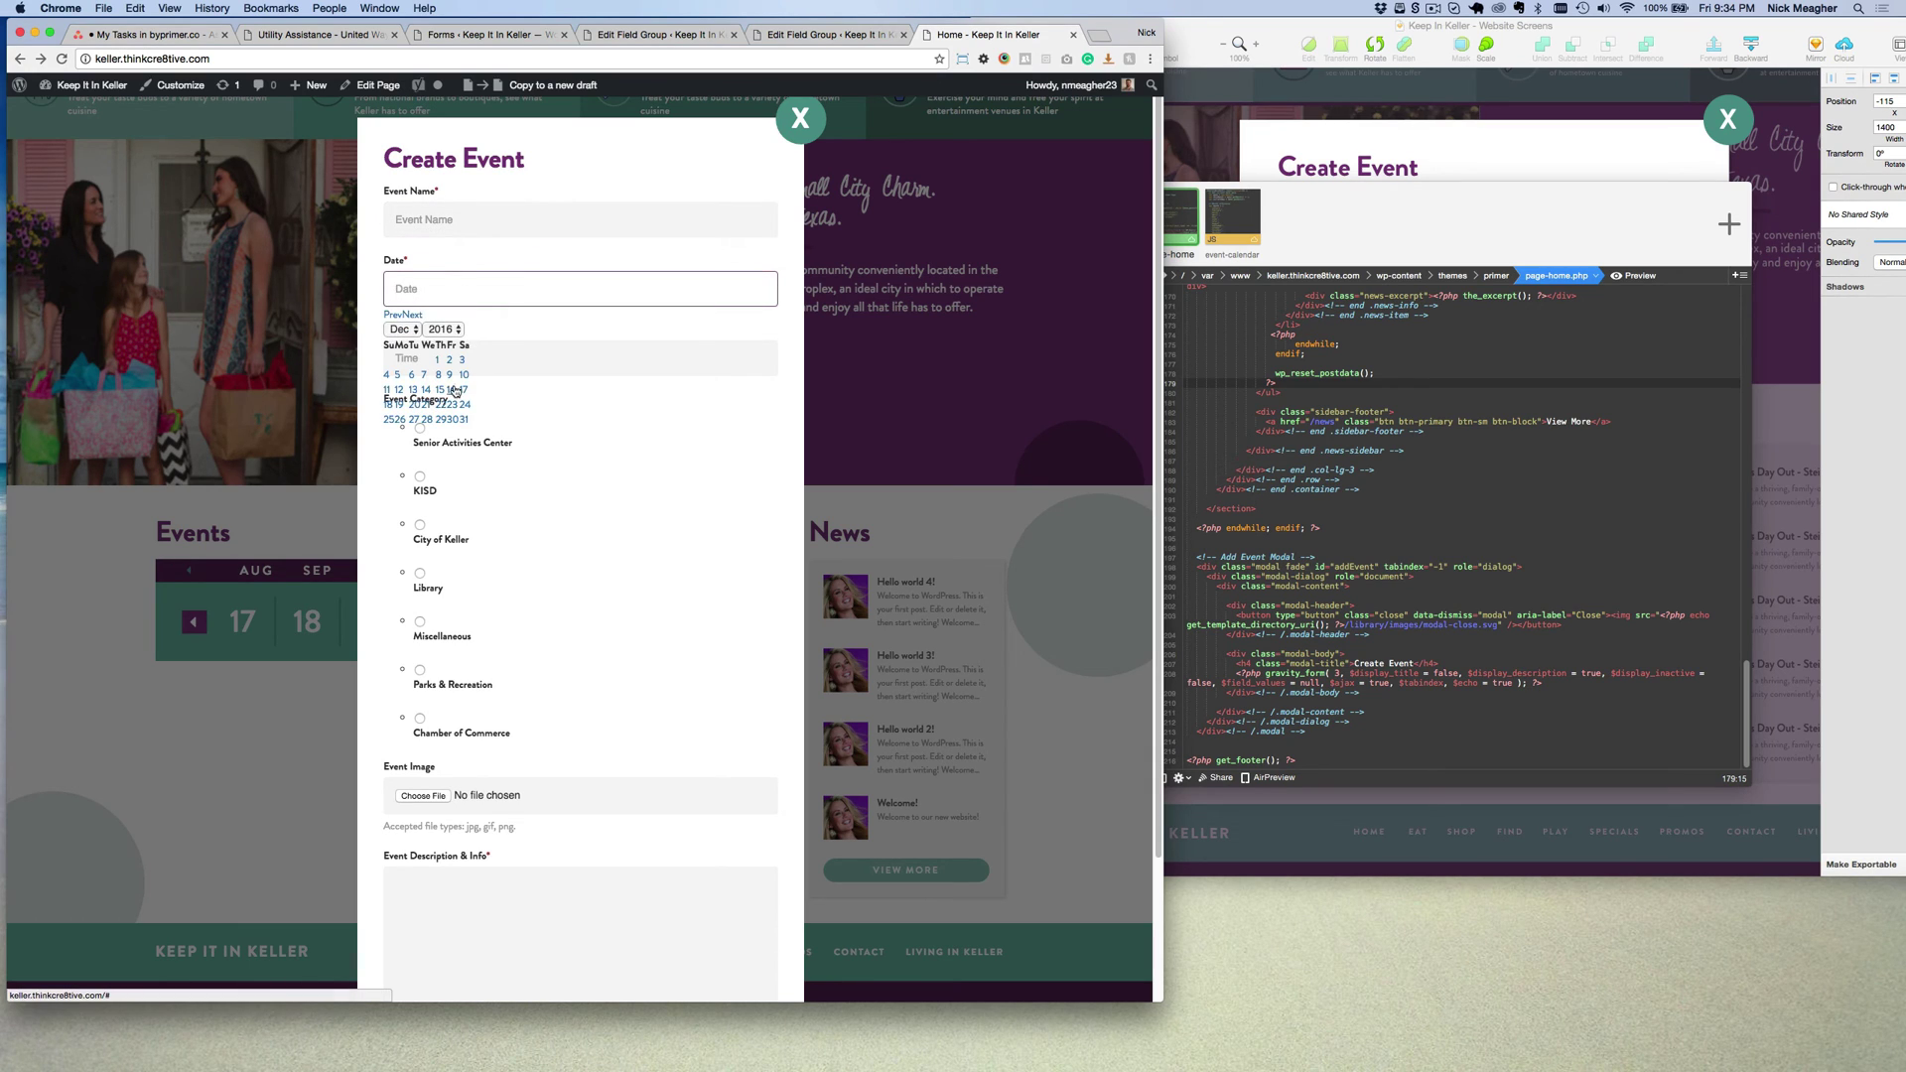
click(457, 329)
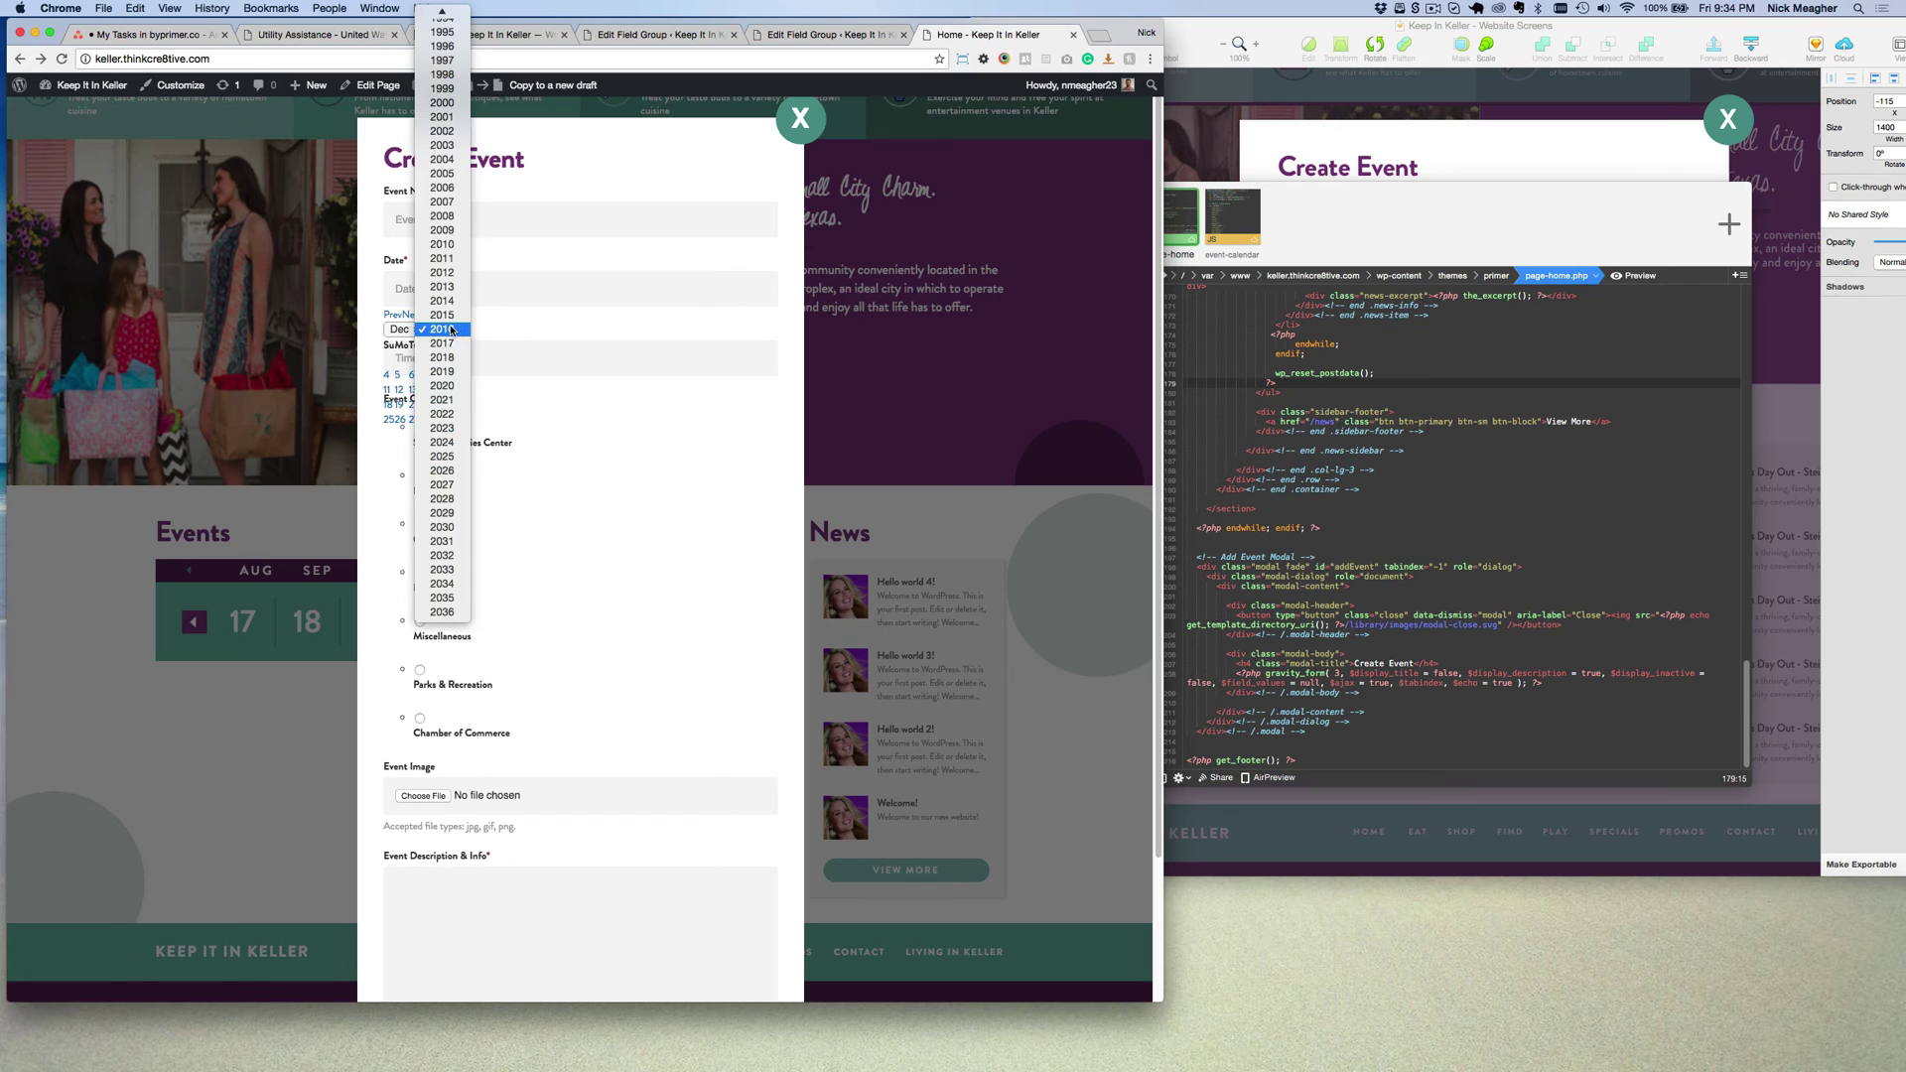
click(519, 329)
click(523, 242)
click(521, 221)
click(528, 220)
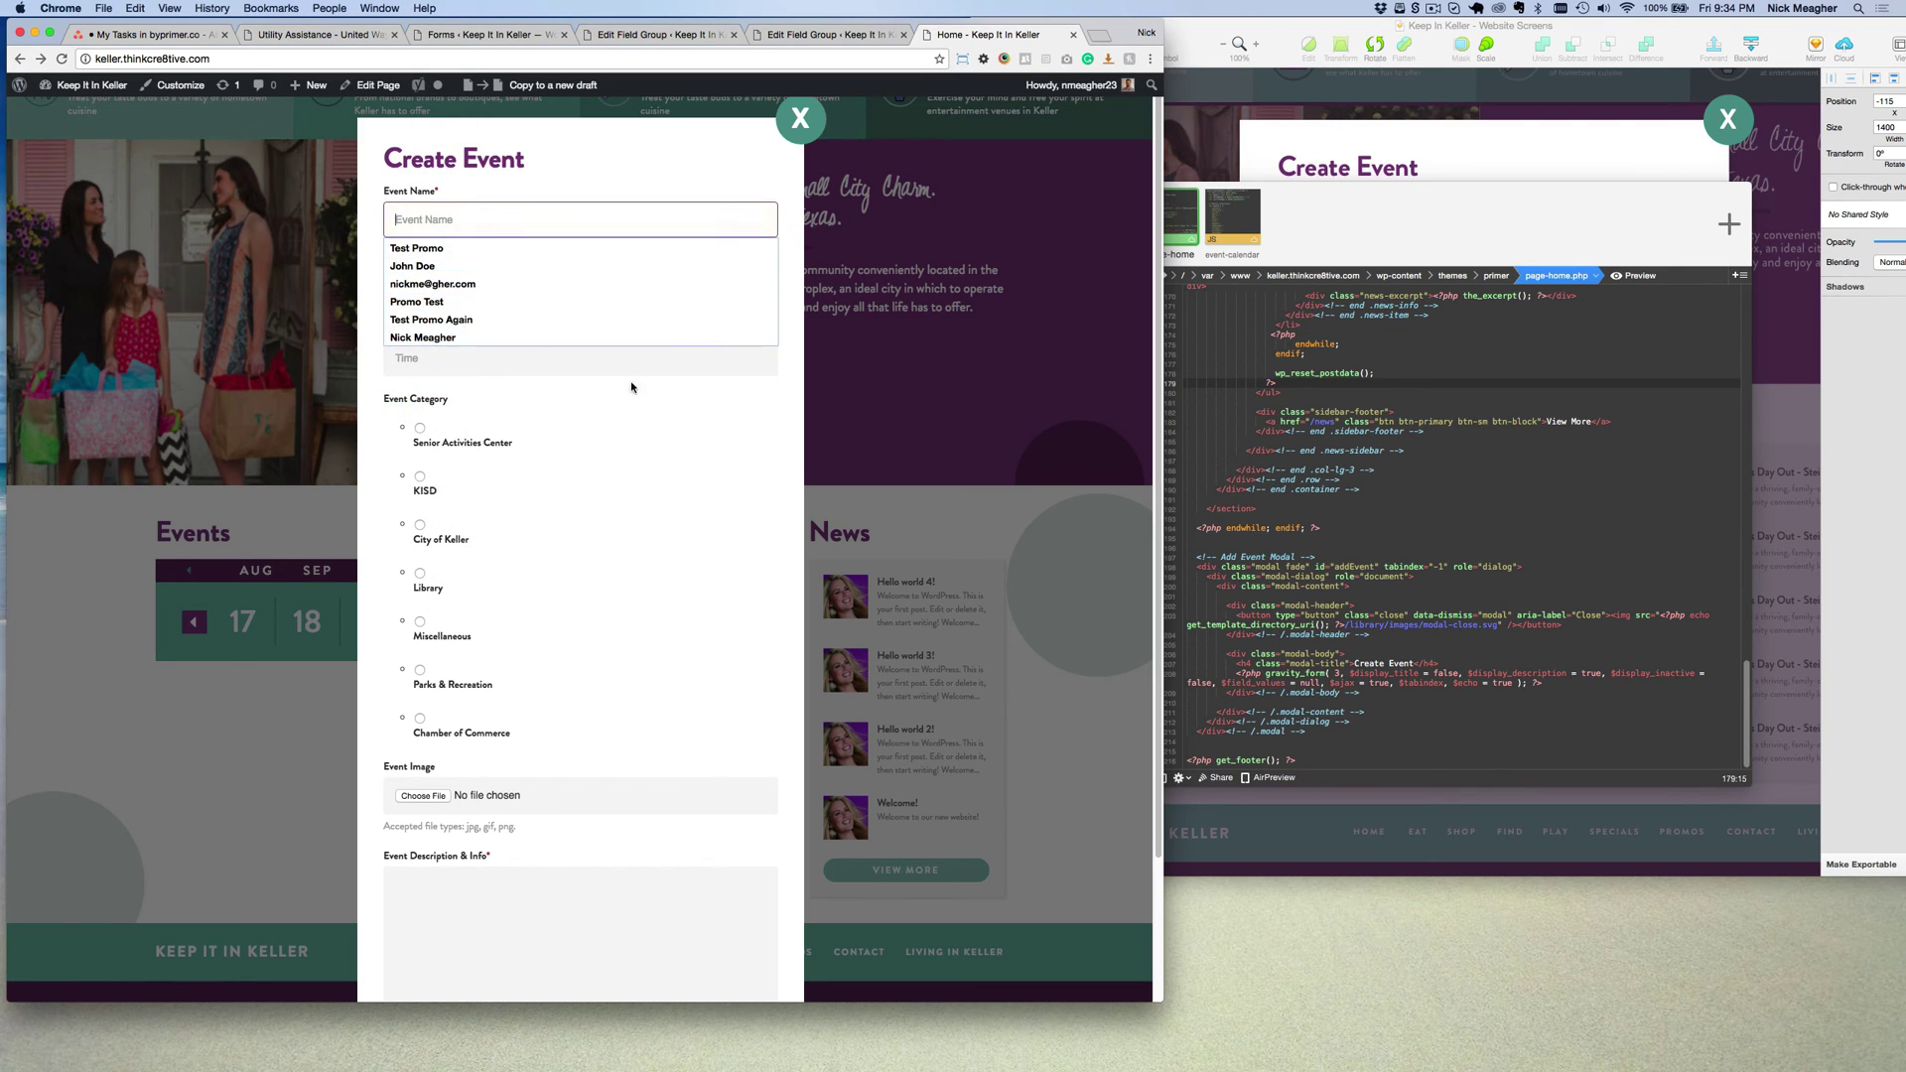
click(532, 405)
scroll(549, 353, down, 3)
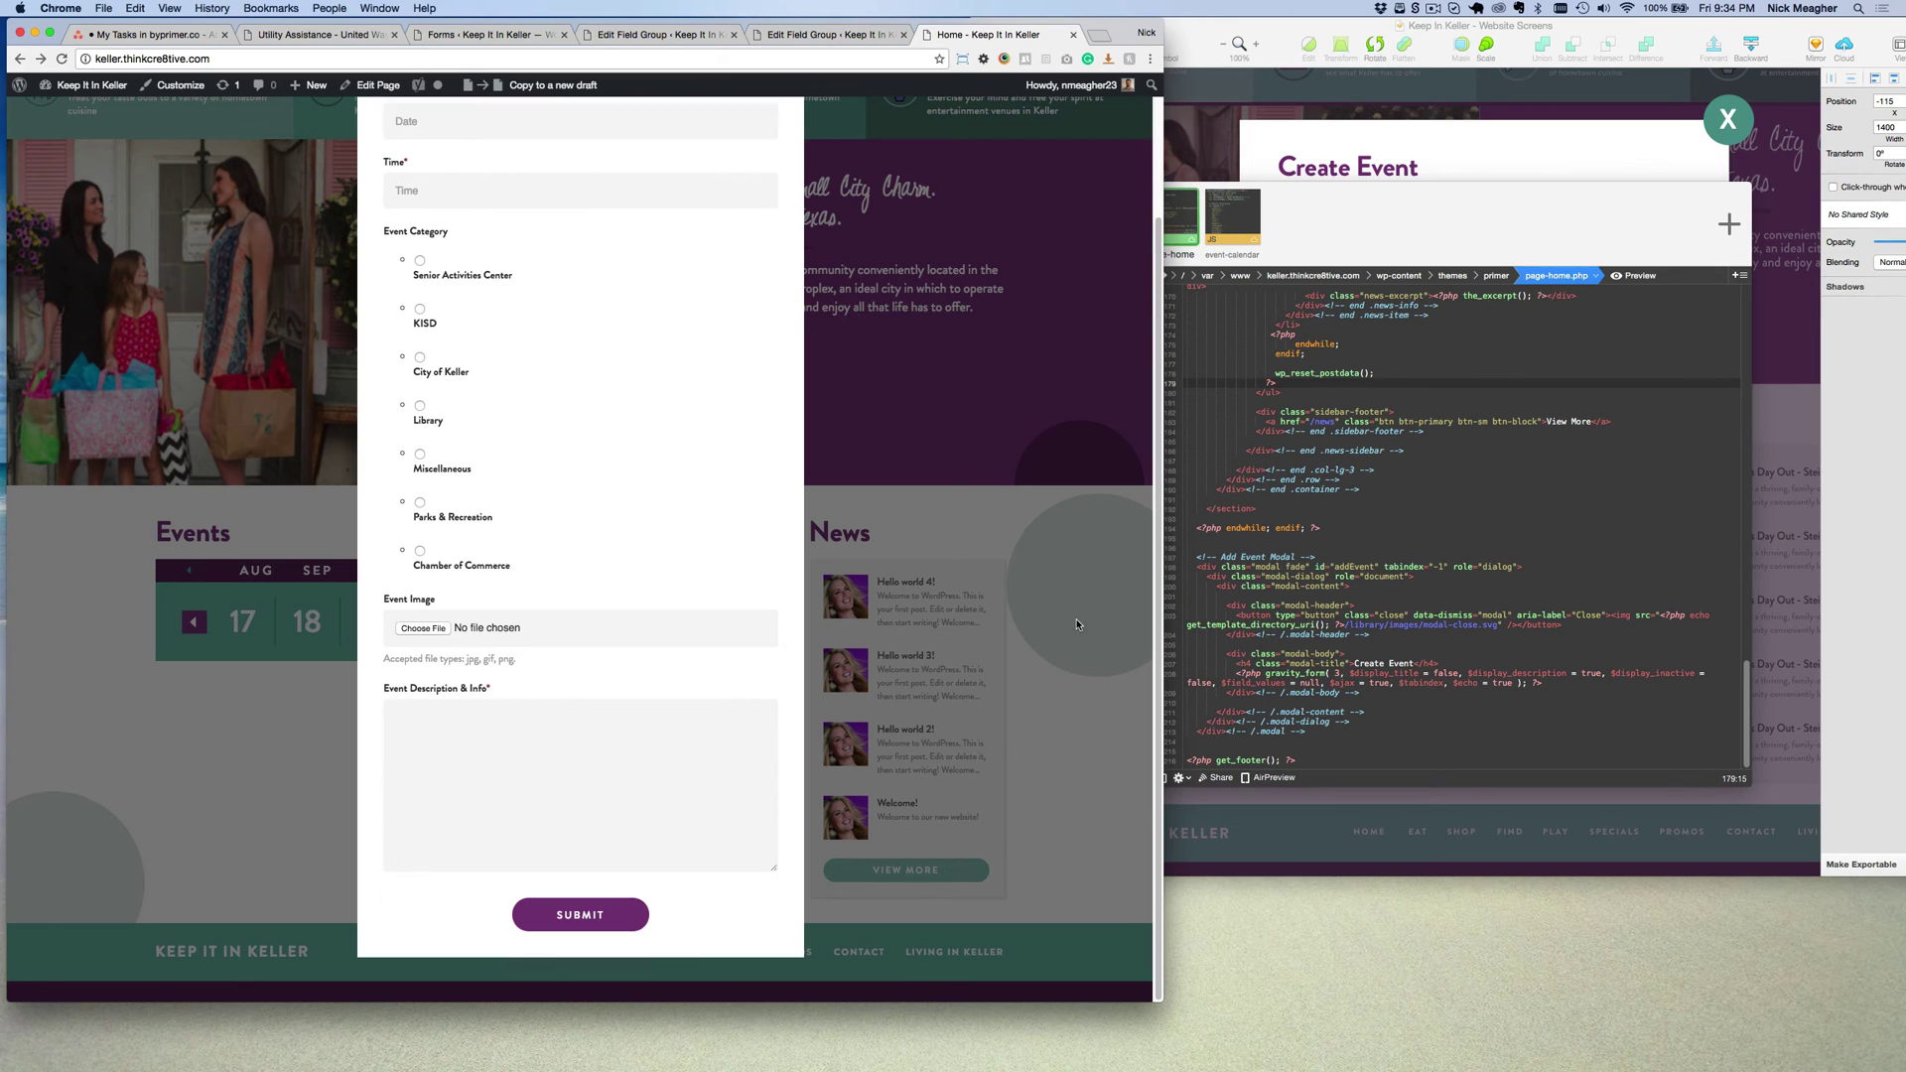
scroll(1148, 670, up, 4)
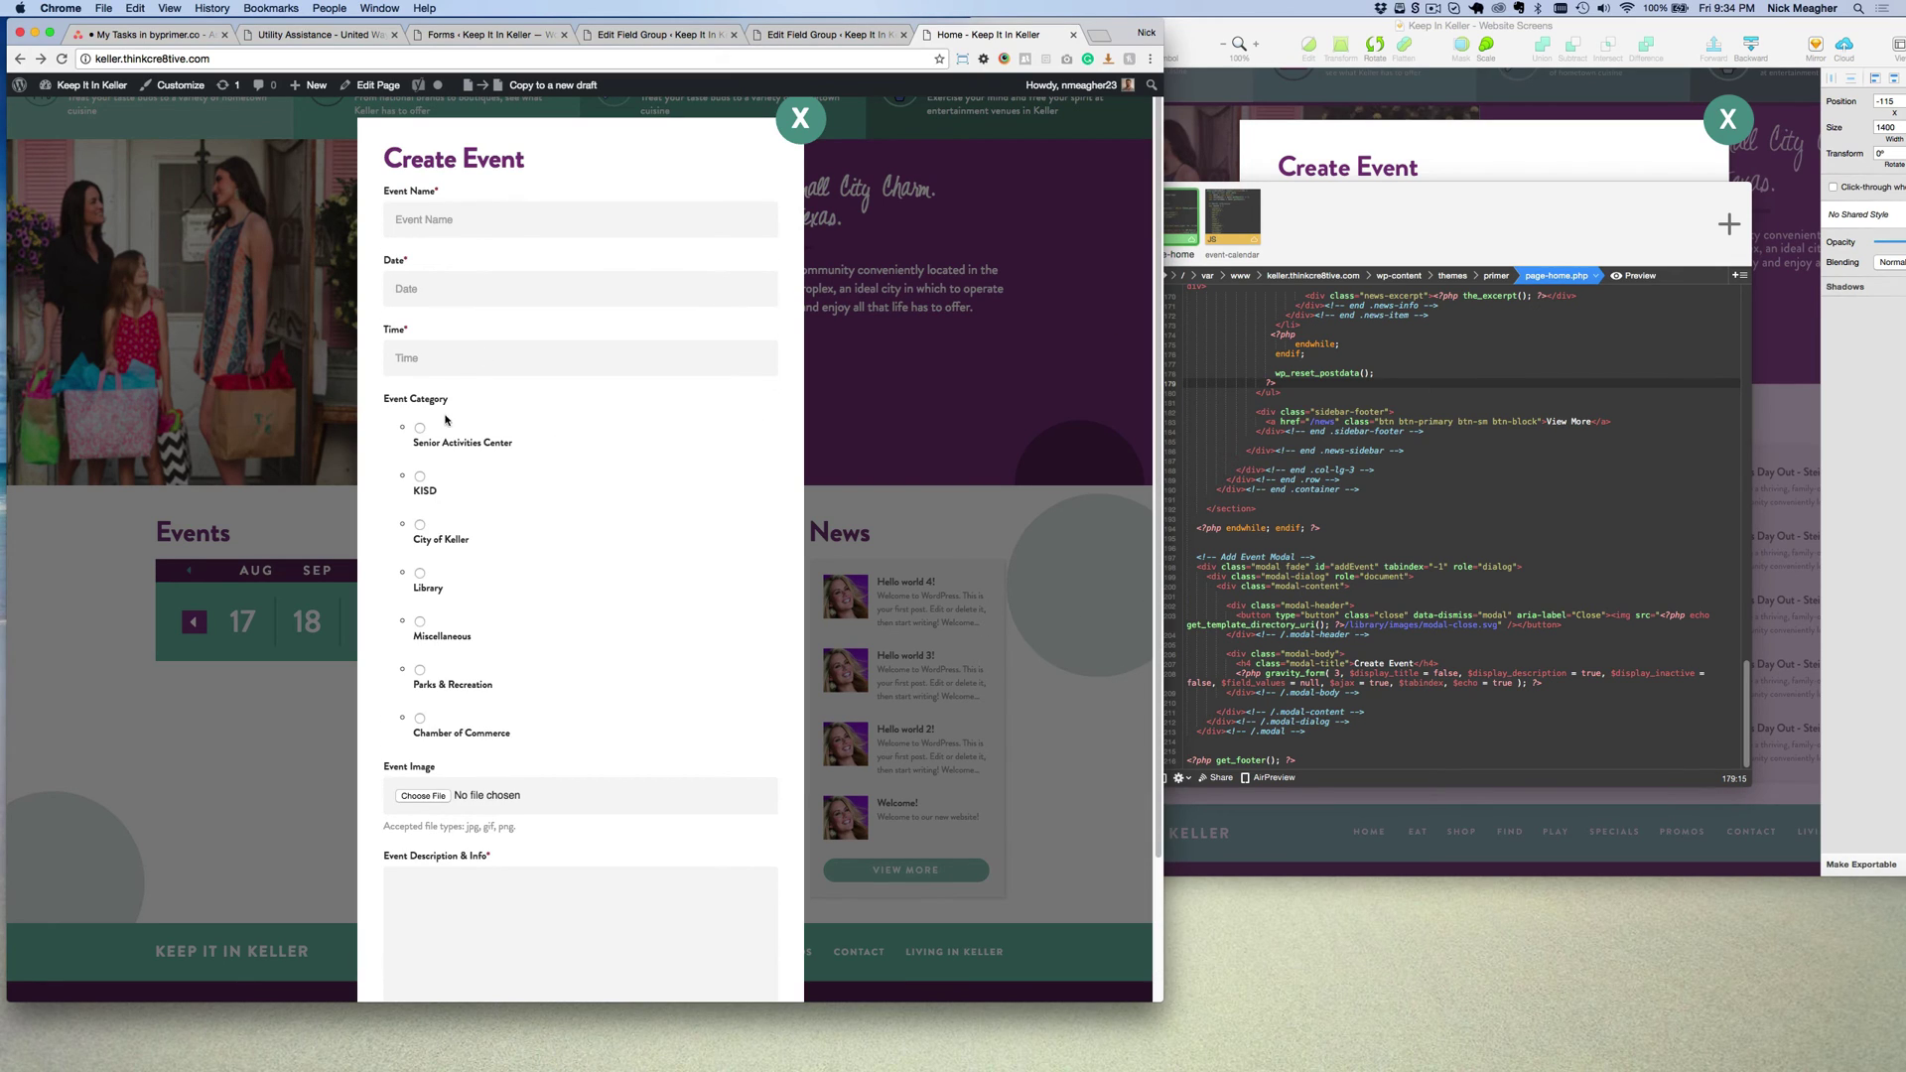
Fill in the event name "Test Event", date 12/09/2016 and time 10:00AM, and choose the category City of Keller.
click(483, 222)
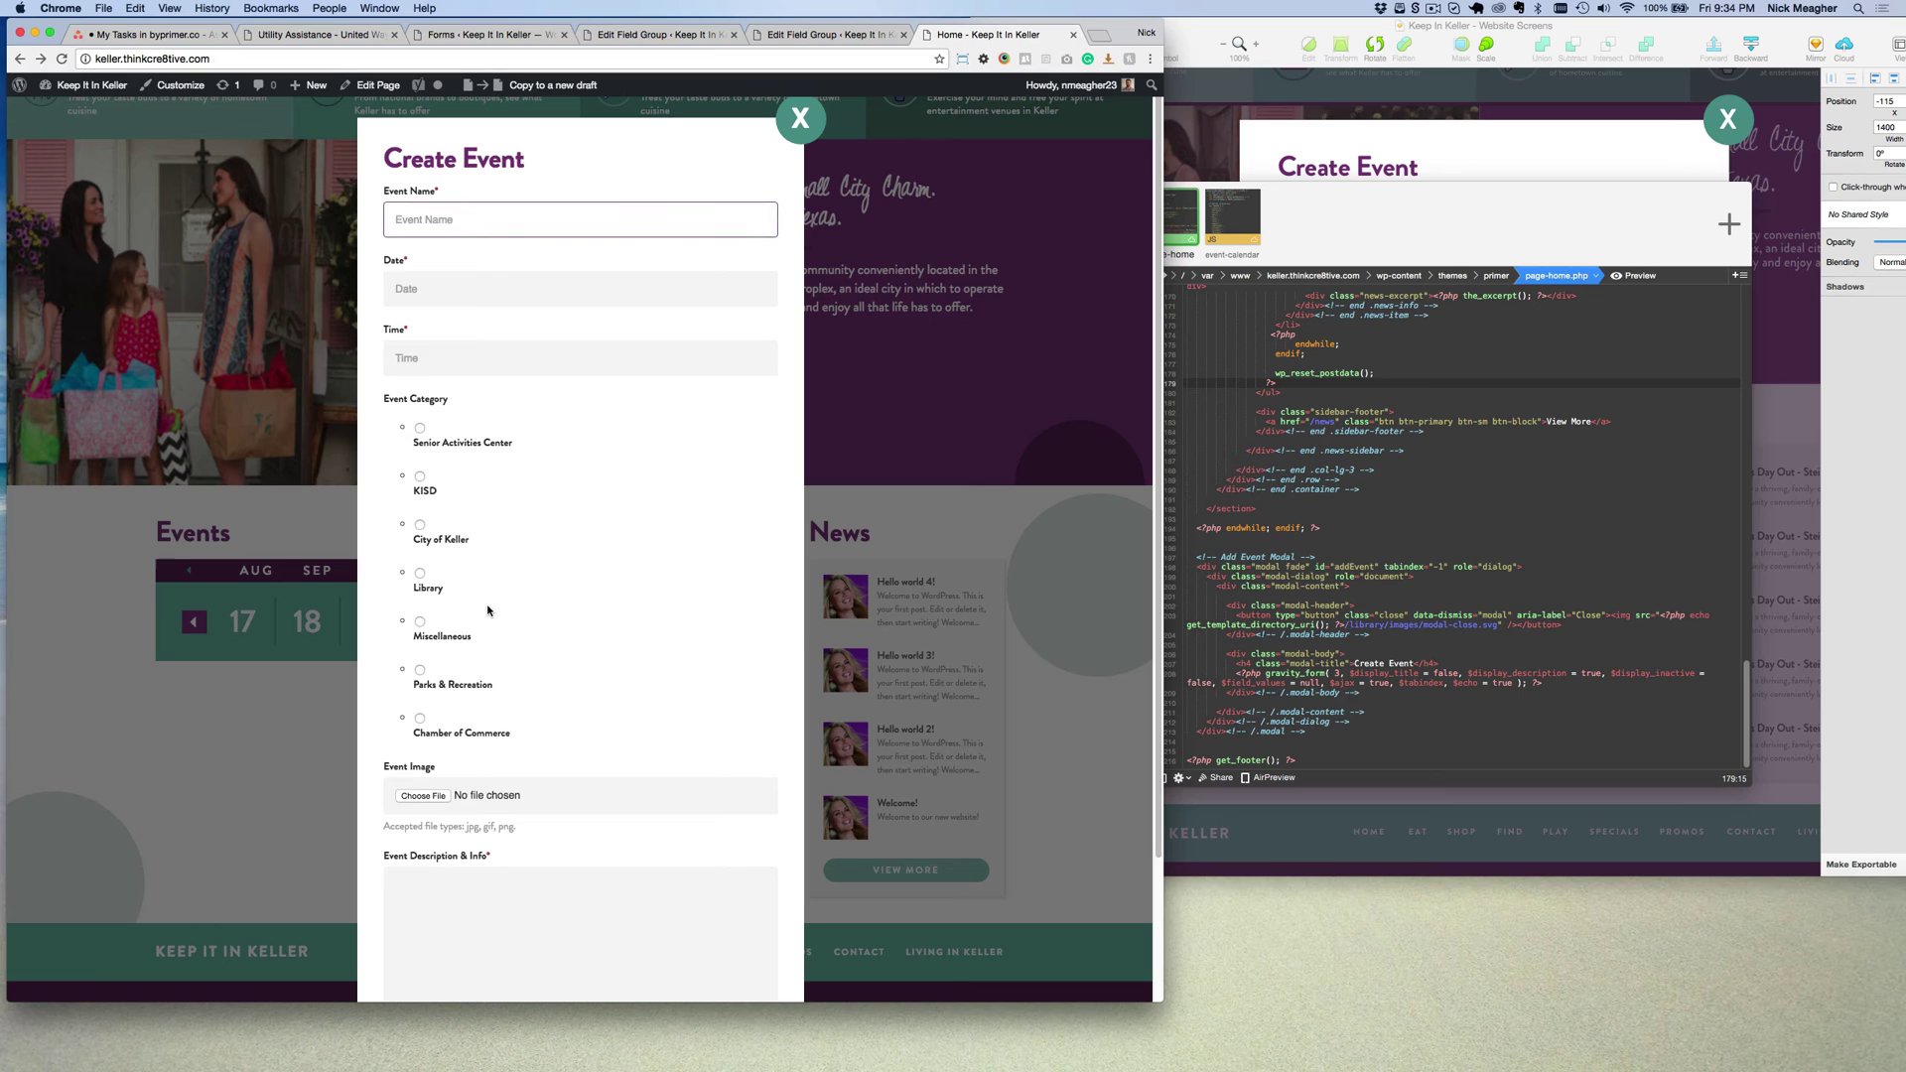
text(Test Event)
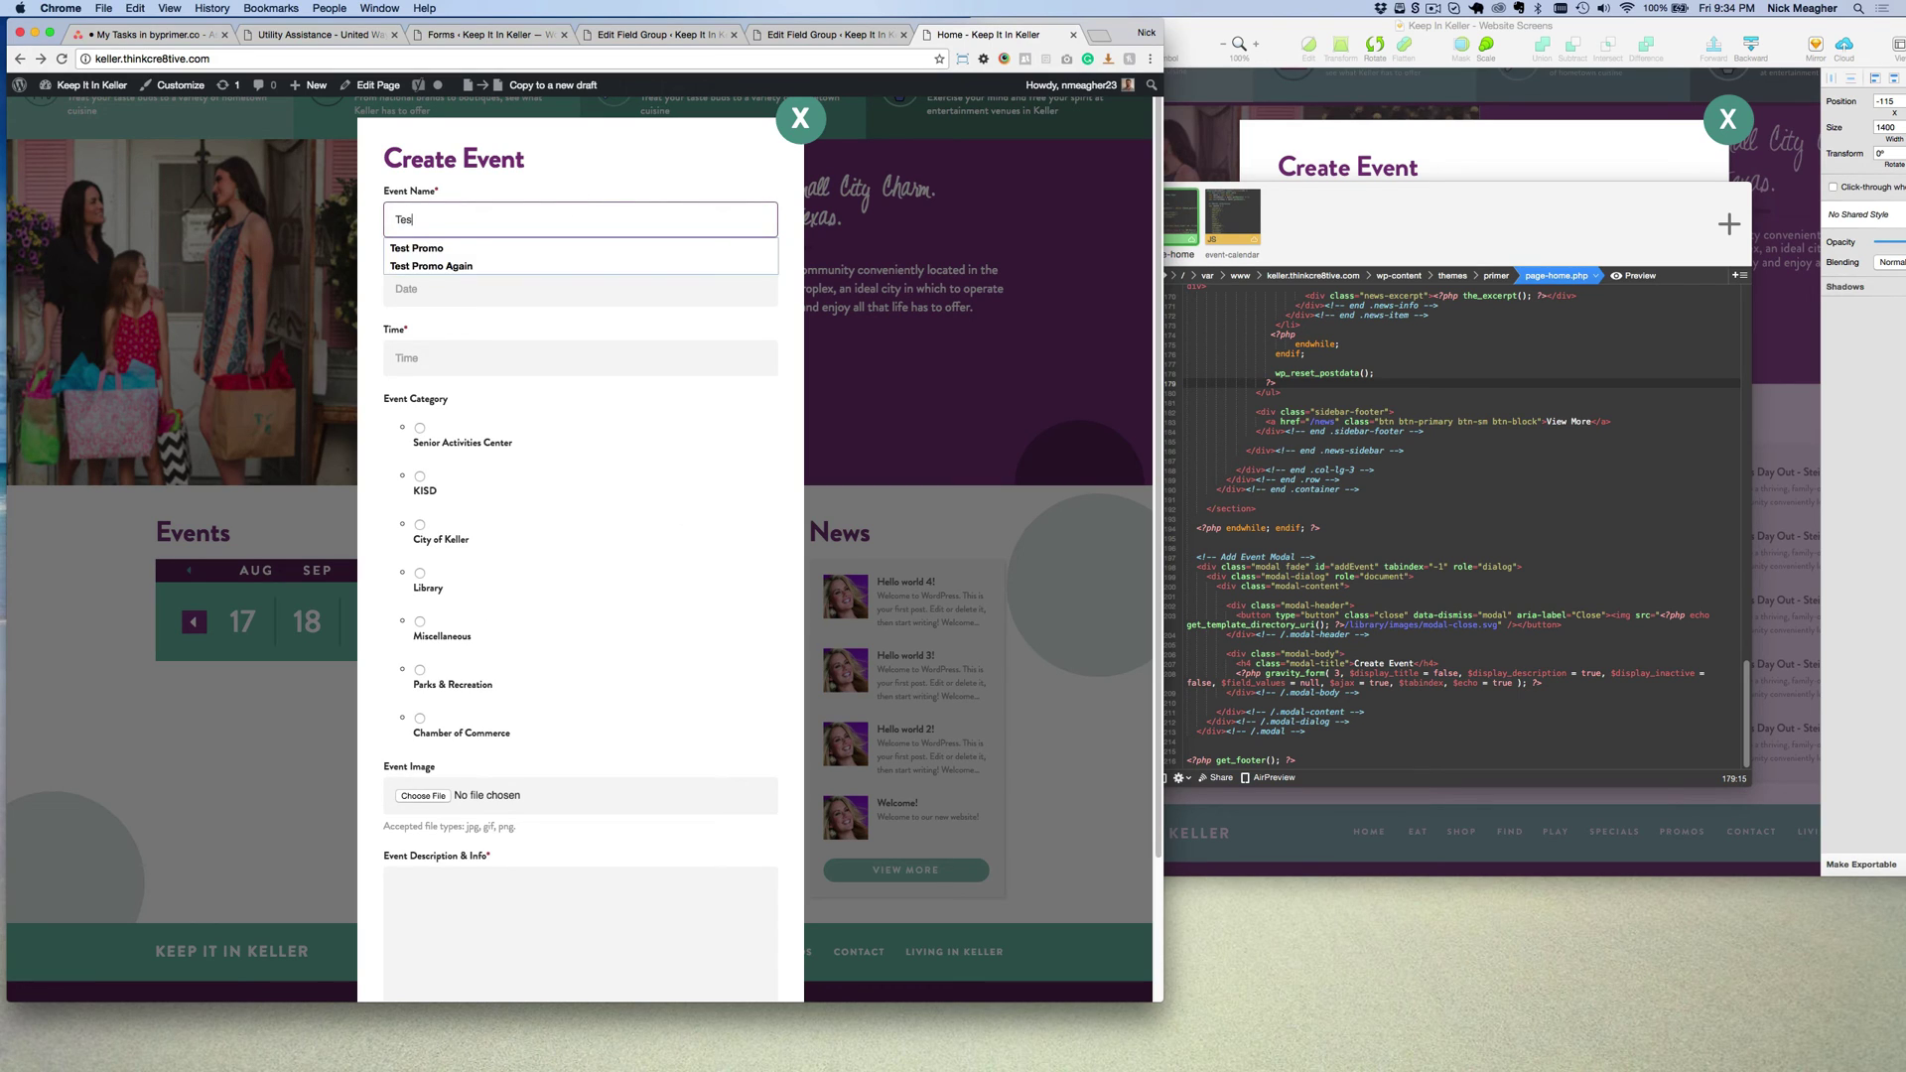
click(490, 288)
click(448, 375)
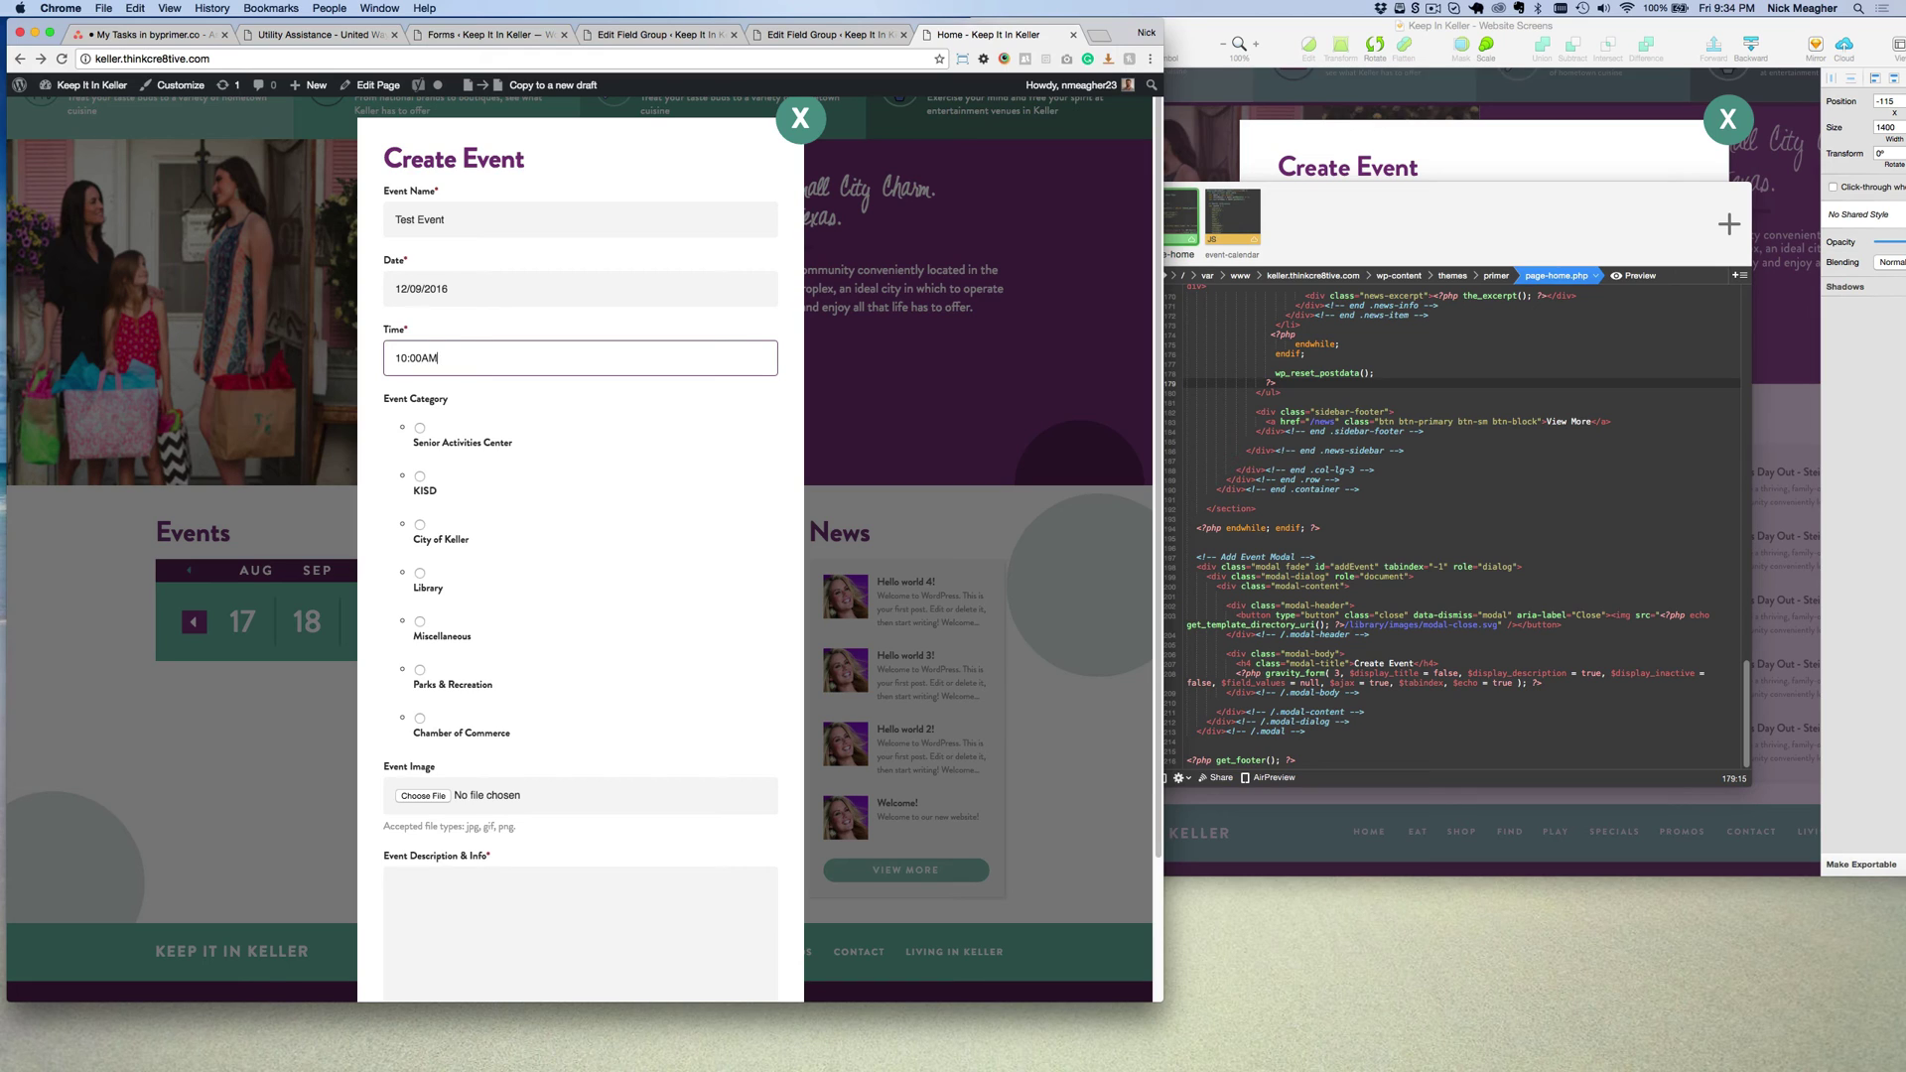
click(440, 539)
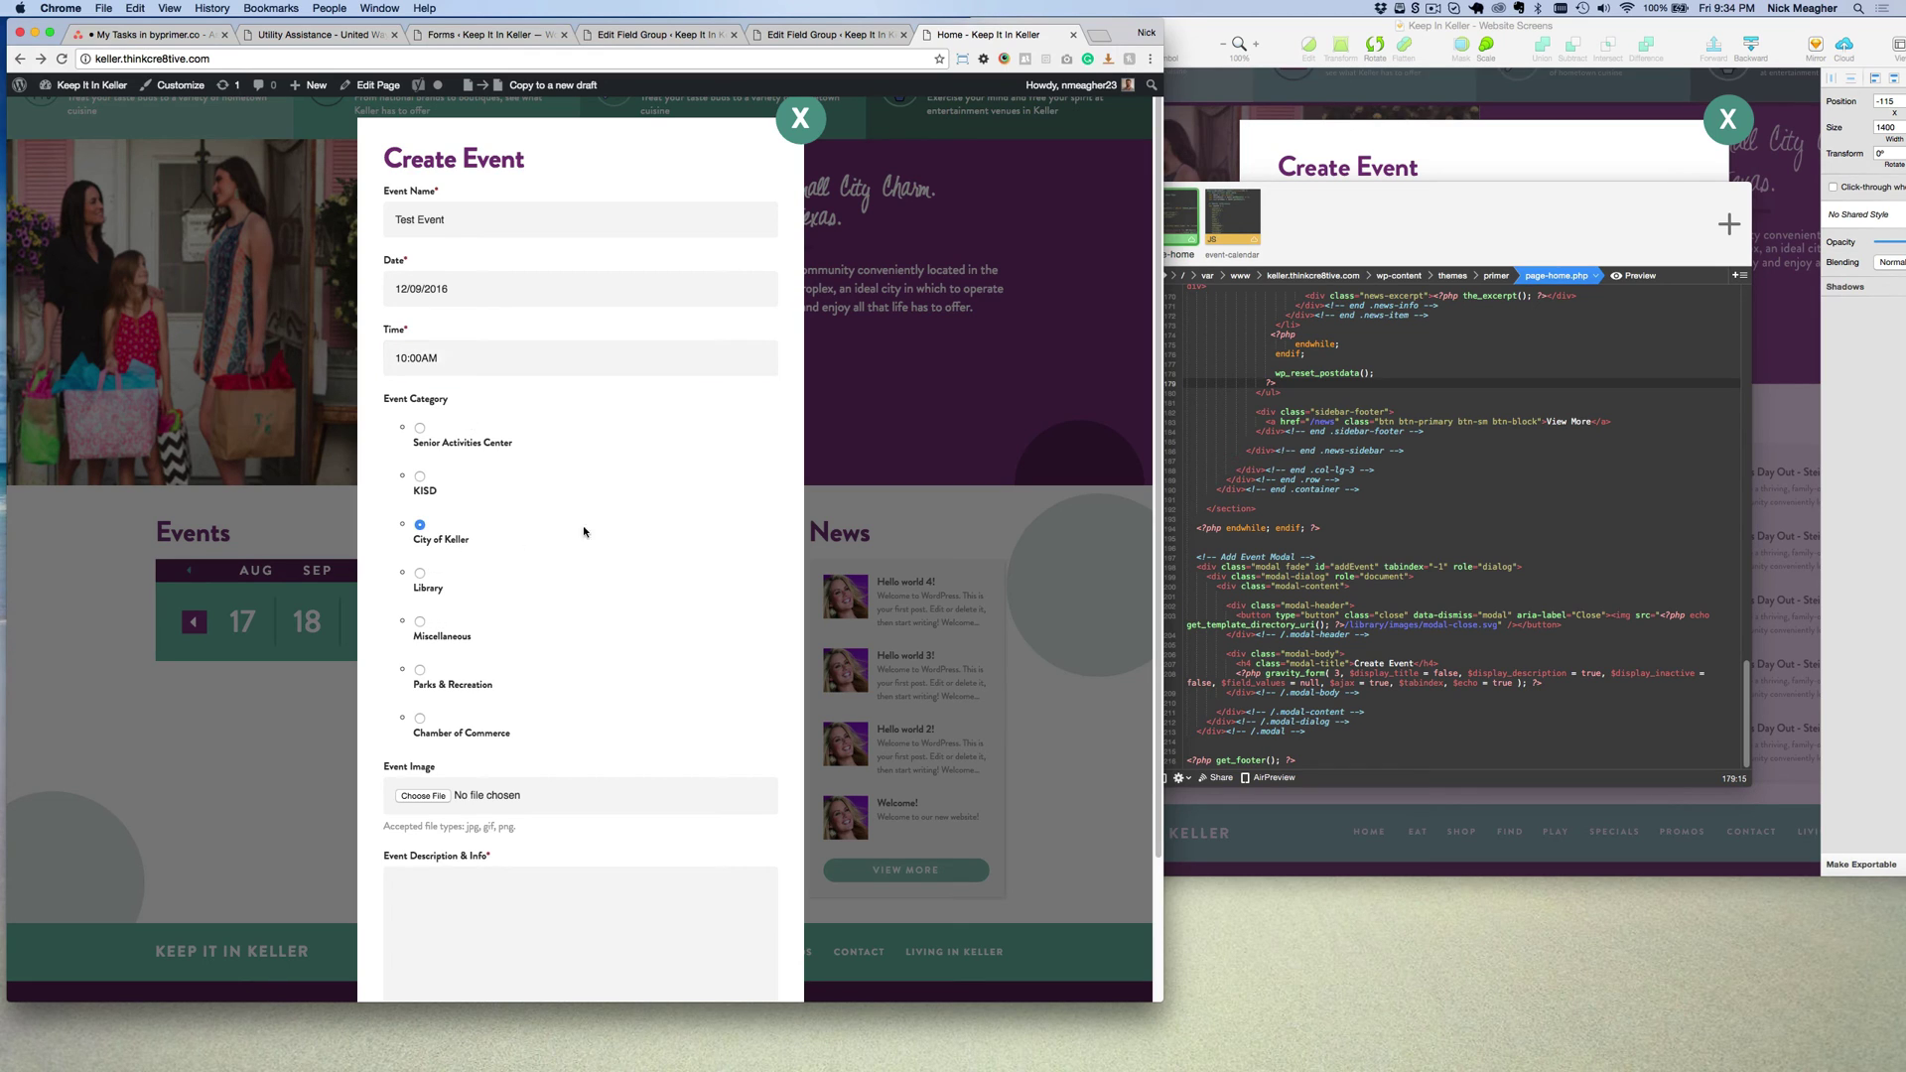
Enter "This is a test description!" as the event description and info.
scroll(573, 575, down, 1)
scroll(460, 692, down, 2)
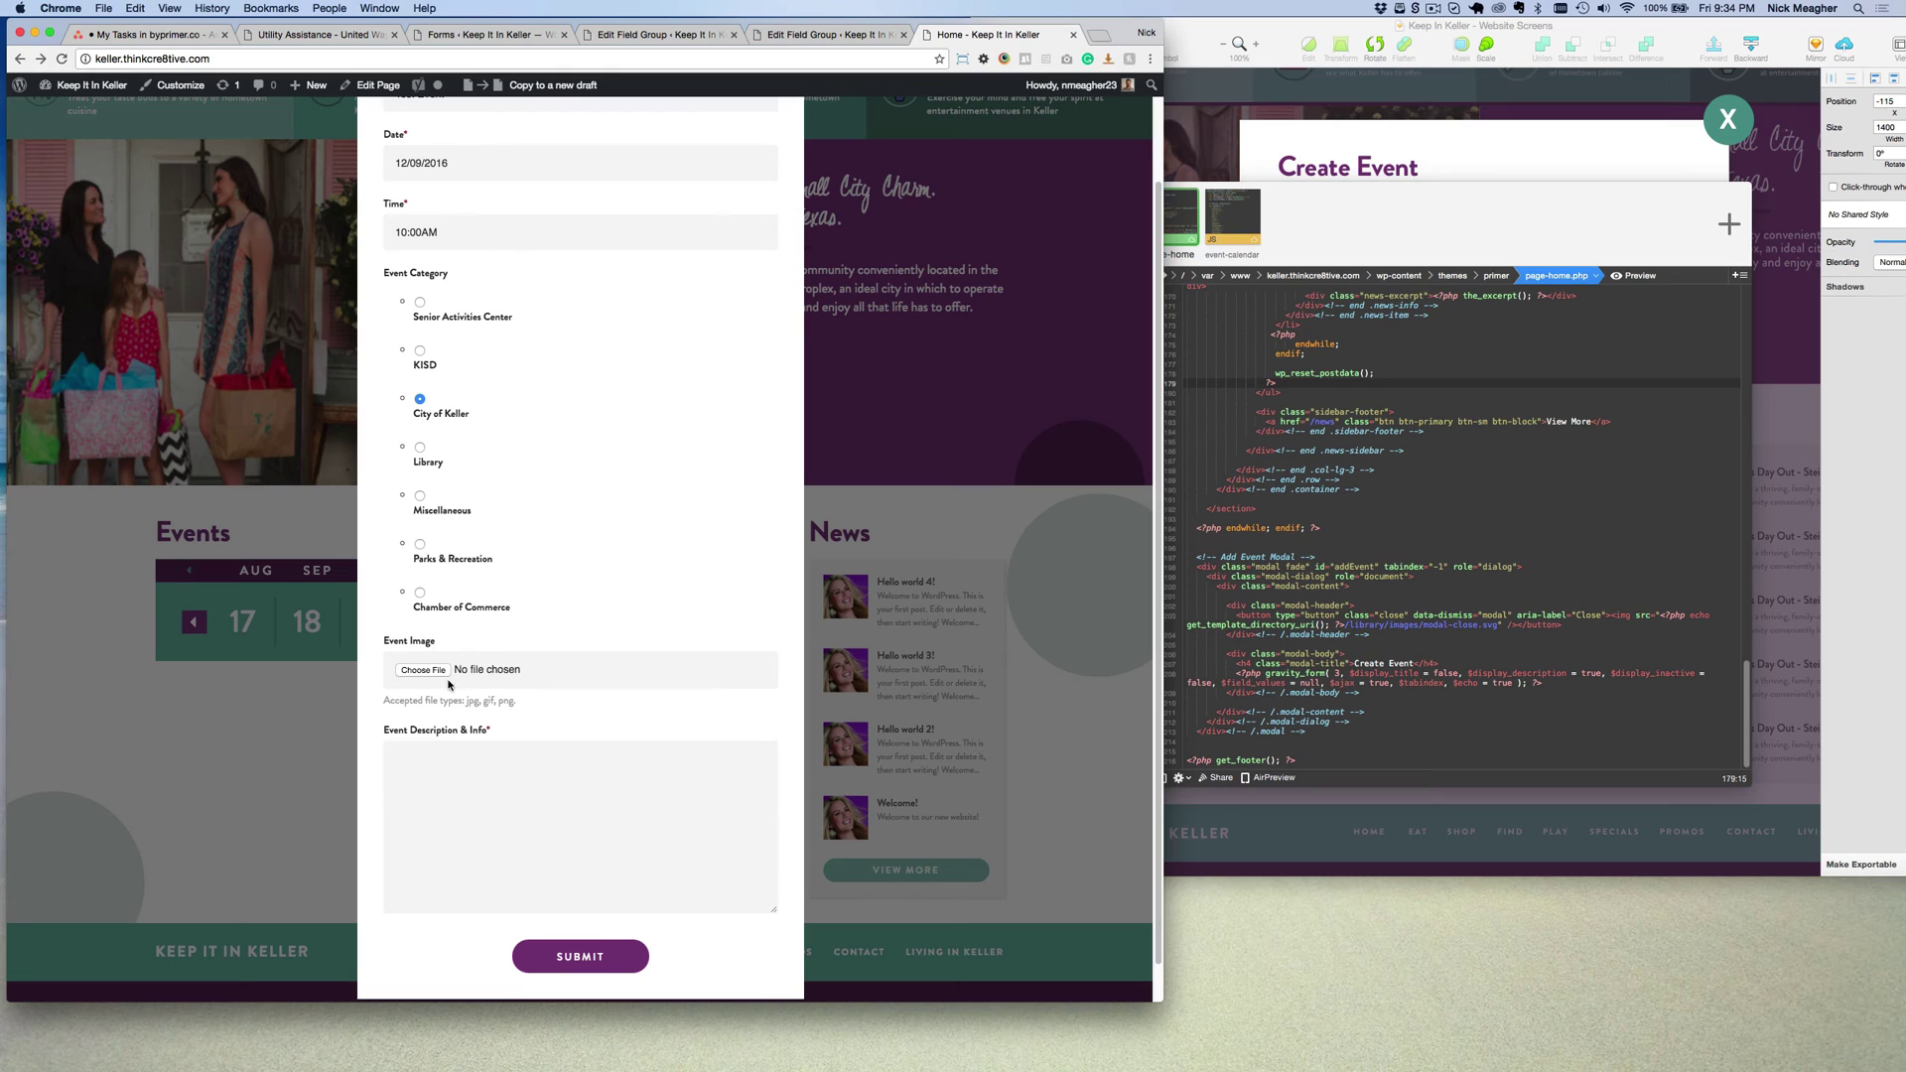
scroll(520, 678, down, 1)
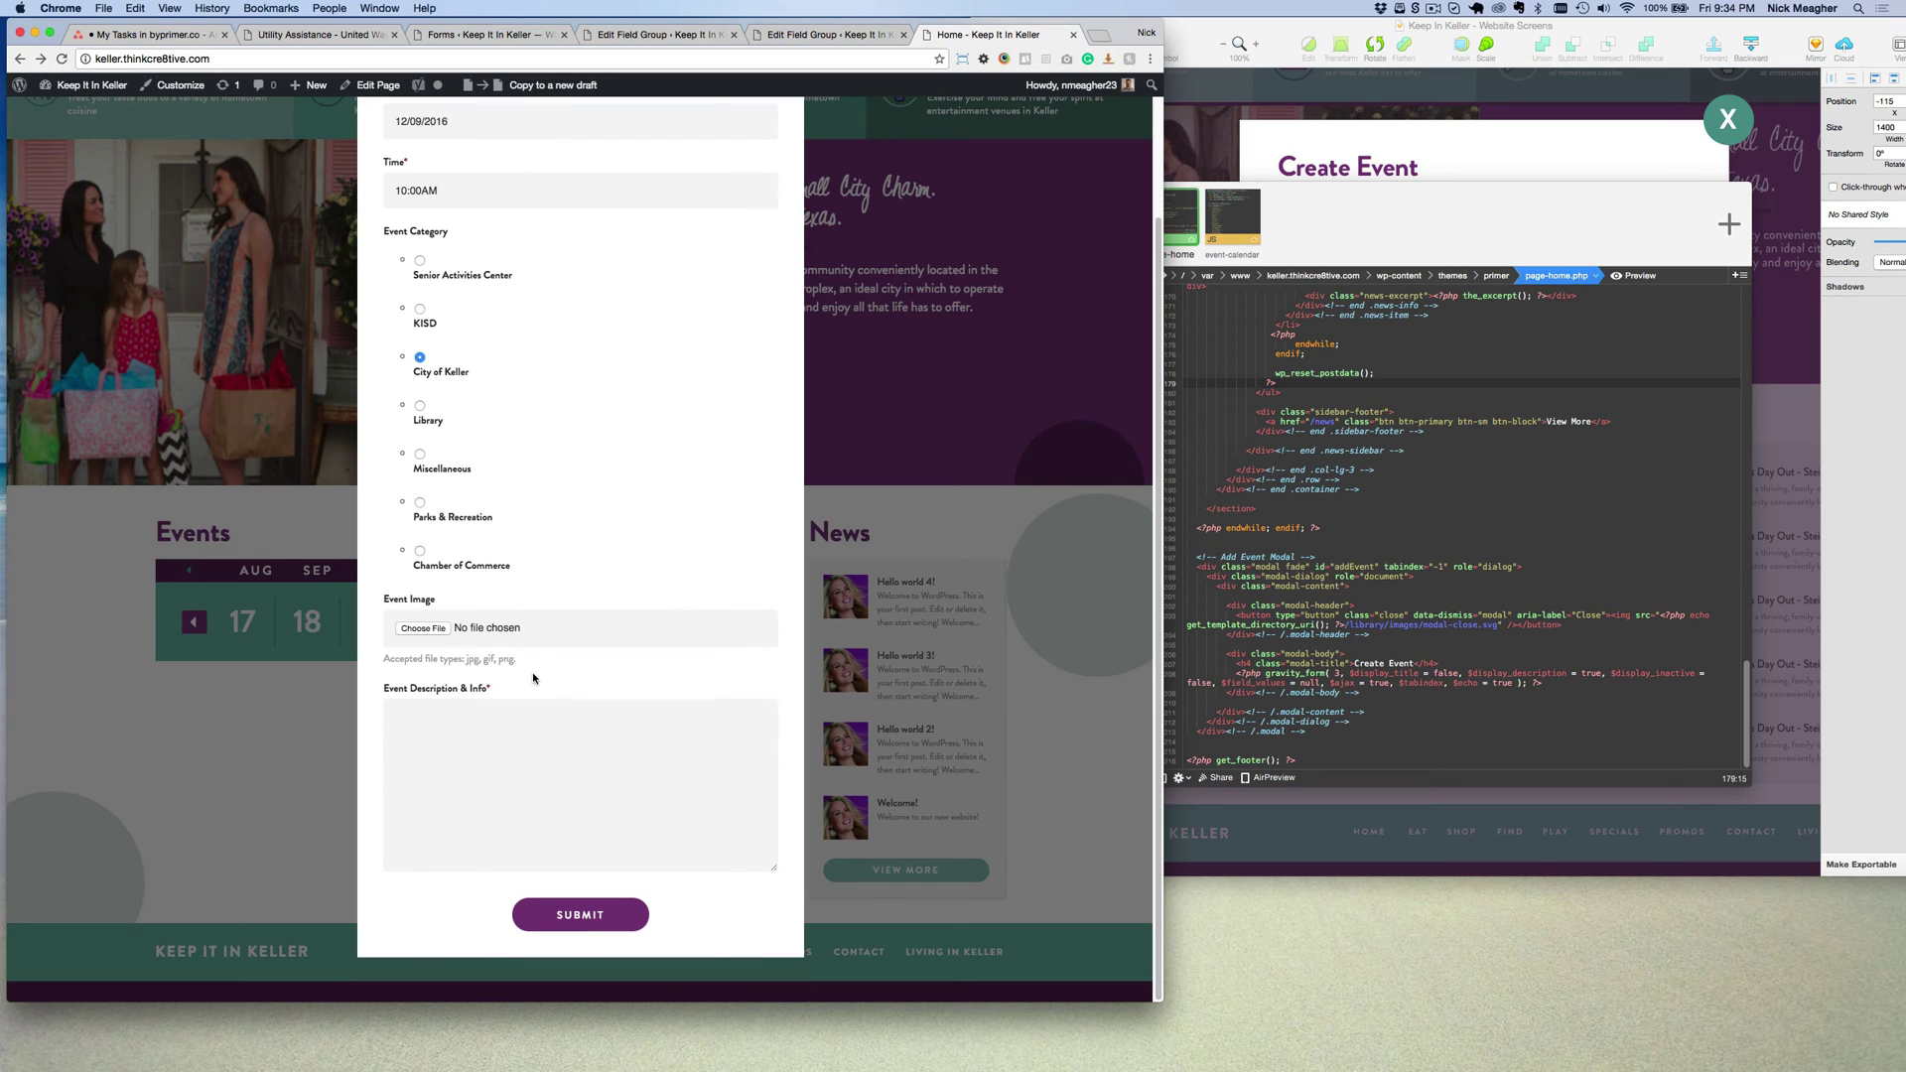
click(604, 753)
text(This is a test description!)
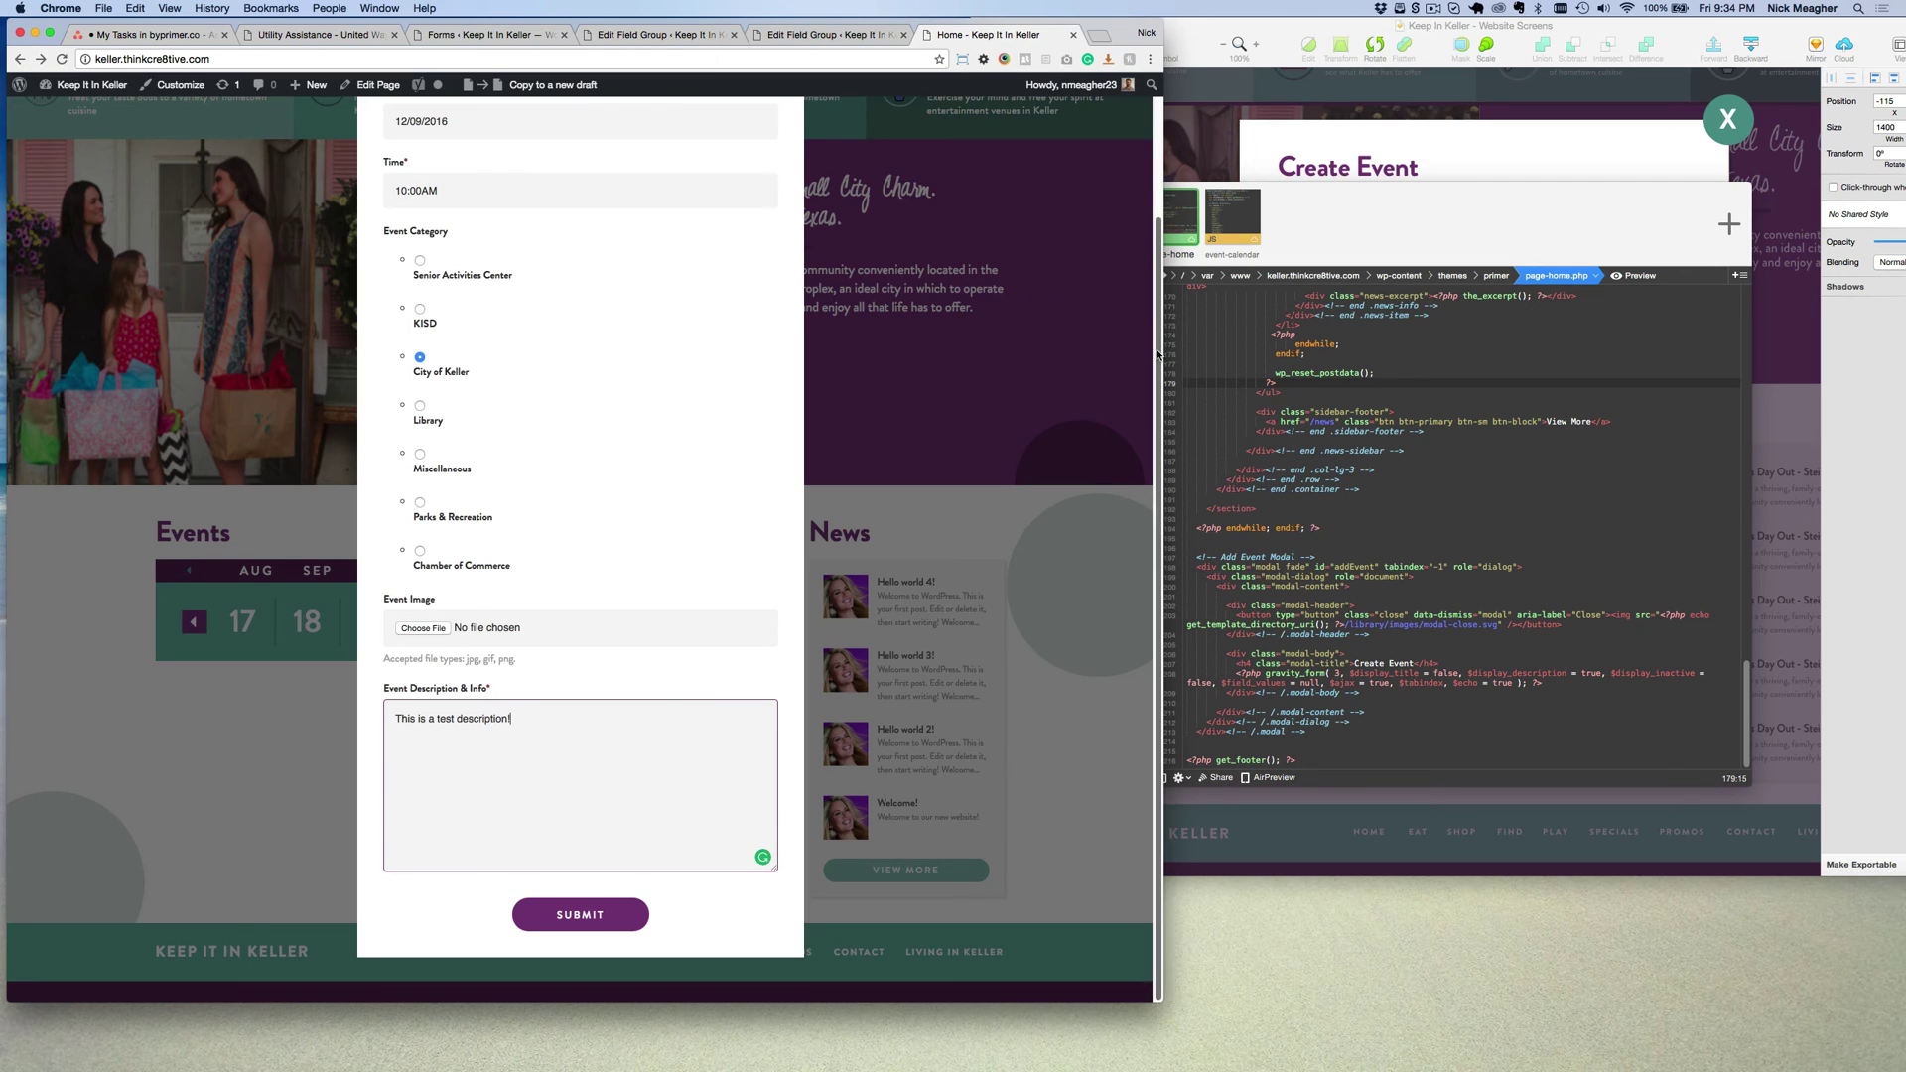
Try to change the event date to a day in January 2017 with the date picker.
scroll(355, 241, up, 4)
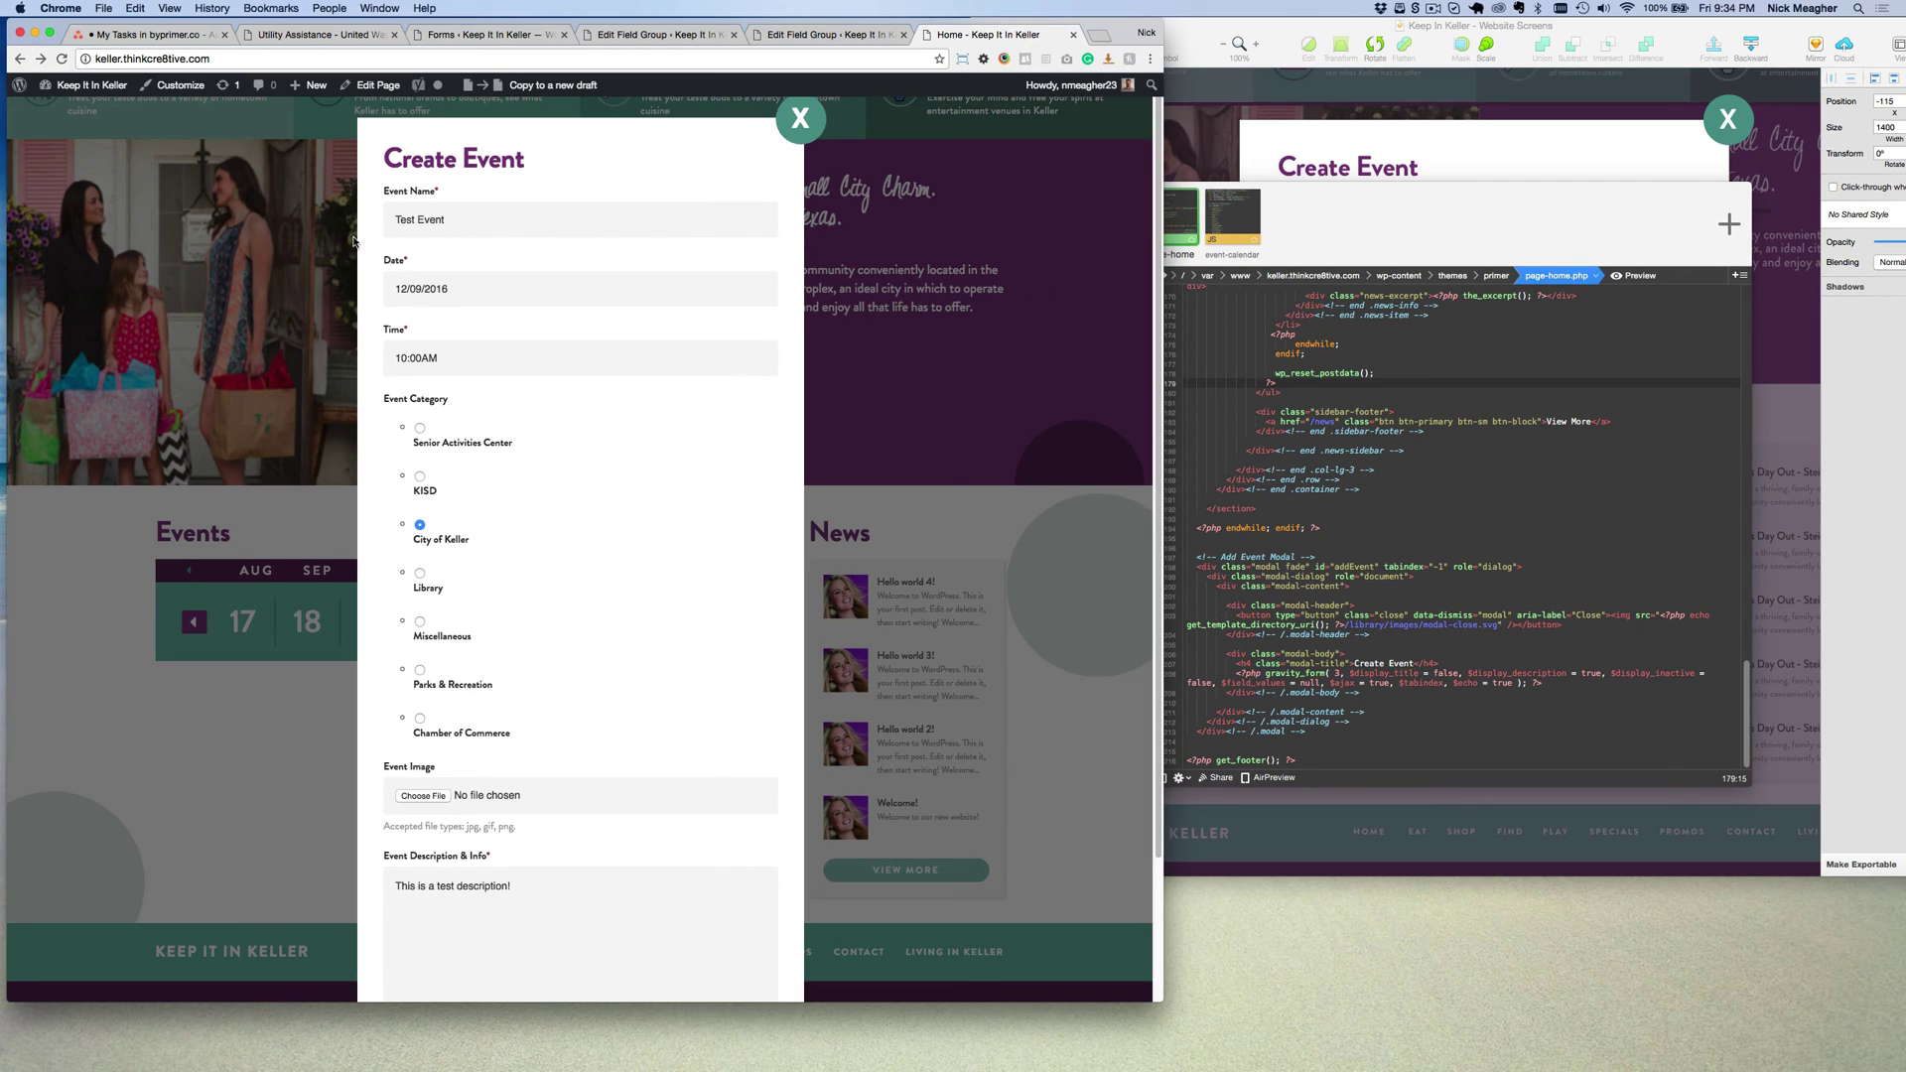
click(490, 294)
click(425, 334)
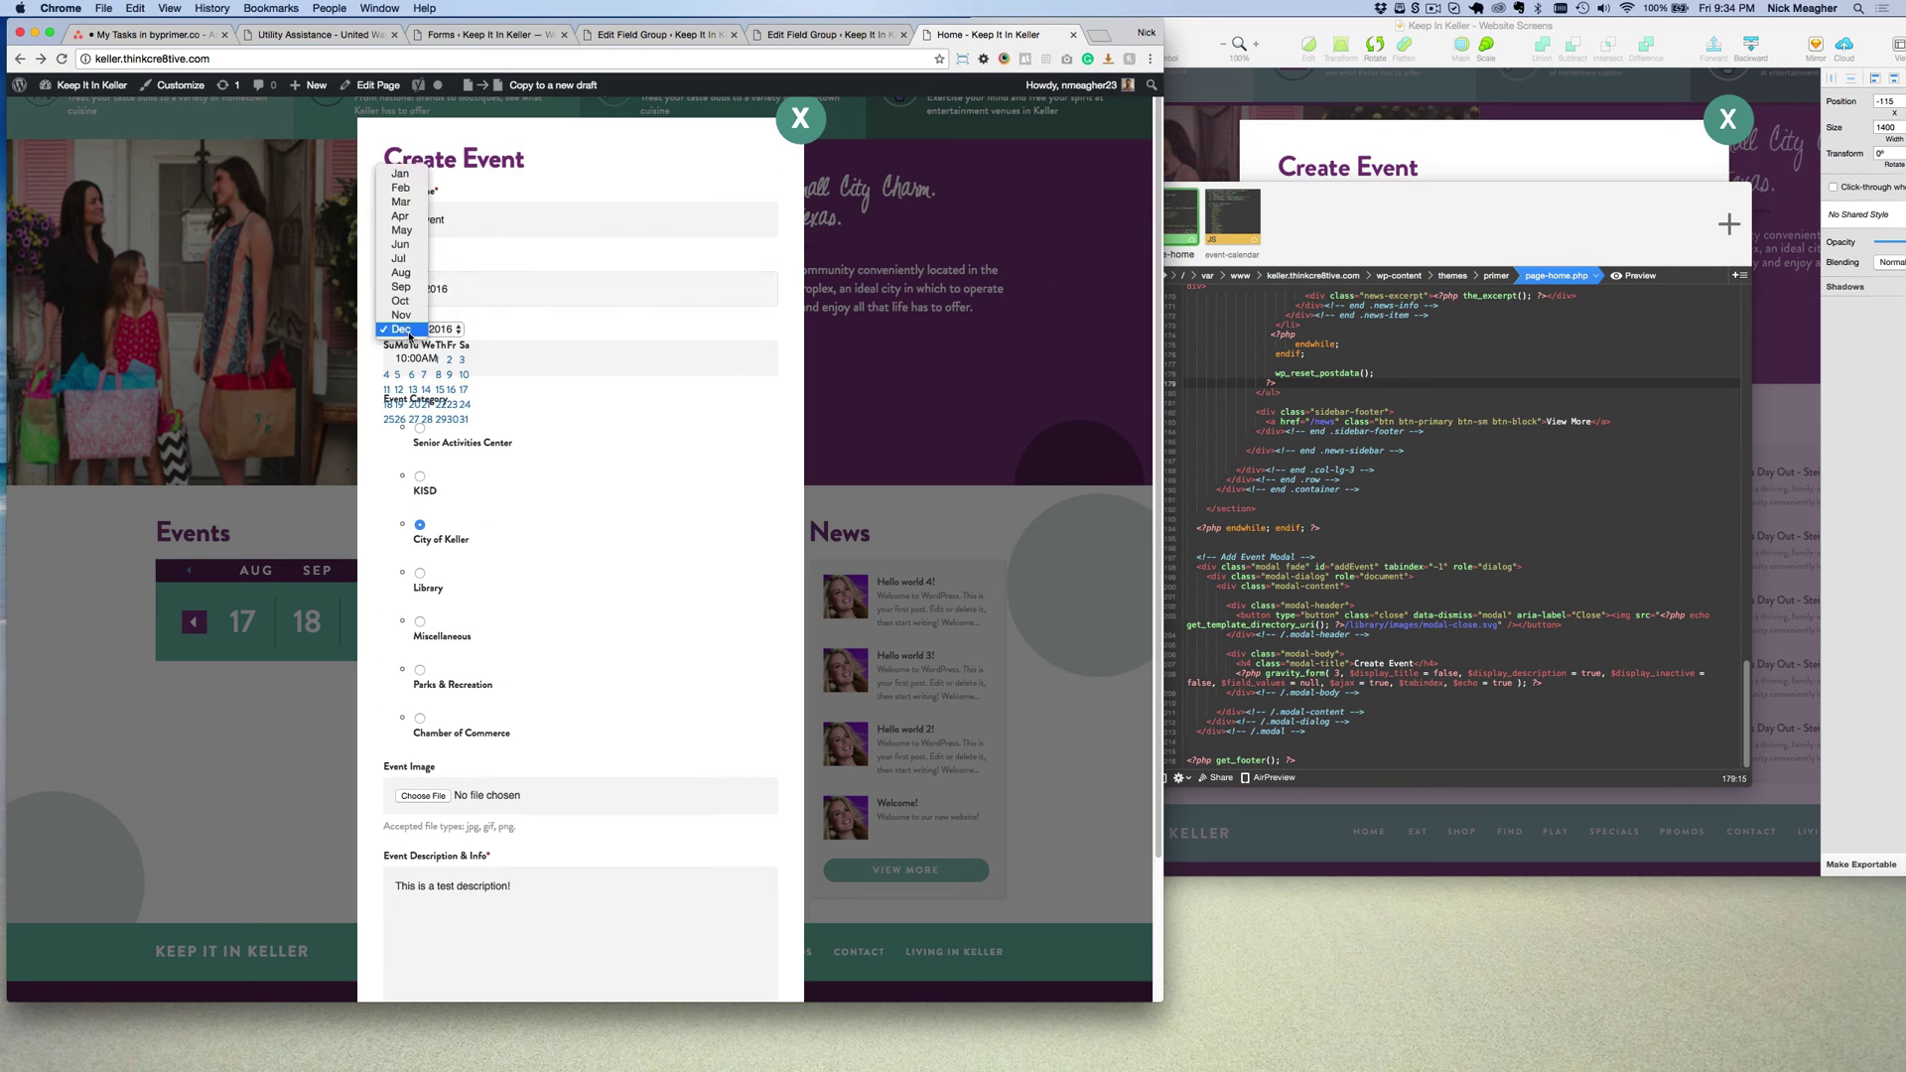
click(402, 174)
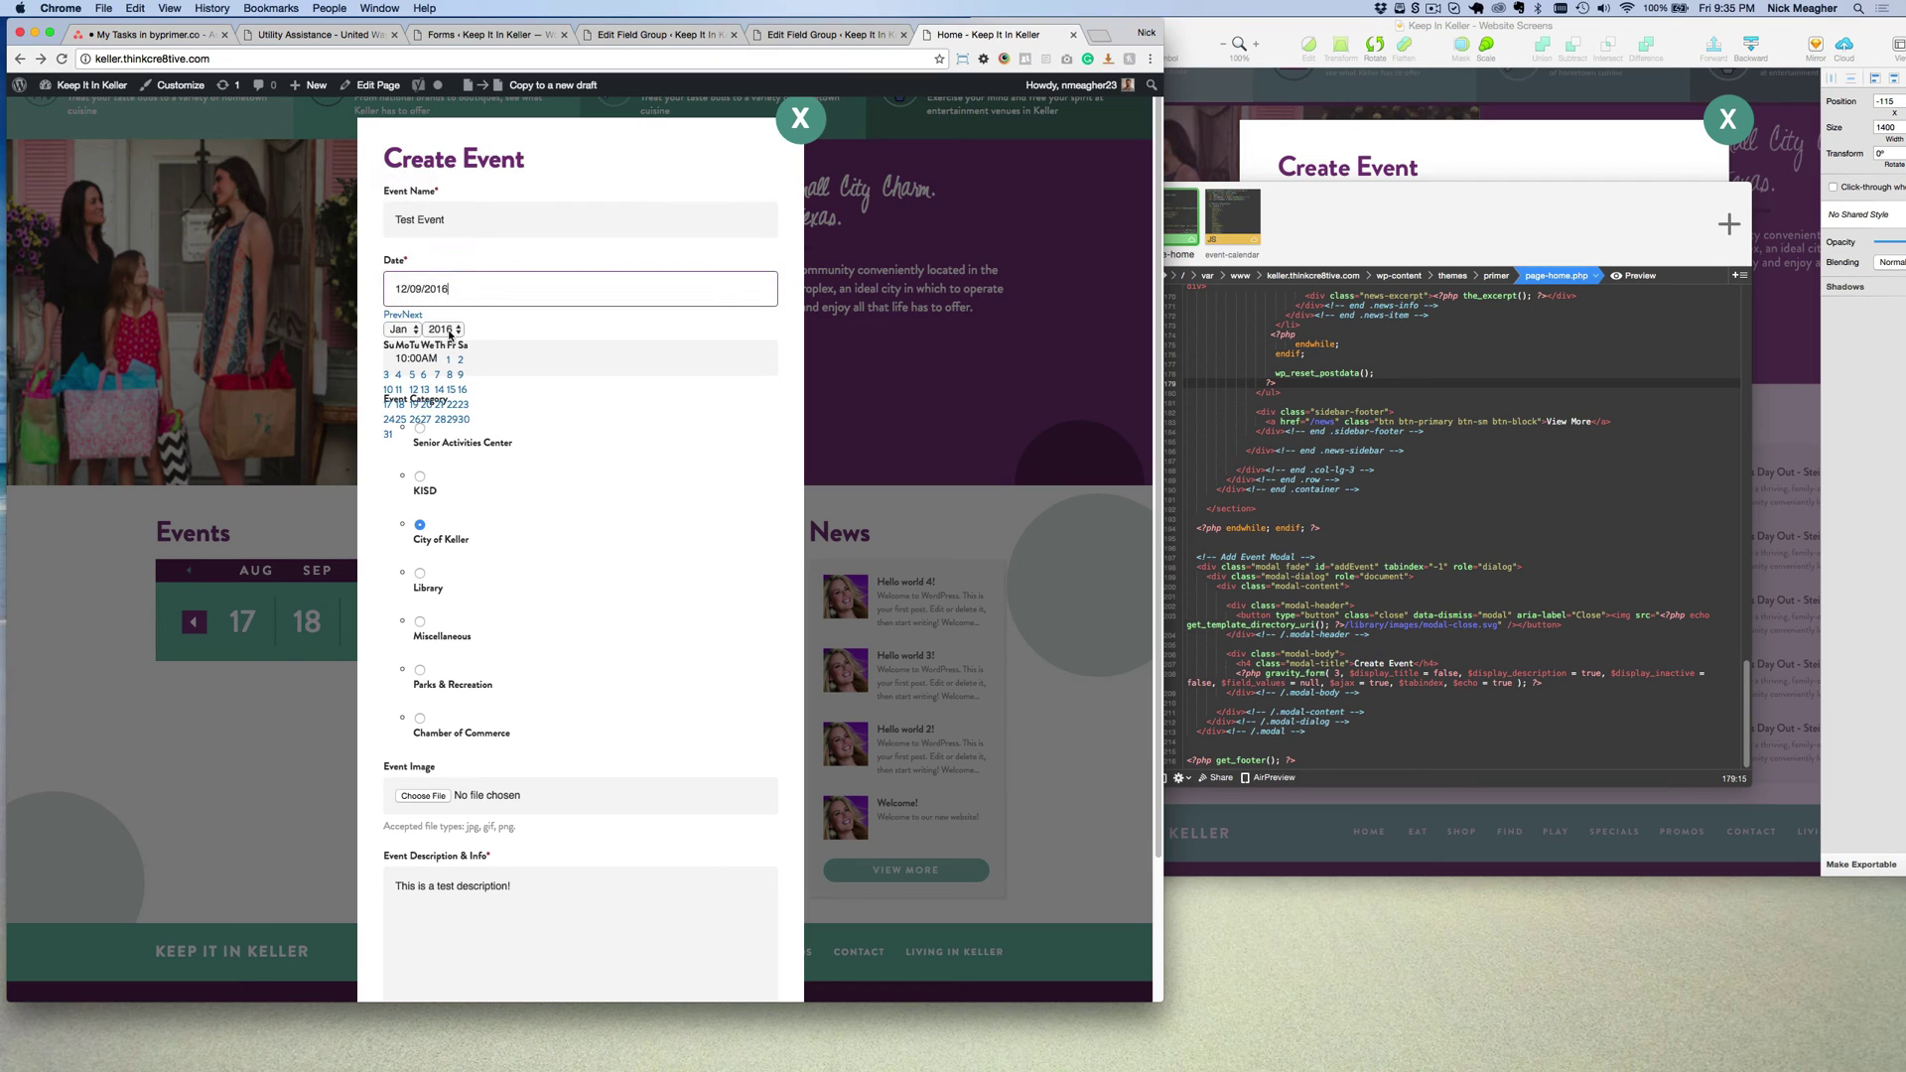
click(449, 330)
click(454, 354)
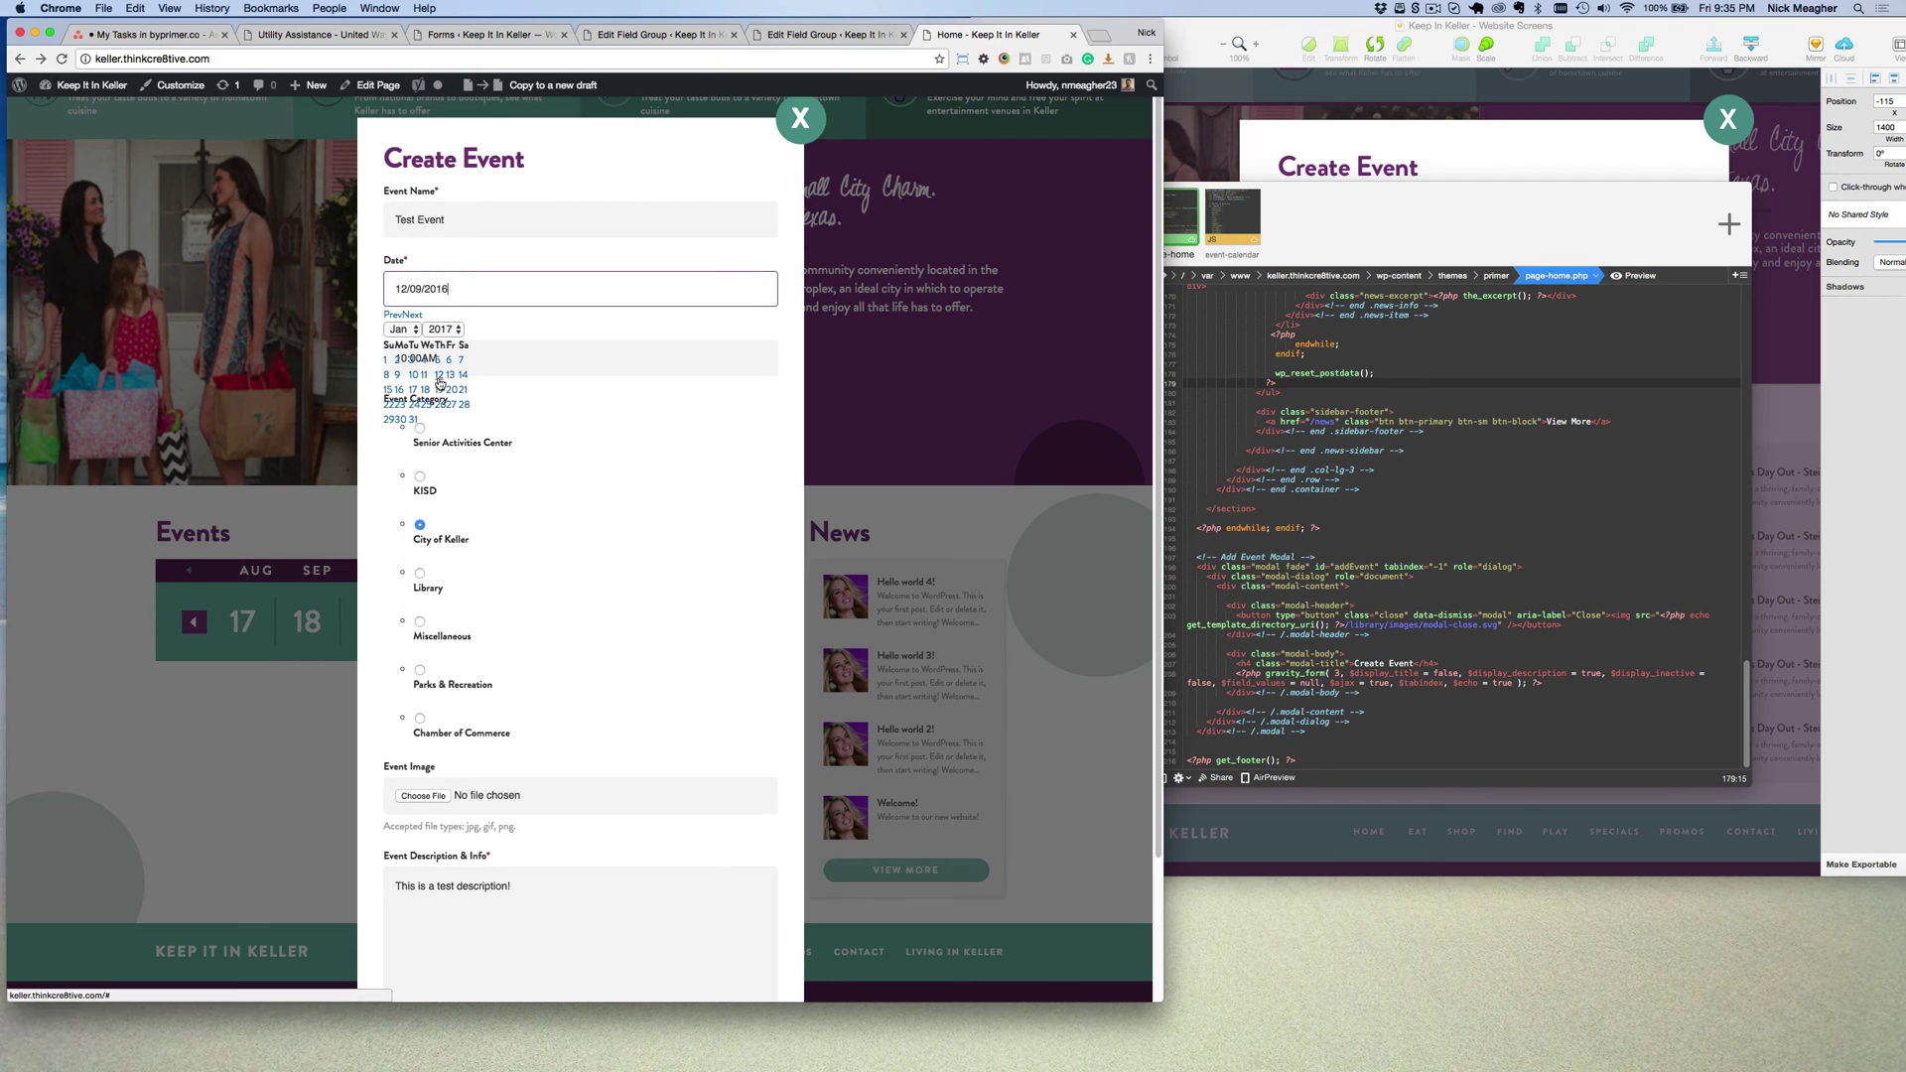
click(383, 370)
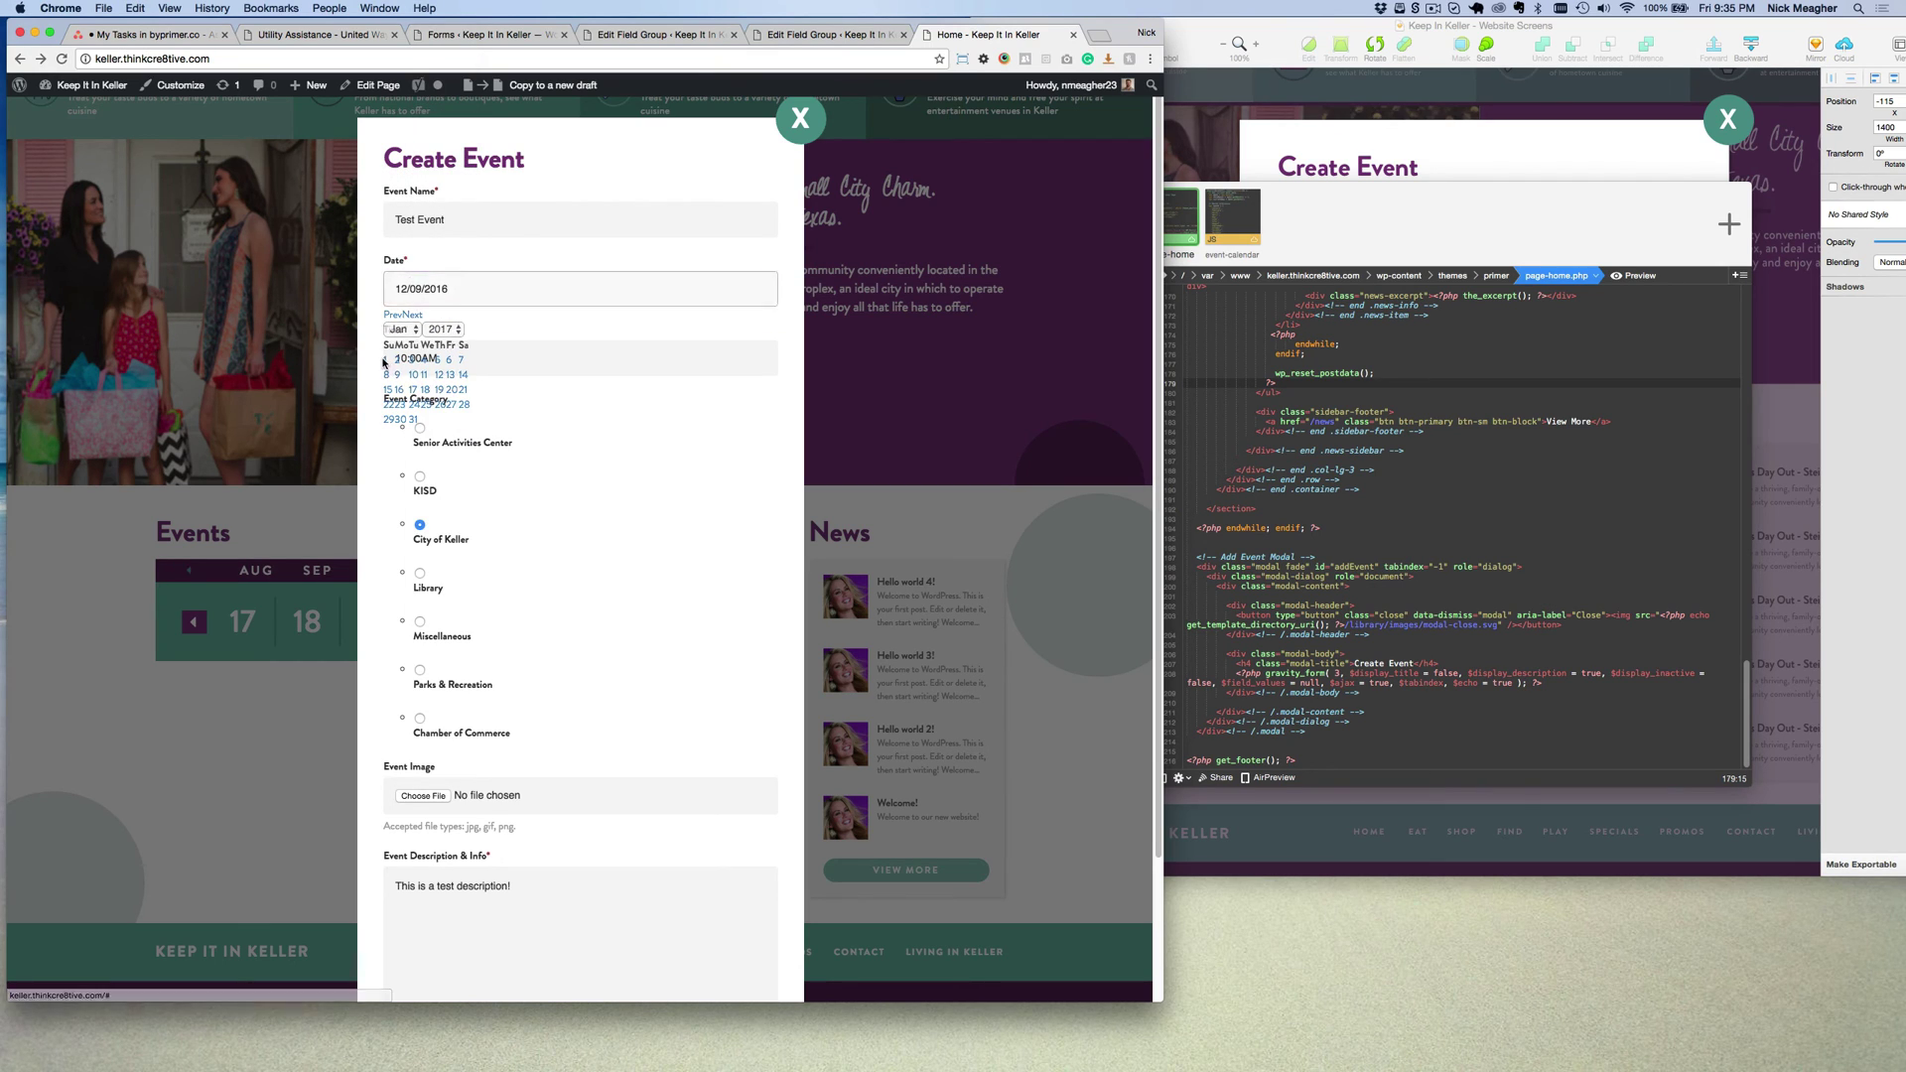
Set the event date to 01/01/2017 with the date picker.
click(462, 290)
click(417, 329)
click(399, 184)
click(444, 329)
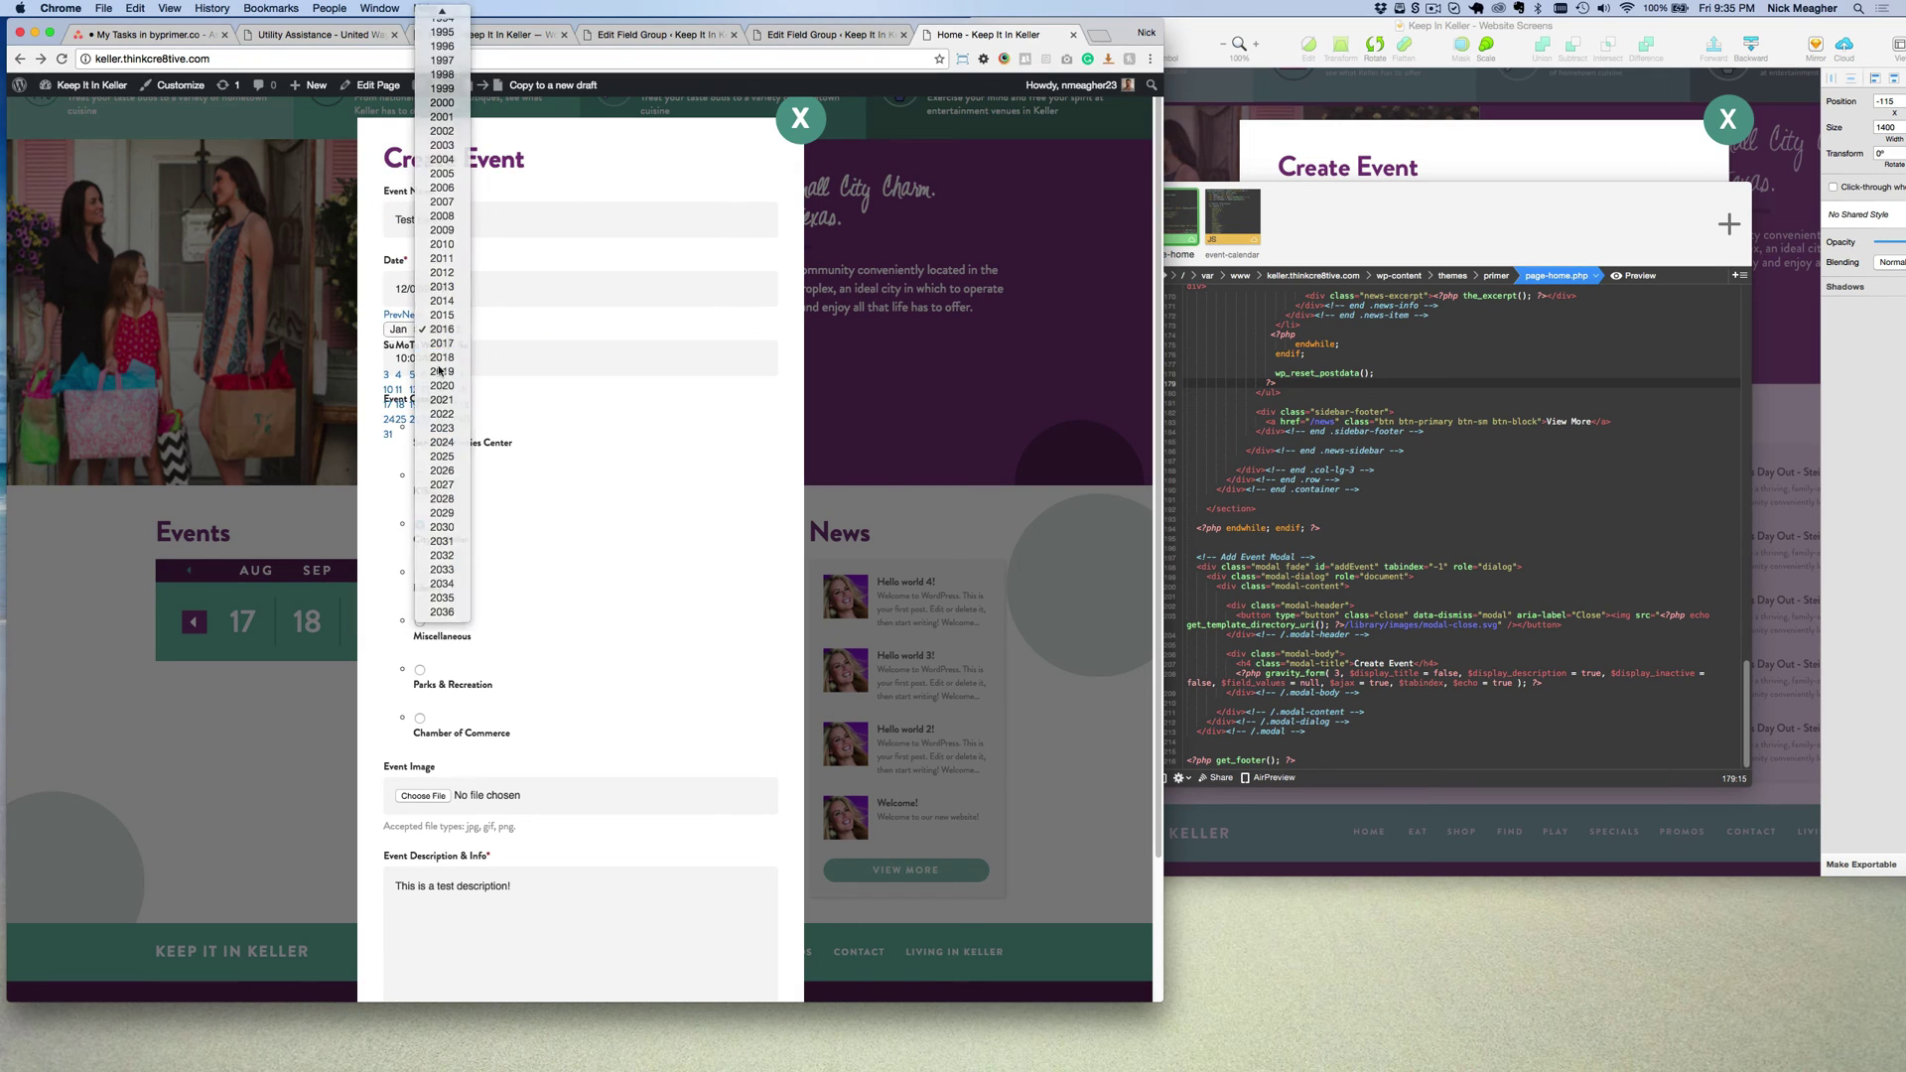
click(444, 349)
click(386, 361)
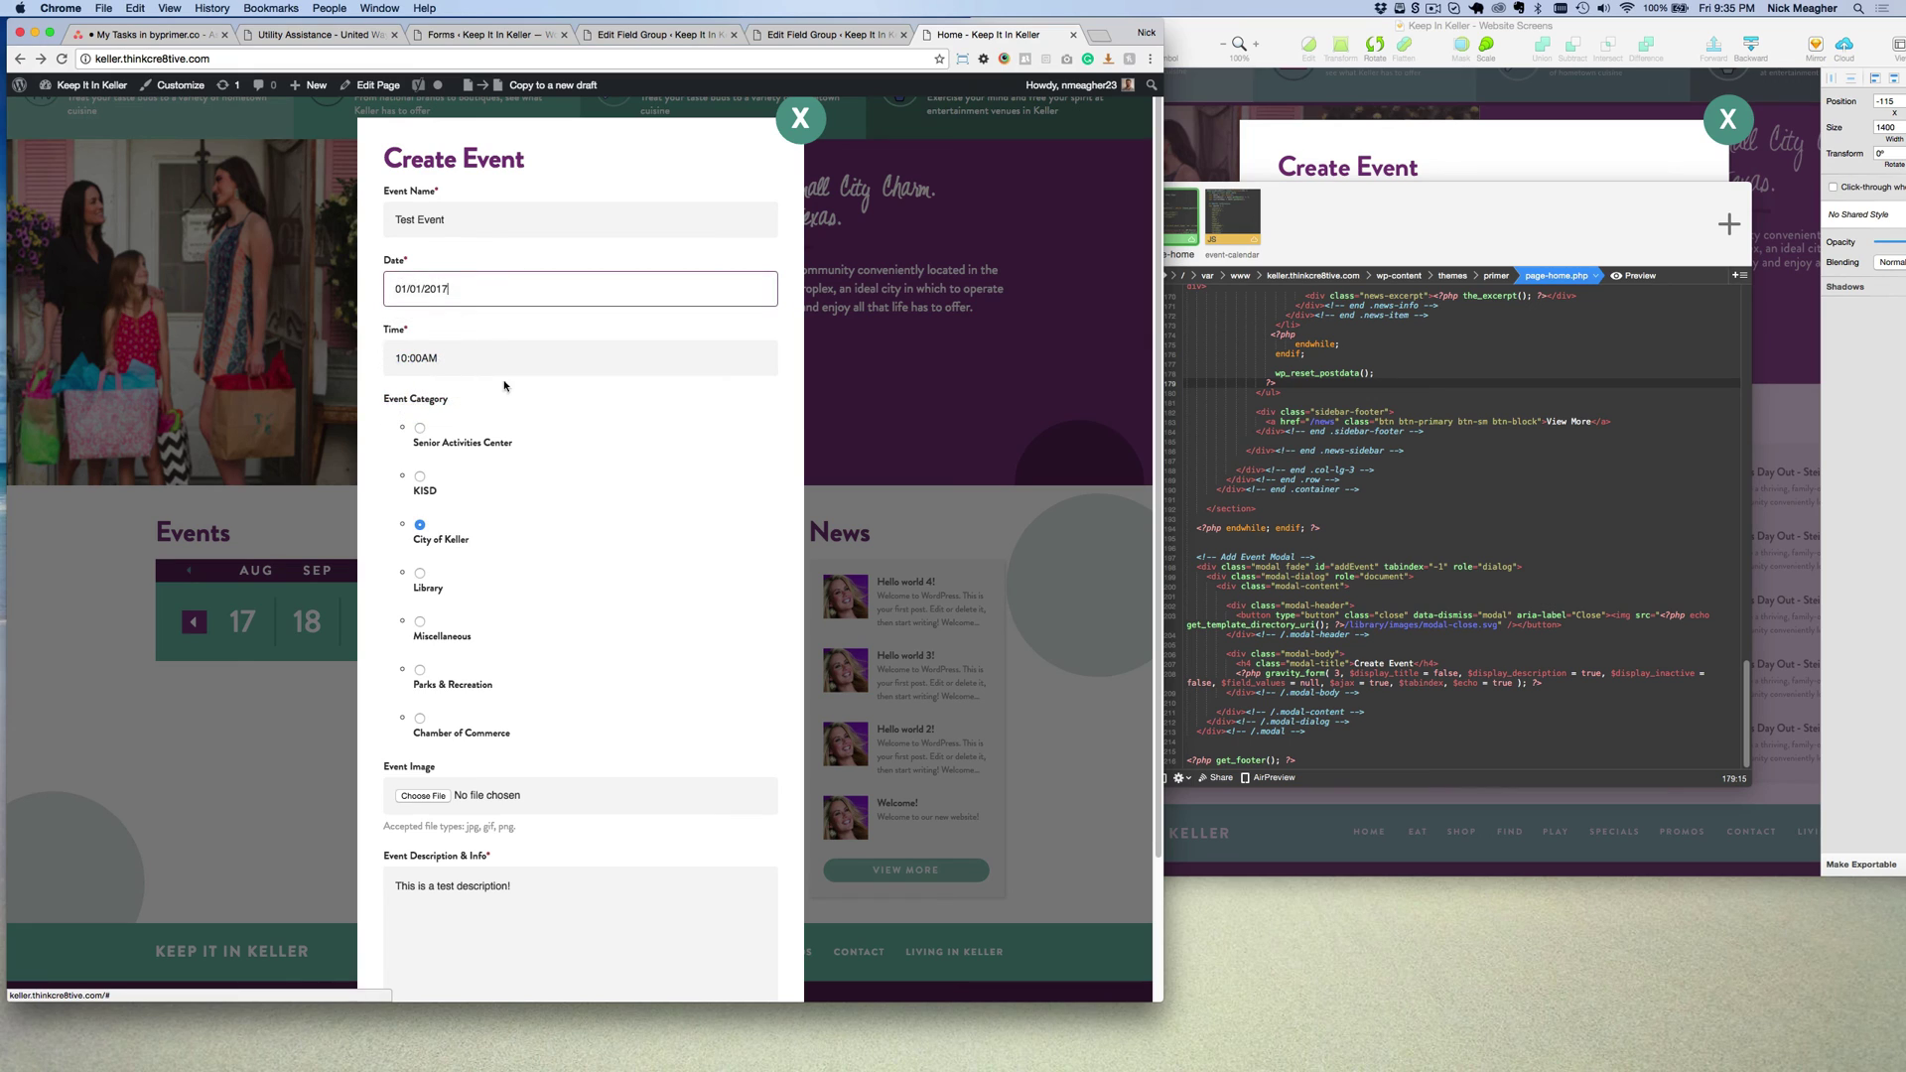
Submit the Create Event form and highlight the confirmation message shown in the modal.
scroll(645, 621, down, 3)
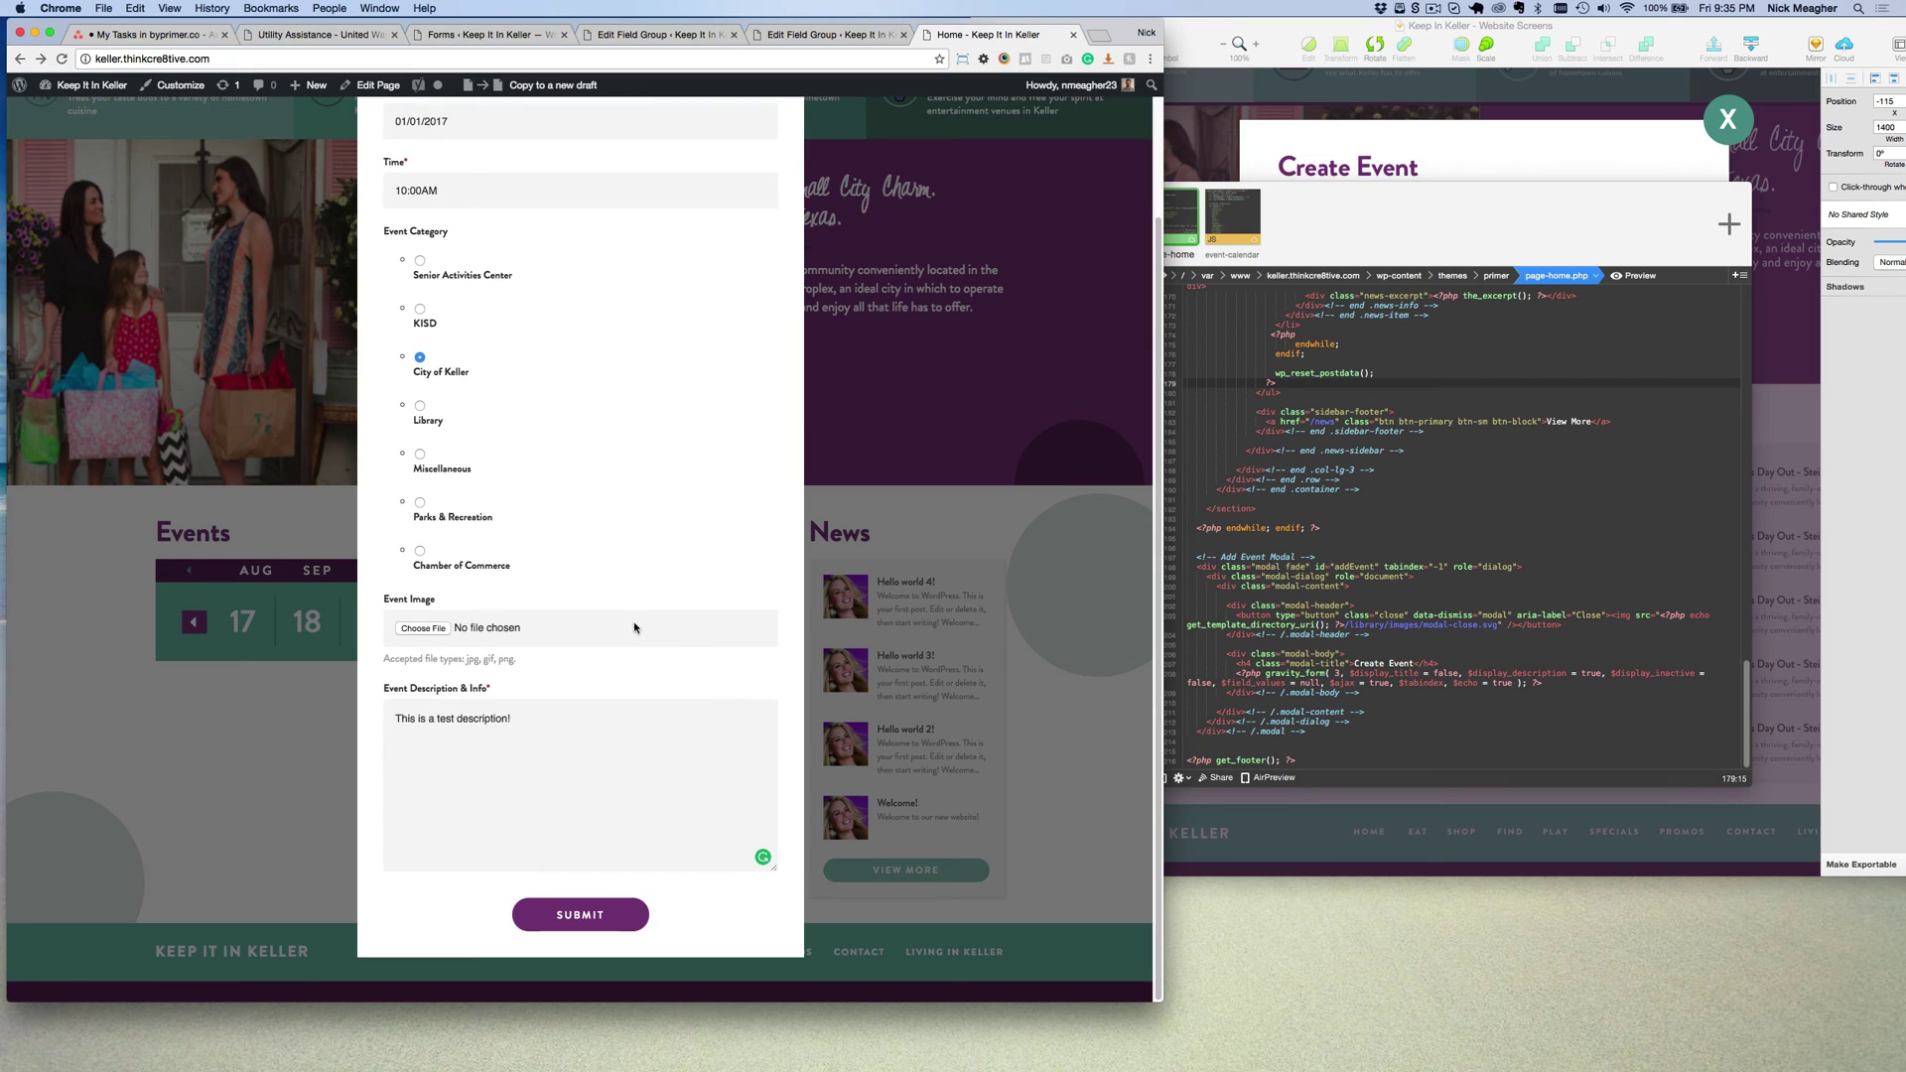
click(605, 914)
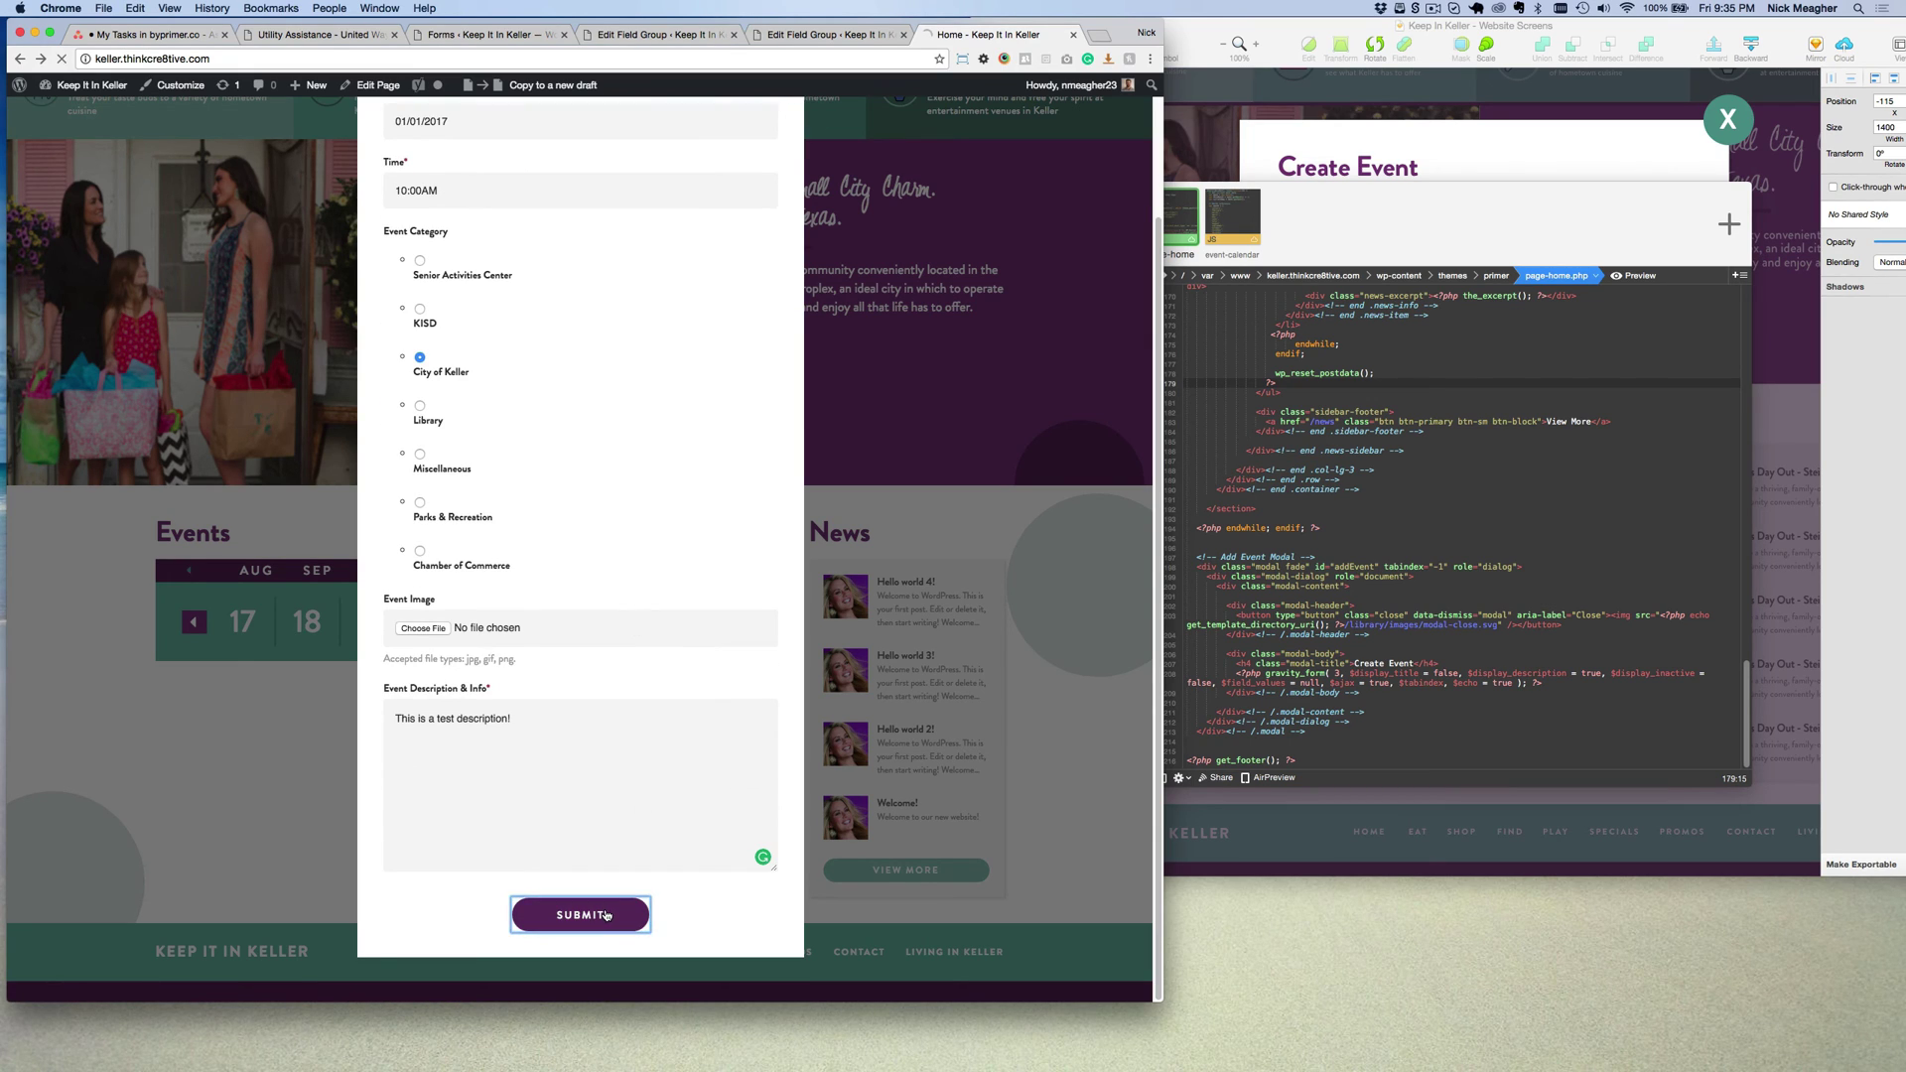
drag(489, 538, 446, 539)
click(755, 539)
click(445, 539)
triple_click(586, 537)
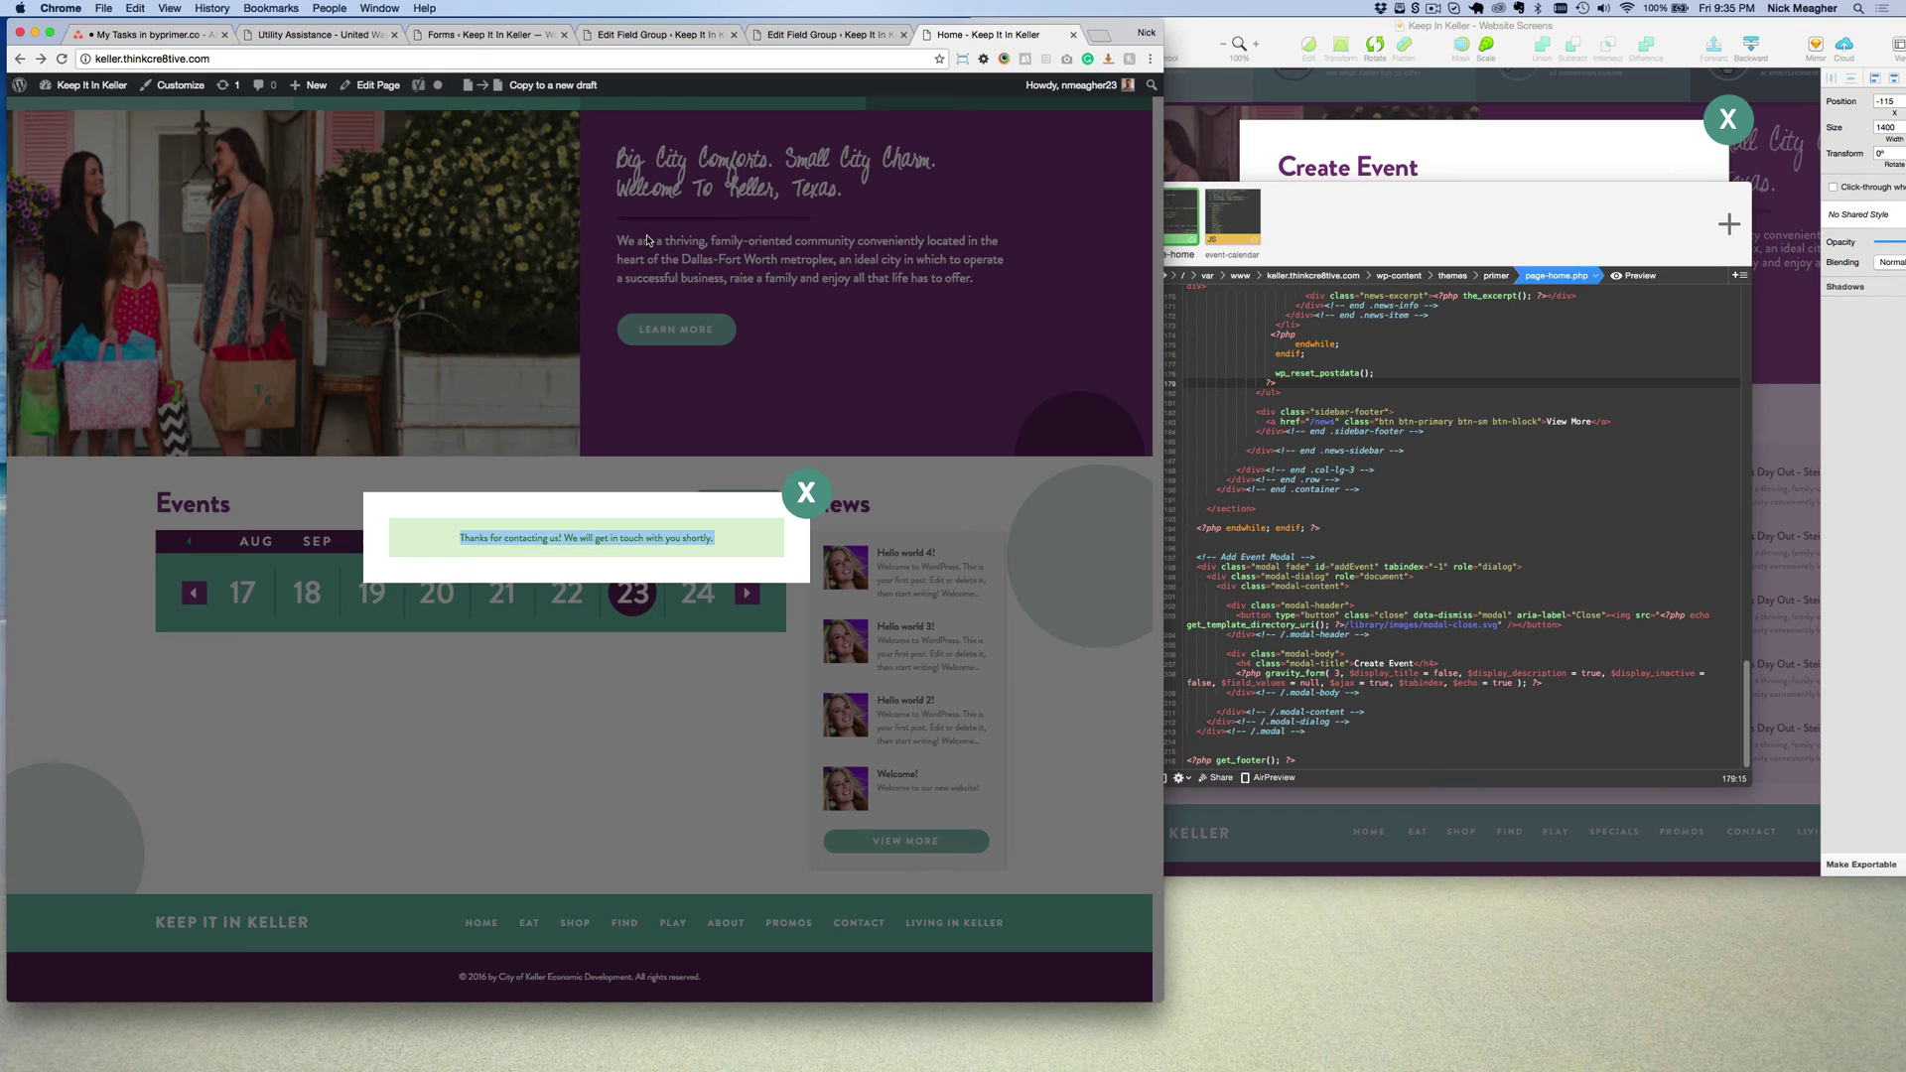
Open the Create Event form's default confirmation in the WordPress admin to check its message.
click(485, 36)
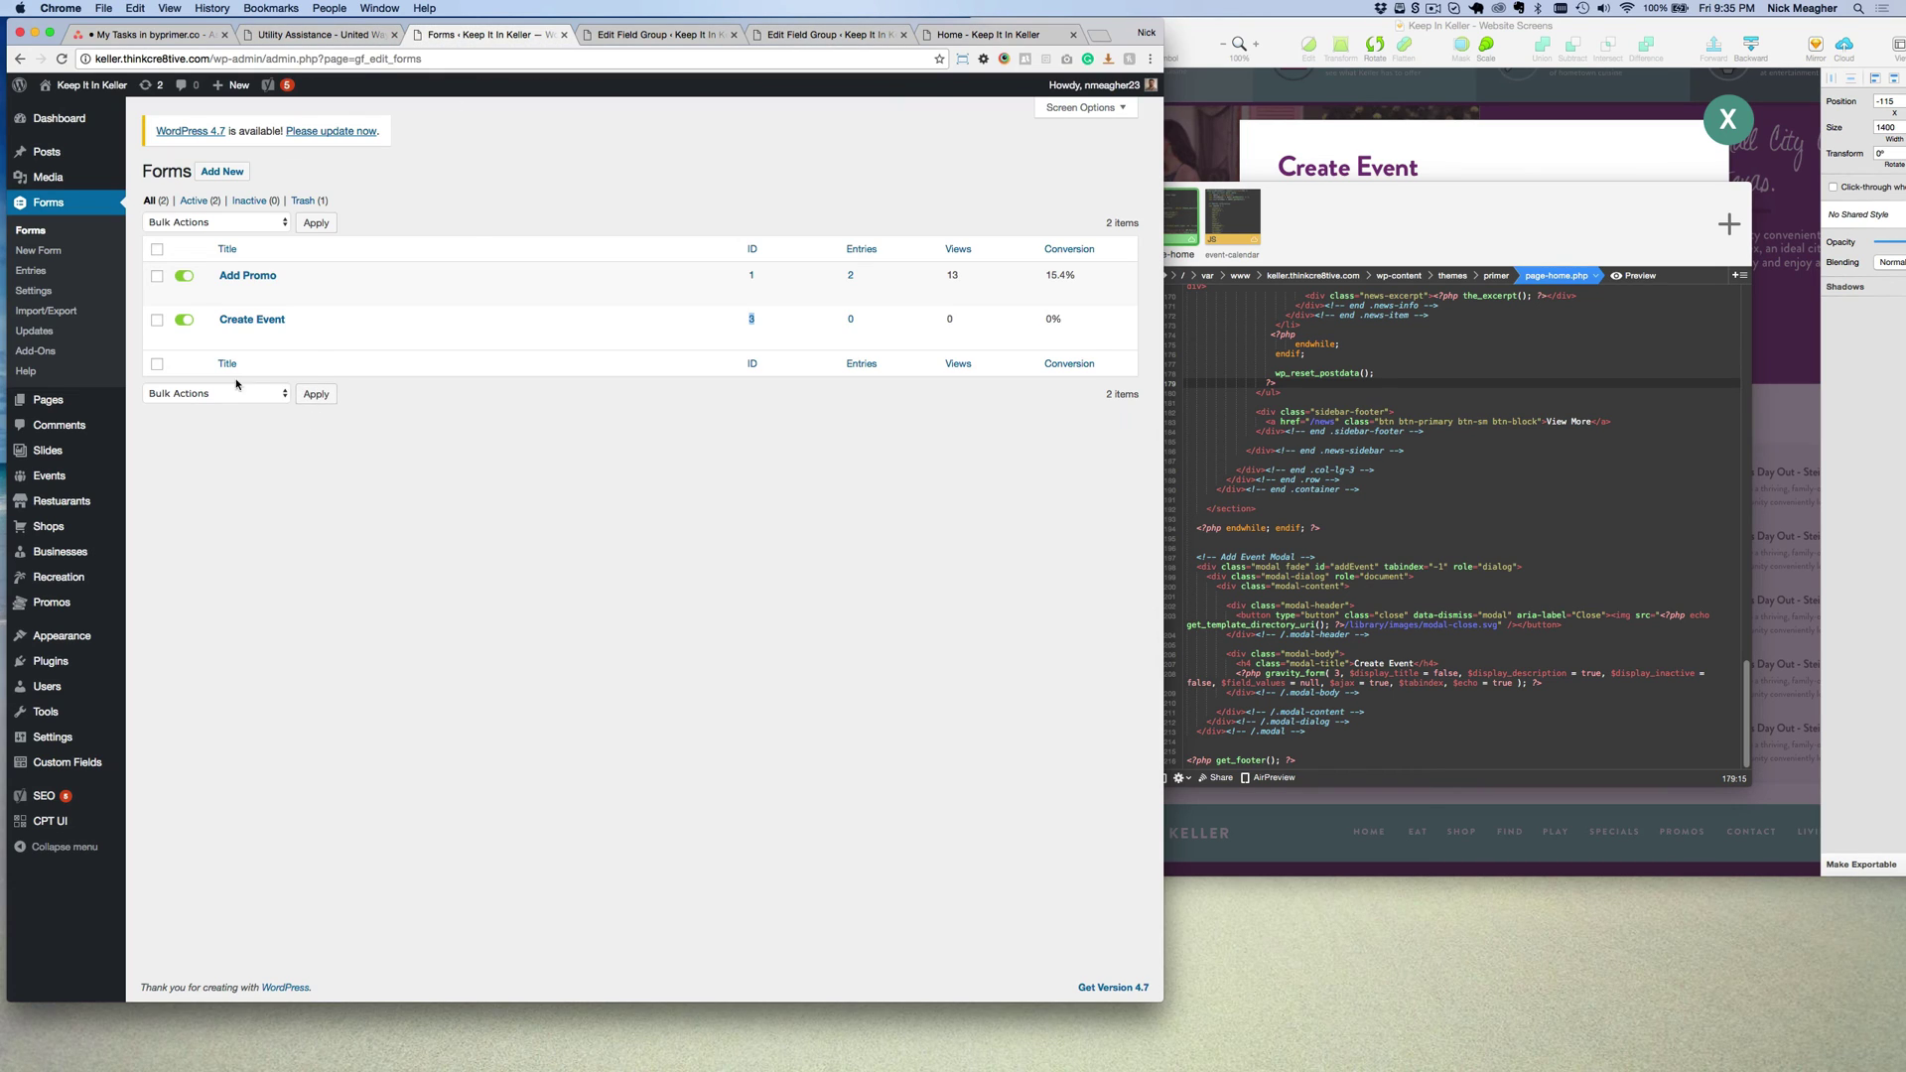
click(270, 377)
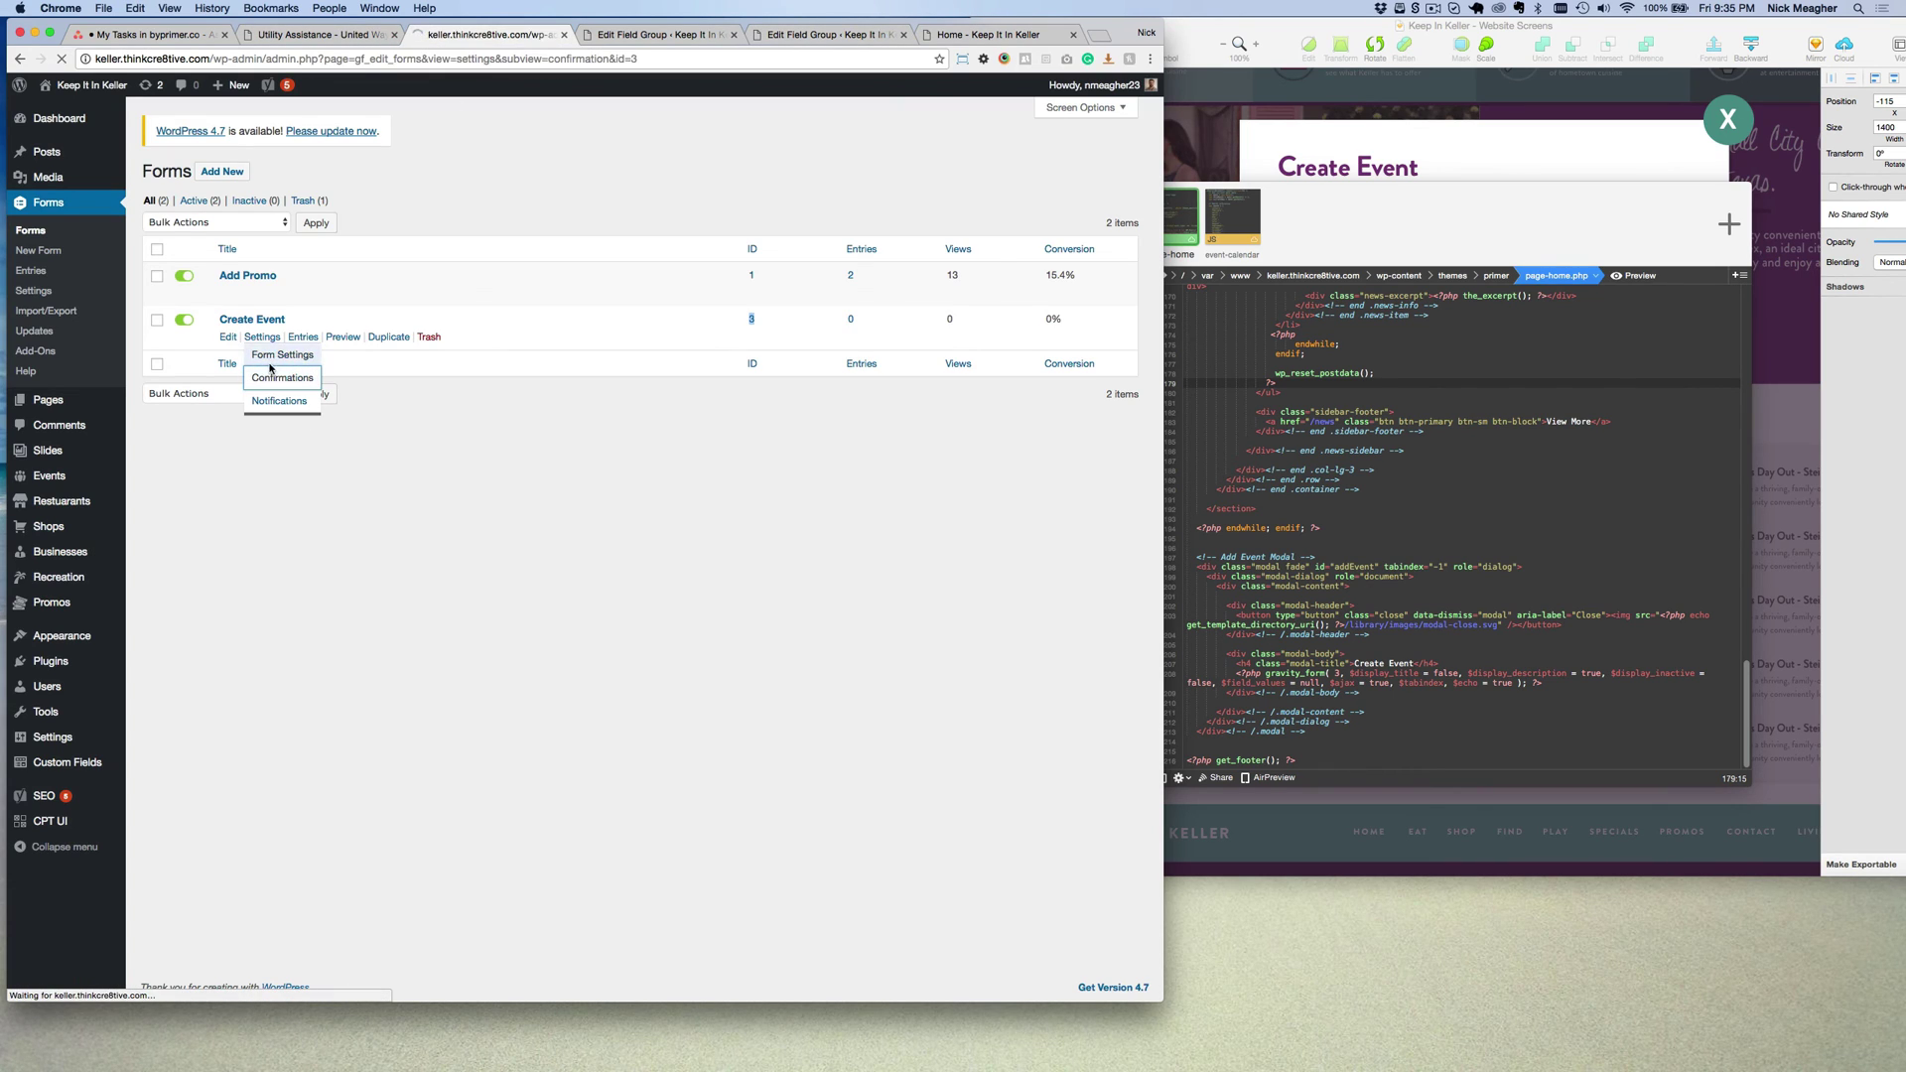
click(328, 356)
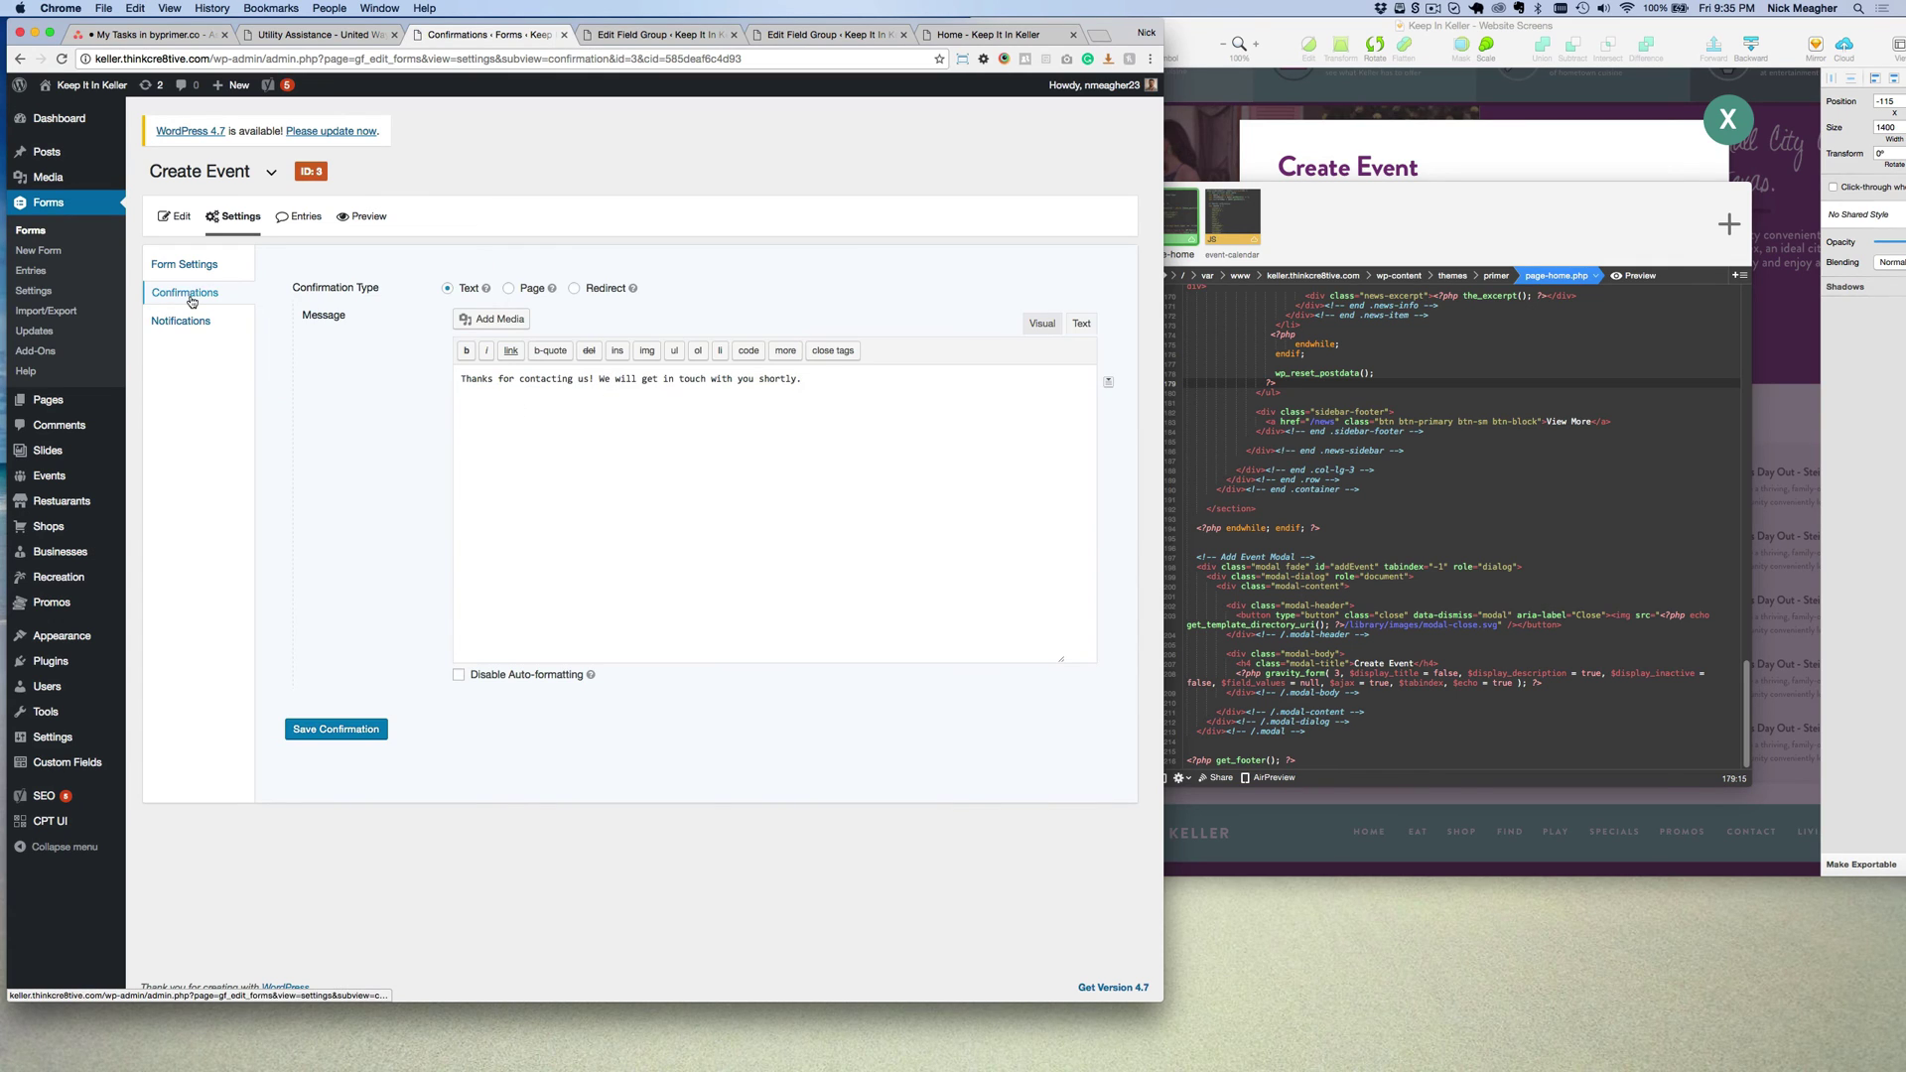
Copy the message text from the Add Promo form's default confirmation.
click(47, 234)
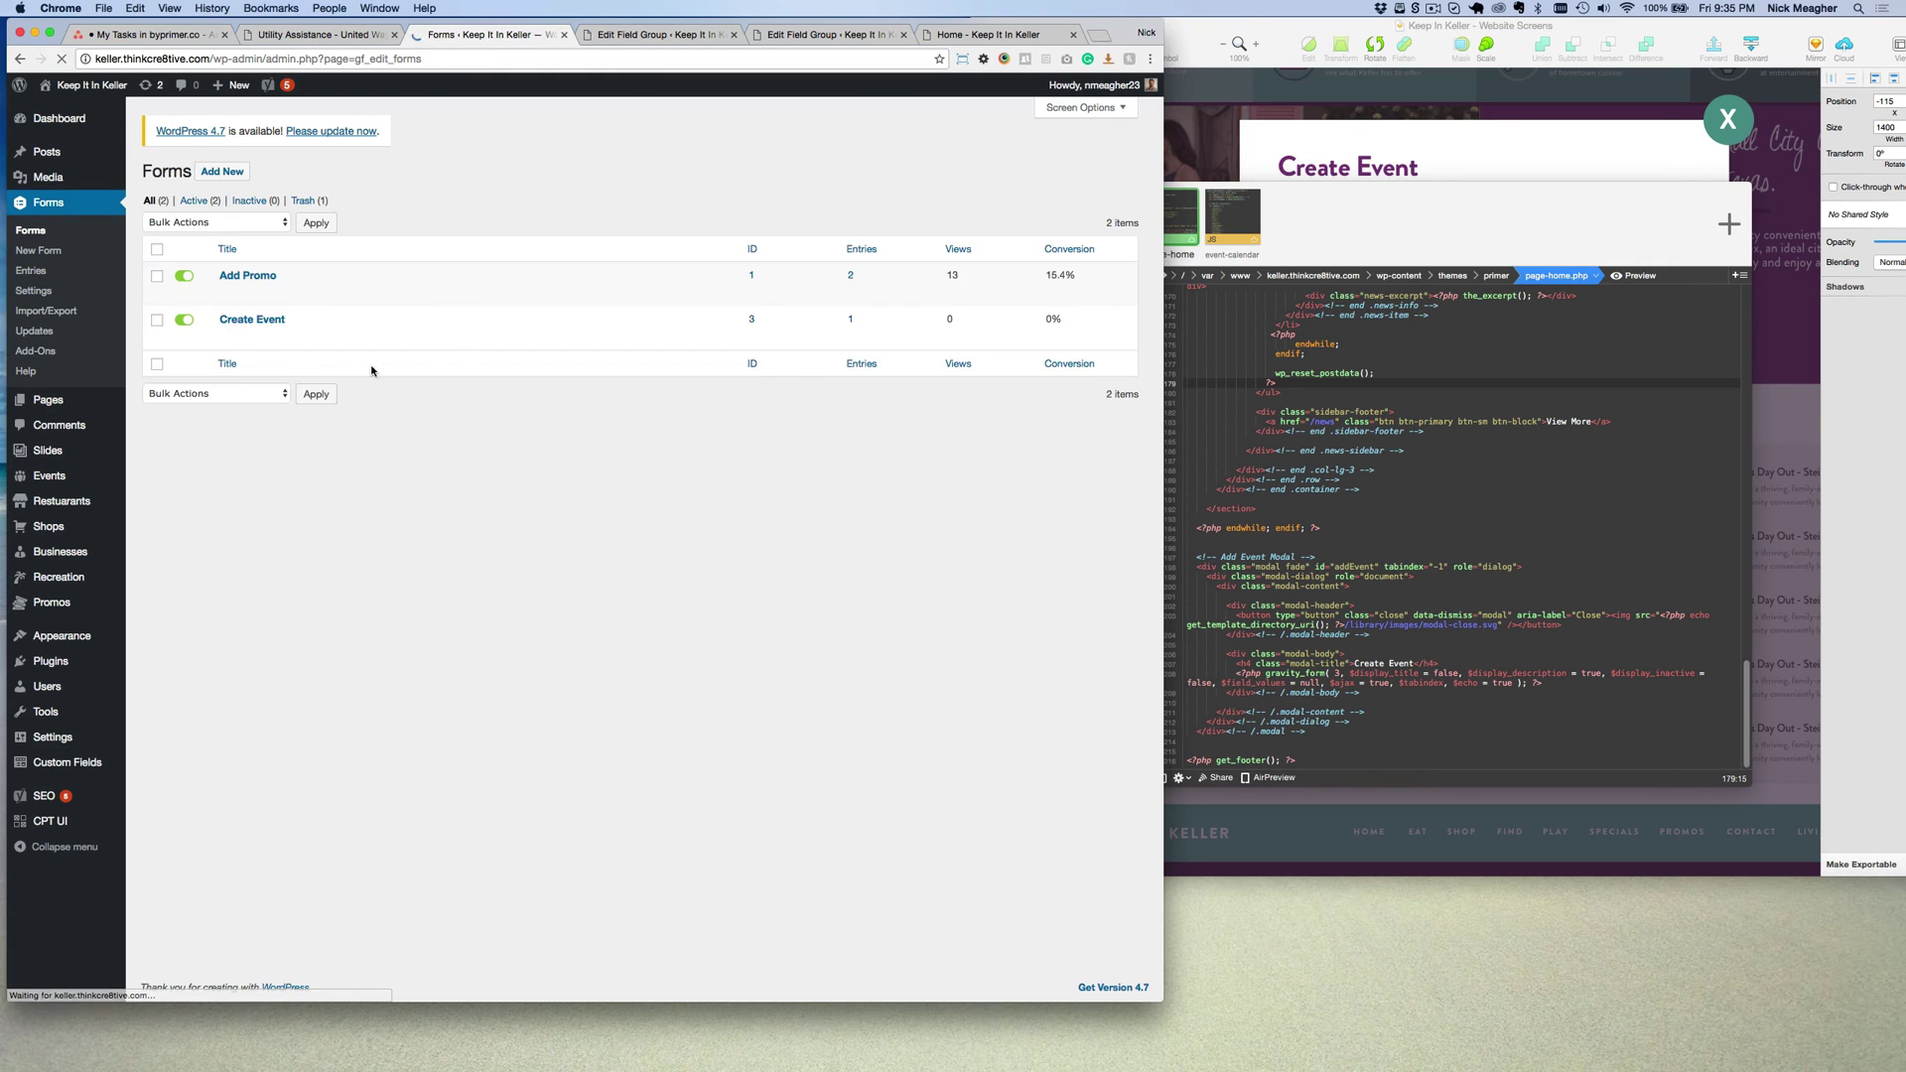
mouse_move(265, 299)
click(279, 357)
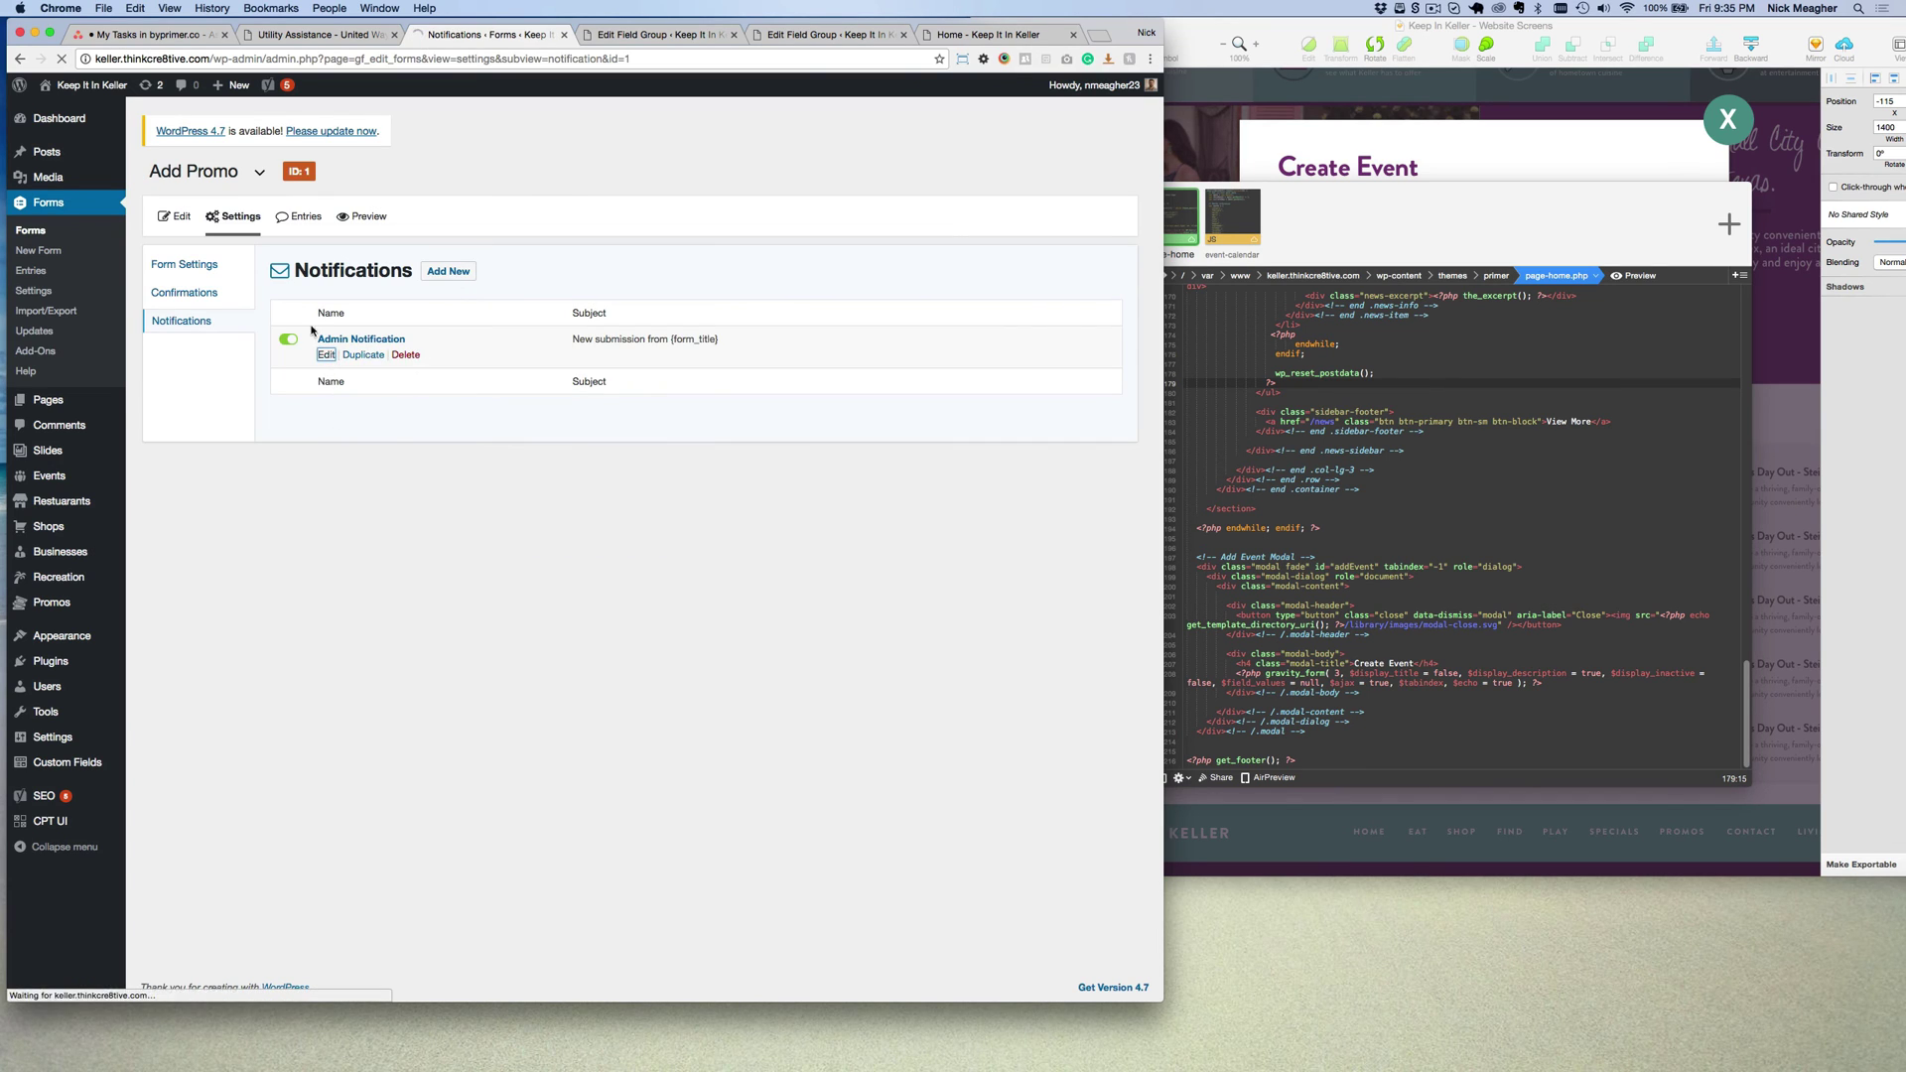
click(326, 354)
click(21, 58)
click(185, 292)
click(326, 355)
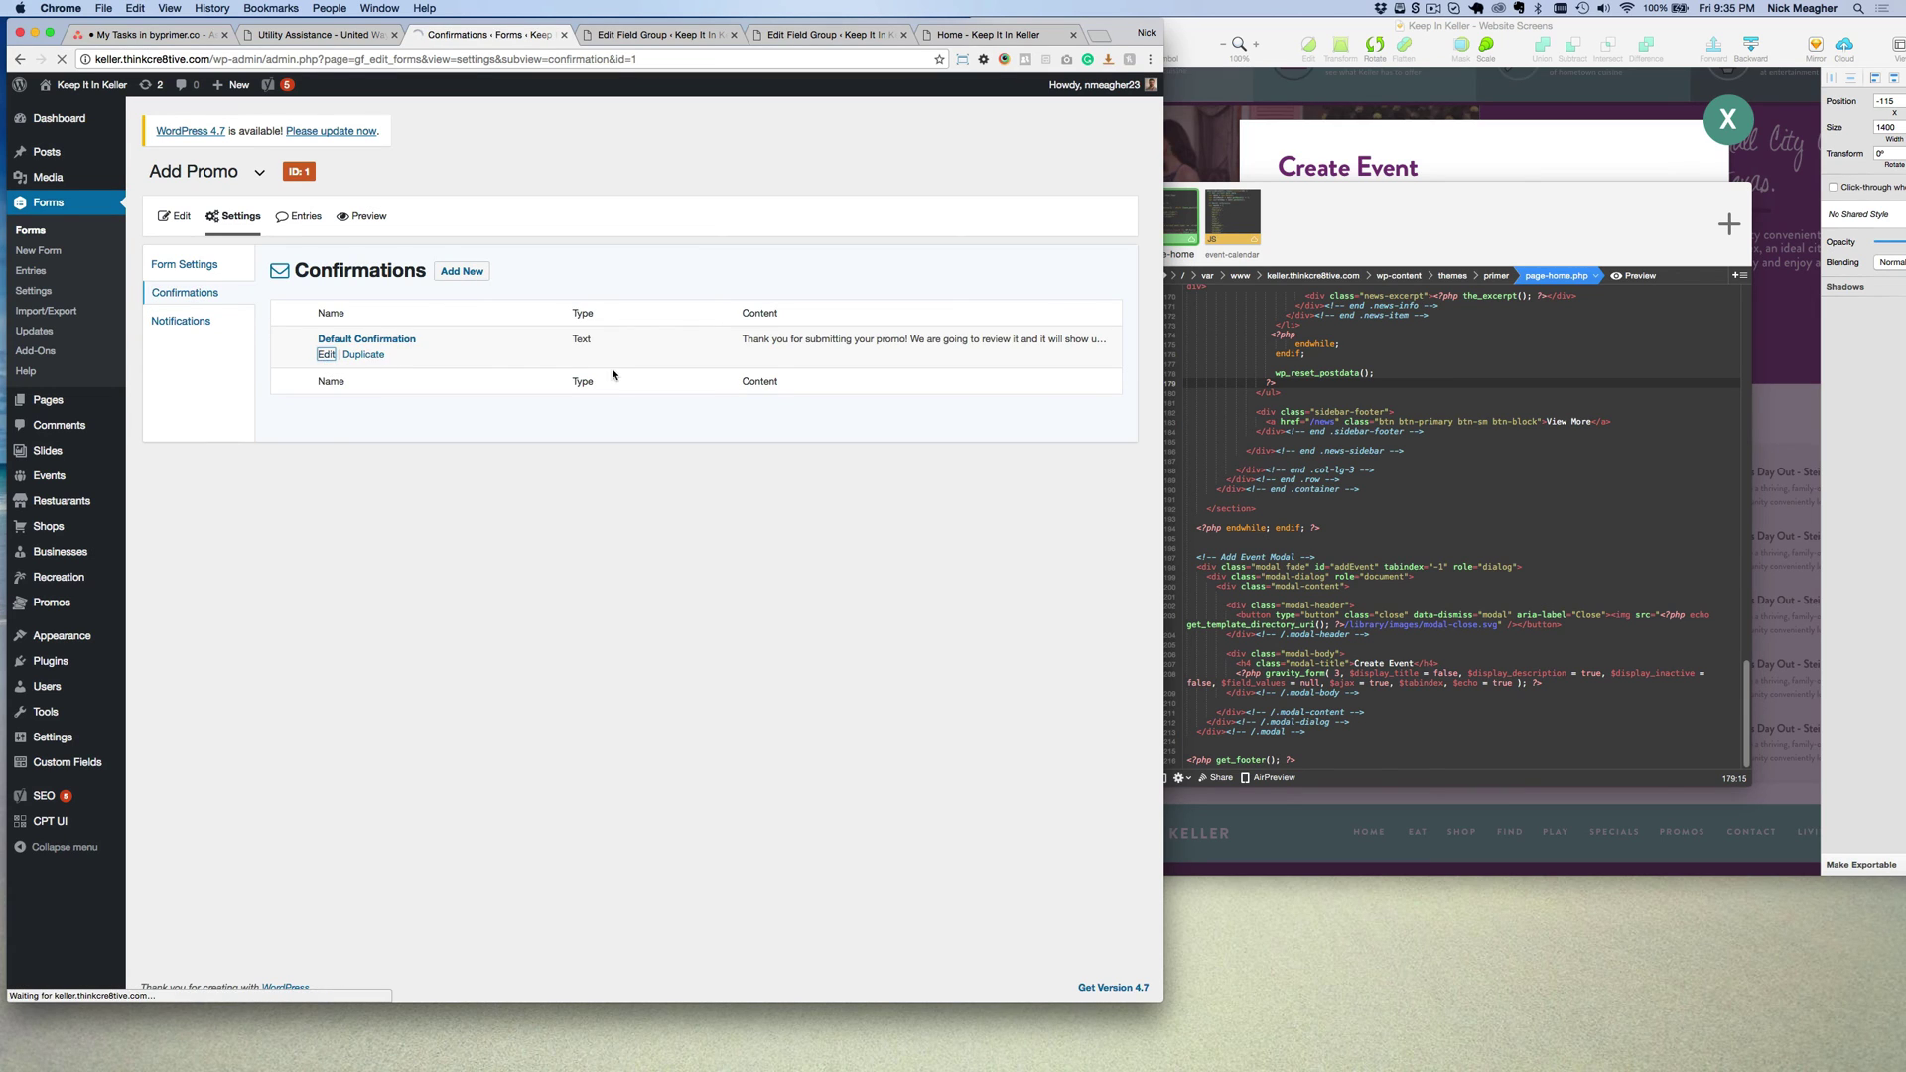
key(super+a)
key(ctrl+c)
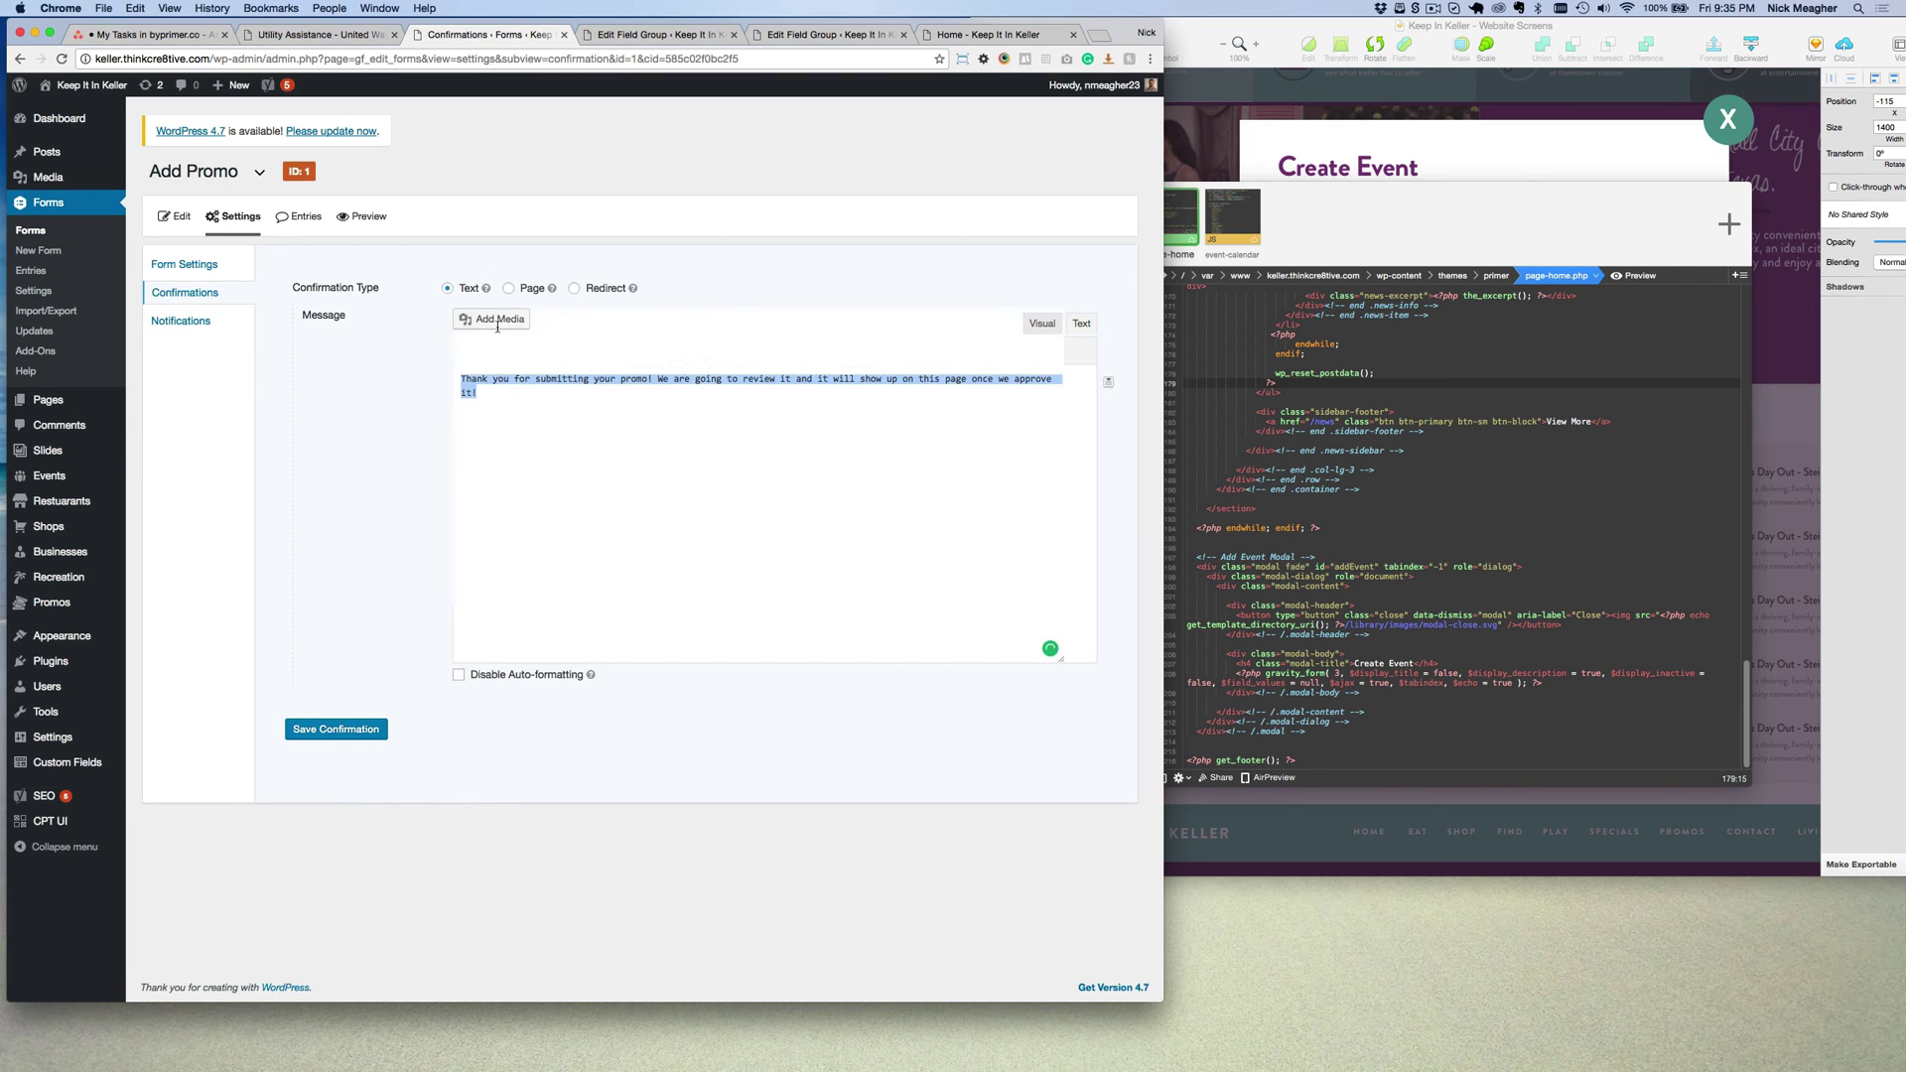
Replace the Create Event form's default confirmation message with the copied Add Promo text.
click(53, 237)
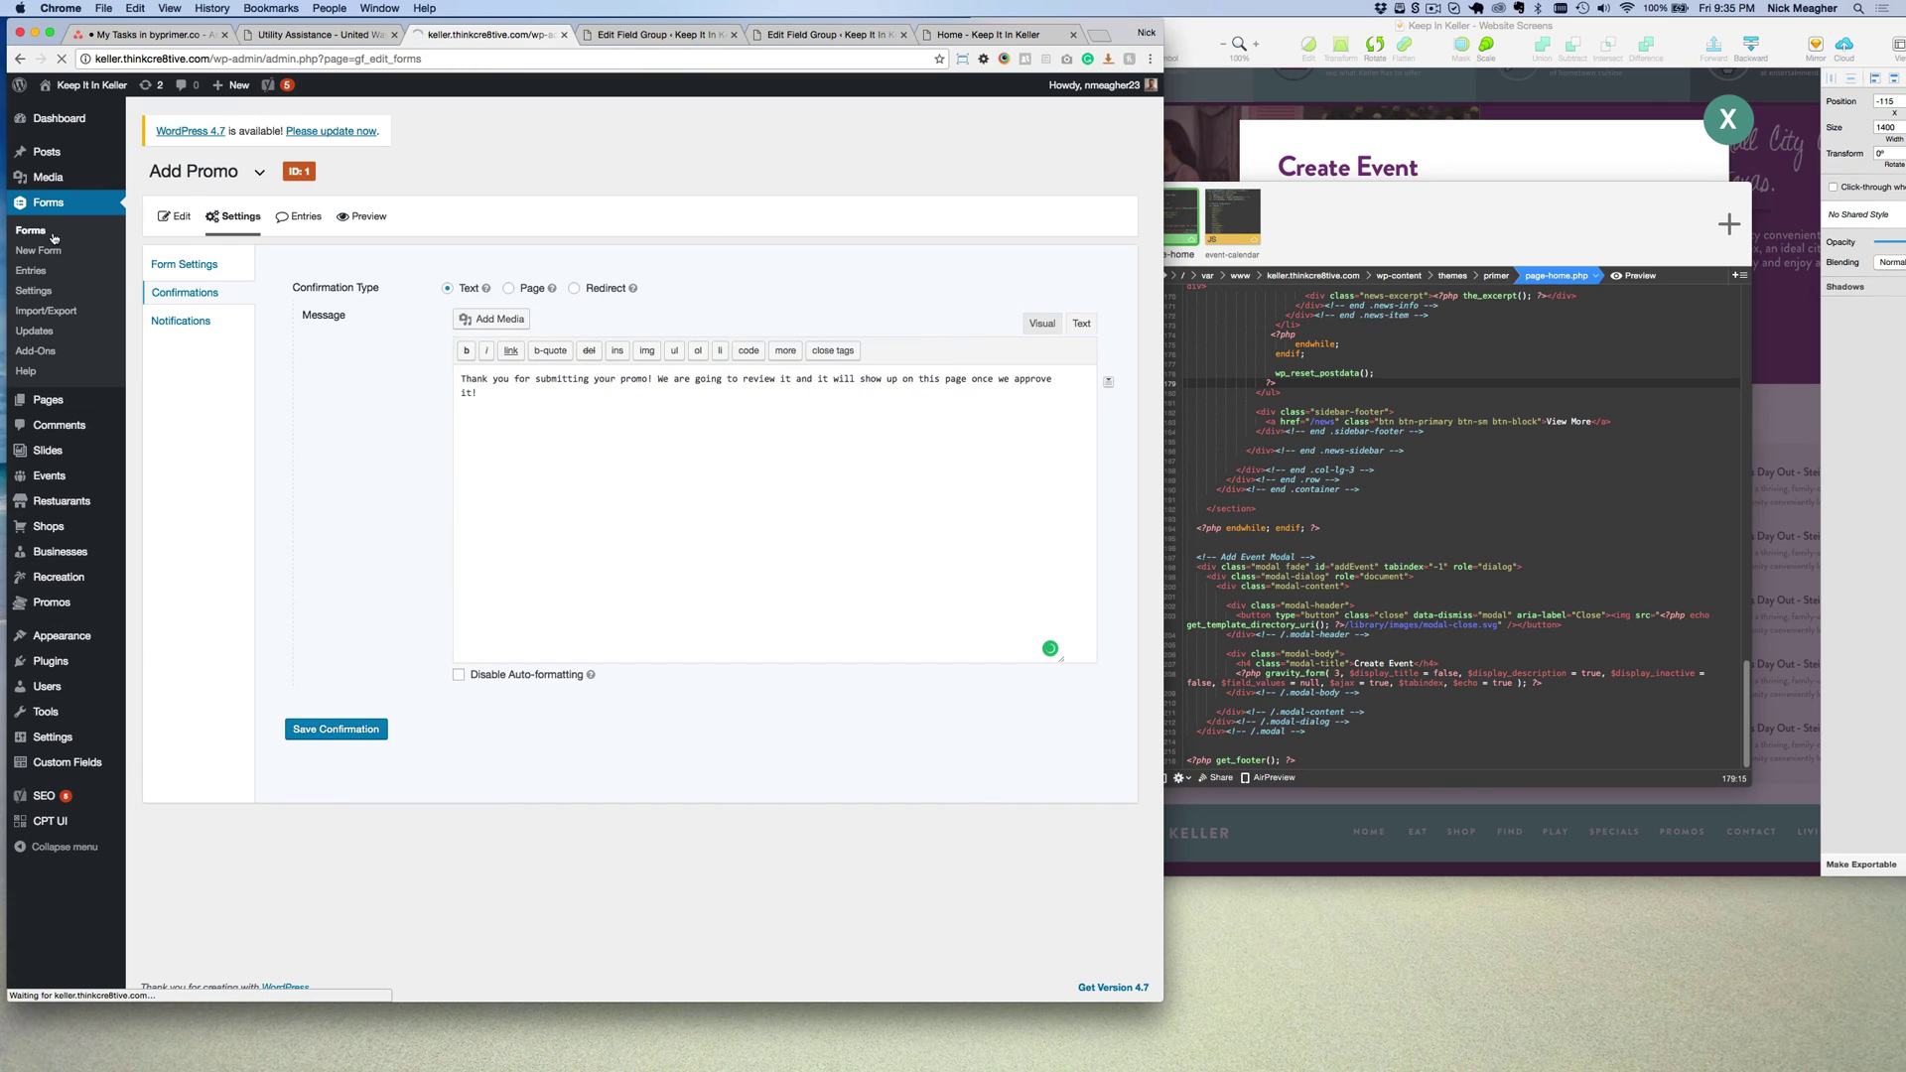
mouse_move(262, 337)
click(283, 401)
click(185, 293)
click(327, 355)
click(625, 490)
key(ctrl+a)
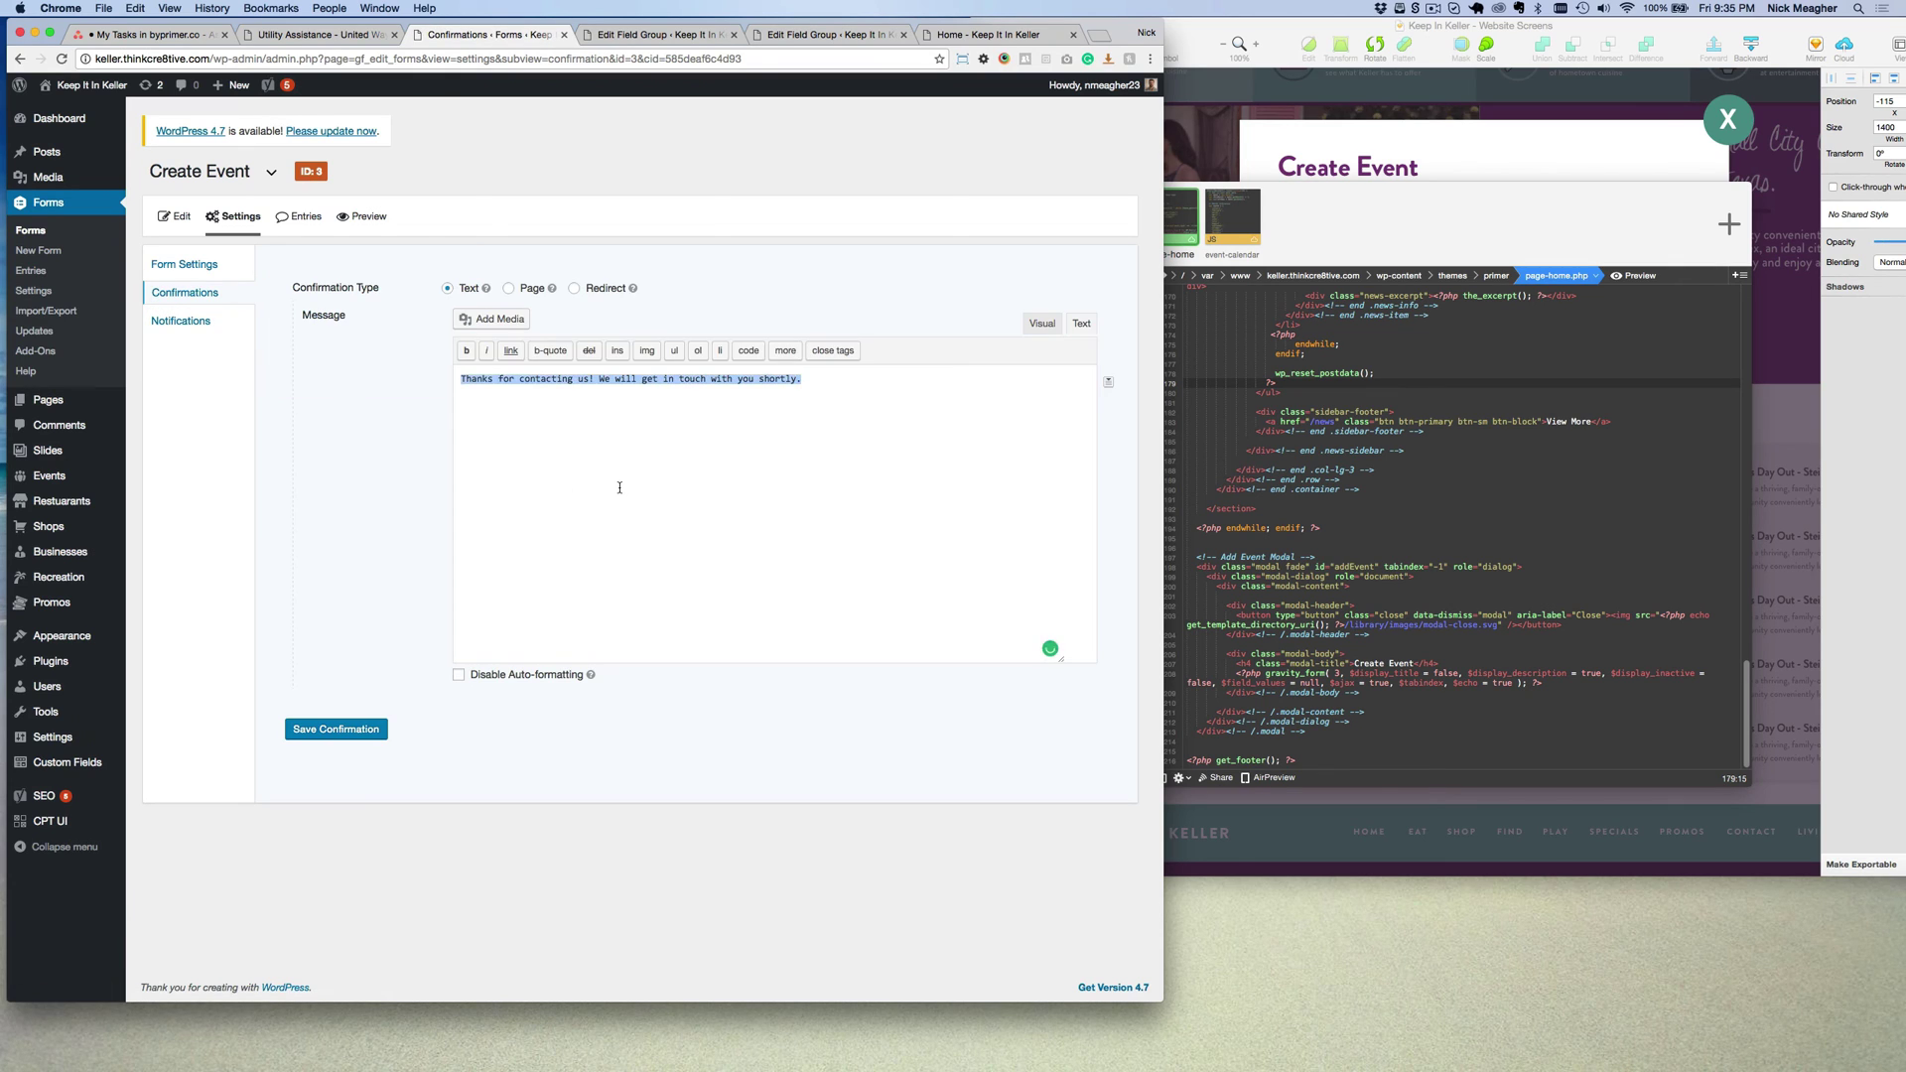
key(ctrl+v)
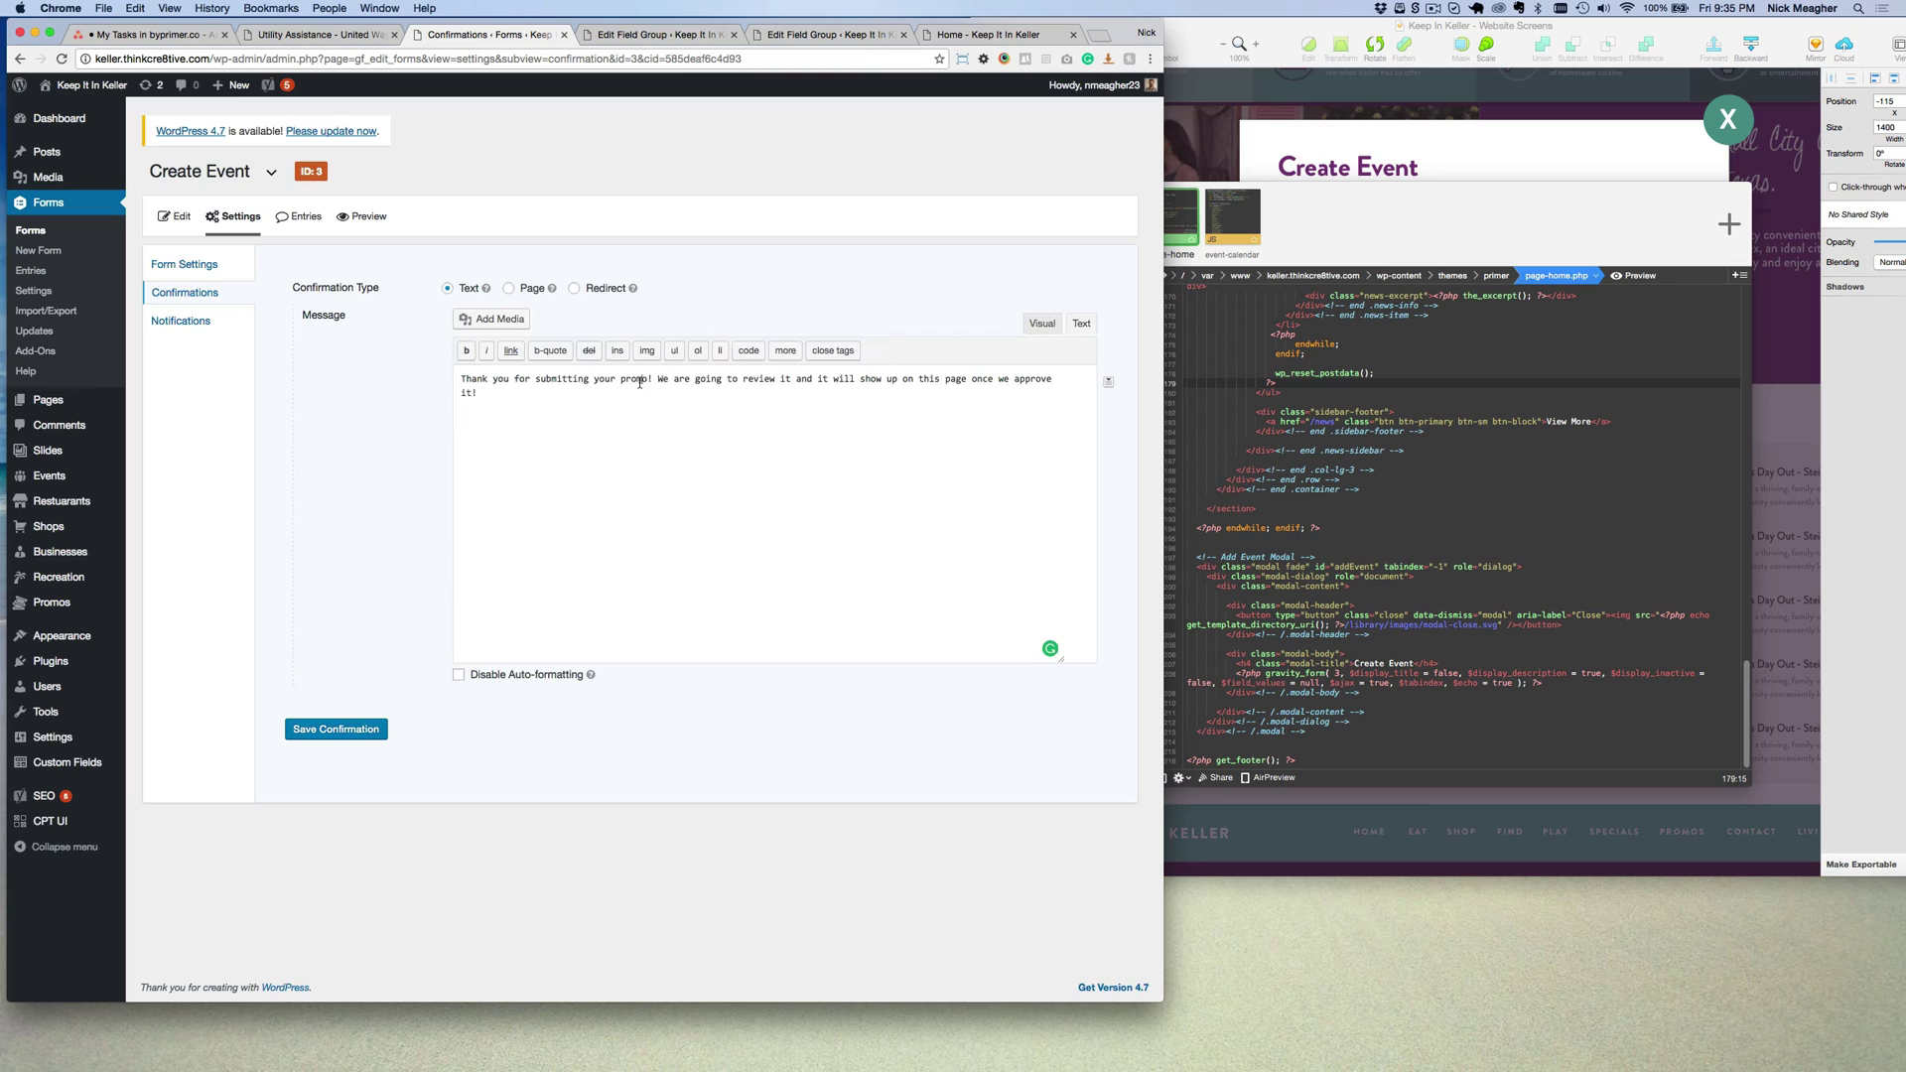
Reword the confirmation to "submitting your event" and "show up in the calendar" in place of the promo and page wording, and save it.
drag(648, 382, 520, 381)
text(sub)
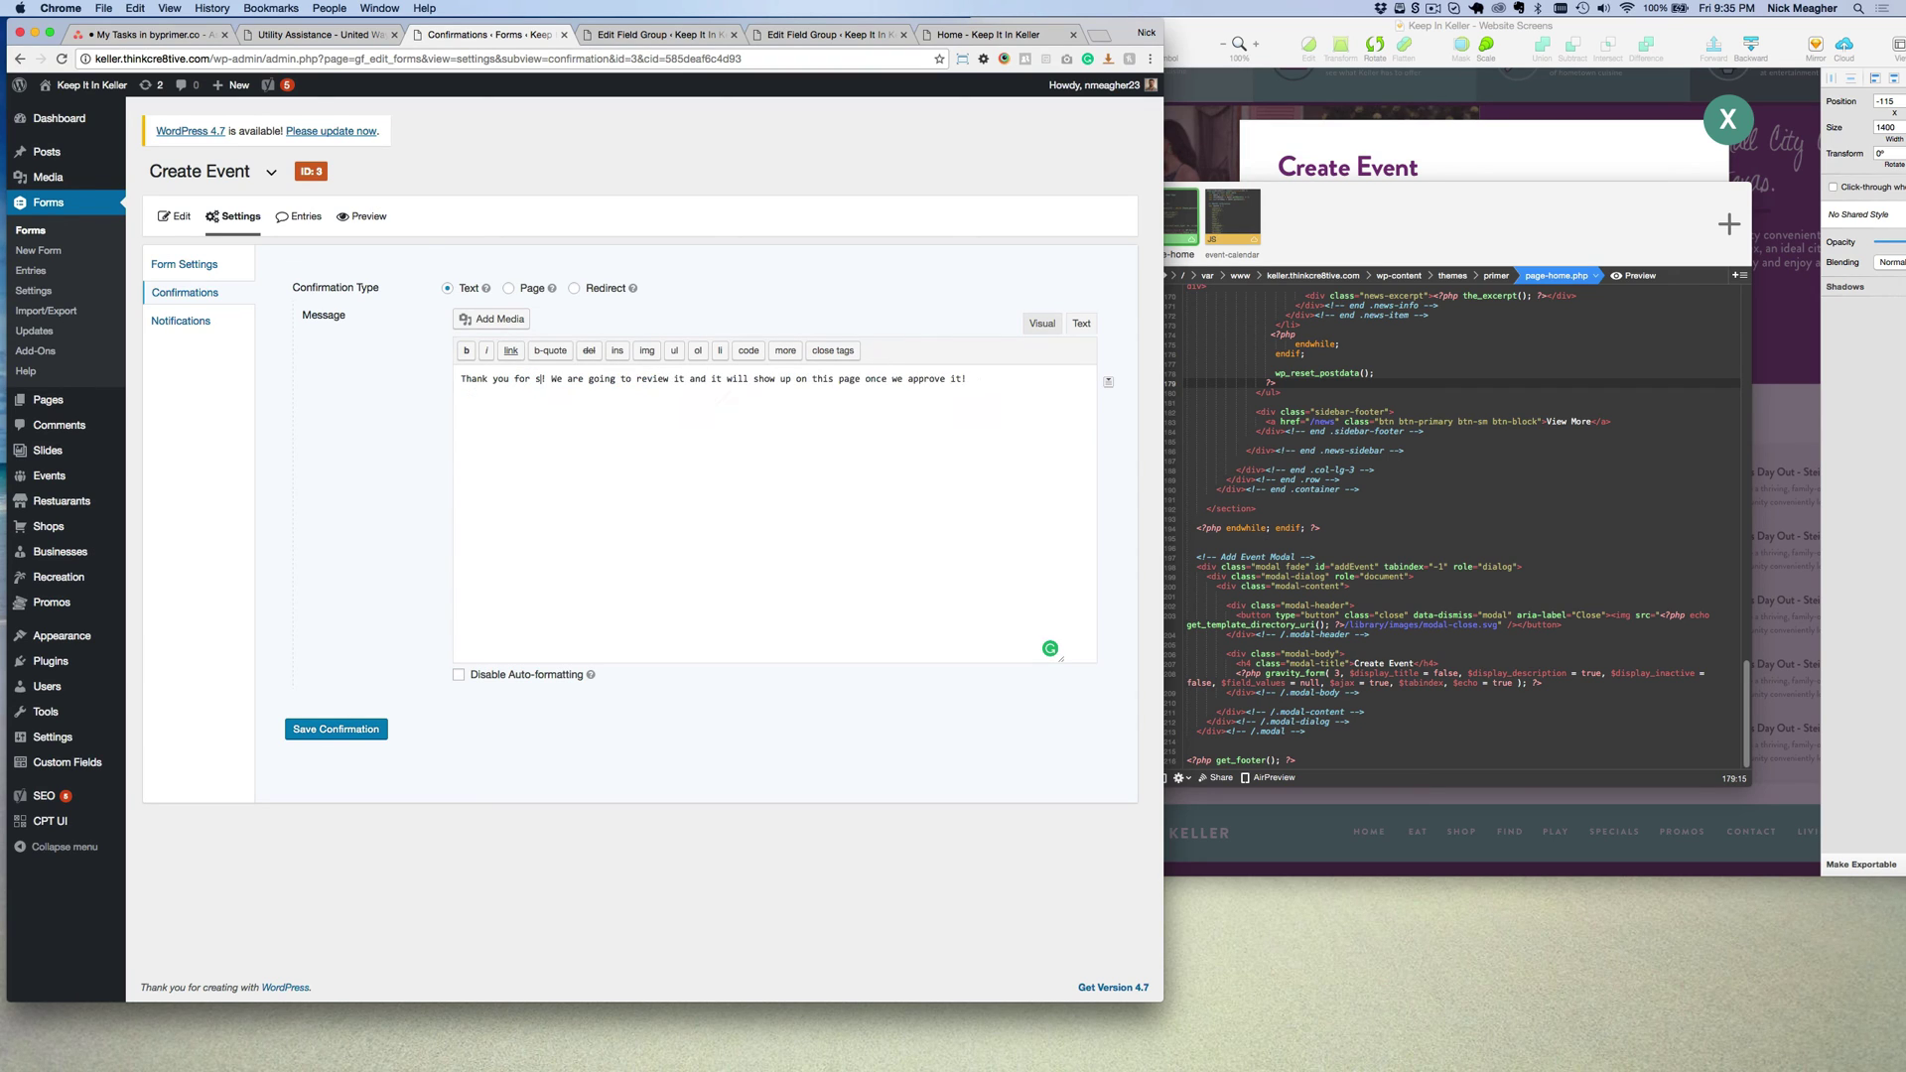
text(mitting your event)
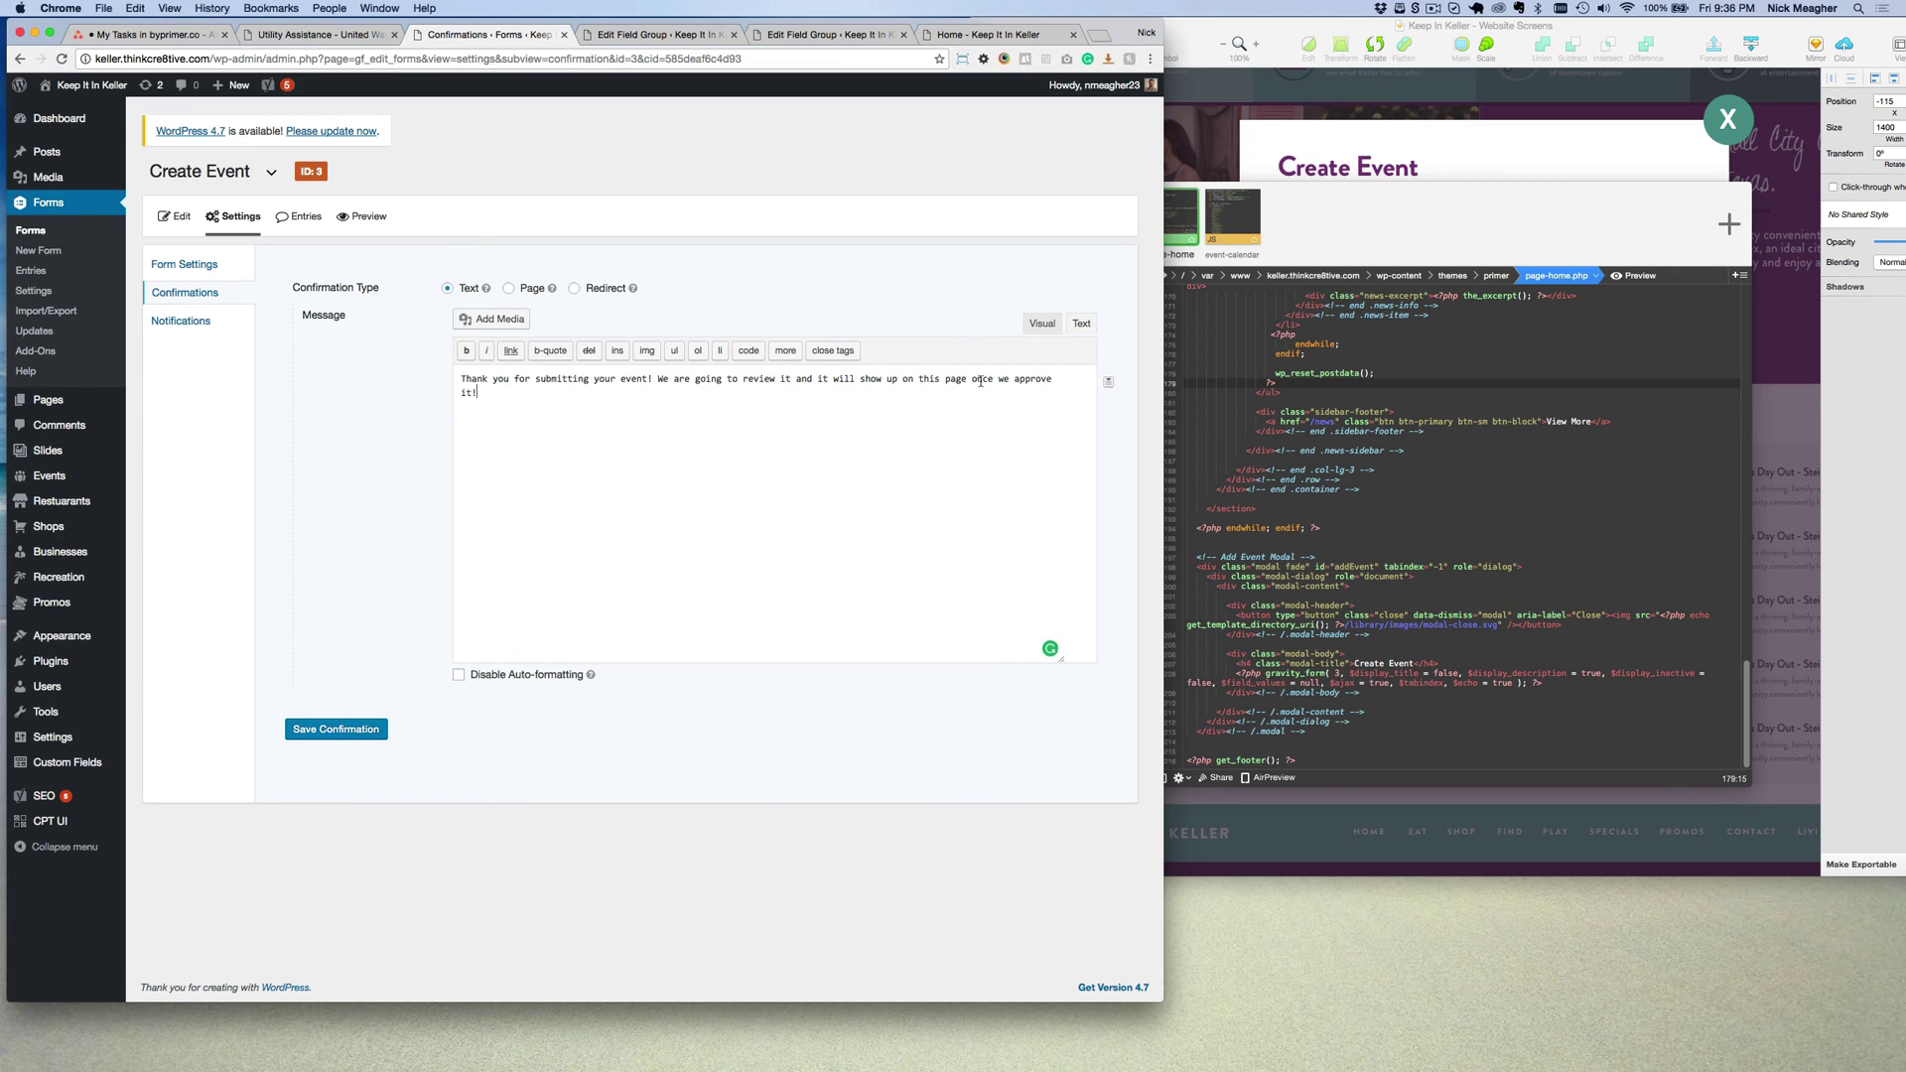
drag(938, 382, 907, 382)
text(in the calendar)
click(341, 732)
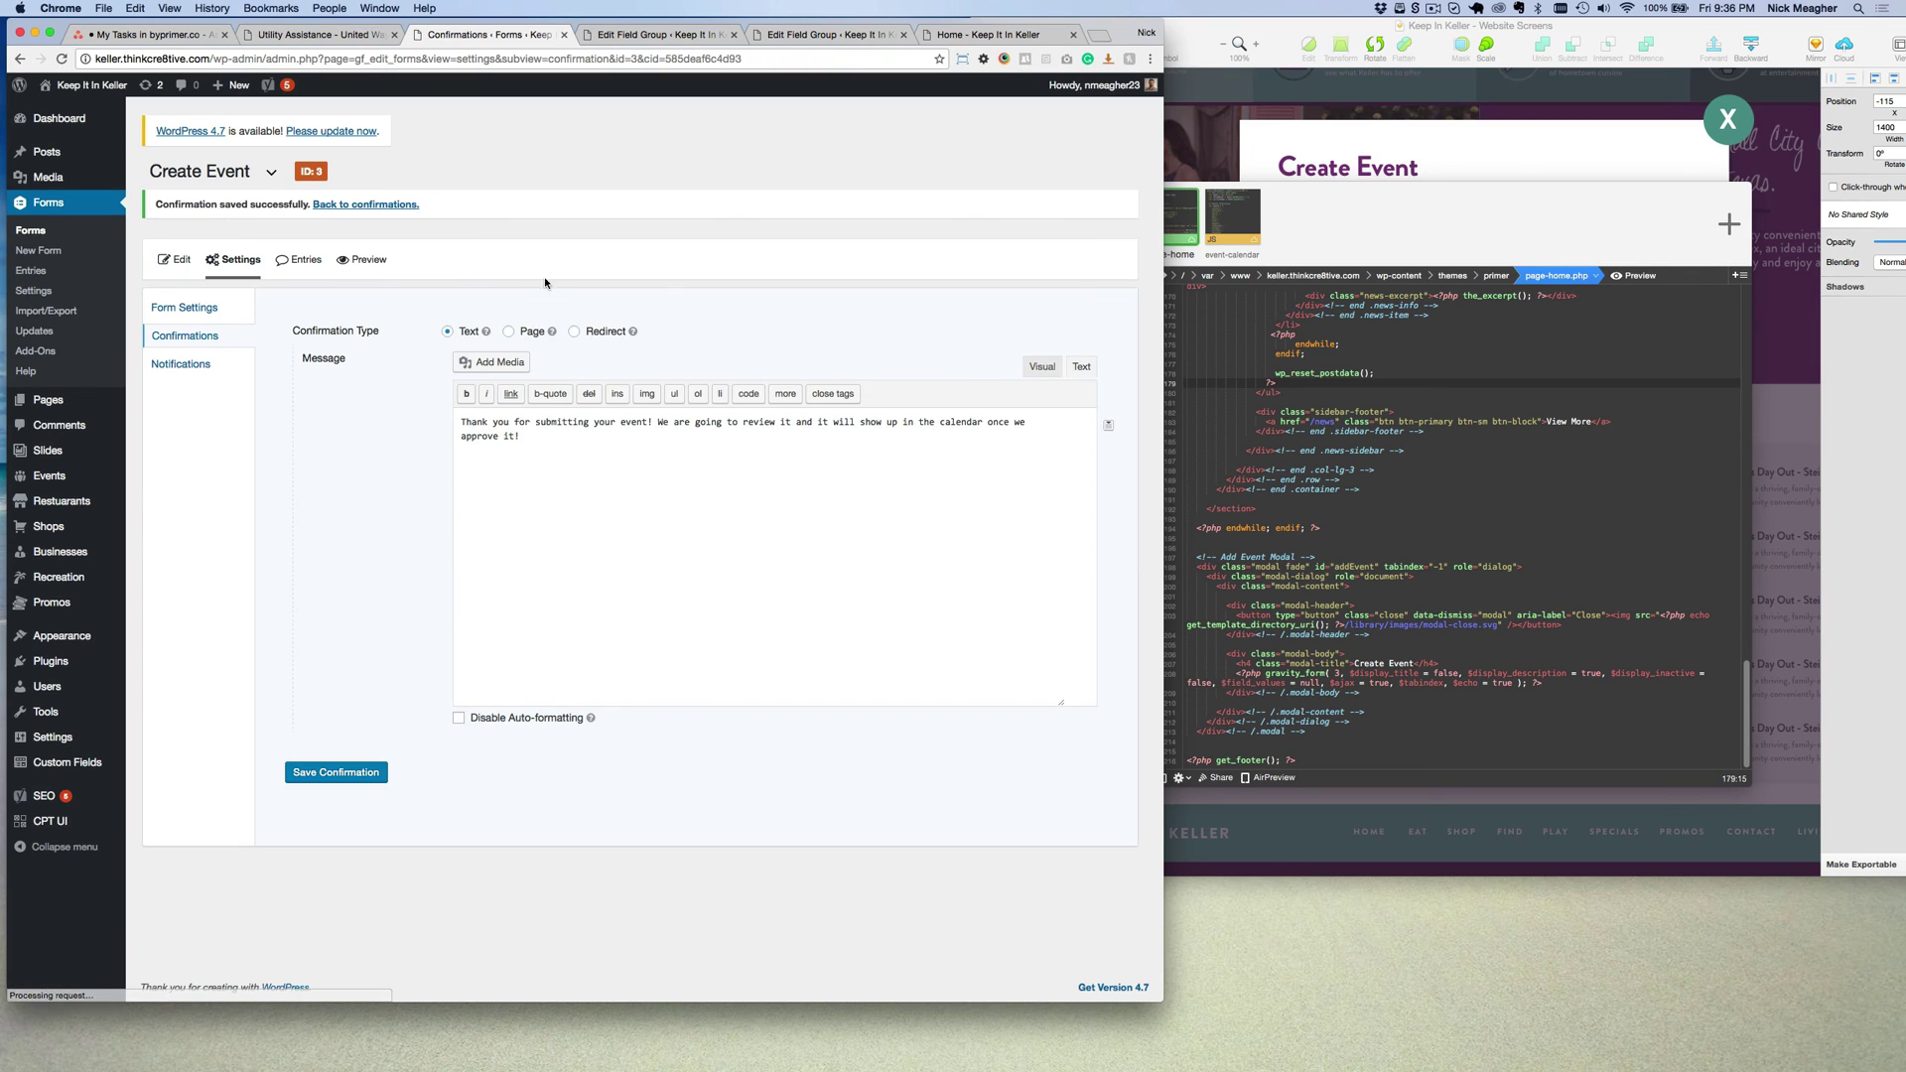
Return to the site's home page and close the modal holding the submission message.
click(656, 33)
click(824, 34)
click(1020, 34)
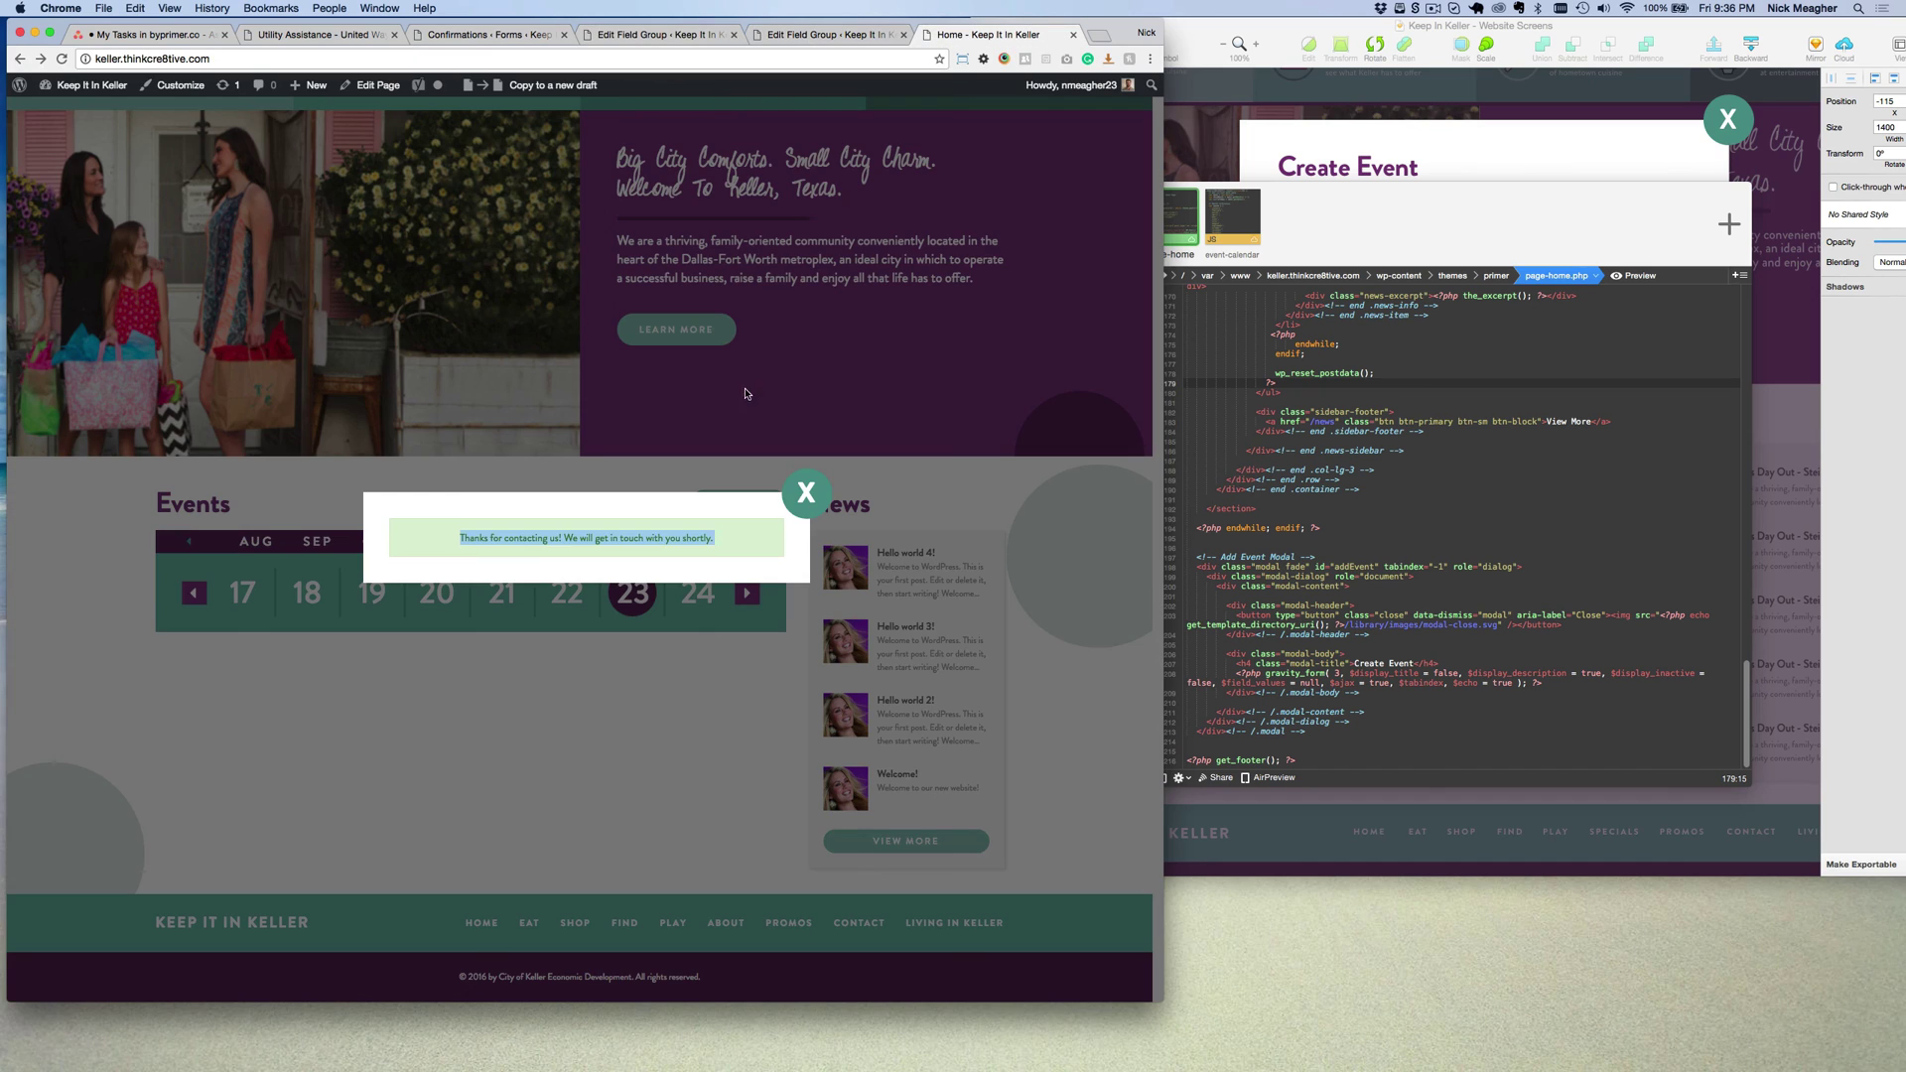
click(548, 540)
click(660, 619)
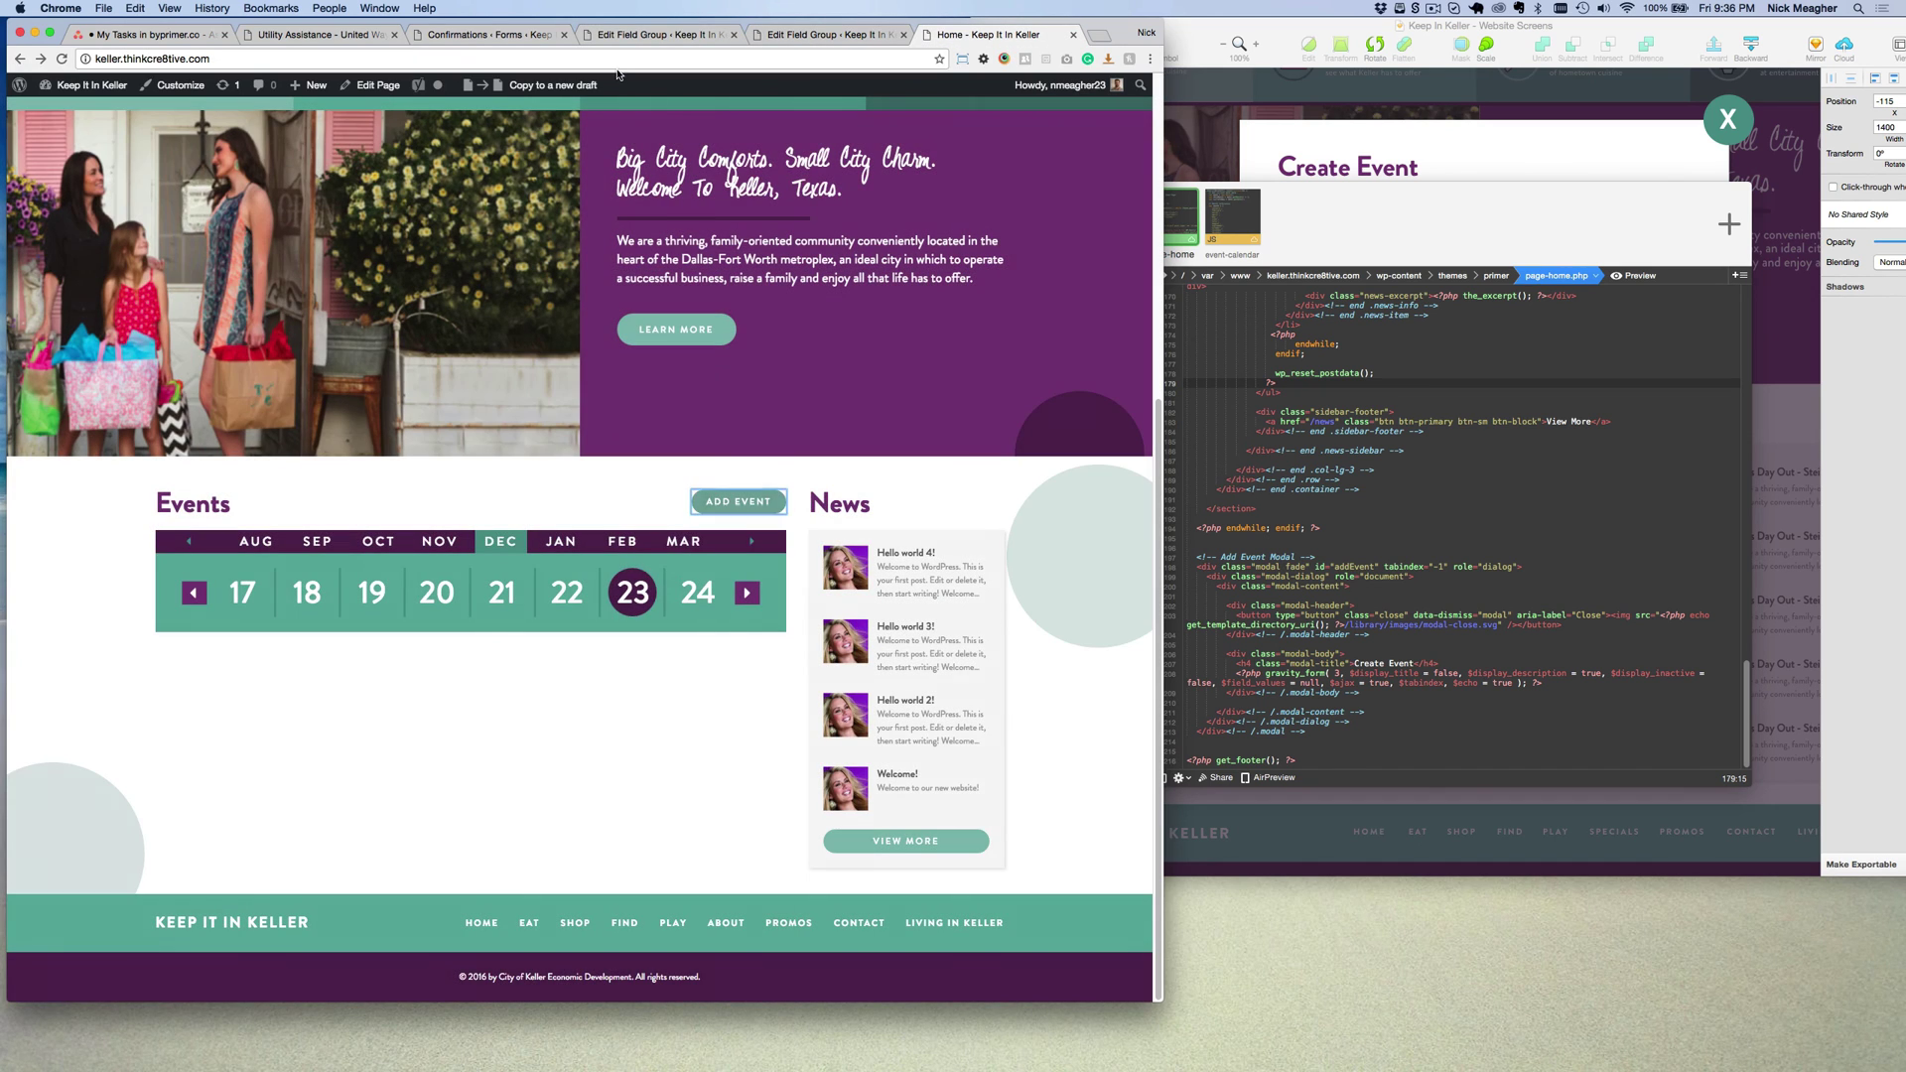
View the Create Event form's notifications and open the pending Test Event from the Events list for editing.
click(455, 34)
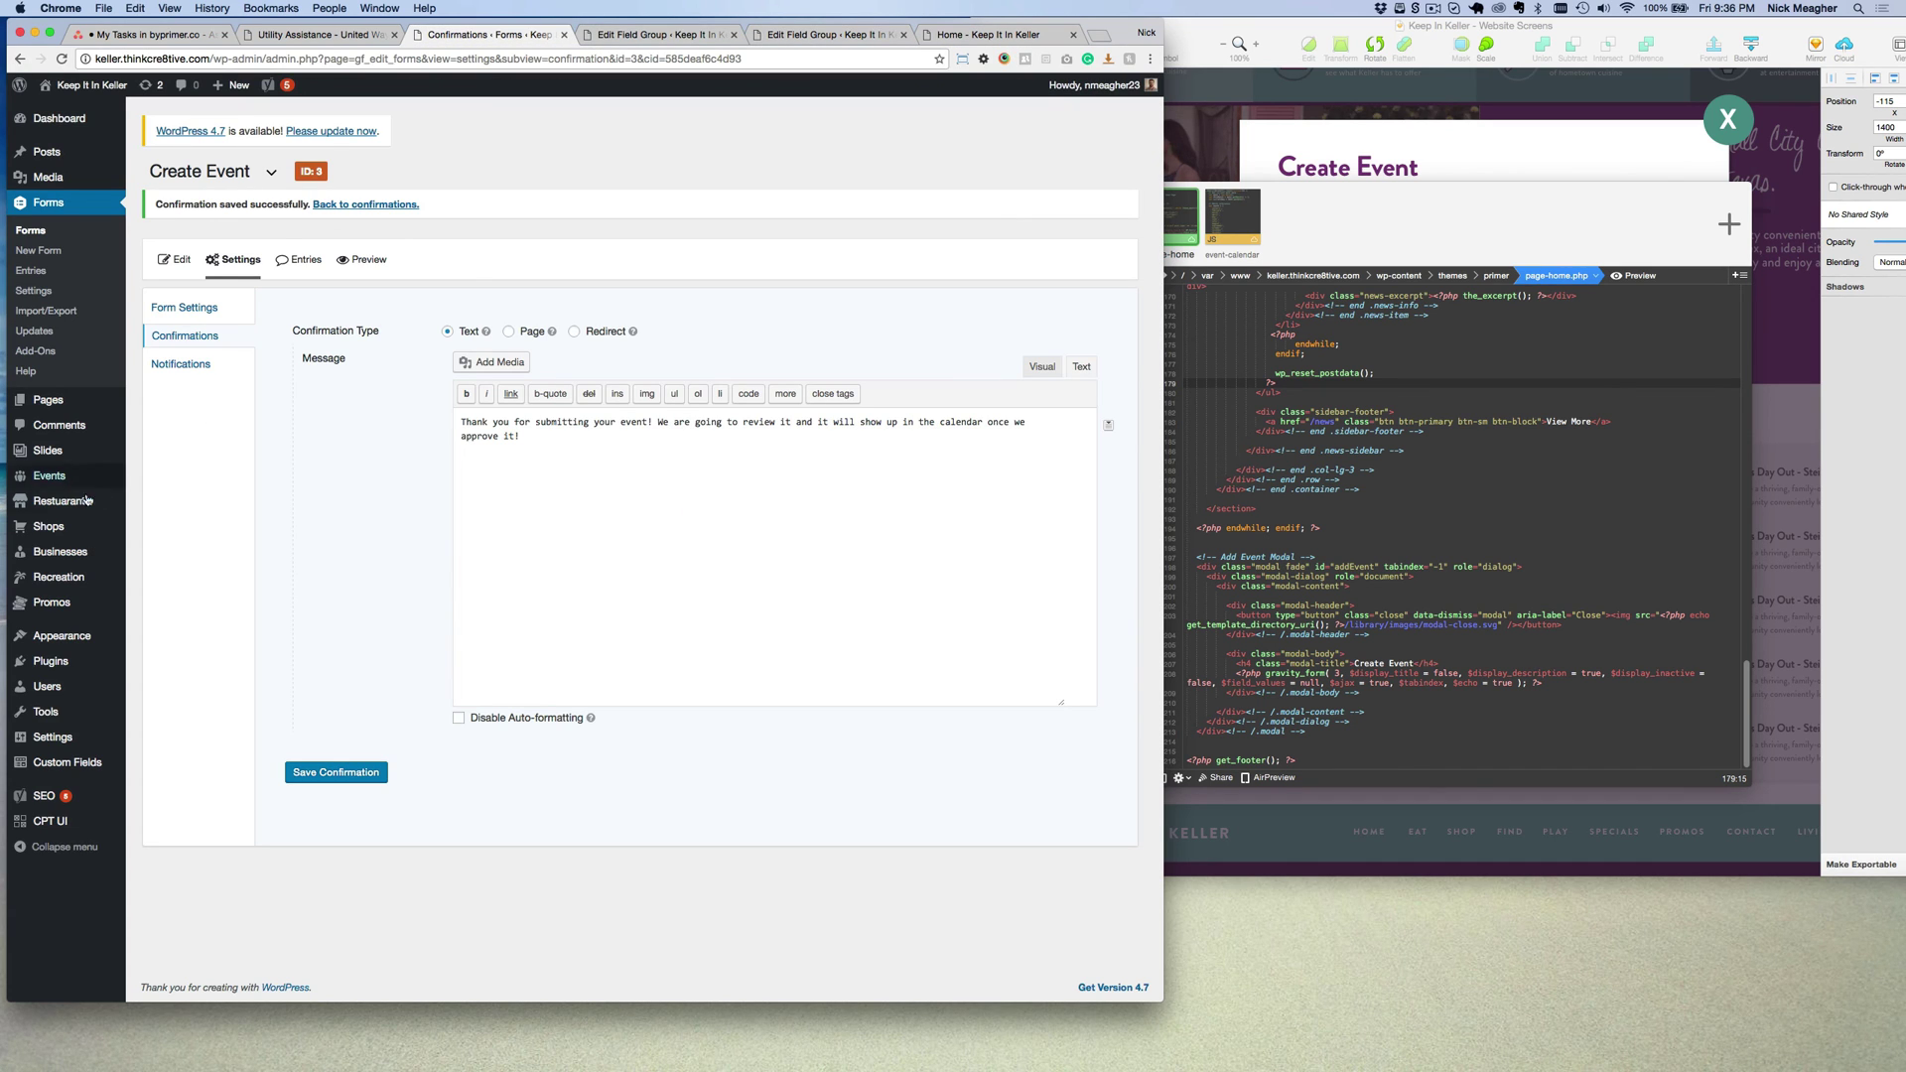
click(182, 365)
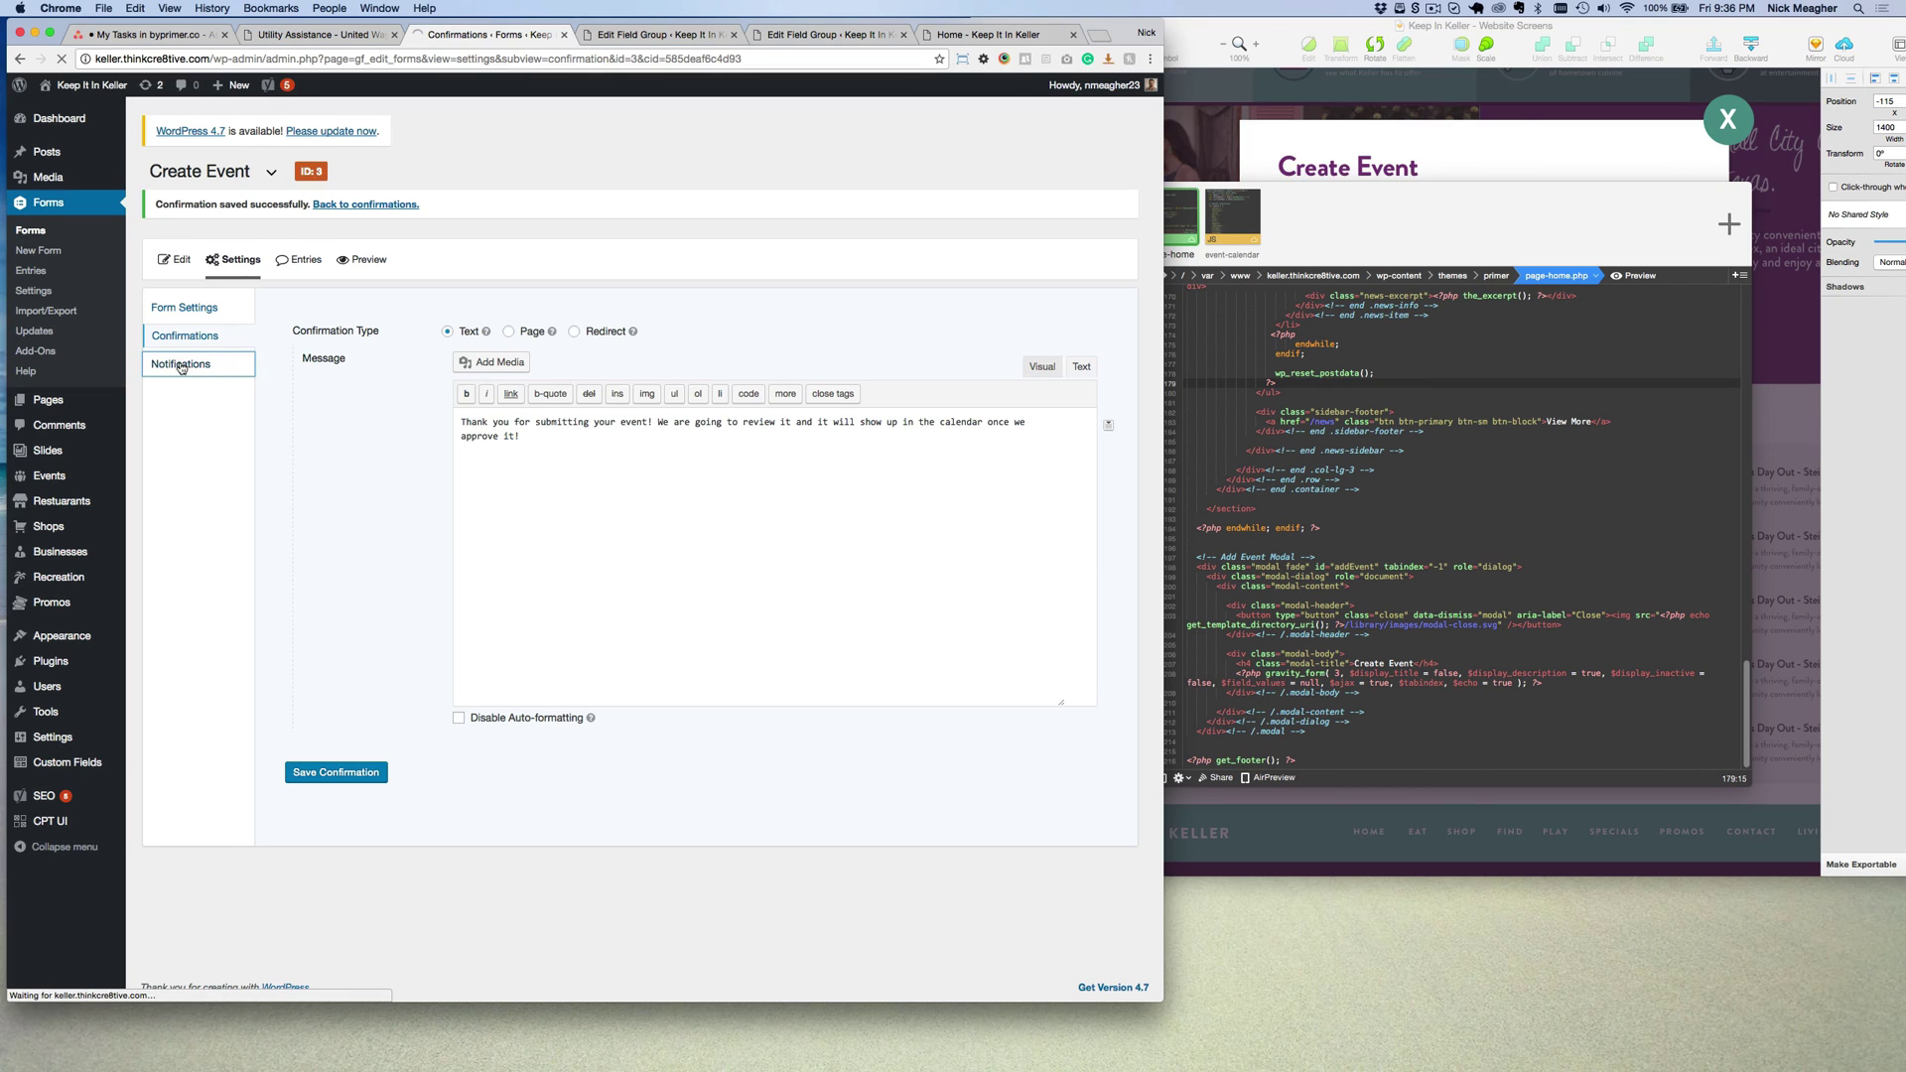
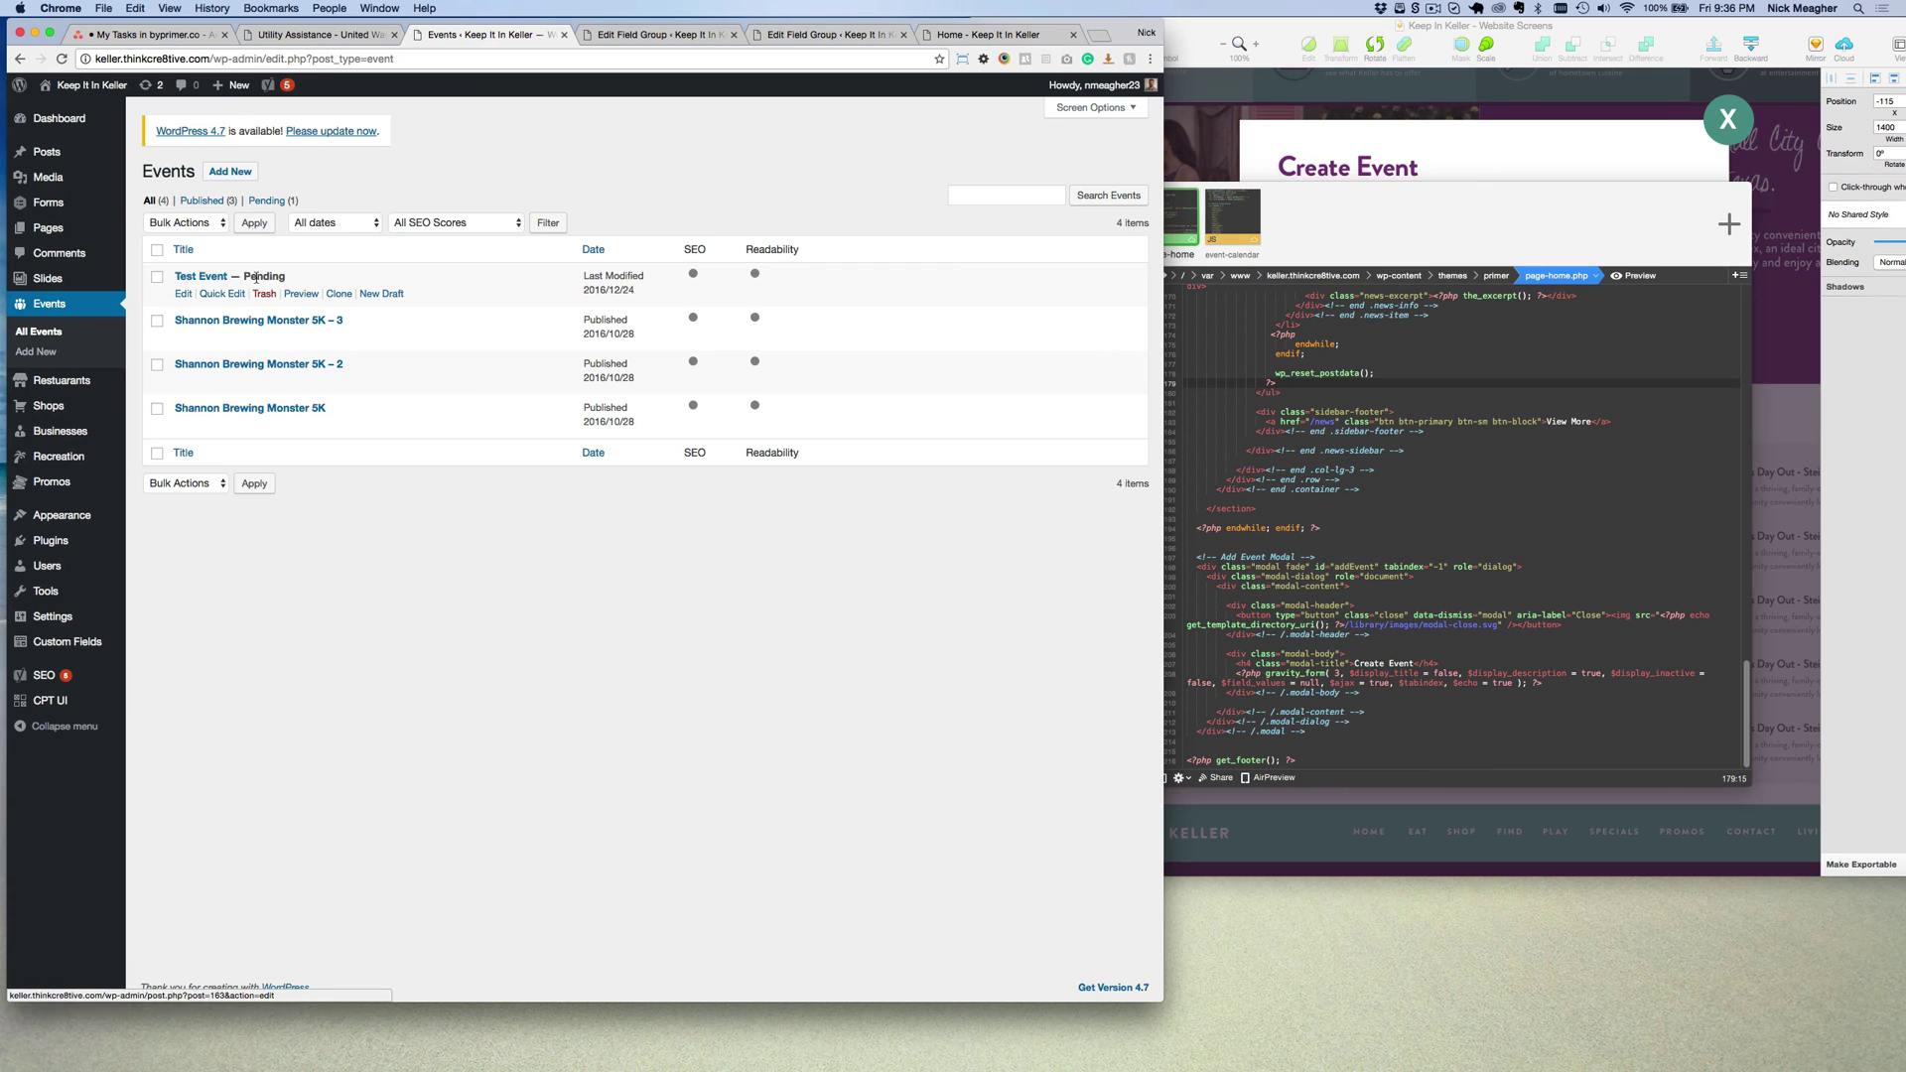
triple_click(262, 277)
click(264, 293)
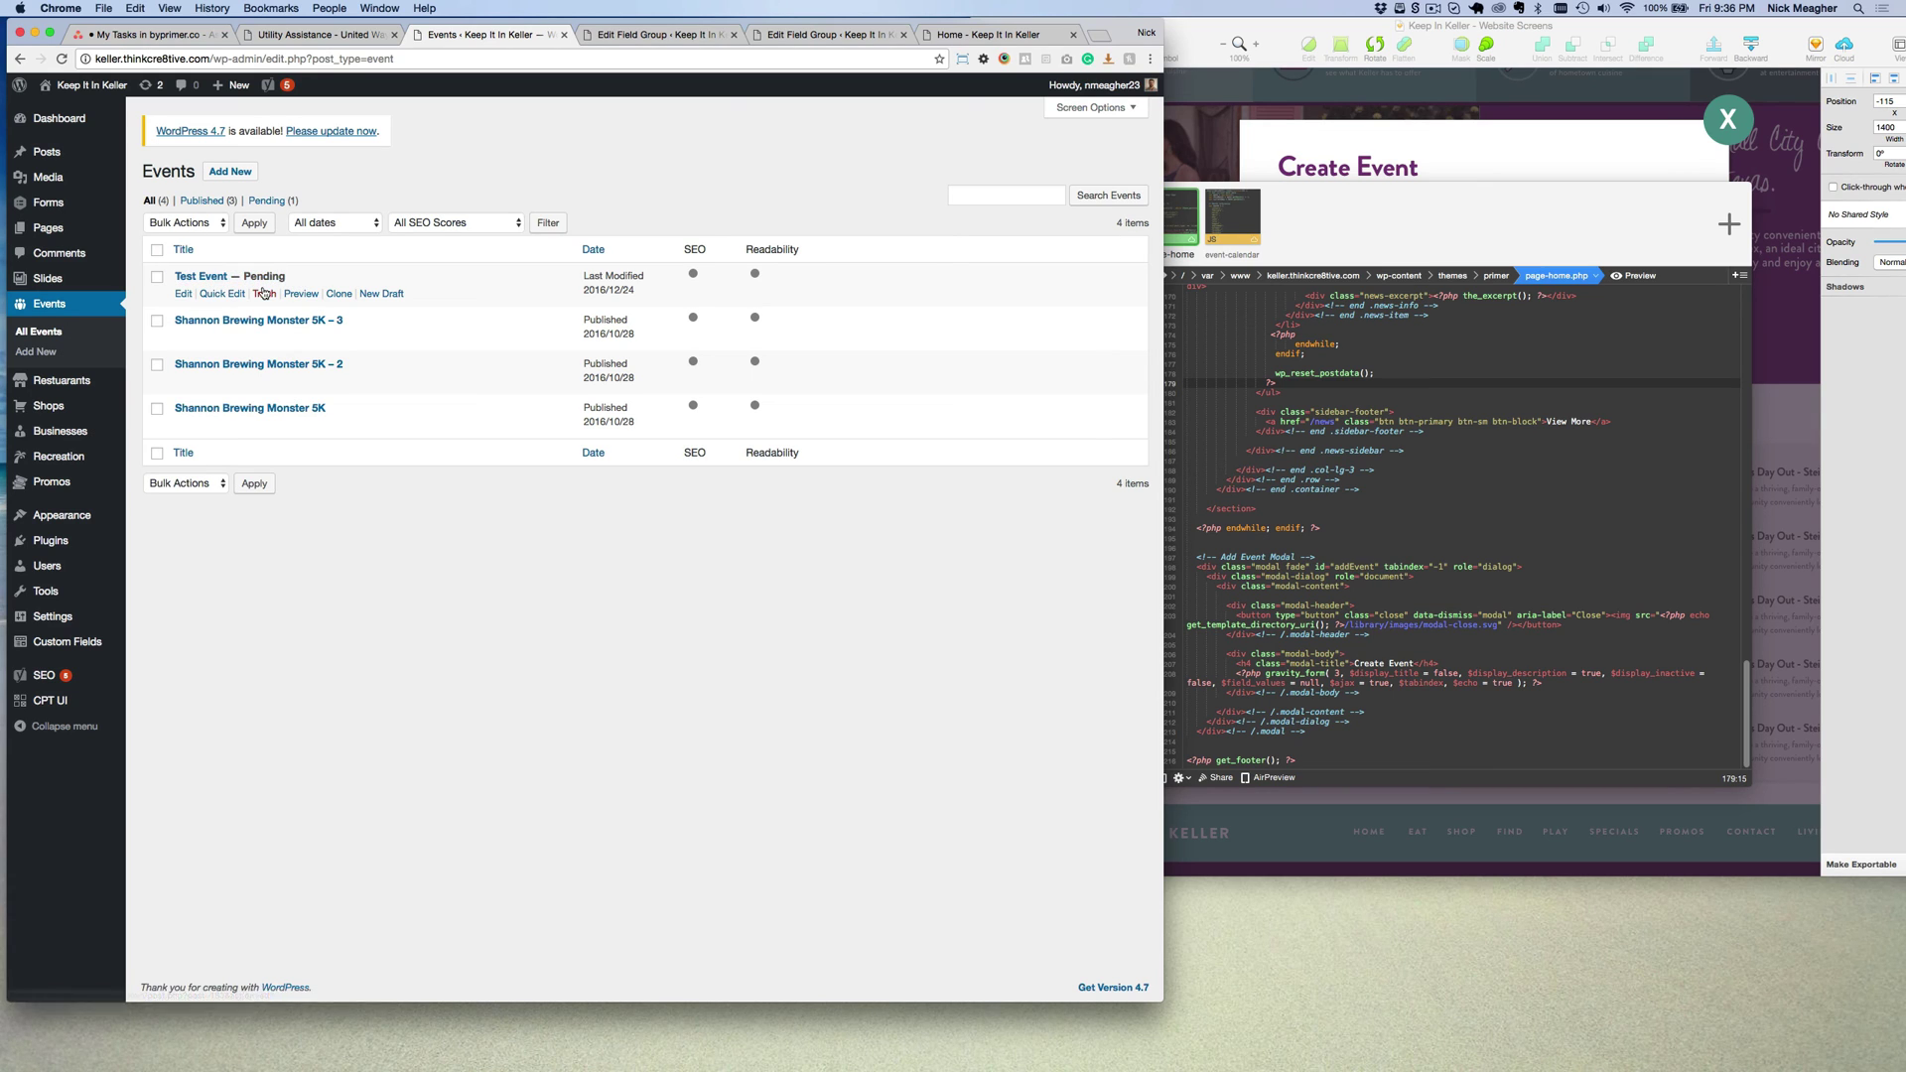
click(184, 294)
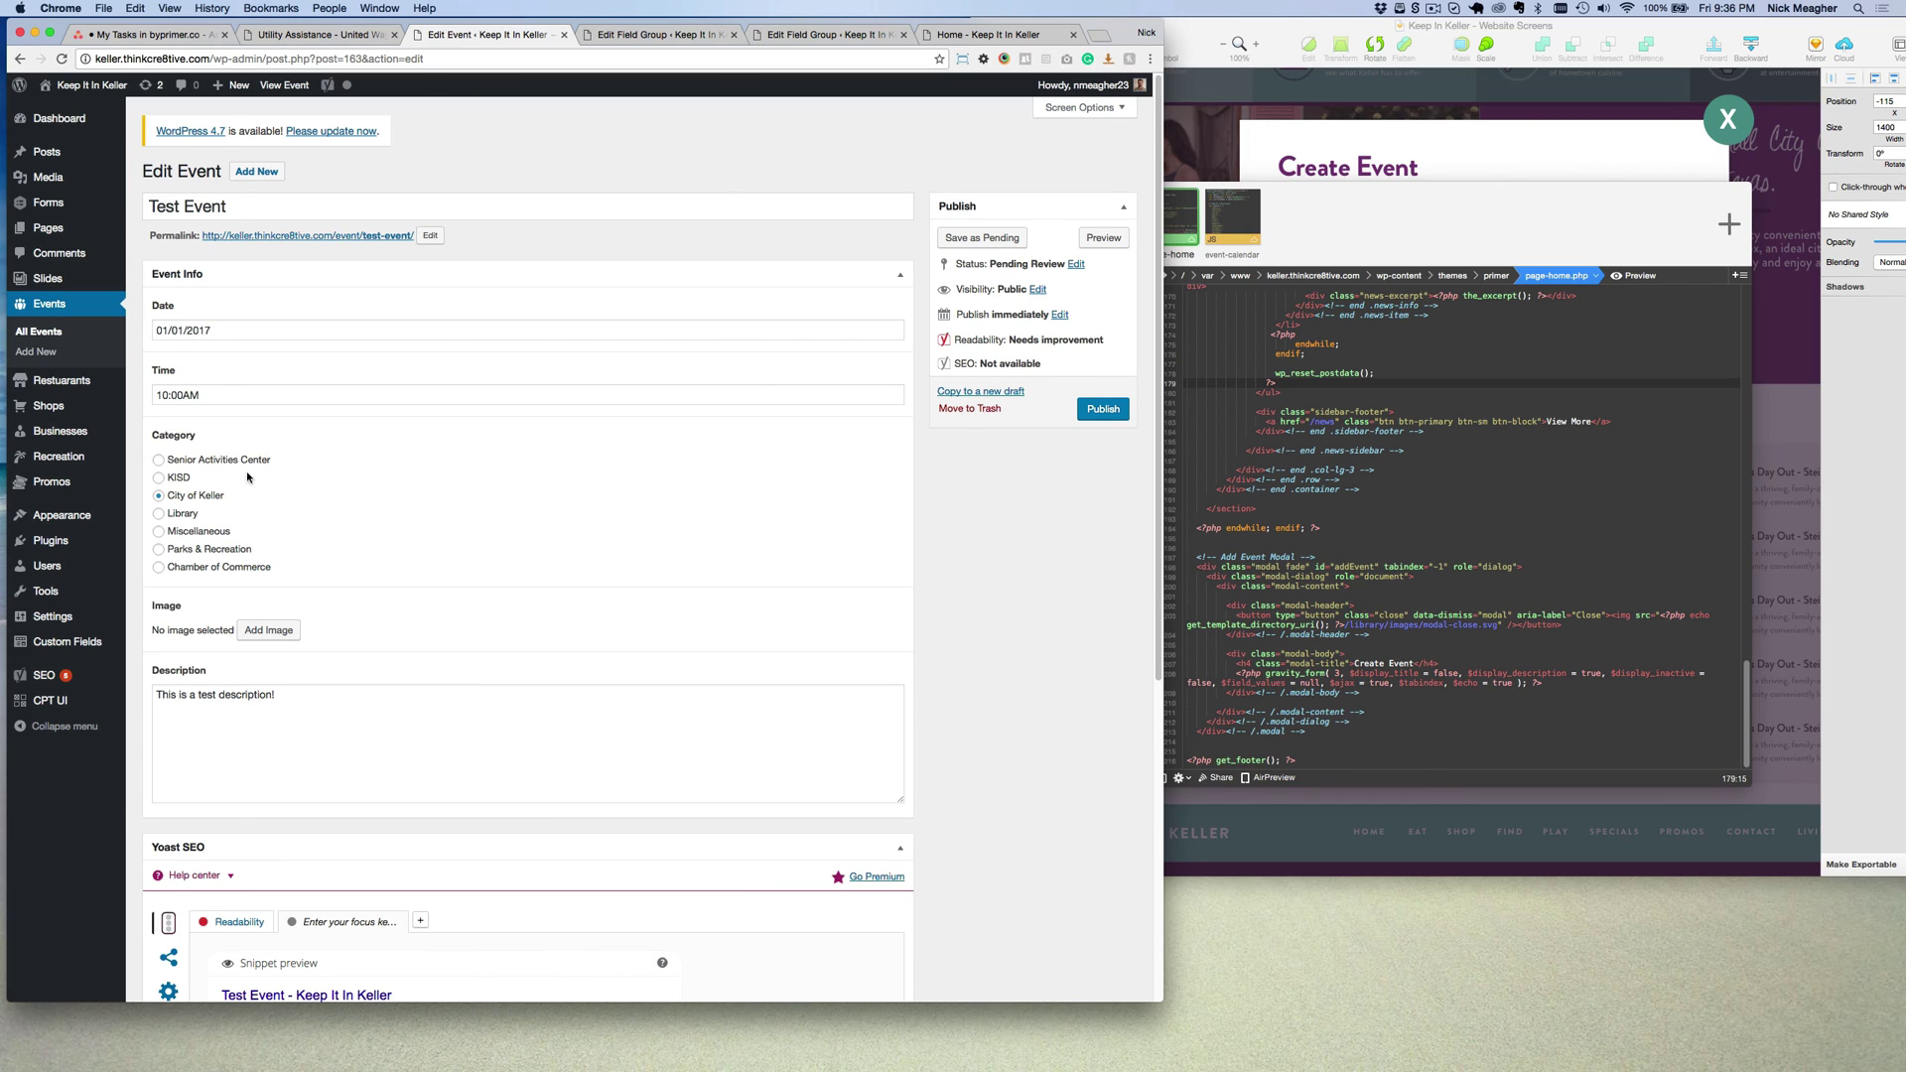
Check the submitted field values of the Test Event, including its description, and publish it.
click(327, 710)
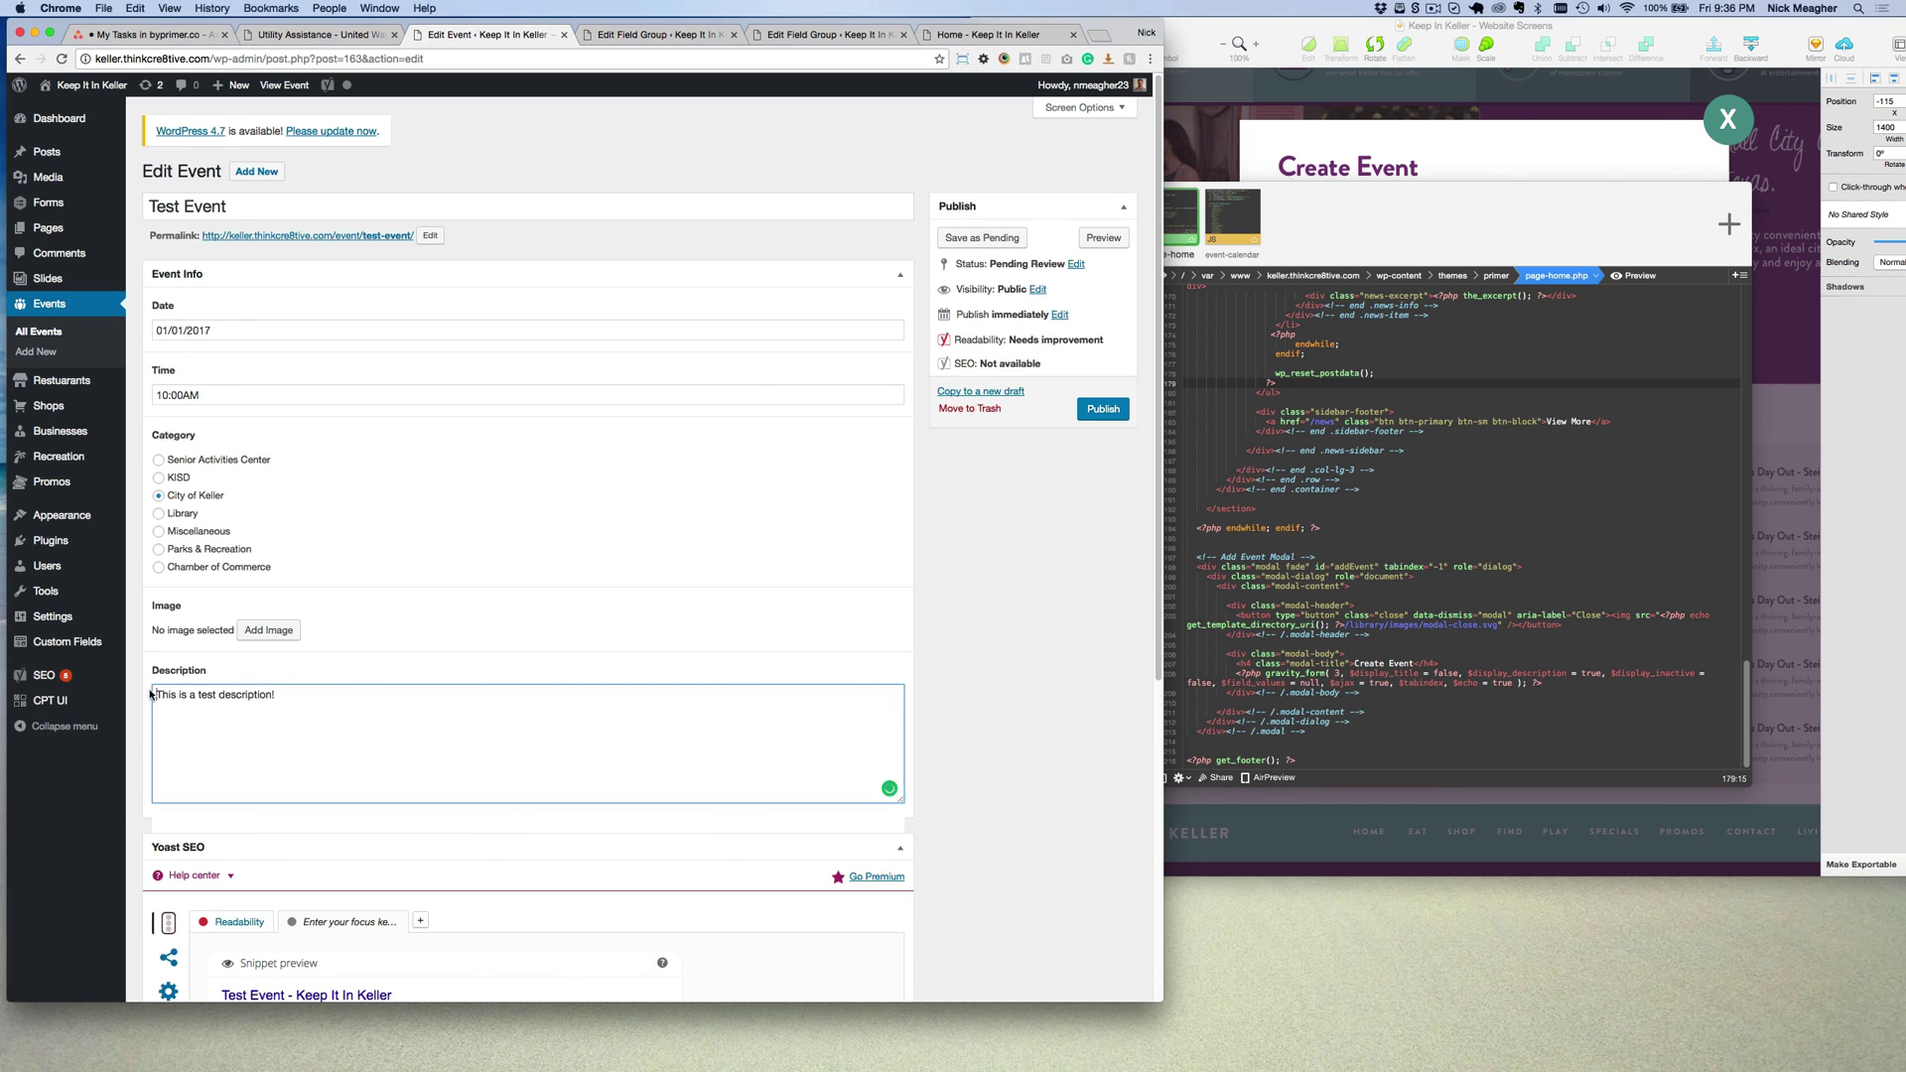
click(1070, 520)
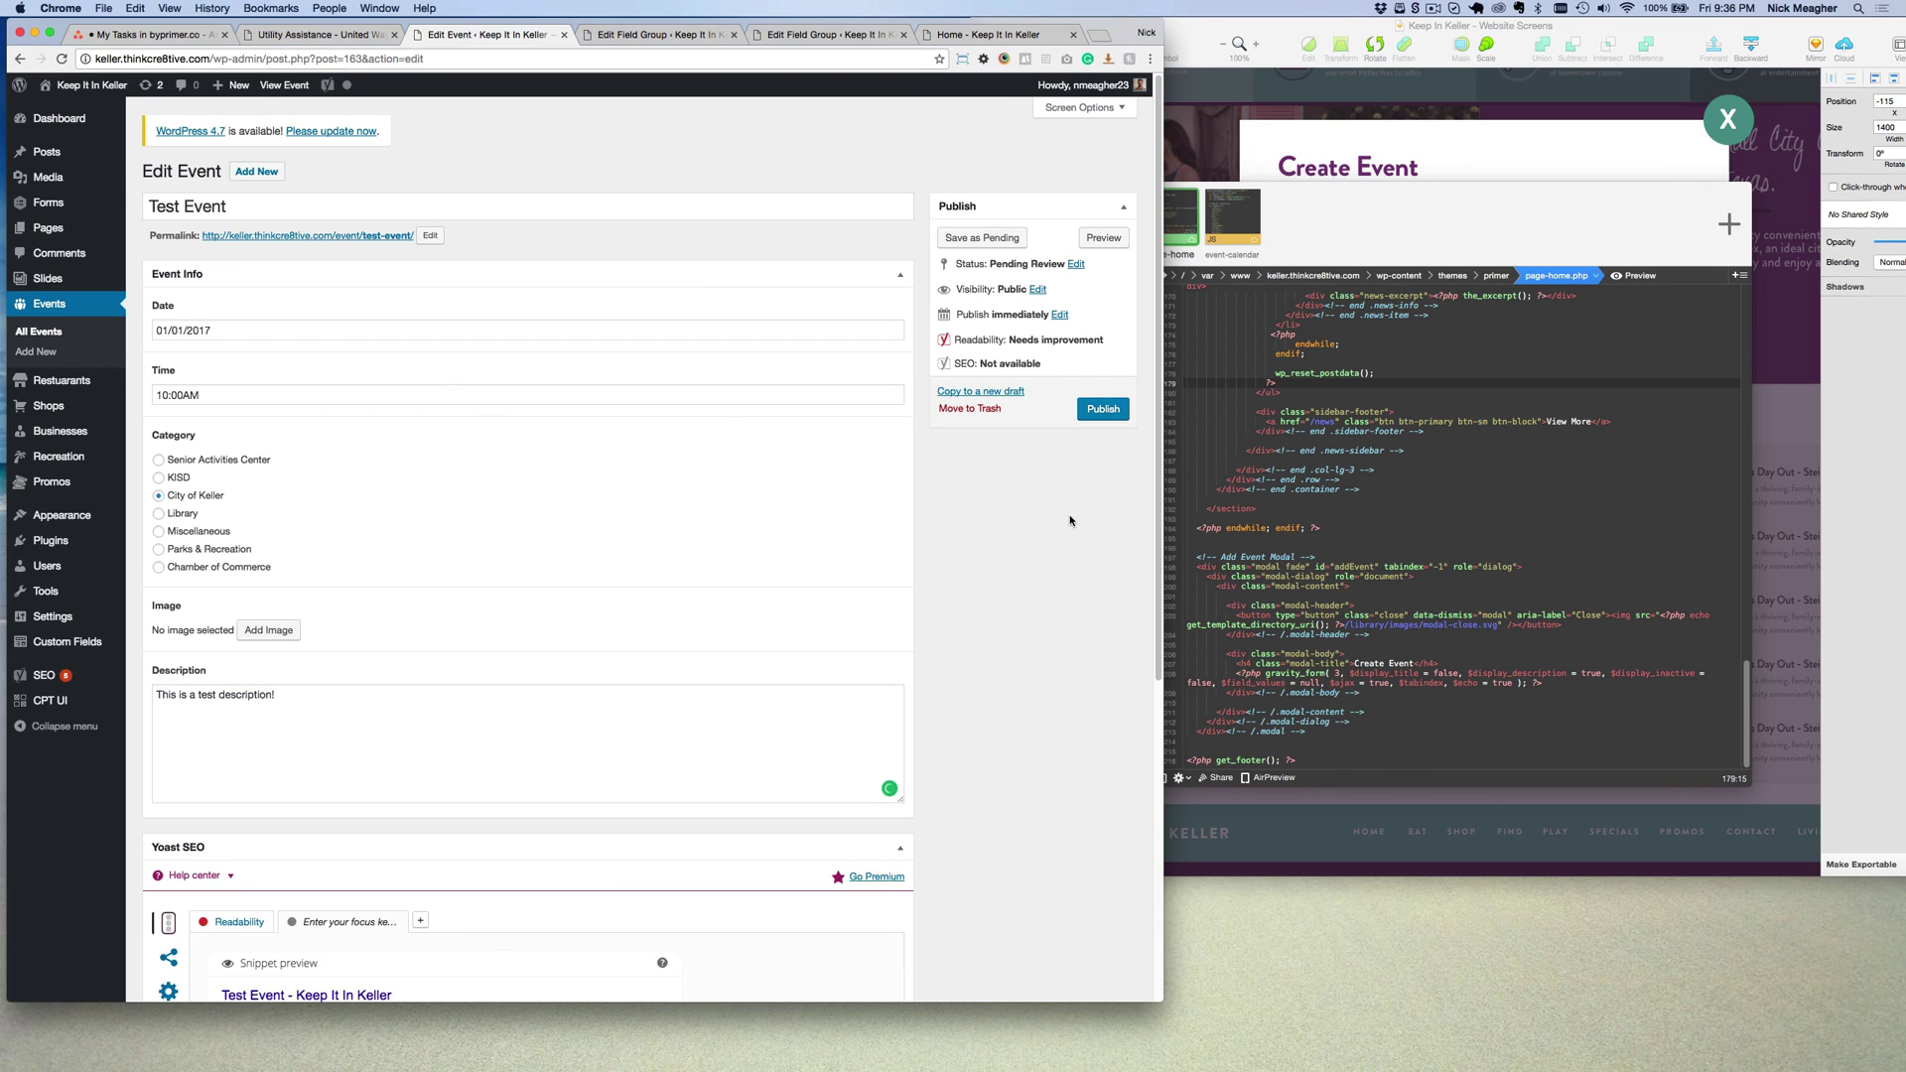
click(1104, 410)
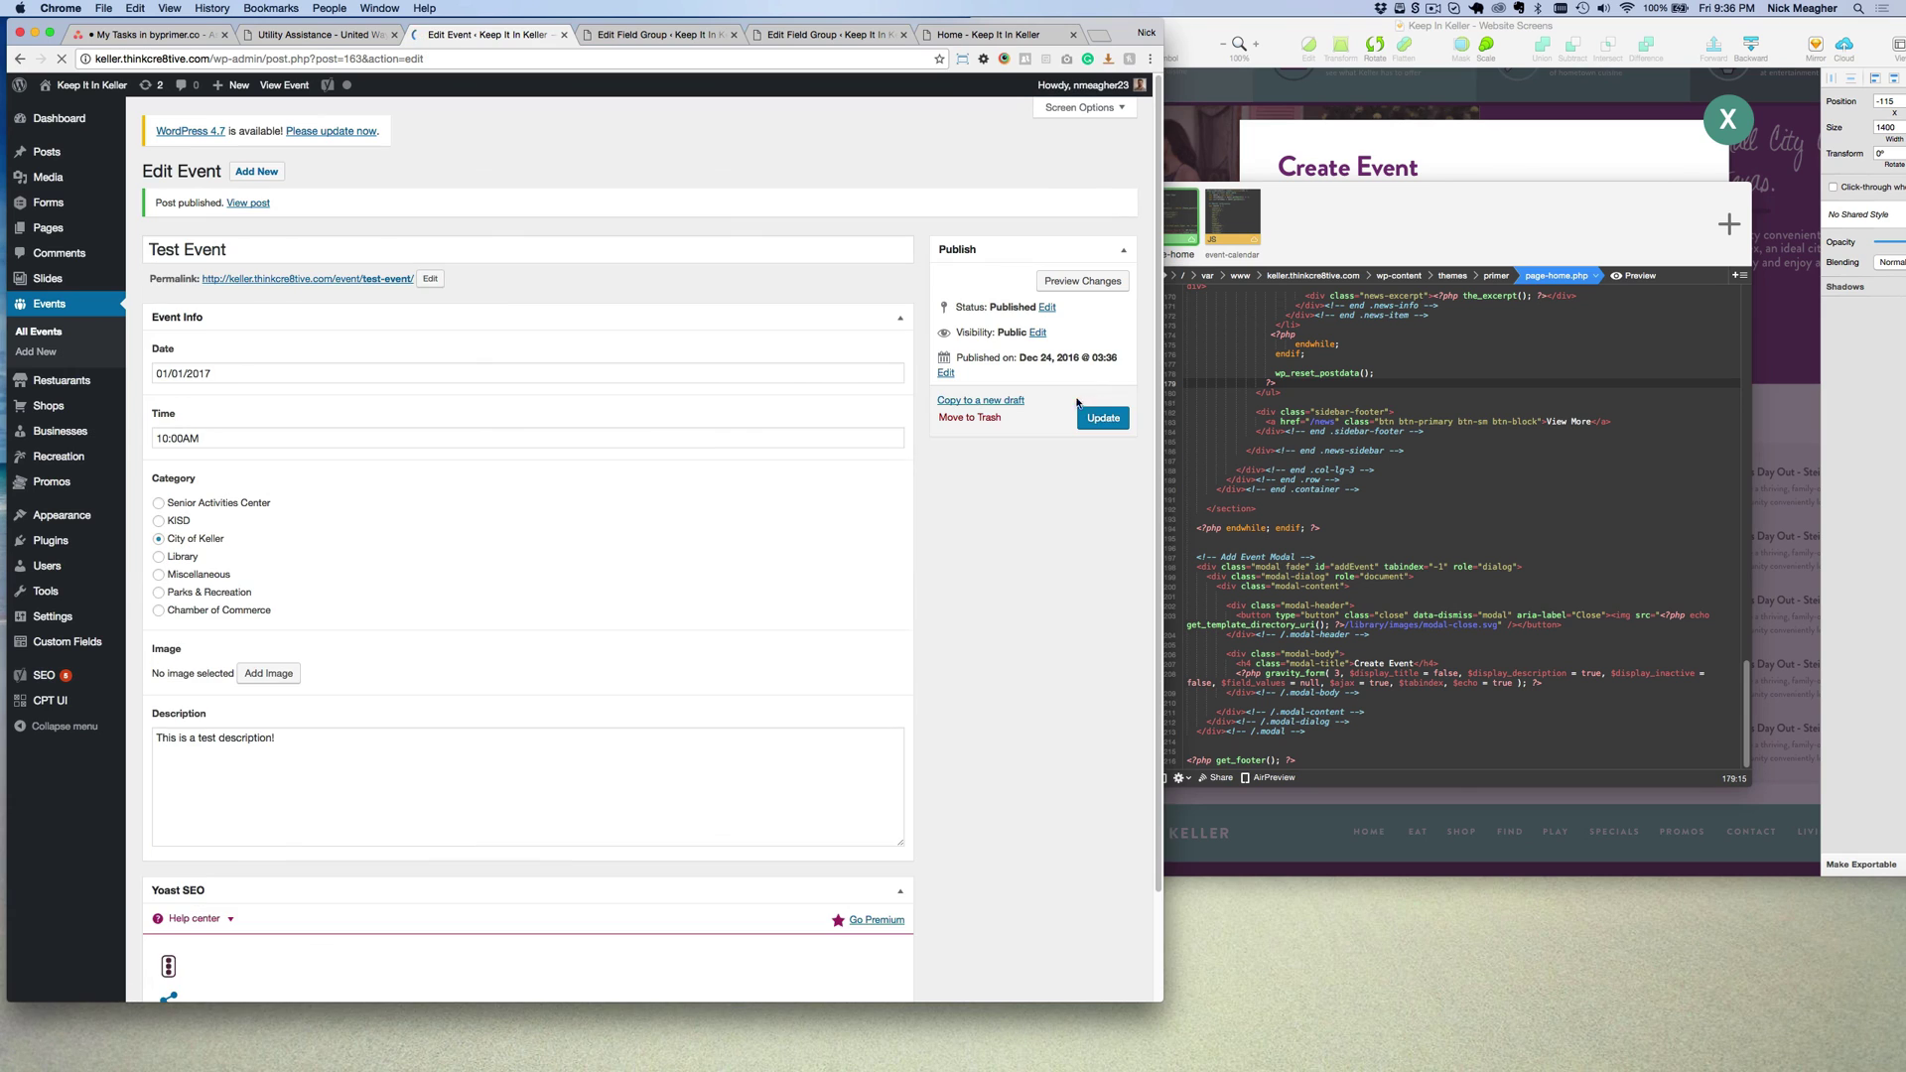
Reload the site's home page and bring up January in the Events calendar.
click(951, 35)
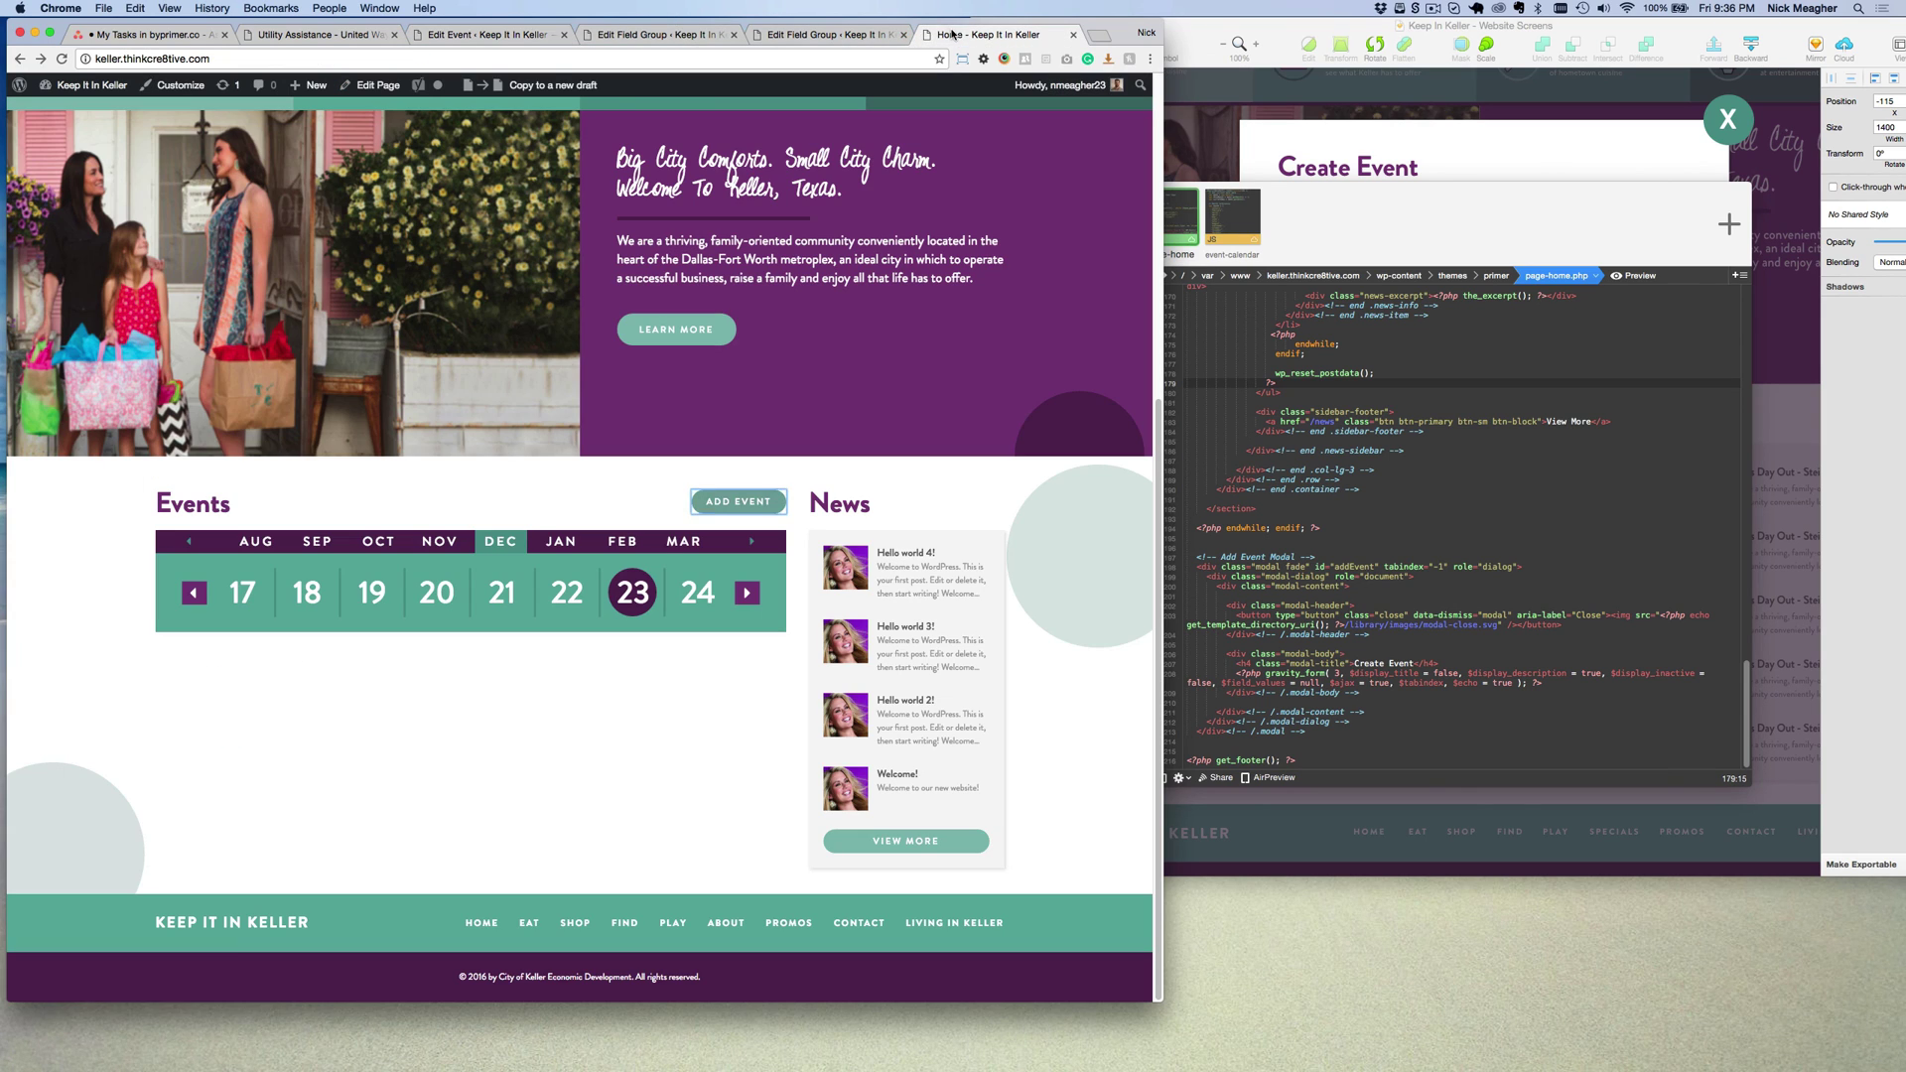
click(61, 58)
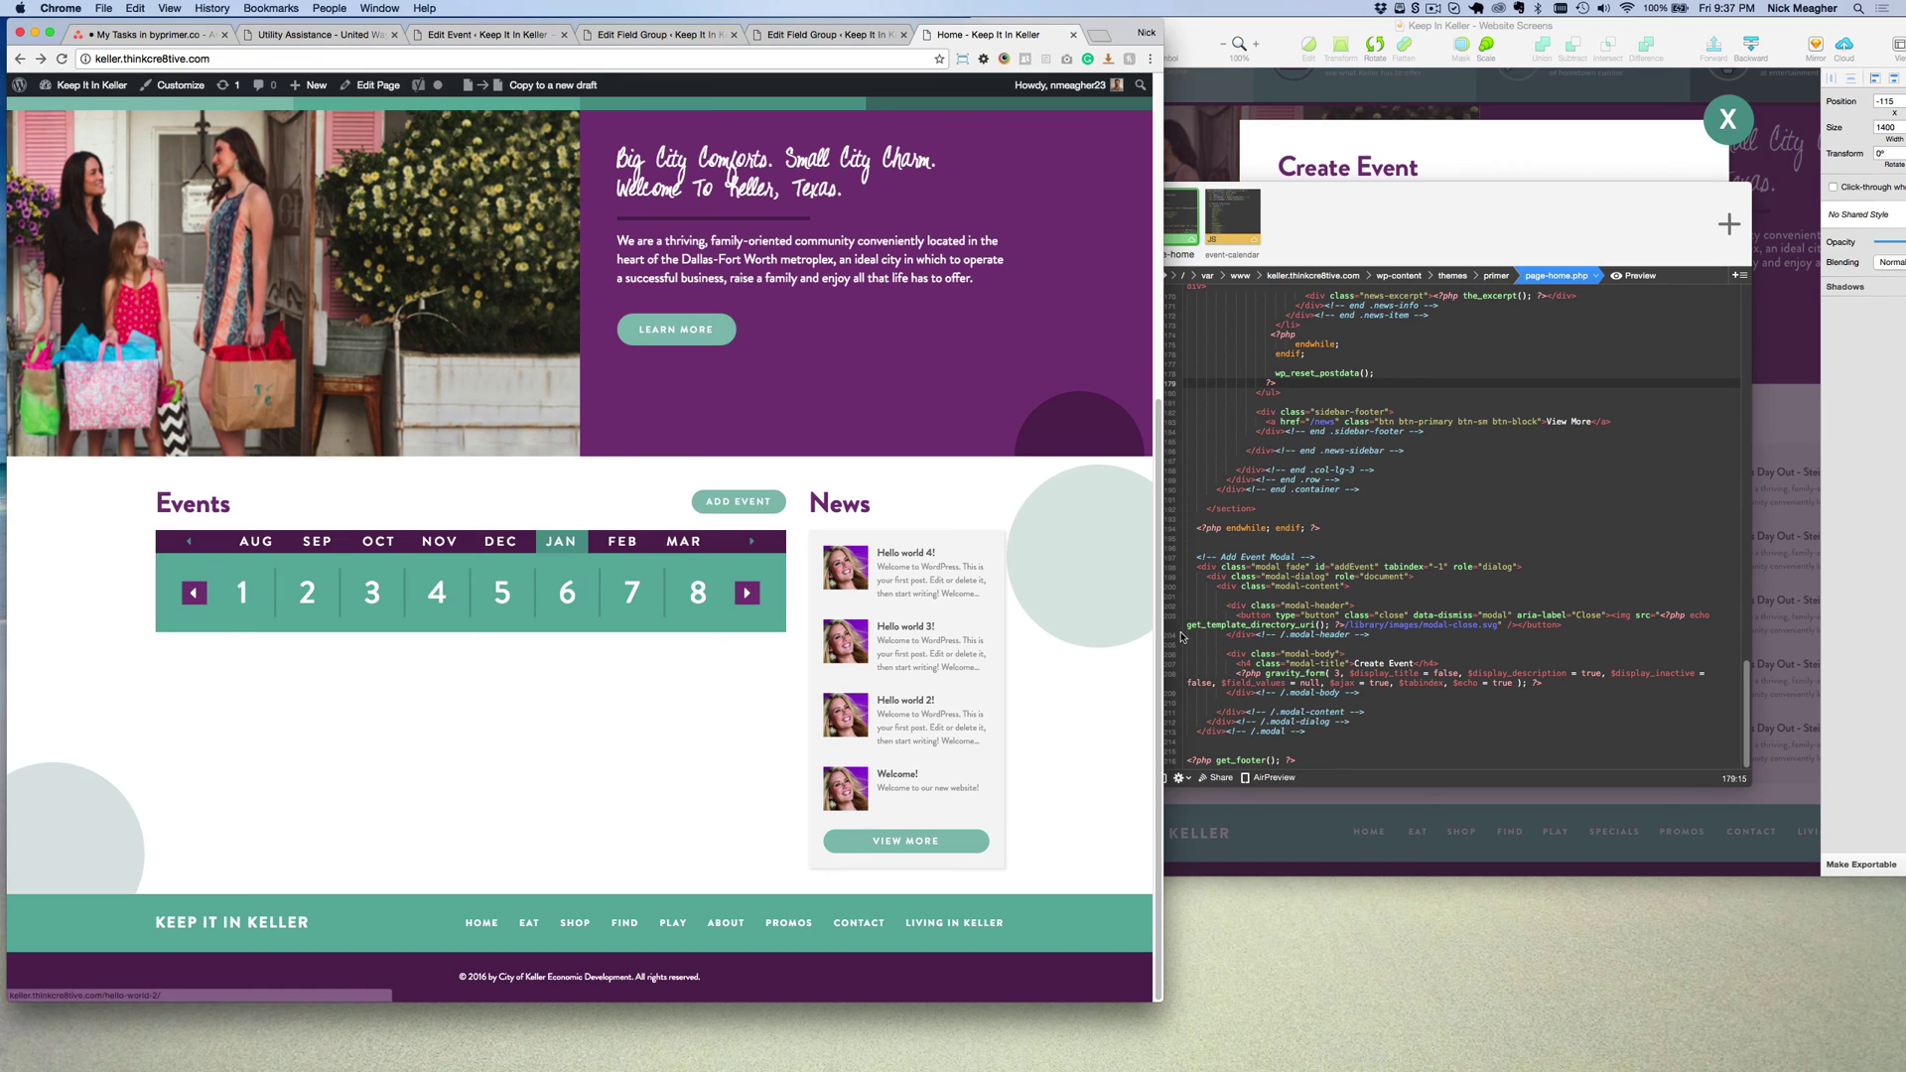
Reload the site's home page and reopen the published Test Event from the Events list for editing.
click(1469, 490)
key(super+Tab)
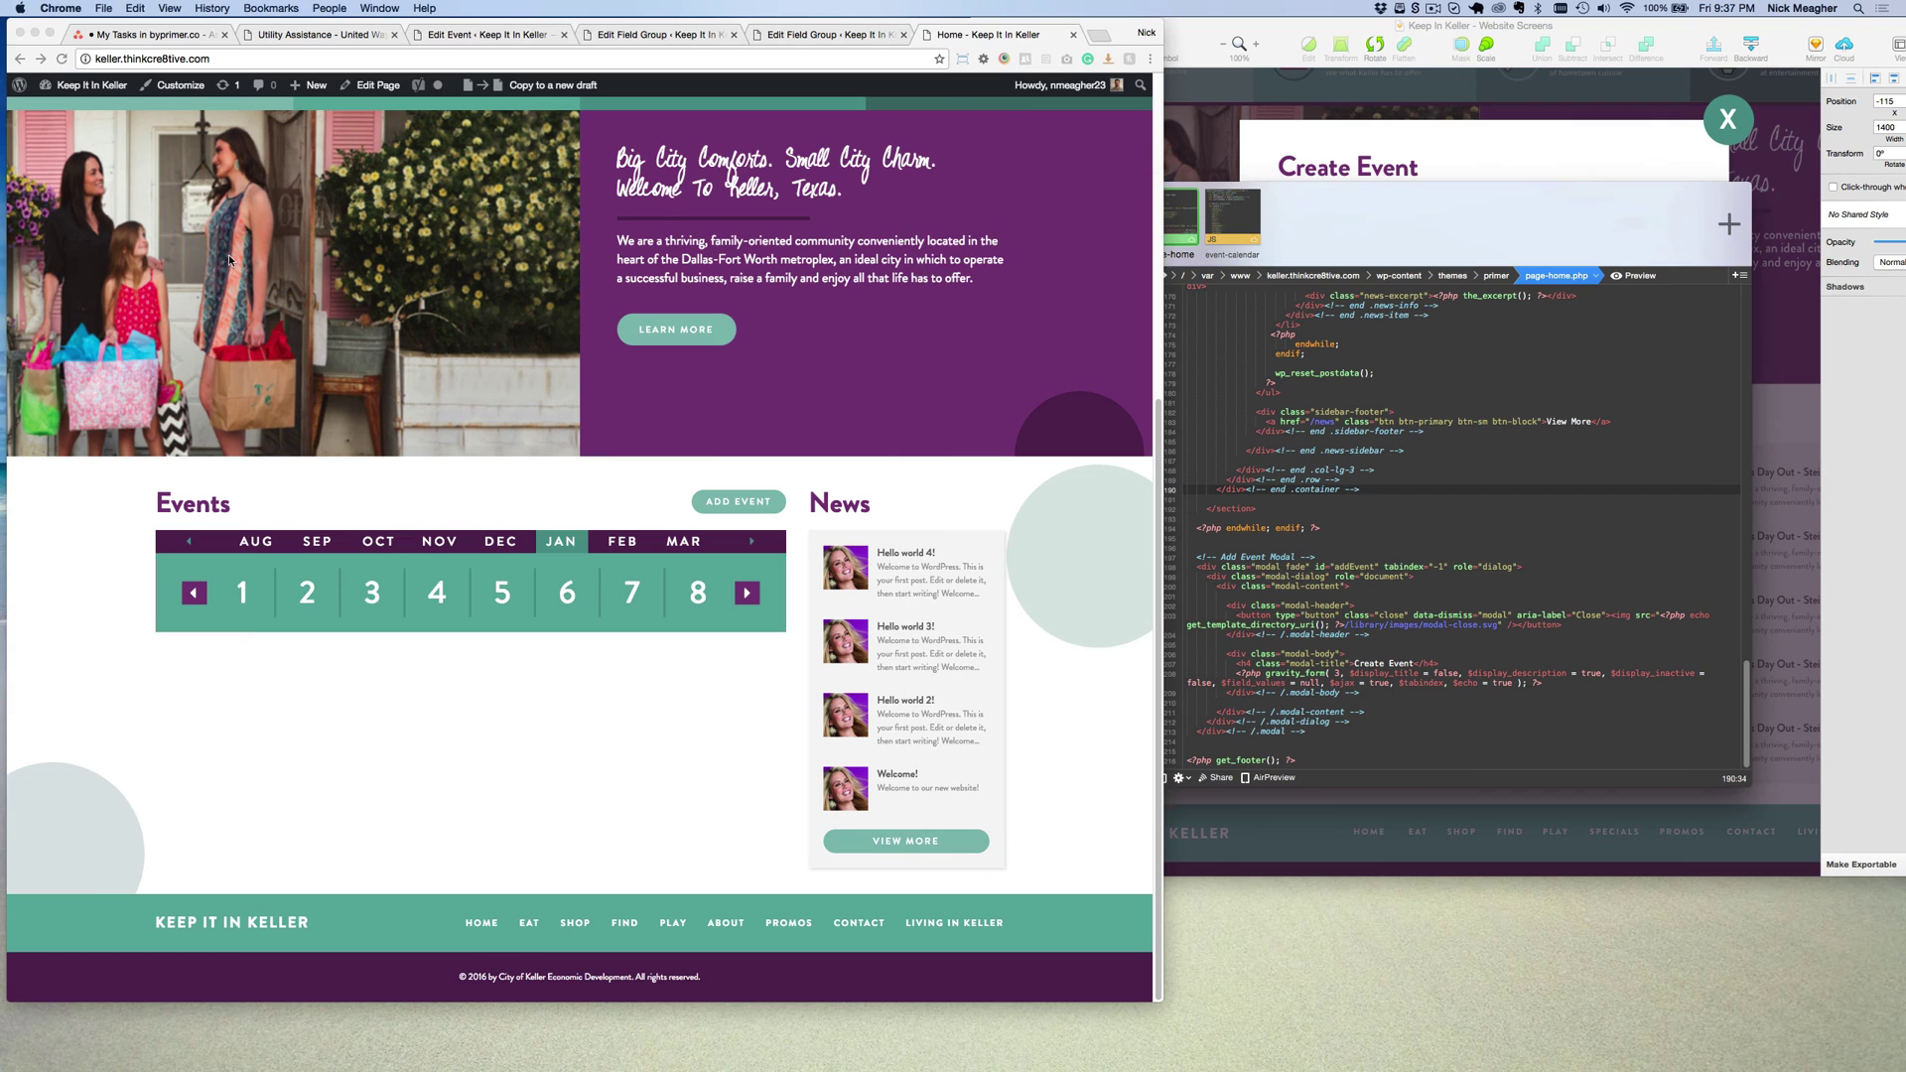
key(super+r)
click(824, 39)
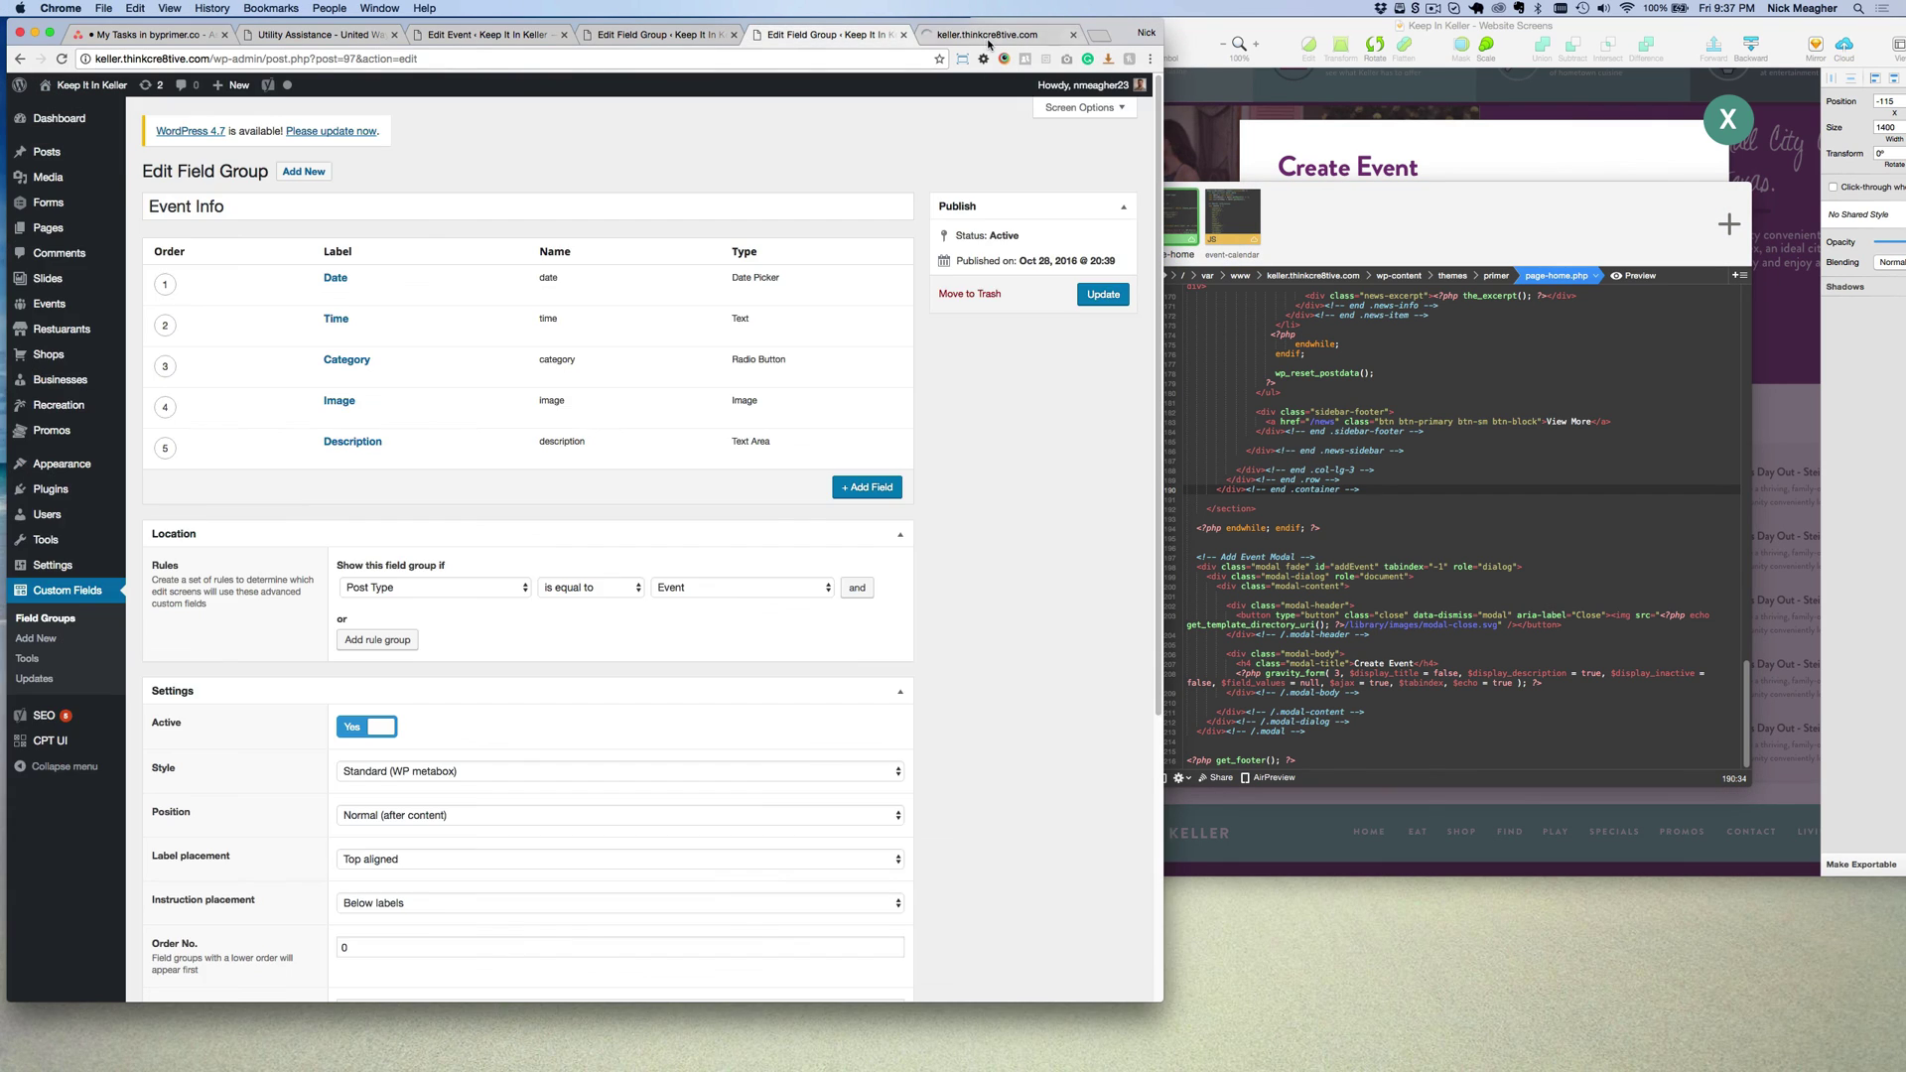
click(968, 38)
click(487, 38)
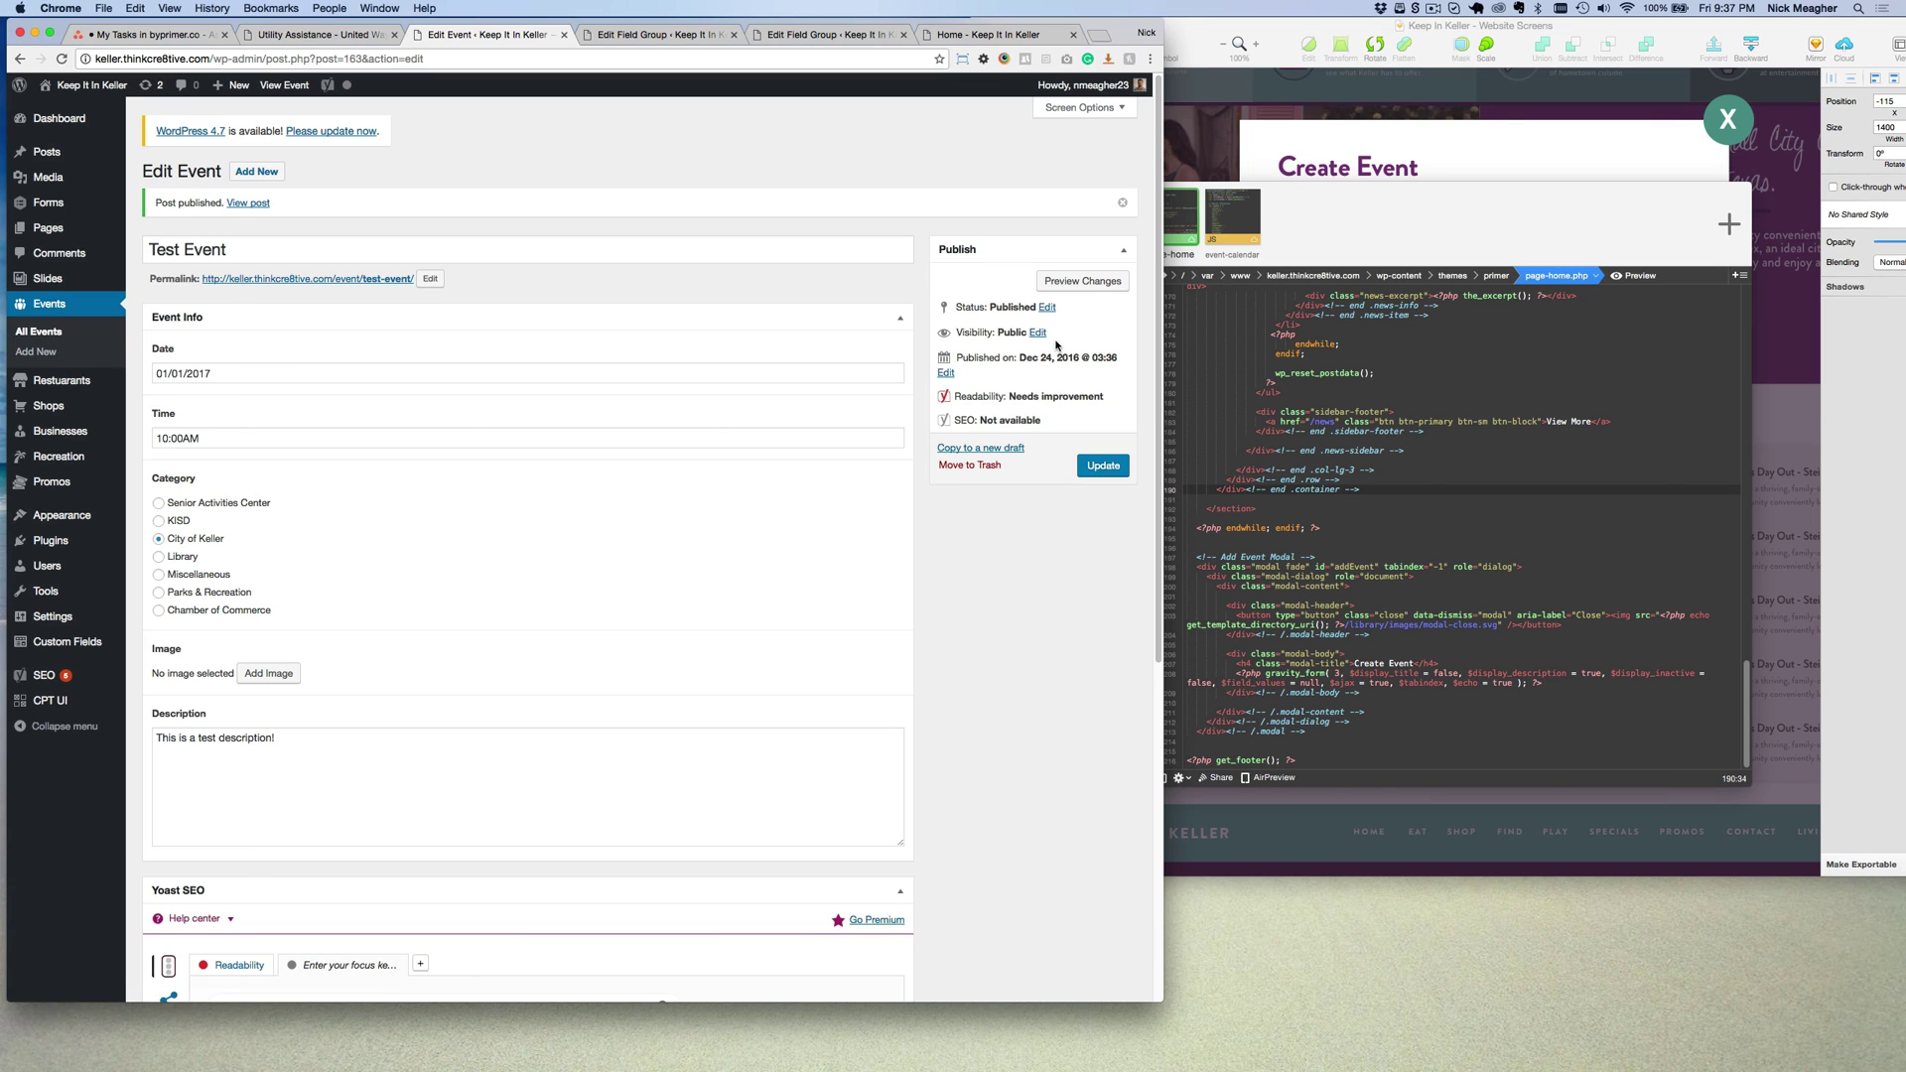
click(82, 332)
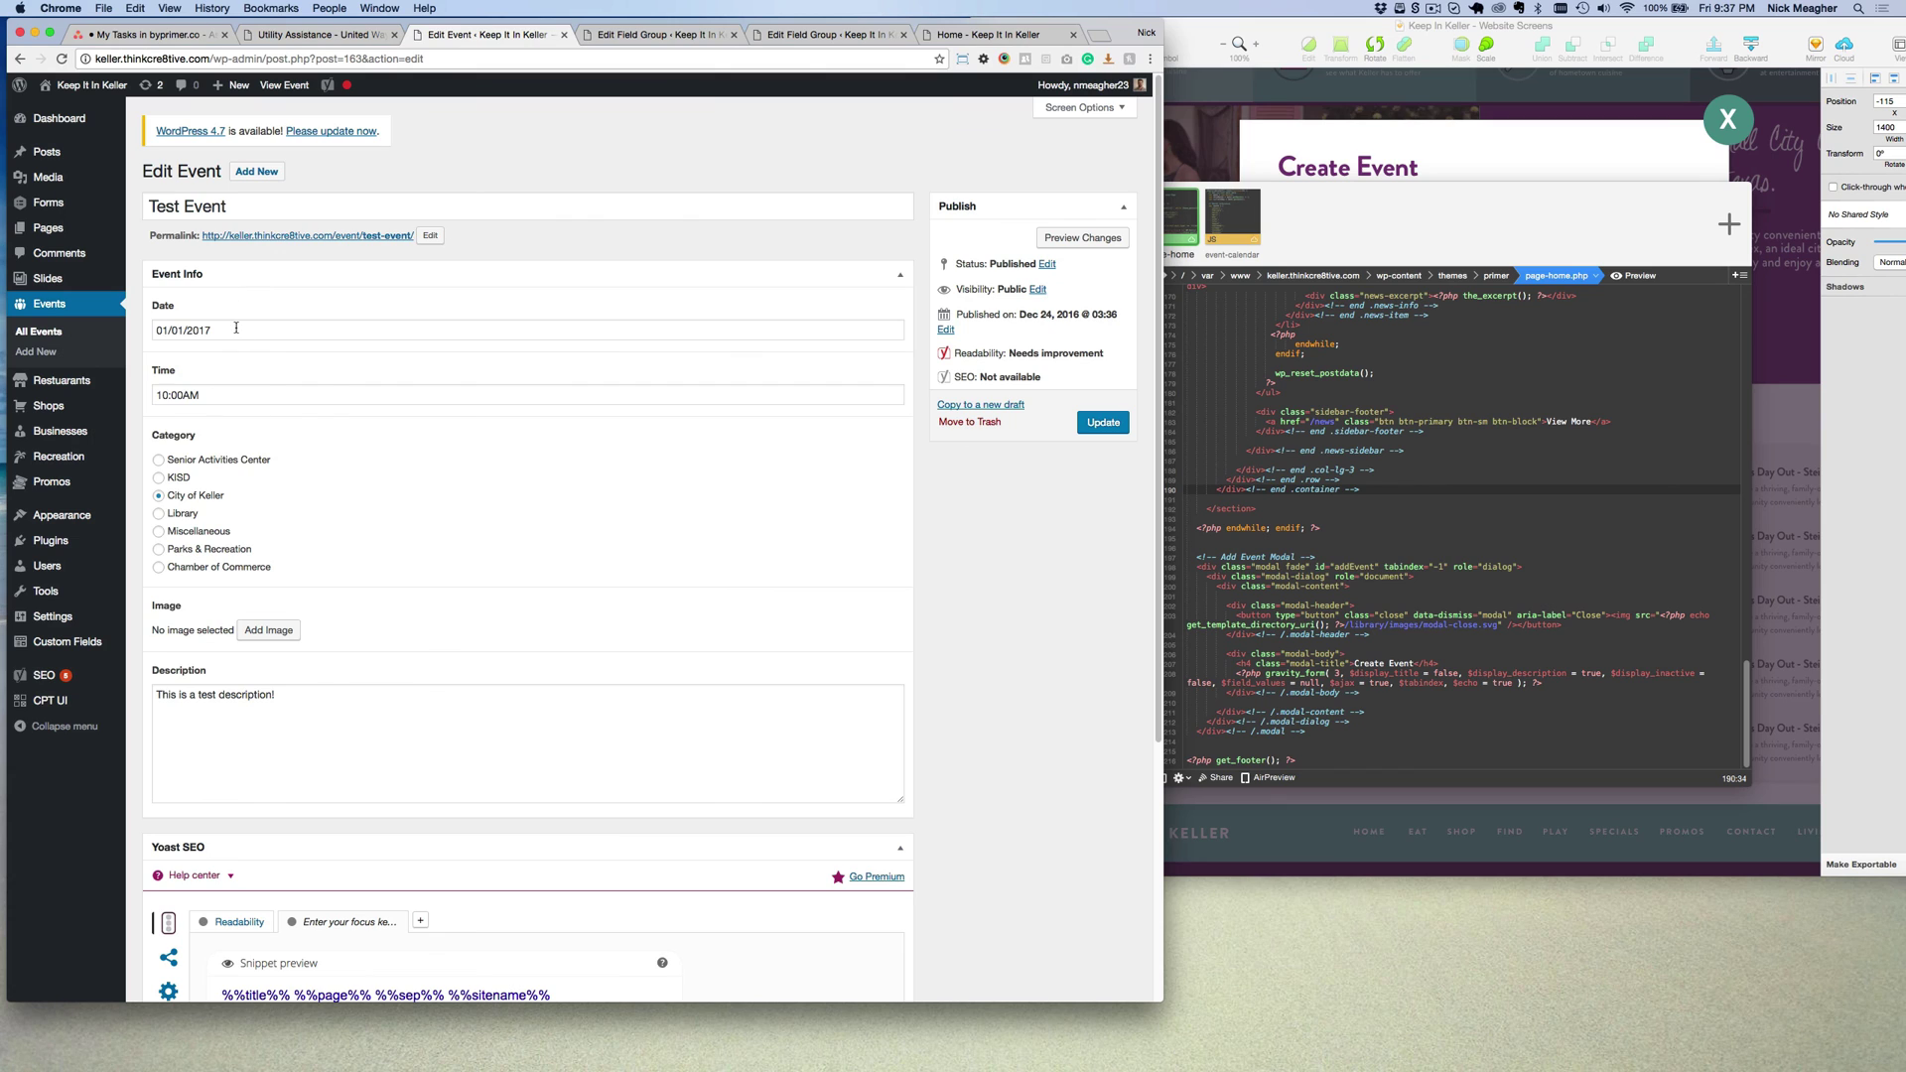
Set the Test Event's date to 12/30/2017 and update the event.
click(236, 328)
click(209, 356)
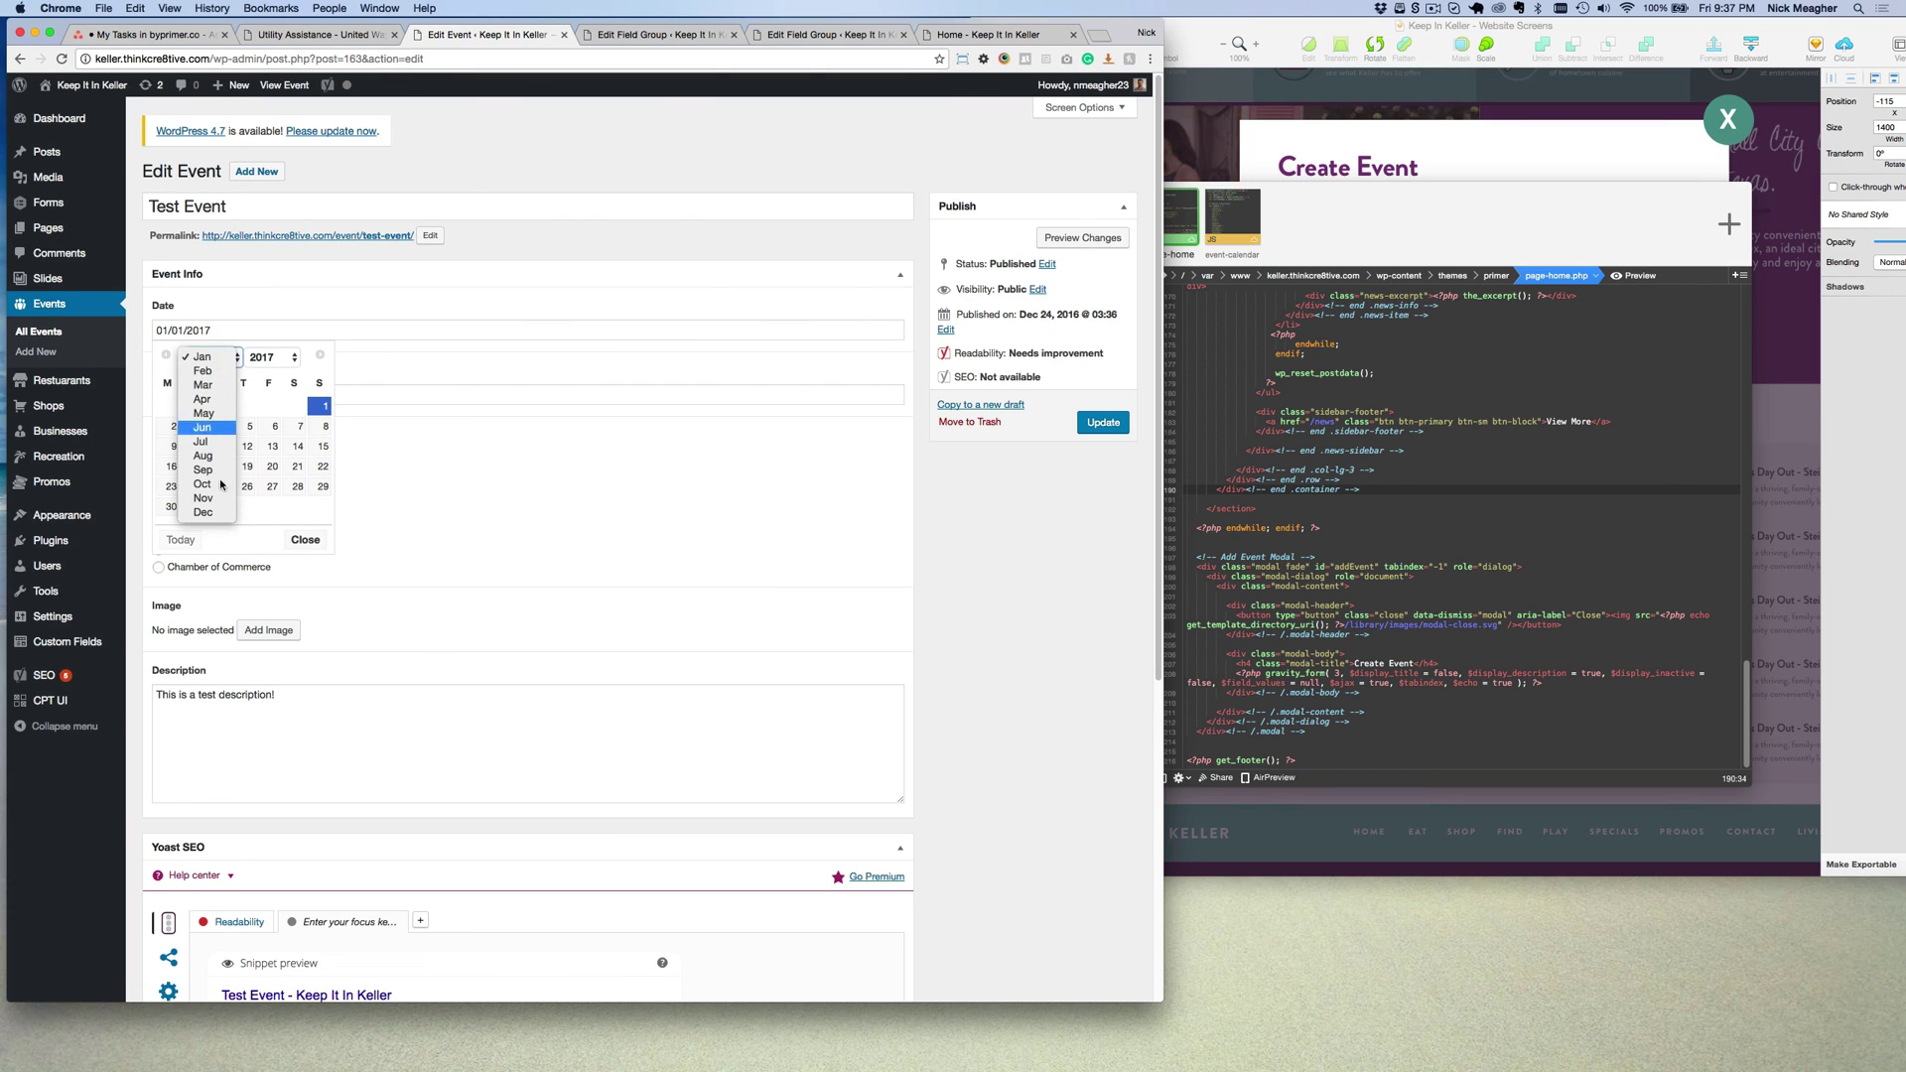
click(204, 511)
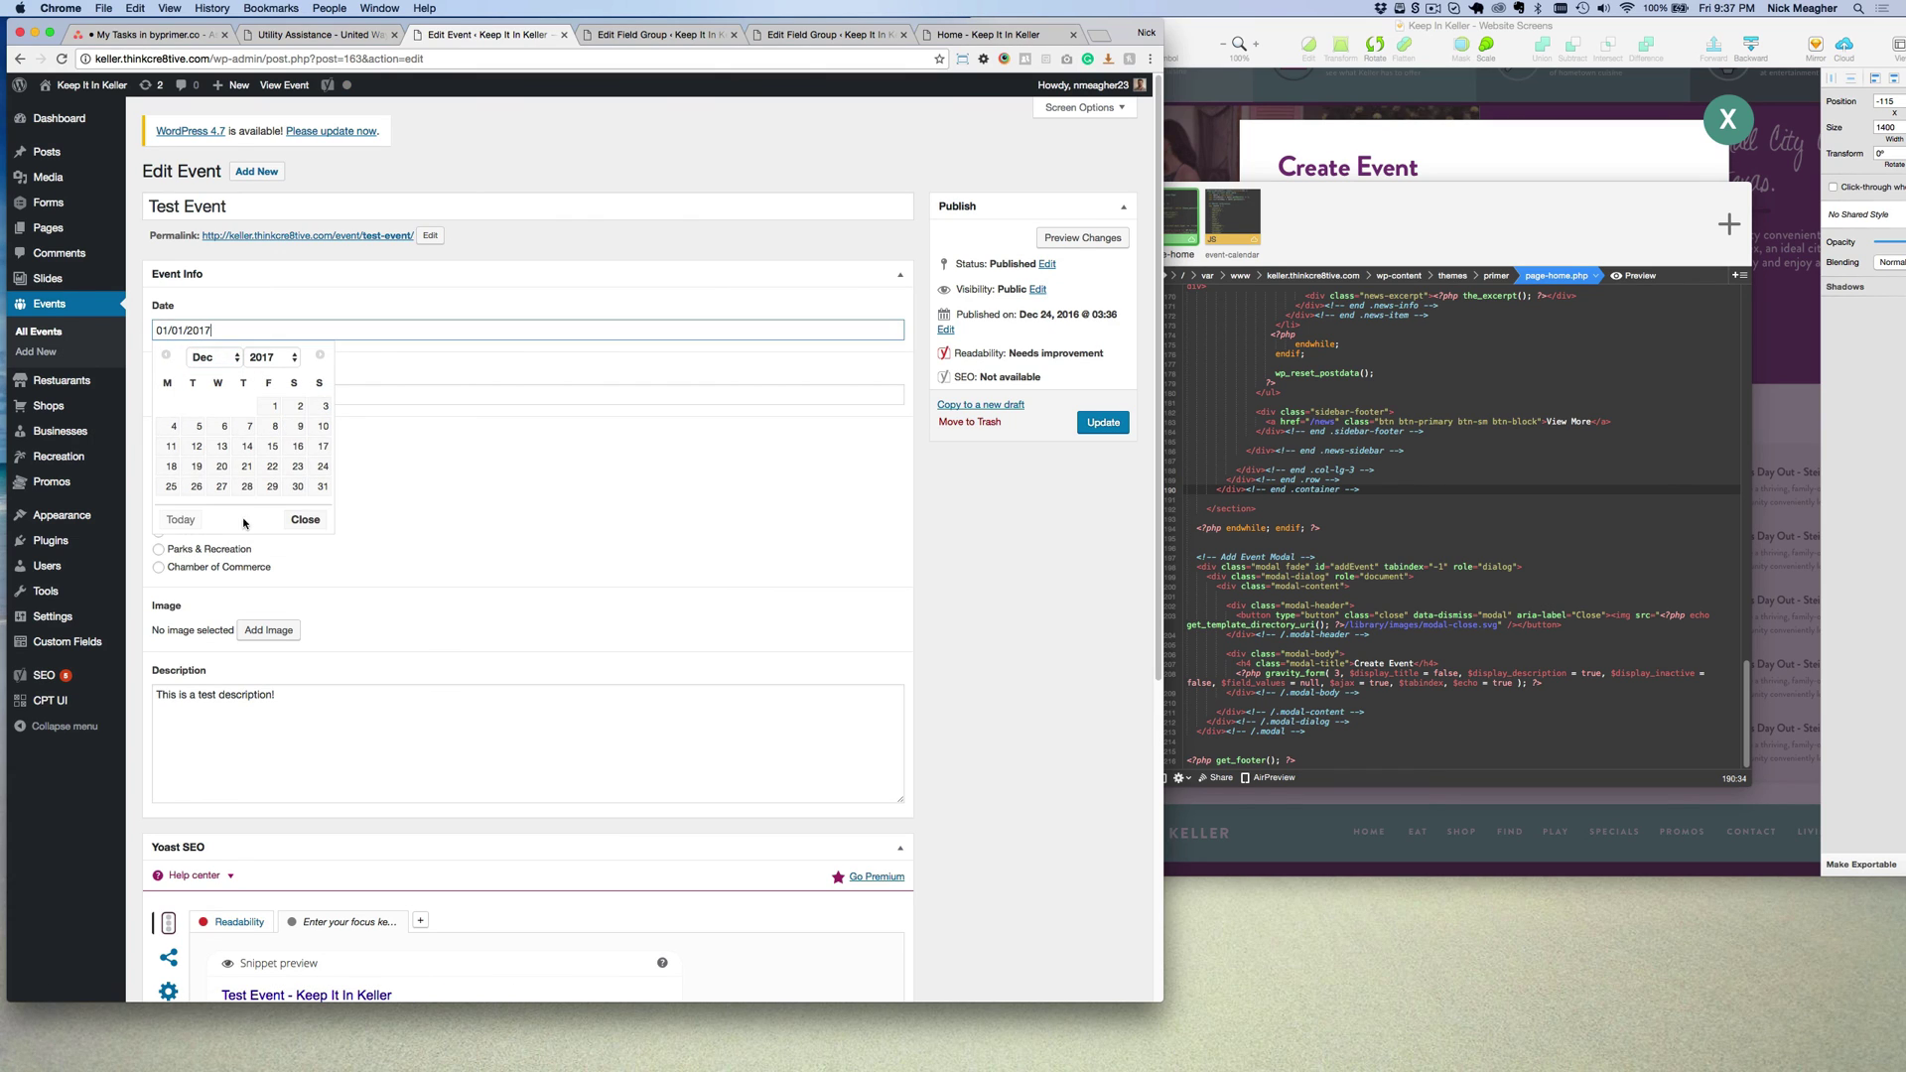
click(294, 489)
click(289, 330)
click(290, 357)
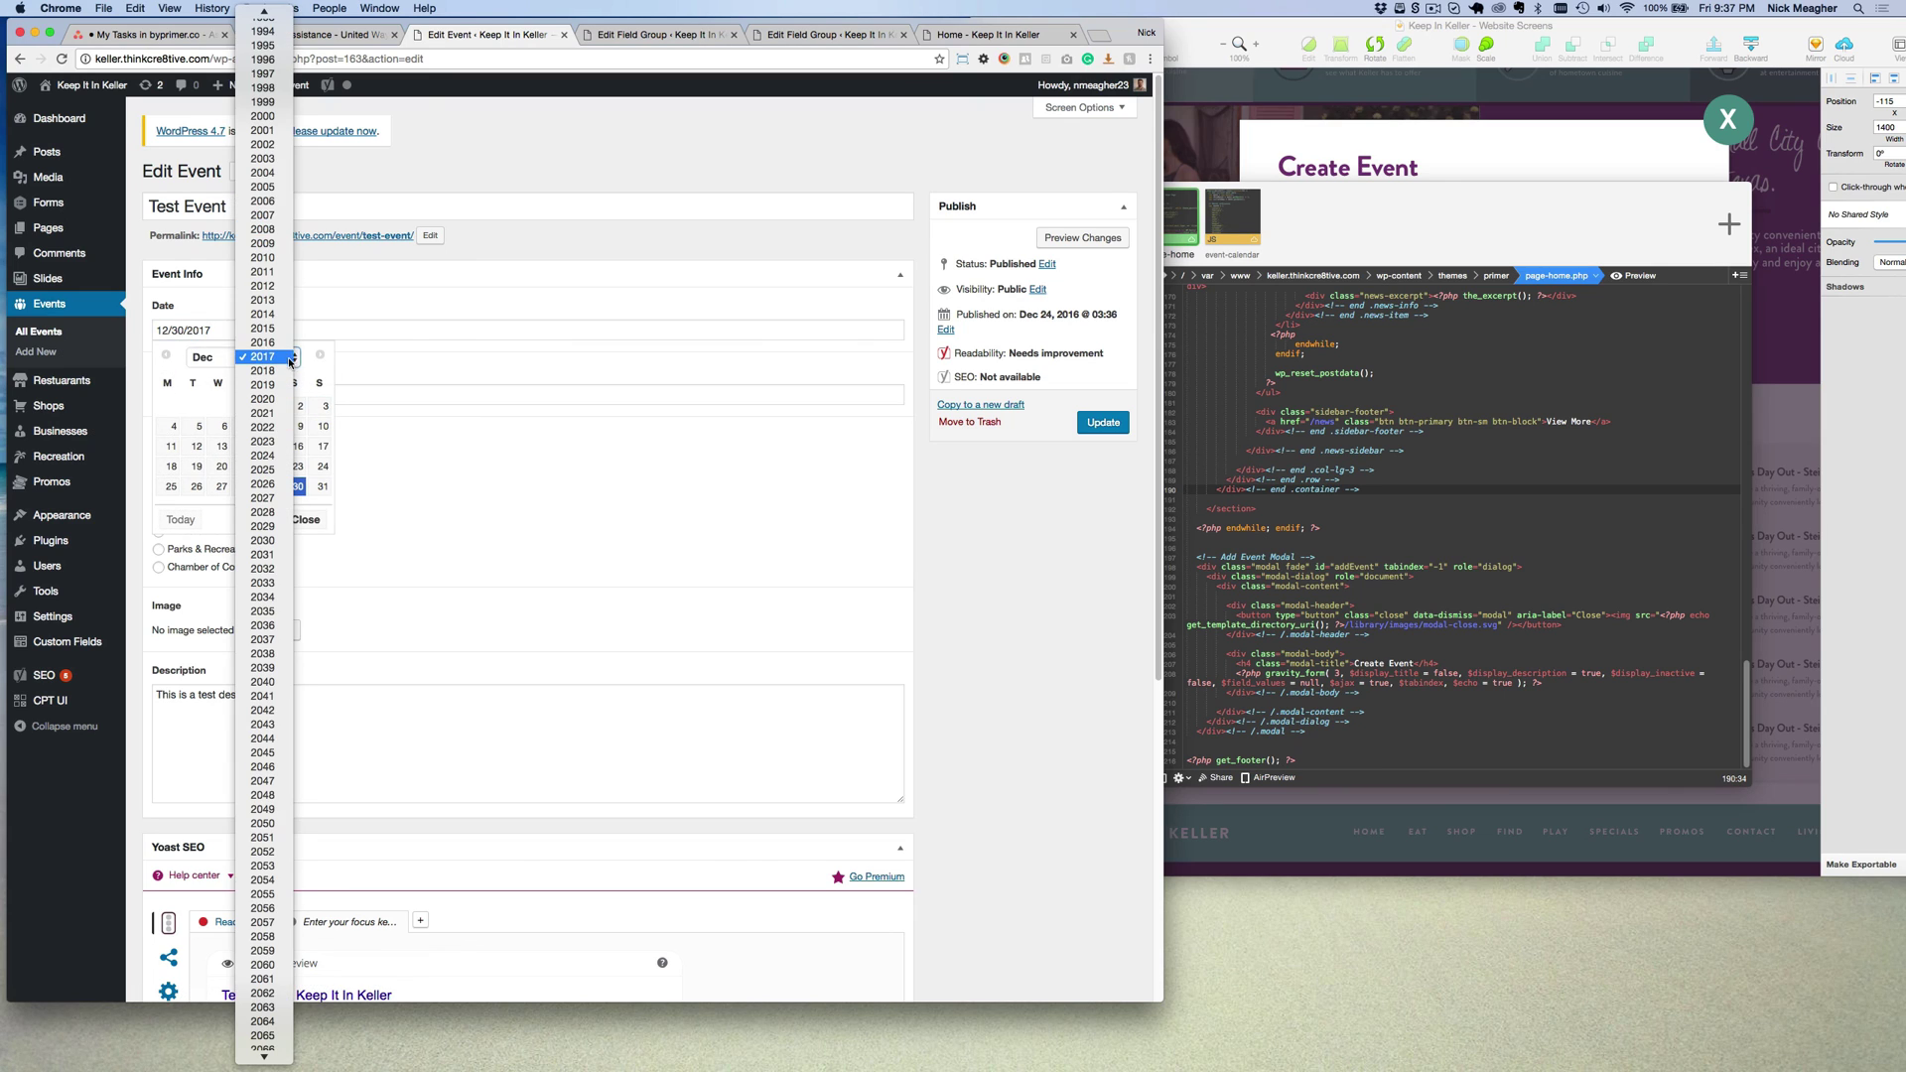
click(289, 360)
click(1103, 422)
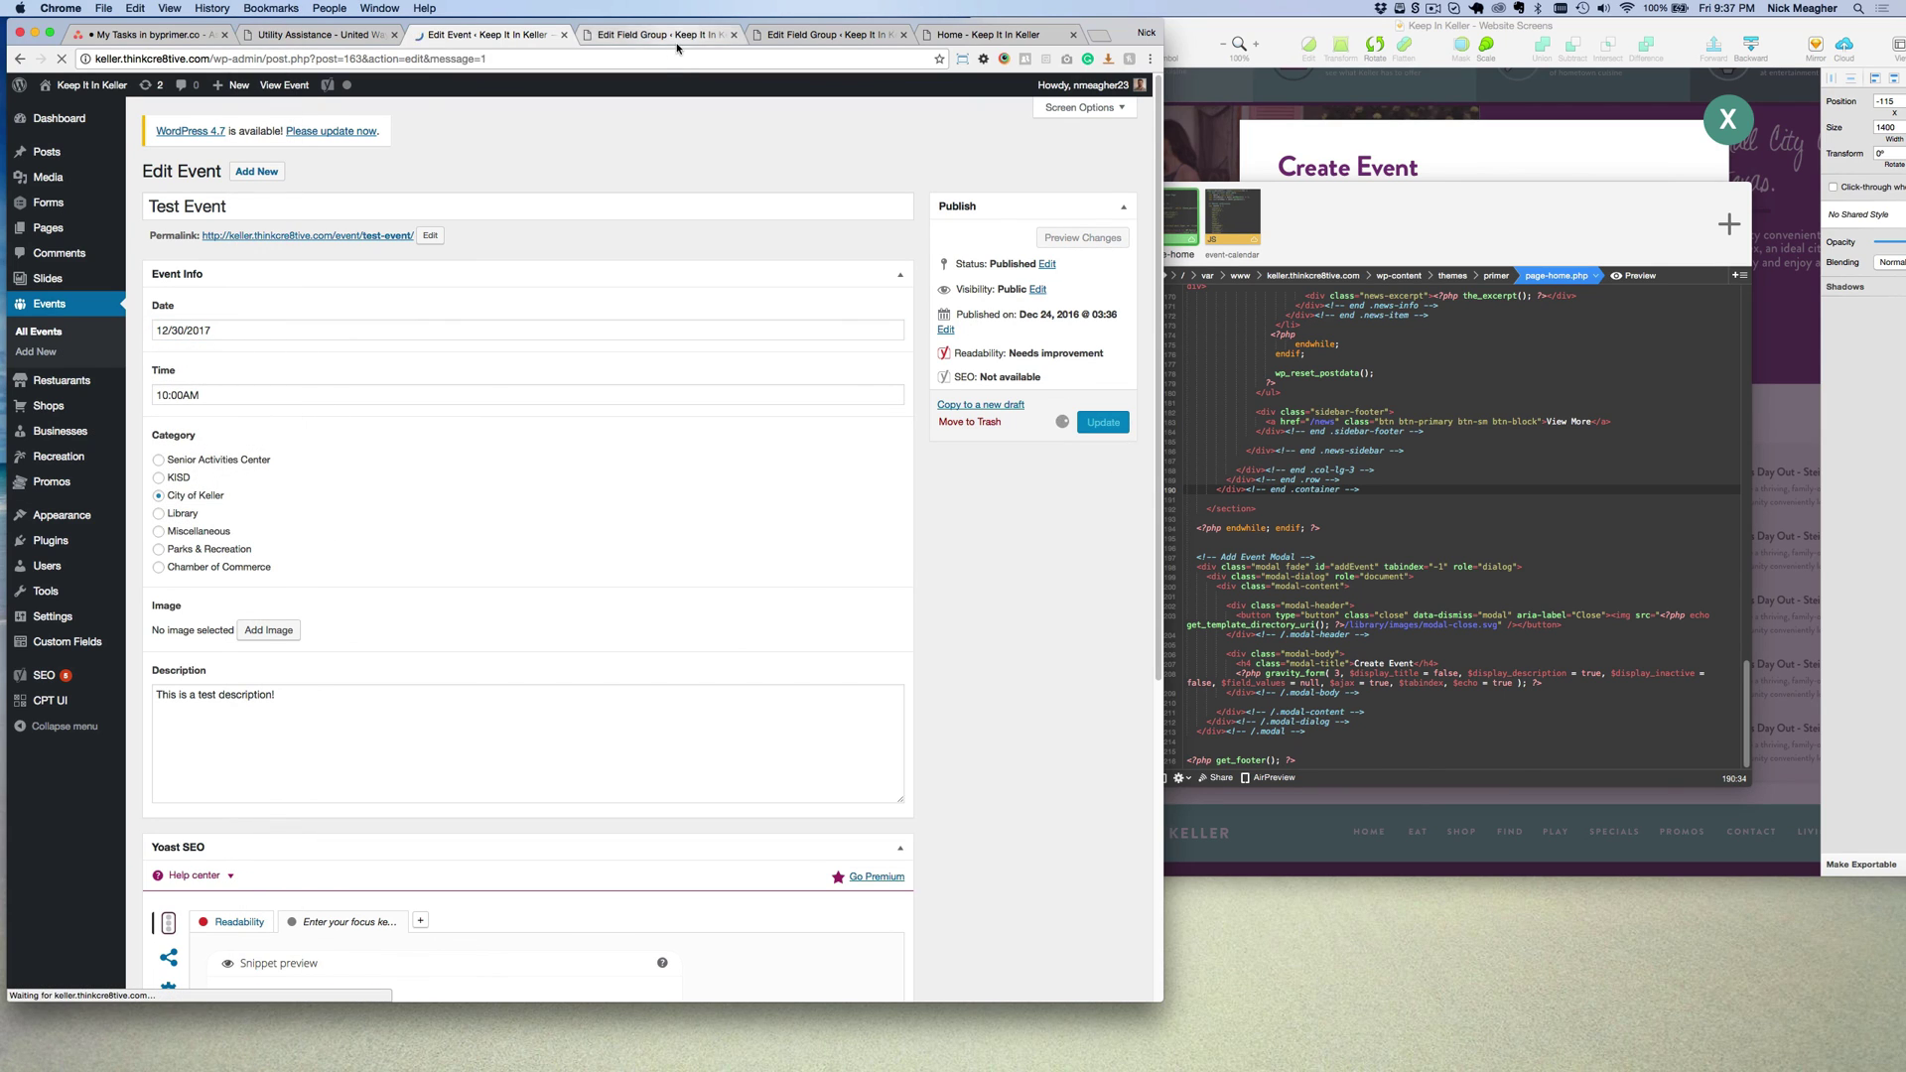
Change the Test Event's date to 12/30/2016 and save the event.
click(248, 377)
click(265, 400)
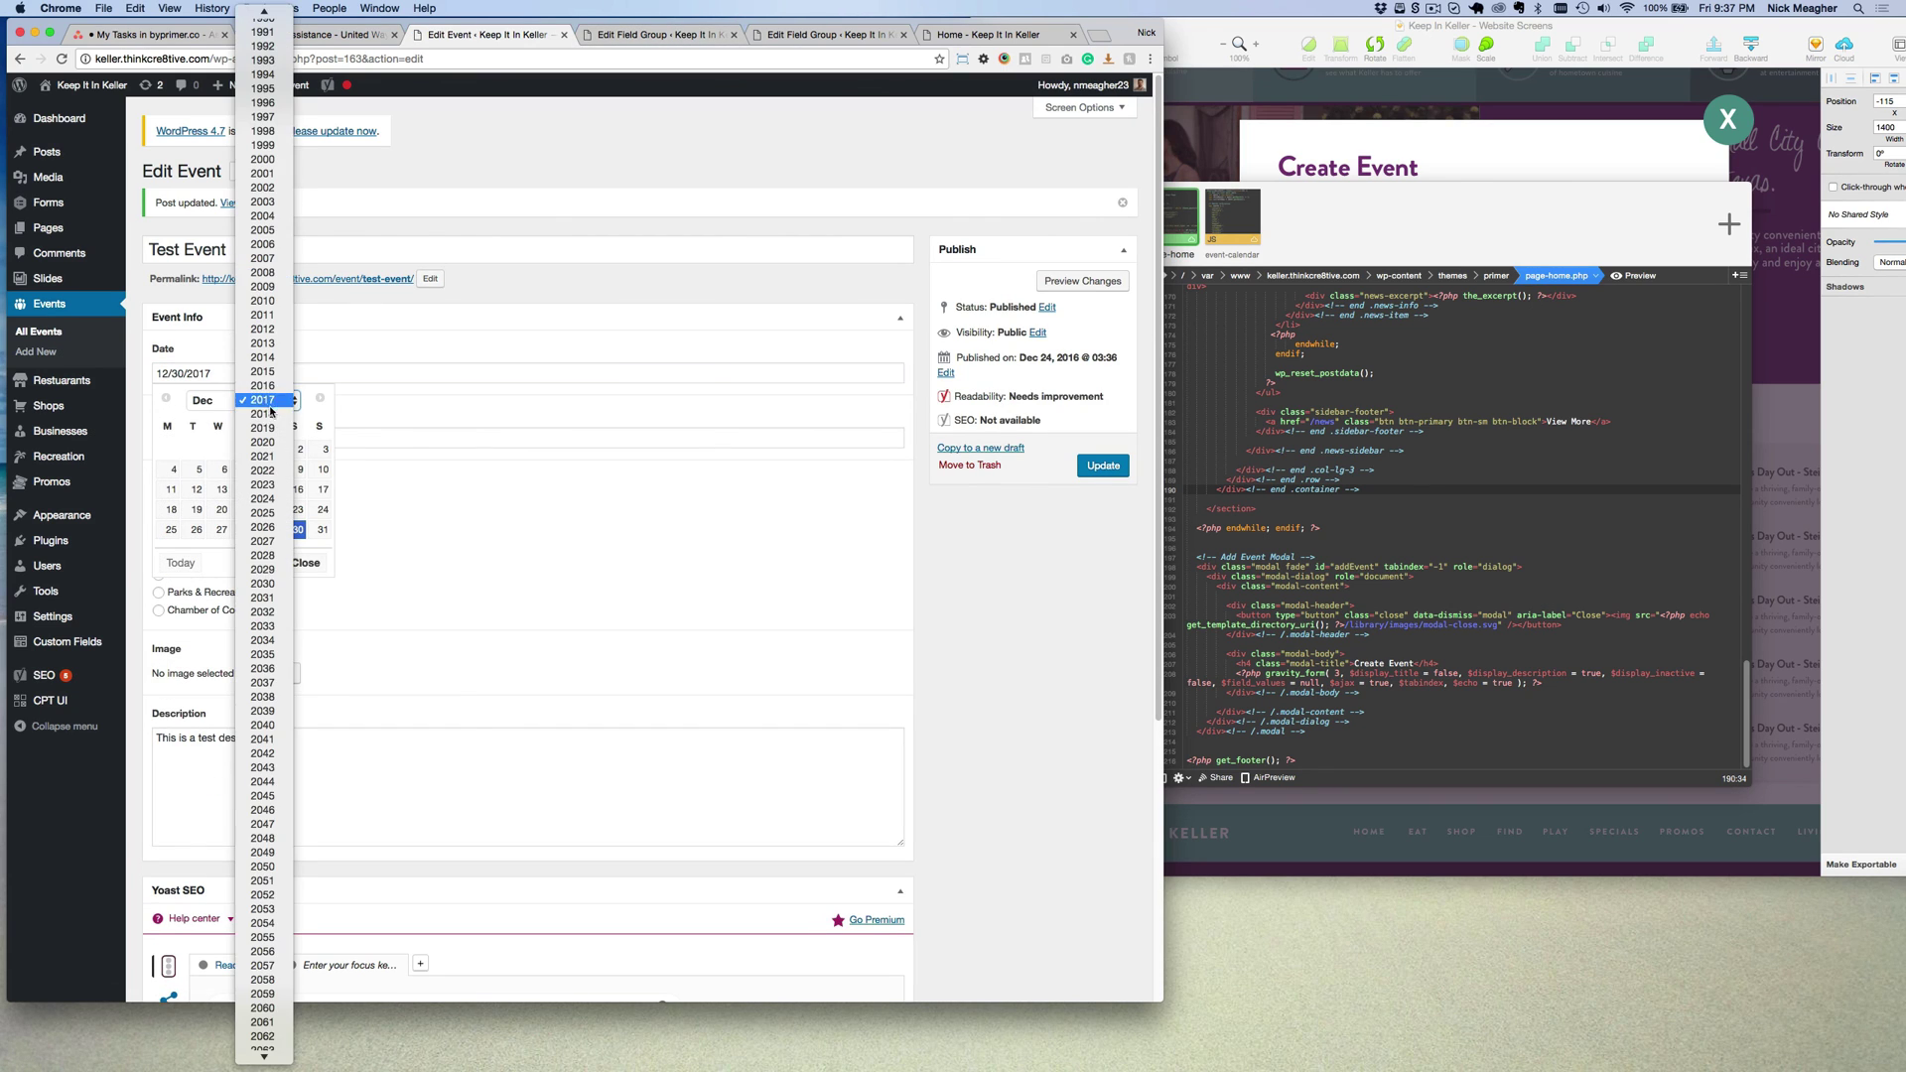
click(261, 400)
click(1033, 528)
click(1084, 473)
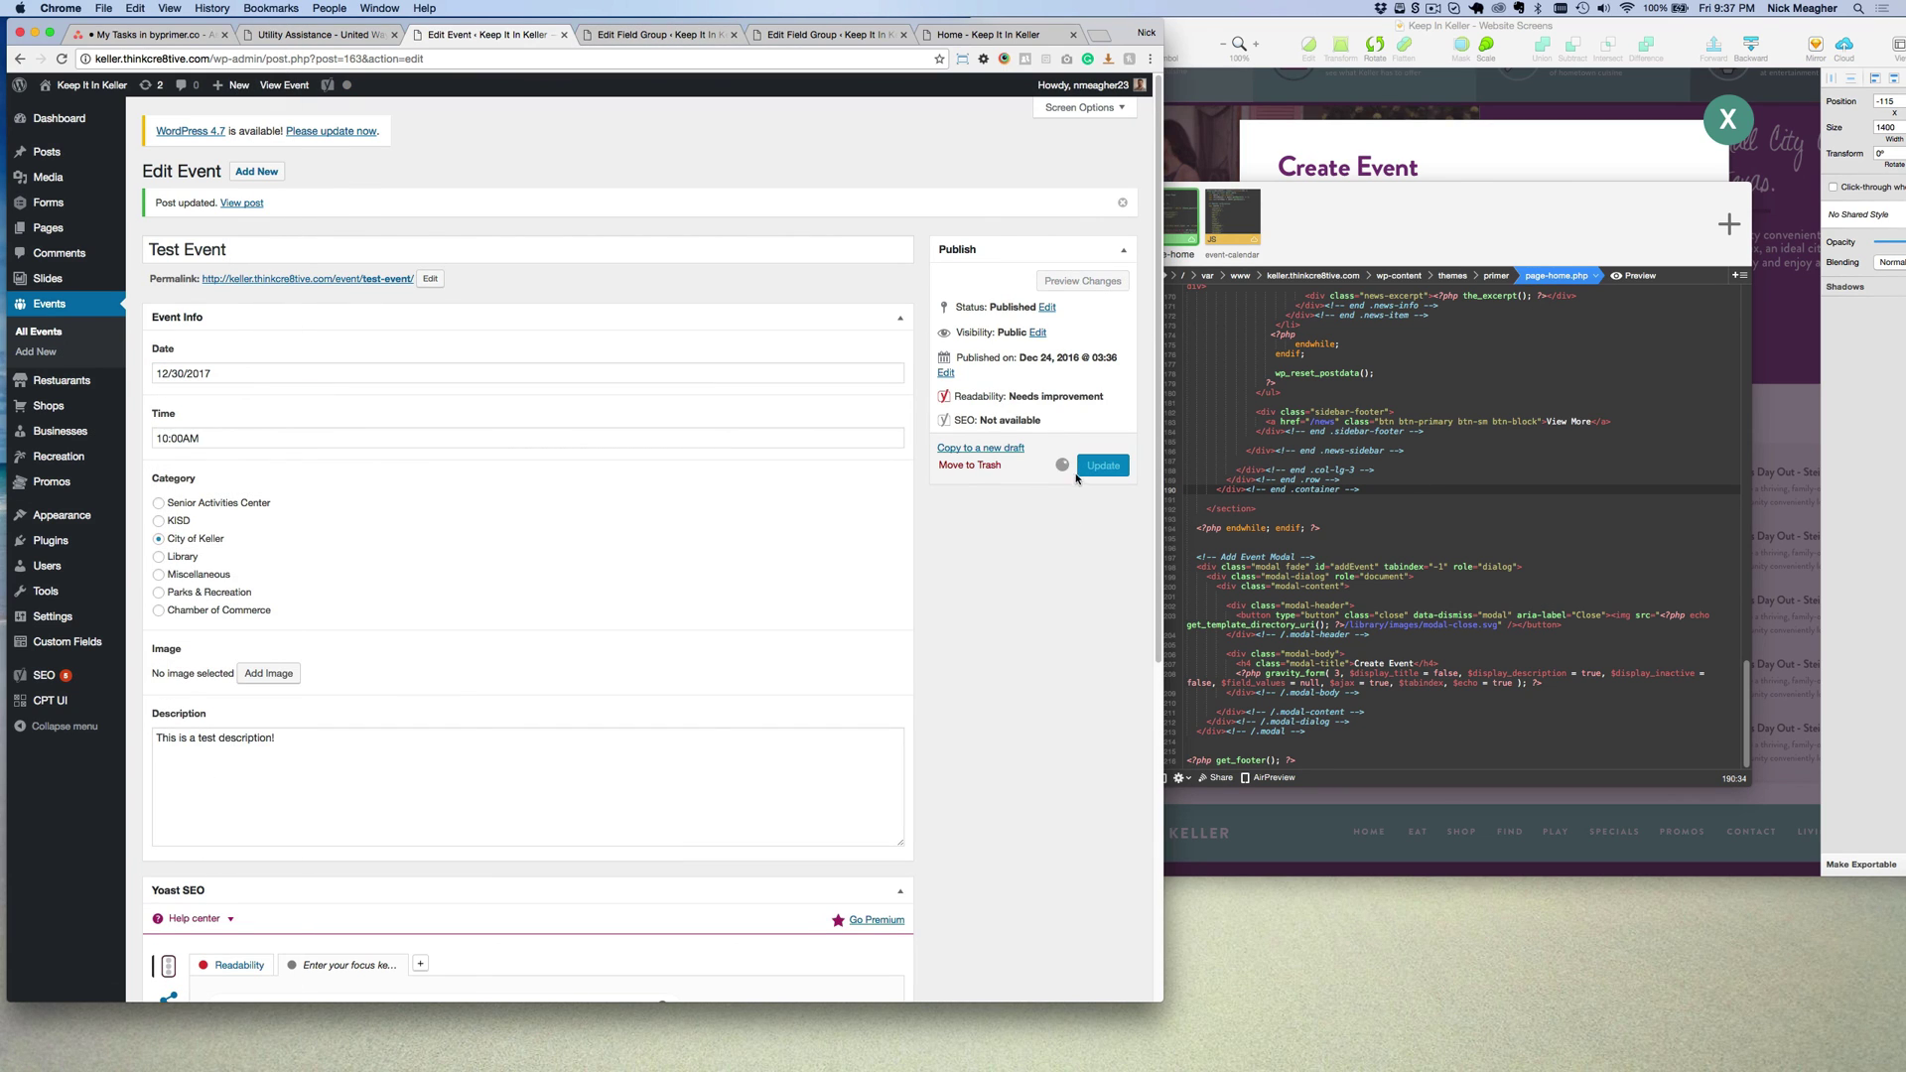
click(235, 374)
text(6)
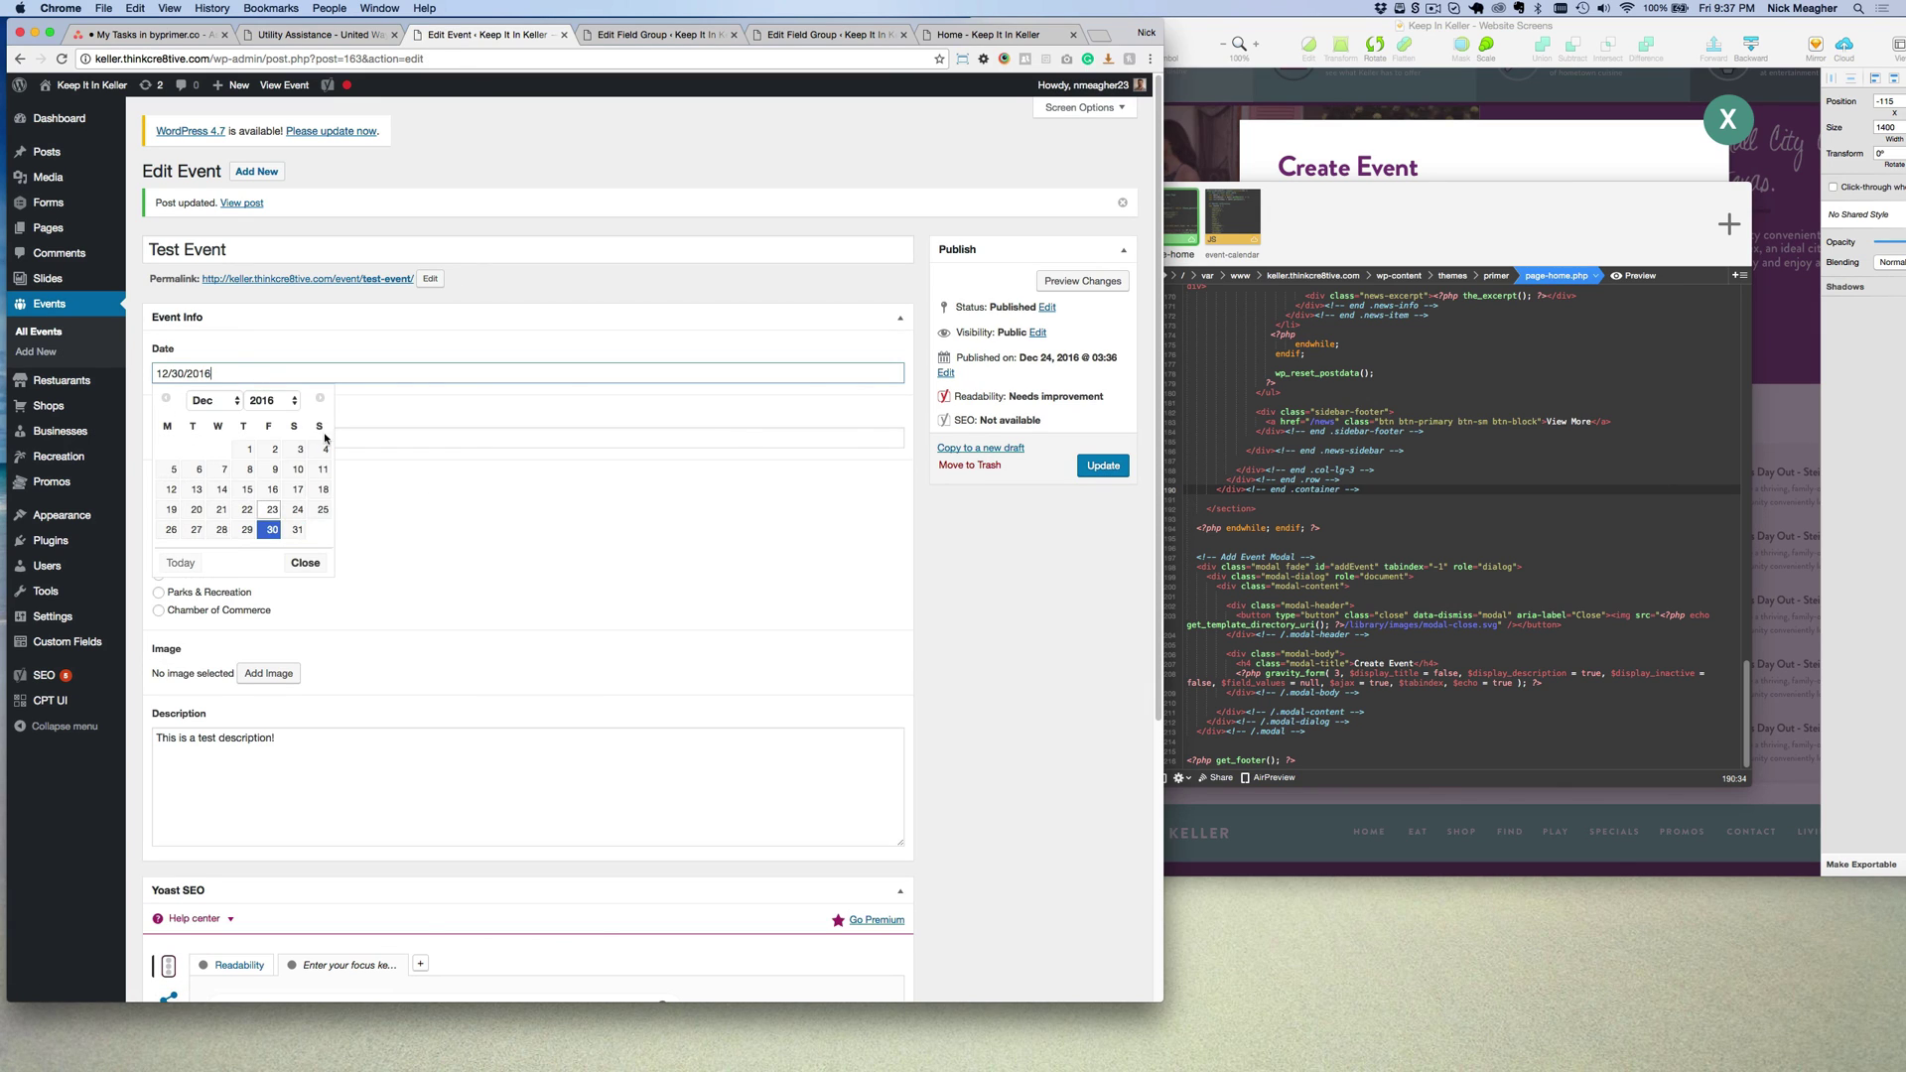
key(Return)
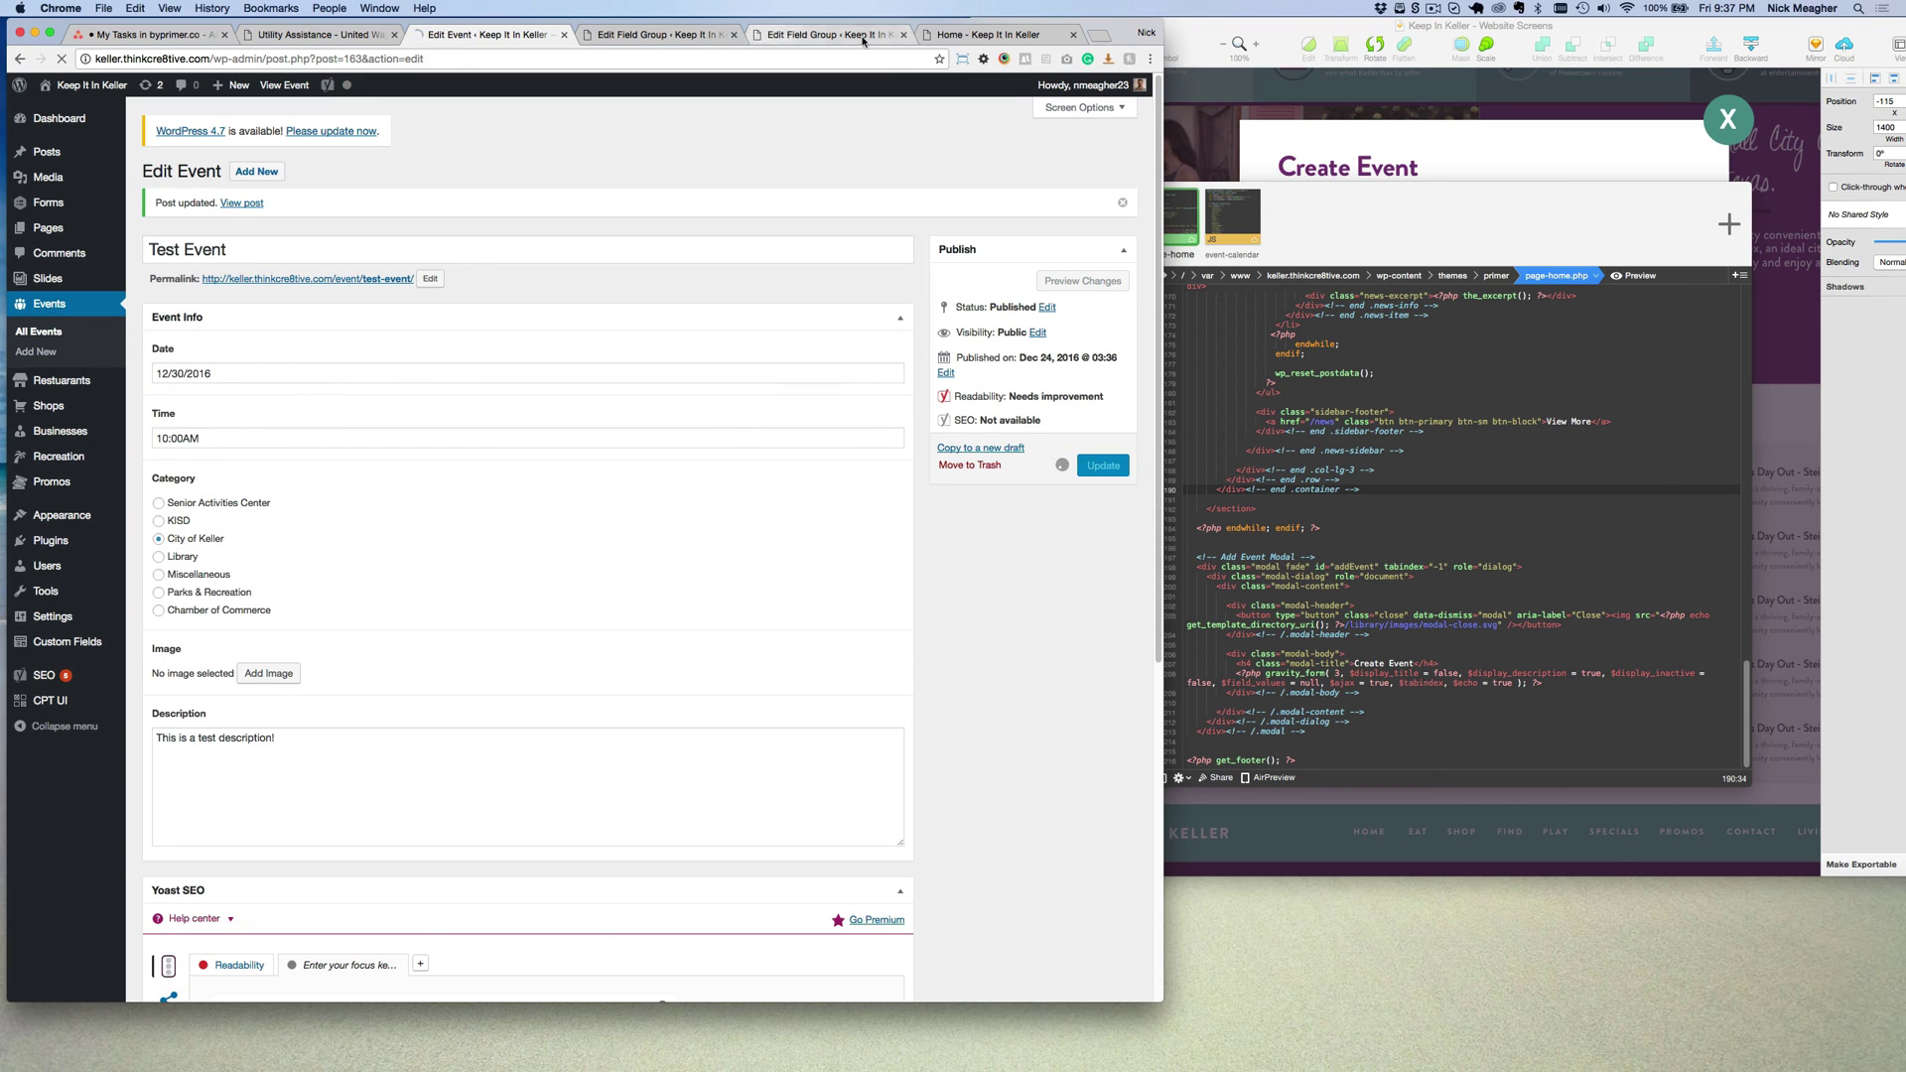
Reload the site's home page and check the Test Event's listing, including its location, under December 30 in the Events calendar.
click(990, 36)
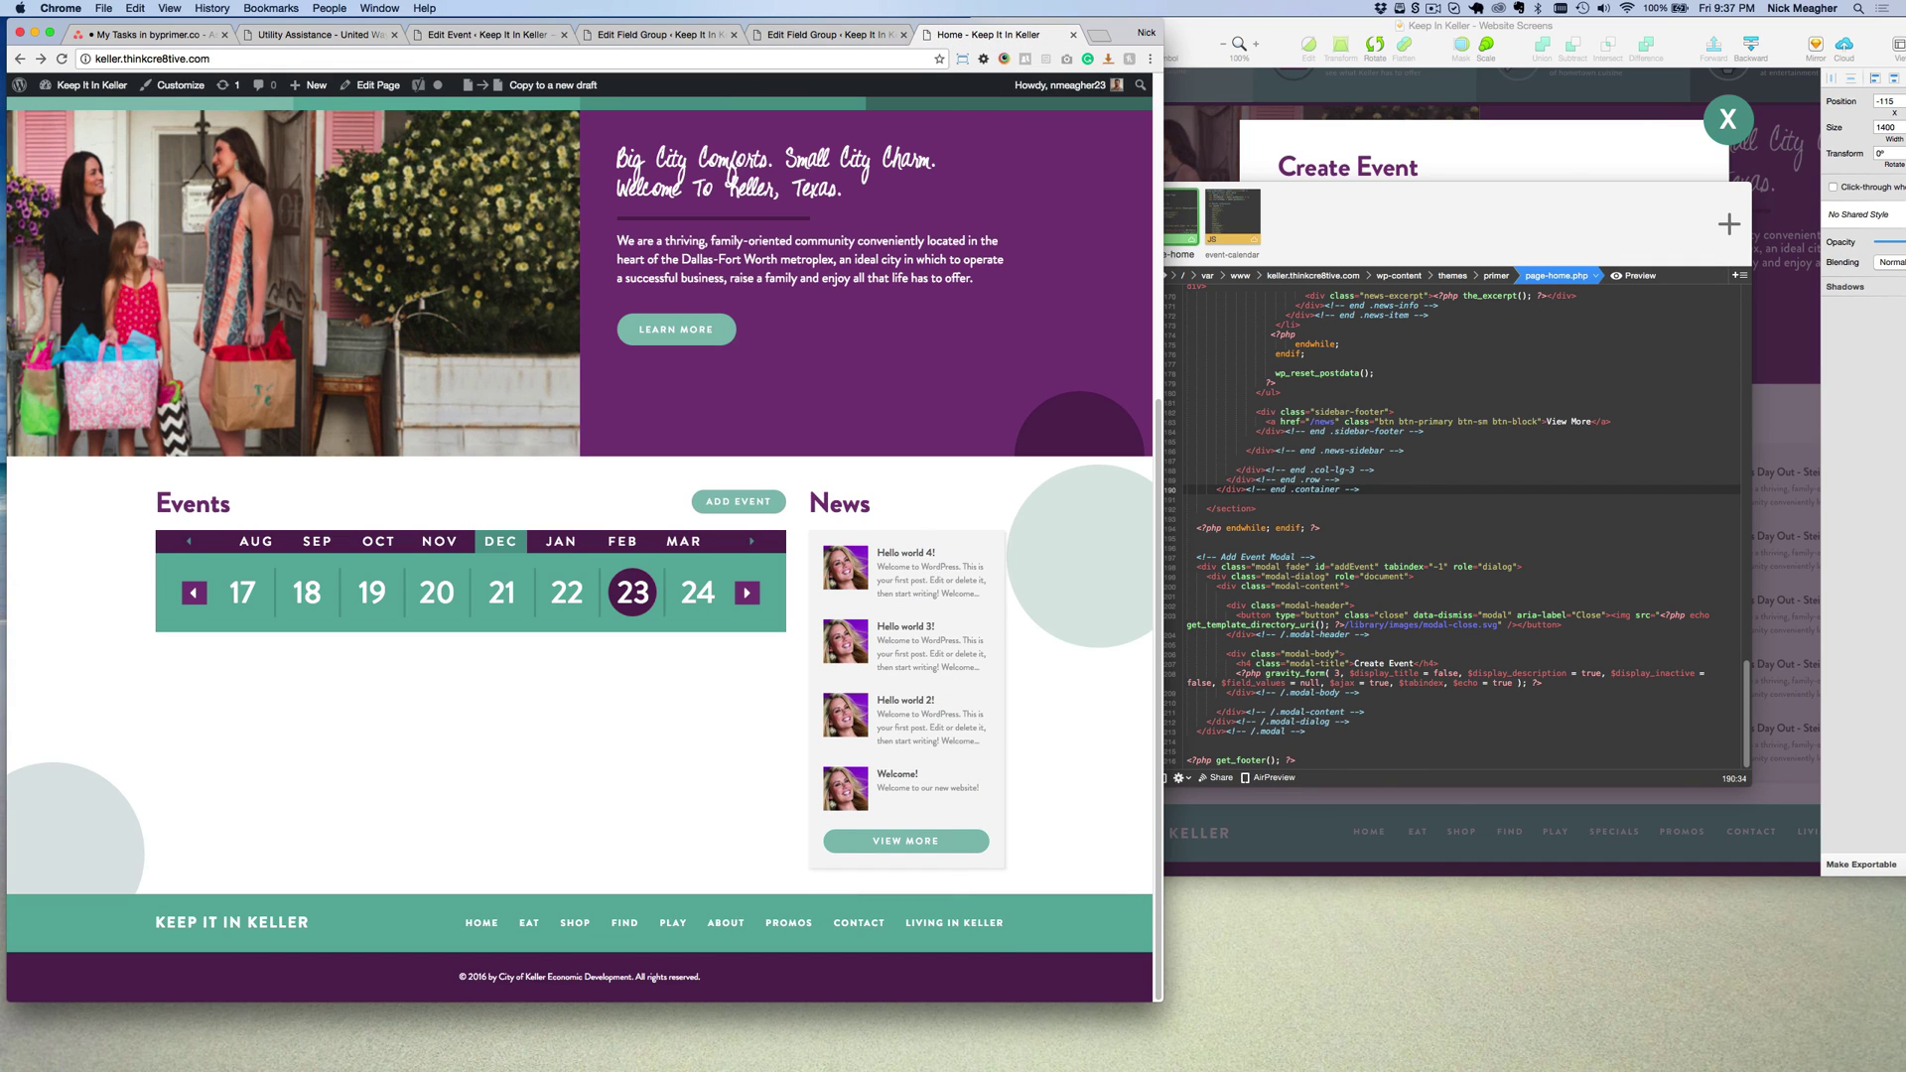
click(61, 59)
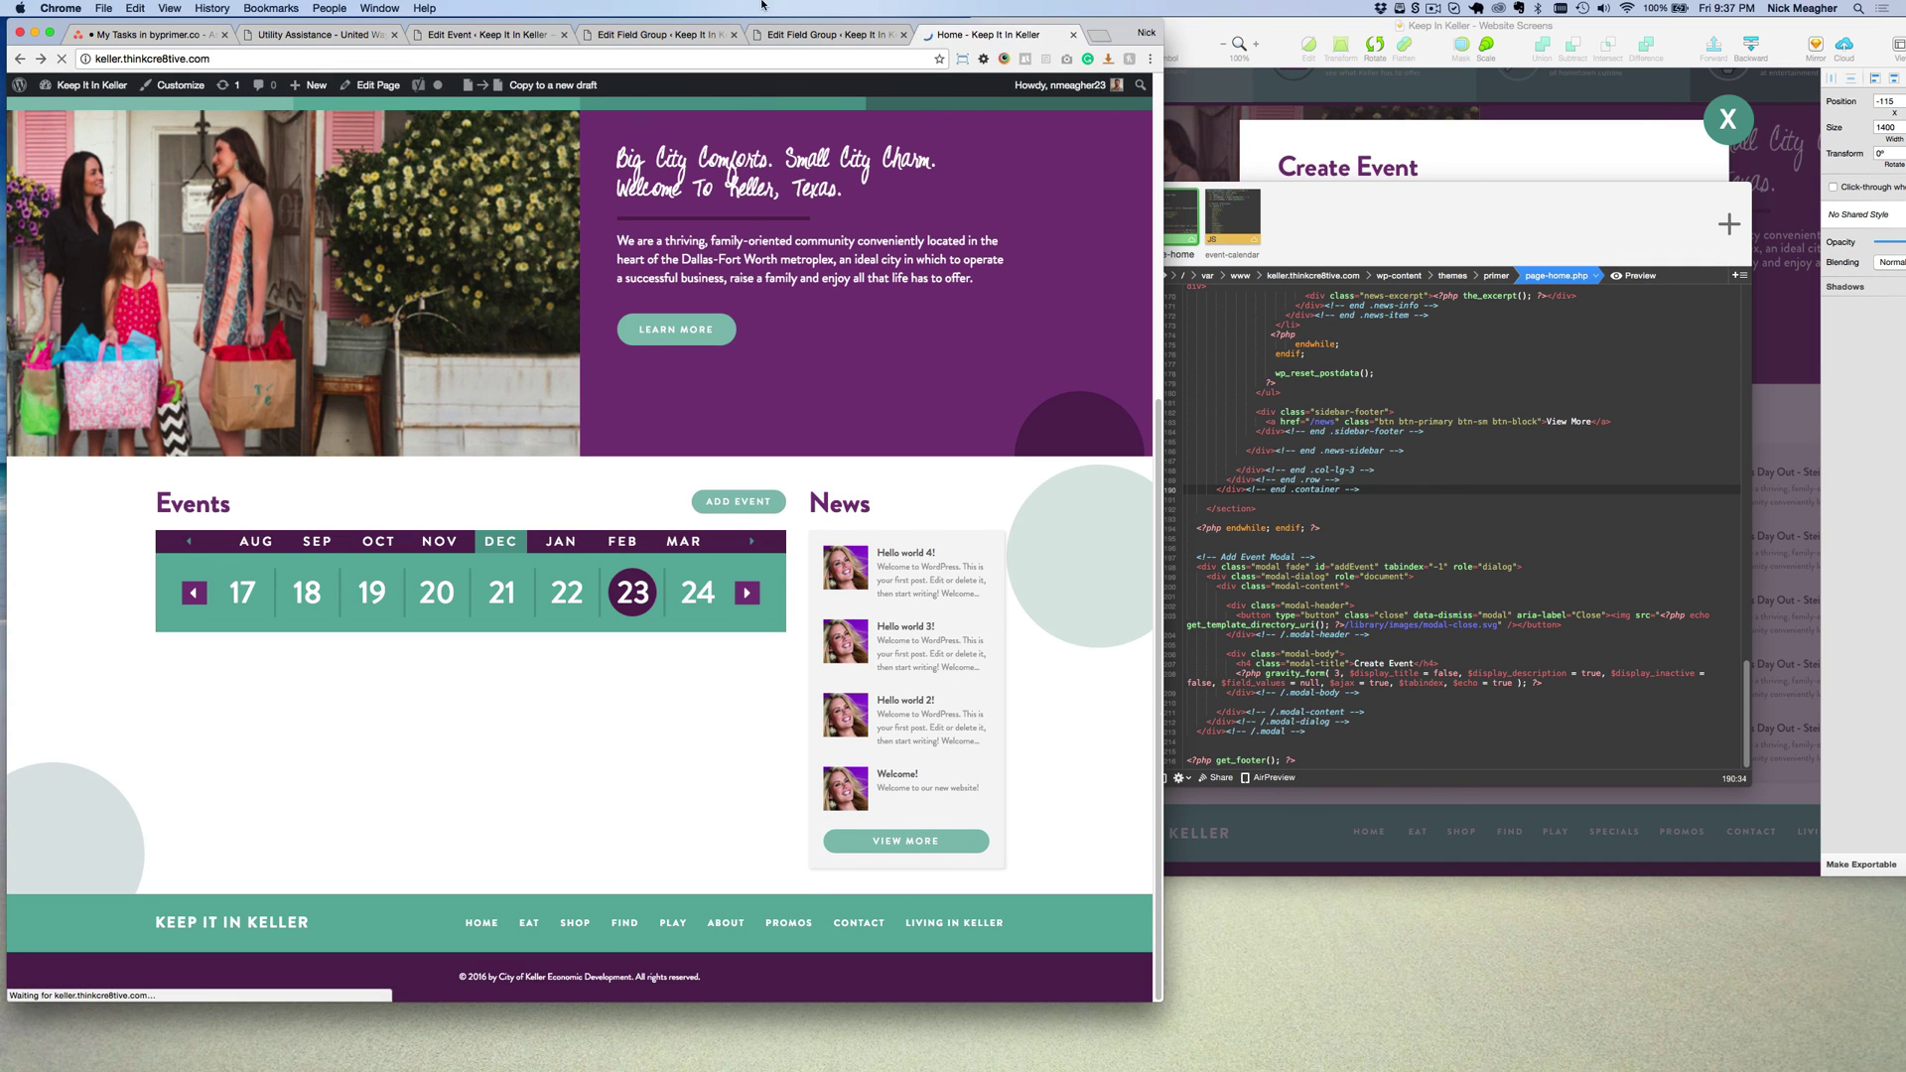
key(super+3)
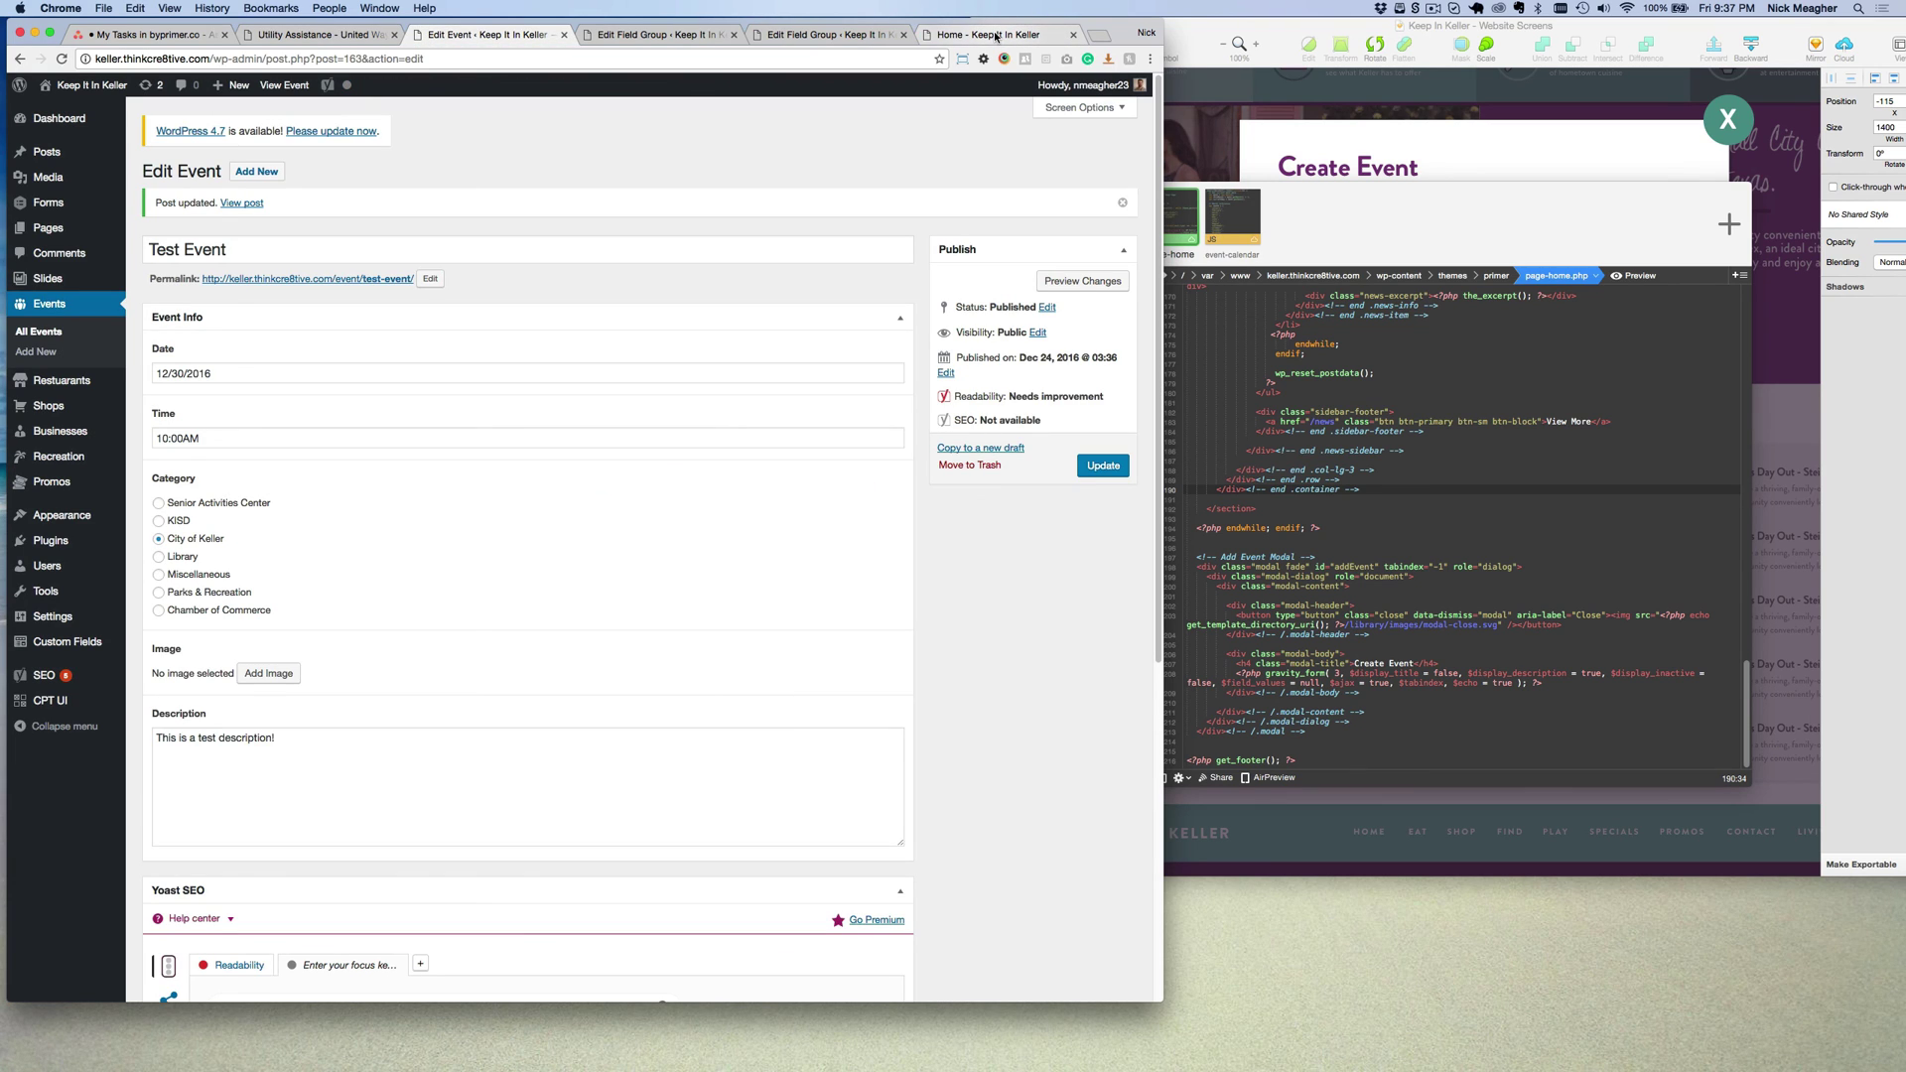
click(996, 37)
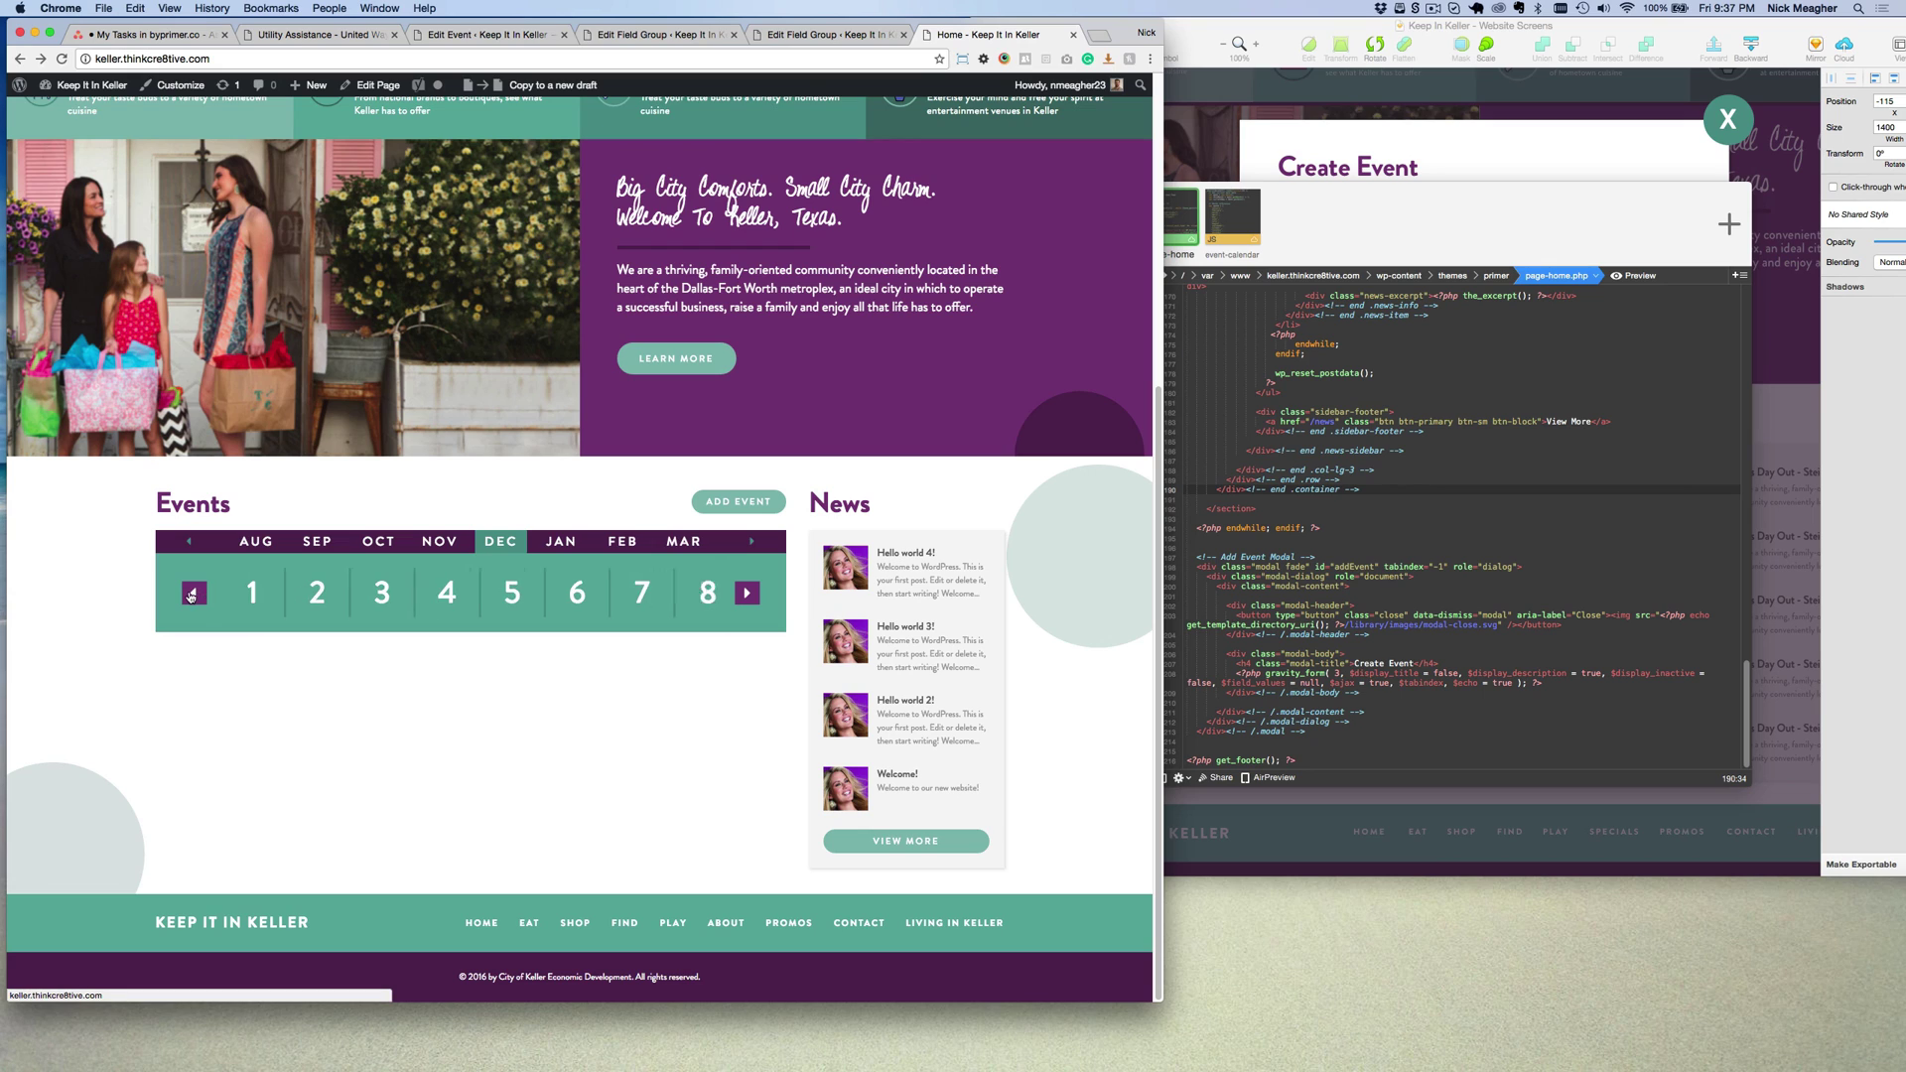
click(612, 601)
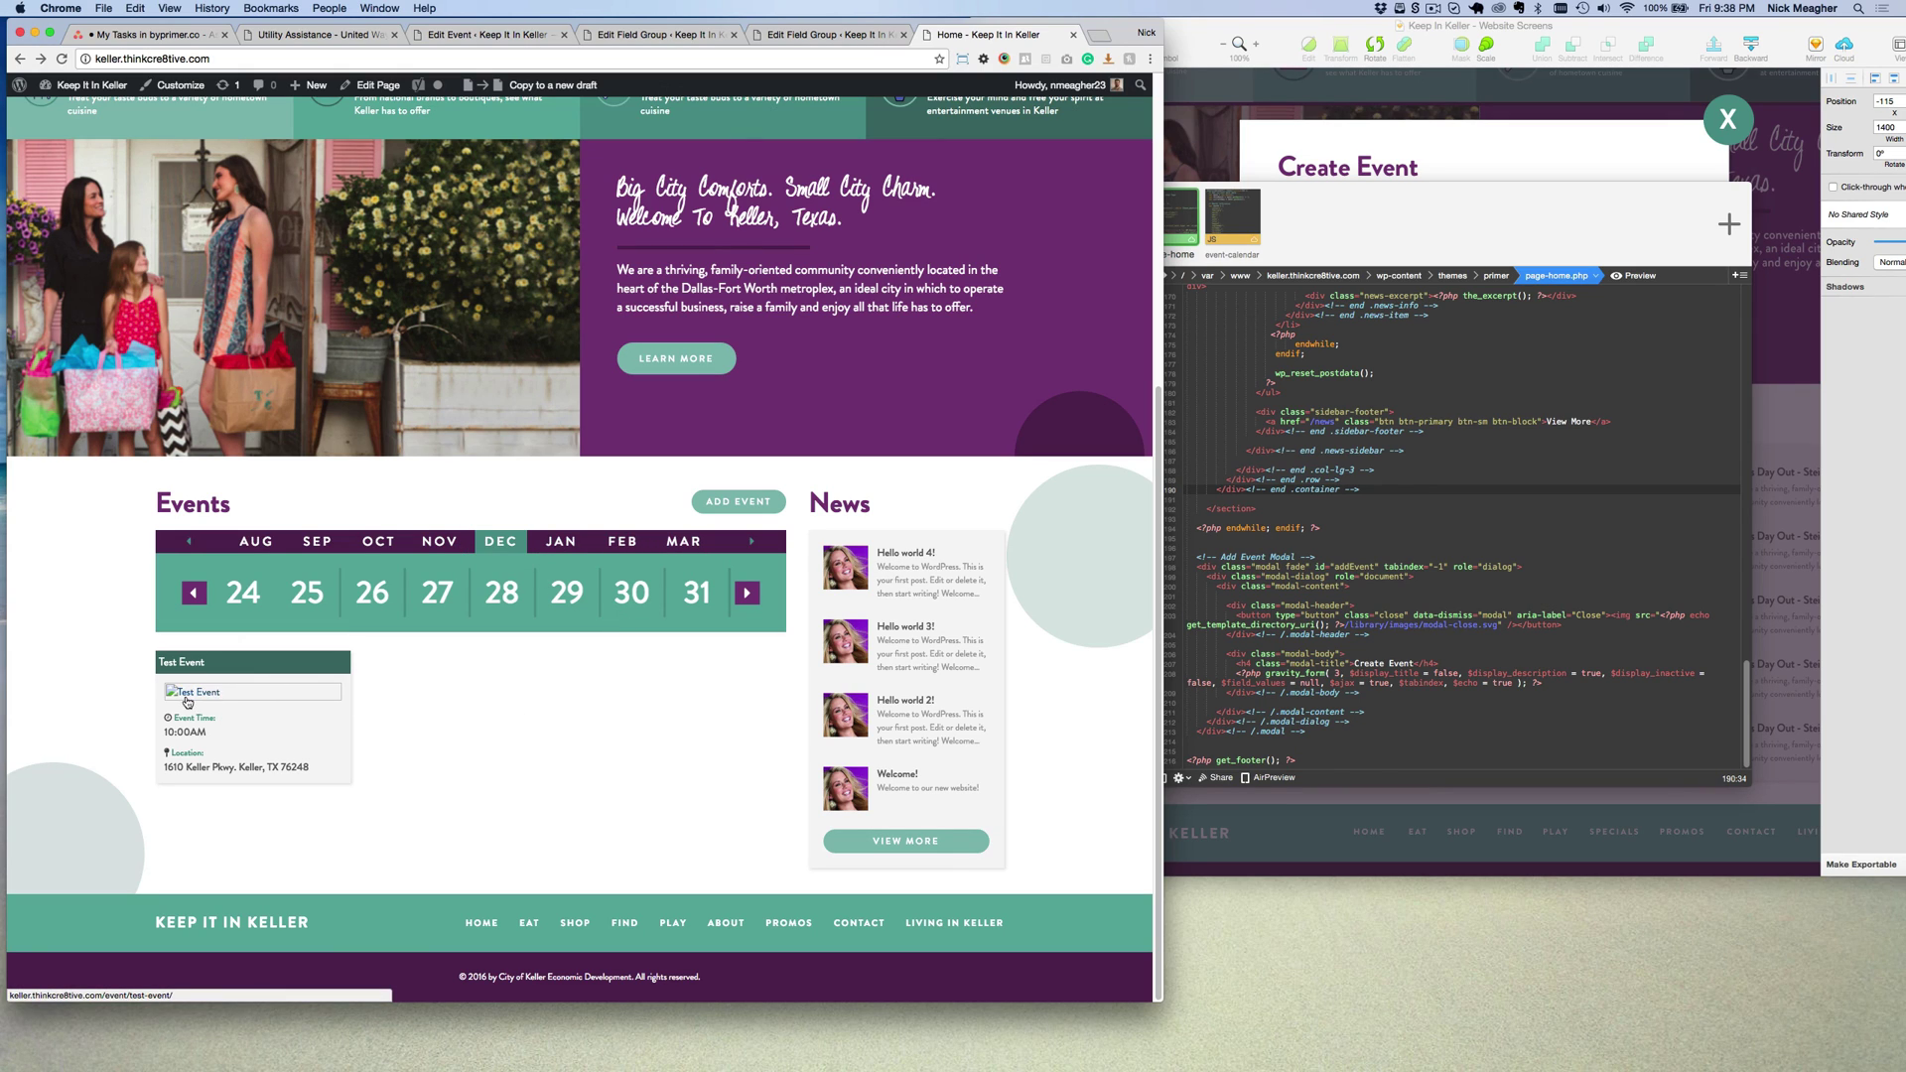
triple_click(197, 766)
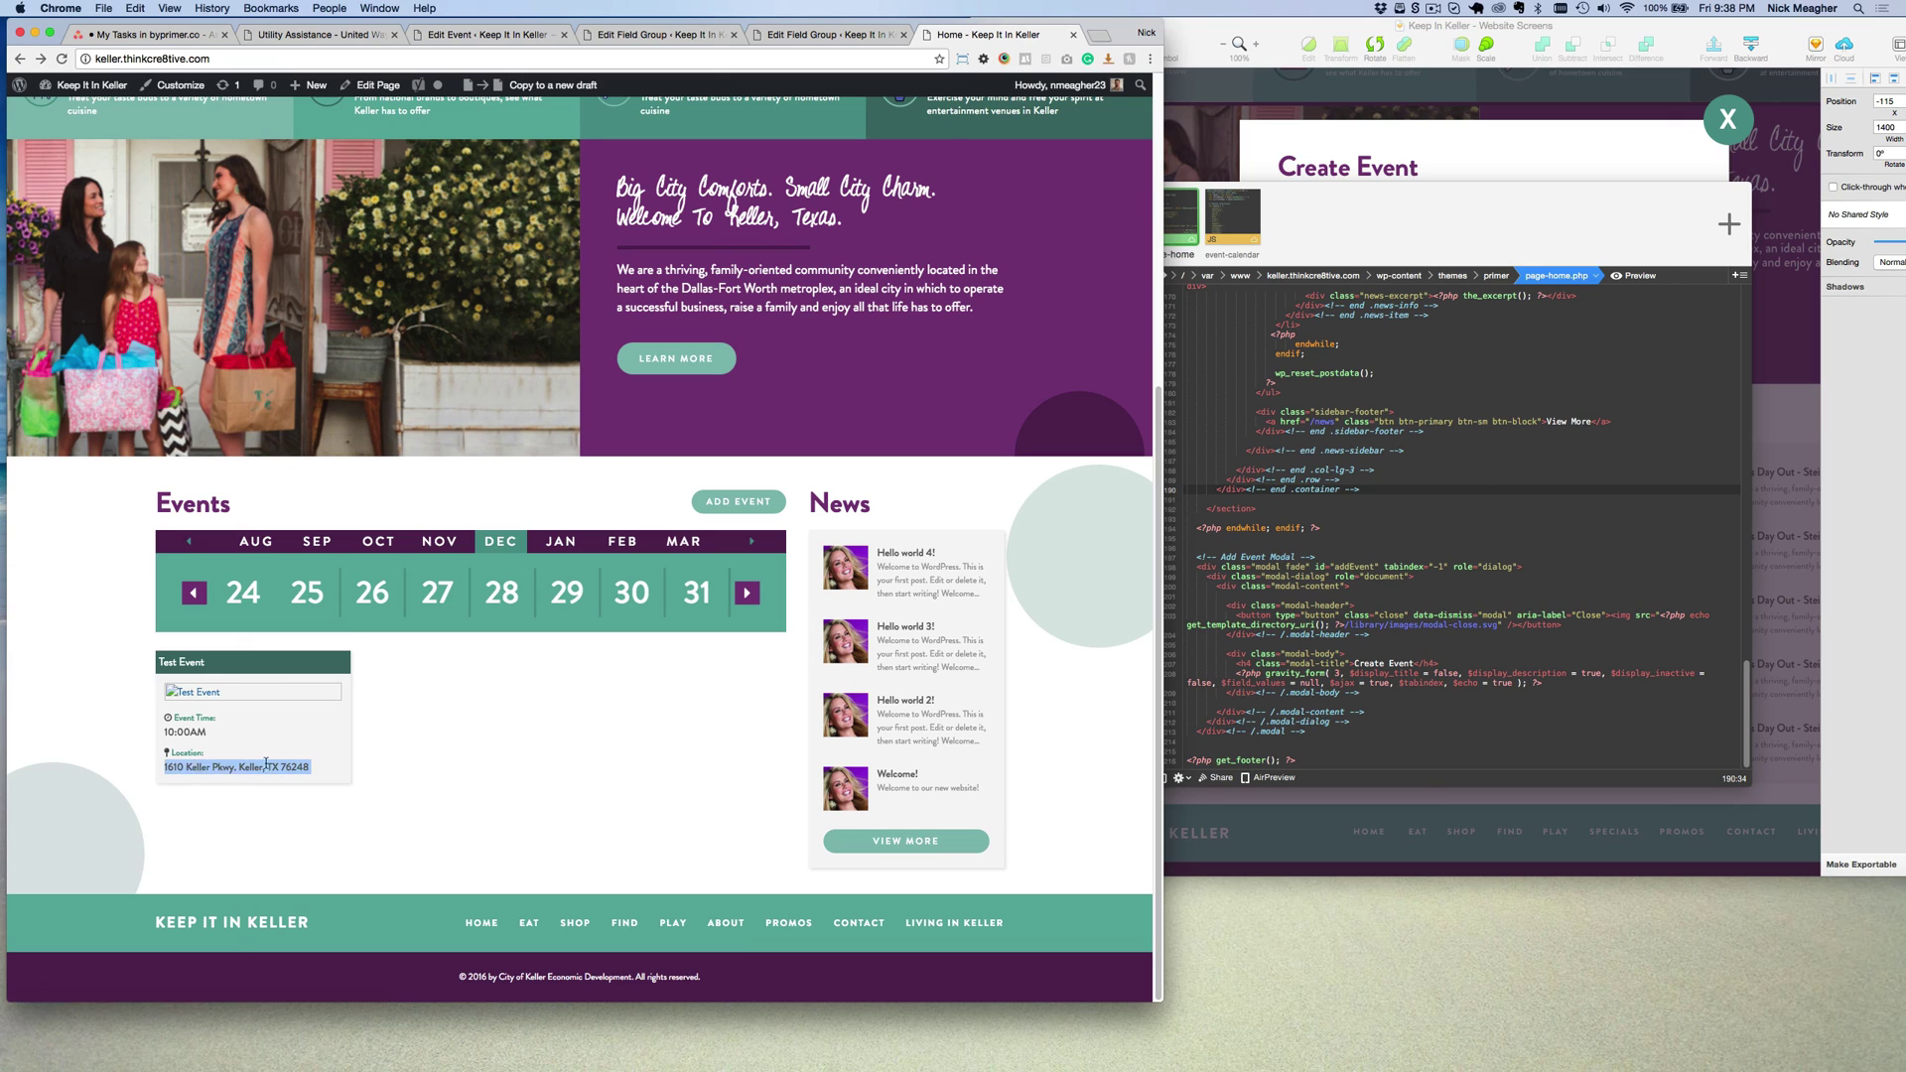
click(197, 767)
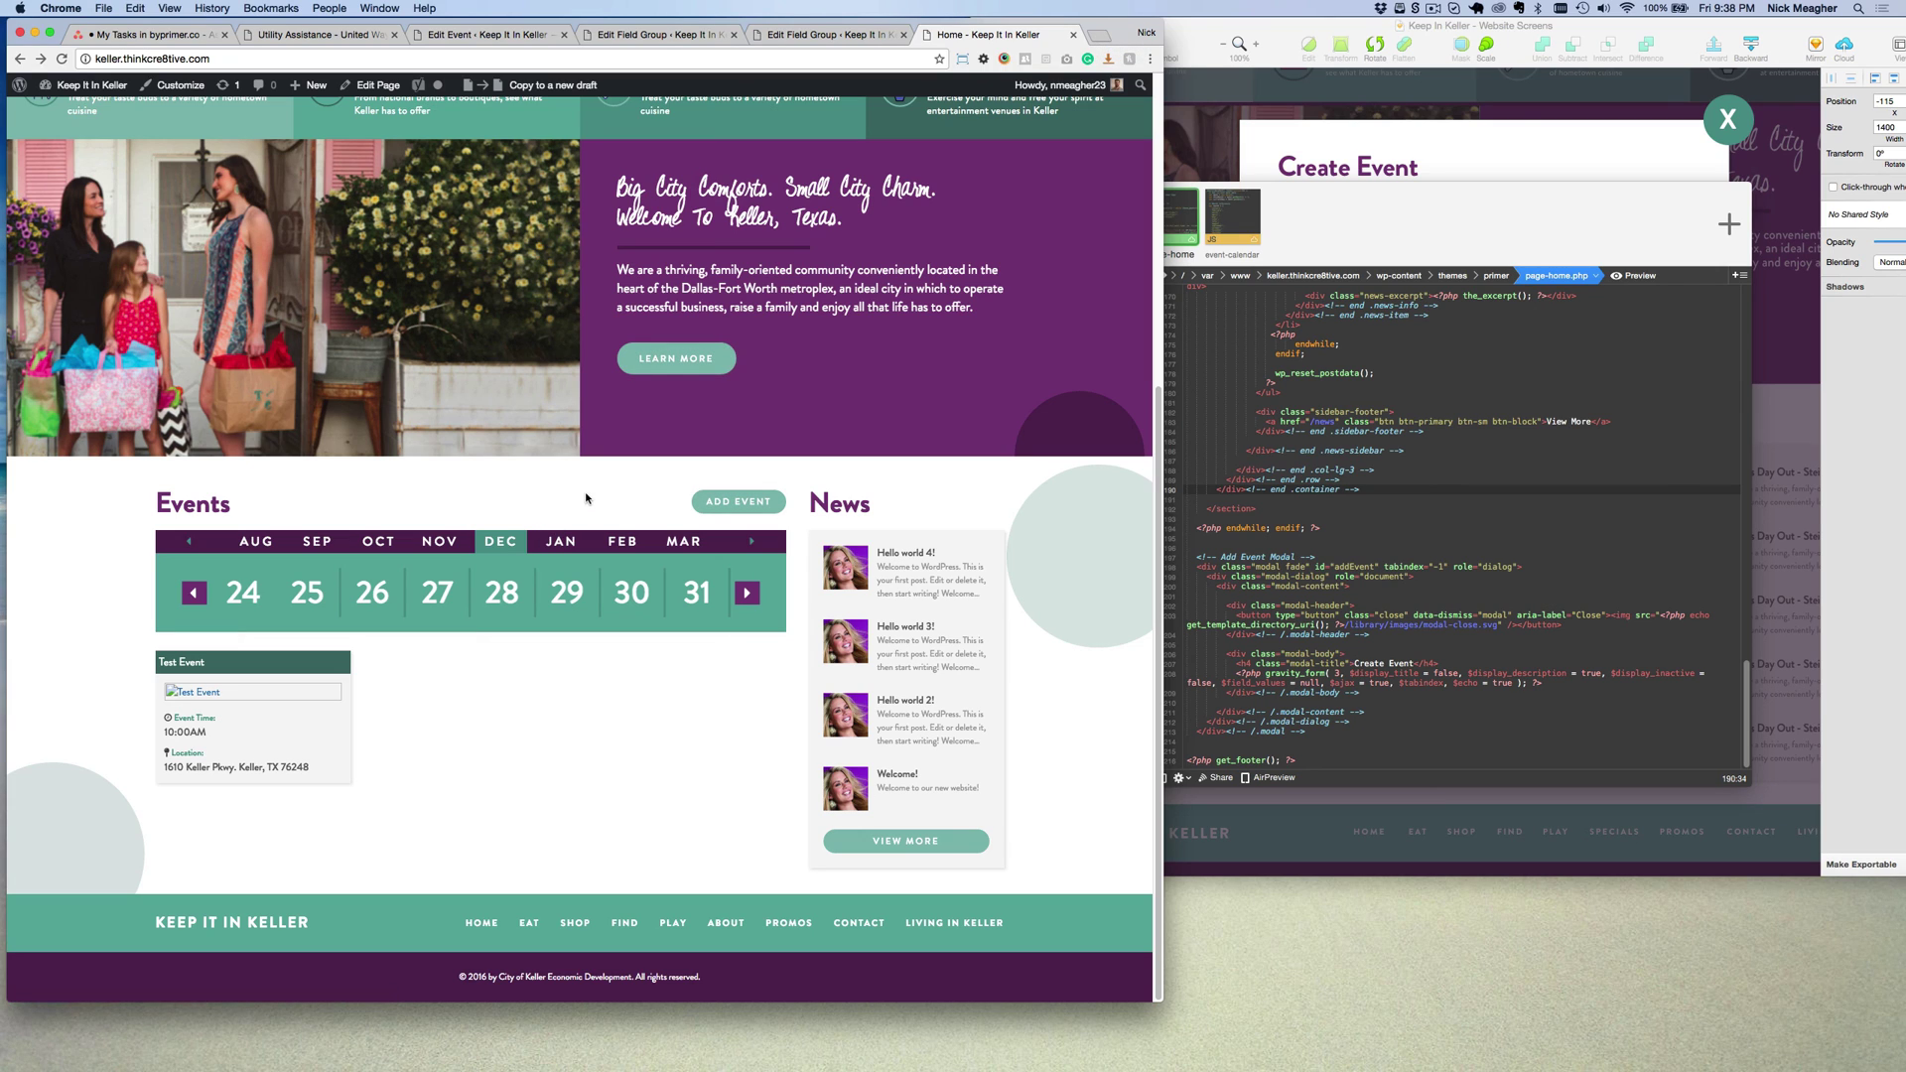
Switch to Coda and go to the blank line above the Add Event Modal markup in page-home.php.
click(1347, 517)
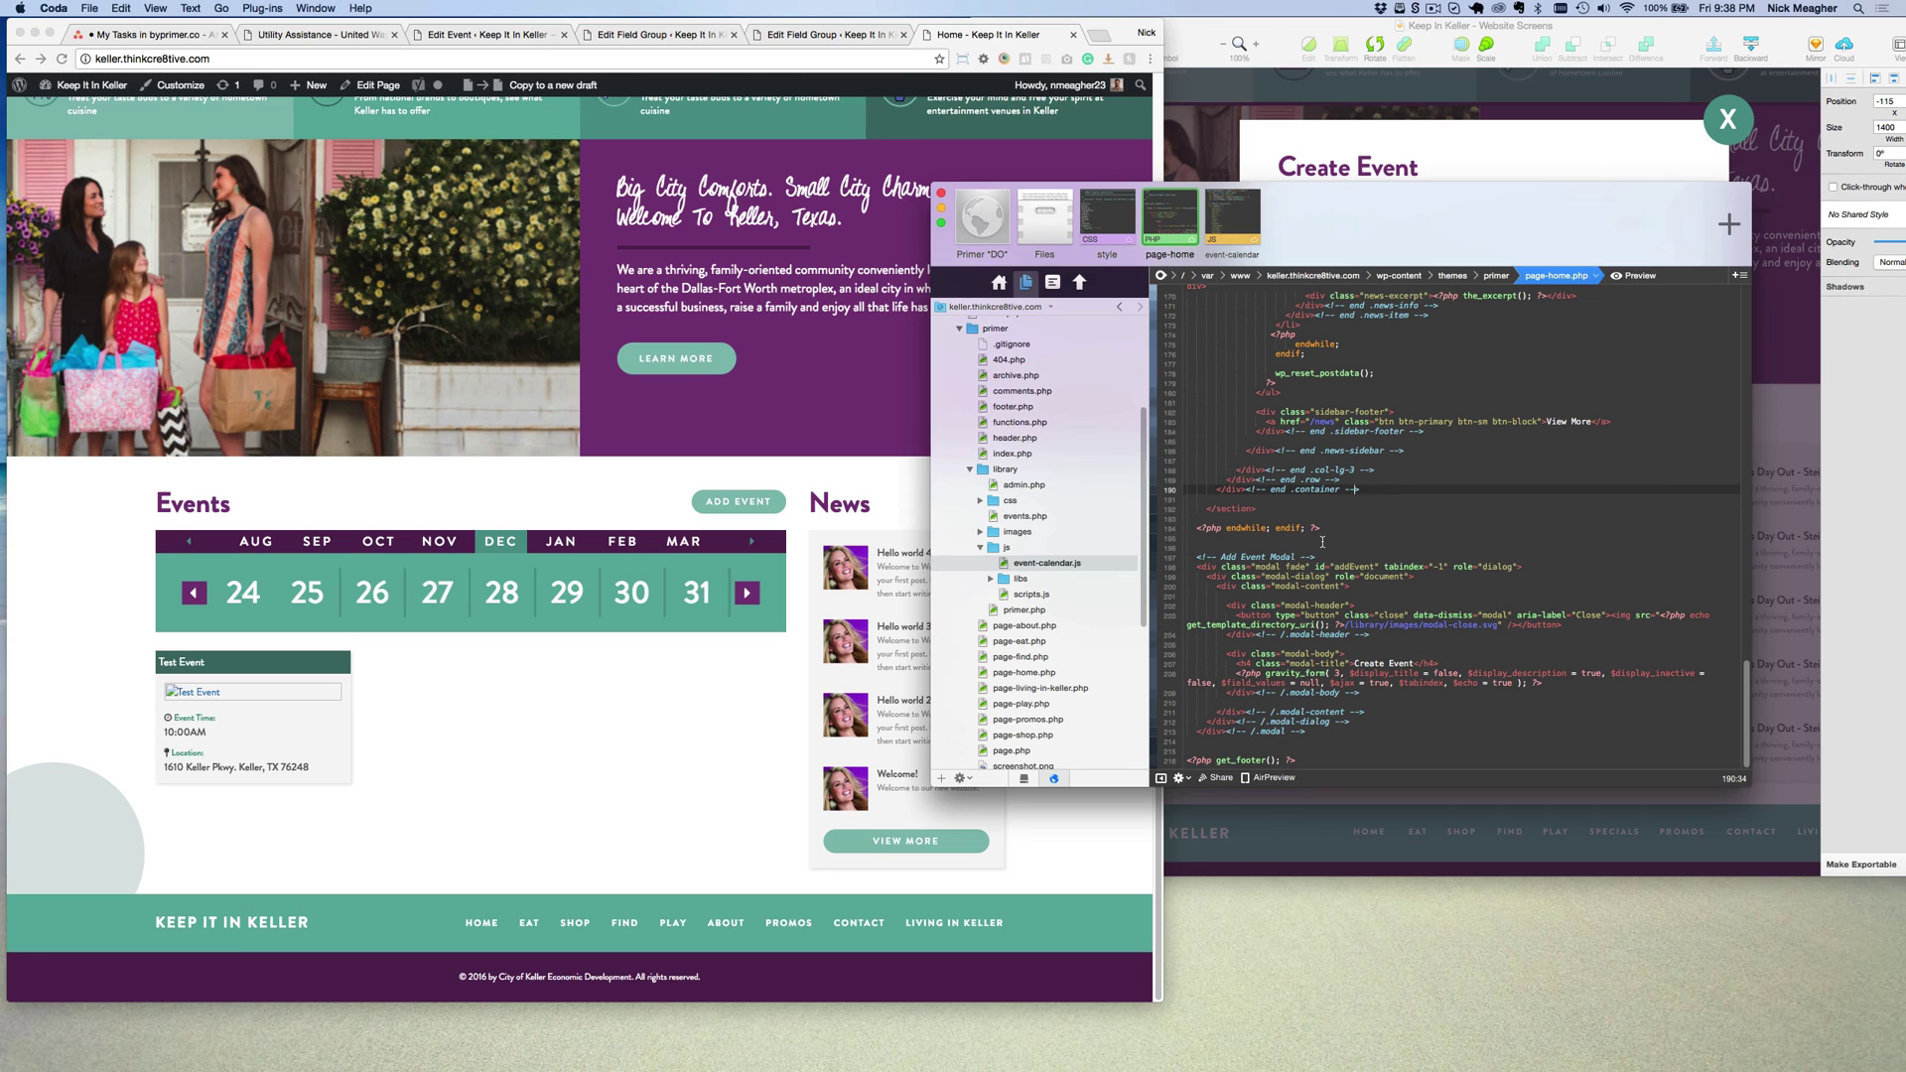
click(1323, 542)
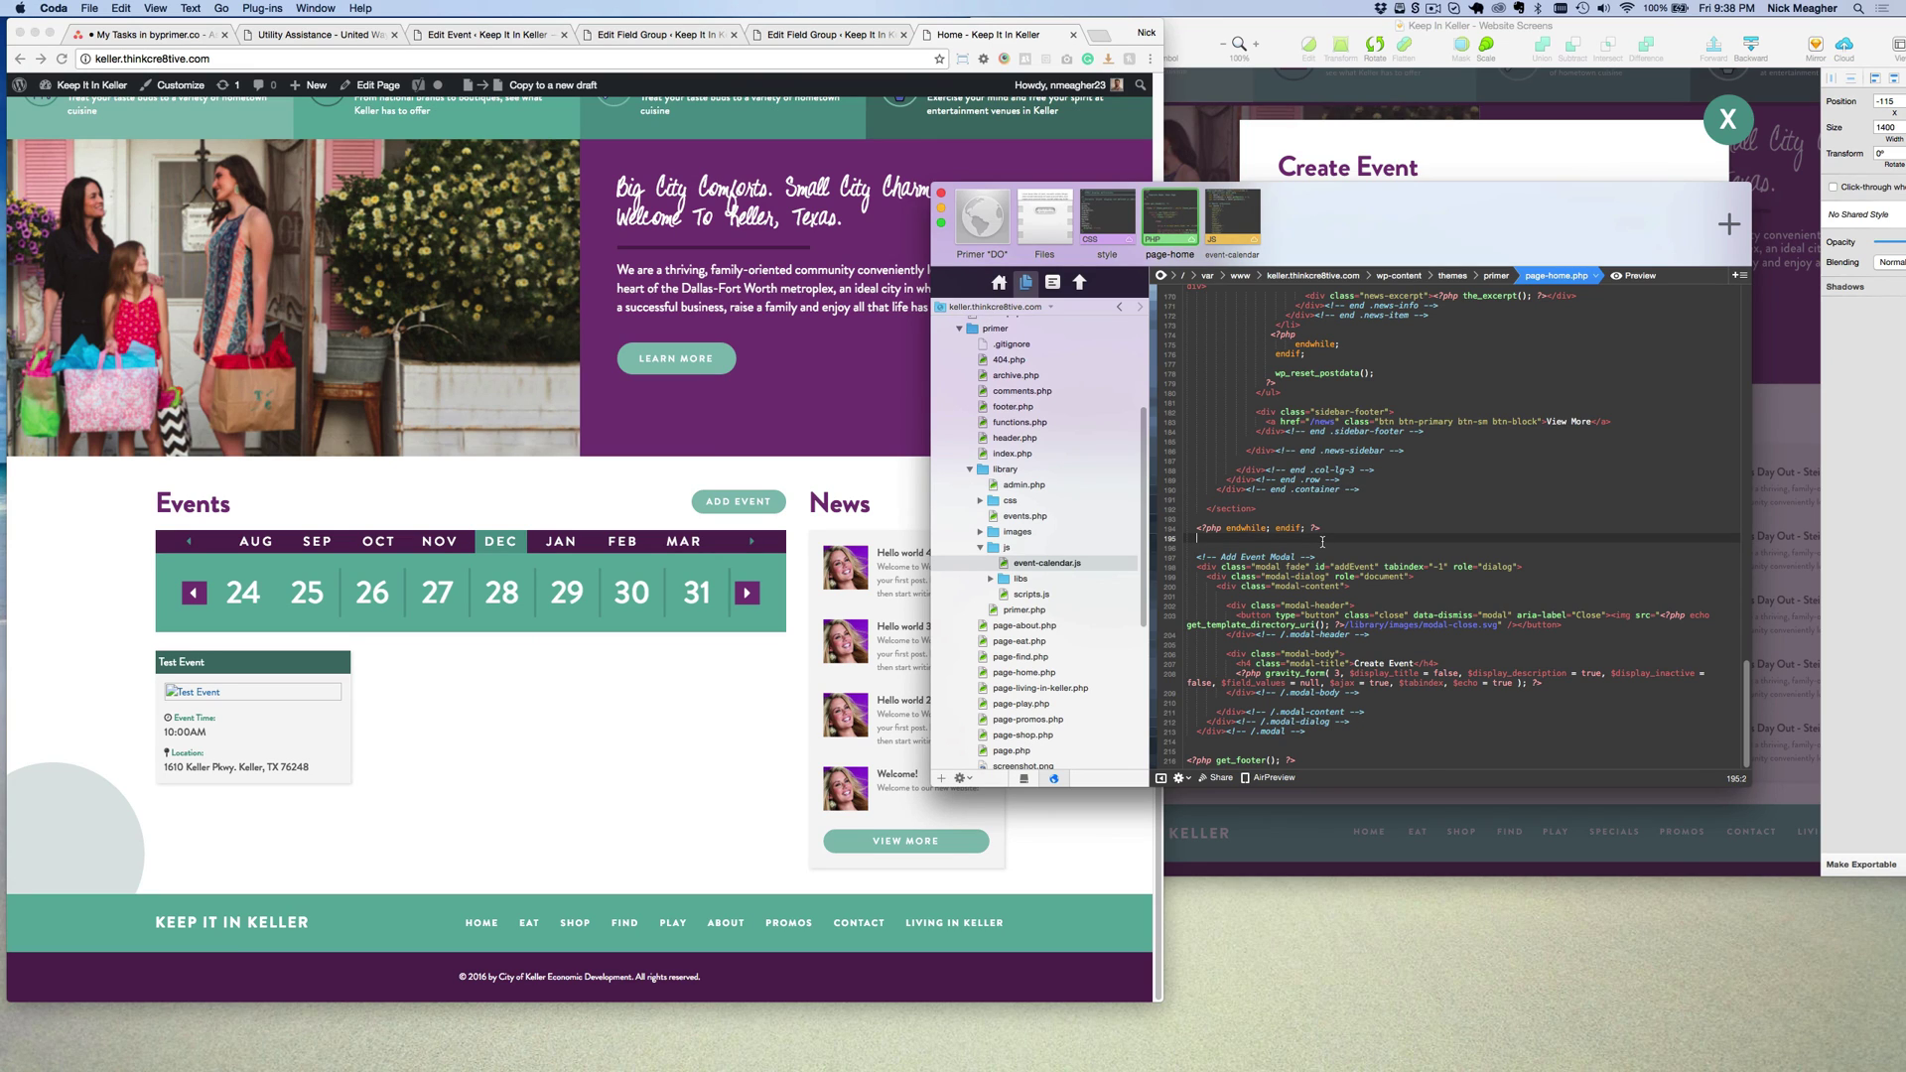